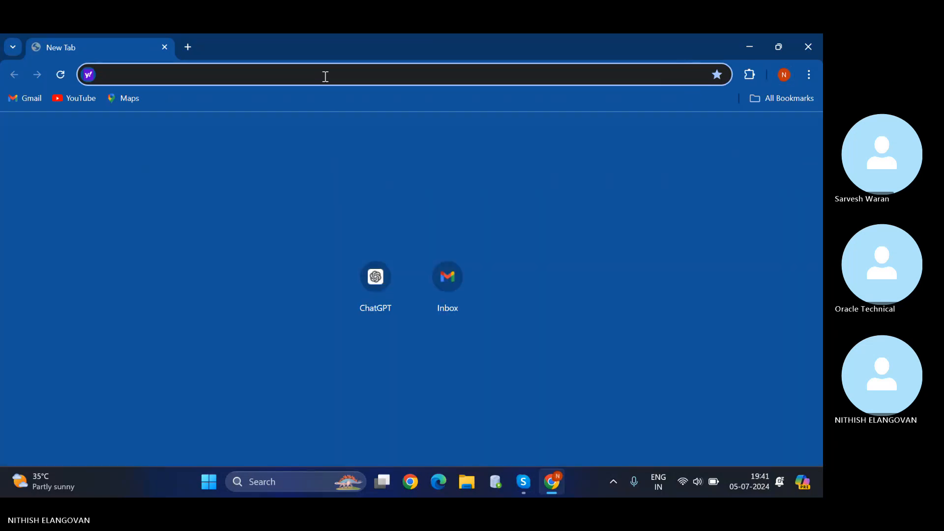
# Search the web for 'oracle apex' and open the official Oracle APEX website.
pyautogui.write('ora')
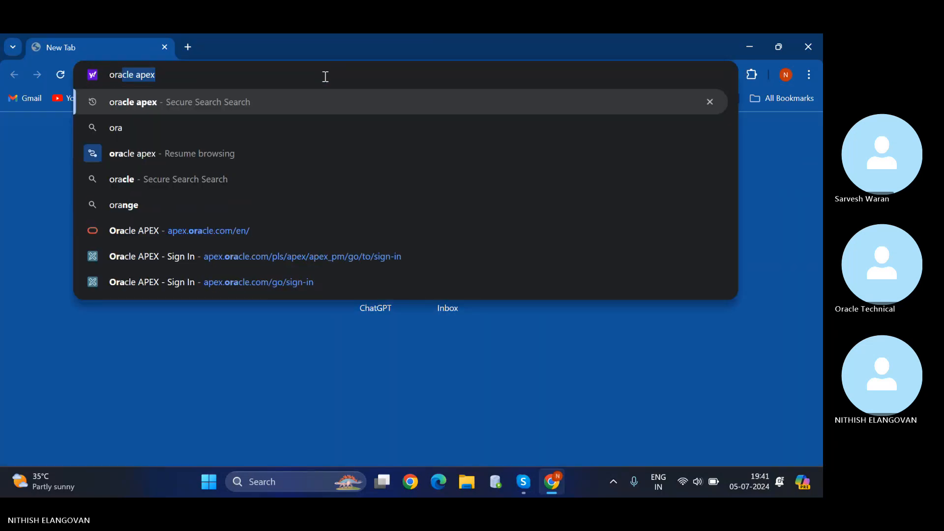
pyautogui.press('Return')
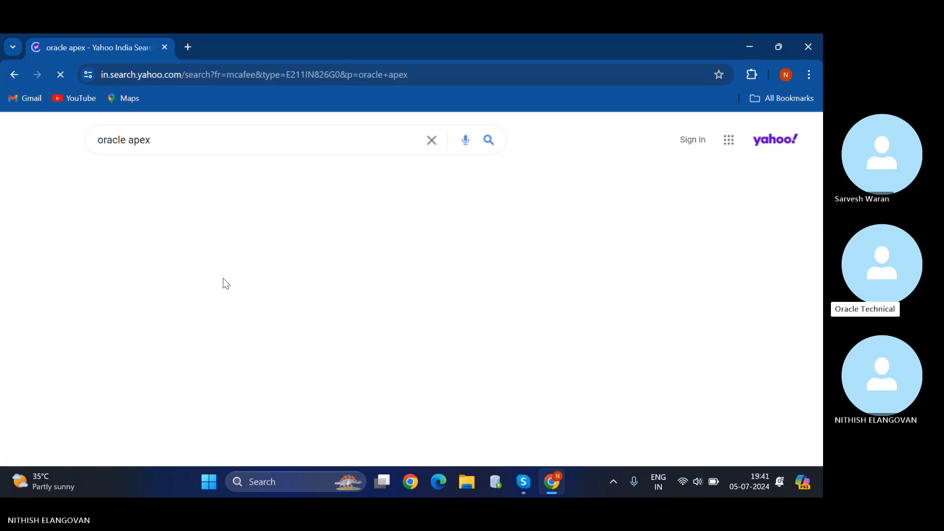
pyautogui.click(162, 246)
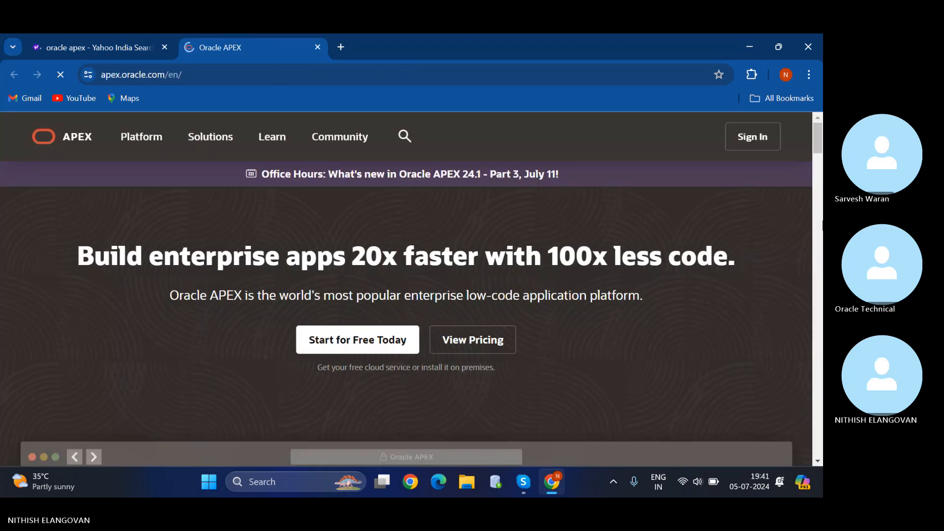
# Sign in to the APEX workspace and open the XXBYT_TRAINING application's page list.
pyautogui.click(770, 134)
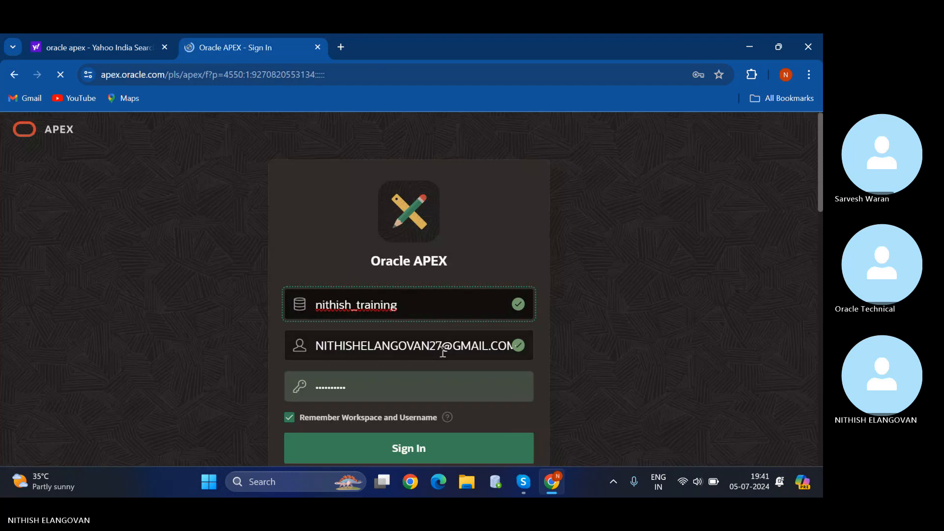
pyautogui.scroll(-1, 436, 357)
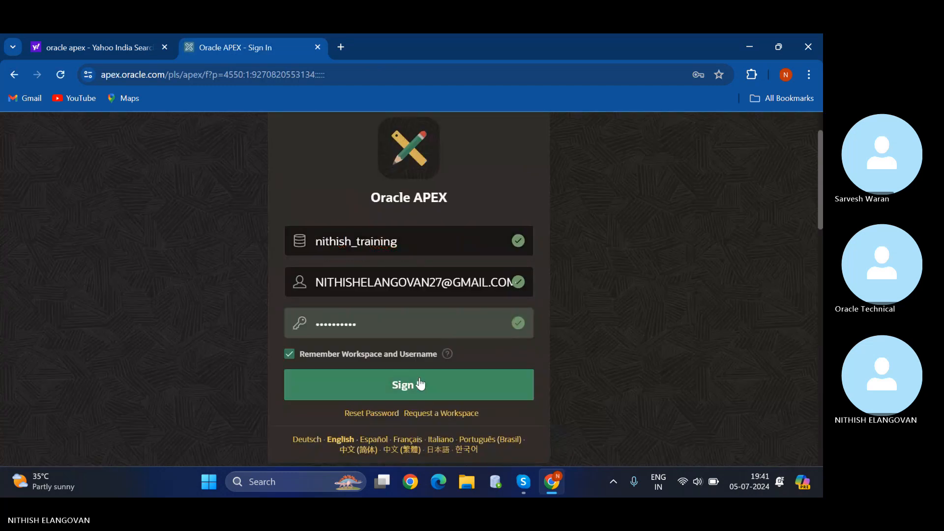
pyautogui.click(364, 387)
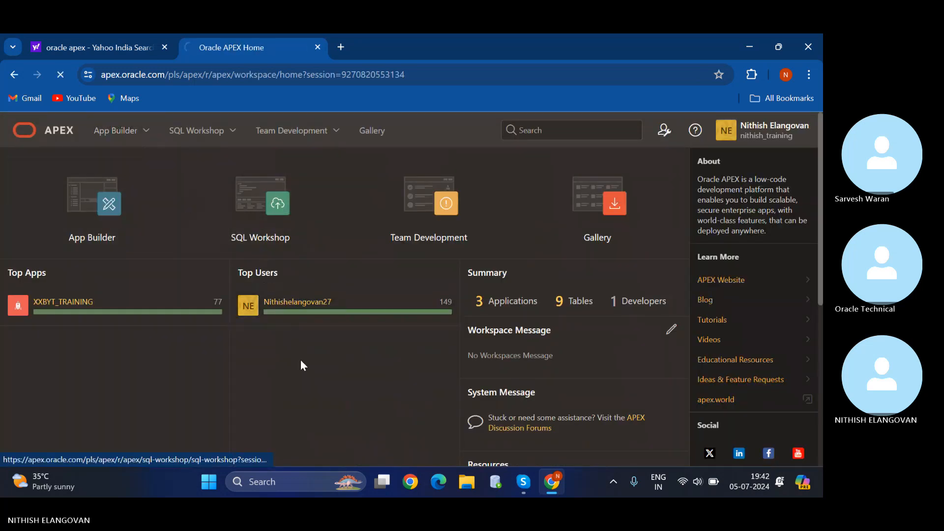
pyautogui.click(312, 304)
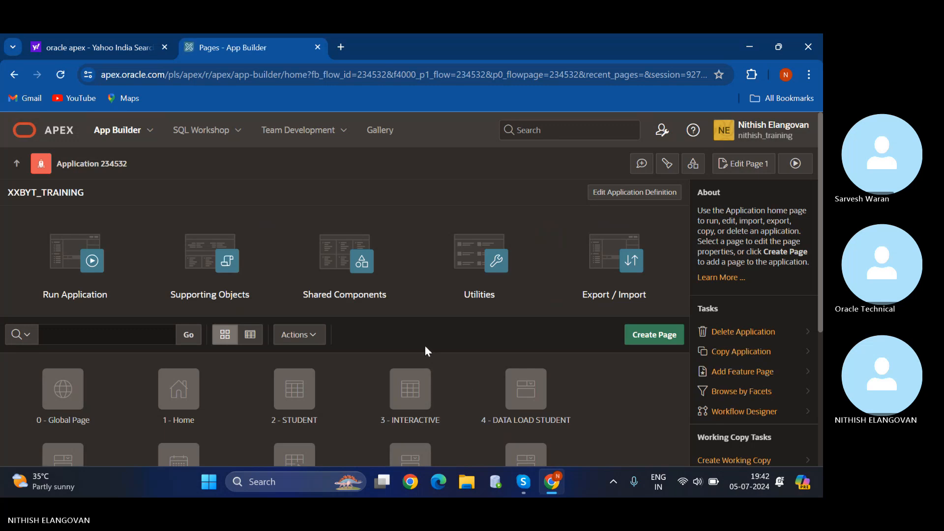
pyautogui.scroll(-1, 423, 344)
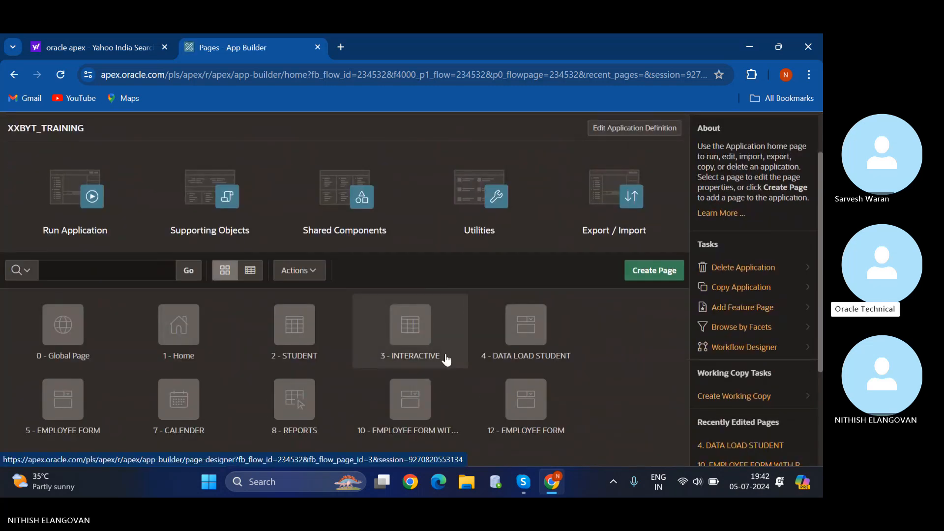
# Open page 4 DATA LOAD STUDENT in Page Designer and run it.
pyautogui.click(508, 331)
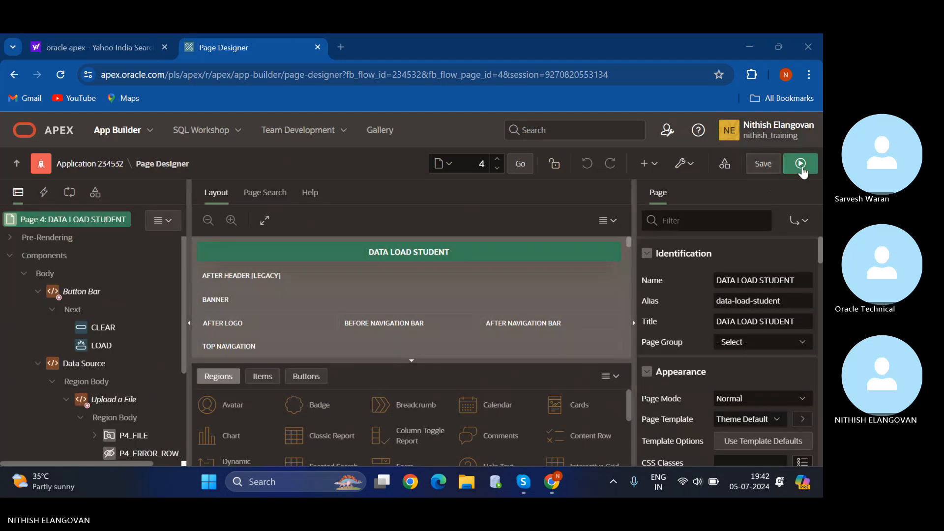
pyautogui.click(801, 165)
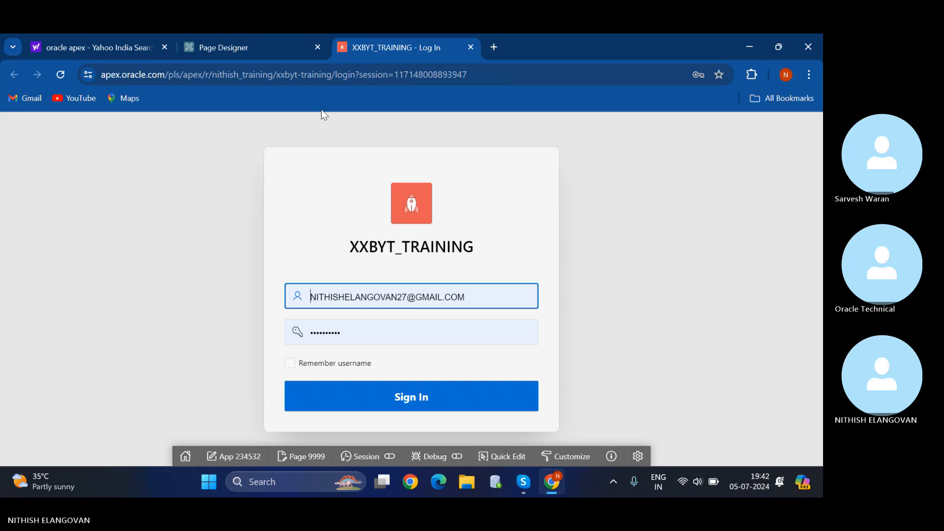
pyautogui.click(274, 43)
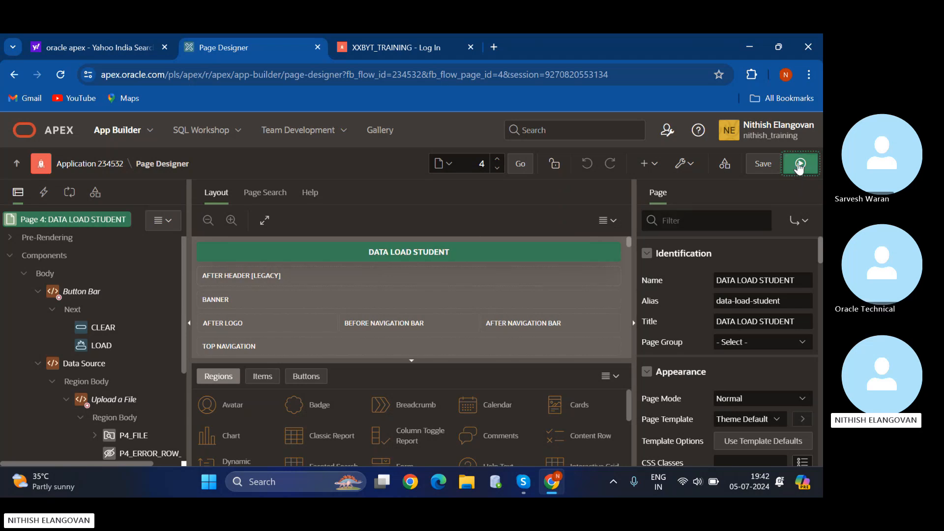
pyautogui.click(801, 163)
# Sign in to the running XXBYT_TRAINING app, reloading after the session-ended error.
pyautogui.click(467, 394)
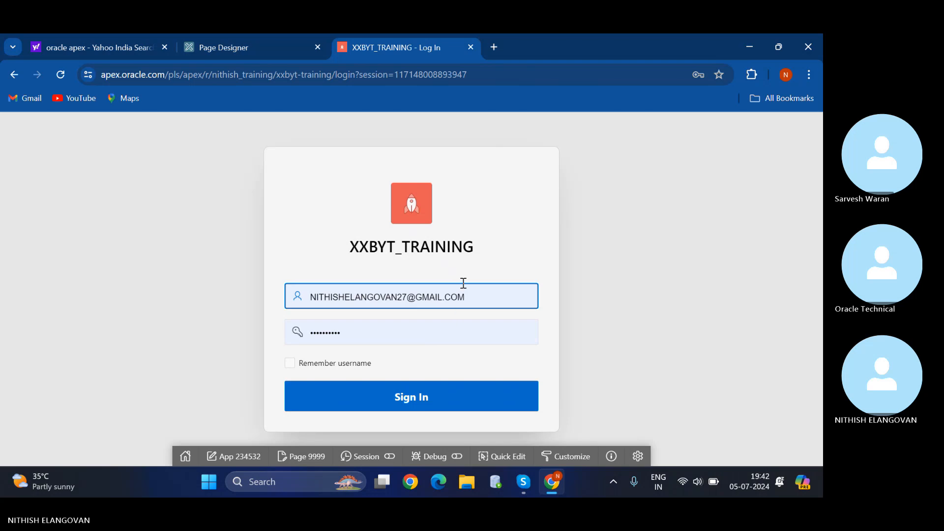
pyautogui.click(447, 394)
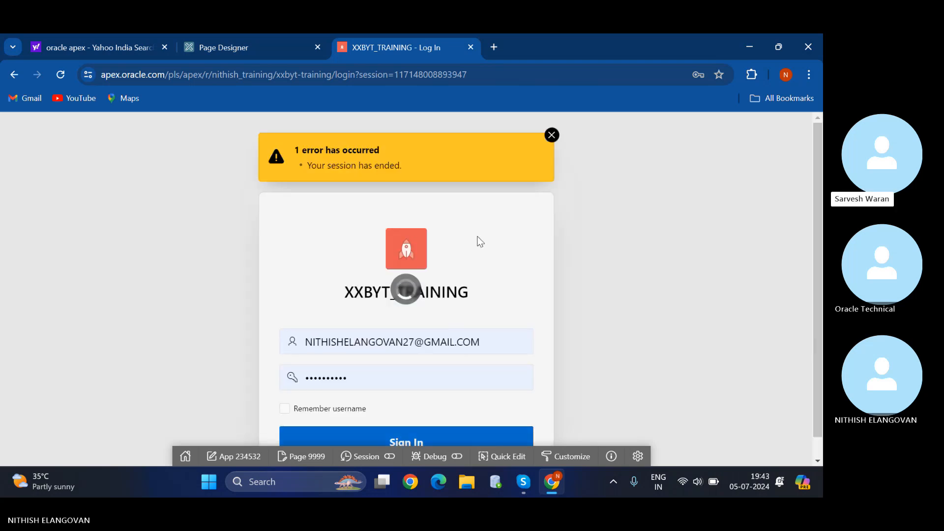
pyautogui.scroll(-1, 469, 274)
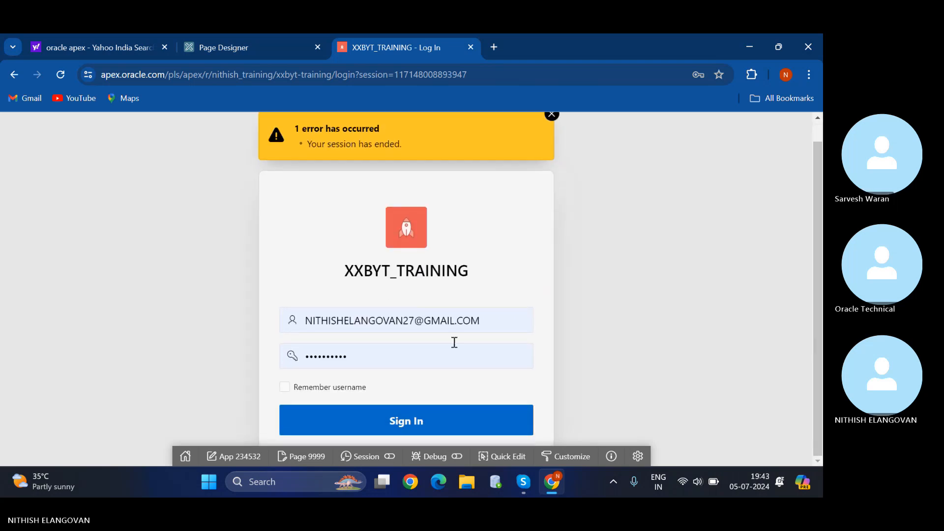
pyautogui.click(435, 434)
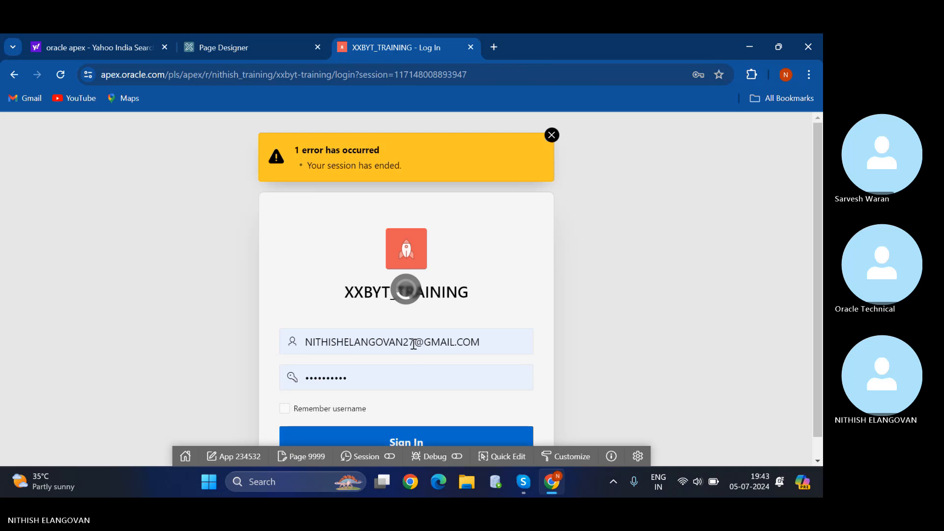
pyautogui.scroll(-1, 374, 257)
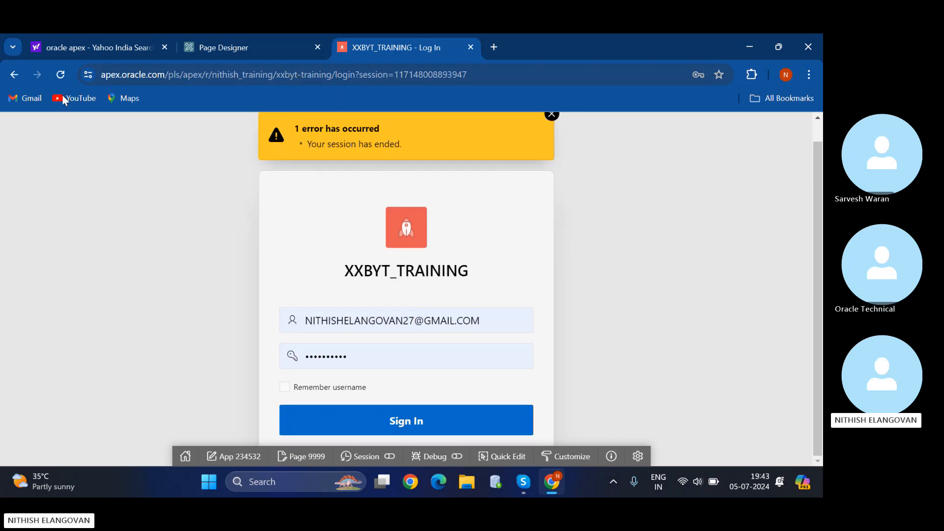
pyautogui.click(61, 75)
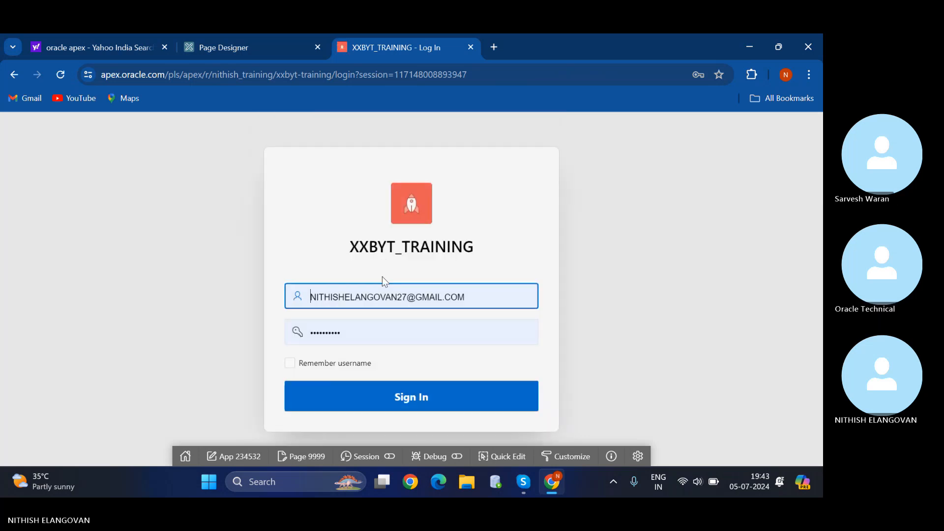
pyautogui.click(348, 397)
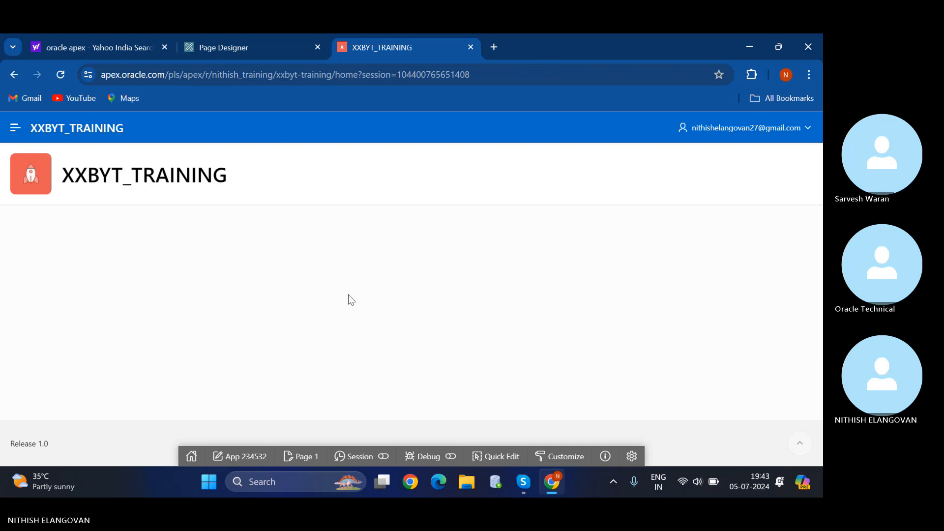
# Save page 4 in Page Designer and run it again.
pyautogui.click(275, 46)
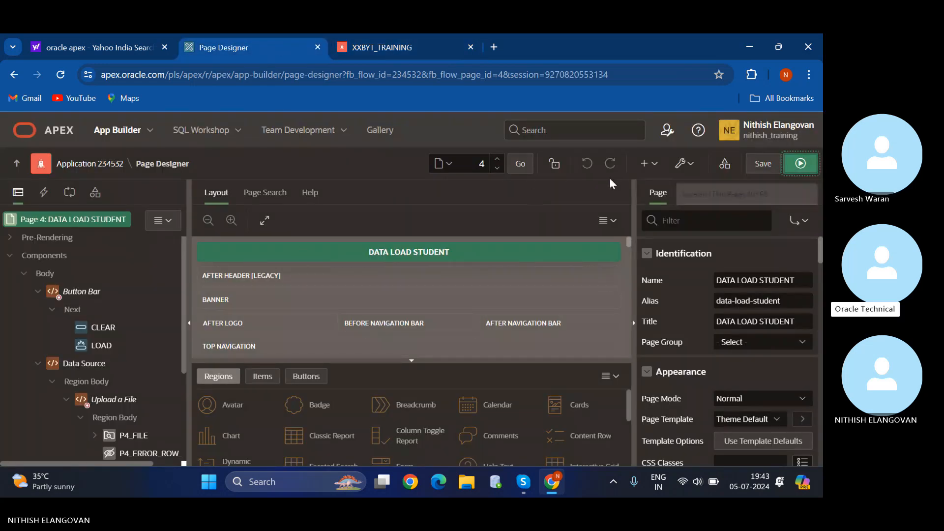
pyautogui.click(763, 170)
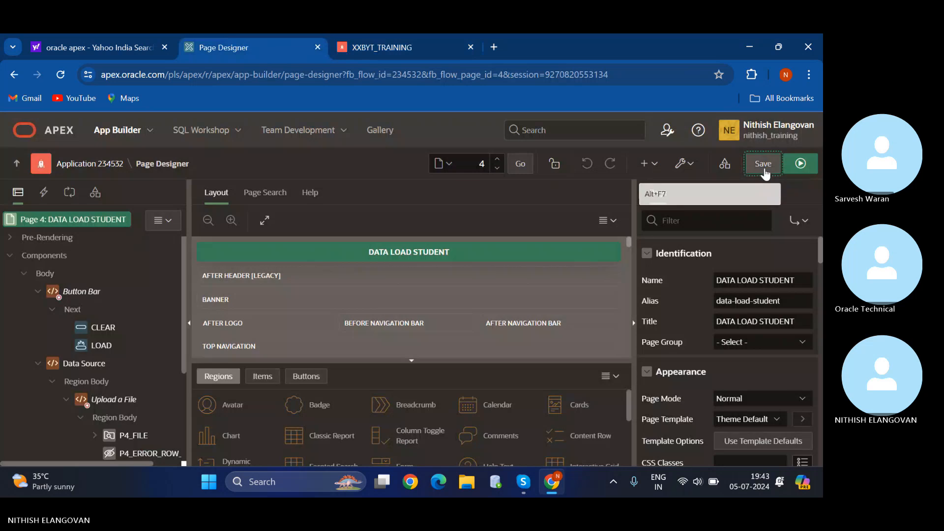
pyautogui.click(792, 164)
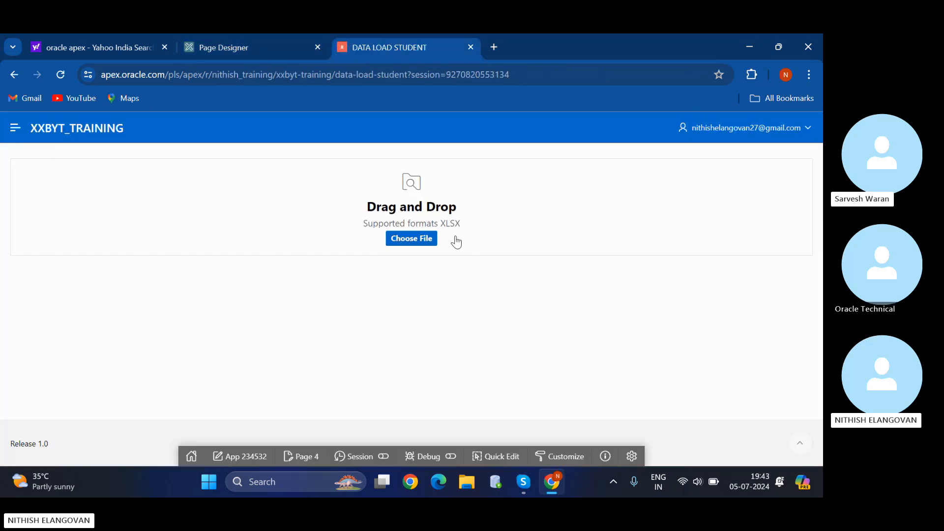
# Upload STUDENT.xlsx from Downloads and review the previewed student rows 101–110.
pyautogui.click(428, 240)
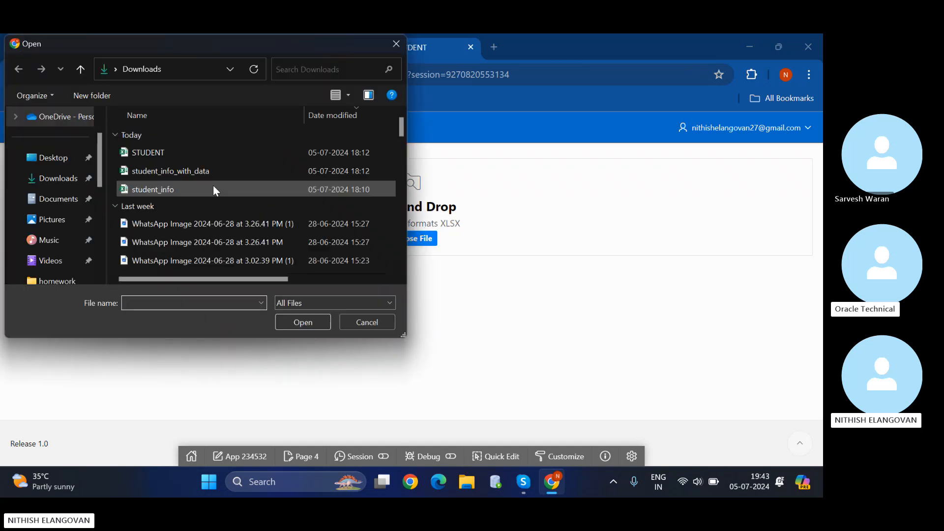
pyautogui.click(187, 154)
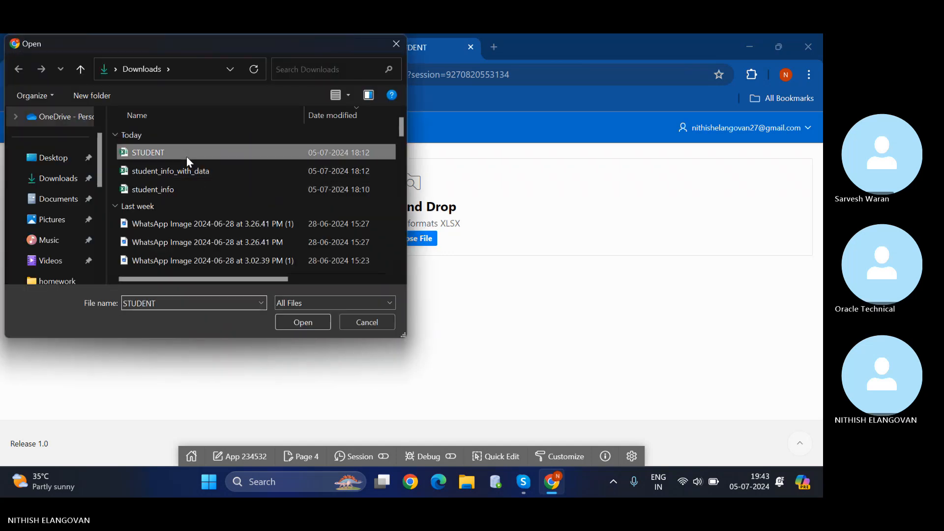
pyautogui.click(298, 325)
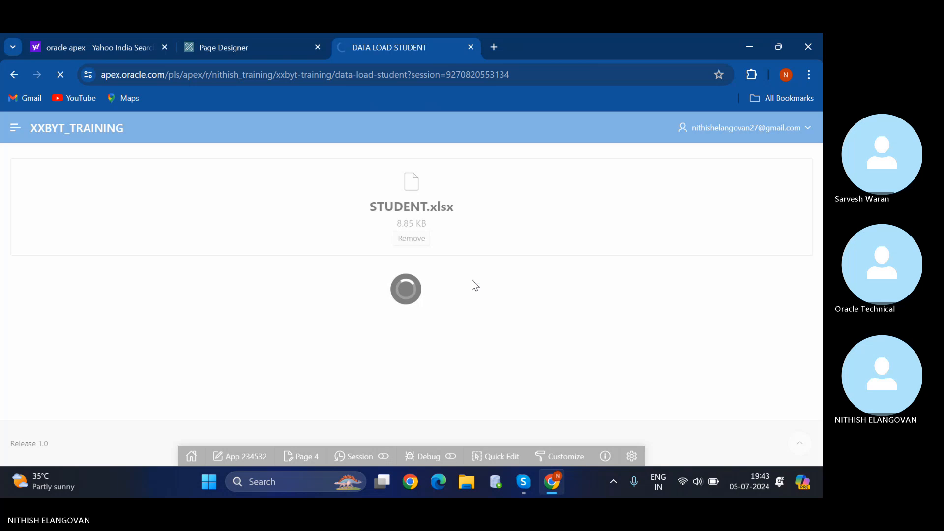
pyautogui.scroll(-2, 386, 327)
pyautogui.scroll(1, 385, 325)
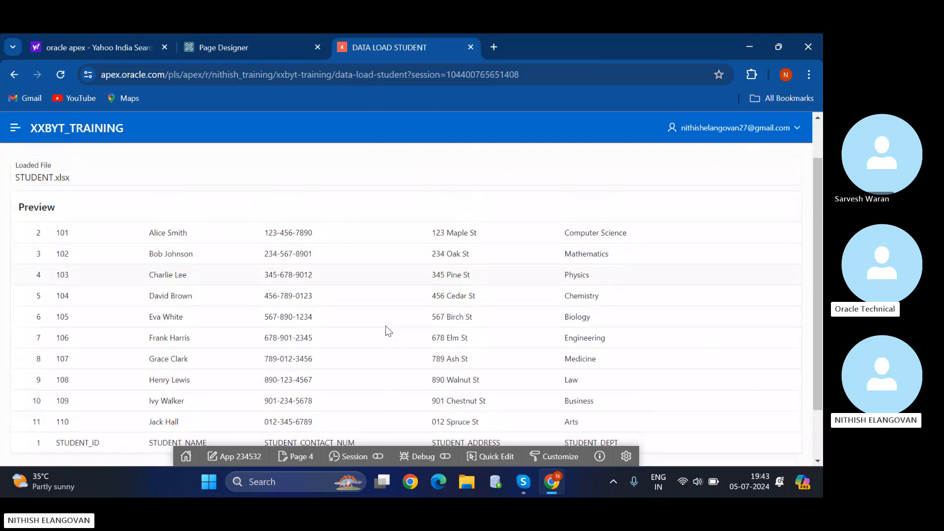
pyautogui.scroll(-2, 385, 325)
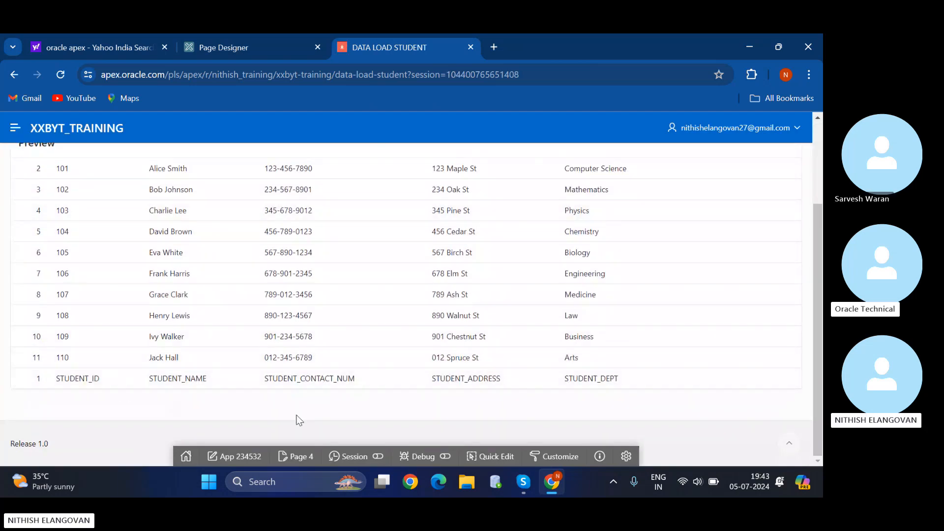
pyautogui.scroll(1, 340, 275)
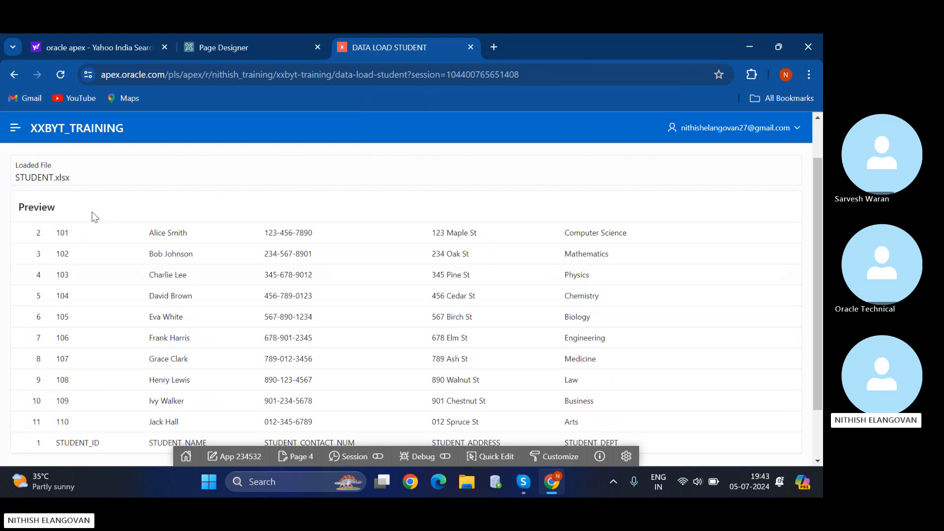
pyautogui.scroll(-1, 347, 246)
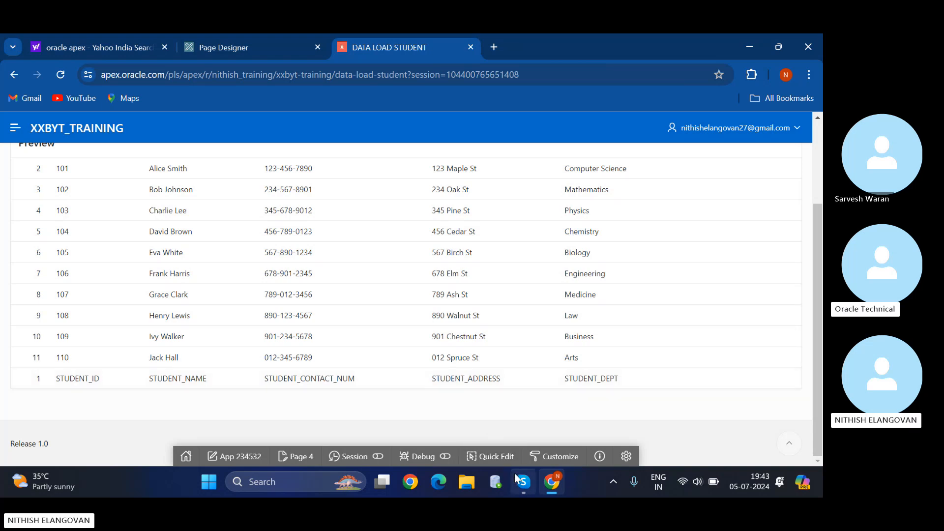
pyautogui.moveTo(522, 479)
pyautogui.moveTo(514, 366)
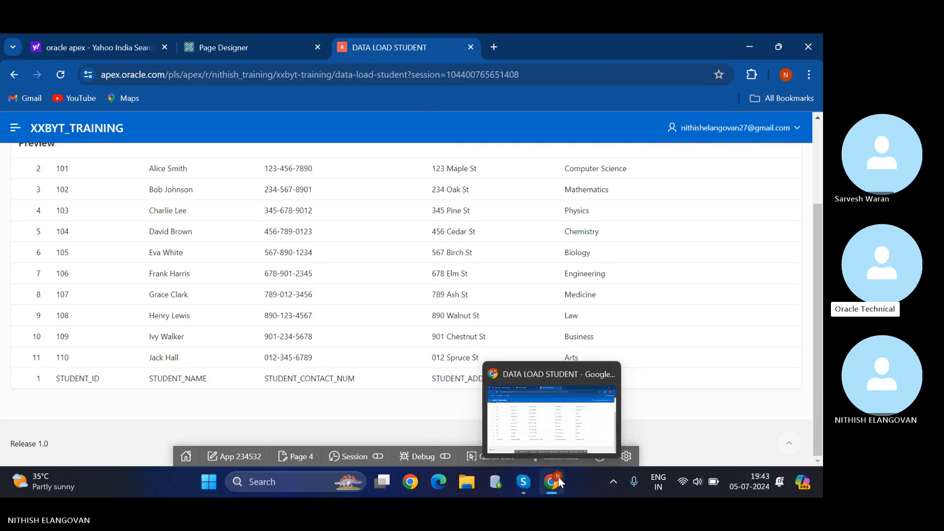
pyautogui.scroll(3, 483, 316)
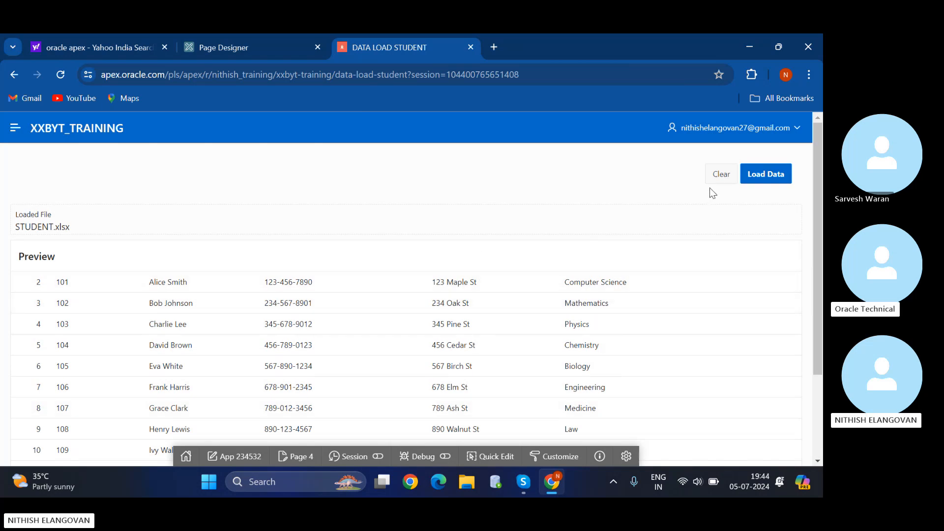
# Try loading the student rows, dismiss the 'no form region assigned' error, then minimize Chrome.
pyautogui.click(766, 175)
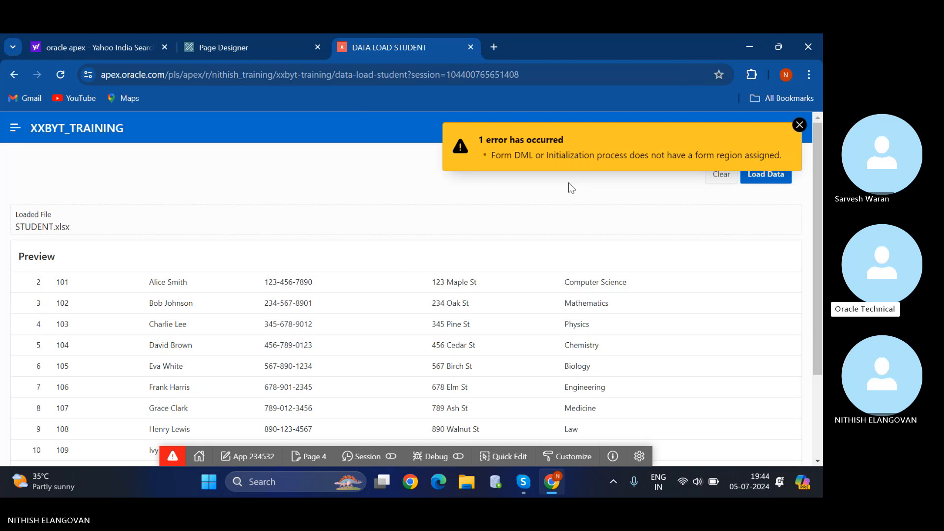
pyautogui.click(798, 124)
pyautogui.scroll(-1, 433, 284)
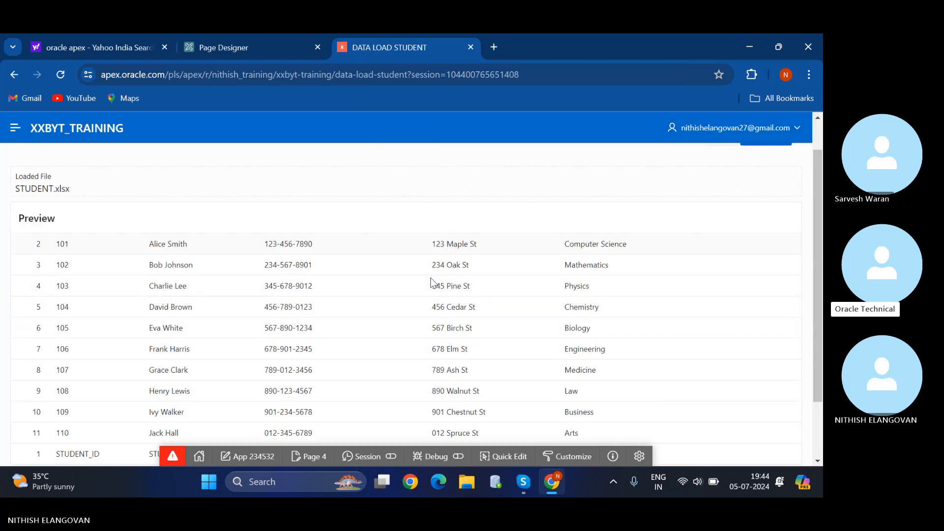
pyautogui.scroll(-1, 433, 285)
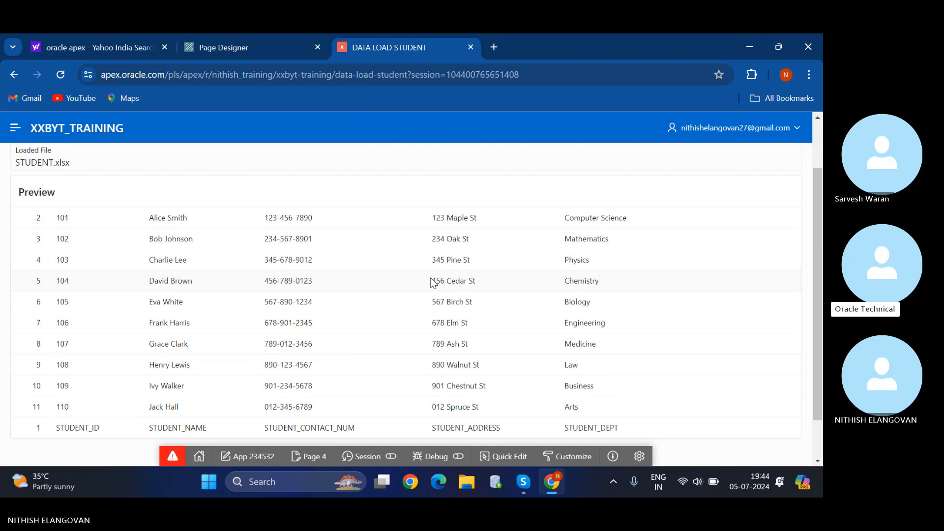
pyautogui.moveTo(552, 481)
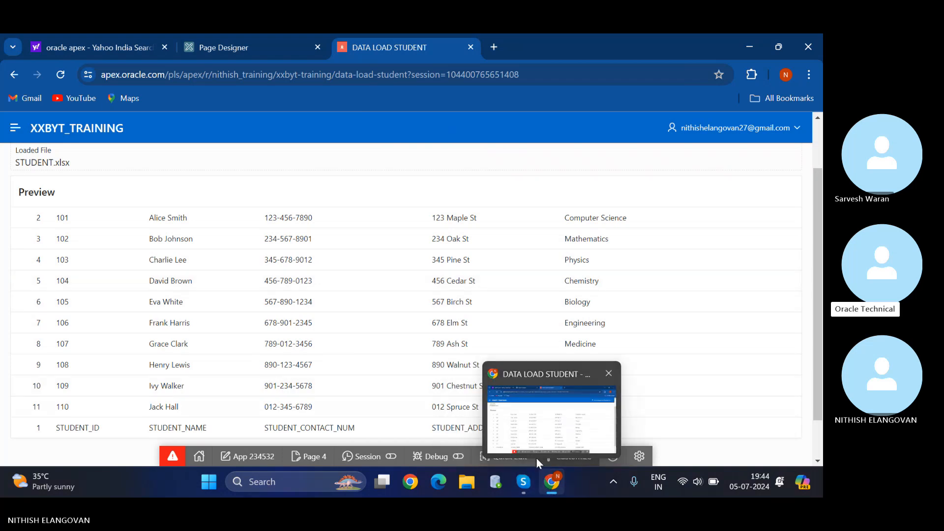
pyautogui.click(551, 481)
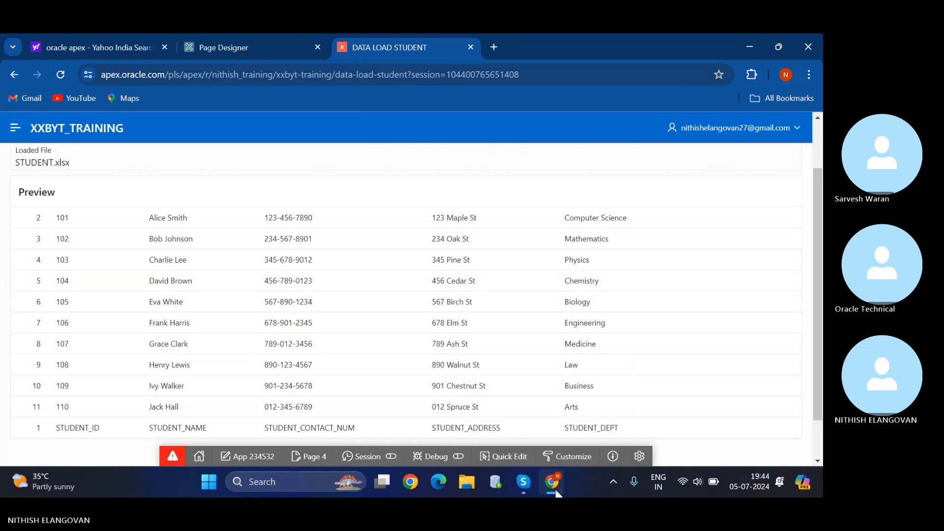
# Stop sharing the screen in the Skype group call and confirm it.
pyautogui.click(525, 481)
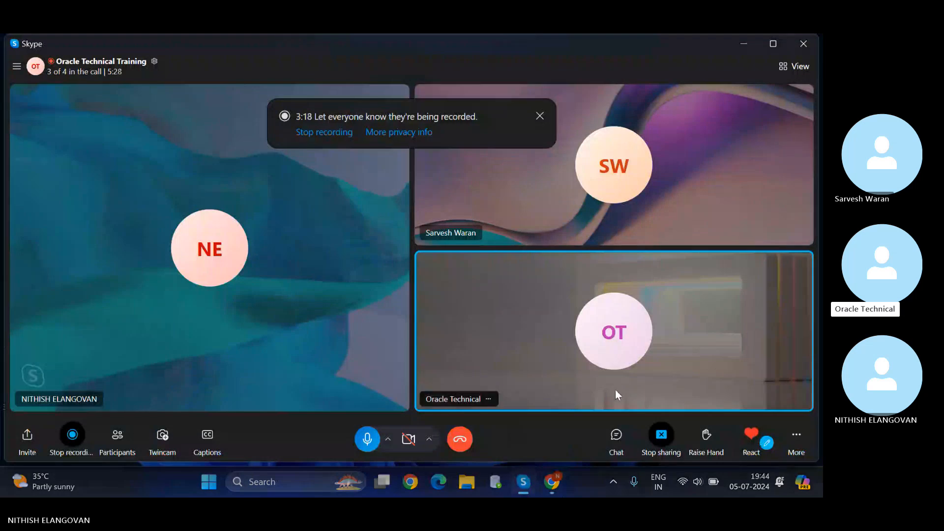
pyautogui.click(658, 440)
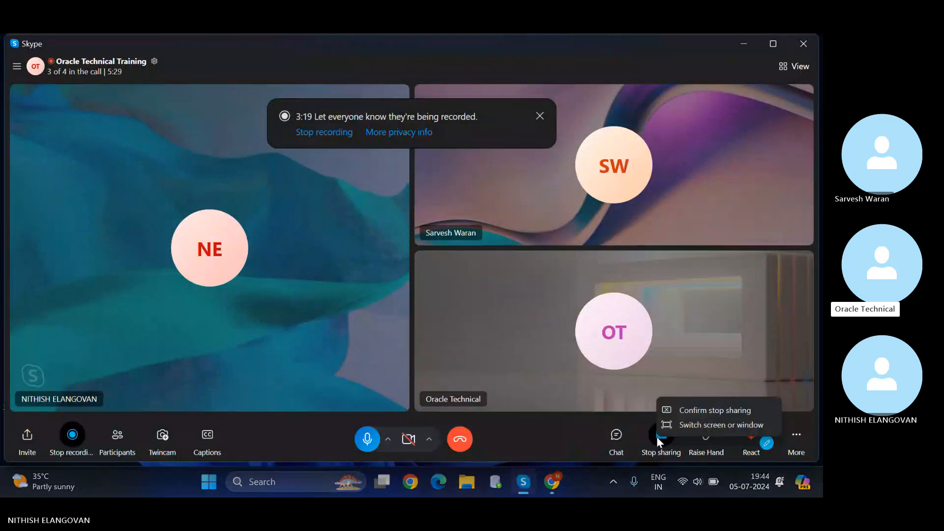
pyautogui.click(685, 411)
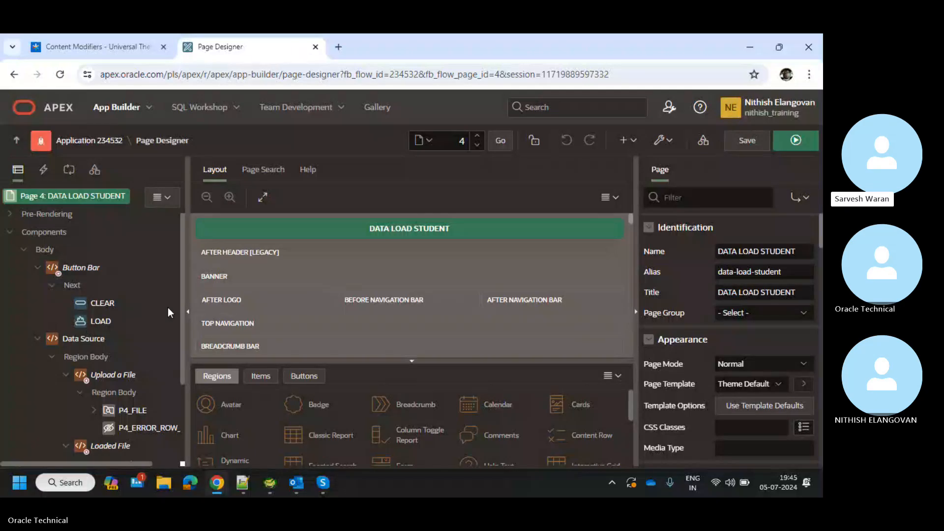
# Review page 4's properties, select the Button Bar region, then save and run the page.
pyautogui.scroll(-2, 168, 312)
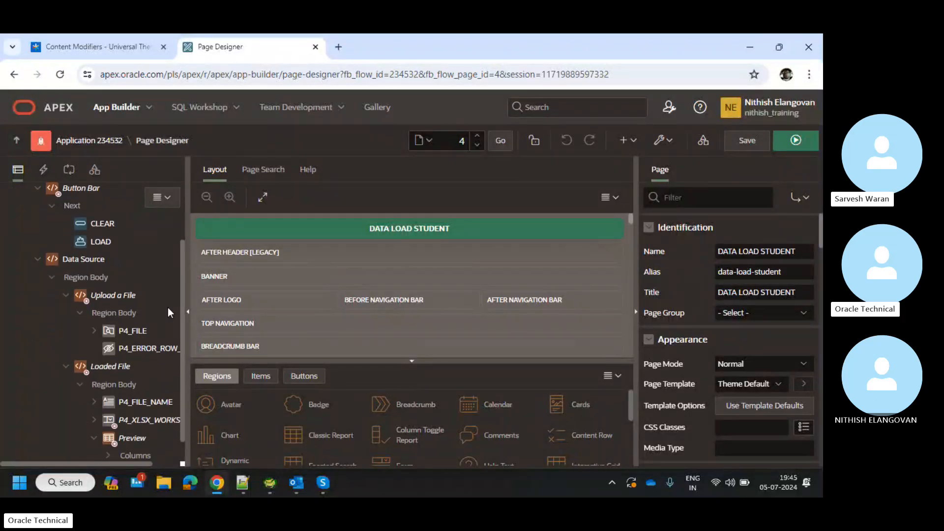
pyautogui.scroll(-1, 168, 308)
pyautogui.scroll(2, 168, 308)
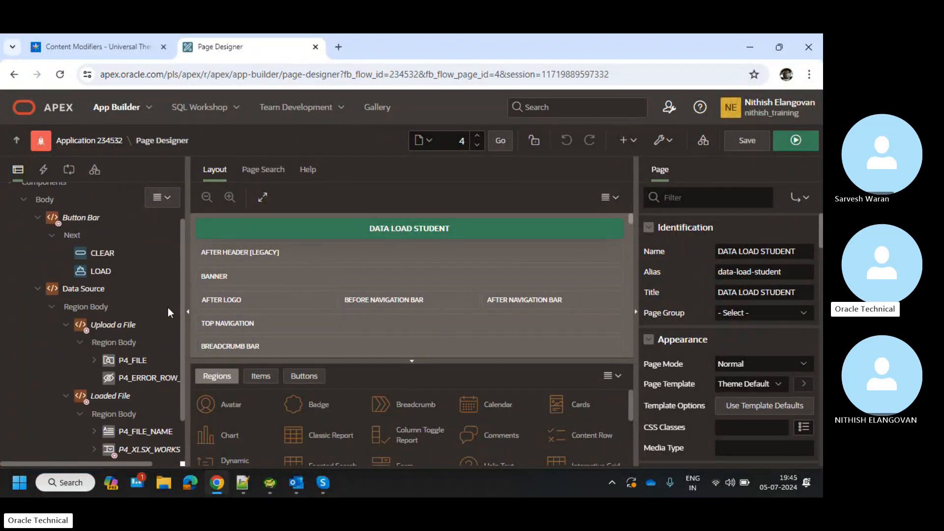
pyautogui.scroll(-1, 168, 312)
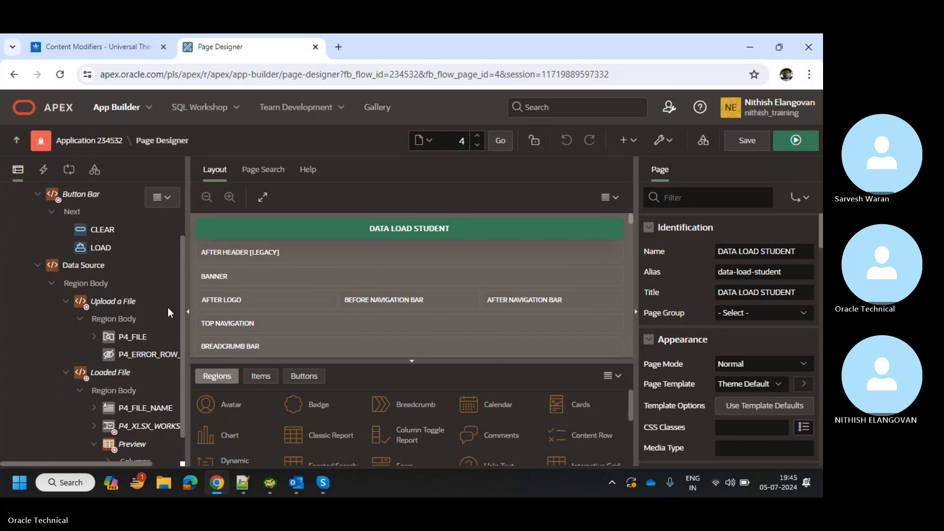
pyautogui.scroll(3, 167, 313)
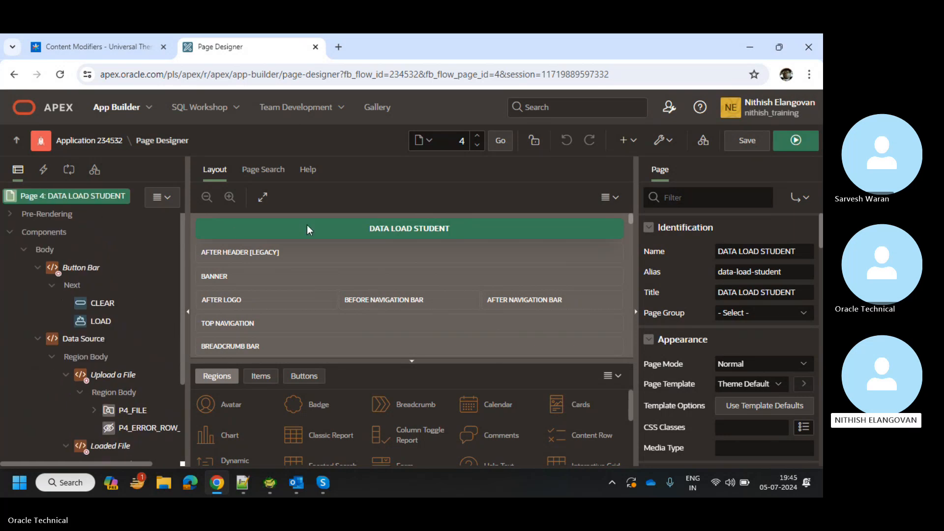
pyautogui.click(750, 274)
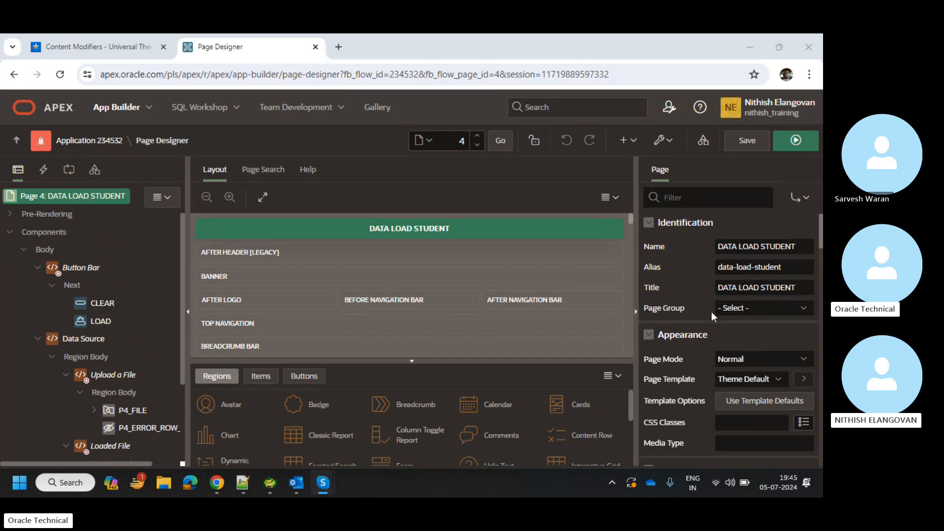
pyautogui.scroll(-5, 711, 311)
pyautogui.scroll(-10, 711, 311)
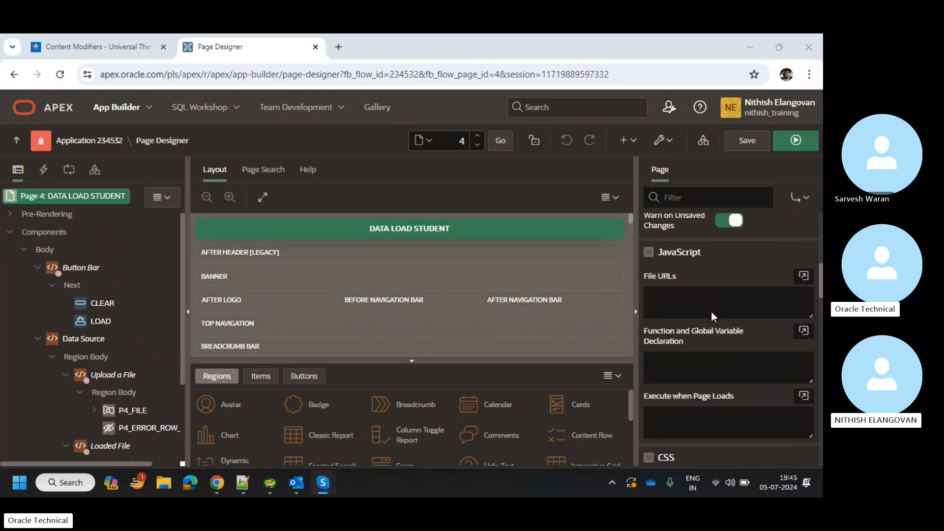
pyautogui.scroll(-5, 711, 311)
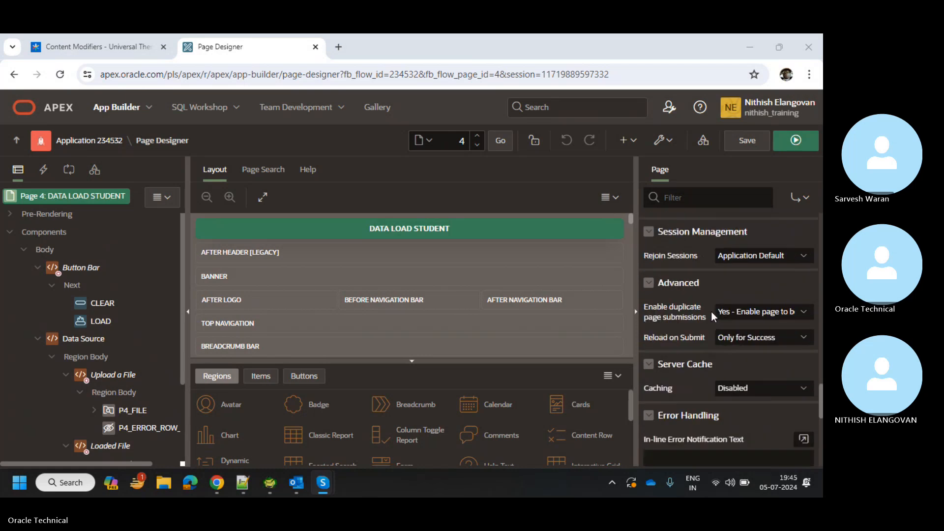
pyautogui.scroll(8, 711, 312)
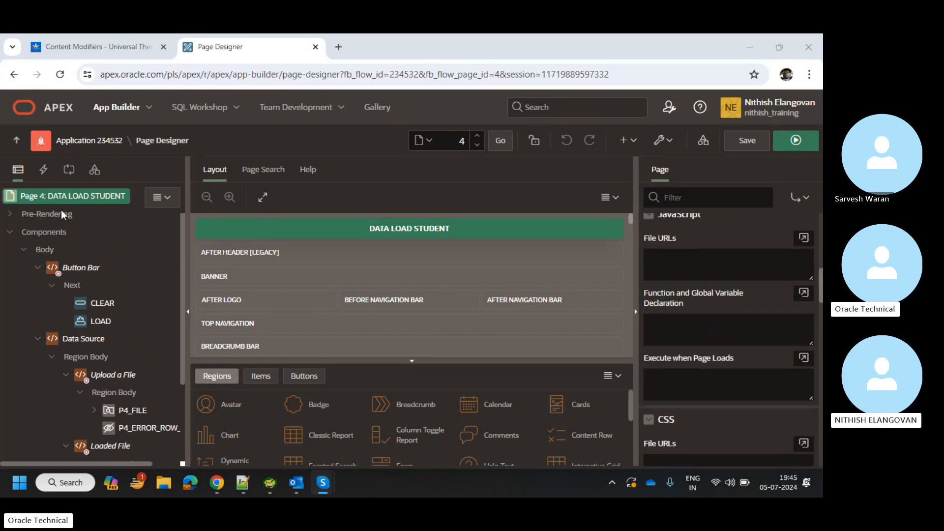
pyautogui.click(74, 267)
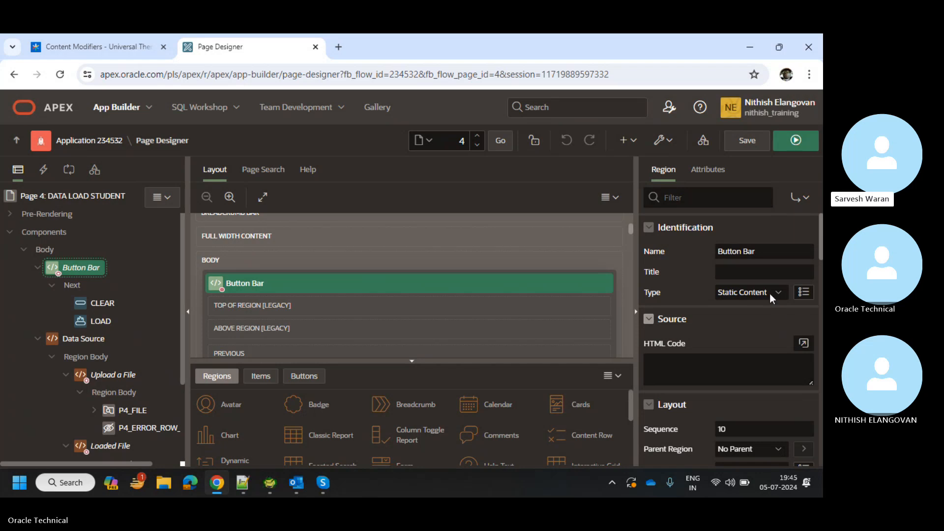
pyautogui.click(807, 149)
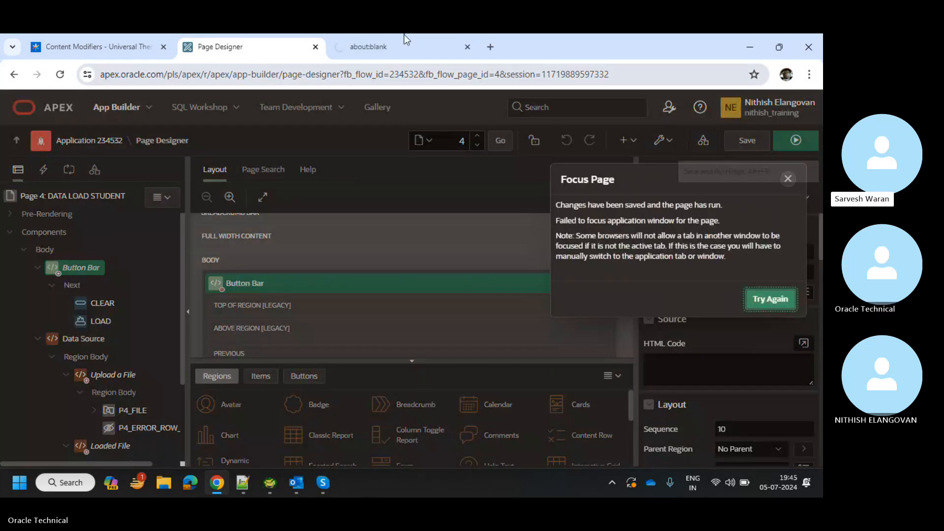
# Sign in again to the running XXBYT_TRAINING app with the password and open page 1 in Page Designer.
pyautogui.moveTo(404, 39); pyautogui.dragTo(503, 346)
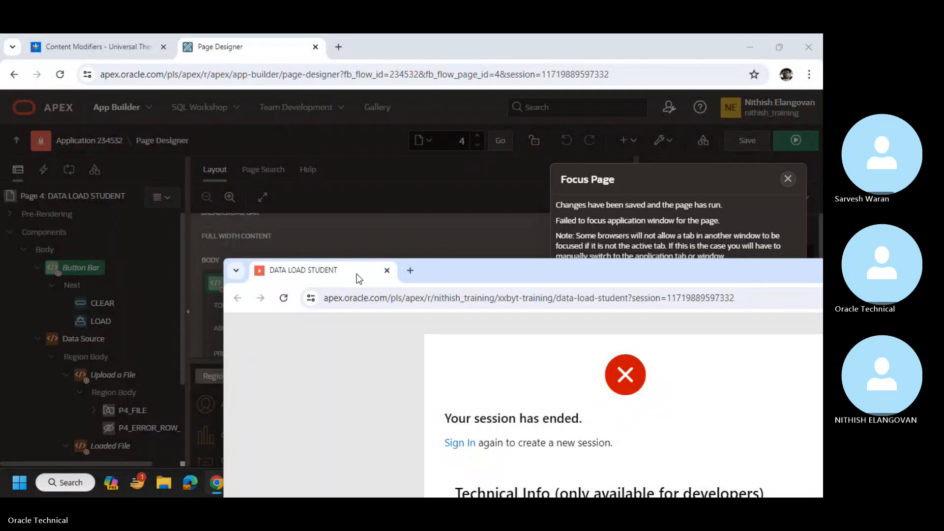
pyautogui.moveTo(355, 273); pyautogui.dragTo(346, 34)
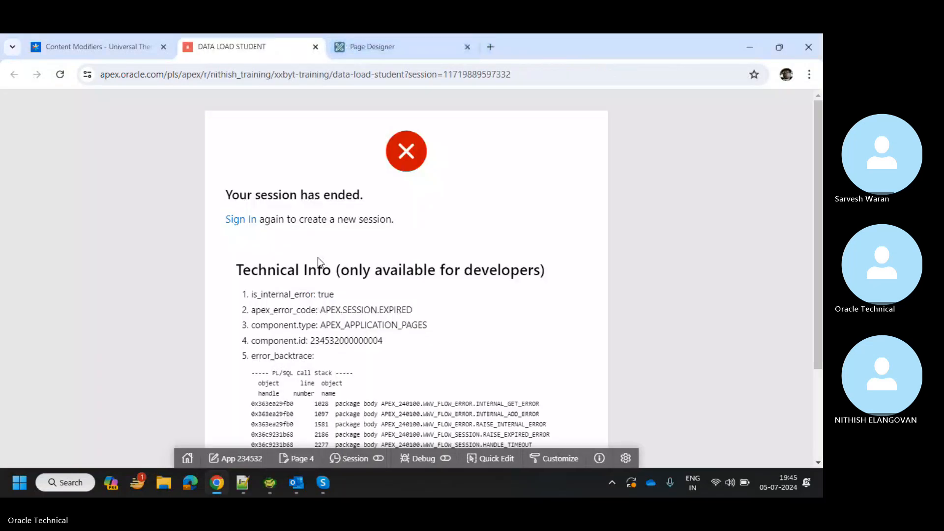
pyautogui.click(251, 220)
pyautogui.click(407, 324)
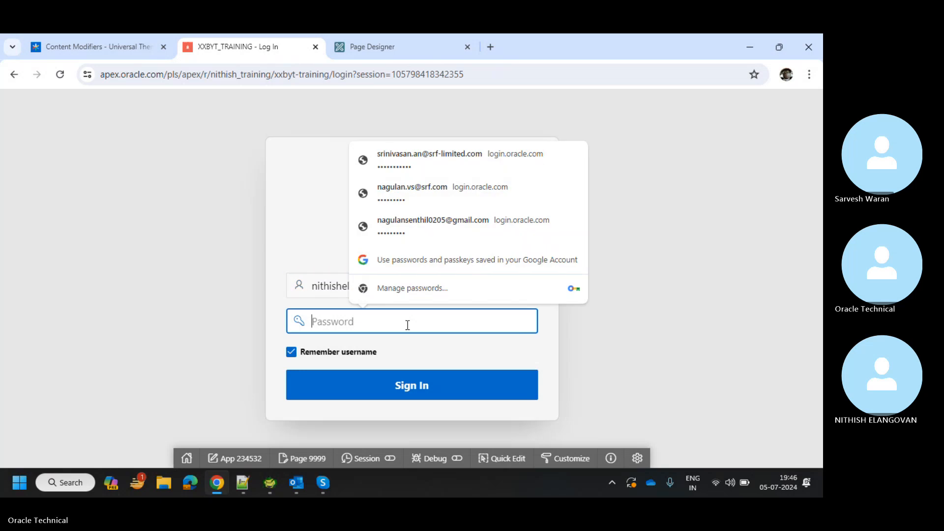
pyautogui.write('•••')
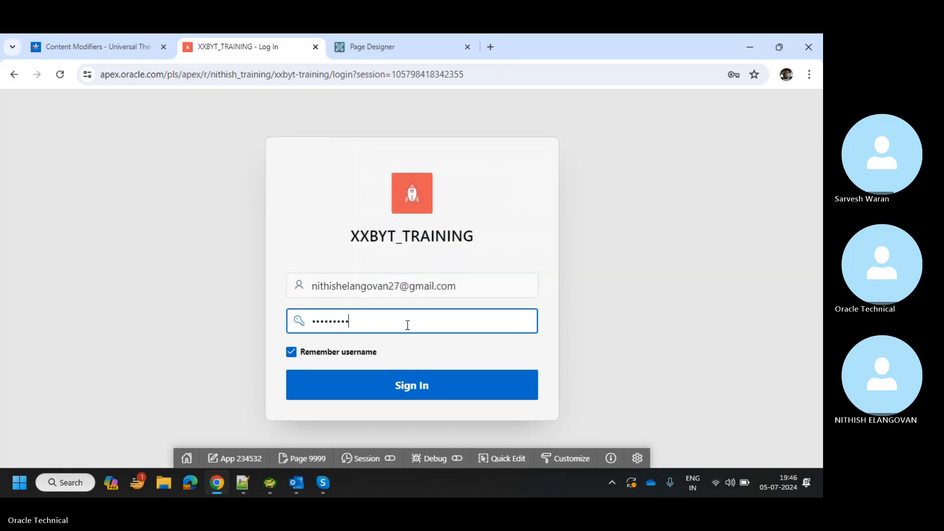
pyautogui.press('Return')
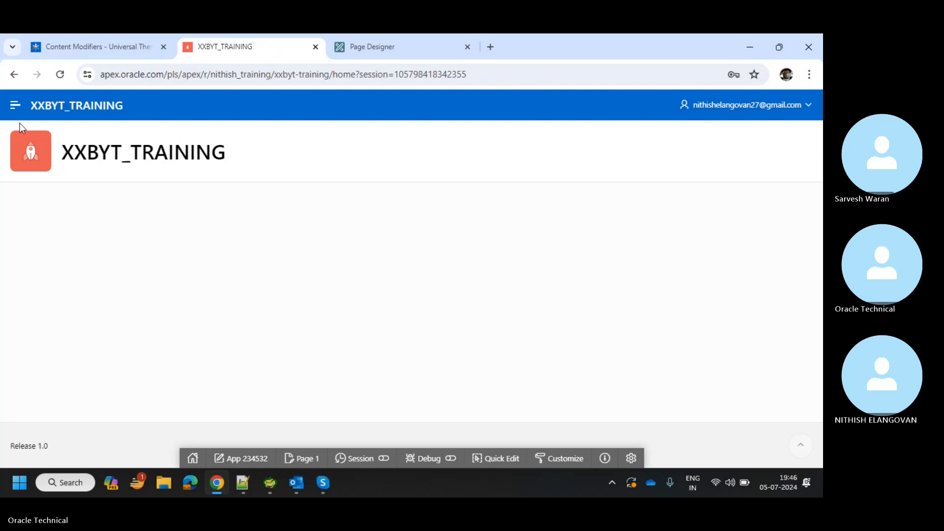
pyautogui.click(15, 105)
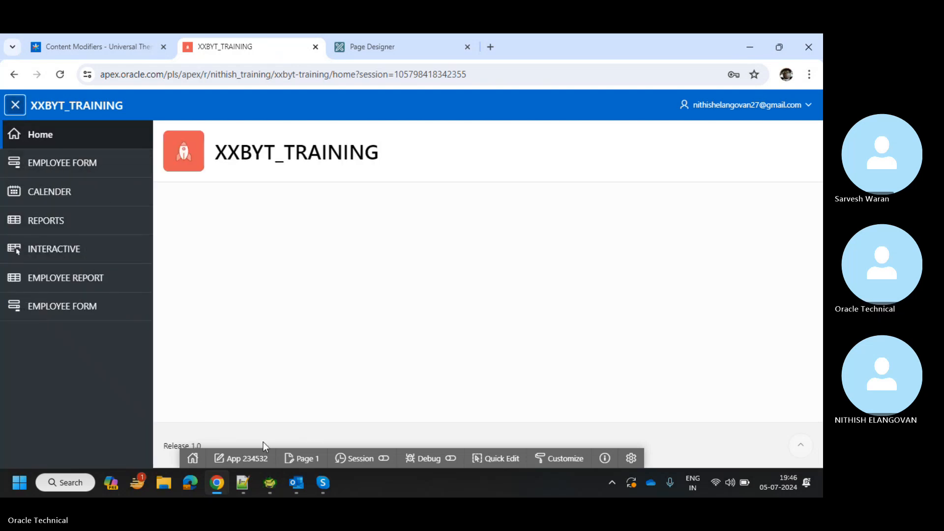
pyautogui.click(303, 458)
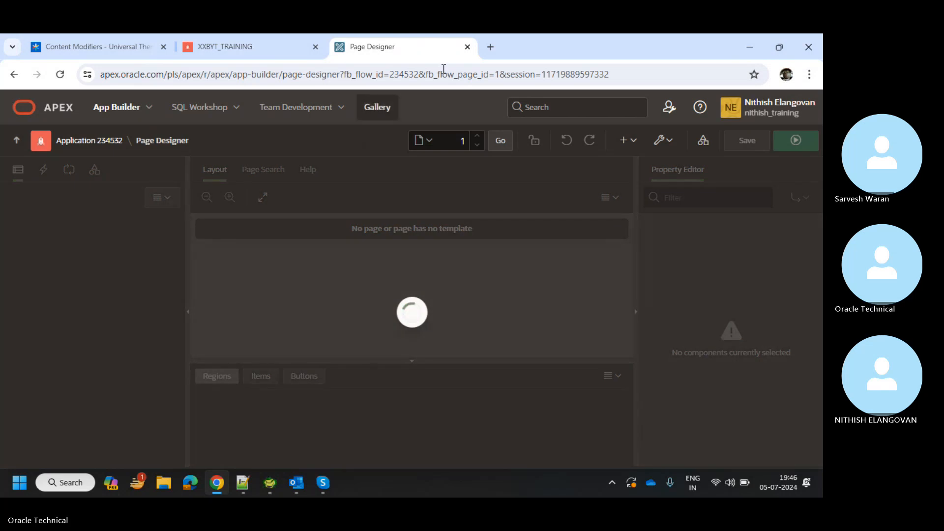
# Load page 4 in Page Designer by entering its page number.
pyautogui.moveTo(372, 47); pyautogui.dragTo(232, 34)
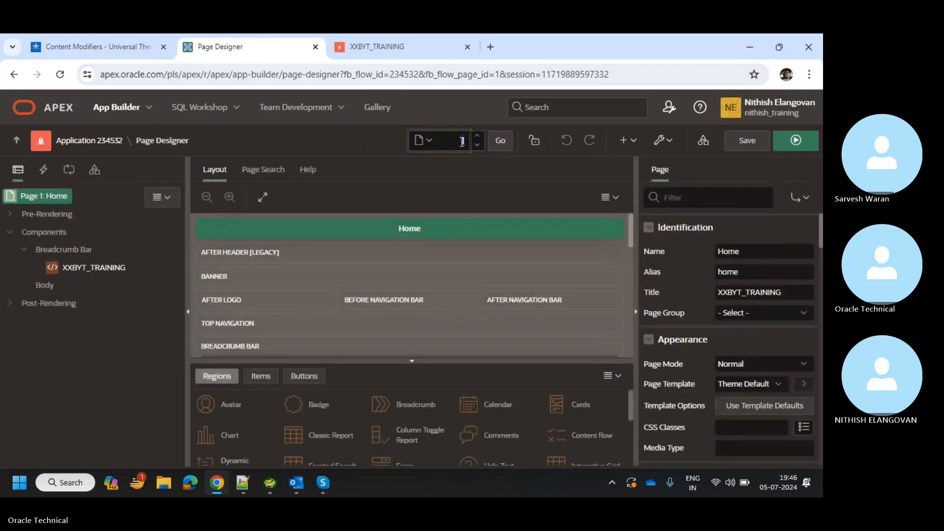
pyautogui.write('4')
pyautogui.press('Return')
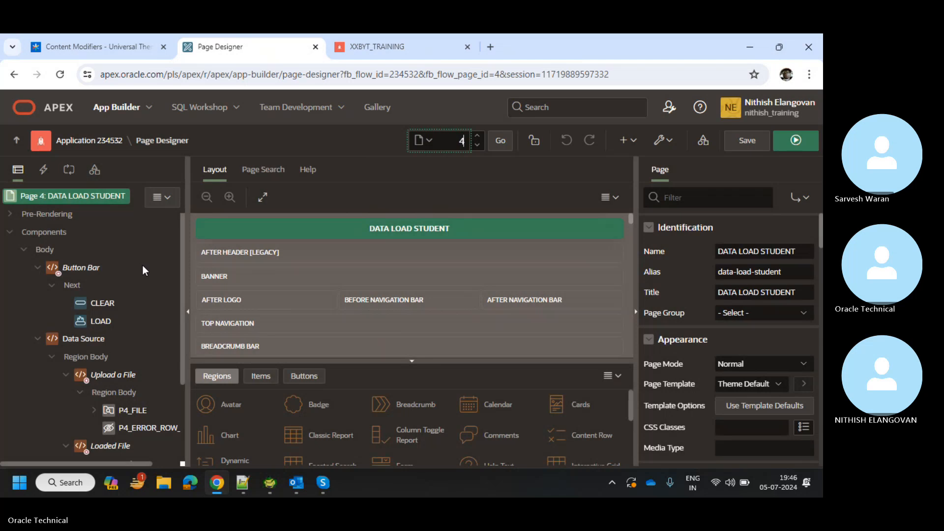
# Select the Button Bar region, run page 4, and return to Page Designer.
pyautogui.click(76, 270)
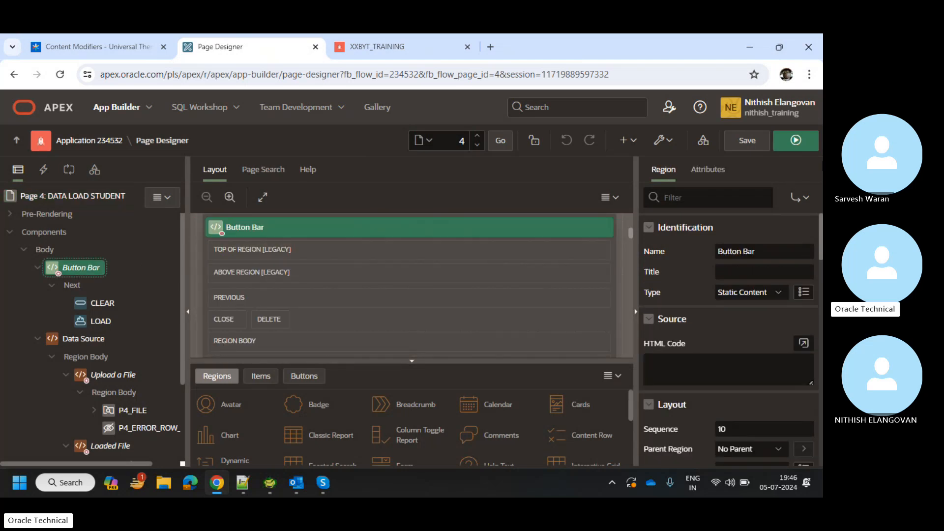
pyautogui.click(795, 141)
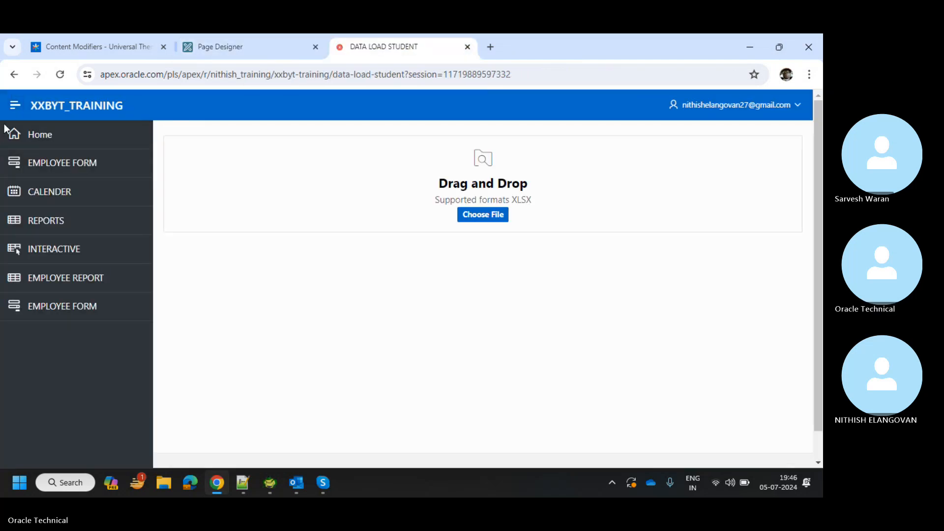
pyautogui.click(11, 107)
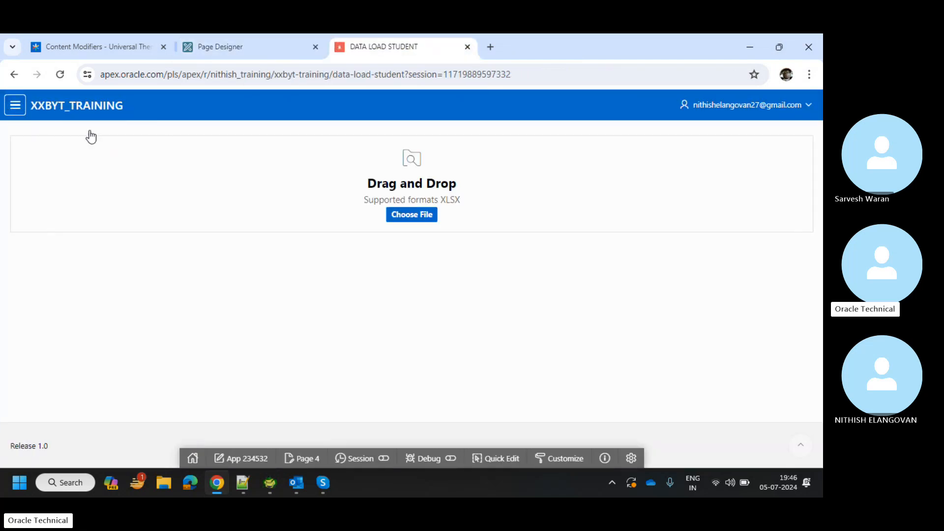
pyautogui.click(228, 37)
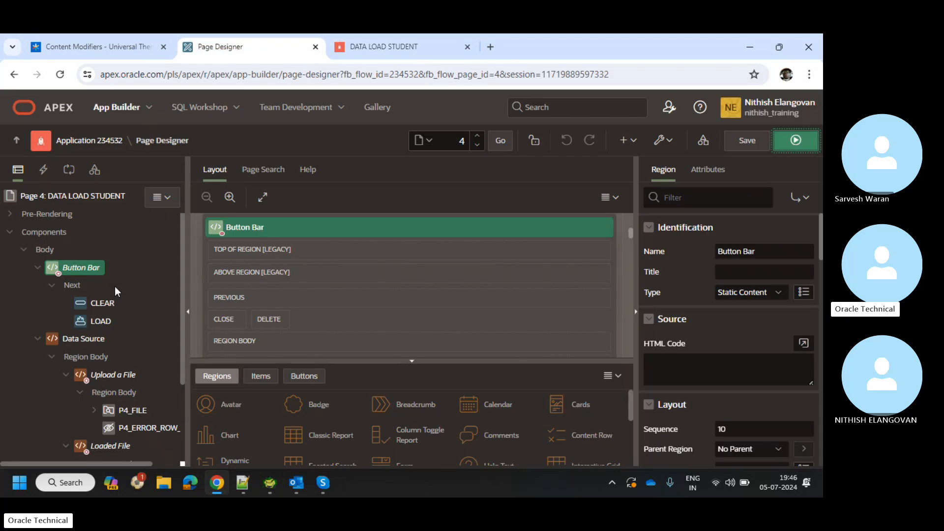
pyautogui.click(362, 40)
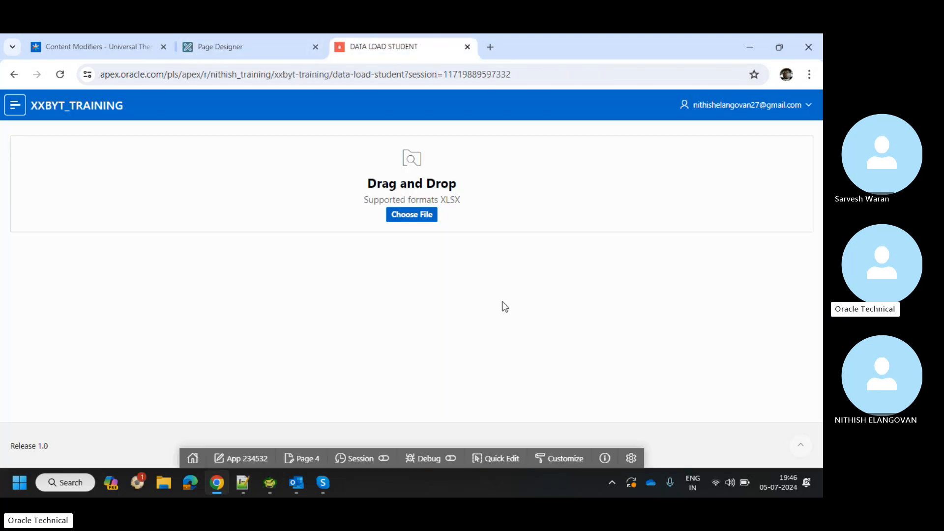
pyautogui.click(304, 40)
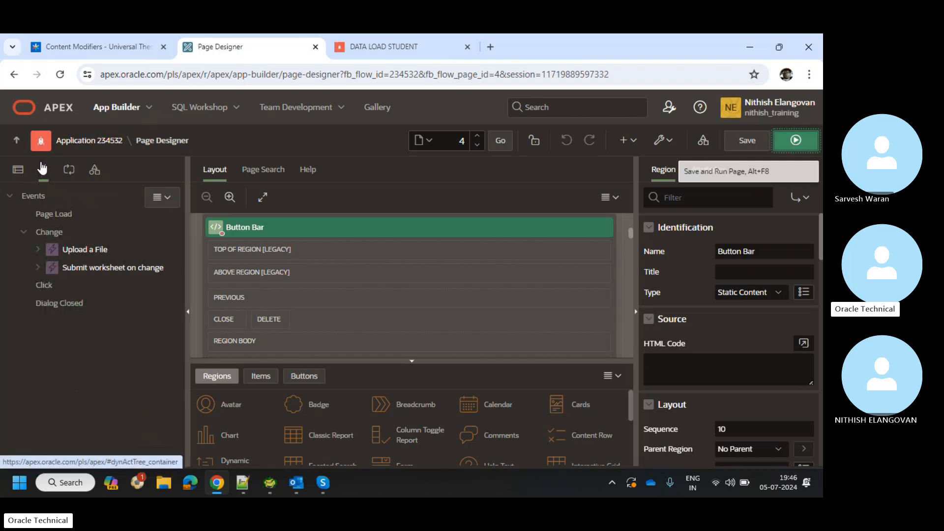
# Inspect the Upload a File dynamic action's Submit Page action and its triggering event.
pyautogui.click(85, 251)
pyautogui.click(35, 251)
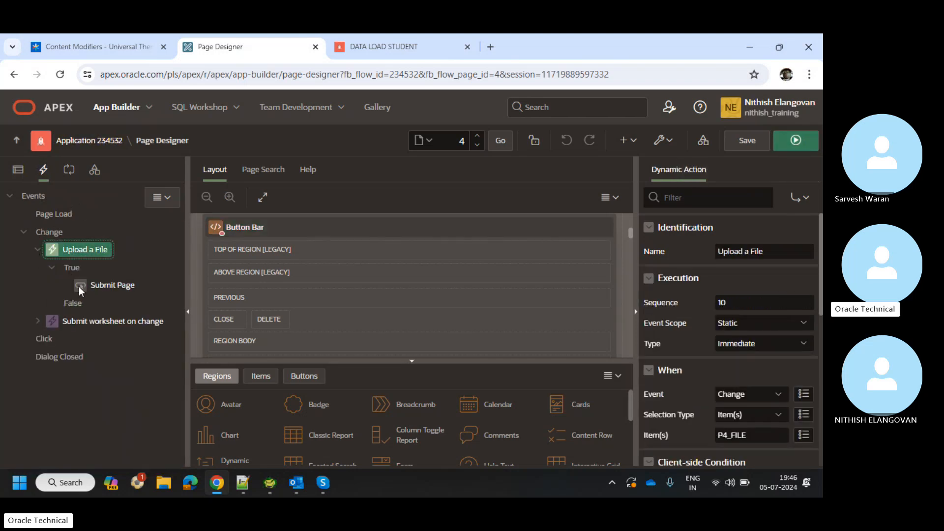
pyautogui.click(84, 289)
pyautogui.scroll(-5, 754, 369)
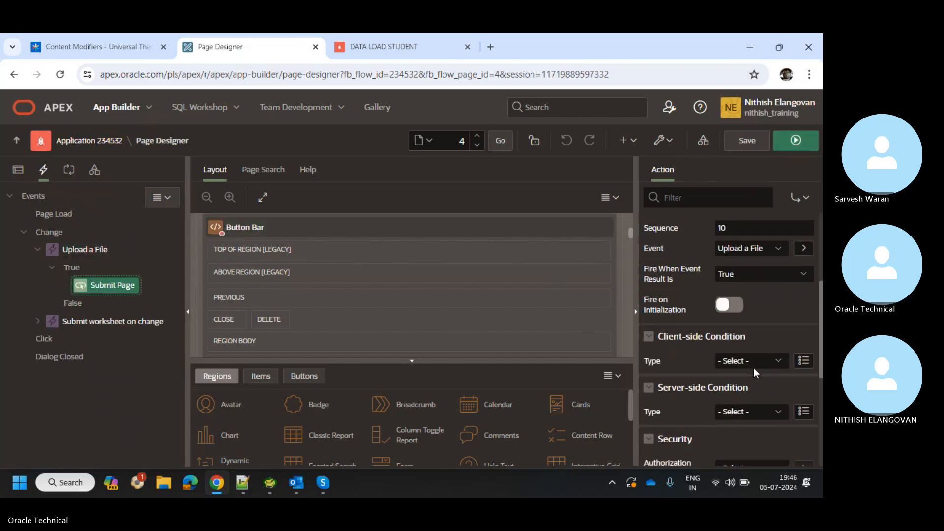
pyautogui.scroll(4, 753, 368)
pyautogui.scroll(1, 754, 369)
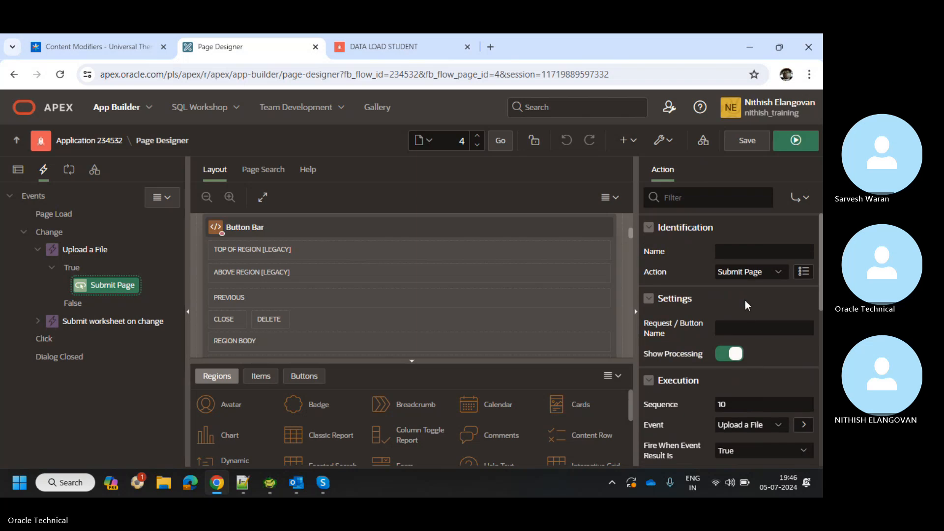
pyautogui.scroll(-3, 752, 337)
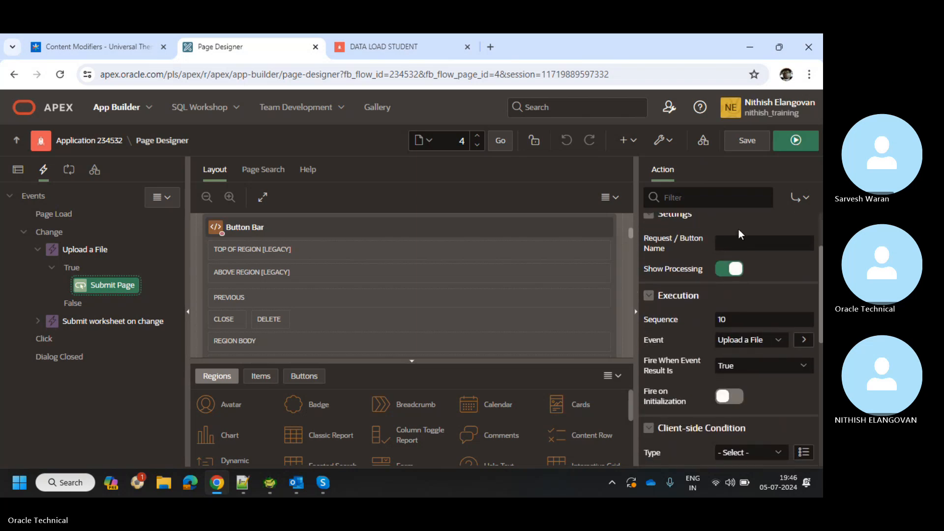
pyautogui.scroll(-2, 752, 363)
pyautogui.scroll(1, 752, 367)
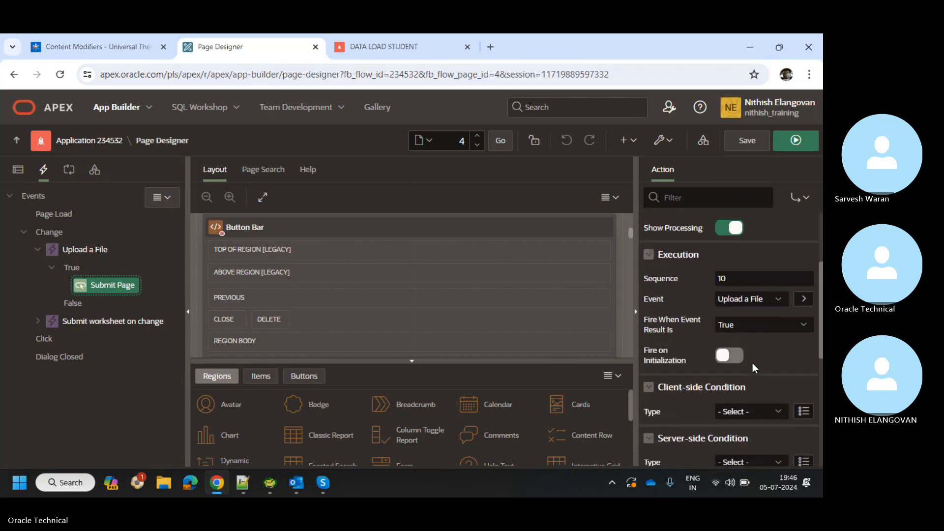
pyautogui.click(757, 299)
pyautogui.scroll(-3, 758, 302)
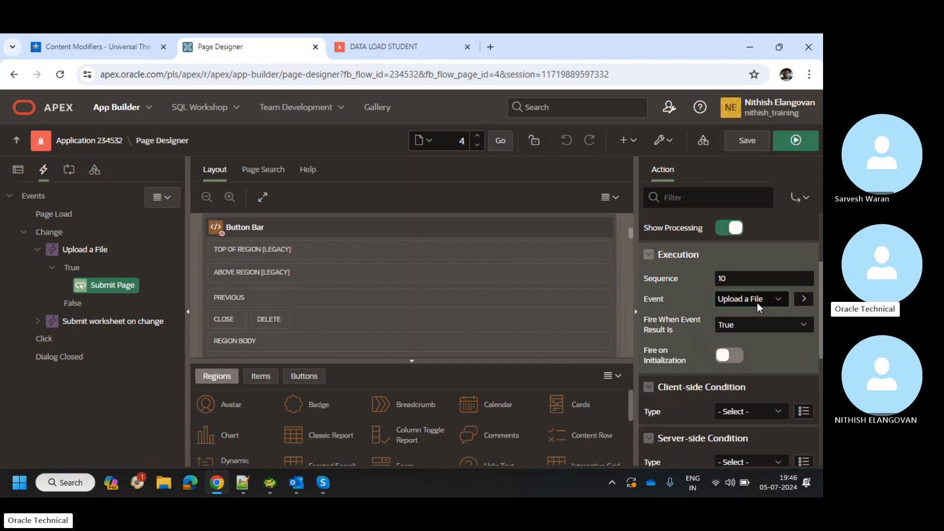
pyautogui.scroll(5, 757, 303)
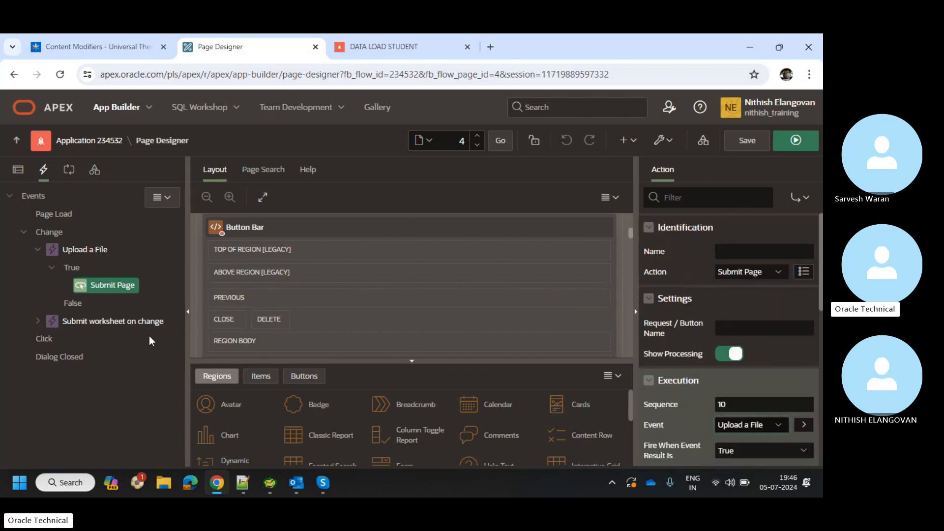
# Expand 'Submit worksheet on change', view its Submit Page action, then show the Rendering tree.
pyautogui.click(36, 321)
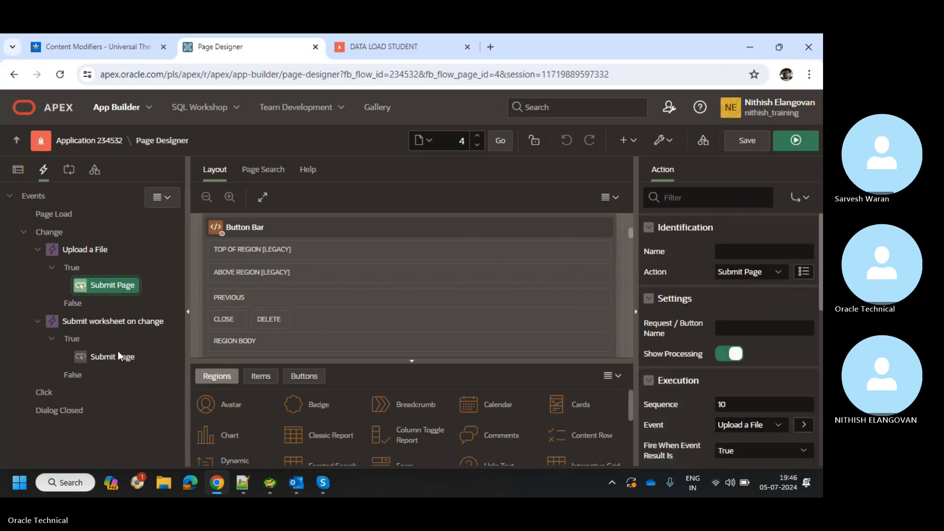
pyautogui.click(117, 355)
pyautogui.scroll(-5, 731, 396)
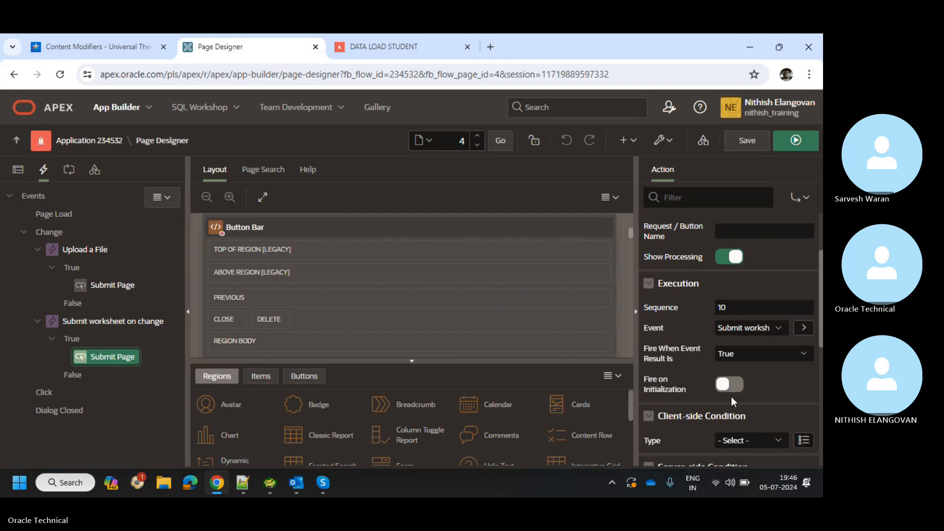
pyautogui.scroll(-4, 731, 396)
pyautogui.scroll(10, 731, 396)
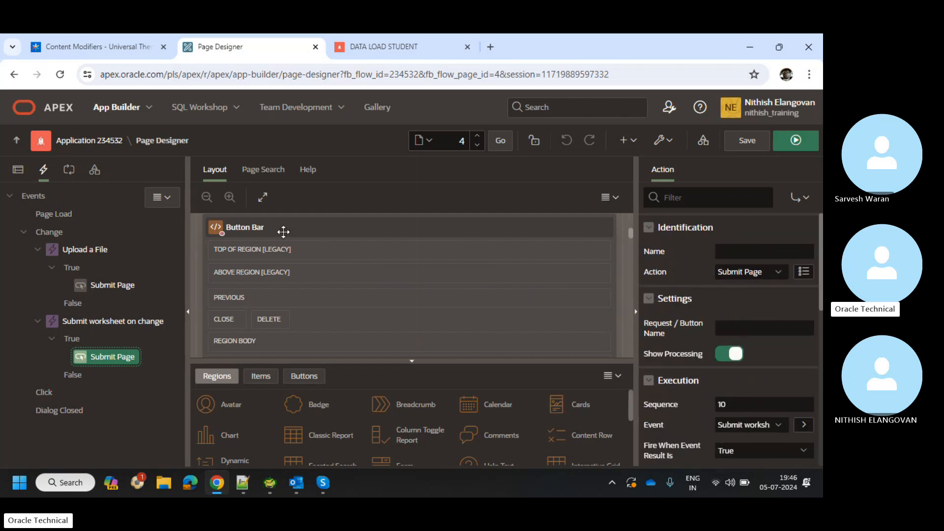
pyautogui.click(17, 170)
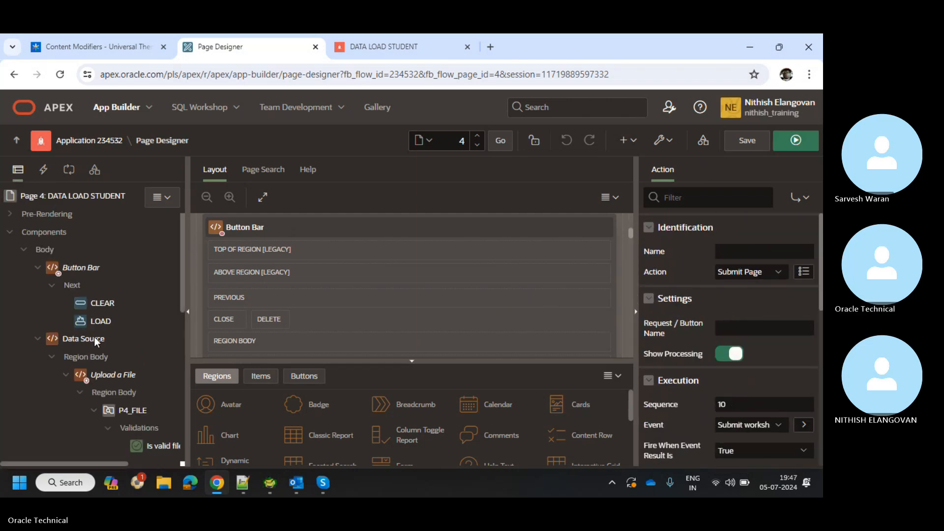
# Inspect the Upload a File region's properties.
pyautogui.scroll(-2, 95, 337)
pyautogui.click(116, 266)
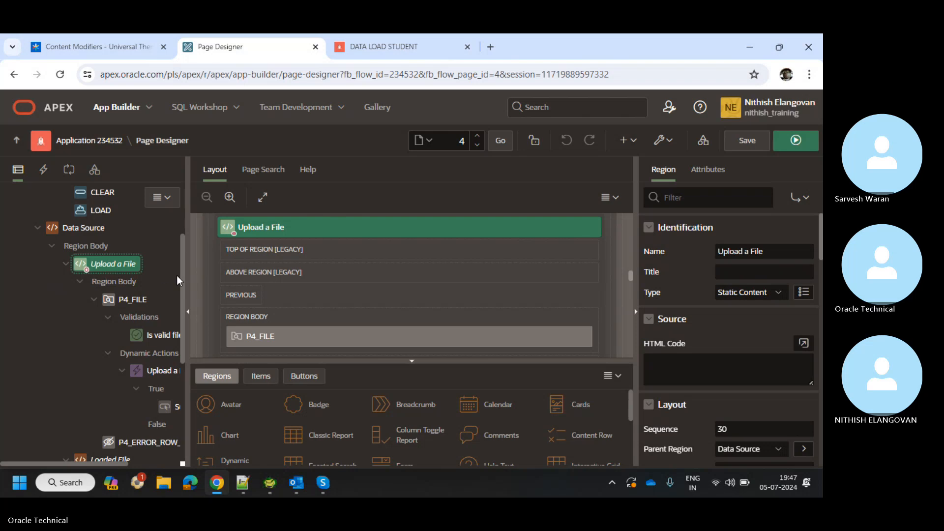
pyautogui.scroll(-2, 733, 402)
pyautogui.scroll(-6, 734, 402)
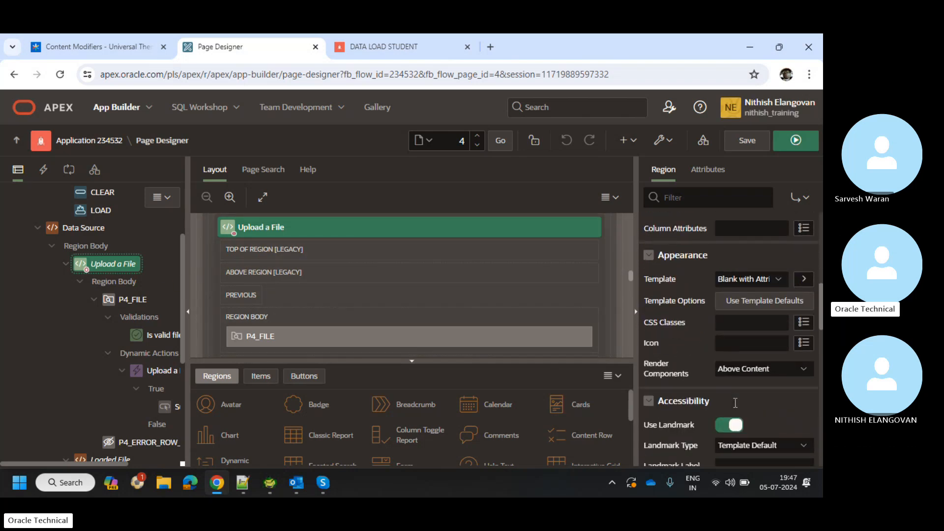
pyautogui.scroll(-1, 733, 403)
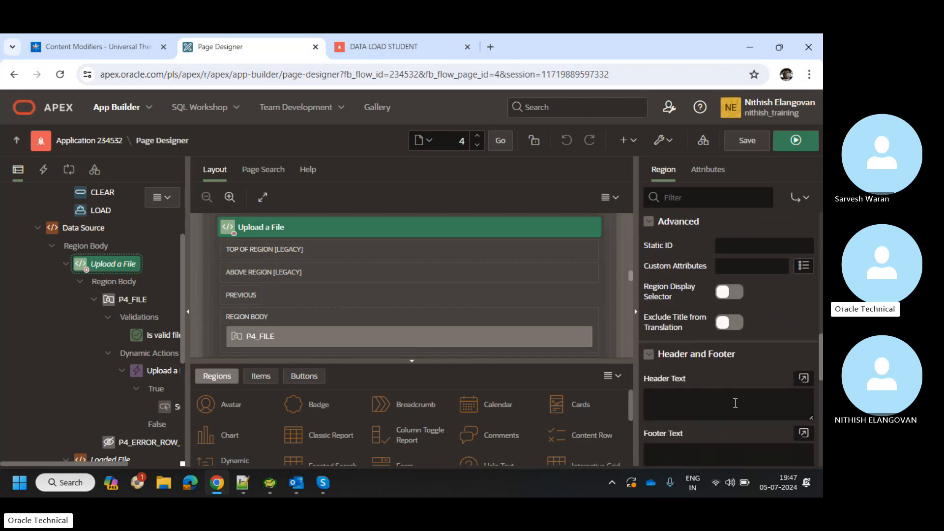
pyautogui.scroll(9, 733, 403)
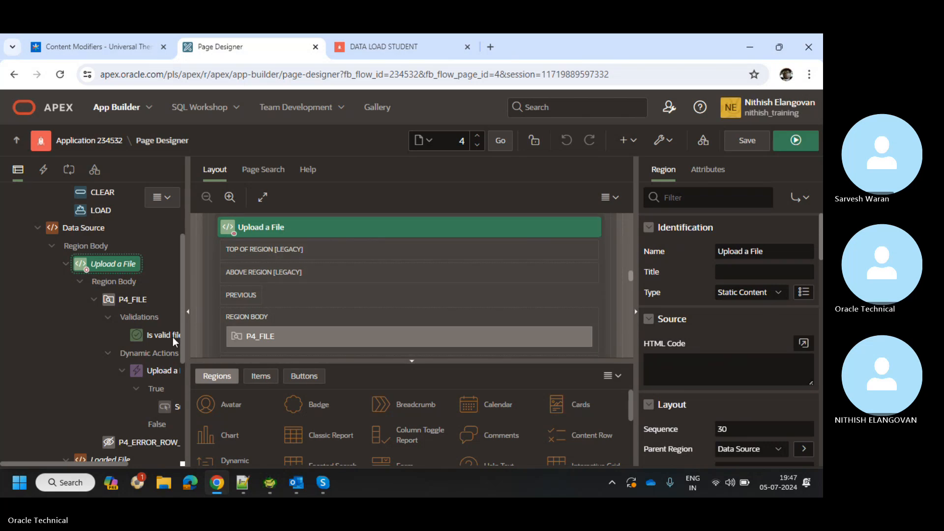
pyautogui.hscroll(3, 106, 344)
# Review the P4_FILE item's properties, collapsing and re-expanding its Display section.
pyautogui.click(78, 302)
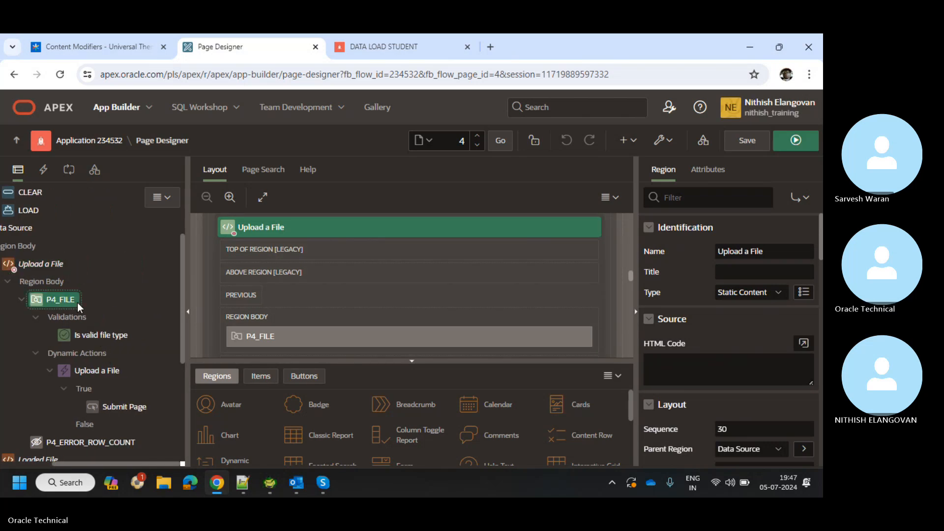
pyautogui.click(730, 344)
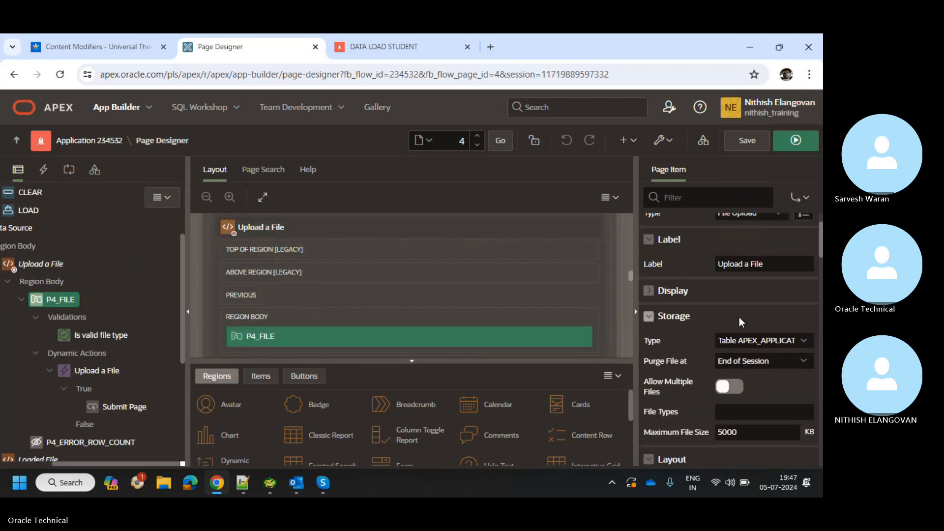
pyautogui.click(735, 290)
pyautogui.scroll(1, 734, 290)
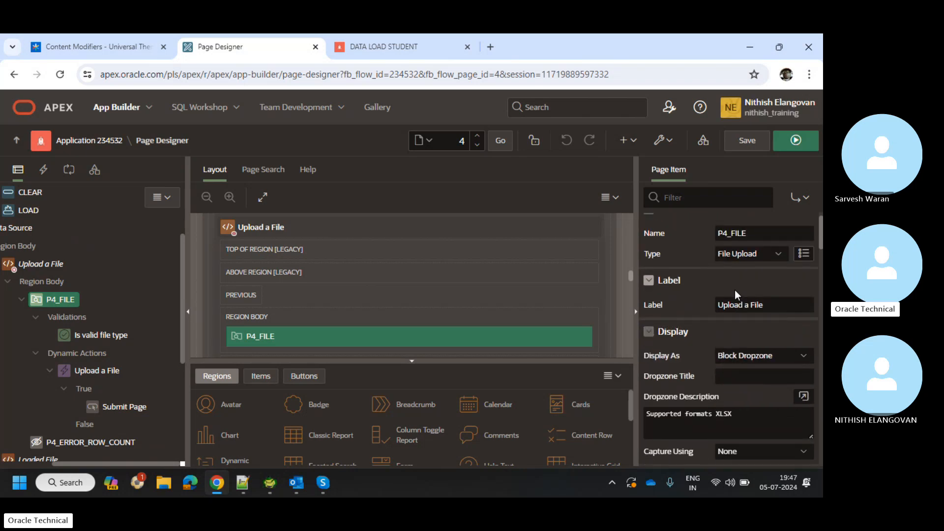
pyautogui.scroll(-1, 735, 294)
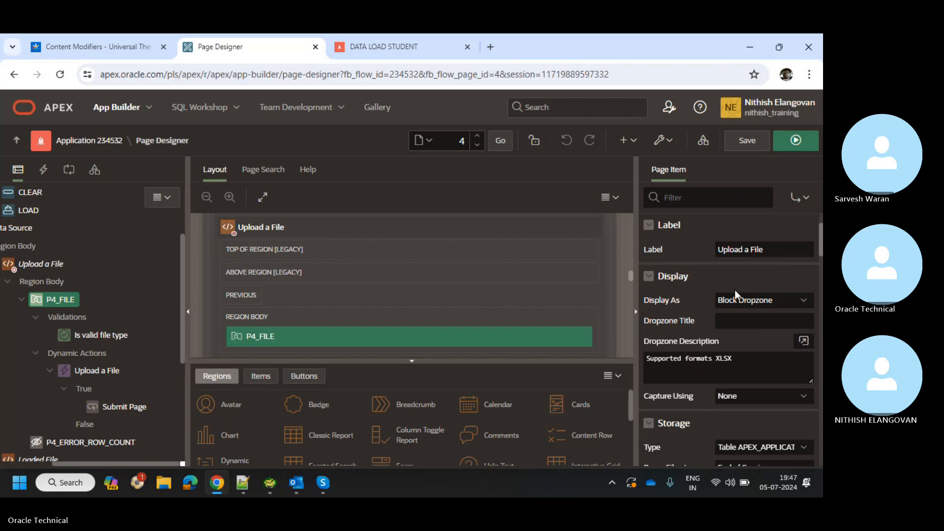
pyautogui.scroll(-1, 734, 294)
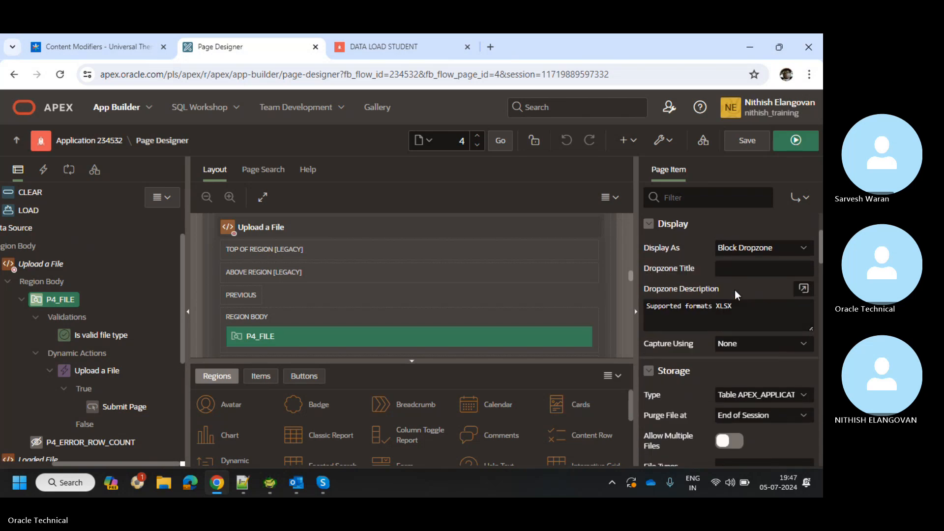
pyautogui.scroll(-1, 735, 294)
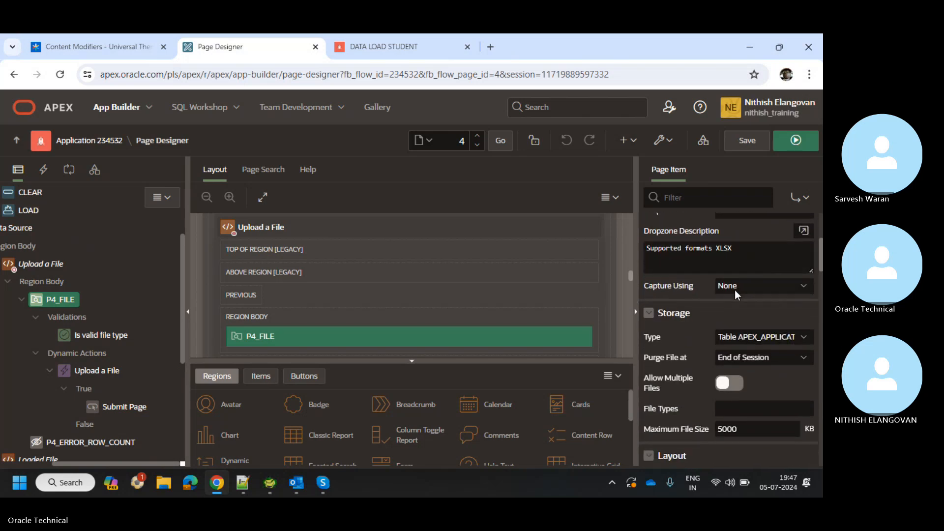
# Keep P4_FILE storage as Table APEX_APPLICATION_TEMP_FILES and review its 5000 KB limit.
pyautogui.click(754, 338)
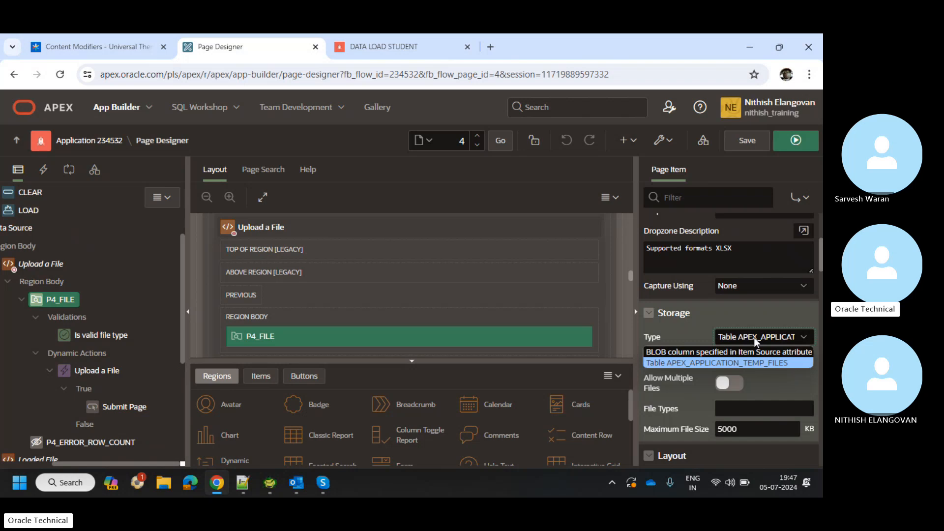
pyautogui.click(754, 337)
pyautogui.scroll(-1, 781, 364)
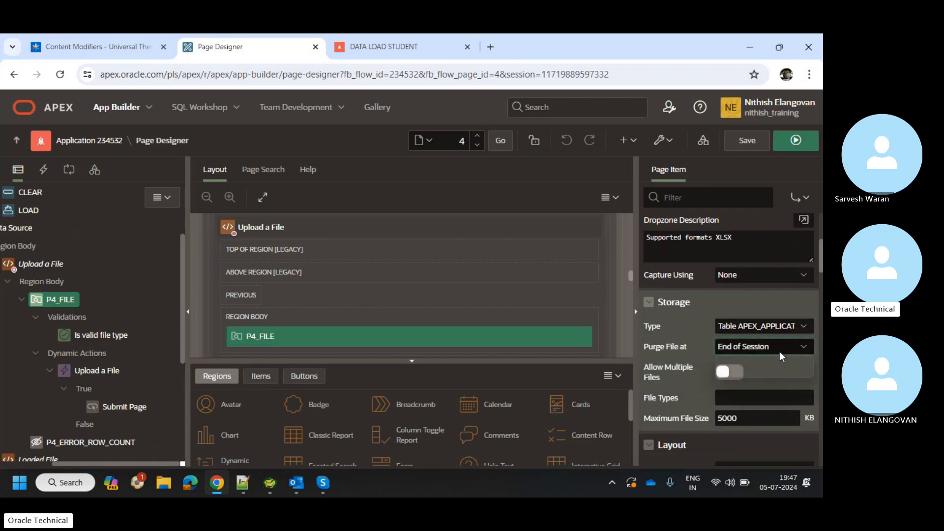
pyautogui.scroll(-2, 781, 356)
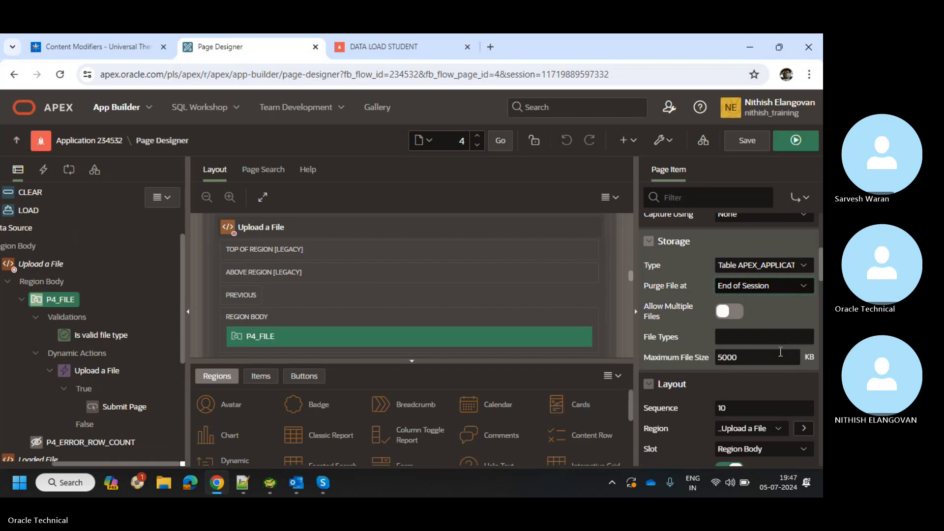
pyautogui.scroll(-5, 780, 351)
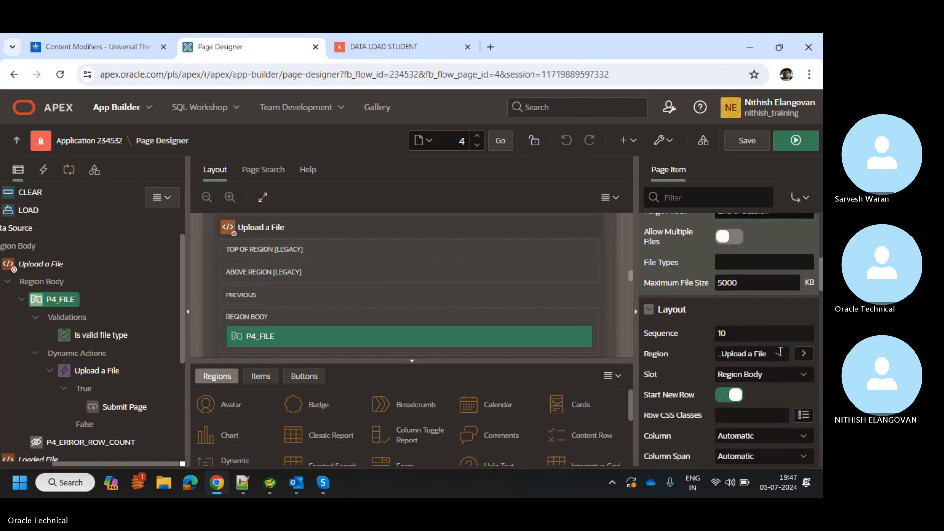
pyautogui.scroll(-10, 765, 303)
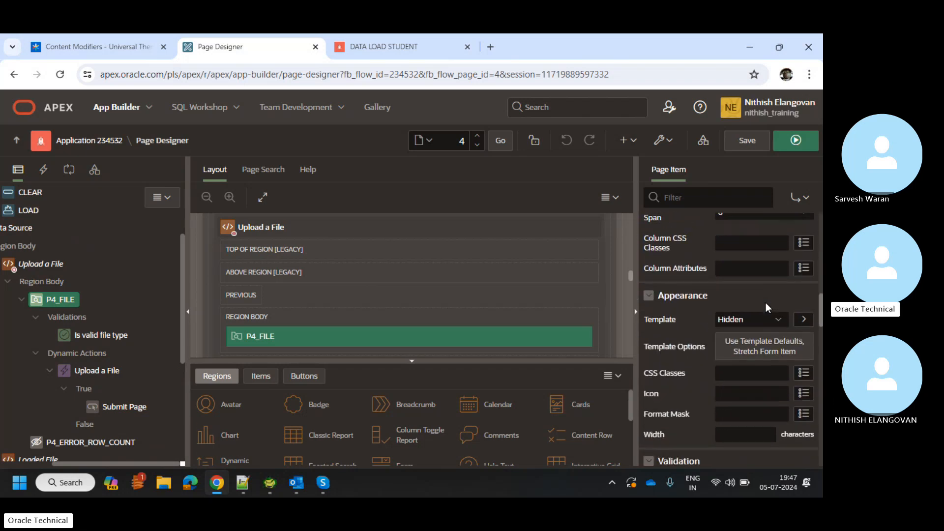
pyautogui.scroll(-15, 767, 307)
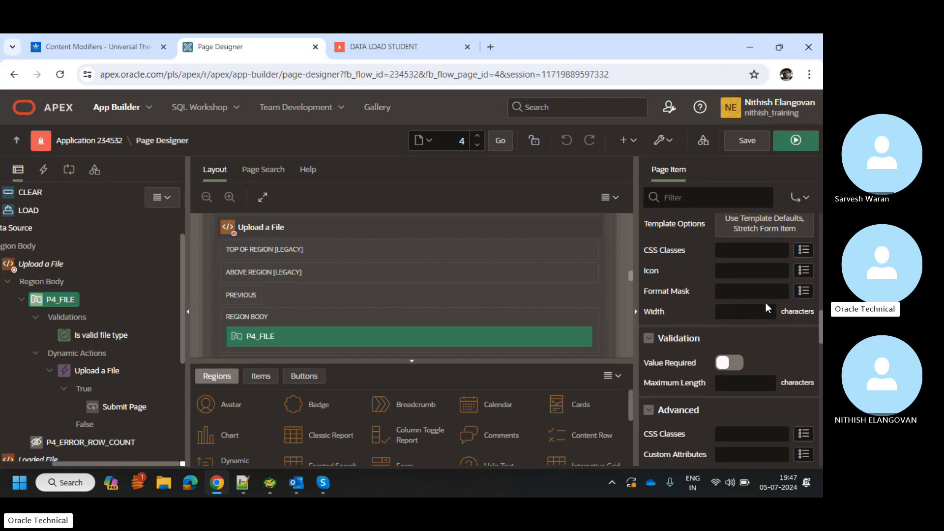
# Review the Is valid file type validation's PL/SQL function body in the larger code editor.
pyautogui.scroll(-12, 765, 302)
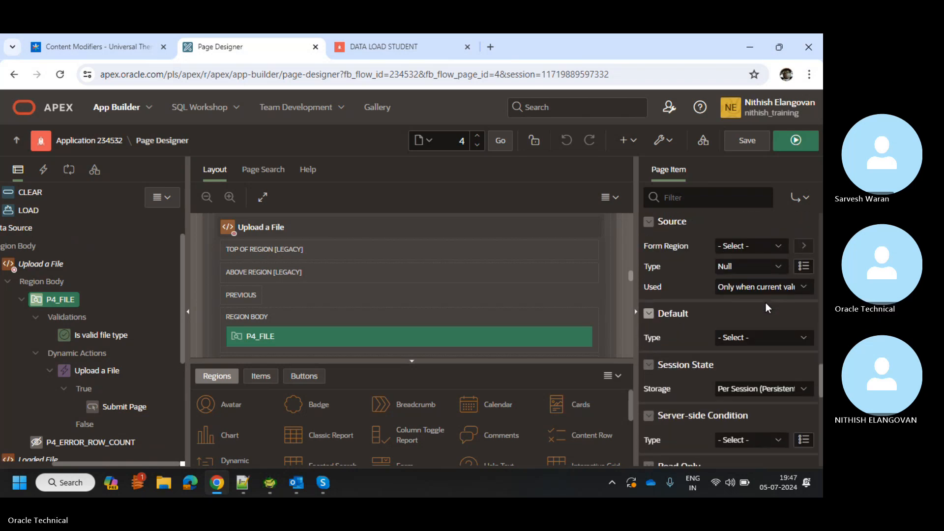
pyautogui.click(111, 342)
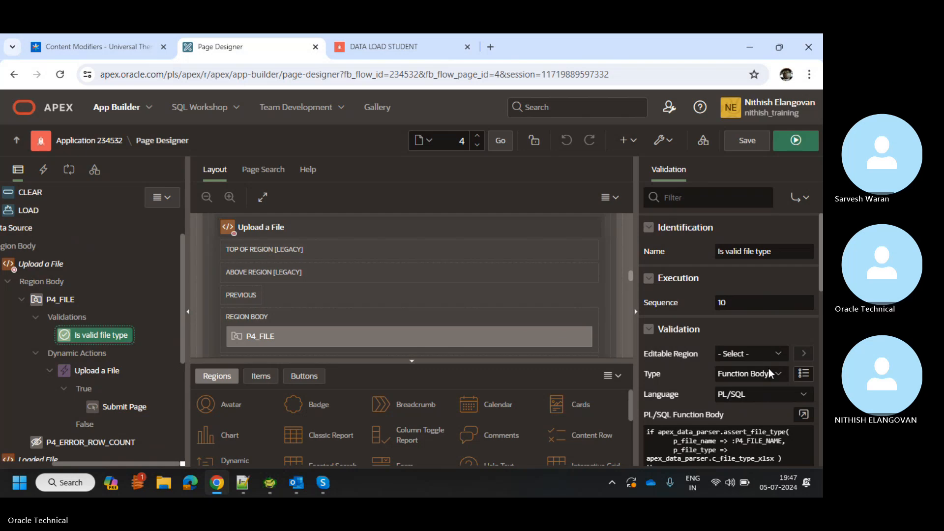
pyautogui.scroll(-1, 768, 367)
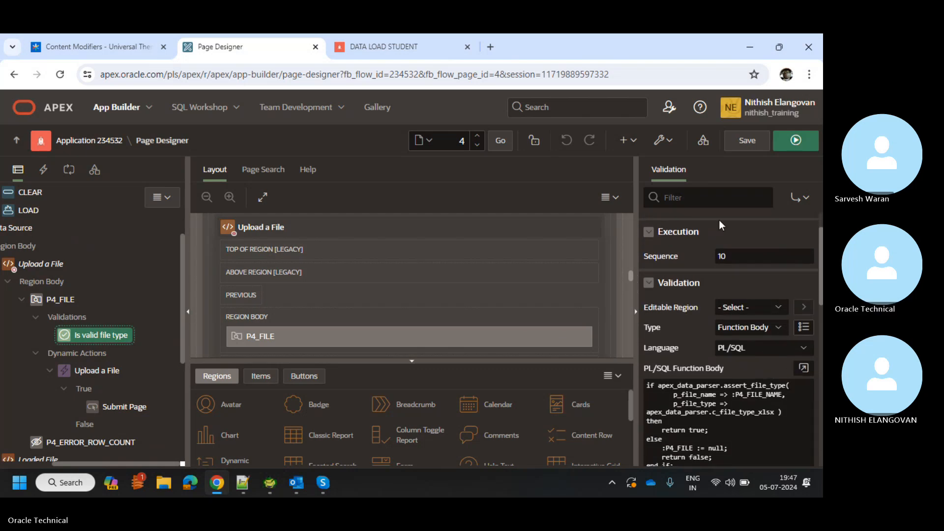
pyautogui.scroll(-1, 766, 361)
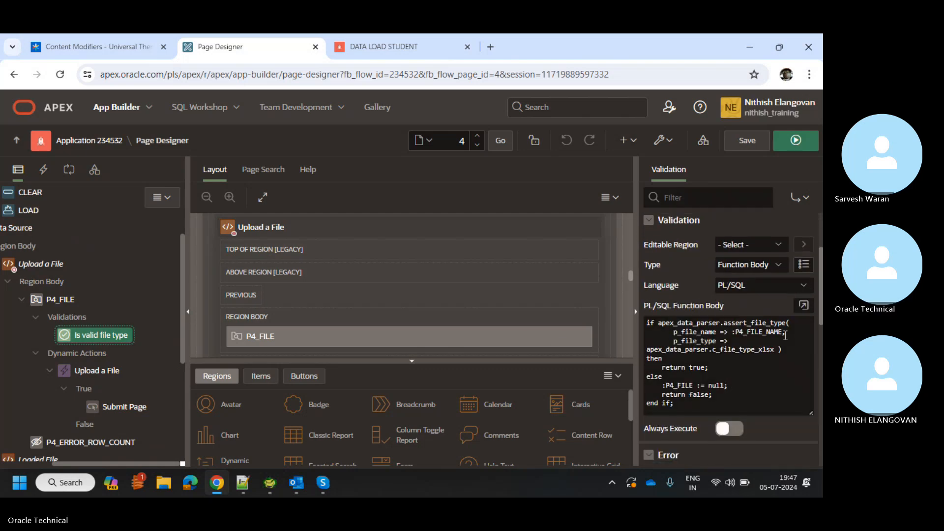
pyautogui.click(797, 310)
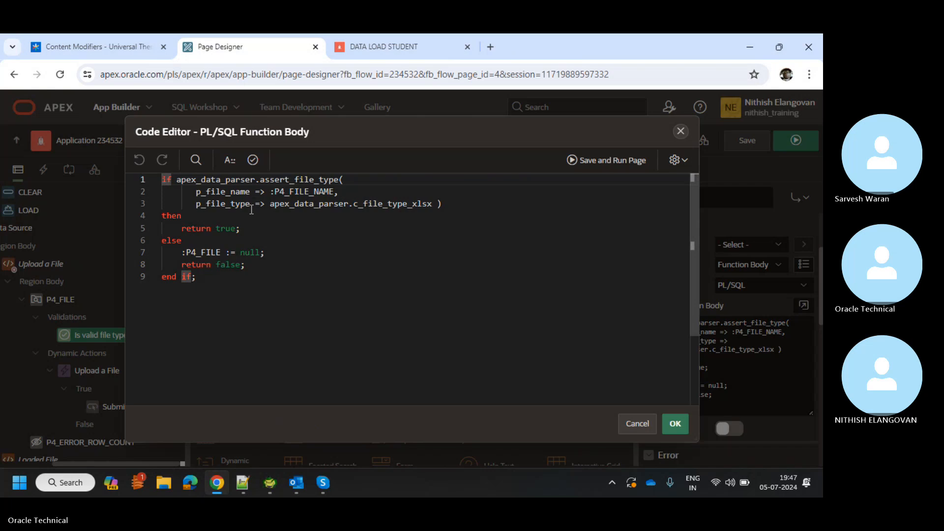
pyautogui.doubleClick(227, 264)
pyautogui.click(504, 229)
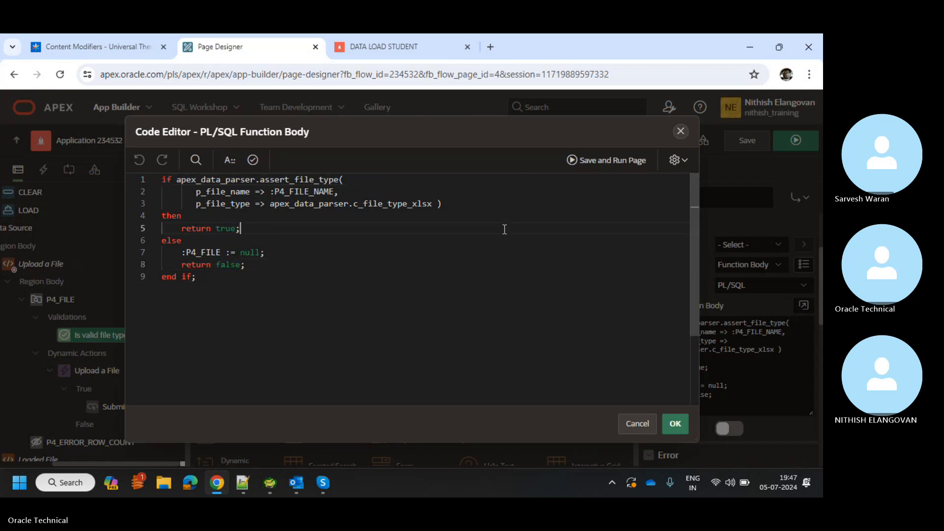
pyautogui.click(682, 131)
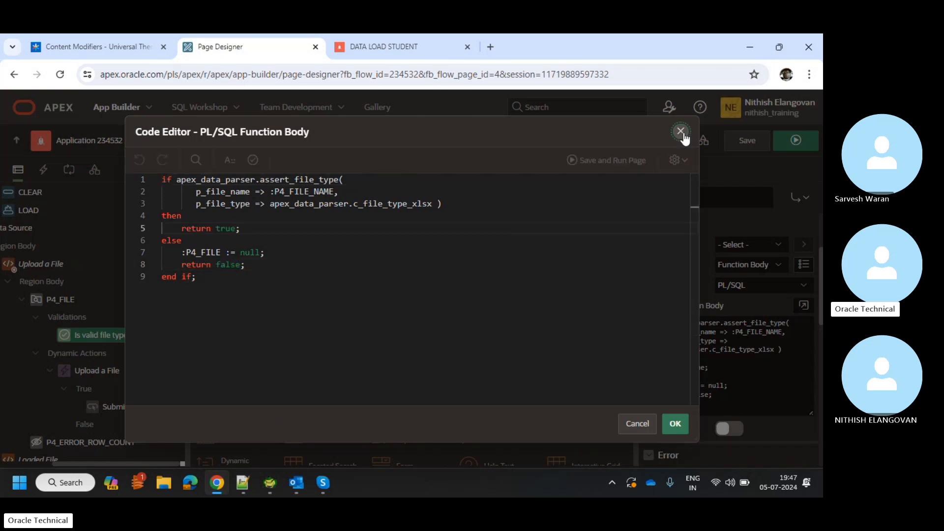
# Select the file item's dynamic actions group in the Rendering tree.
pyautogui.scroll(-1, 81, 379)
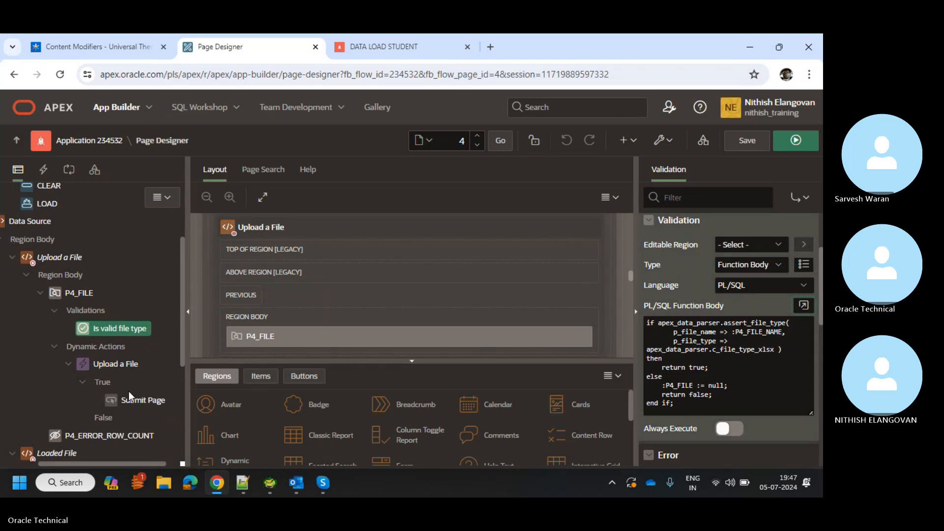
pyautogui.scroll(-1, 128, 391)
pyautogui.click(120, 313)
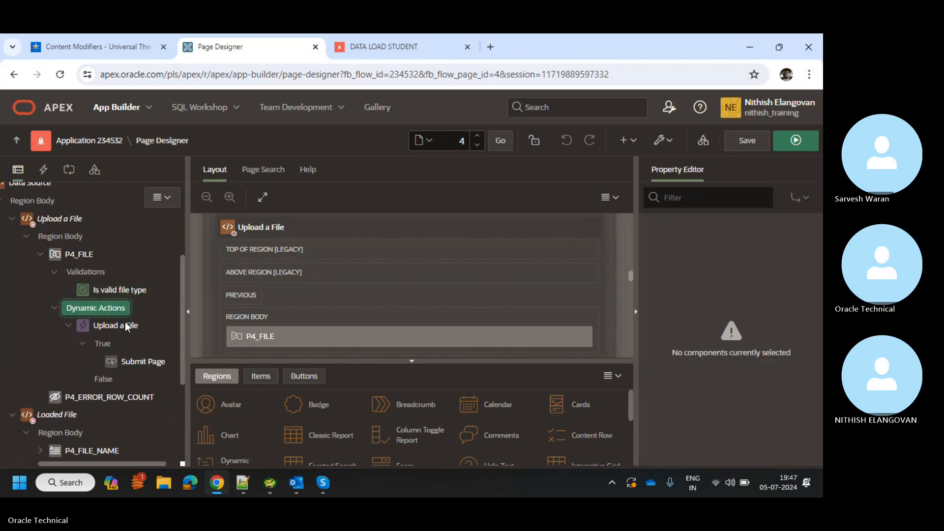
pyautogui.scroll(-1, 125, 322)
# Inspect the Loaded File region and the P4_FILE_NAME item's properties.
pyautogui.click(58, 338)
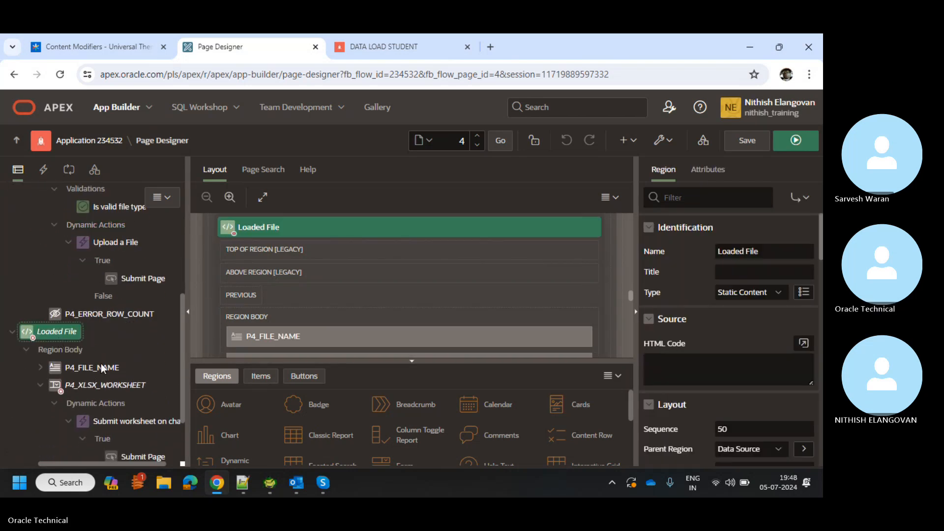
pyautogui.click(102, 366)
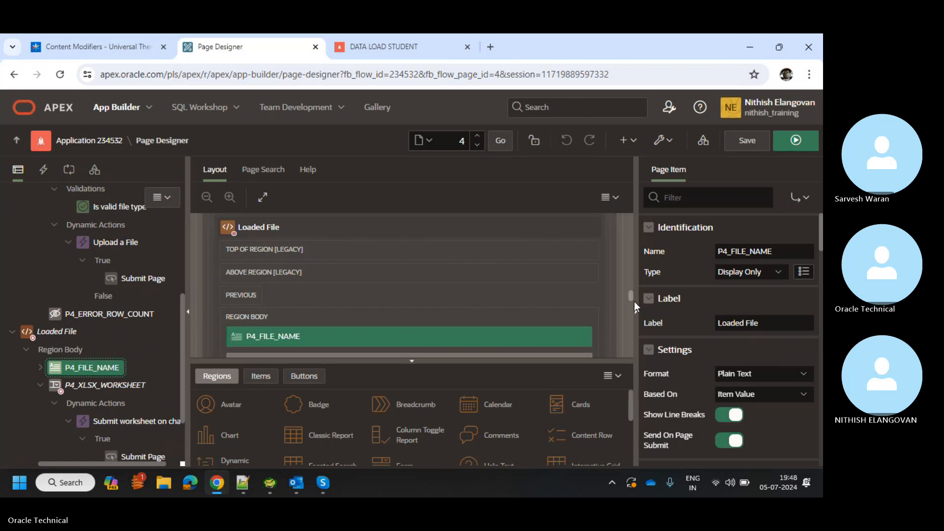
pyautogui.scroll(-5, 686, 288)
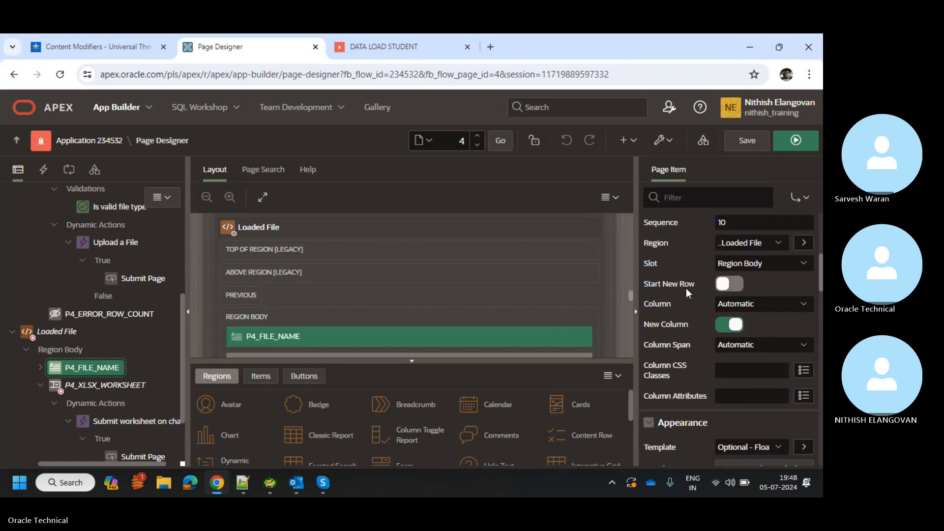
pyautogui.scroll(-8, 686, 288)
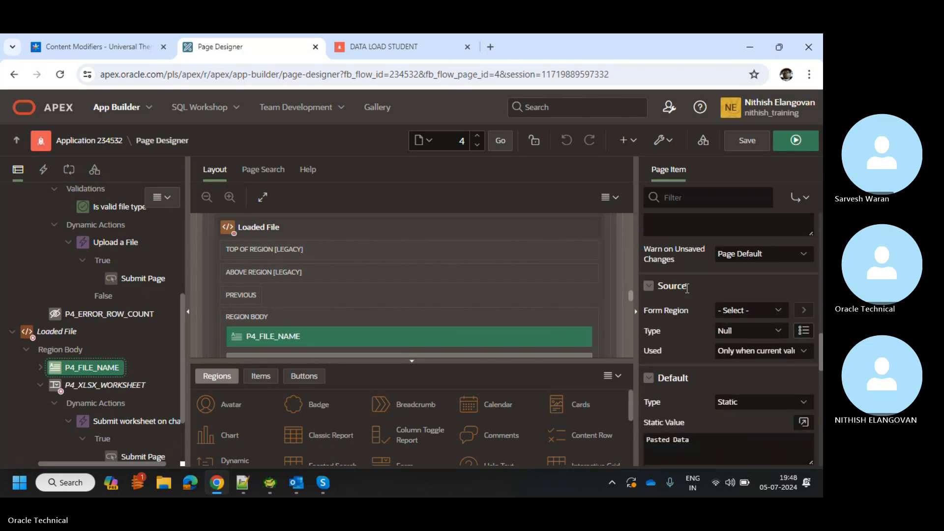
# Review P4_XLSX_WORKSHEET's list query using apex_data_parser and apex_application_temp_files.
pyautogui.click(116, 384)
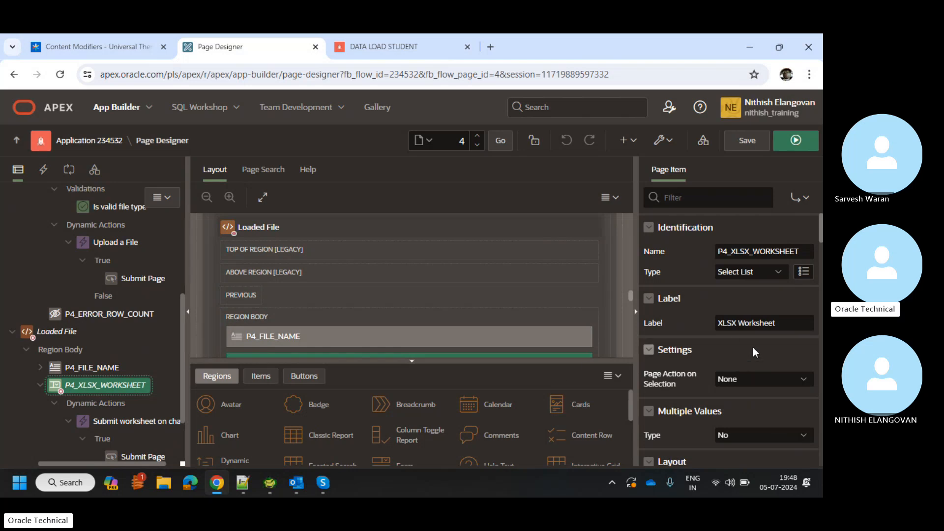
pyautogui.scroll(-8, 753, 347)
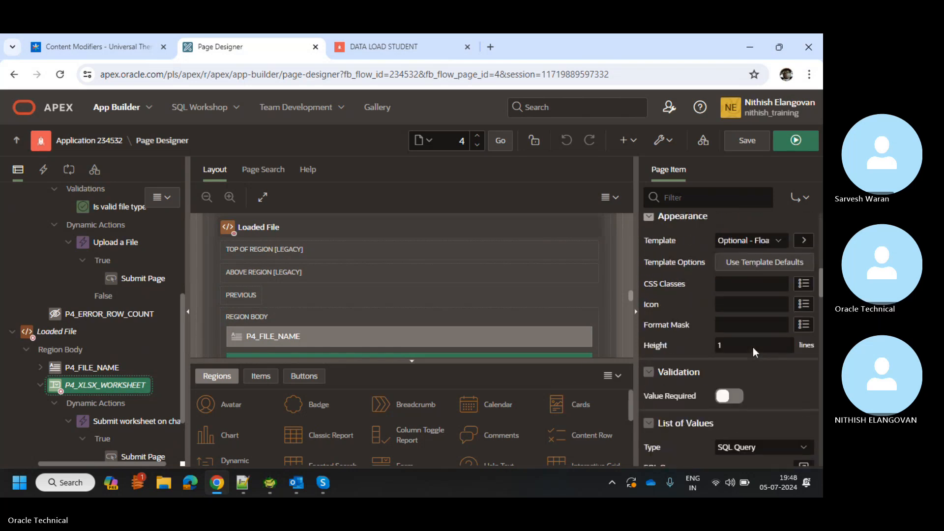
pyautogui.scroll(-3, 753, 347)
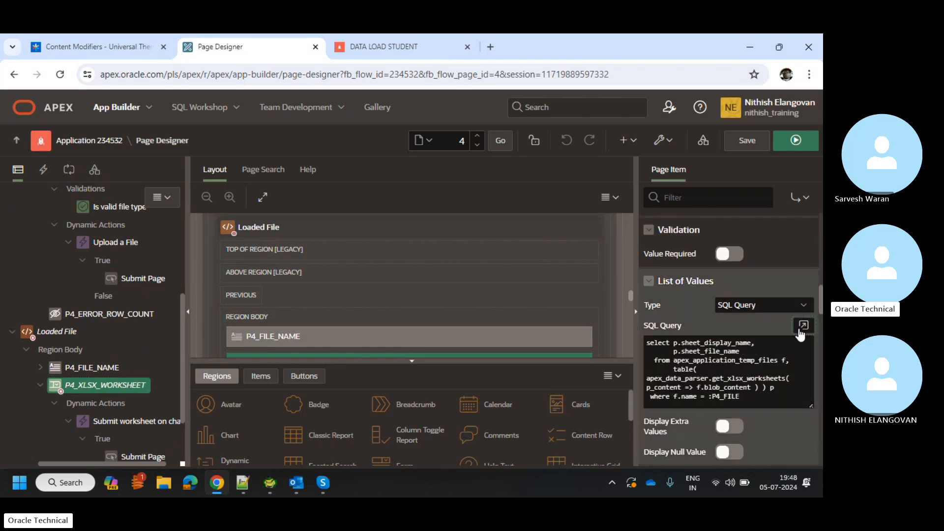
pyautogui.click(802, 326)
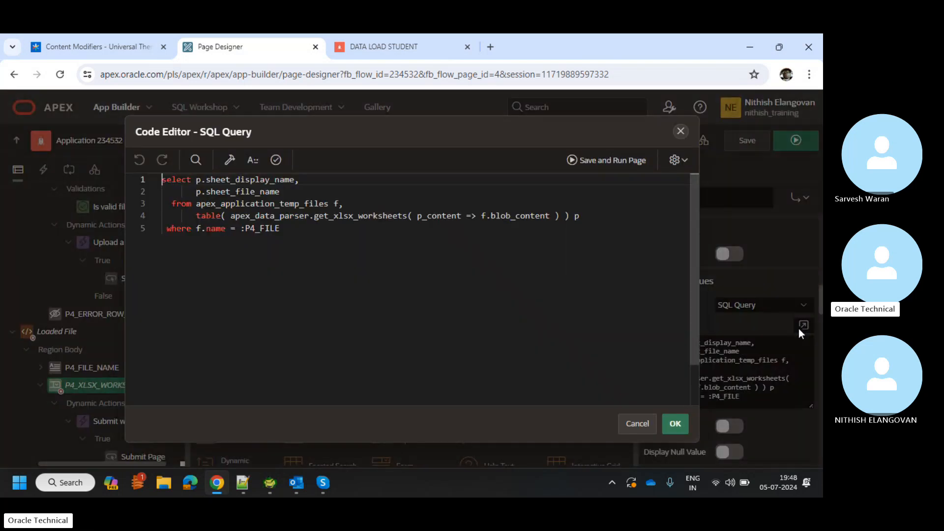
pyautogui.doubleClick(291, 216)
pyautogui.doubleClick(289, 203)
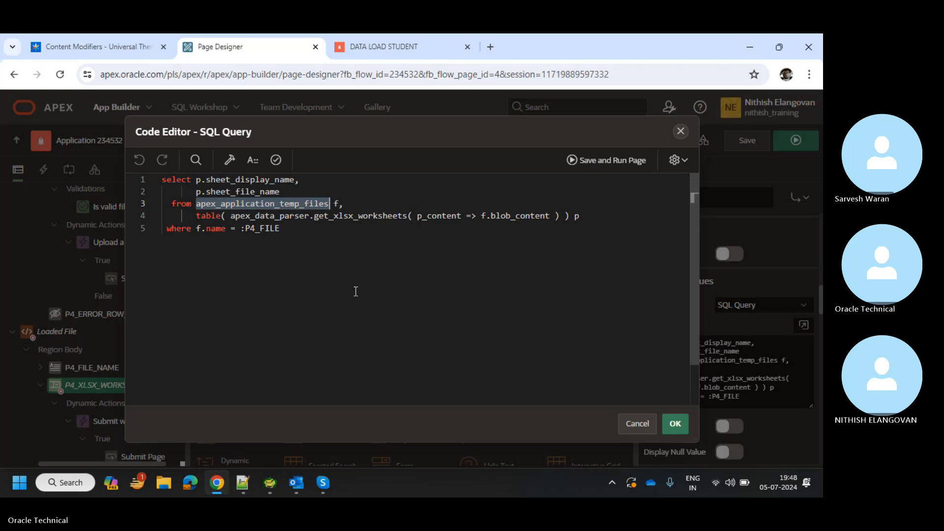
pyautogui.click(682, 133)
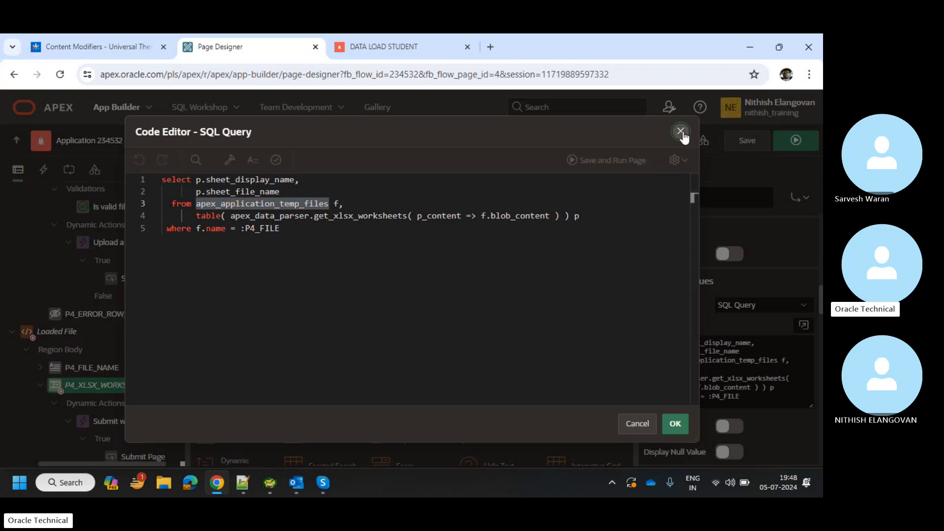
# Inspect the Submit worksheet on-change dynamic action, then collapse its branch.
pyautogui.scroll(-3, 97, 409)
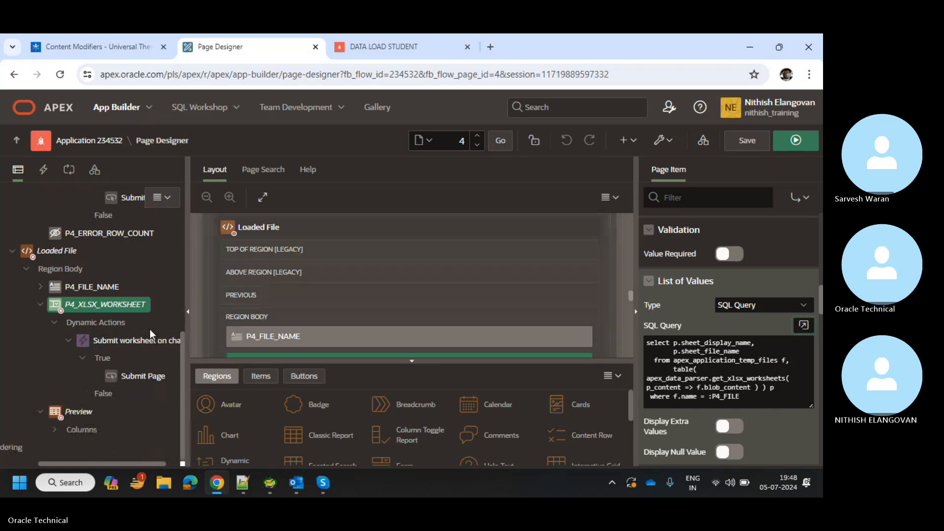
pyautogui.click(150, 343)
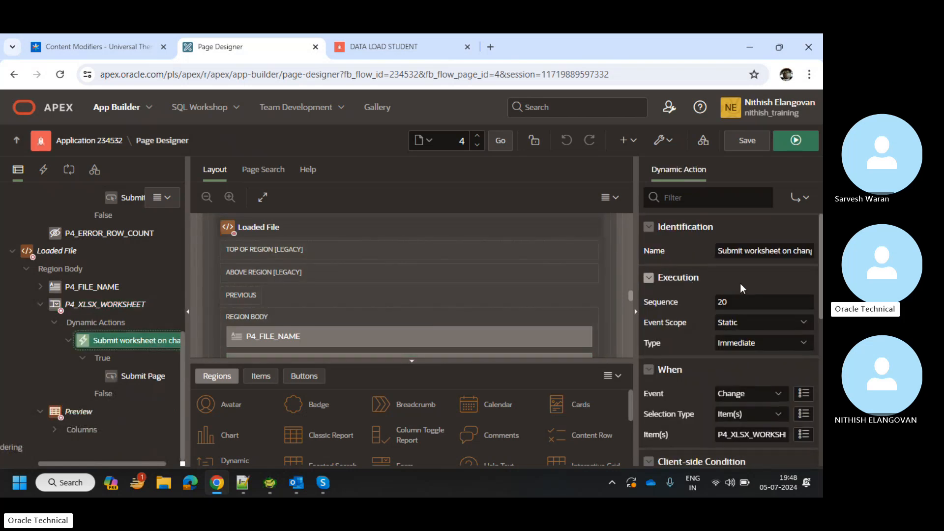
pyautogui.scroll(-3, 743, 288)
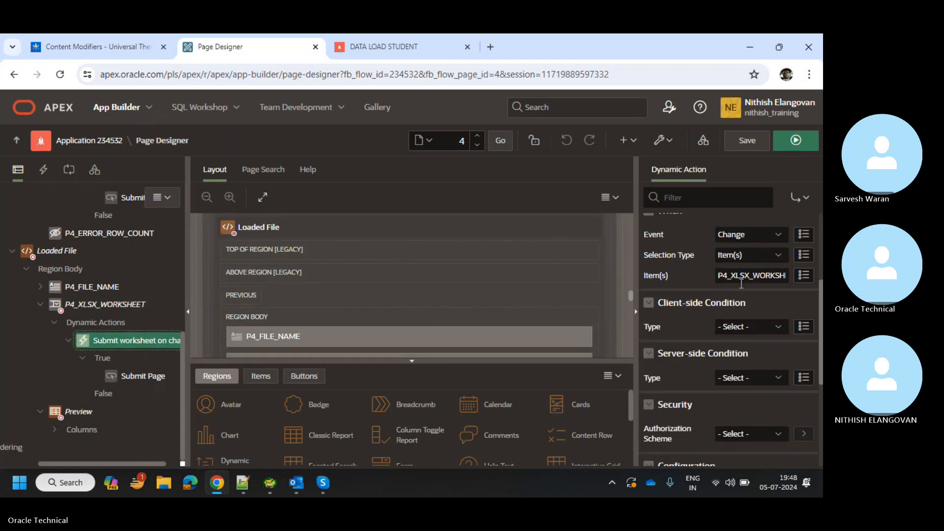
pyautogui.click(69, 338)
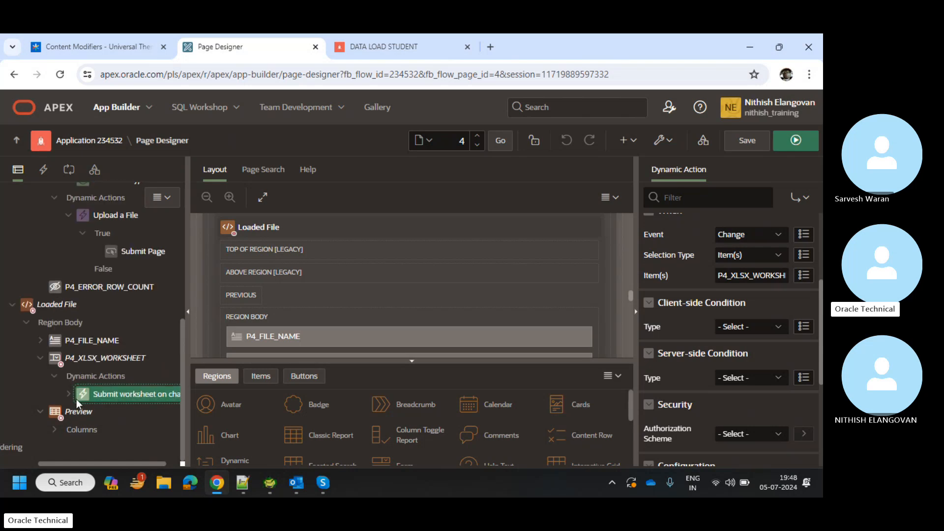
# Review the Preview Classic Report's apex_data_parser query and its :P4_XLSX_WORKSHEET references, leaving it unchanged.
pyautogui.click(74, 411)
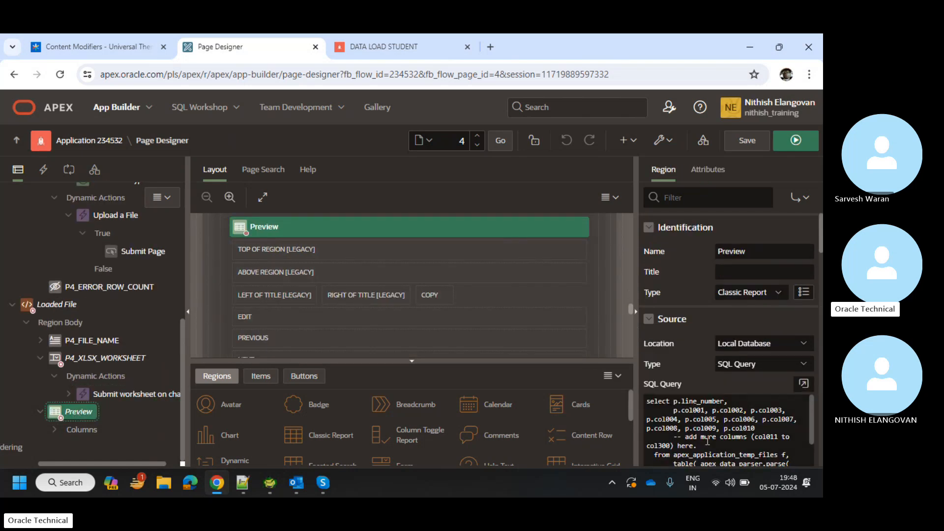
pyautogui.click(809, 382)
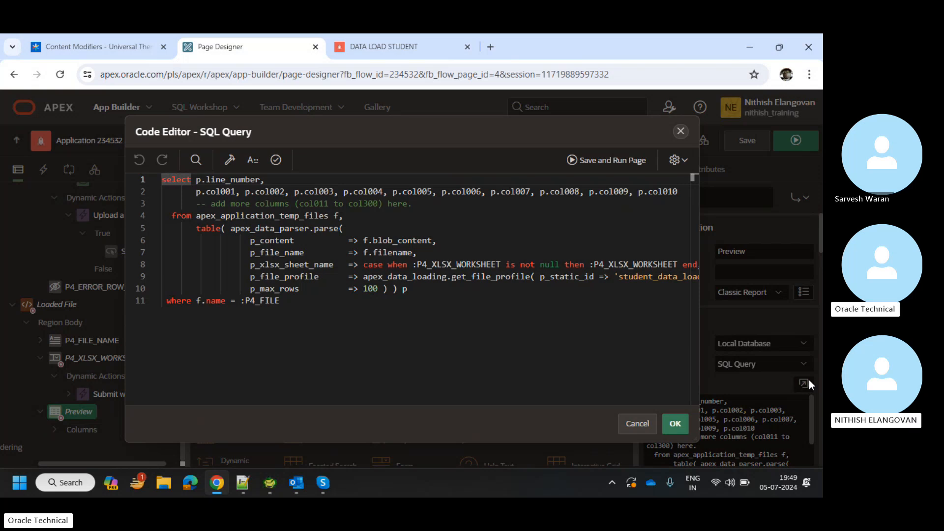
pyautogui.hscroll(2, 621, 320)
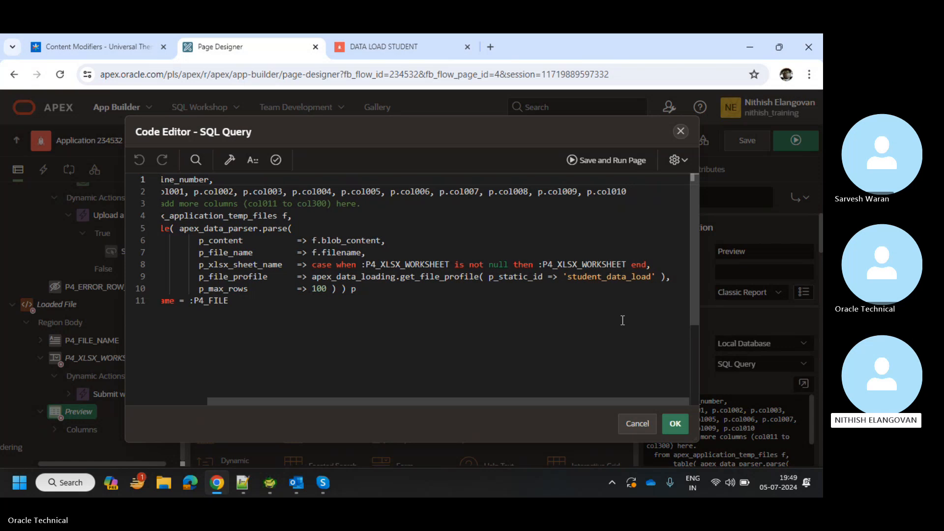
pyautogui.hscroll(-2, 621, 320)
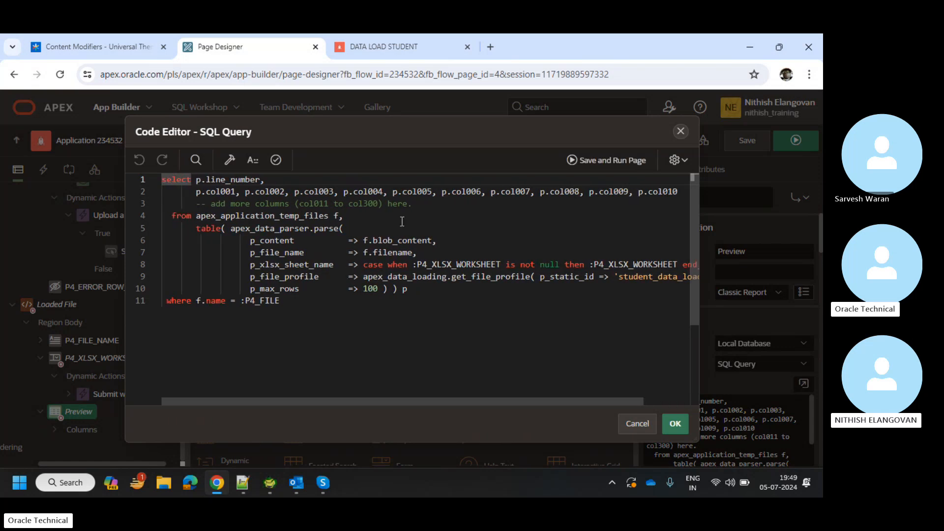
pyautogui.click(414, 209)
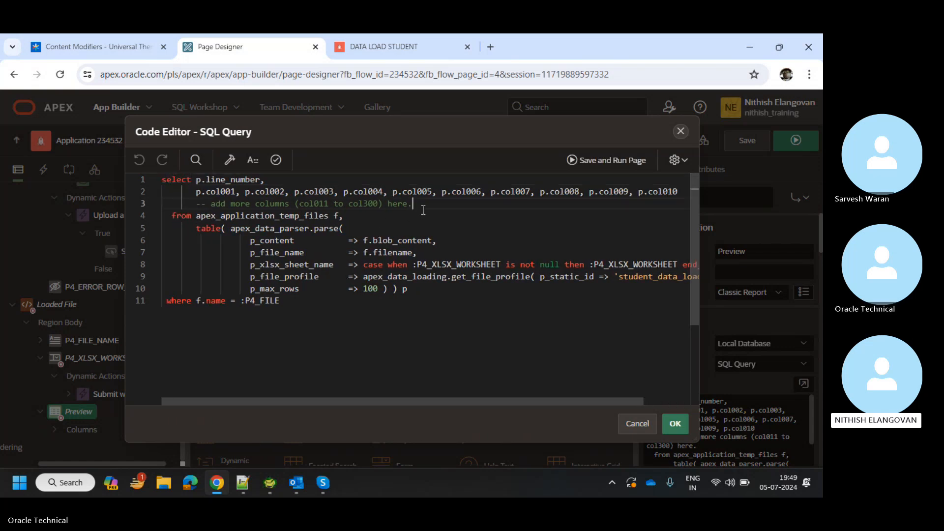
pyautogui.moveTo(192, 204); pyautogui.dragTo(421, 204)
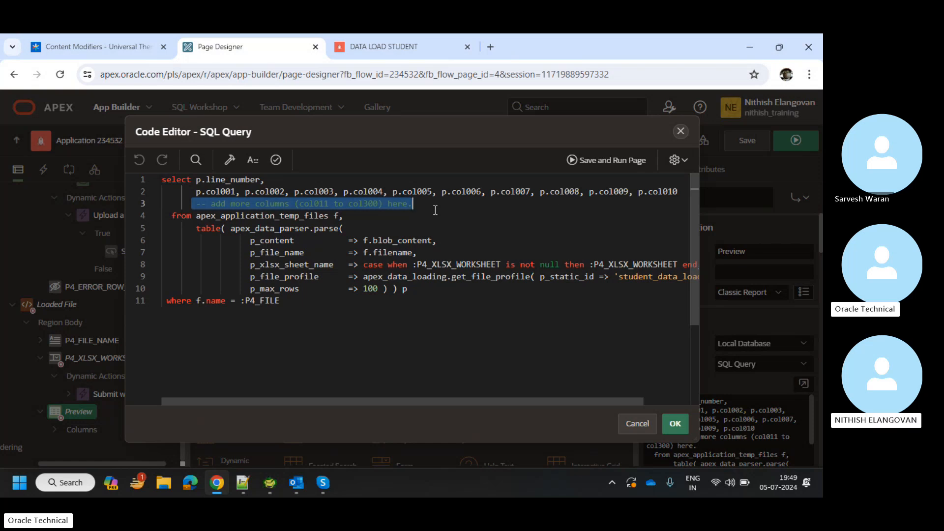
pyautogui.click(435, 210)
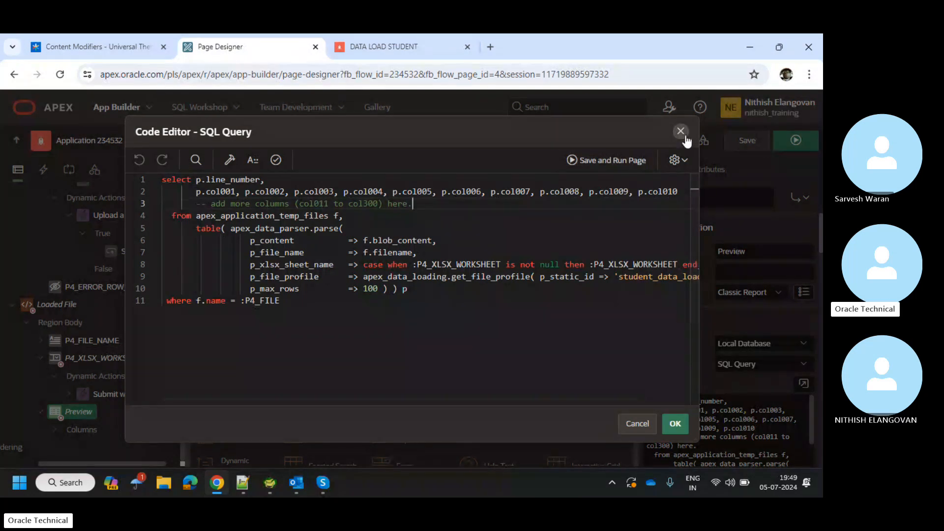
pyautogui.click(481, 266)
pyautogui.moveTo(315, 301); pyautogui.dragTo(303, 166)
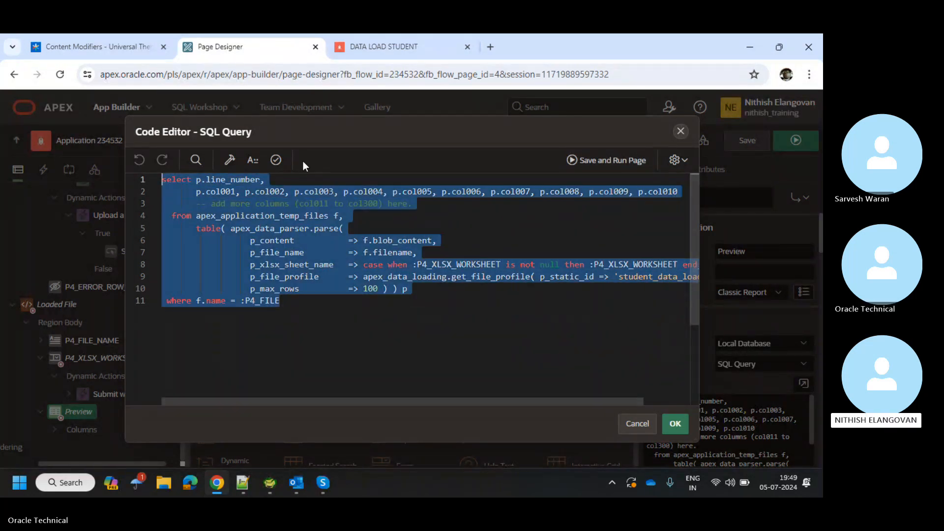
pyautogui.click(681, 131)
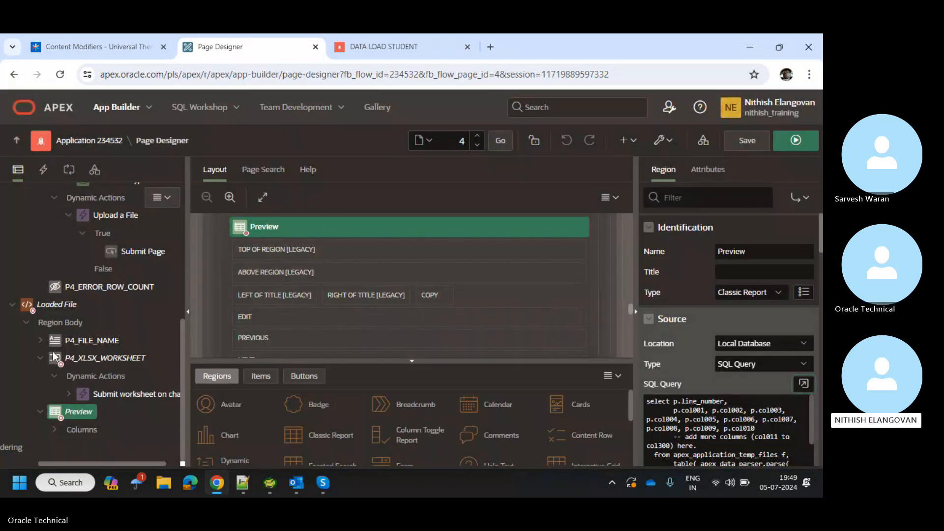
# Open the App Builder home in a new browser tab.
pyautogui.scroll(1, 53, 357)
pyautogui.scroll(2, 52, 351)
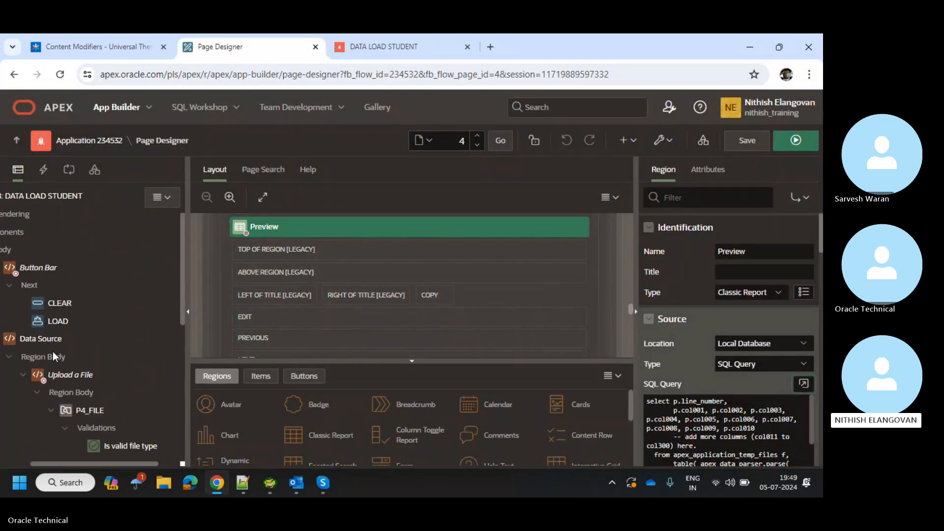
pyautogui.hscroll(-1, 53, 351)
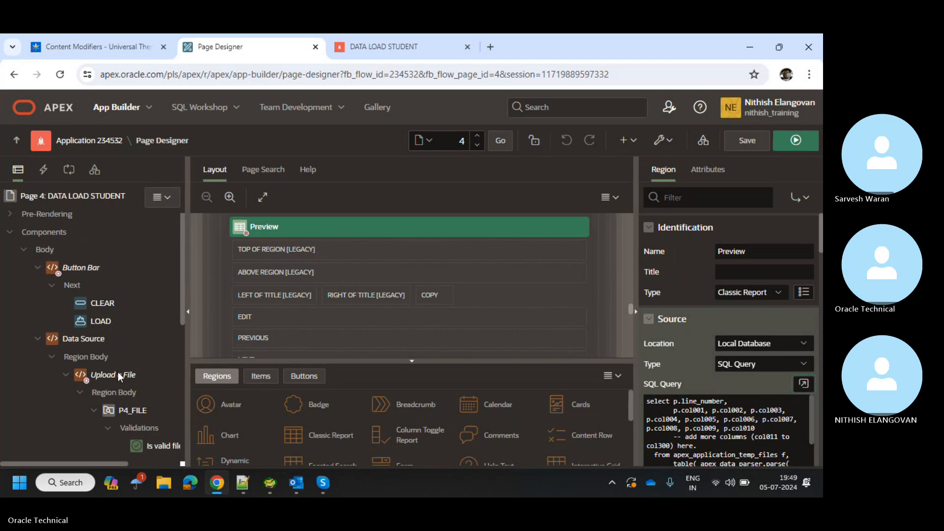
pyautogui.scroll(-3, 358, 292)
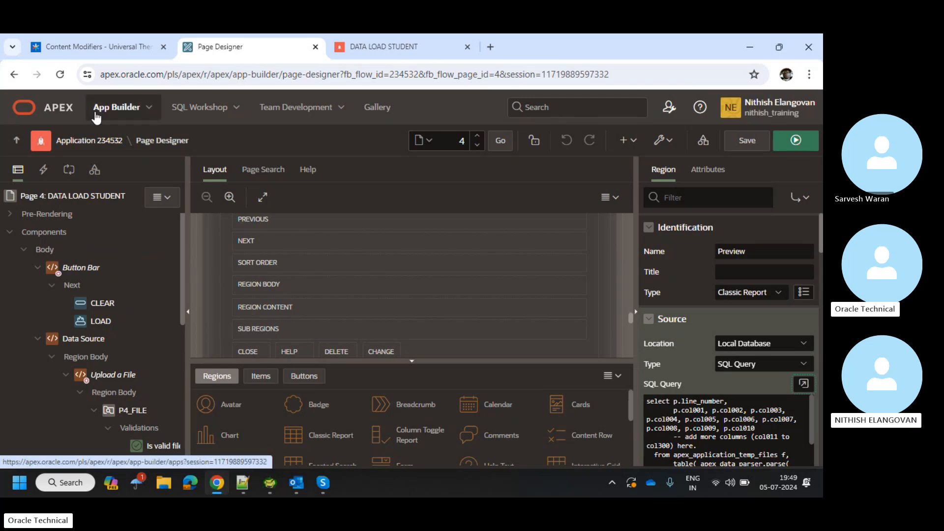
pyautogui.middleClick(95, 112)
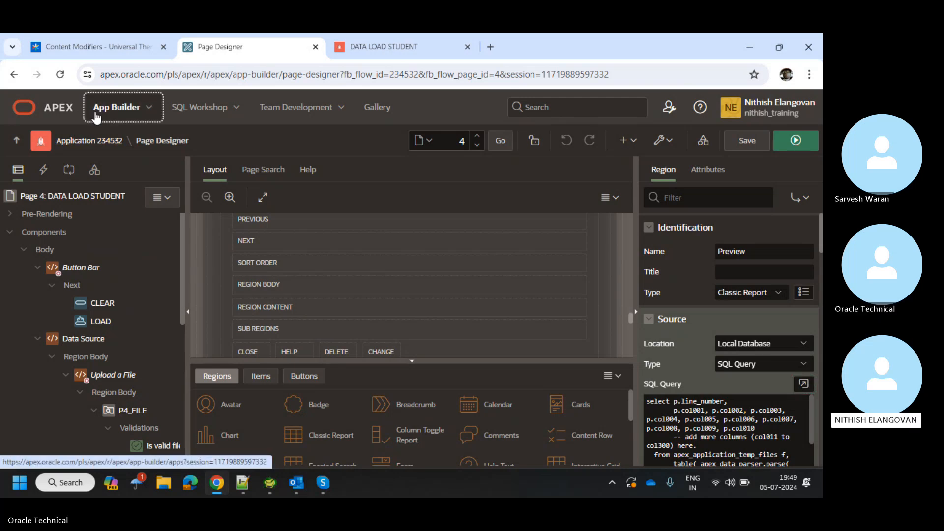
pyautogui.click(390, 40)
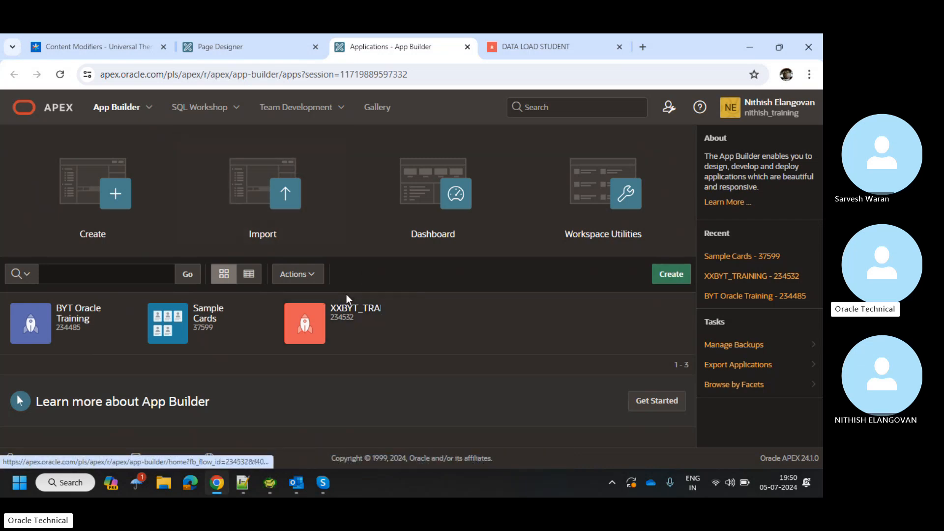
# Go to the XXBYT_TRAINING application's Shared Components and its Data Load Definitions.
pyautogui.click(348, 334)
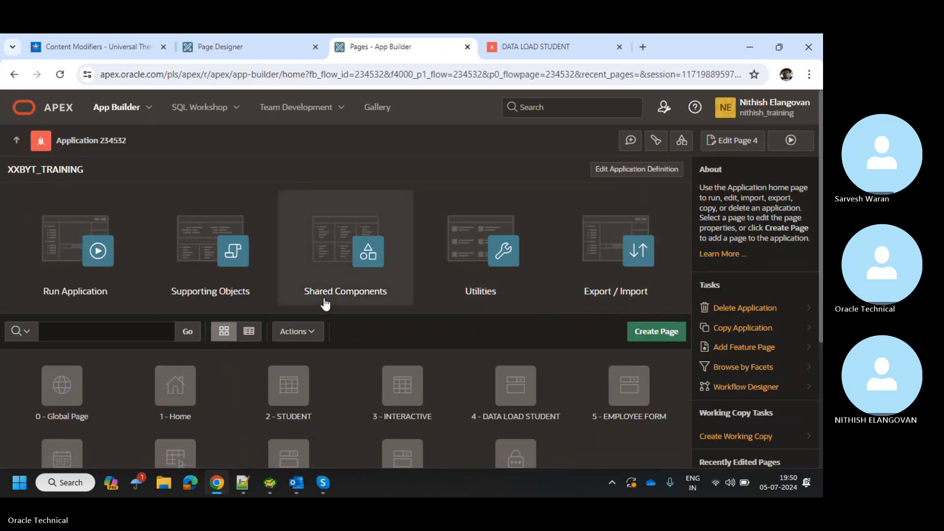
pyautogui.click(325, 304)
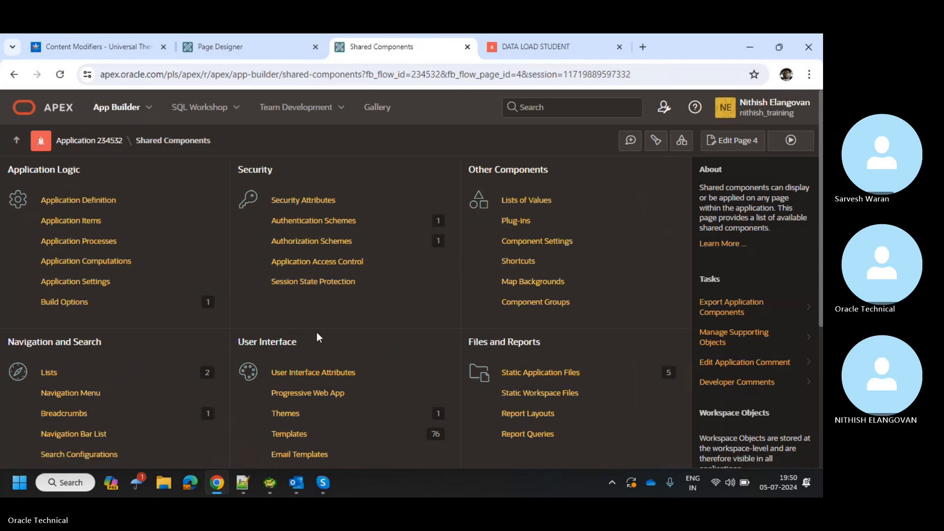
pyautogui.scroll(-4, 219, 322)
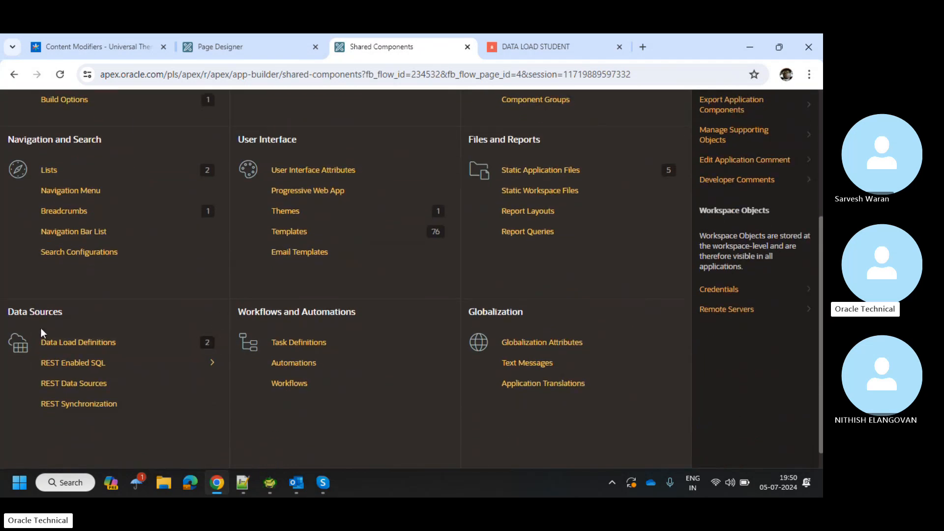
pyautogui.click(69, 344)
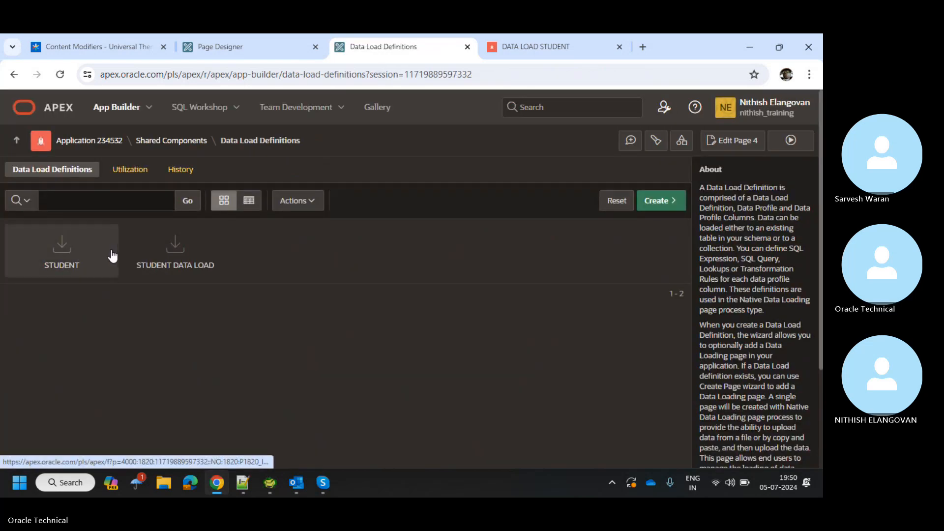
# Open STUDENT and review its XXBYT_SMS_STUDENT_DETAILS_T target, Append loading, 200 commit interval and XLSX profile.
pyautogui.click(50, 258)
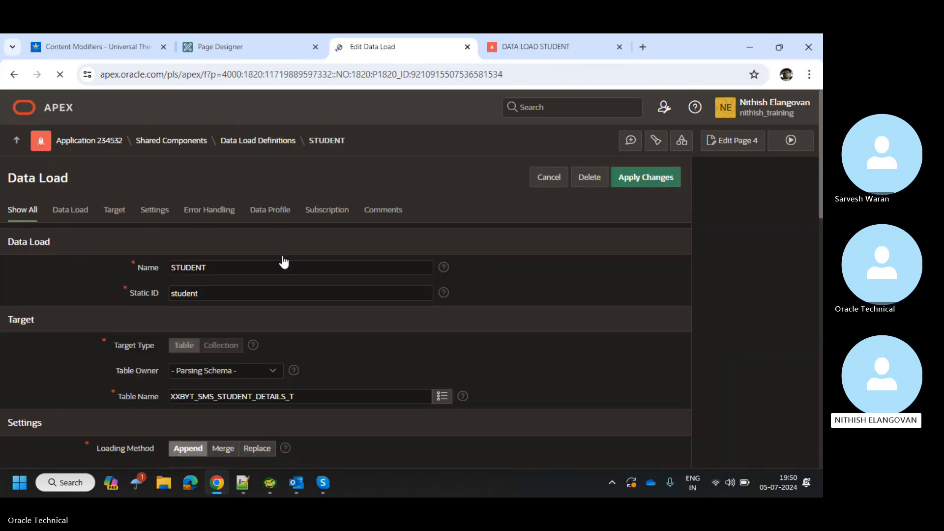
pyautogui.scroll(-1, 276, 265)
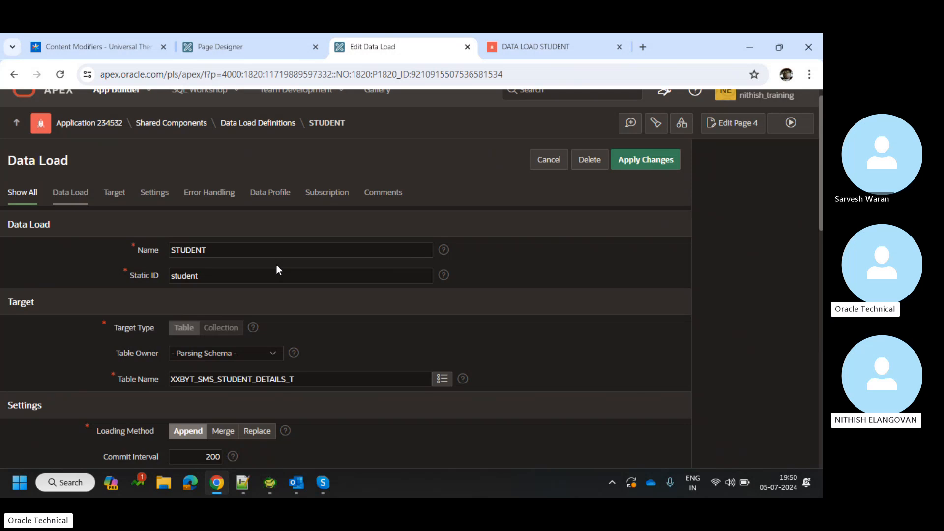
pyautogui.scroll(-2, 284, 301)
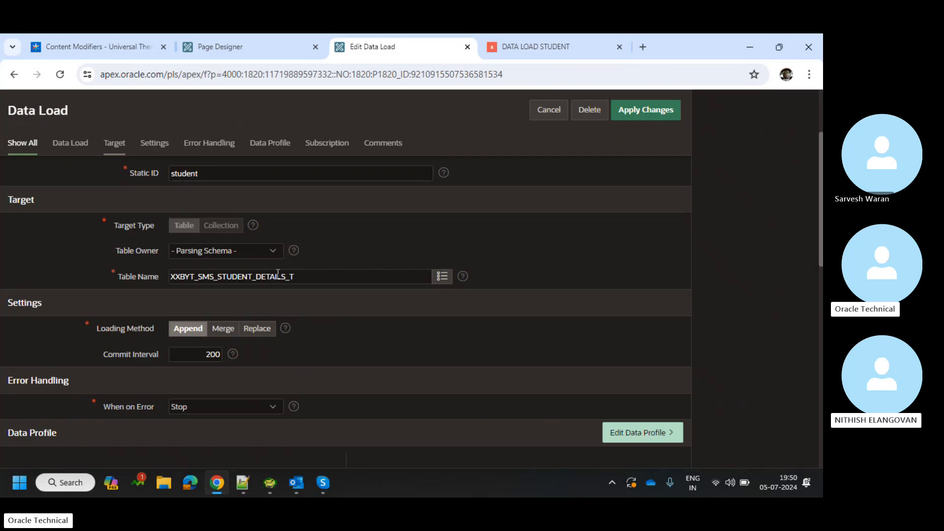
pyautogui.scroll(-1, 293, 318)
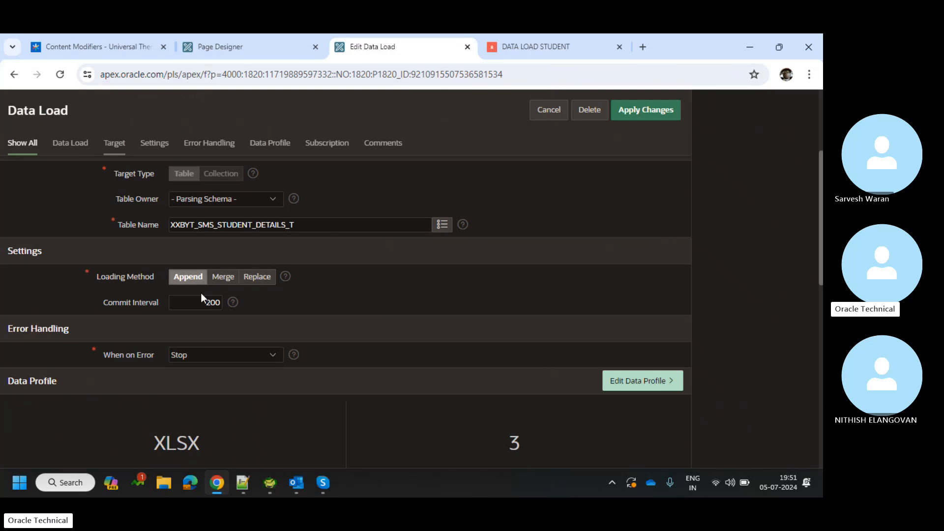
pyautogui.scroll(-1, 324, 329)
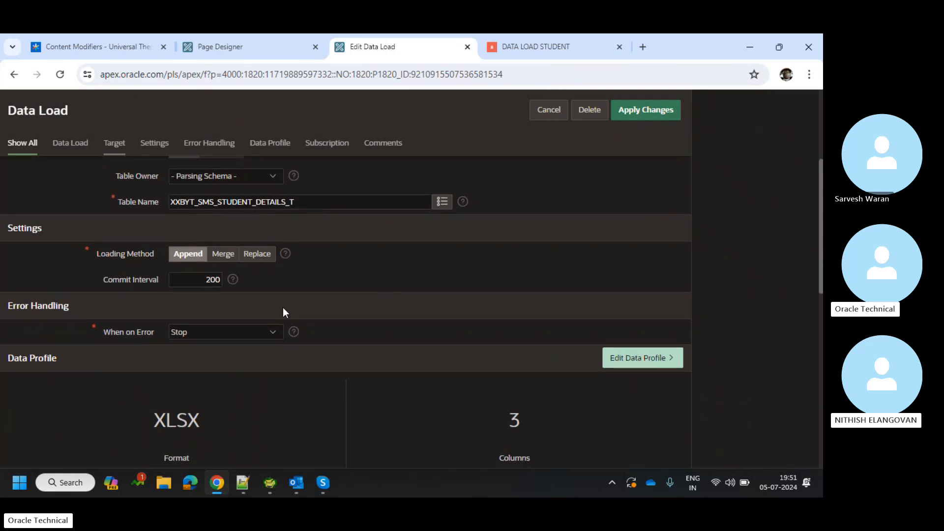
pyautogui.scroll(-1, 282, 312)
pyautogui.scroll(-1, 283, 311)
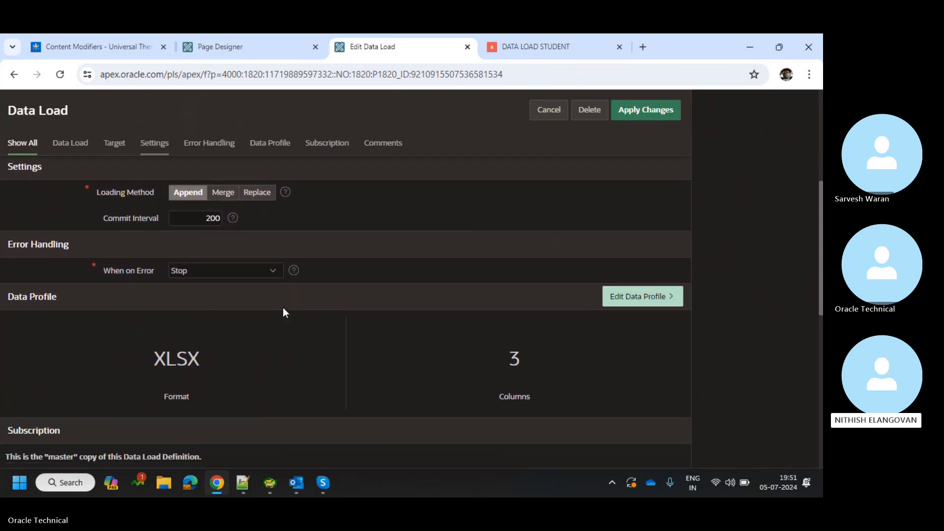
pyautogui.scroll(-2, 282, 312)
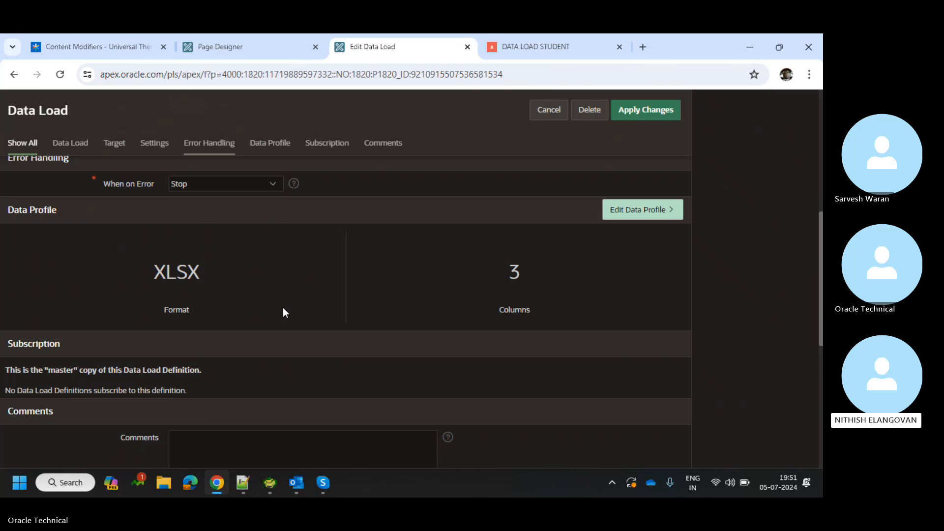
pyautogui.scroll(4, 283, 309)
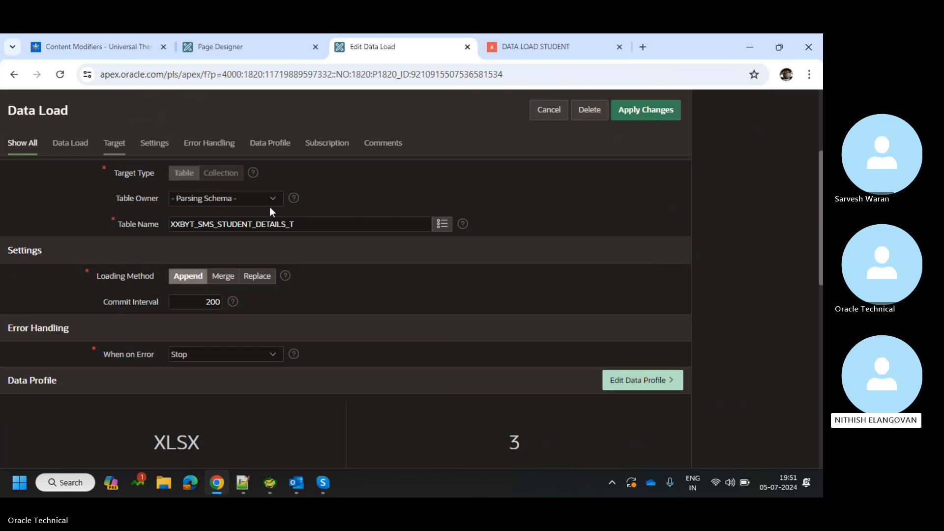
pyautogui.scroll(-3, 254, 274)
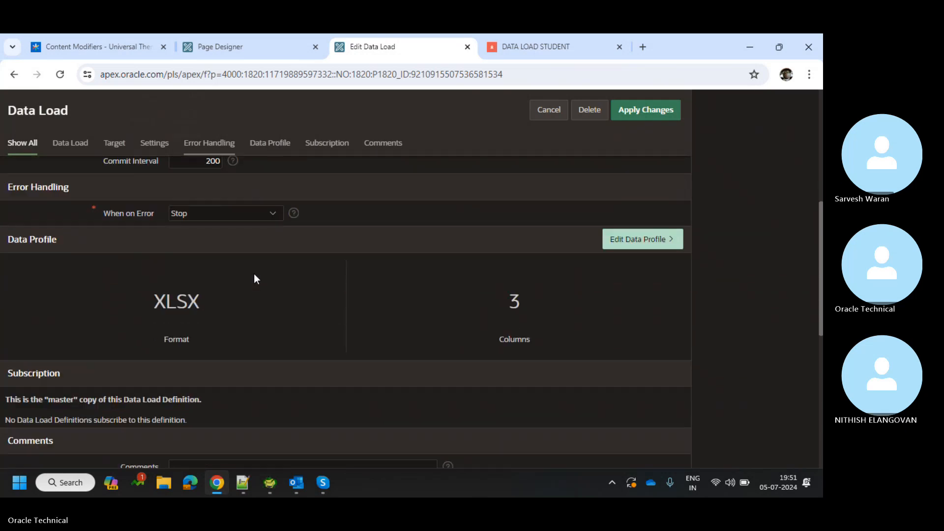
pyautogui.scroll(-3, 254, 273)
pyautogui.scroll(10, 453, 214)
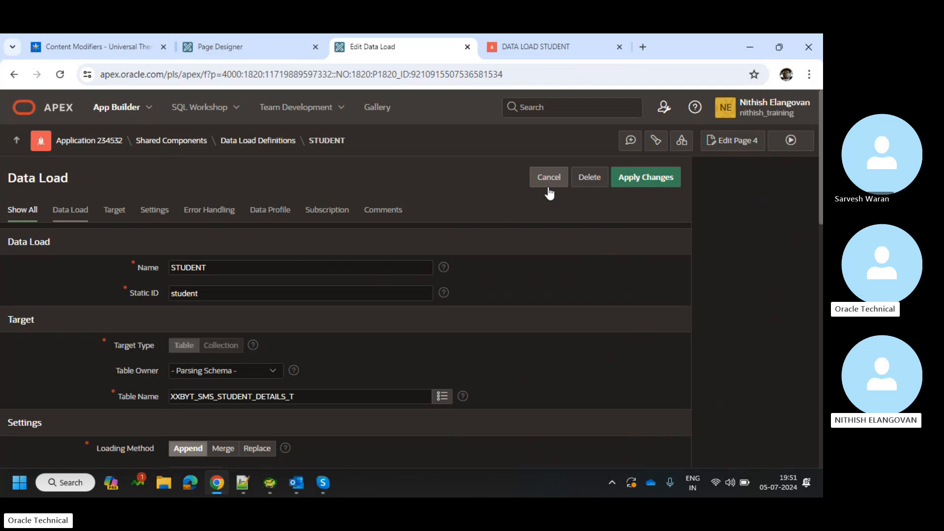
pyautogui.scroll(-6, 512, 258)
pyautogui.scroll(-3, 512, 255)
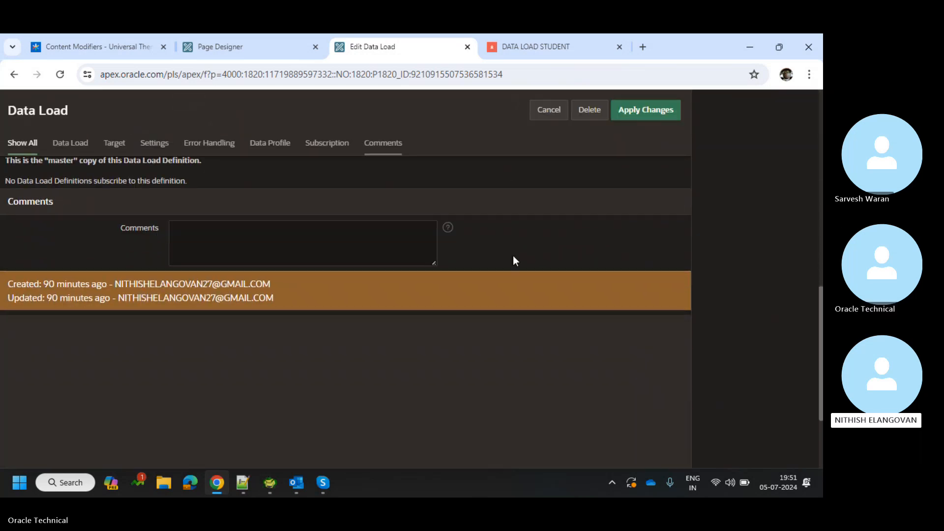
pyautogui.scroll(12, 512, 256)
pyautogui.scroll(-6, 530, 337)
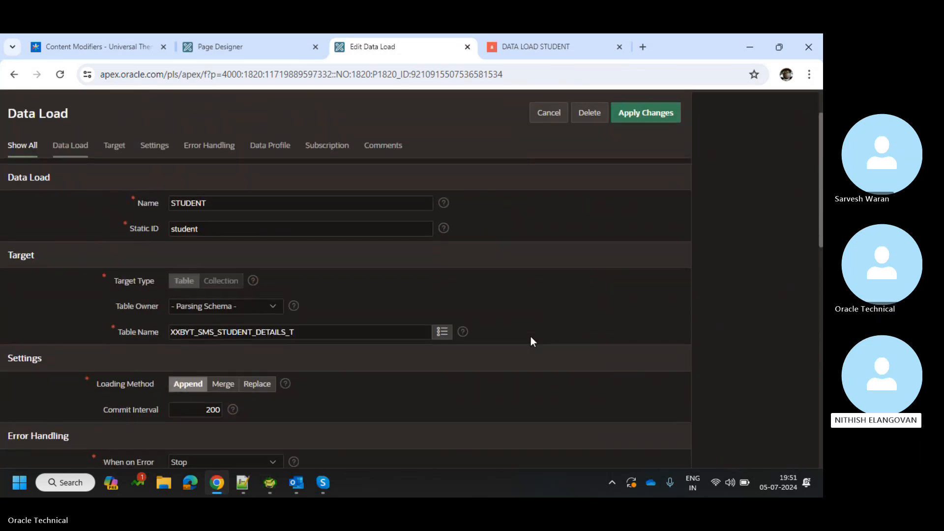
pyautogui.scroll(-1, 530, 339)
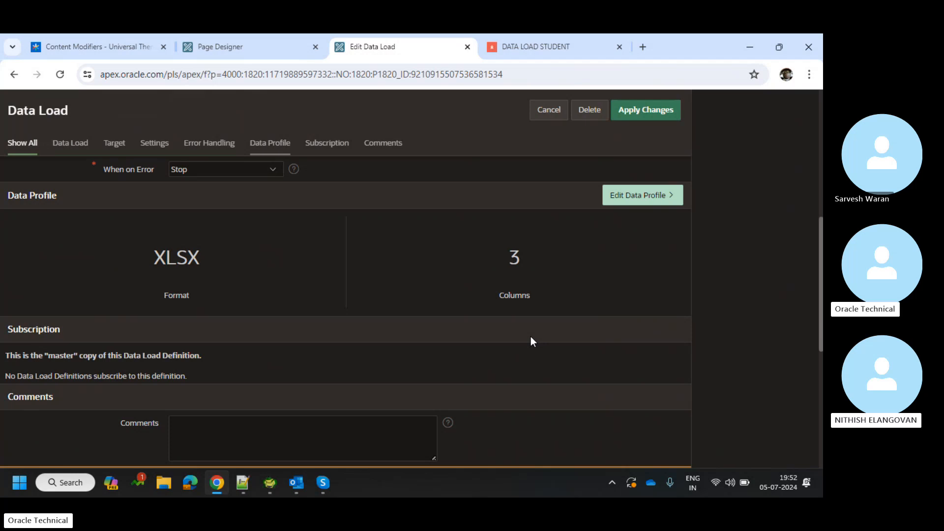
pyautogui.scroll(10, 531, 340)
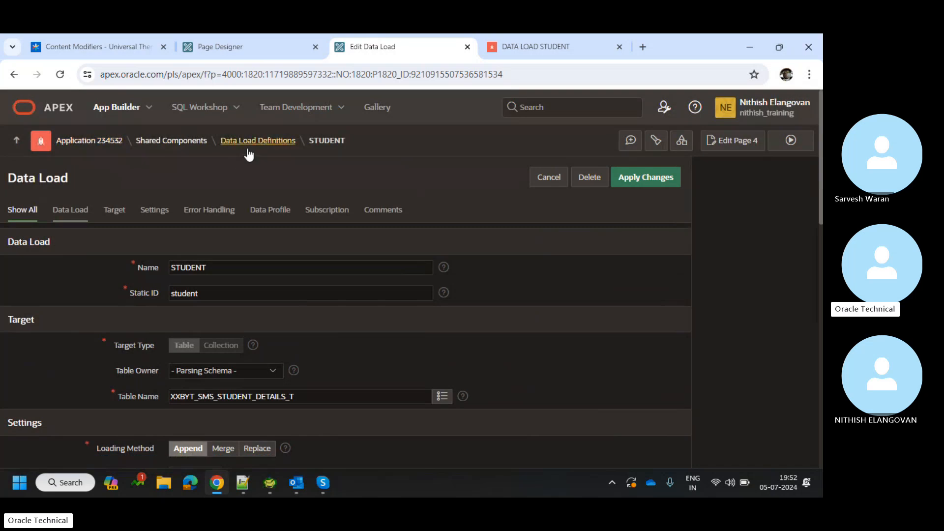
# Start a new data load definition from scratch, then abandon the wizard.
pyautogui.click(253, 143)
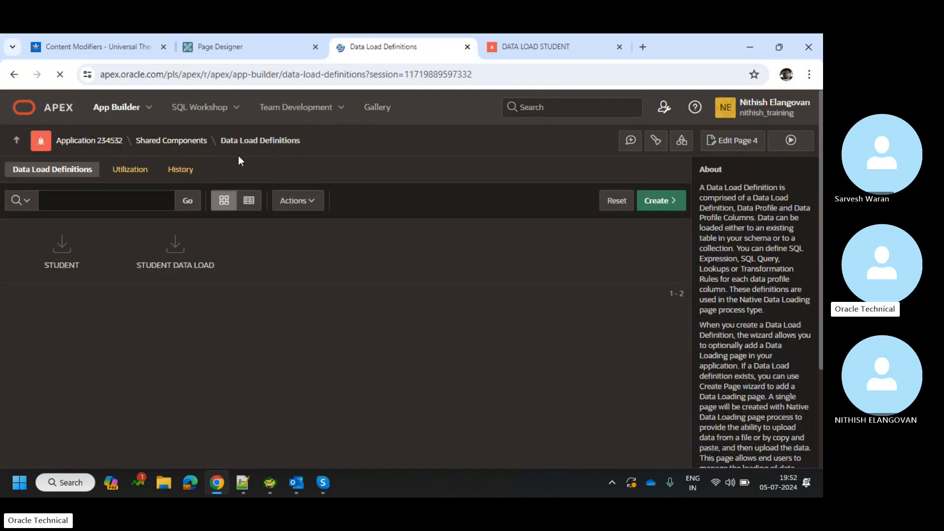
pyautogui.click(662, 201)
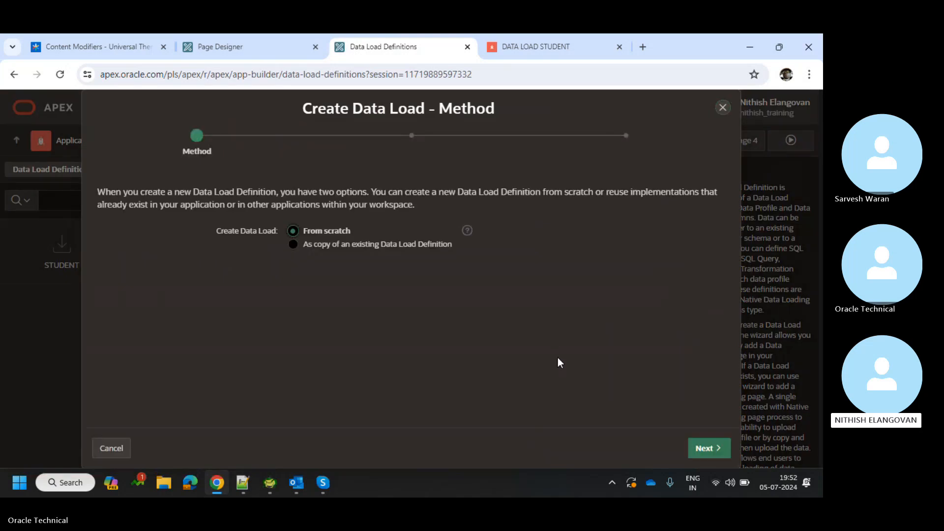
pyautogui.click(705, 443)
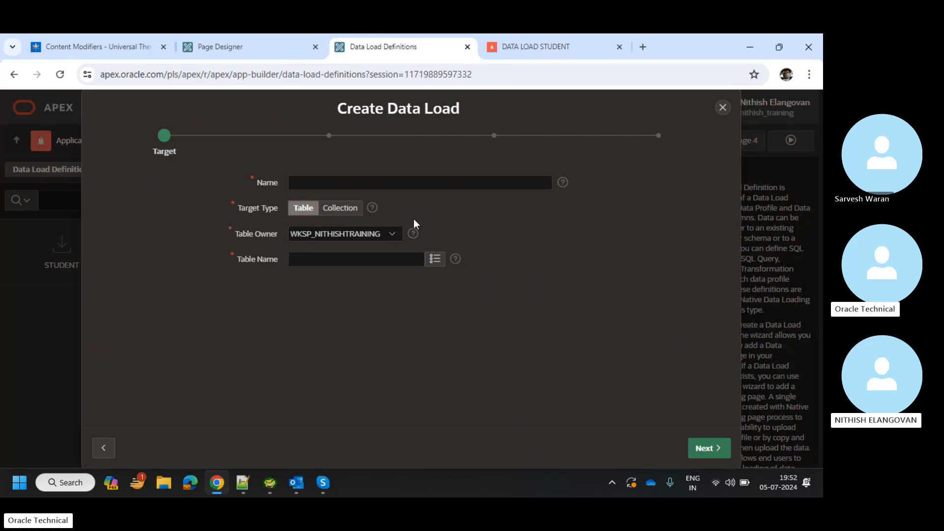
pyautogui.click(723, 107)
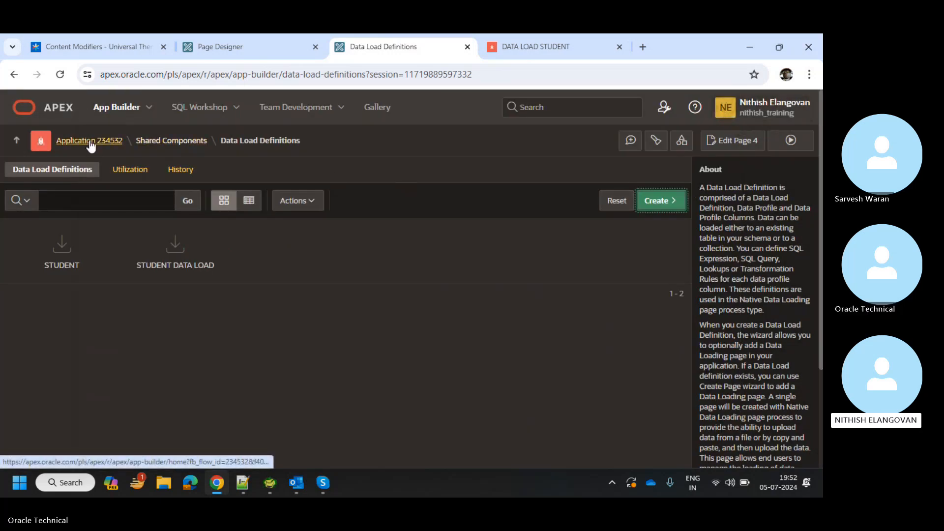
# Upload Train_personal.xlsx on the running DATA LOAD STUDENT page and review its preview.
pyautogui.click(512, 37)
pyautogui.click(424, 221)
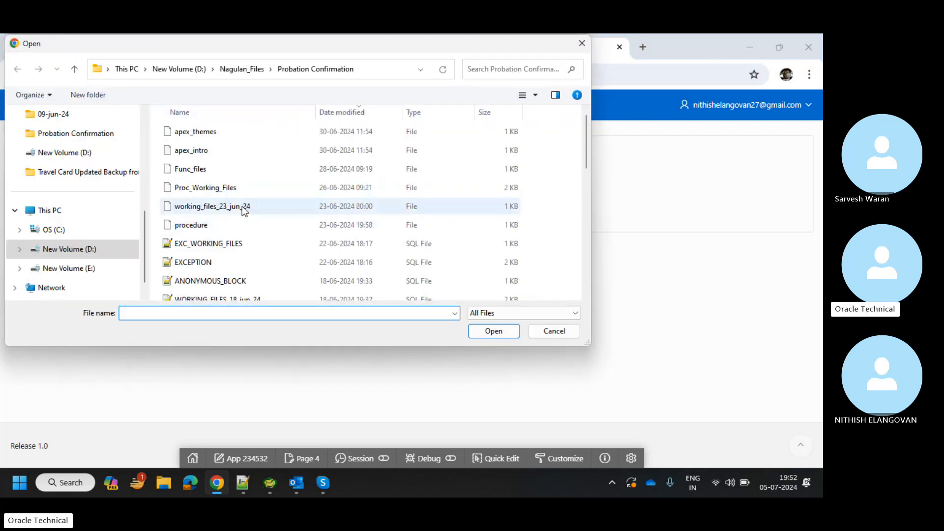
pyautogui.scroll(-5, 245, 211)
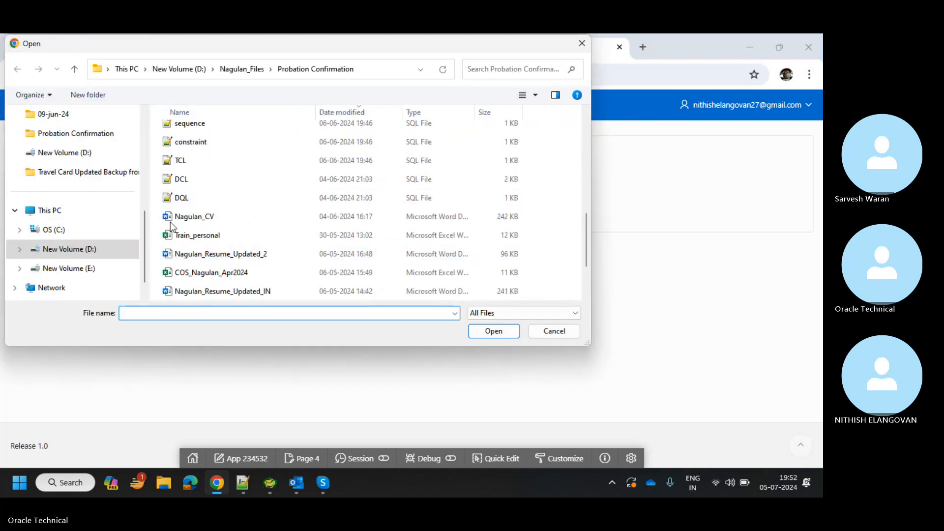
pyautogui.doubleClick(210, 236)
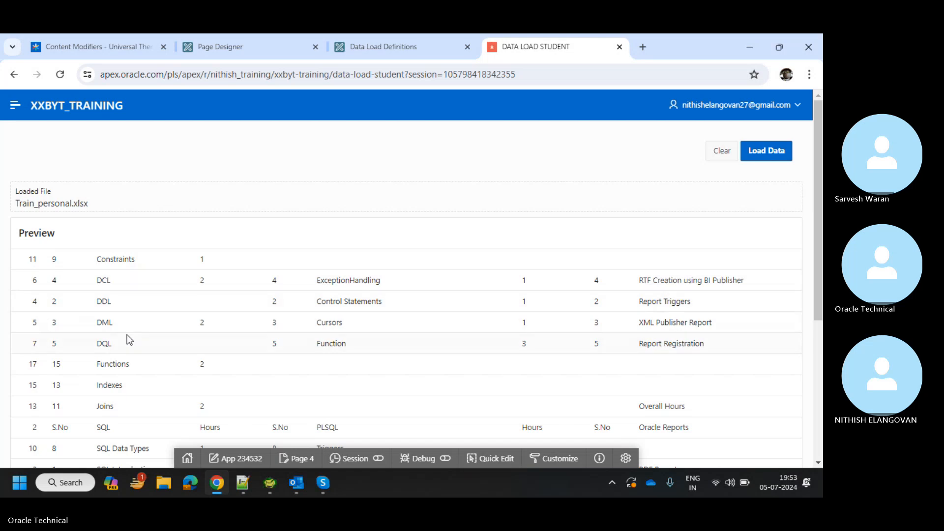
pyautogui.scroll(-3, 148, 324)
pyautogui.scroll(-1, 178, 315)
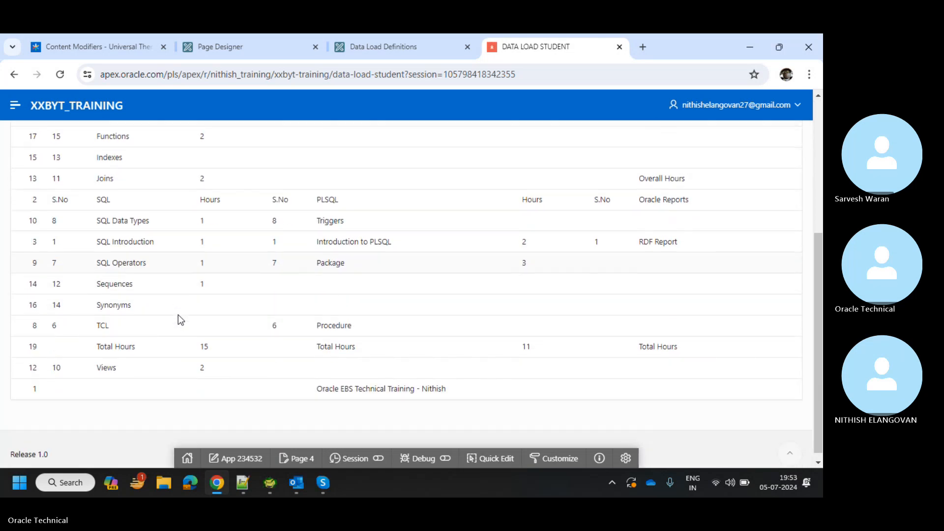
pyautogui.scroll(3, 178, 318)
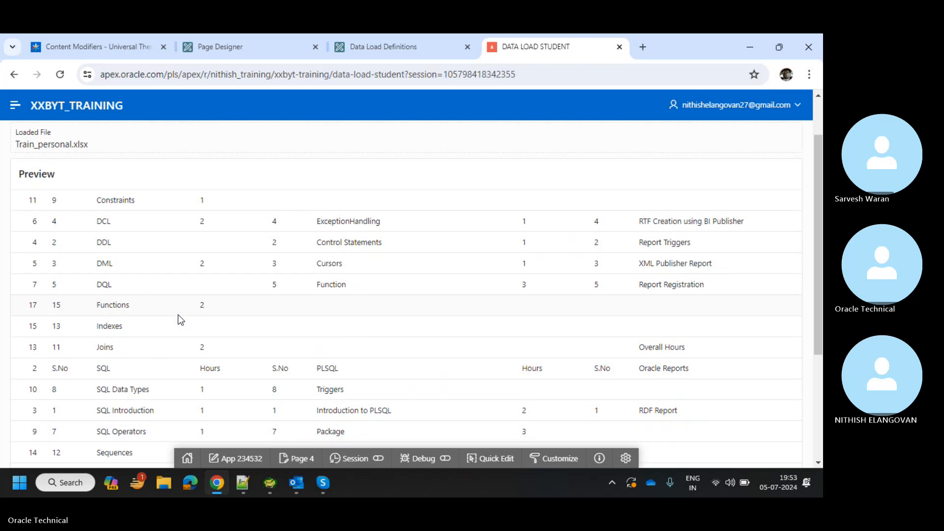
pyautogui.scroll(-2, 178, 315)
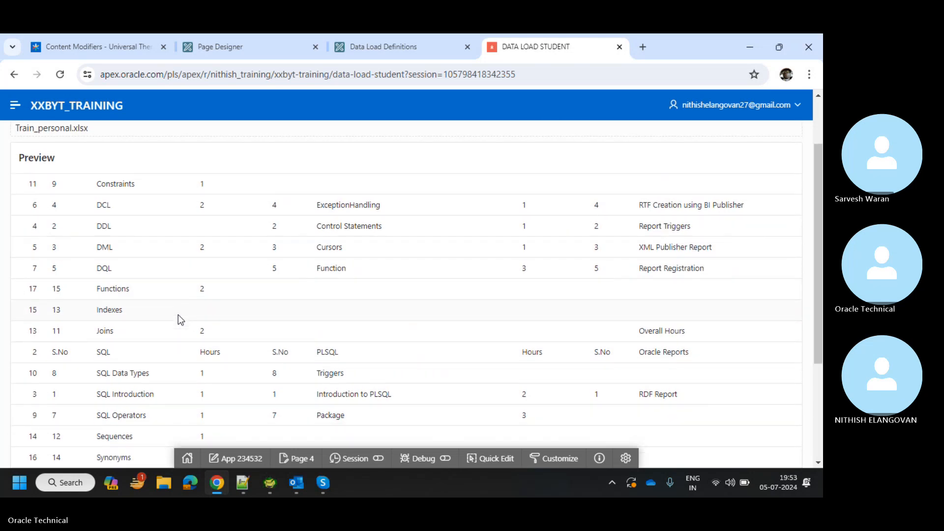
pyautogui.scroll(-2, 178, 314)
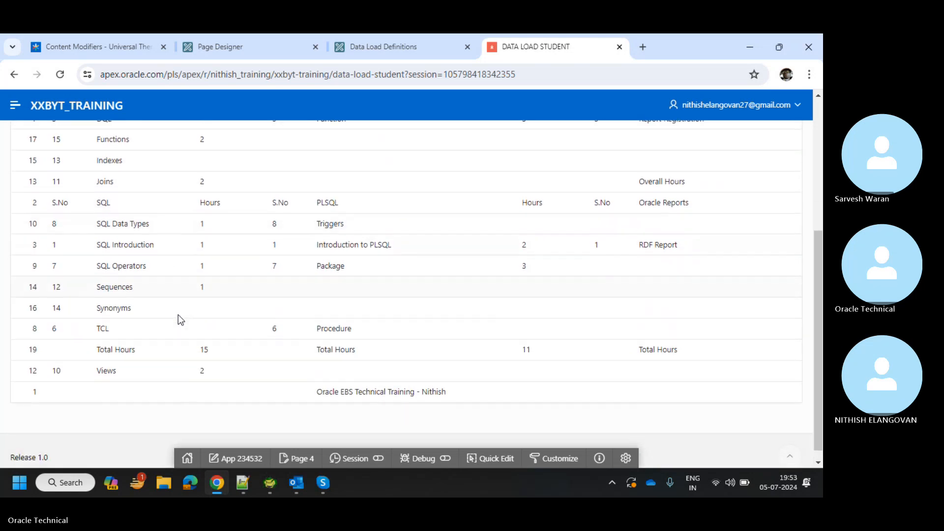
pyautogui.scroll(5, 178, 317)
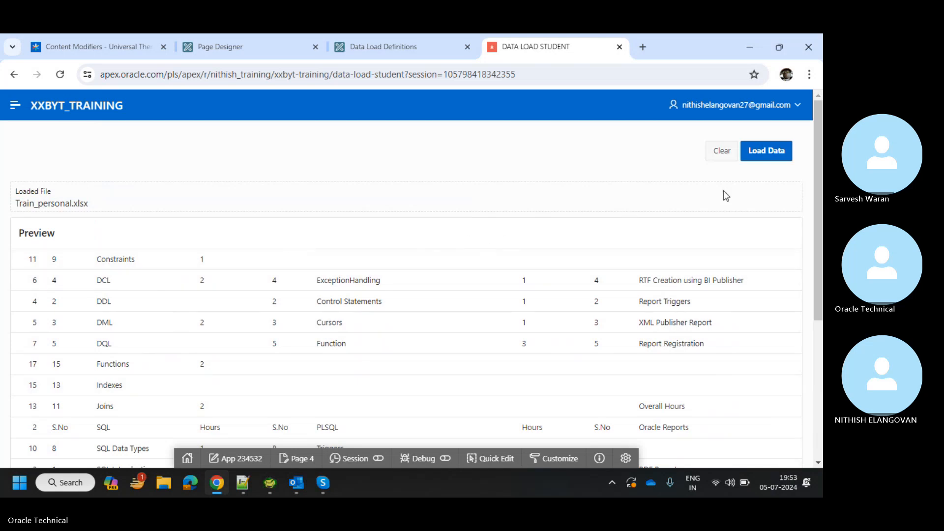
# Attempt the data load, dismiss the form-region error and return to the builder.
pyautogui.click(776, 152)
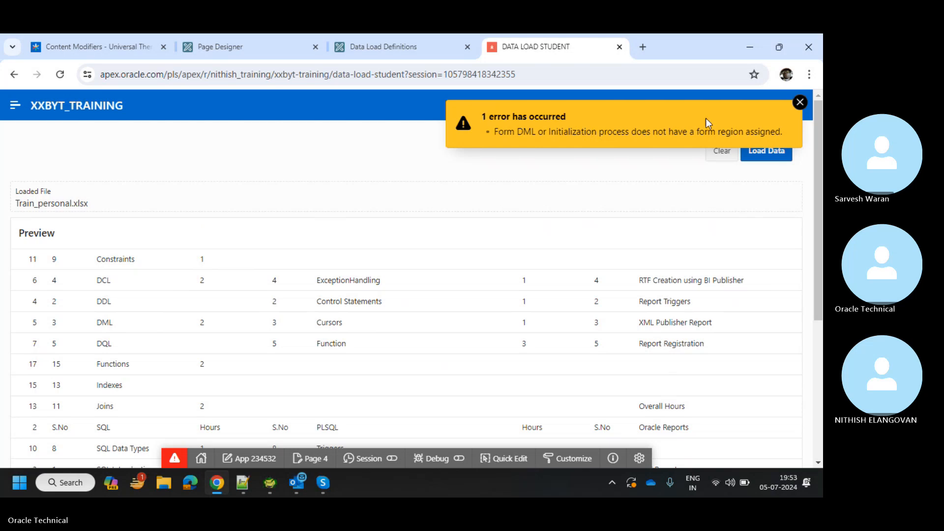
pyautogui.click(798, 106)
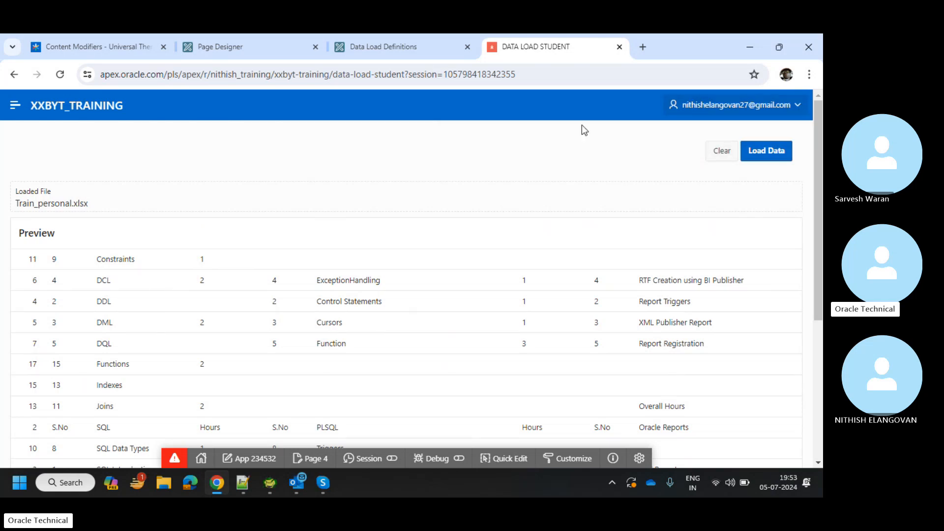
pyautogui.click(441, 42)
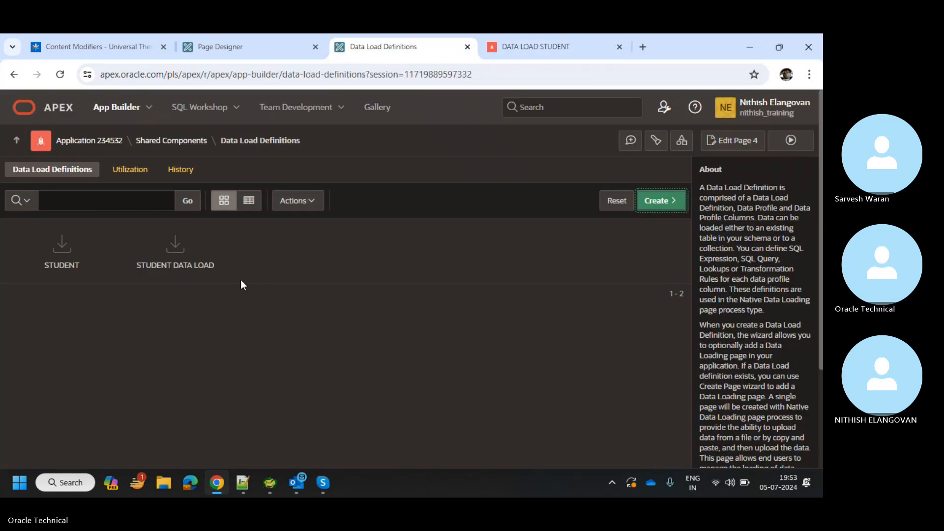
# Set page 4's LOAD button Database Action to SQL INSERT action.
pyautogui.click(222, 43)
pyautogui.scroll(-5, 95, 305)
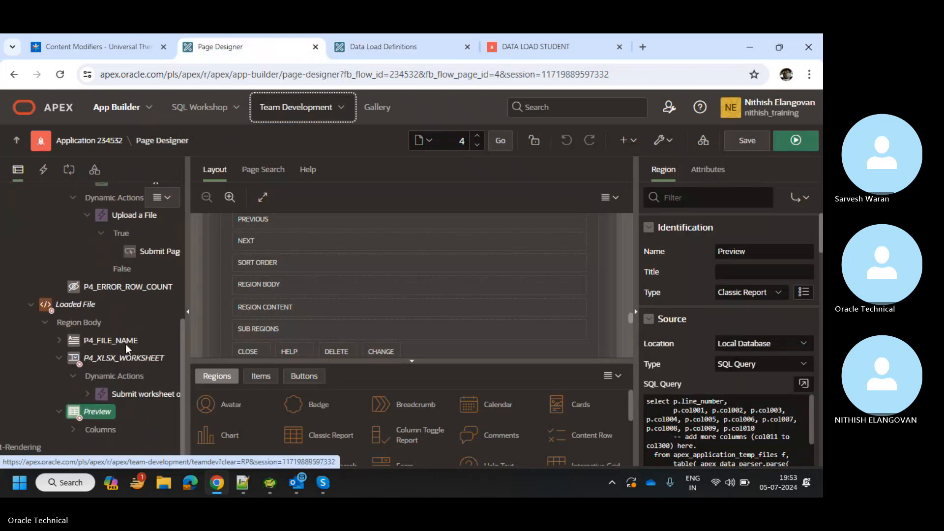
pyautogui.scroll(6, 126, 344)
pyautogui.click(69, 266)
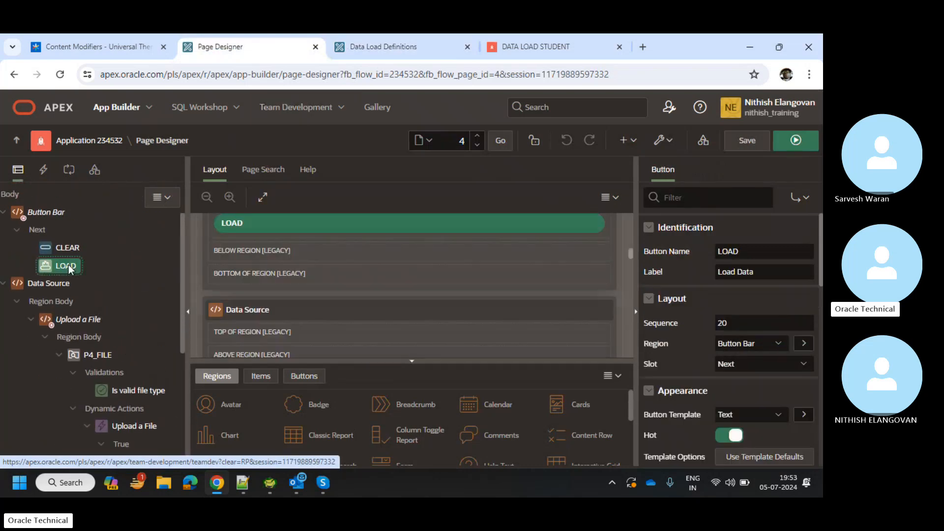
pyautogui.scroll(-2, 767, 349)
pyautogui.scroll(-3, 760, 350)
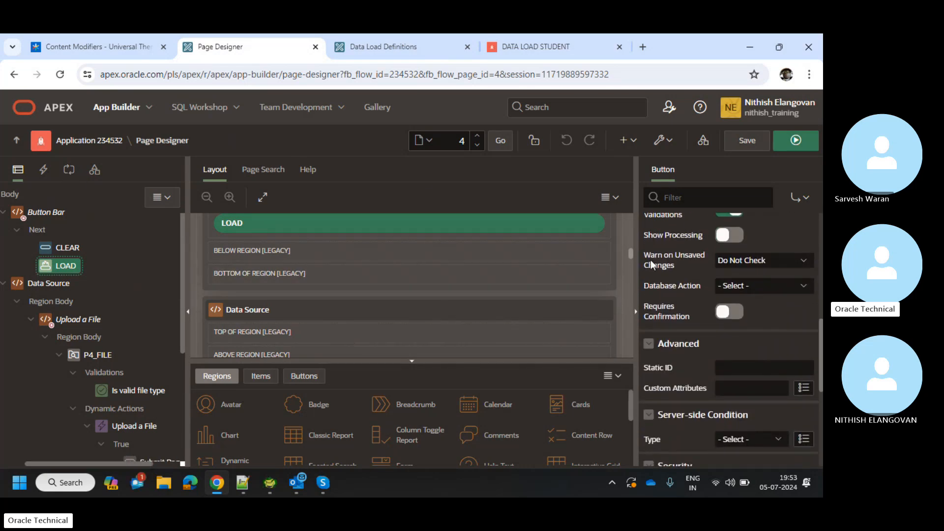
pyautogui.click(743, 285)
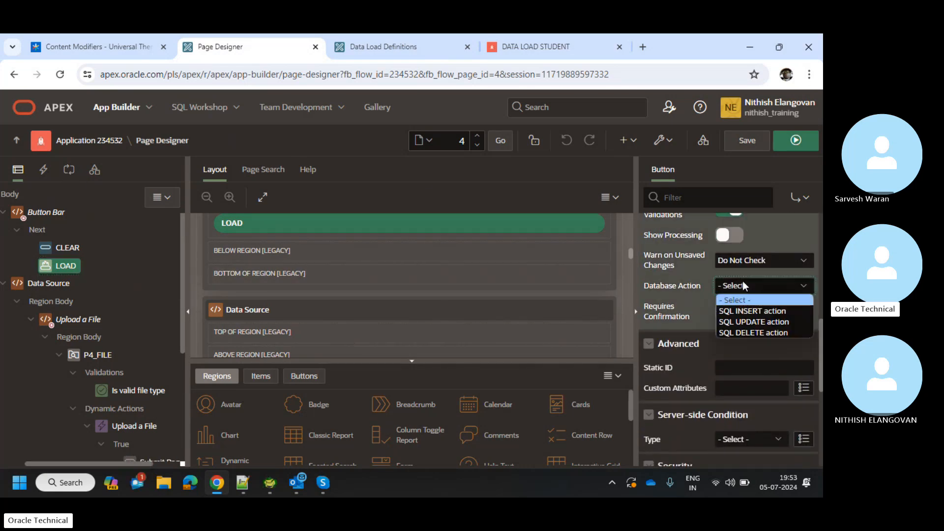
pyautogui.click(748, 311)
pyautogui.scroll(-5, 777, 361)
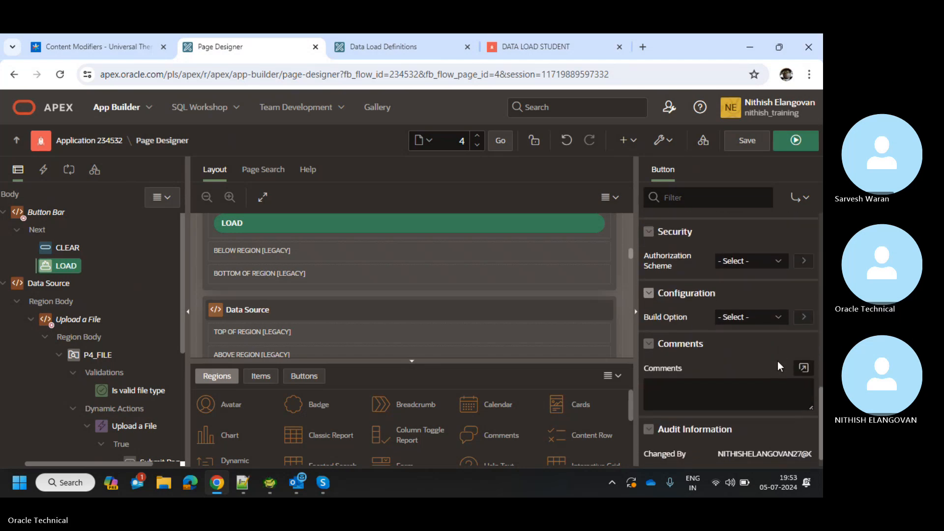
# Review the Load Data process, leaving form region and execution chain unchanged, and save.
pyautogui.click(69, 169)
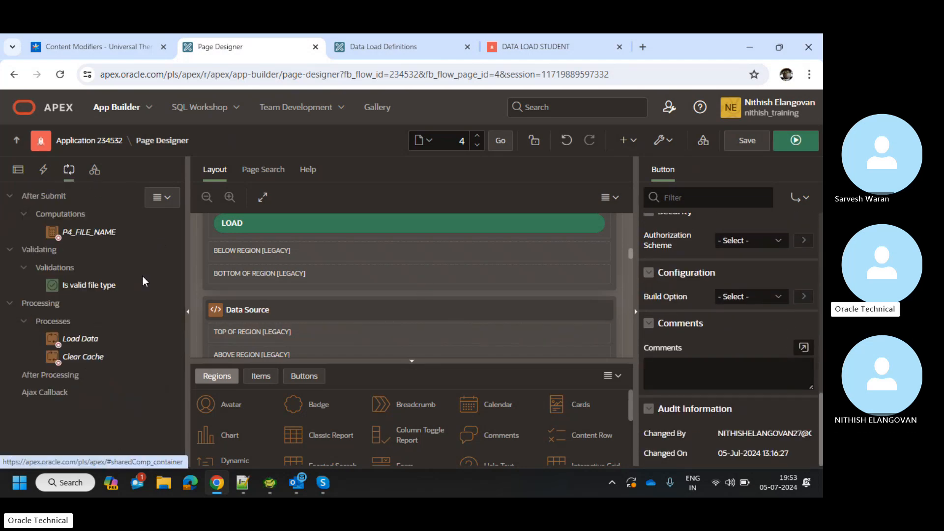
pyautogui.click(78, 341)
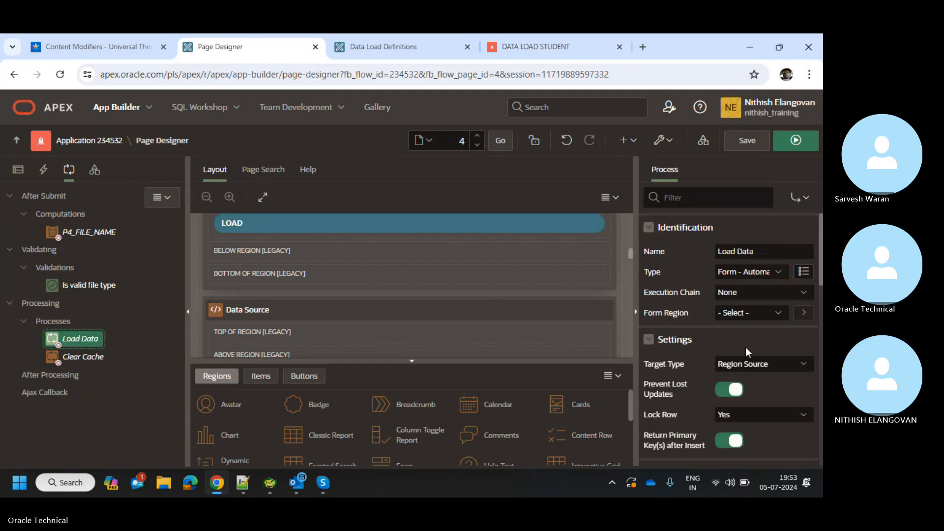
pyautogui.click(746, 312)
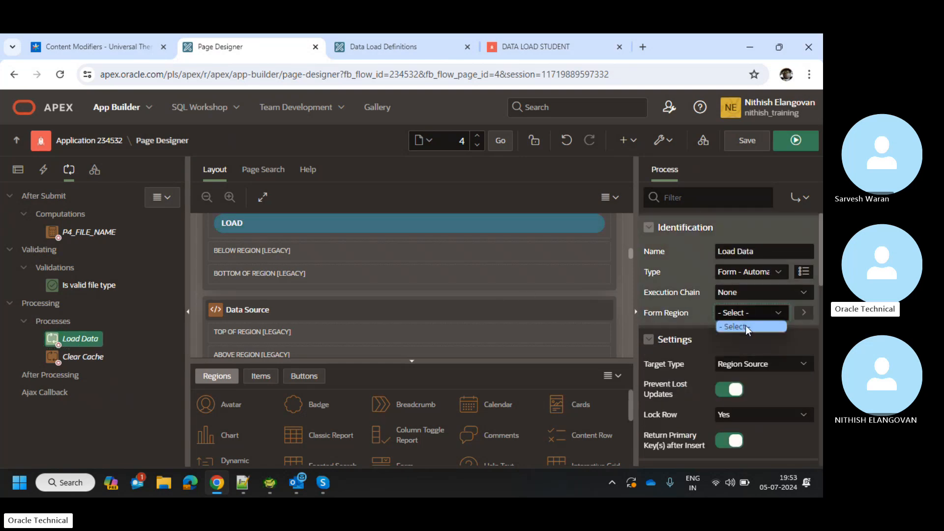
pyautogui.click(745, 323)
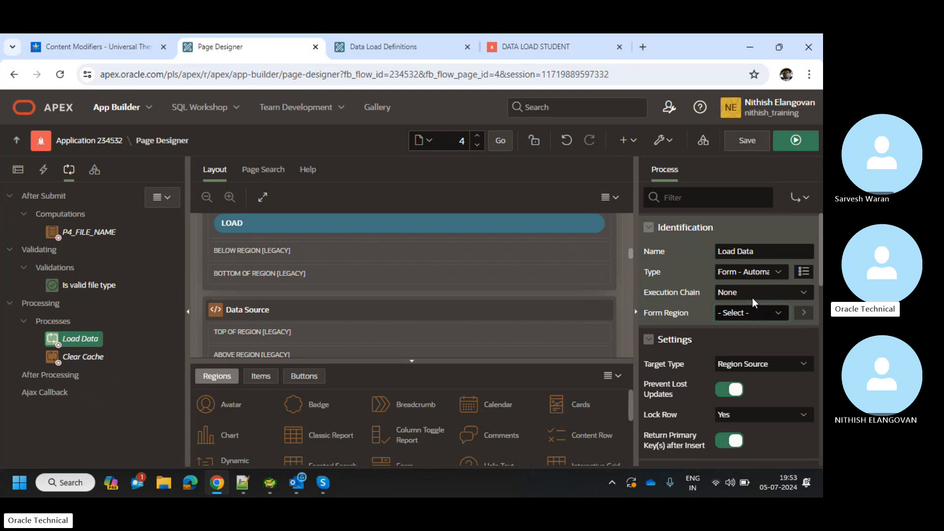
pyautogui.click(753, 297)
pyautogui.click(752, 297)
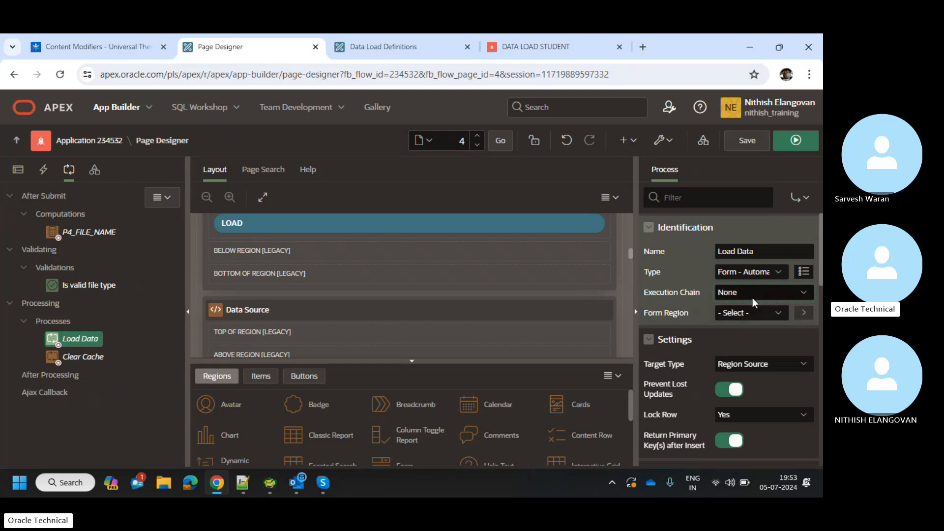
pyautogui.click(742, 140)
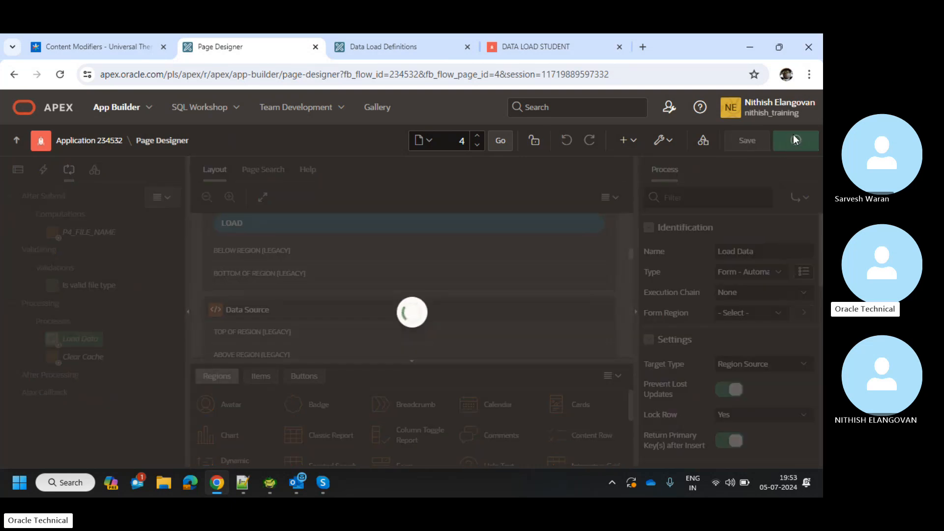
# Run the page, clear the old file and upload Train_personal.xlsx again.
pyautogui.click(792, 134)
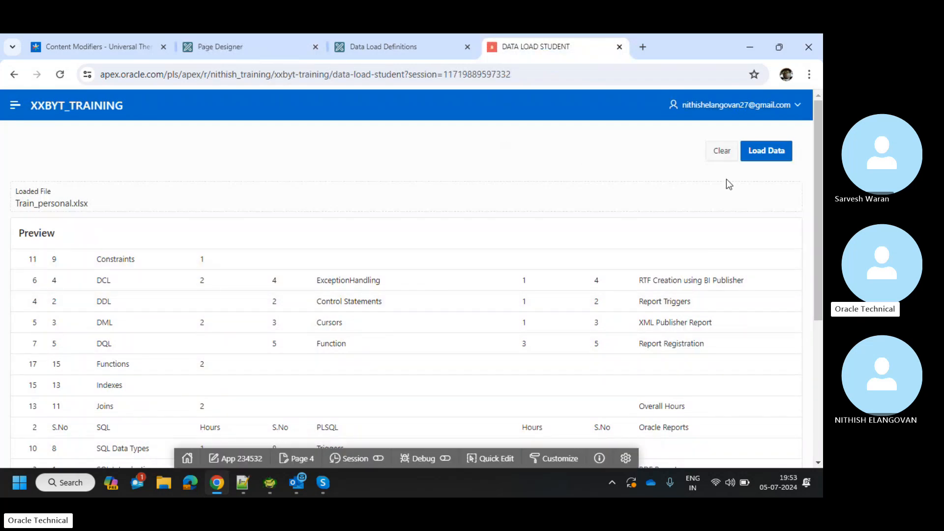
pyautogui.click(719, 159)
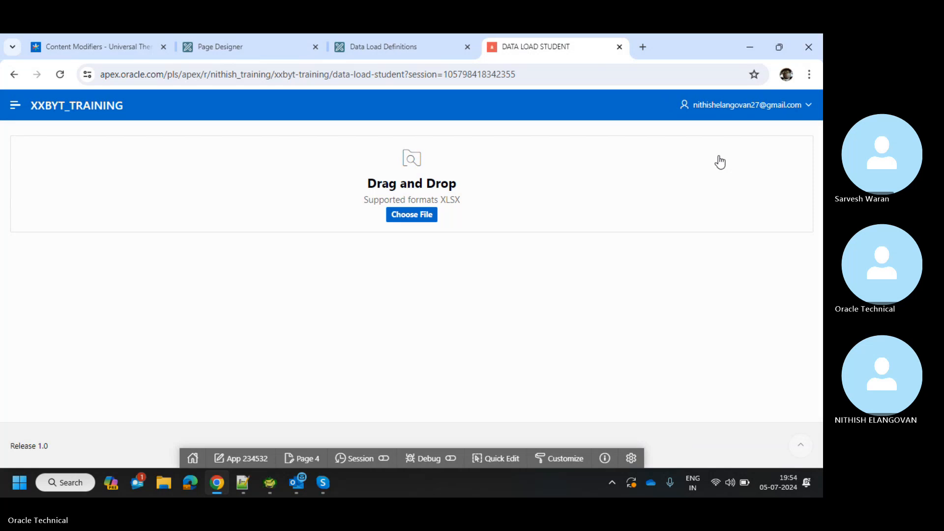
pyautogui.click(427, 215)
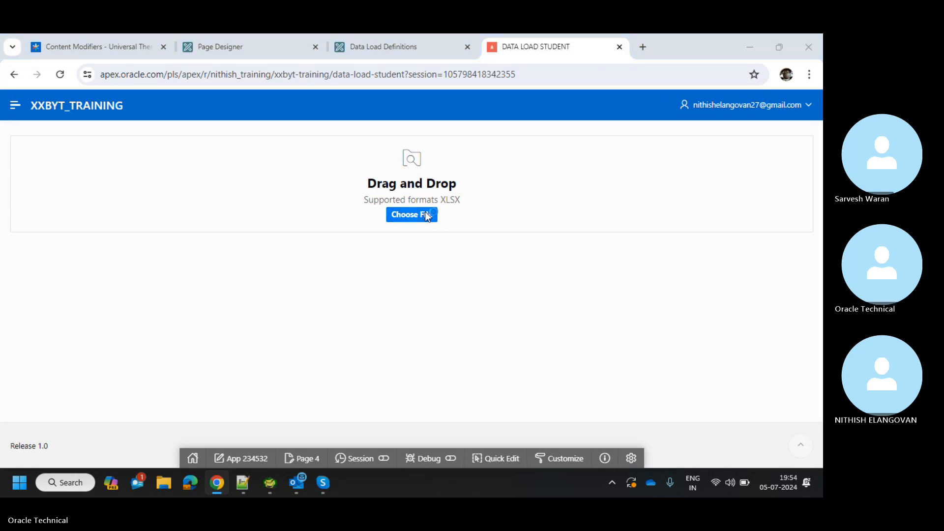
pyautogui.scroll(-6, 247, 265)
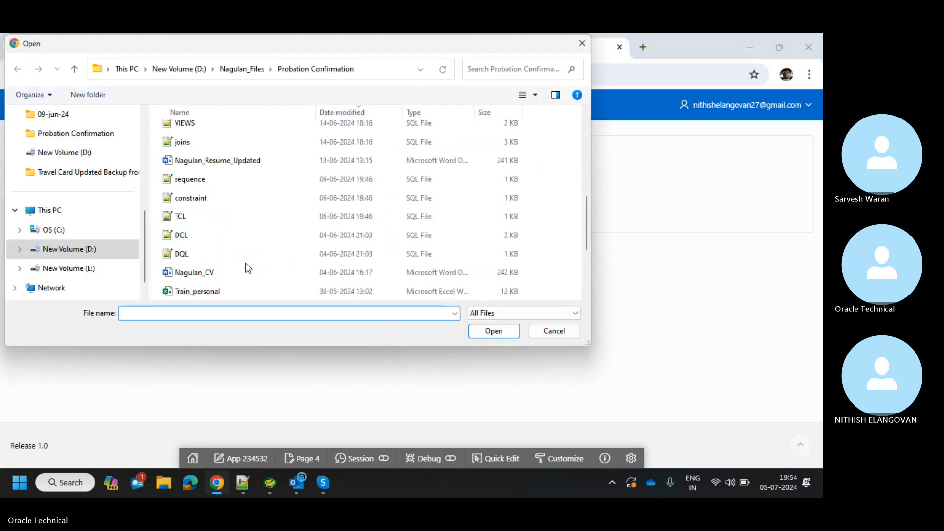
pyautogui.doubleClick(237, 290)
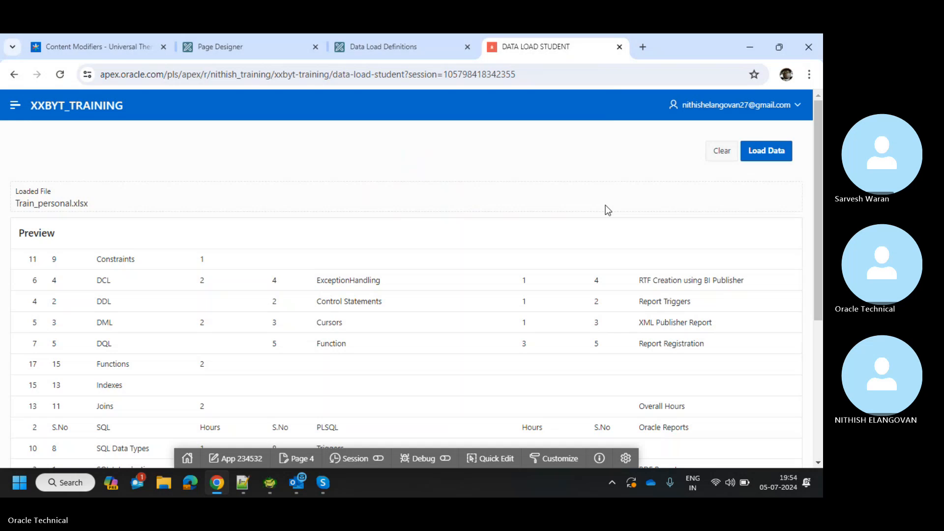
# Review the preview, attempt the load and dismiss the resulting error.
pyautogui.scroll(-5, 606, 205)
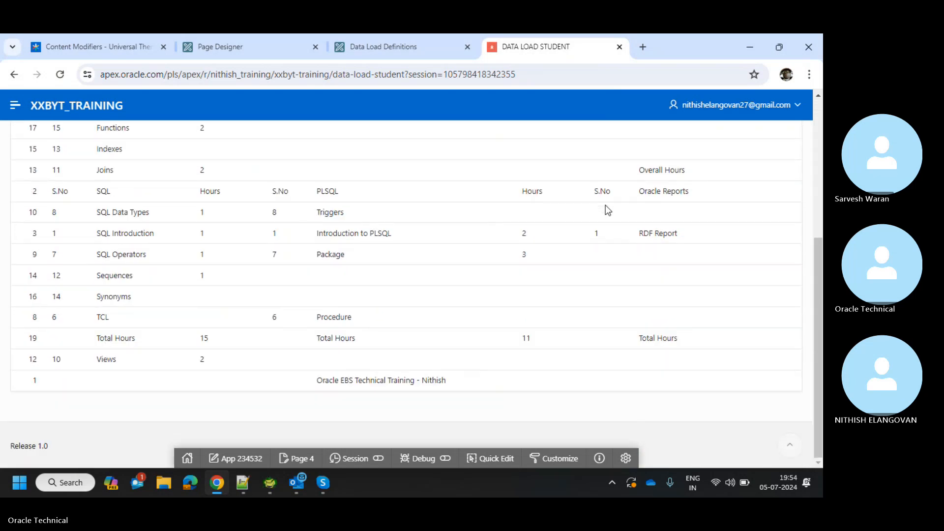
pyautogui.scroll(5, 606, 205)
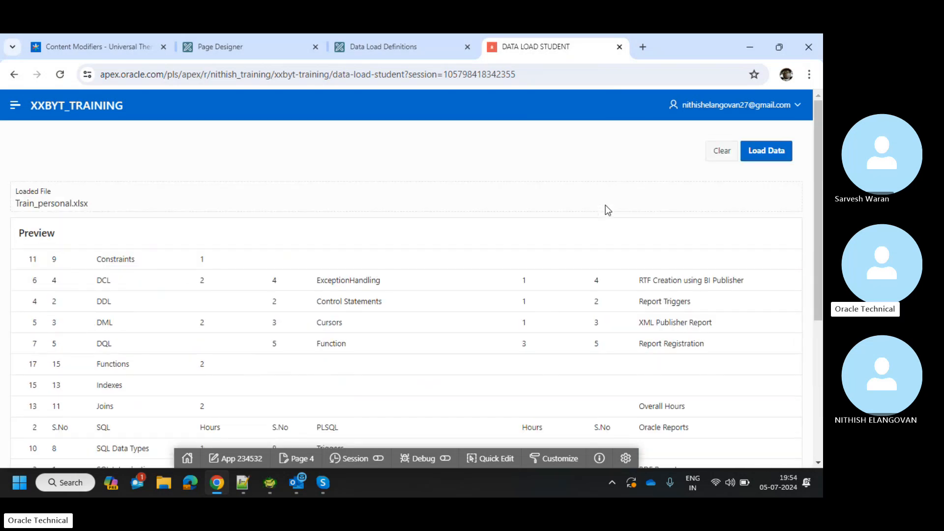
pyautogui.click(771, 157)
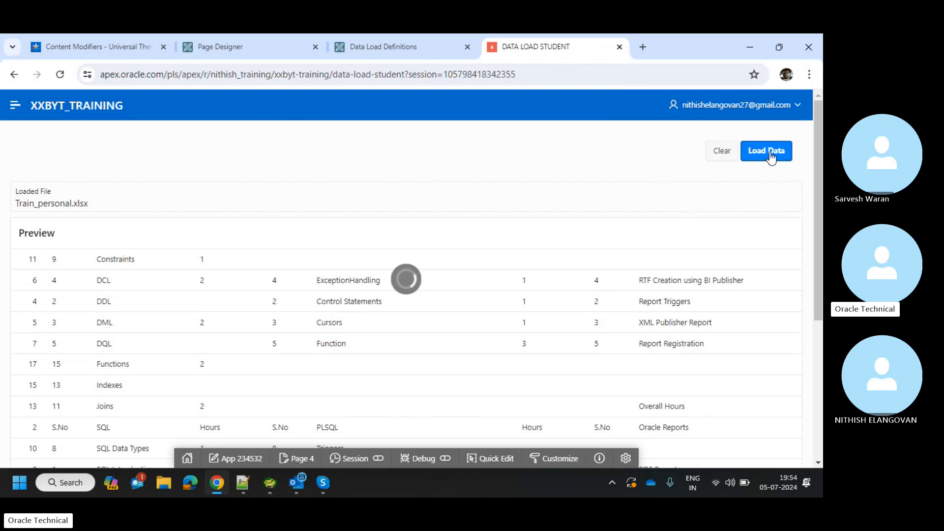
pyautogui.click(799, 102)
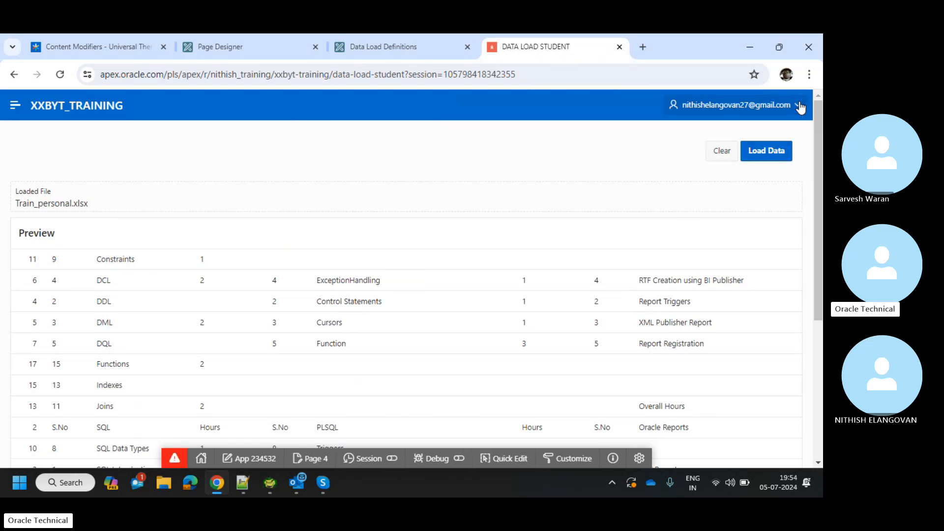
# Return from Data Load Definitions to the XXBYT_TRAINING application 234532 home page.
pyautogui.click(395, 40)
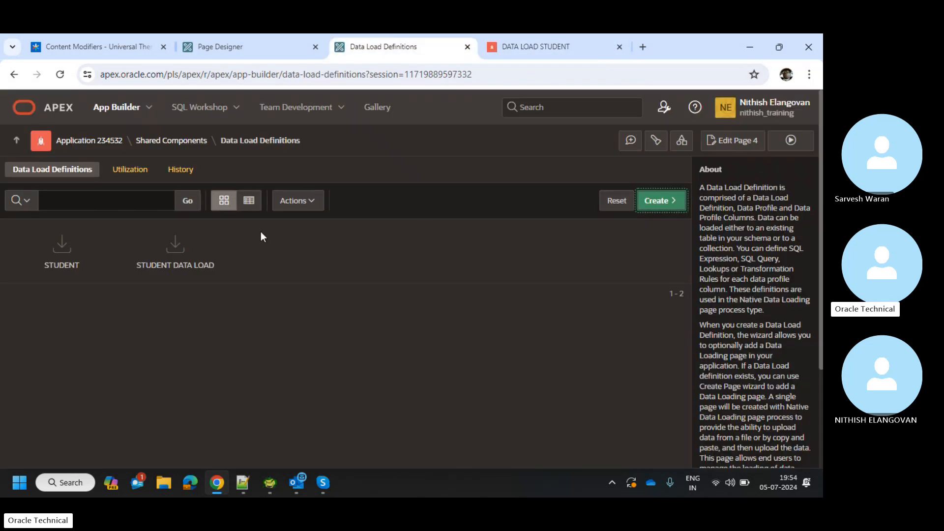
pyautogui.click(117, 143)
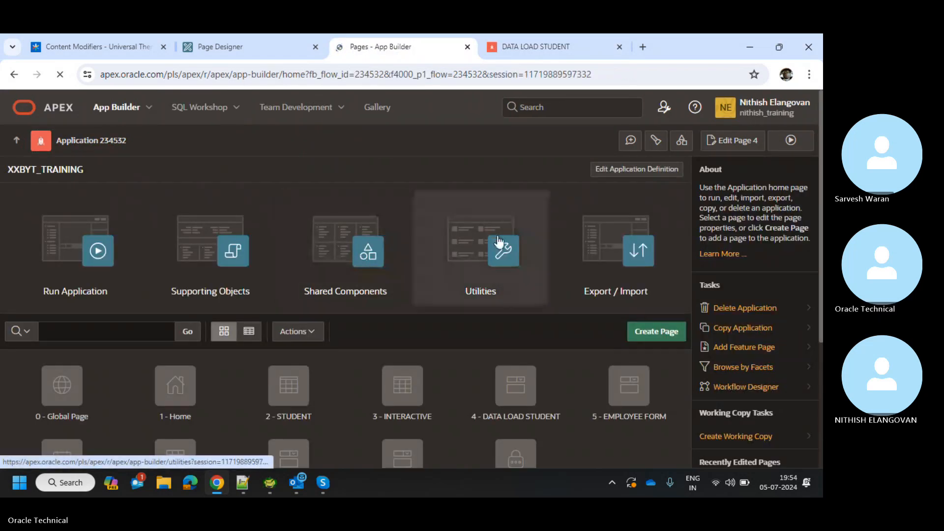
pyautogui.click(19, 80)
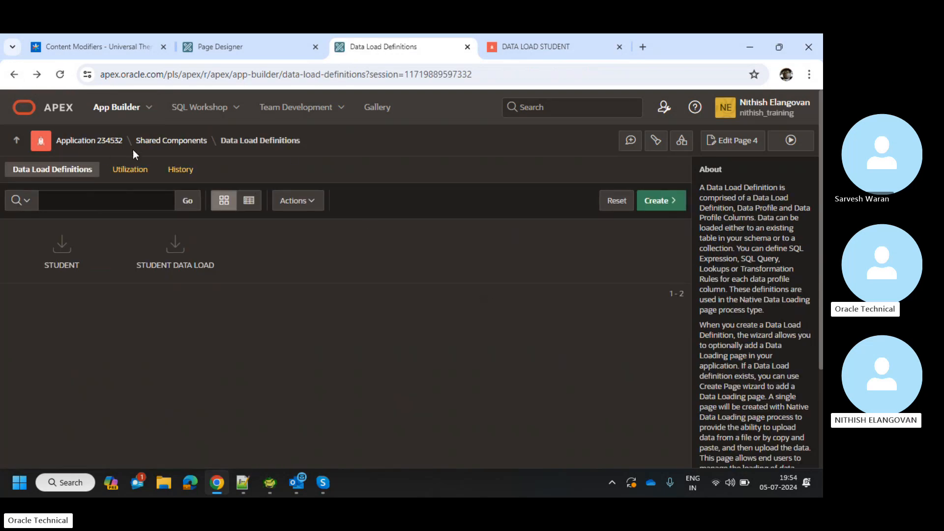
pyautogui.click(68, 142)
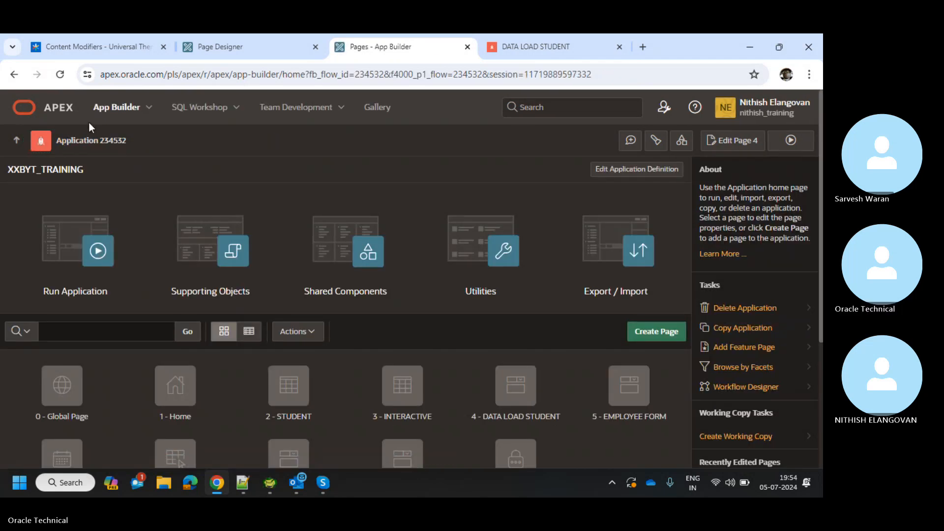
# Show the workspace apps list: BYT Oracle Training, Sample Cards and XXBYT_TRAINING.
pyautogui.click(104, 109)
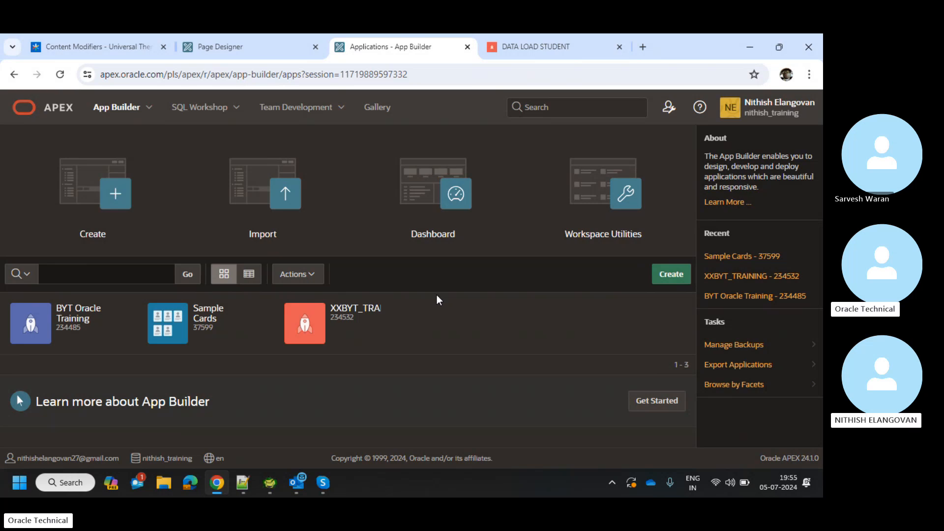
# Check the running Data Load Student page, then return to the applications list.
pyautogui.rightClick(568, 36)
pyautogui.click(512, 58)
pyautogui.click(520, 44)
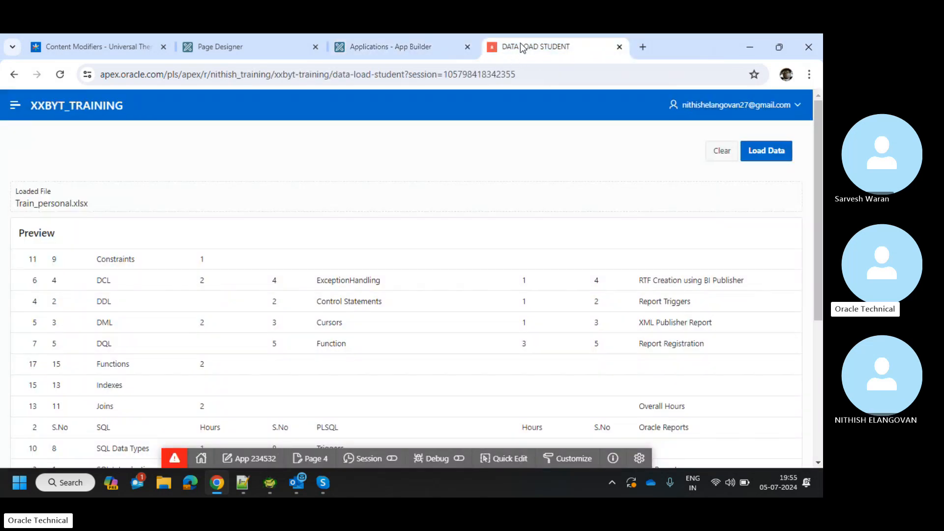
pyautogui.click(429, 40)
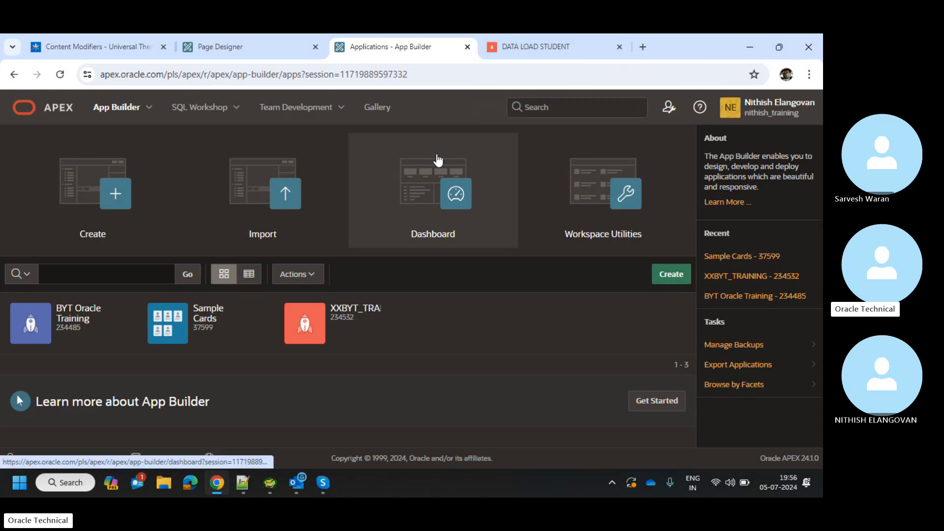
# Create a new application named 'Excel Upload'.
pyautogui.click(129, 201)
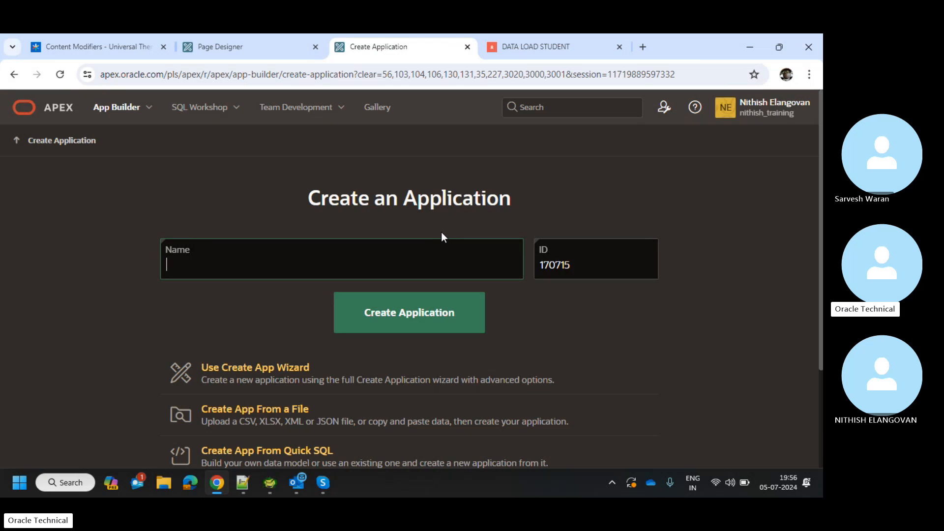
pyautogui.write('E')
pyautogui.press('BackSpace')
pyautogui.write('Excel Upload')
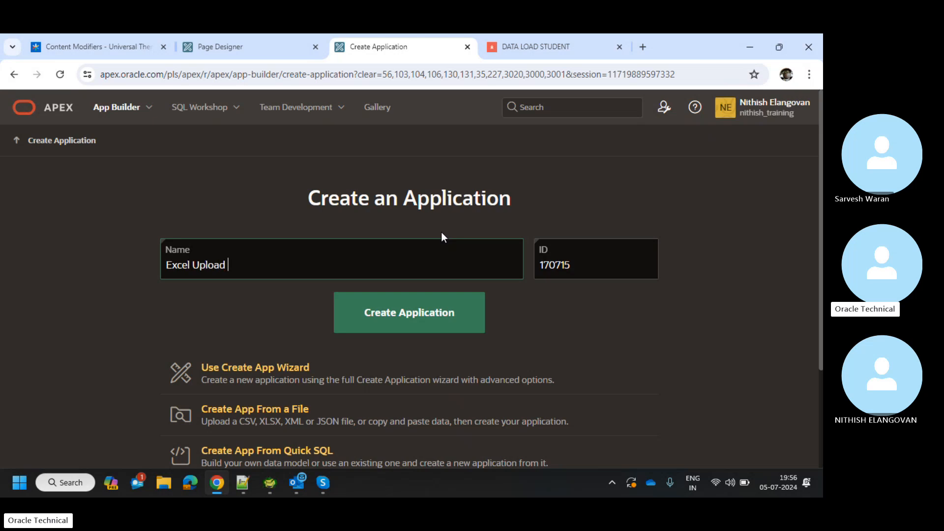
pyautogui.click(407, 313)
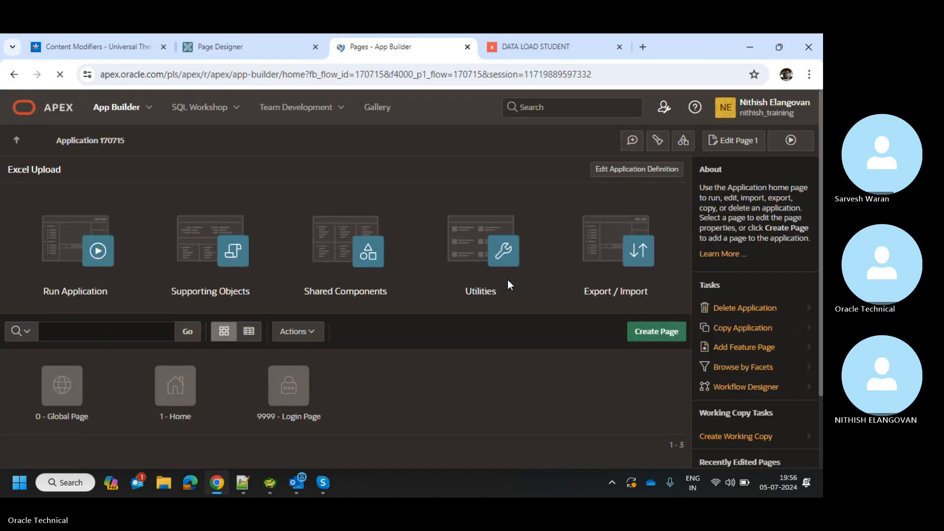
# Open the Excel Upload app's empty Data Load Definitions list, then launch File Explorer.
pyautogui.click(383, 284)
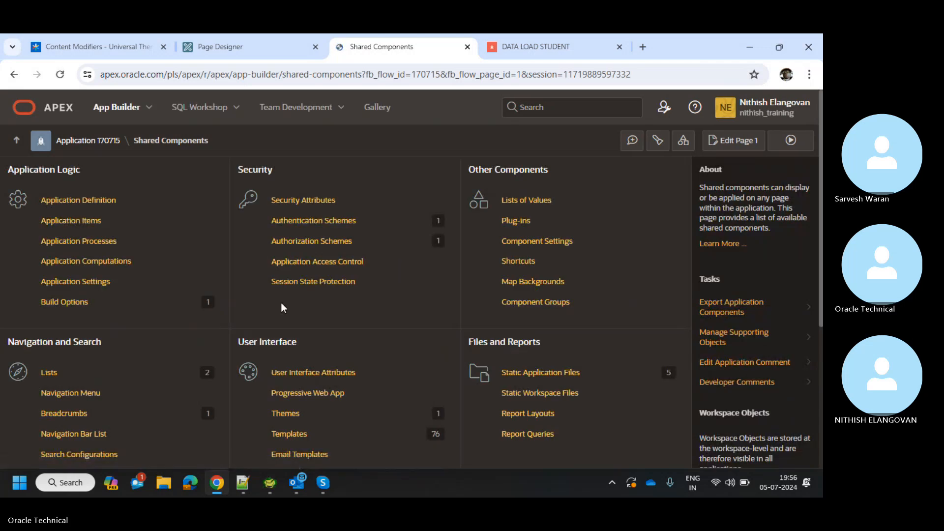
pyautogui.scroll(-4, 281, 302)
pyautogui.click(101, 325)
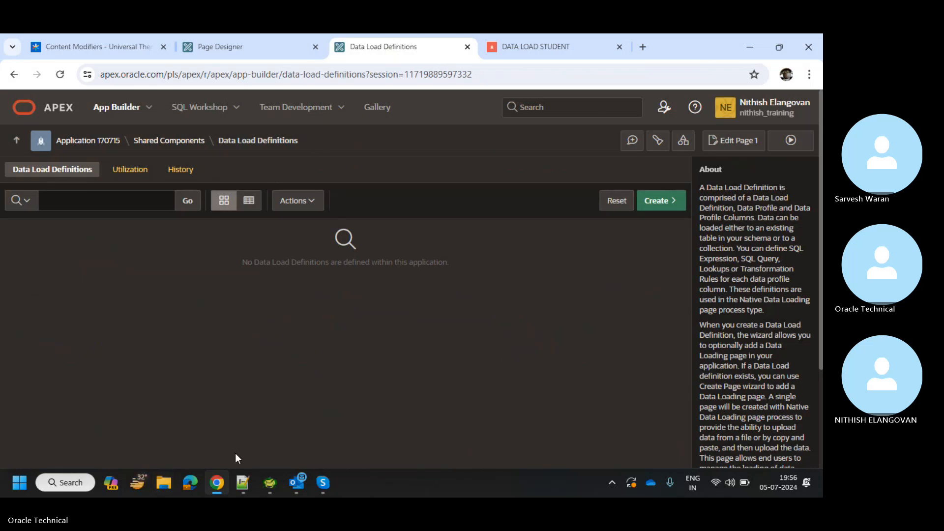
pyautogui.click(164, 483)
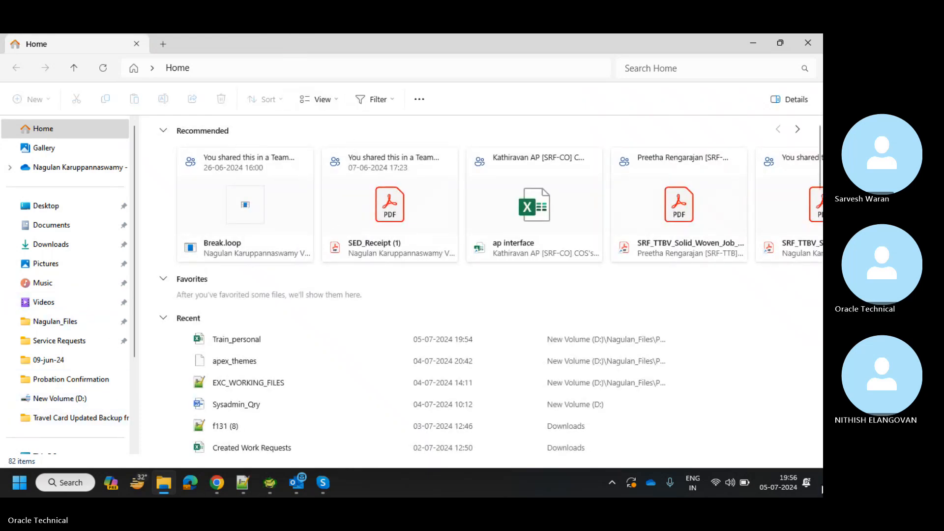
# Open XXSRF_CHA_INVOICE_DTL_HDR.sql from the CHA Bill Processing Tables folder.
pyautogui.click(819, 482)
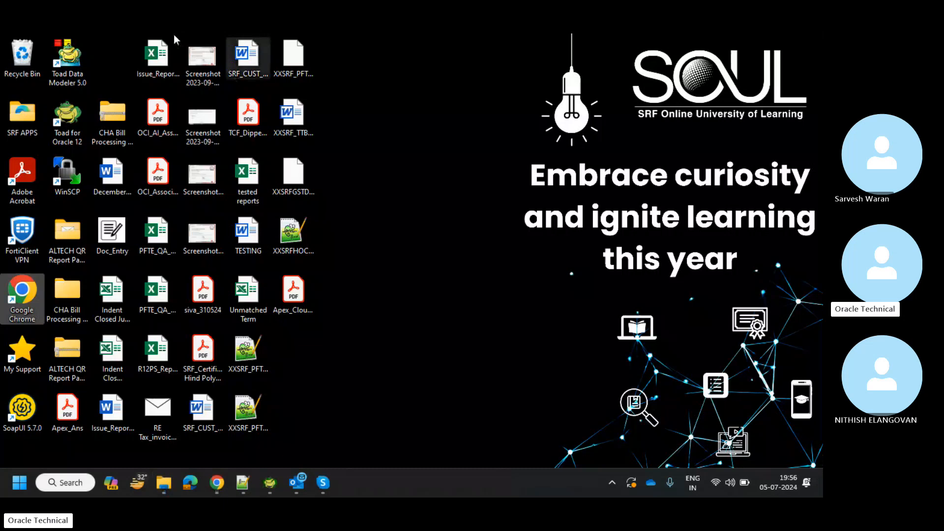
pyautogui.doubleClick(69, 293)
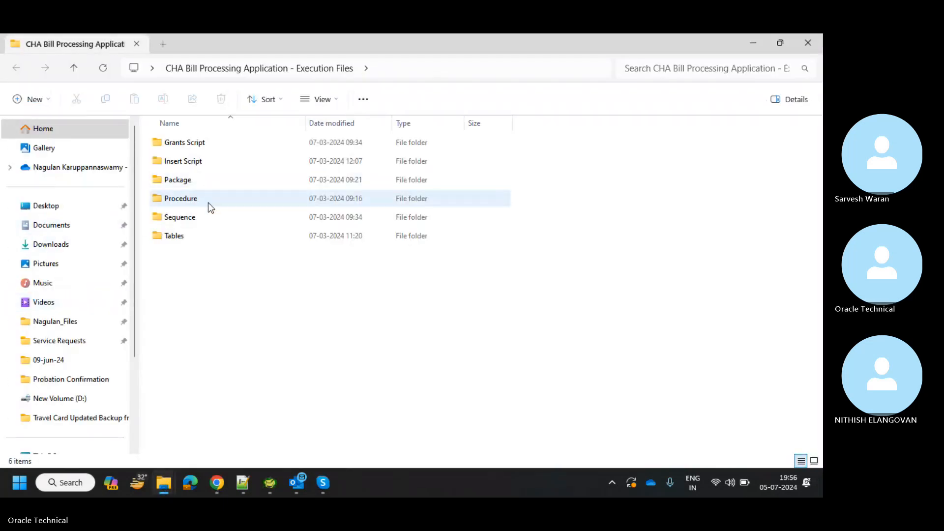
pyautogui.doubleClick(205, 235)
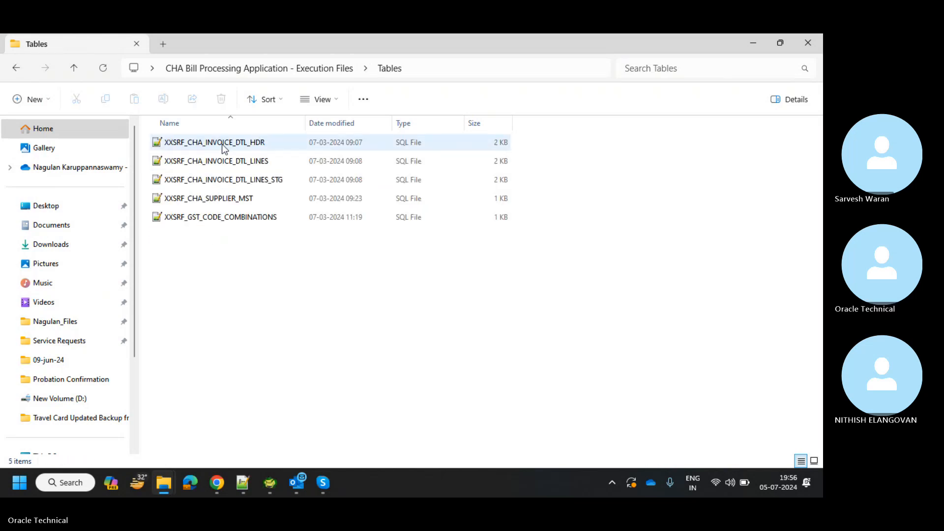
pyautogui.doubleClick(222, 144)
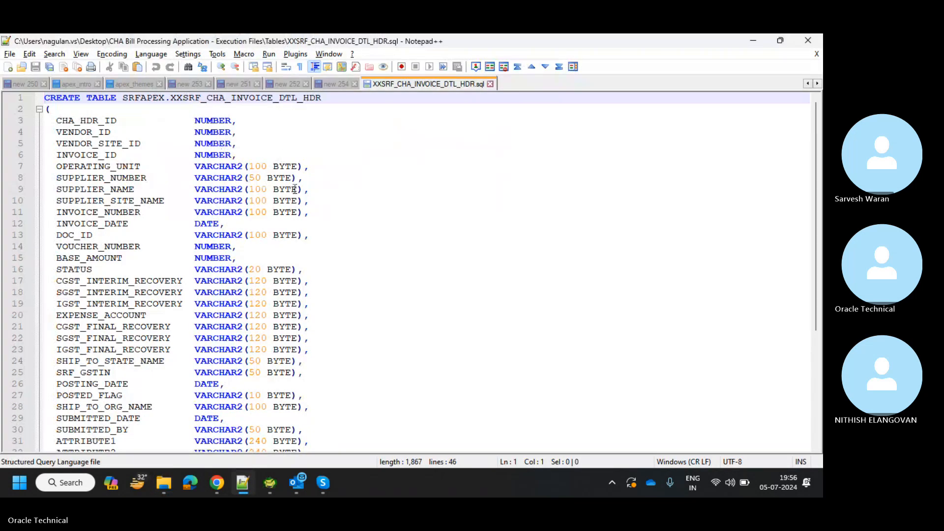
# Select the entire XXSRF_CHA_INVOICE_DTL_HDR CREATE TABLE script in Notepad++.
pyautogui.click(377, 210)
pyautogui.scroll(-5, 377, 212)
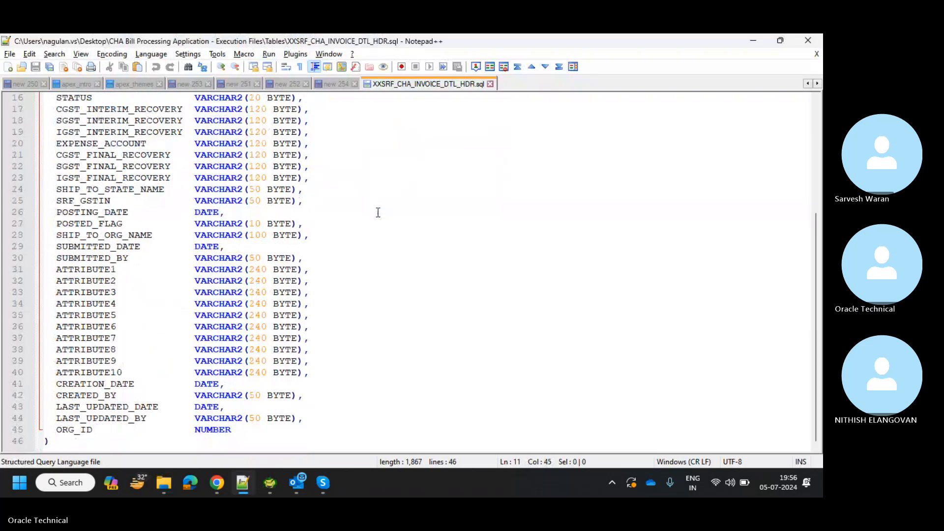
pyautogui.moveTo(69, 439); pyautogui.dragTo(54, 88)
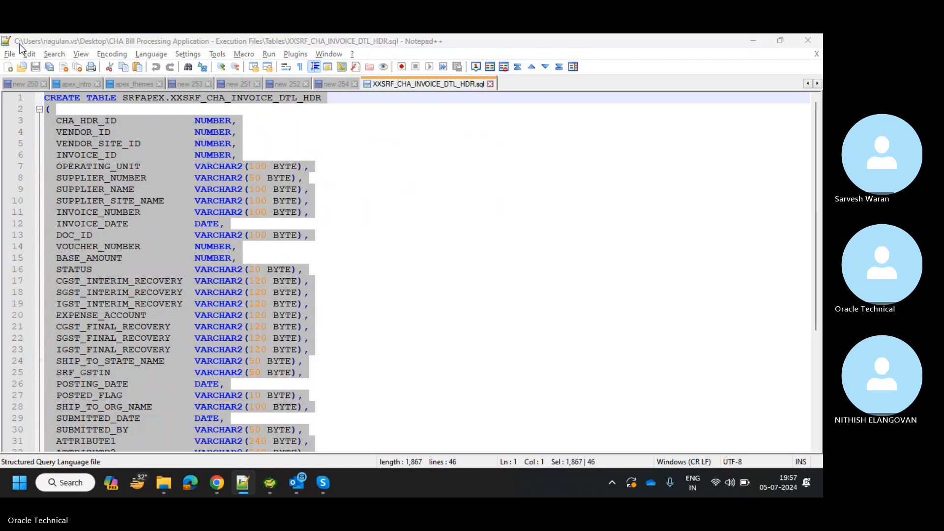
# Open SQL Workshop's SQL Commands editor in a new browser tab.
pyautogui.hotkey('alt', 'Tab')
pyautogui.hotkey('alt', 'Tab')
pyautogui.hotkey('alt', 'Tab')
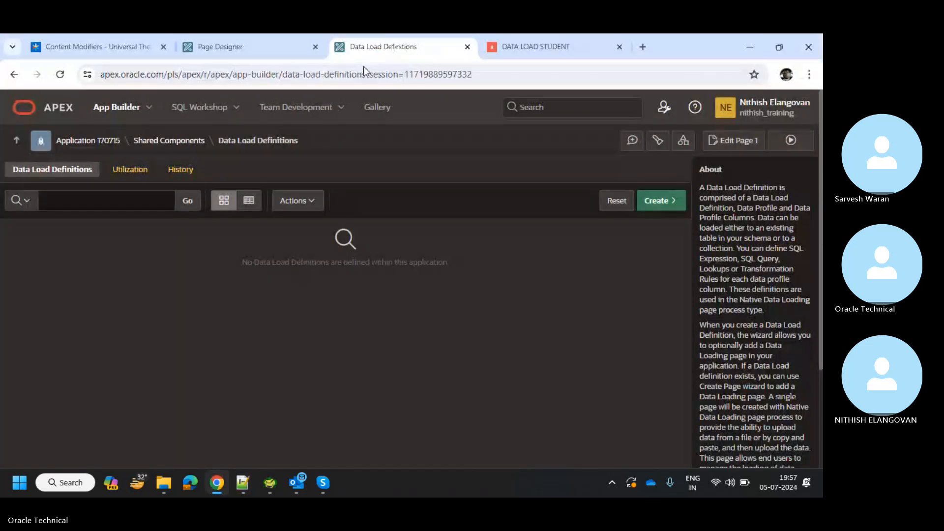
pyautogui.click(236, 107)
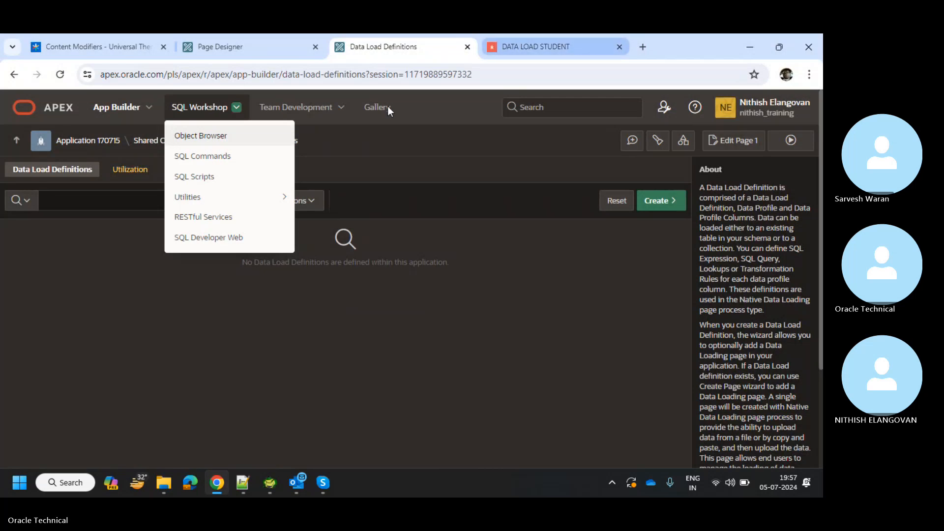
pyautogui.keyDown('ctrl'); pyautogui.click(227, 157); pyautogui.keyUp('ctrl')
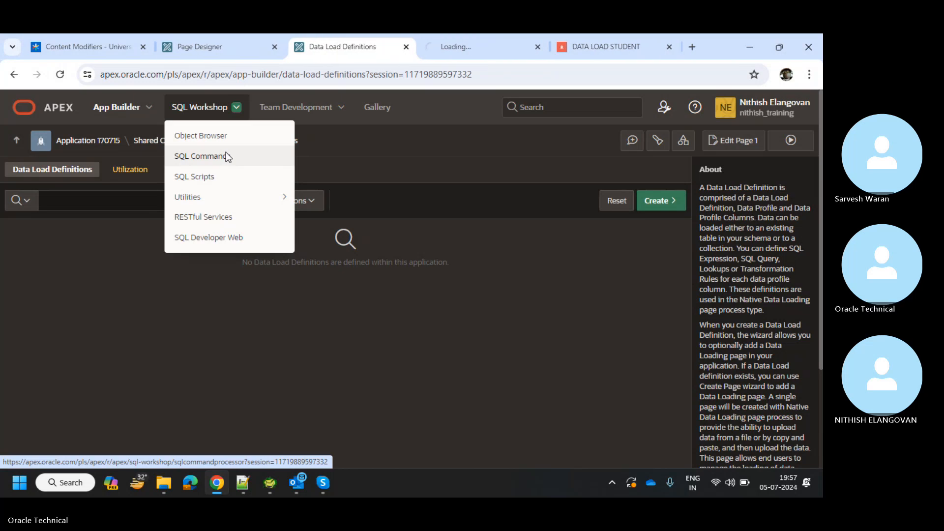
pyautogui.click(513, 34)
pyautogui.hotkey('alt', 'Tab')
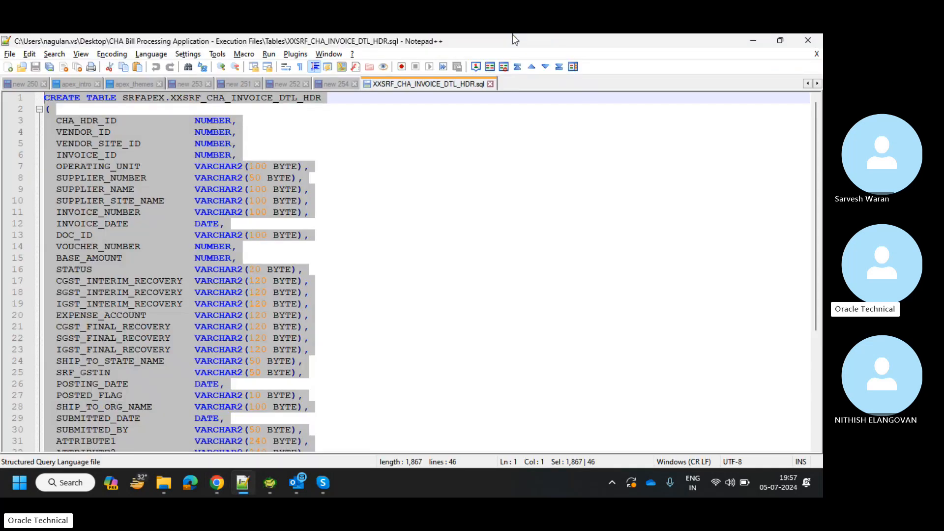
pyautogui.hotkey('alt', 'Tab')
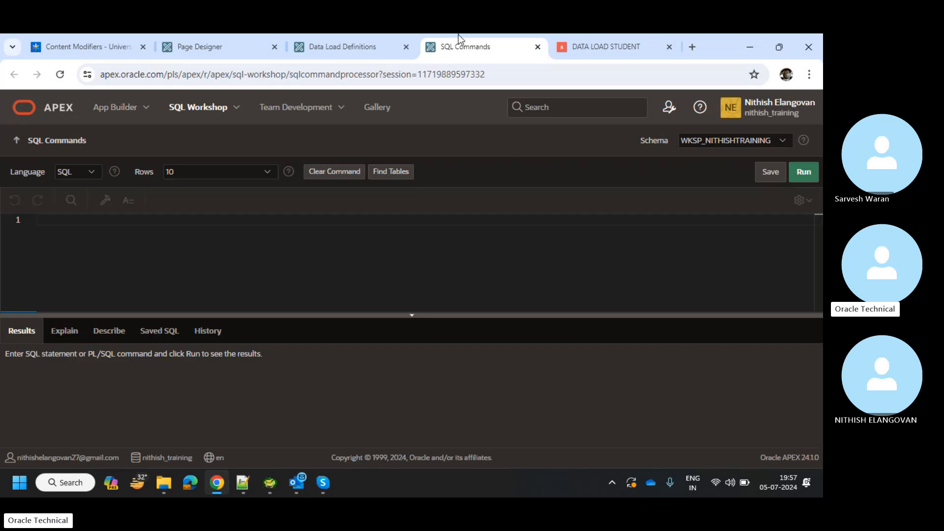
# Paste the script, dropping the SRFAPEX. prefix and renaming the table XX_CHA_INVOICE_DTL_HDR.
pyautogui.hotkey('ctrl', 'v')
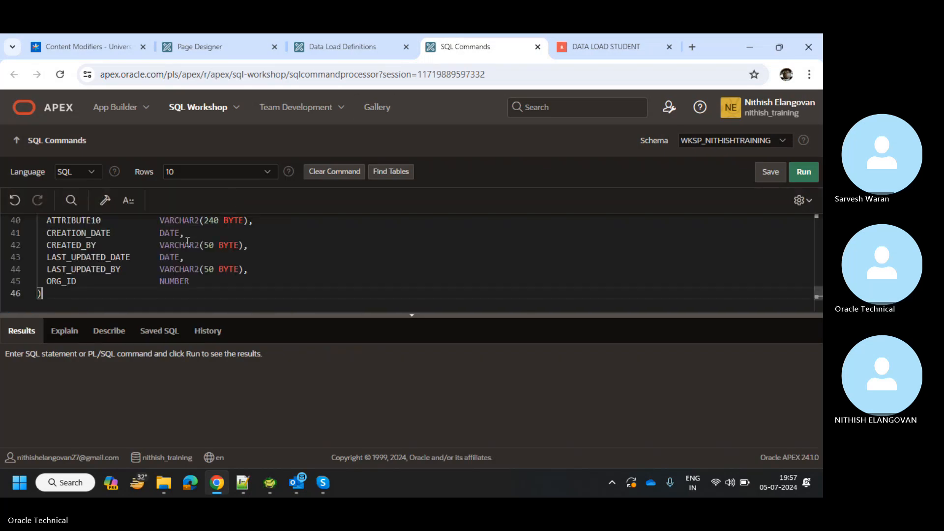
pyautogui.scroll(10, 254, 278)
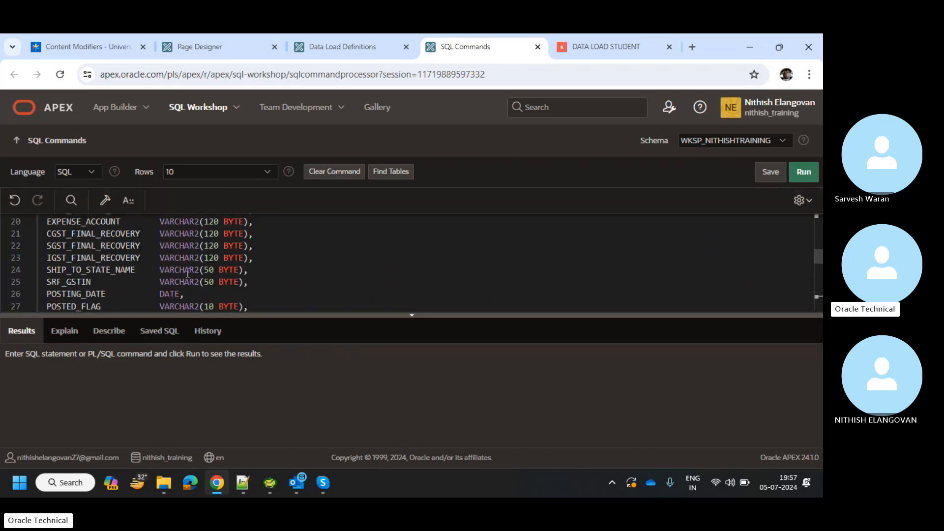
pyautogui.moveTo(140, 220); pyautogui.dragTo(101, 220)
pyautogui.press('BackSpace')
pyautogui.click(126, 219)
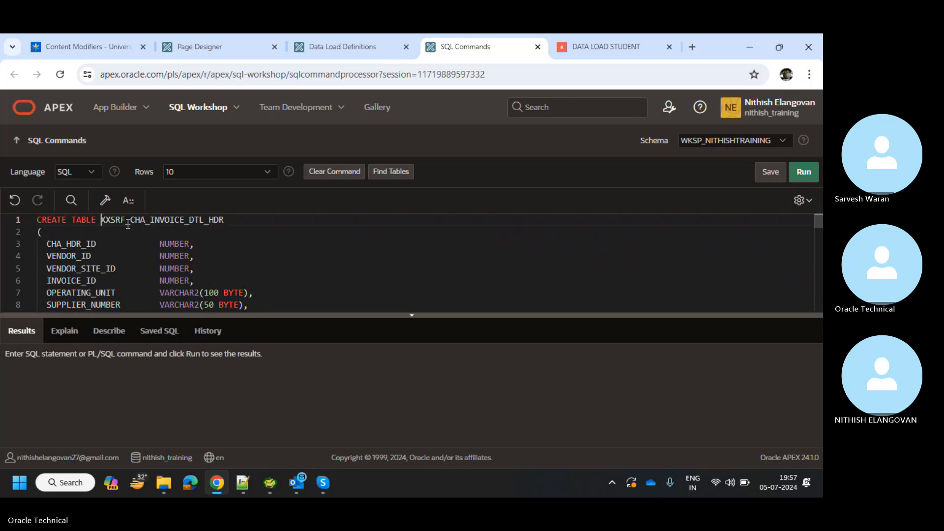
pyautogui.press('BackSpace')
pyautogui.press('BackSpace')
pyautogui.press('BackSpace')
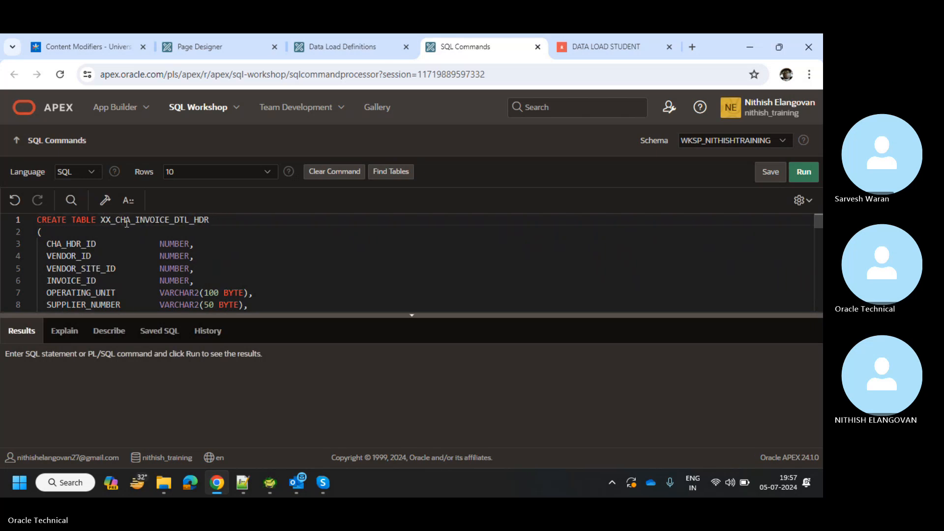
pyautogui.click(287, 246)
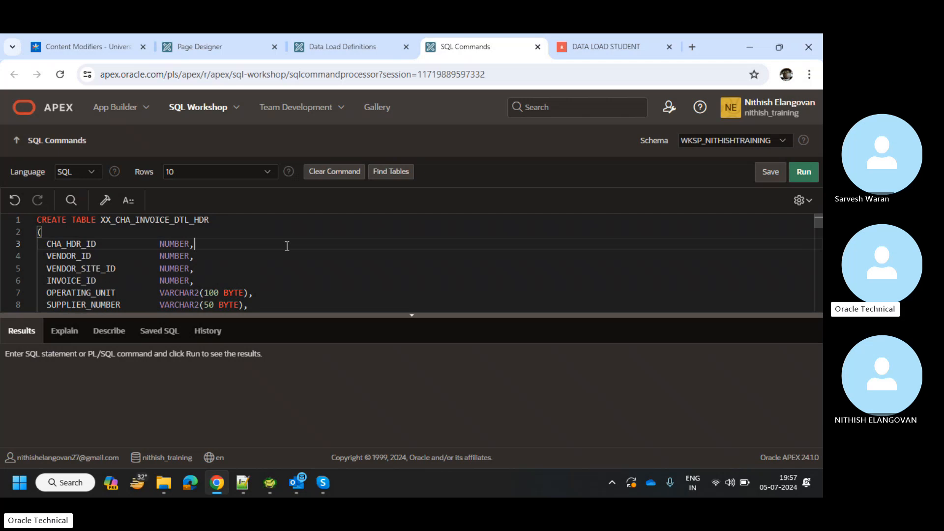
# Run the script to create the table, copy its name, and return to Data Load Definitions.
pyautogui.hotkey('ctrl', 'a')
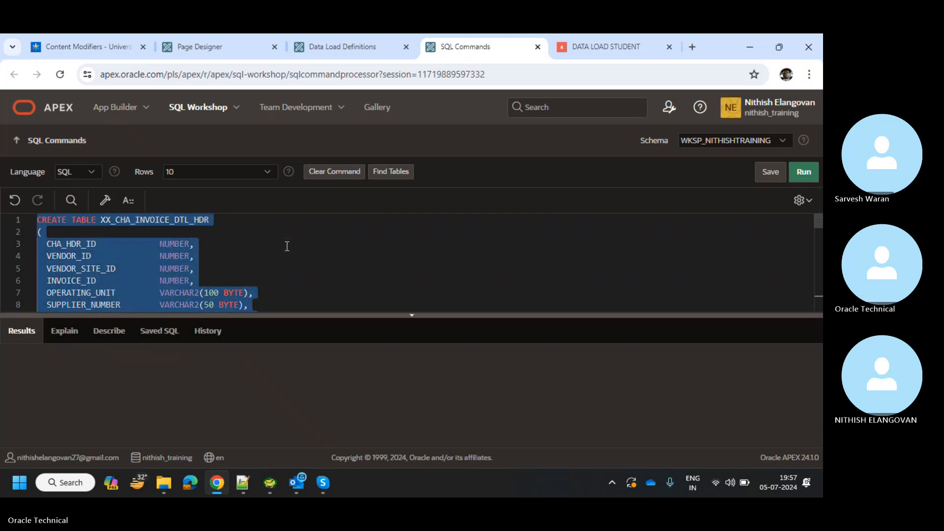
pyautogui.hotkey('ctrl', 'Return')
pyautogui.click(95, 294)
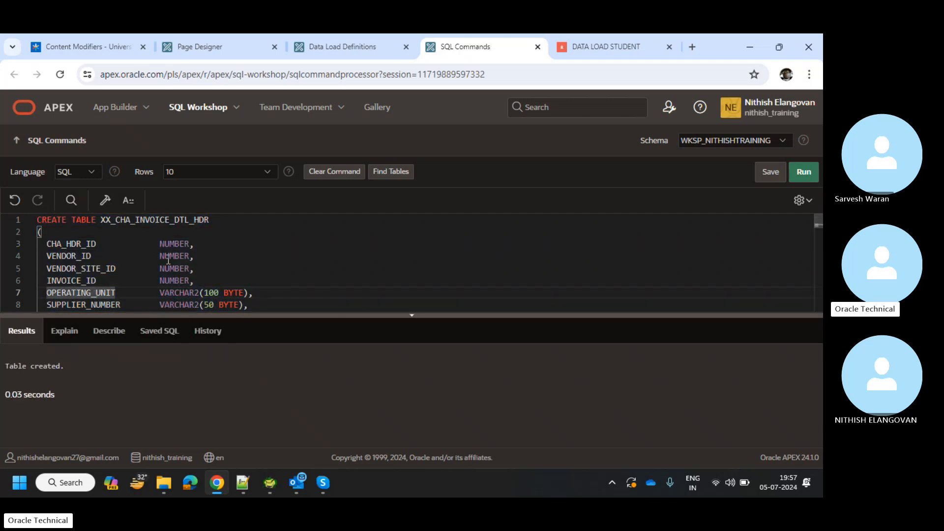
pyautogui.doubleClick(155, 220)
pyautogui.hotkey('ctrl', 'c')
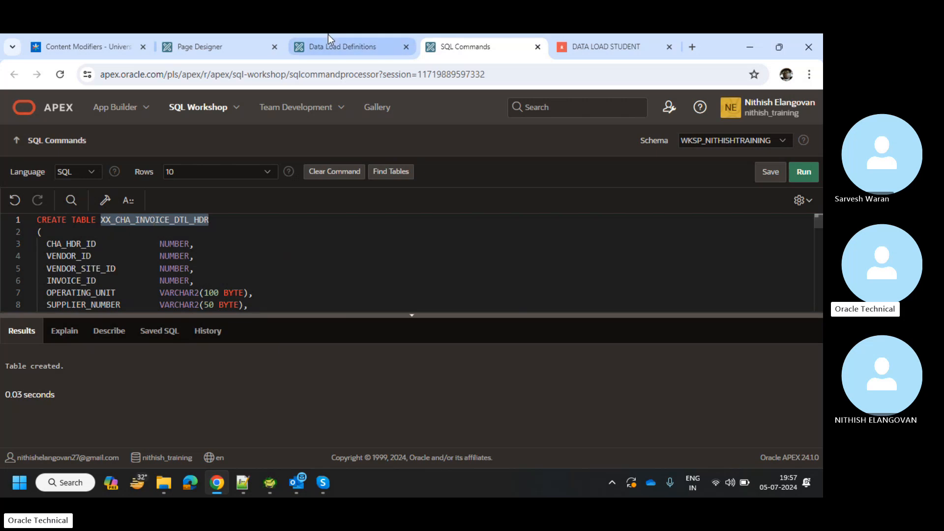
pyautogui.click(371, 37)
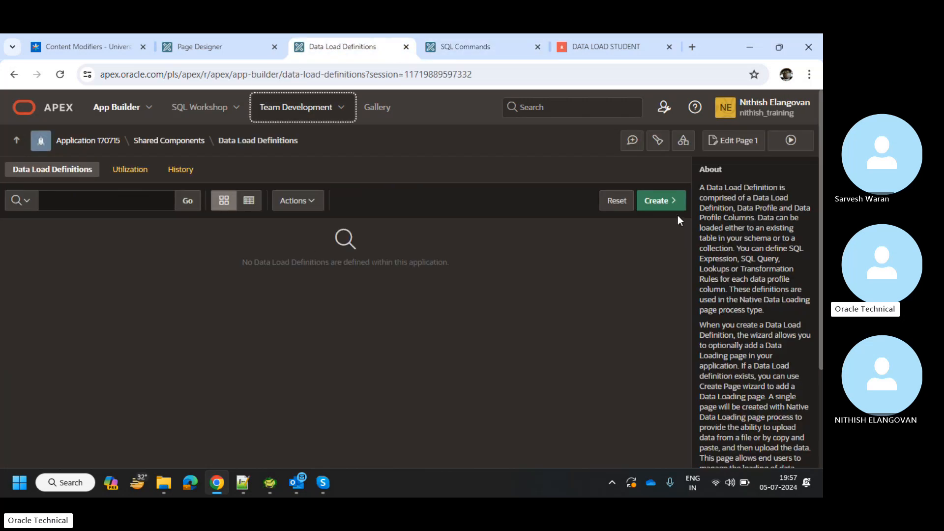
# Start a new data load from scratch named 'CHA Bulk Excel Upload'.
pyautogui.click(670, 201)
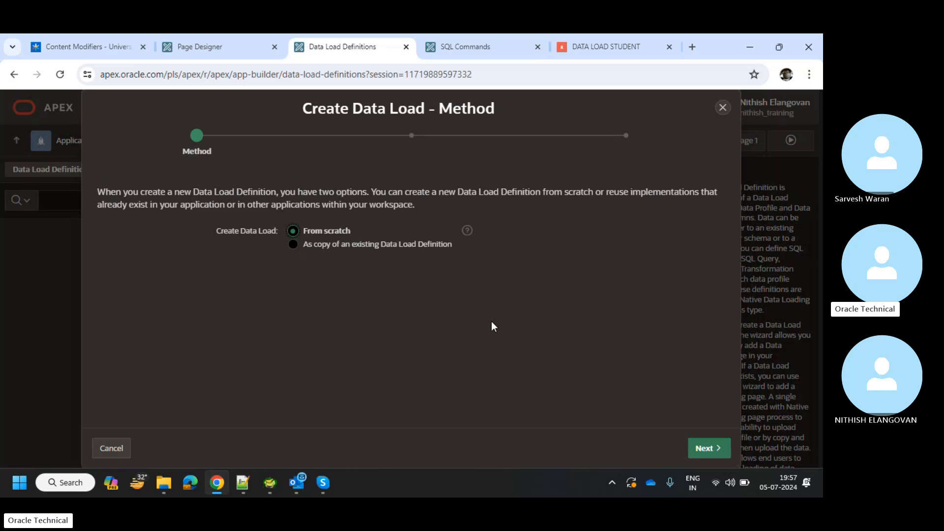
pyautogui.click(714, 448)
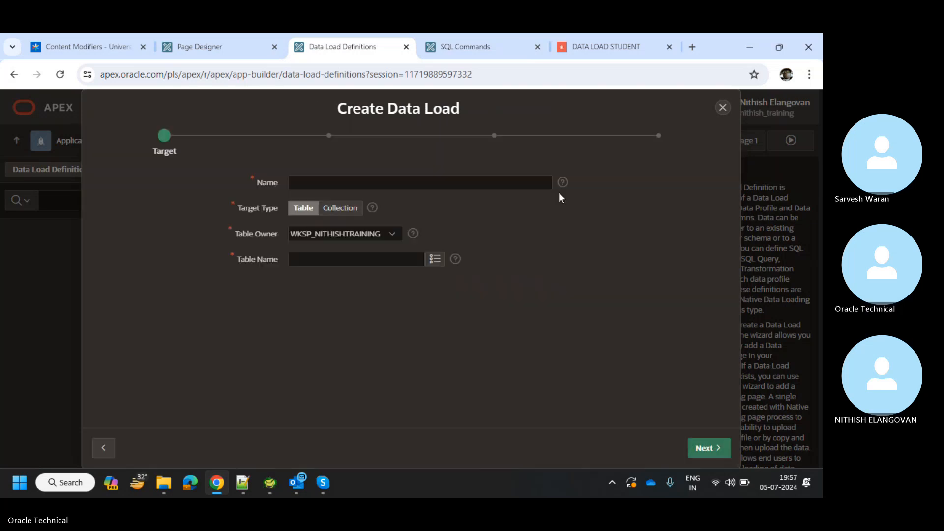
pyautogui.click(422, 180)
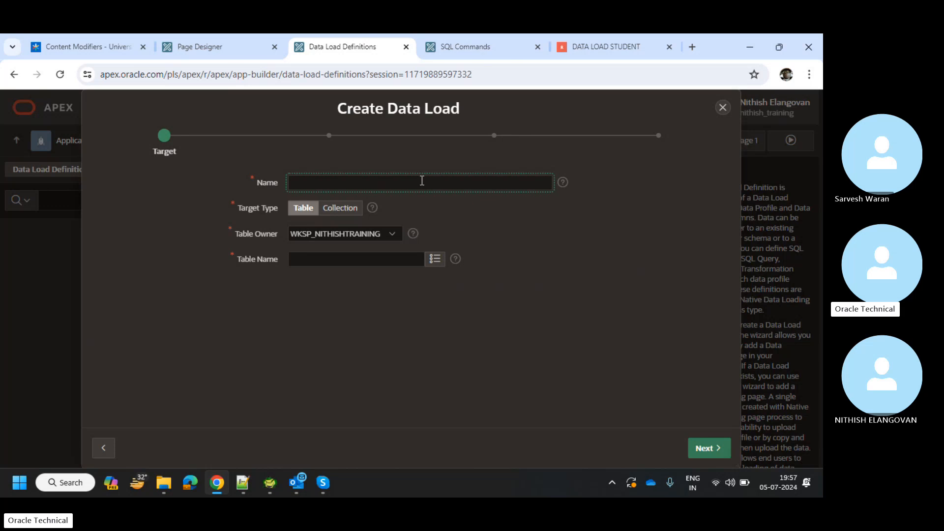
pyautogui.write('Excel U')
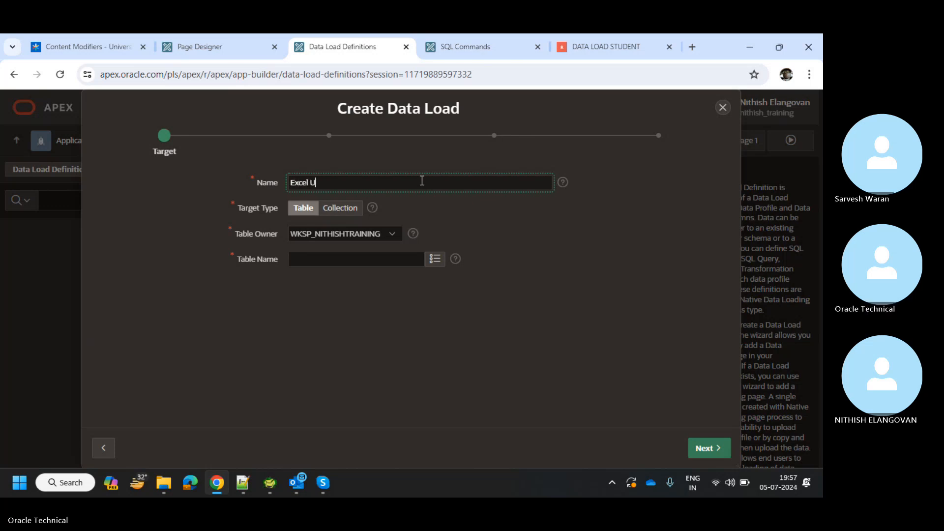
pyautogui.write('pload')
pyautogui.press('Home')
pyautogui.write('CHA BU;')
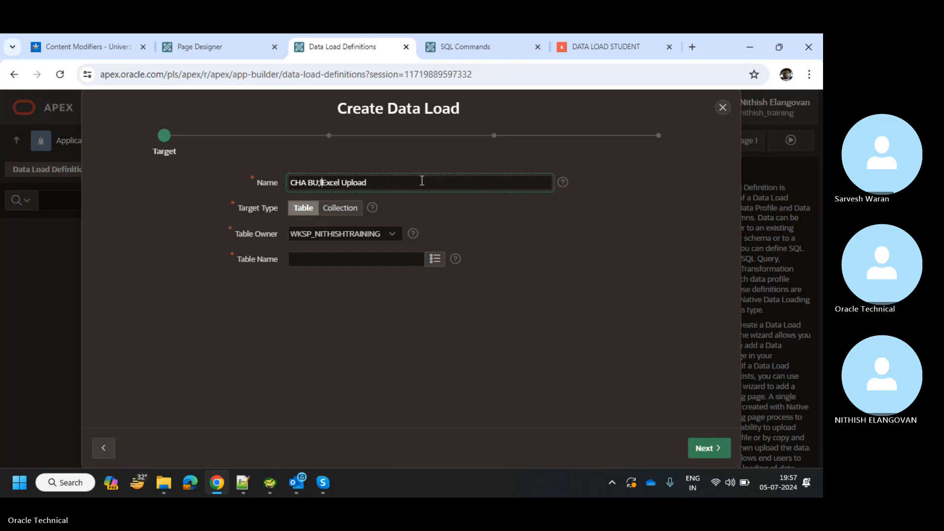
pyautogui.press('BackSpace')
pyautogui.press('BackSpace')
pyautogui.write('ulk')
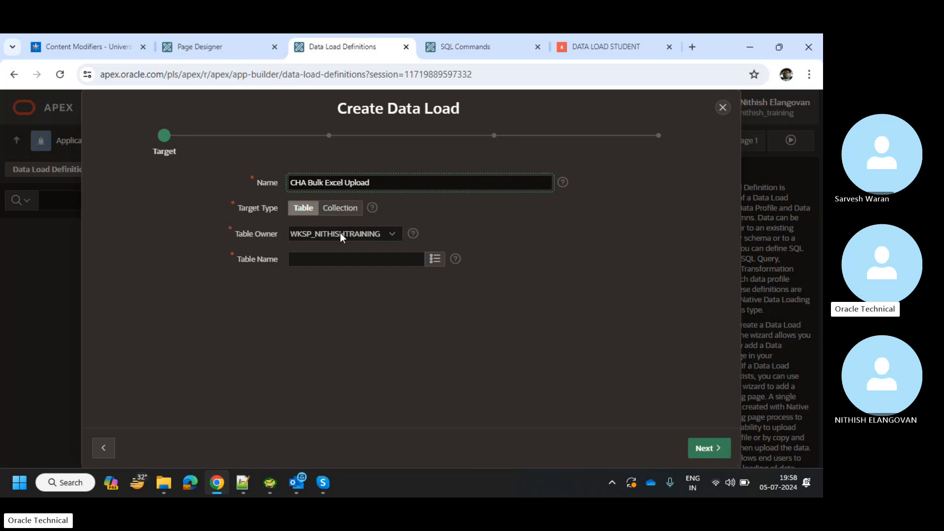
# Target table XX_CHA_INVOICE_DTL_HDR and choose Copy and Paste as the sample data source.
pyautogui.click(318, 262)
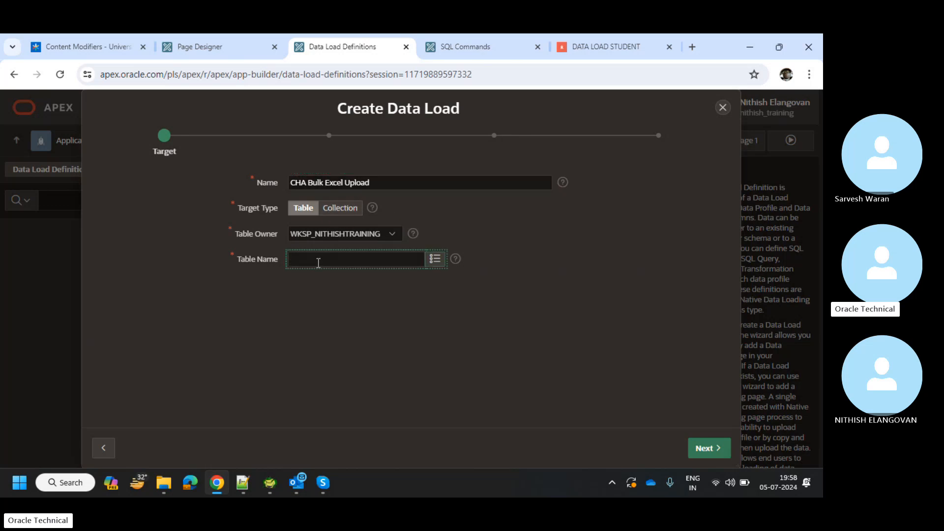
pyautogui.hotkey('ctrl', 'v')
pyautogui.press('Tab')
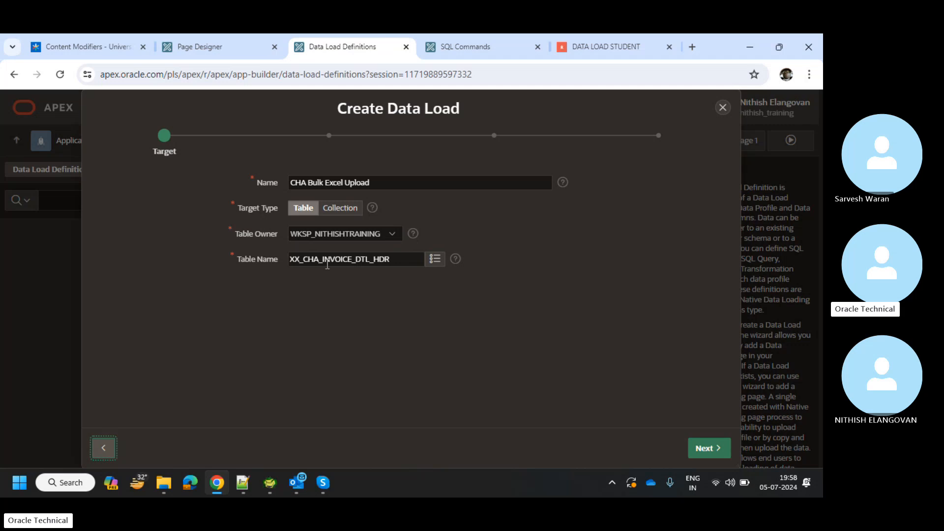
pyautogui.click(694, 451)
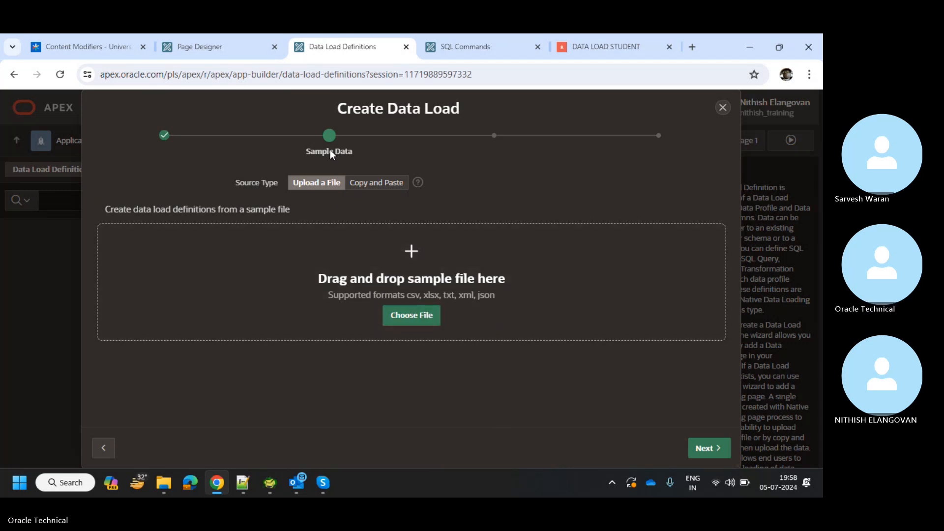
pyautogui.click(371, 183)
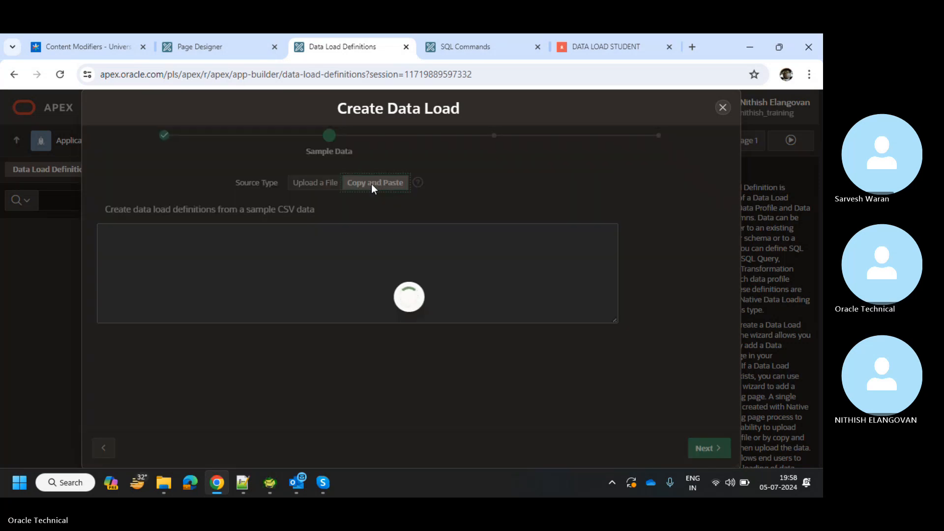
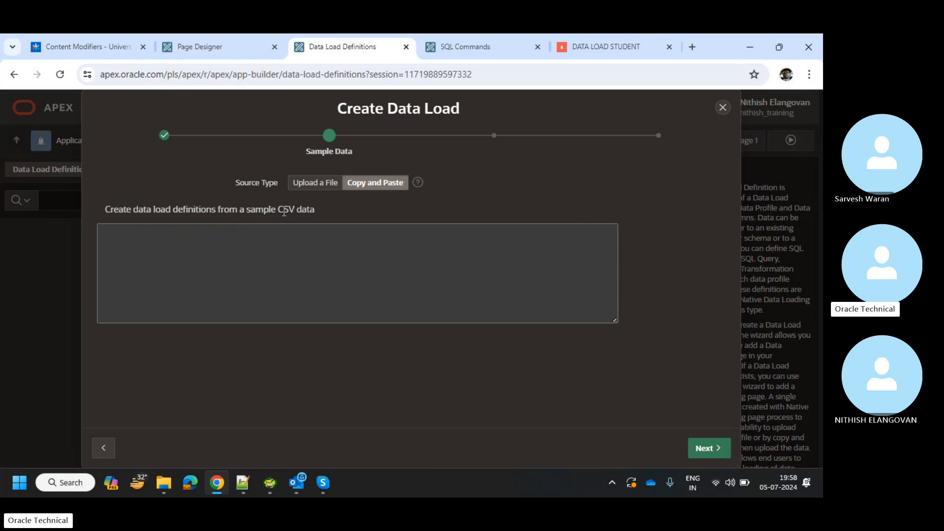
# Set the sample data source to Upload a File, then bring up the XXSRF_CHA_INVOICE_DTL_HDR table script.
pyautogui.click(301, 186)
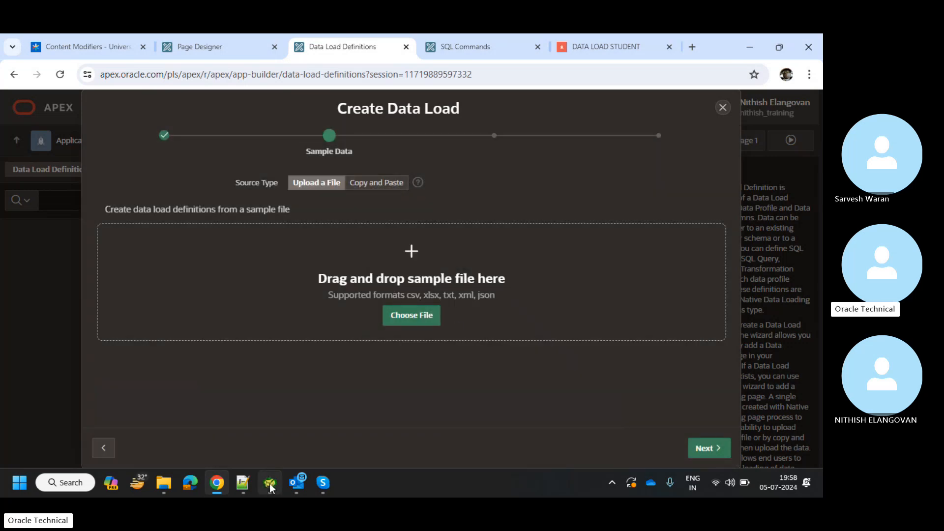
pyautogui.click(240, 490)
# Copy the table's column definition lines into a new Notepad++ tab set to SQL language.
pyautogui.click(201, 240)
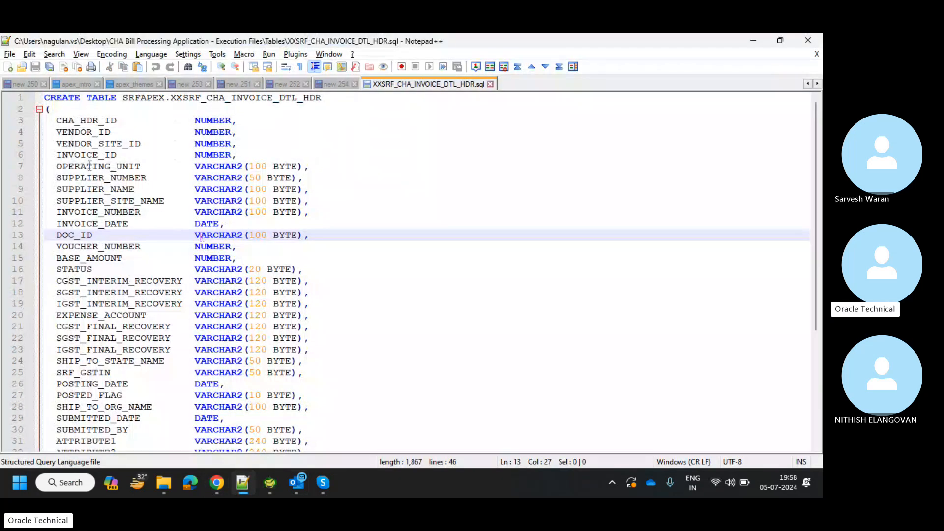
pyautogui.moveTo(57, 121); pyautogui.dragTo(258, 428)
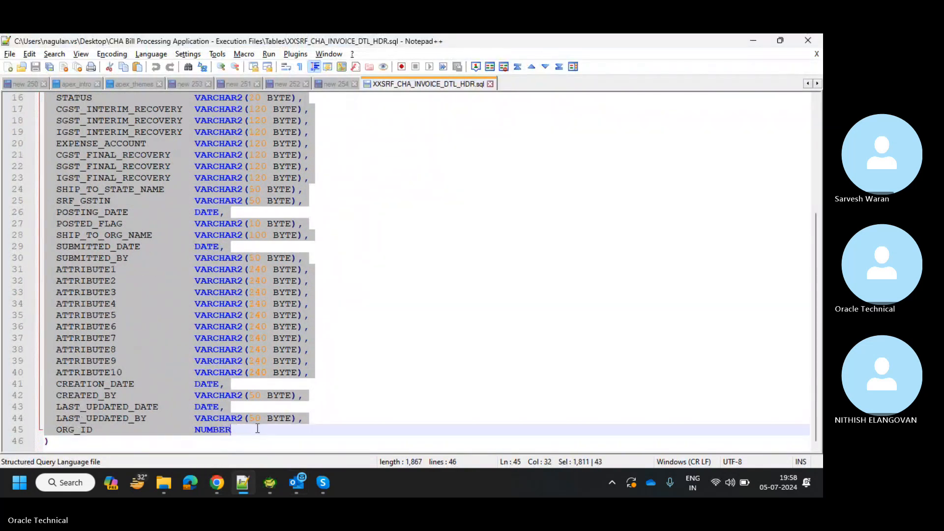
pyautogui.doubleClick(555, 85)
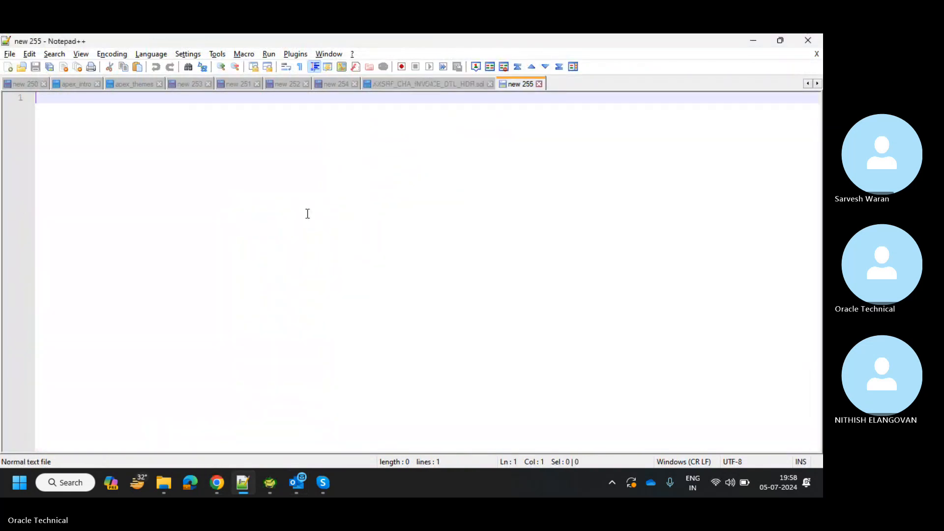
pyautogui.hotkey('ctrl', 'v')
pyautogui.scroll(4, 178, 232)
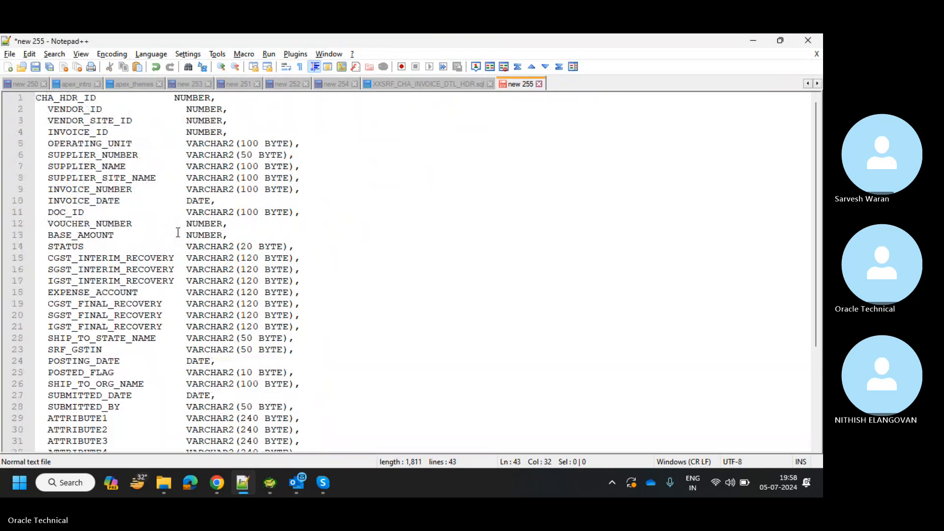
pyautogui.hotkey('alt', 'l')
pyautogui.press('s')
pyautogui.press('Down')
pyautogui.press('Down')
pyautogui.press('Down')
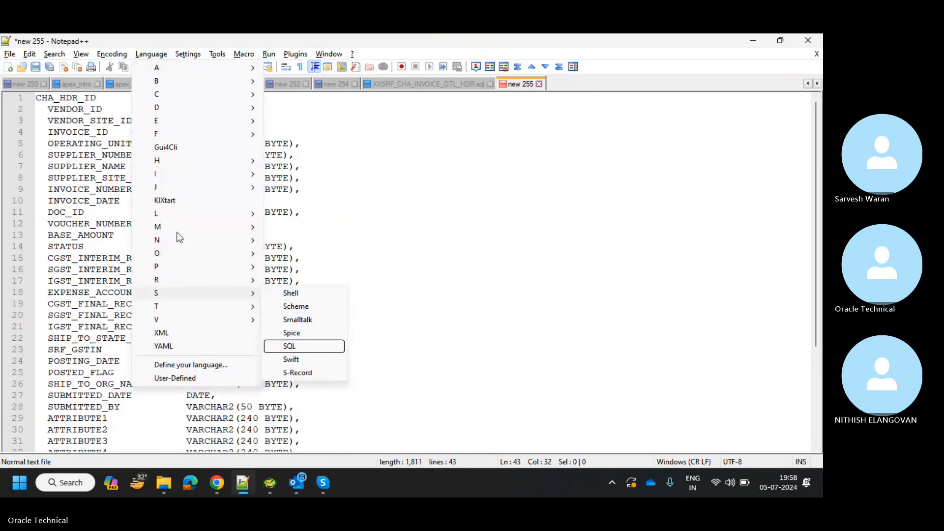
pyautogui.press('Return')
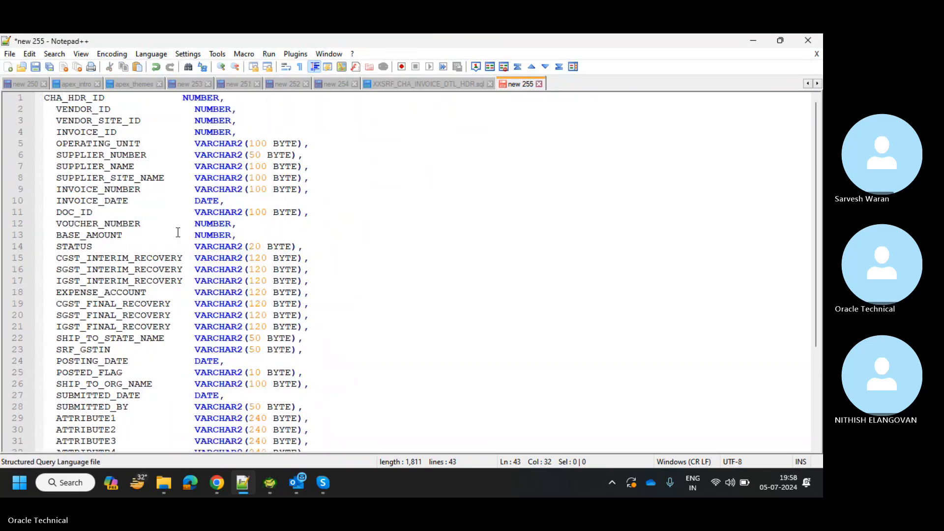
# Strip the datatype column from all 43 lines using a column block selection.
pyautogui.click(182, 98)
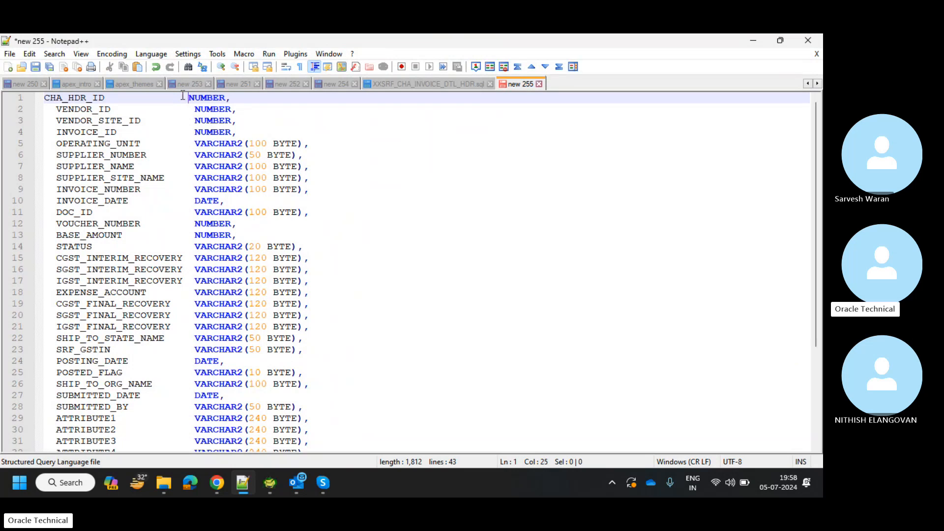
pyautogui.press('Tab')
pyautogui.press('Tab')
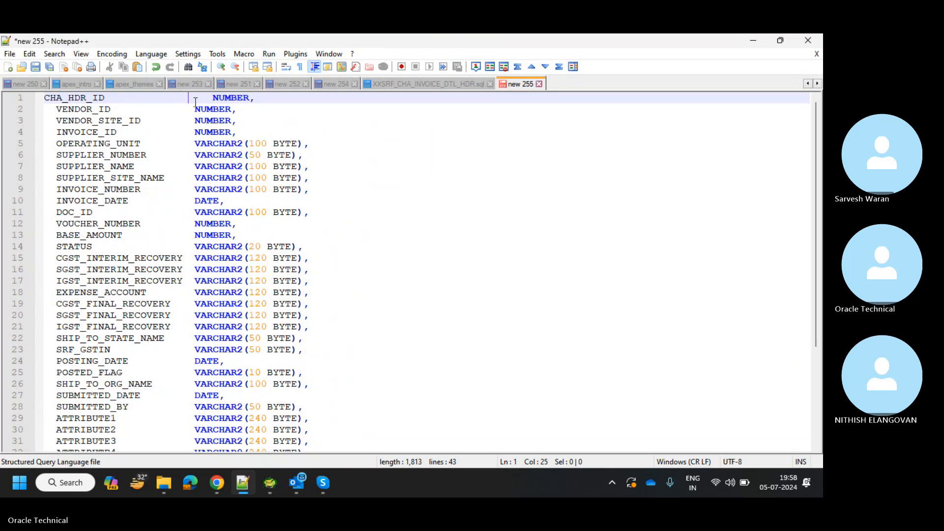
pyautogui.doubleClick(196, 99)
pyautogui.tripleClick(197, 99)
pyautogui.click(196, 98)
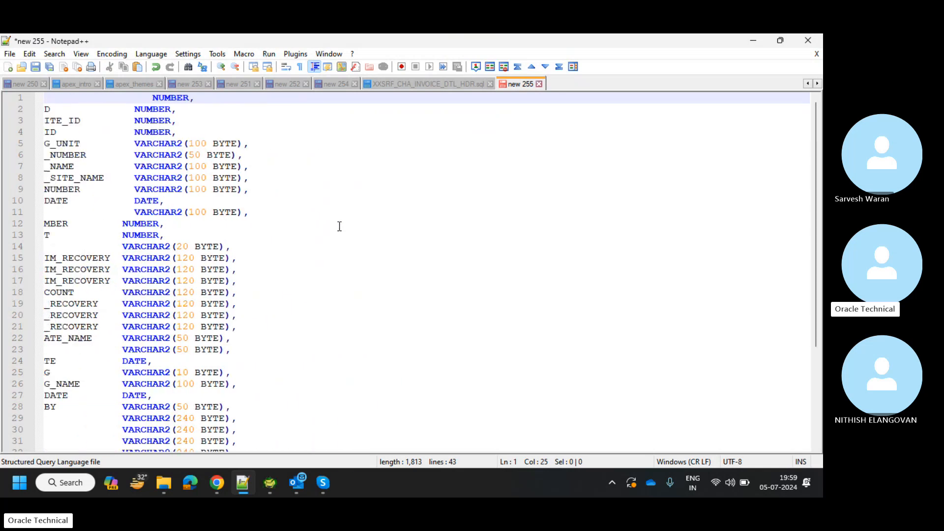
pyautogui.scroll(-3, 339, 226)
pyautogui.scroll(-1, 340, 226)
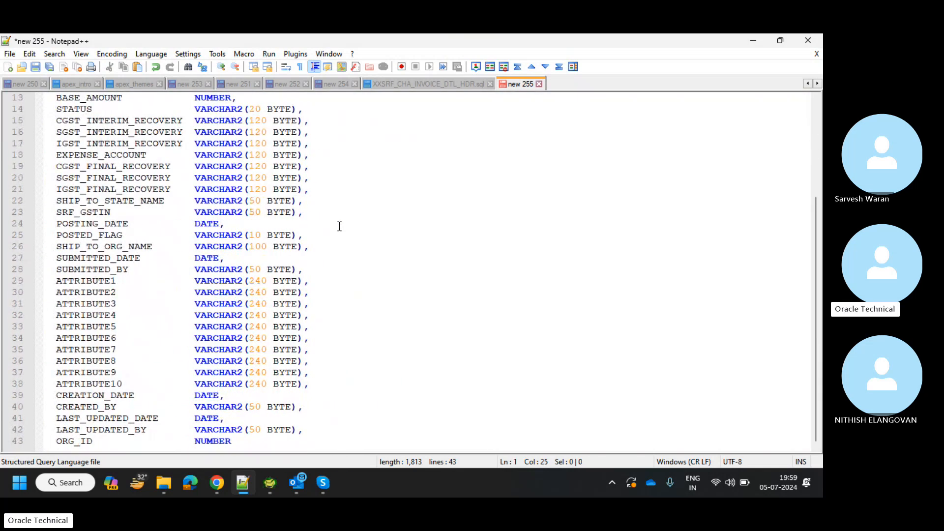
pyautogui.keyDown('alt'); pyautogui.keyDown('shift'); pyautogui.click(192, 437); pyautogui.keyUp('shift'); pyautogui.keyUp('alt')
pyautogui.press('Delete')
pyautogui.press('Delete')
pyautogui.press('Delete')
pyautogui.press('Delete')
pyautogui.press('Delete')
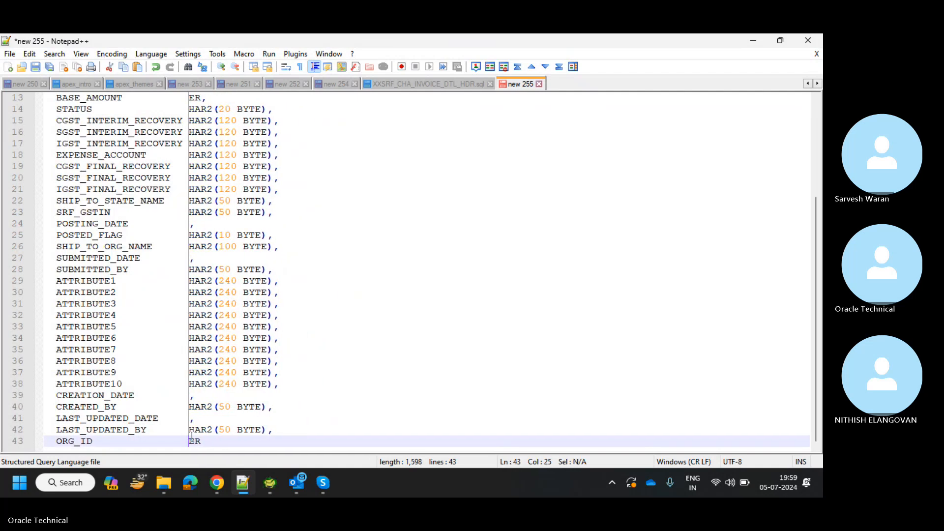
pyautogui.press('Delete')
pyautogui.press('Delete')
pyautogui.press('Delete')
pyautogui.press('Delete')
pyautogui.press('Delete')
pyautogui.press('Delete')
pyautogui.press('Delete')
pyautogui.press('Delete')
pyautogui.press('Delete')
pyautogui.press('Delete')
pyautogui.press('Delete')
pyautogui.press('Delete')
pyautogui.press('Delete')
pyautogui.press('Delete')
pyautogui.press('Delete')
pyautogui.scroll(4, 192, 437)
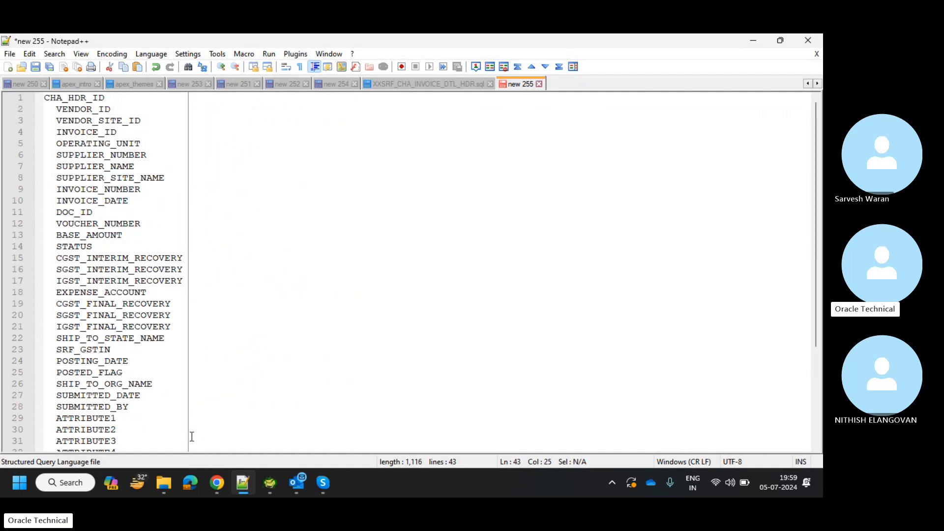
pyautogui.click(104, 282)
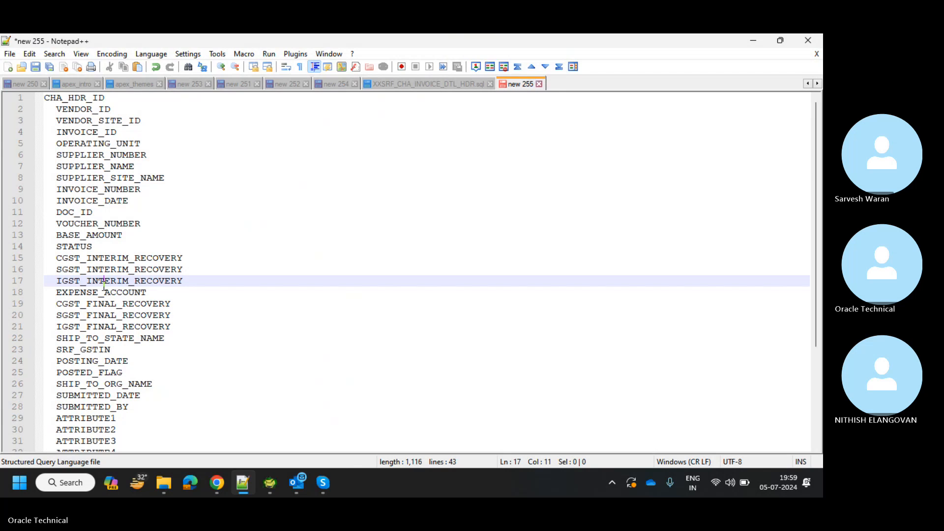
# Select the whole column list and remove one indent level from every line.
pyautogui.hotkey('ctrl', 'a')
pyautogui.write('T')
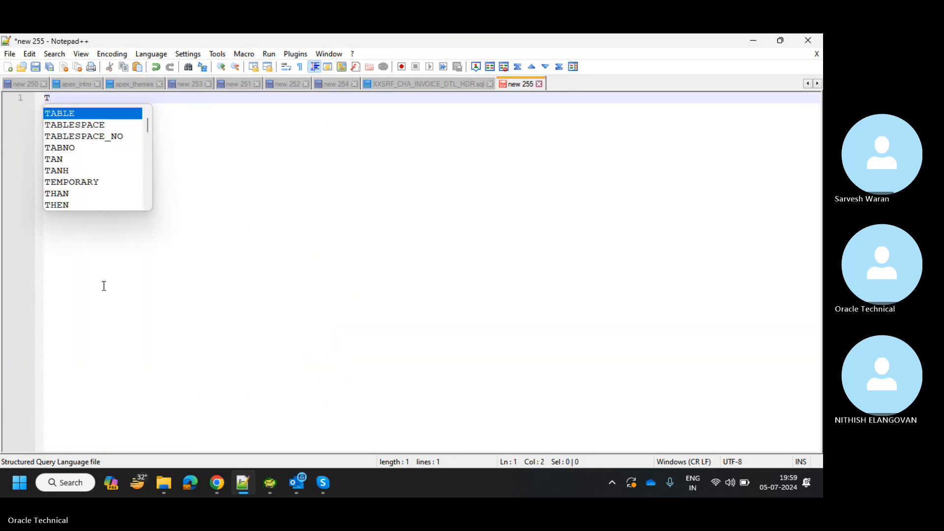
pyautogui.hotkey('ctrl', 'z')
pyautogui.click(395, 208)
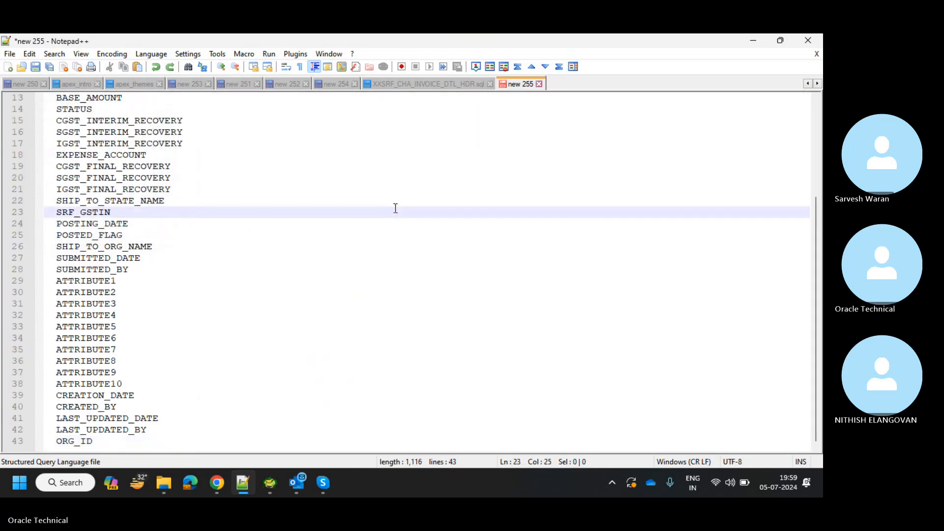
pyautogui.hotkey('ctrl', 'a')
pyautogui.hotkey('shift', 'Tab')
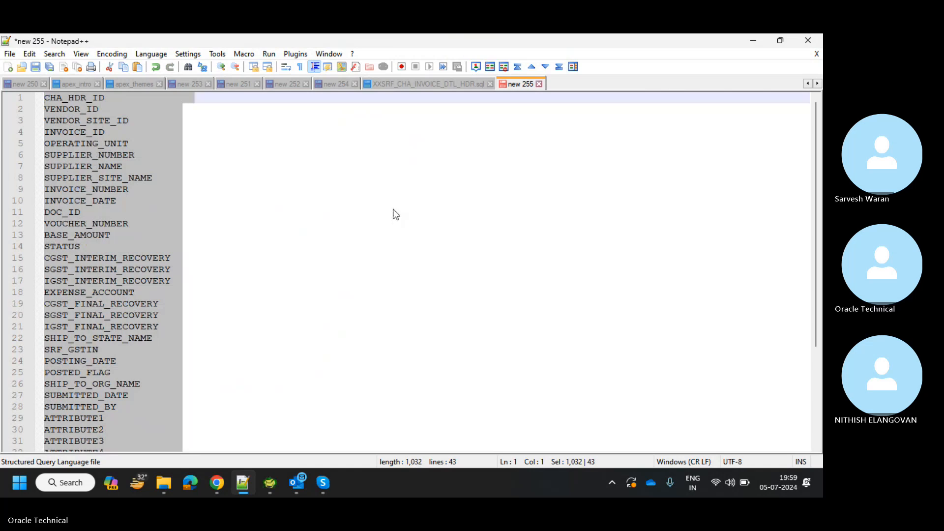
# Launch Excel, create a blank workbook, and paste the column names into column A.
pyautogui.click(87, 483)
pyautogui.write('exc')
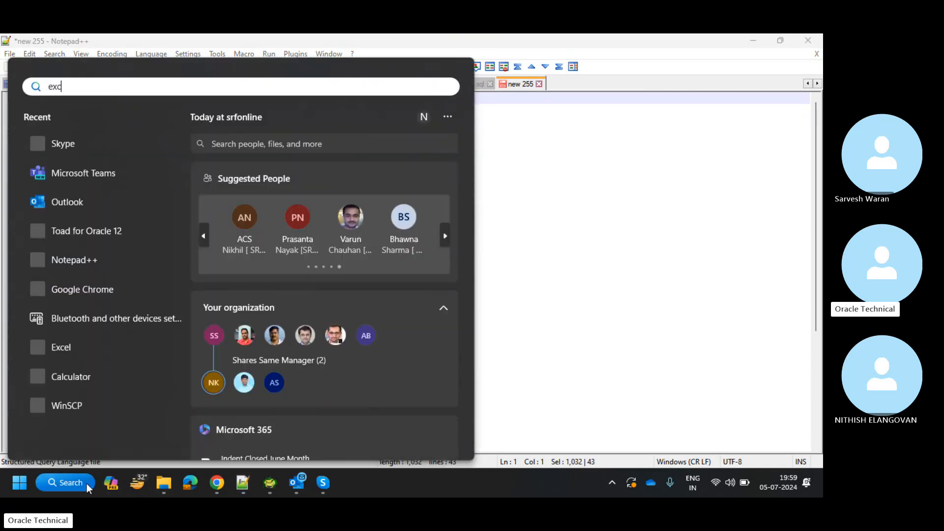
pyautogui.write('el')
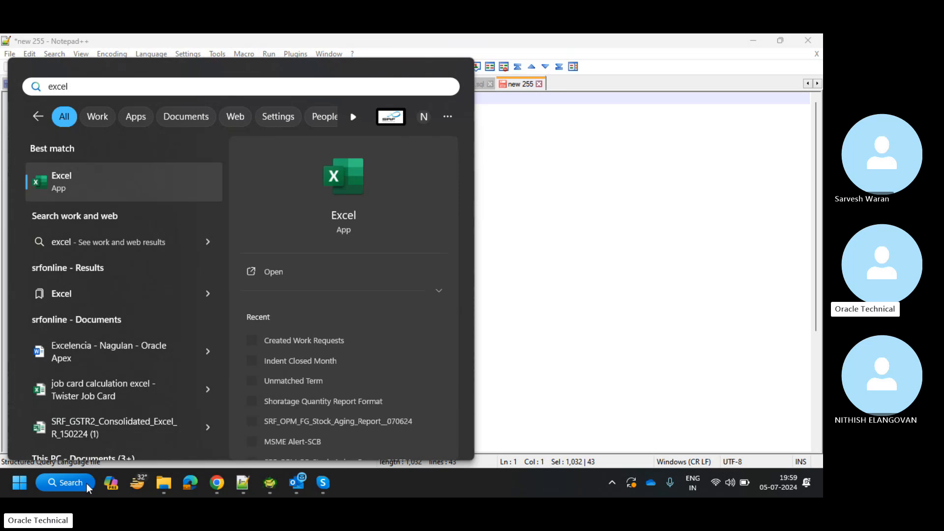
pyautogui.press('Return')
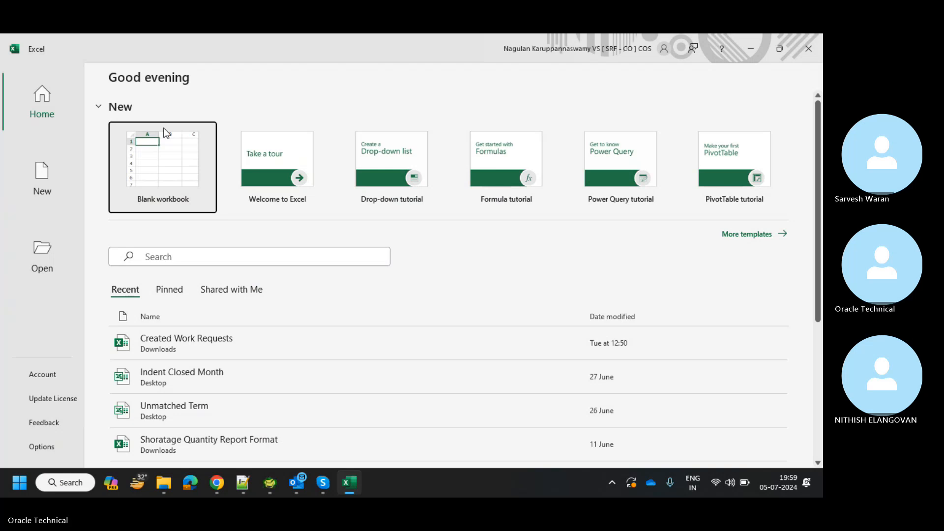
pyautogui.click(167, 151)
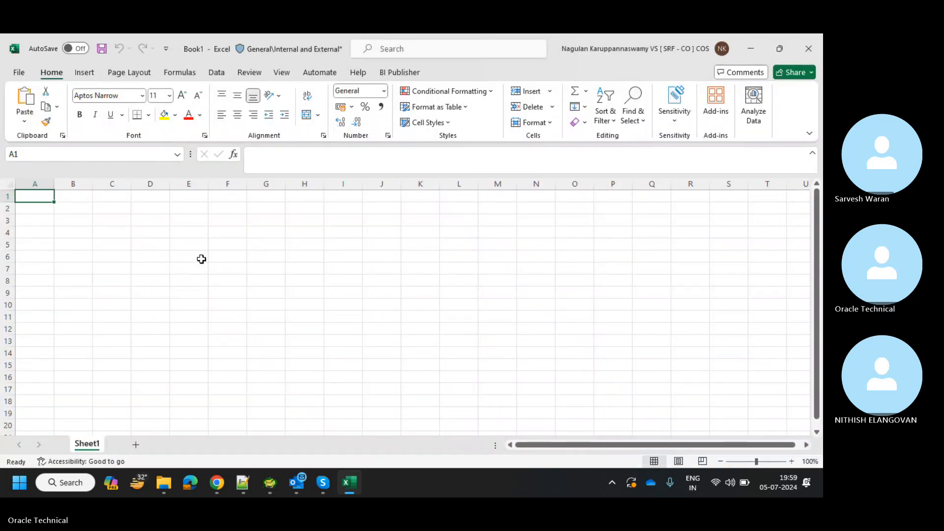
pyautogui.hotkey('ctrl', 'v')
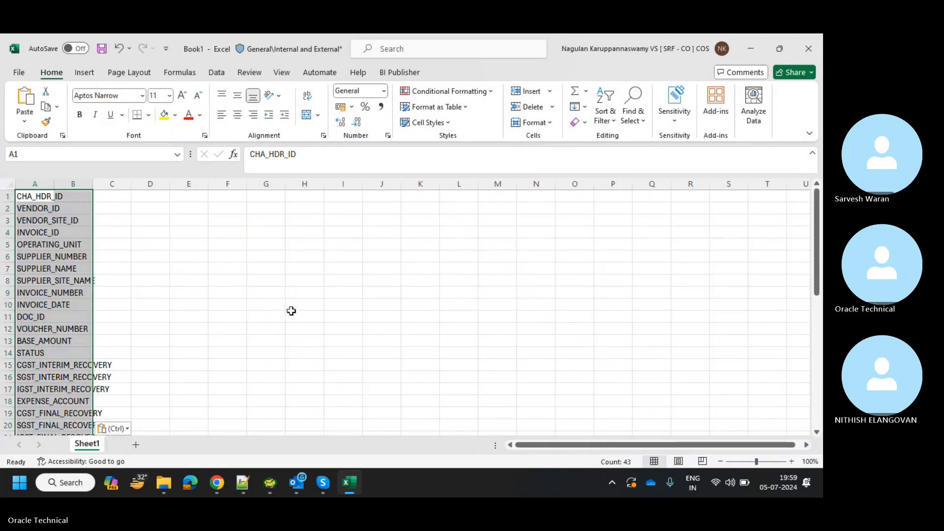
# Widen column A to fit the longest pasted field name.
pyautogui.doubleClick(56, 183)
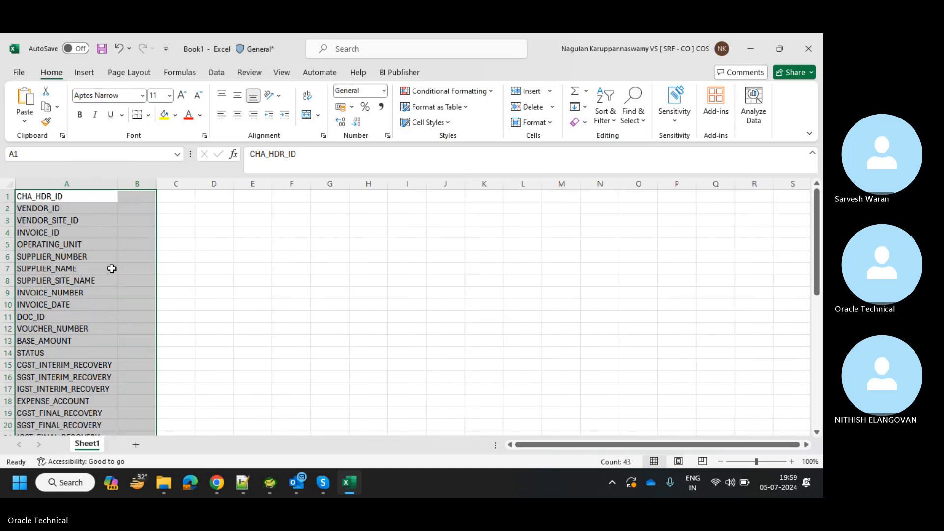
pyautogui.scroll(-13, 106, 327)
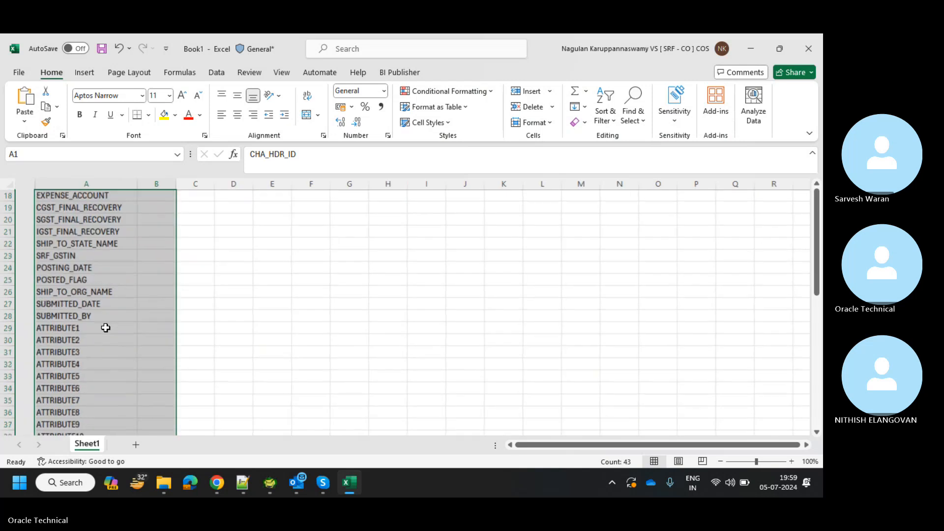
pyautogui.scroll(2, 106, 328)
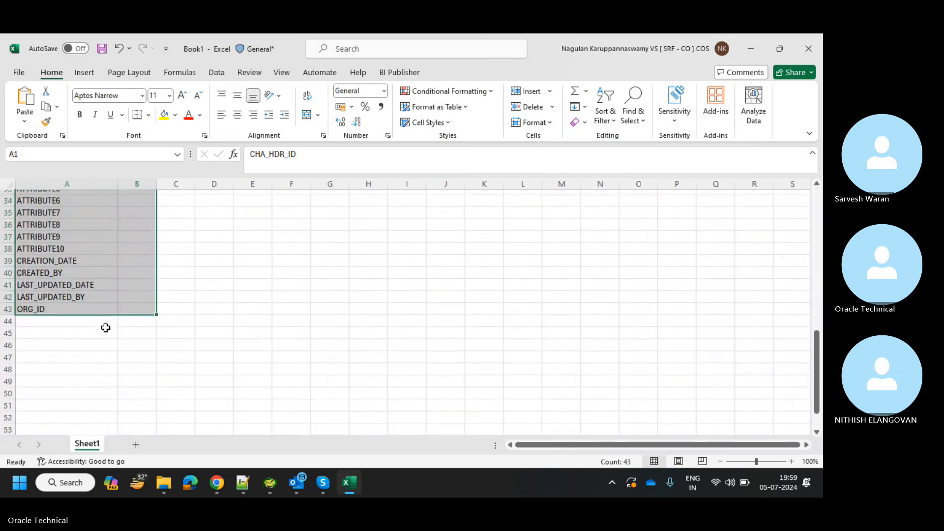
pyautogui.click(185, 306)
pyautogui.hotkey('ctrl', 'z')
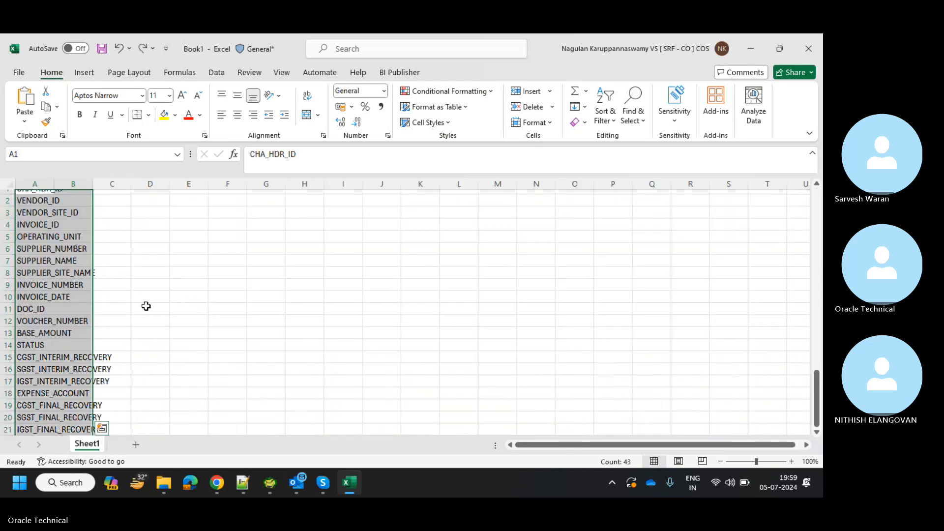
pyautogui.scroll(-11, 114, 422)
pyautogui.scroll(1, 114, 422)
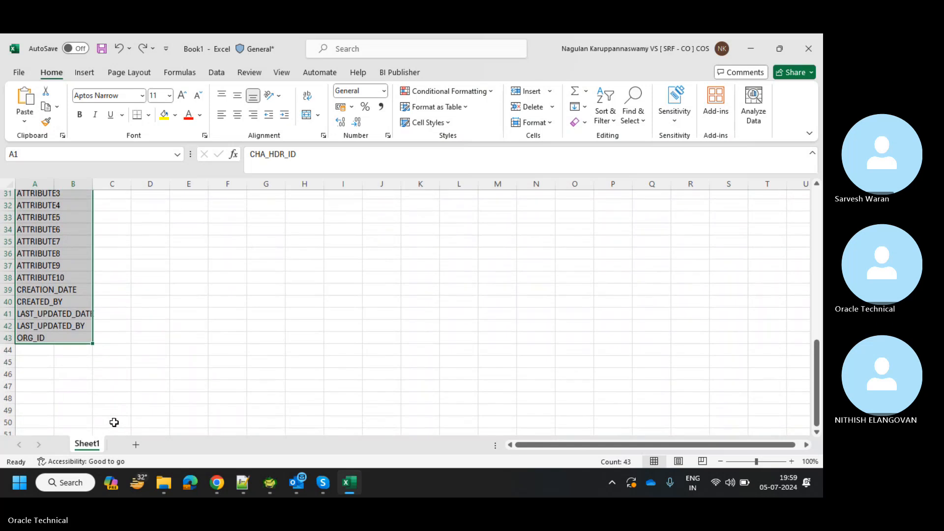
pyautogui.click(101, 353)
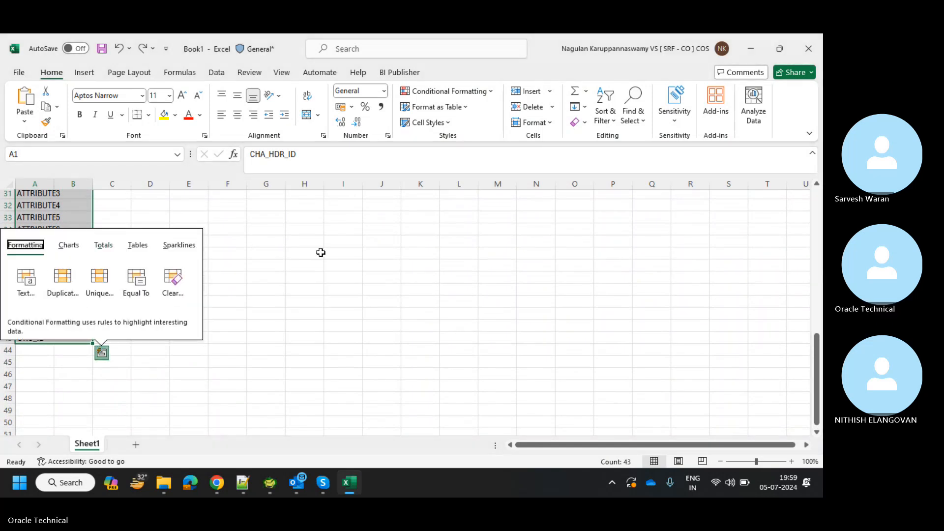
pyautogui.click(308, 277)
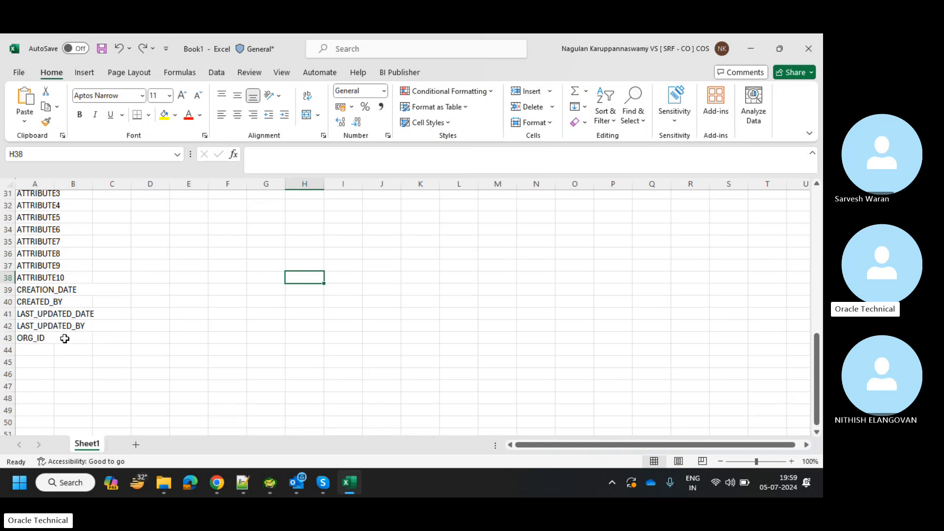
pyautogui.scroll(10, 64, 338)
pyautogui.moveTo(89, 188); pyautogui.dragTo(89, 188)
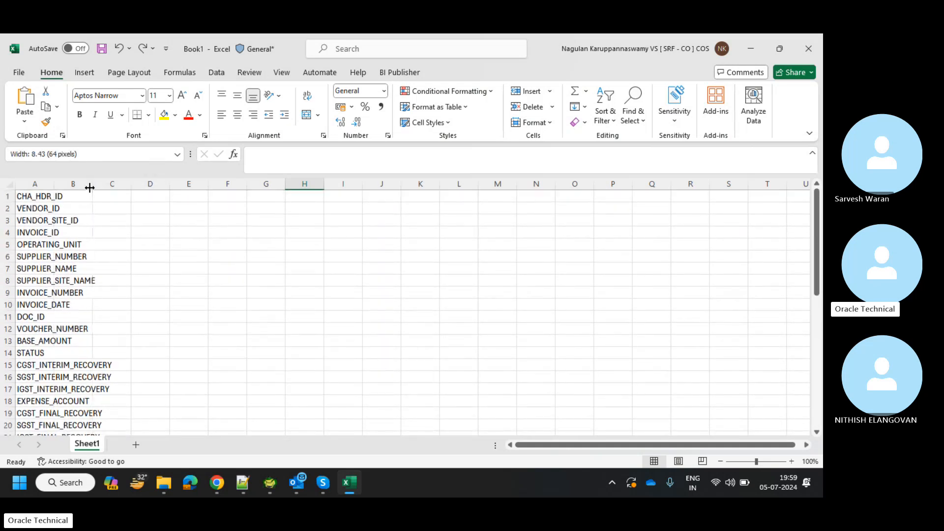
pyautogui.doubleClick(54, 187)
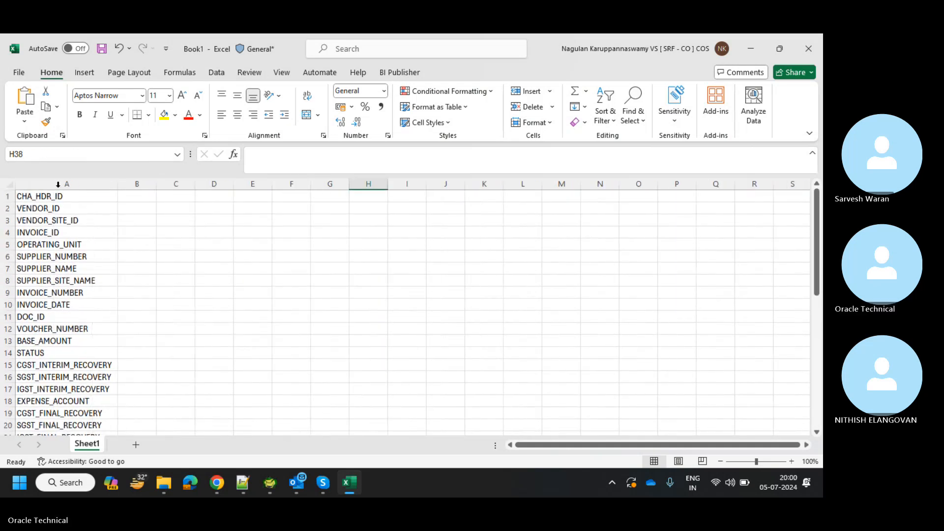
pyautogui.click(58, 184)
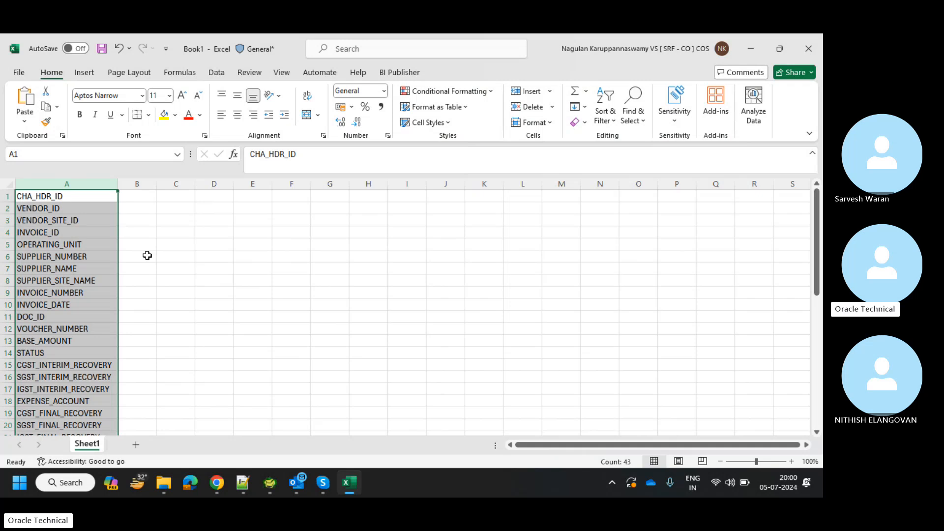
# Review the field names, then undo the paste so column A is empty.
pyautogui.rightClick(60, 252)
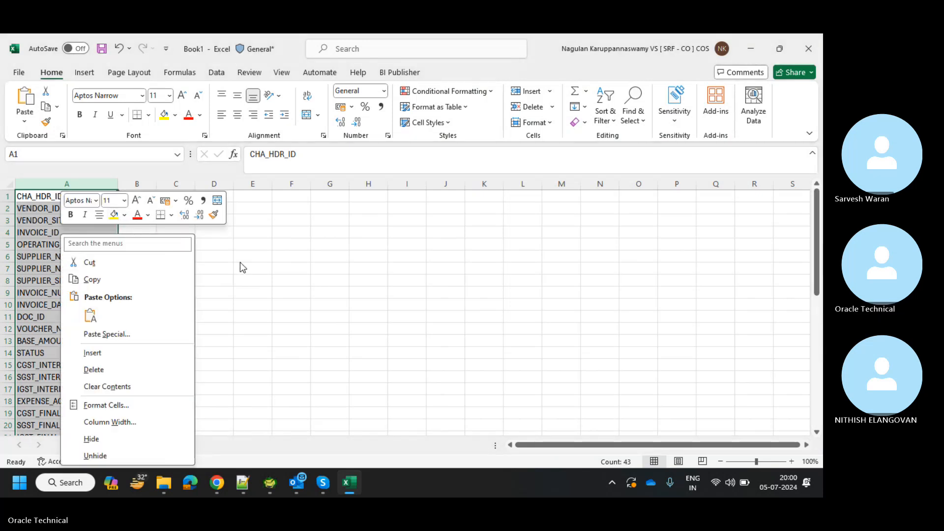
pyautogui.click(91, 317)
pyautogui.press('Escape')
pyautogui.scroll(-4, 118, 357)
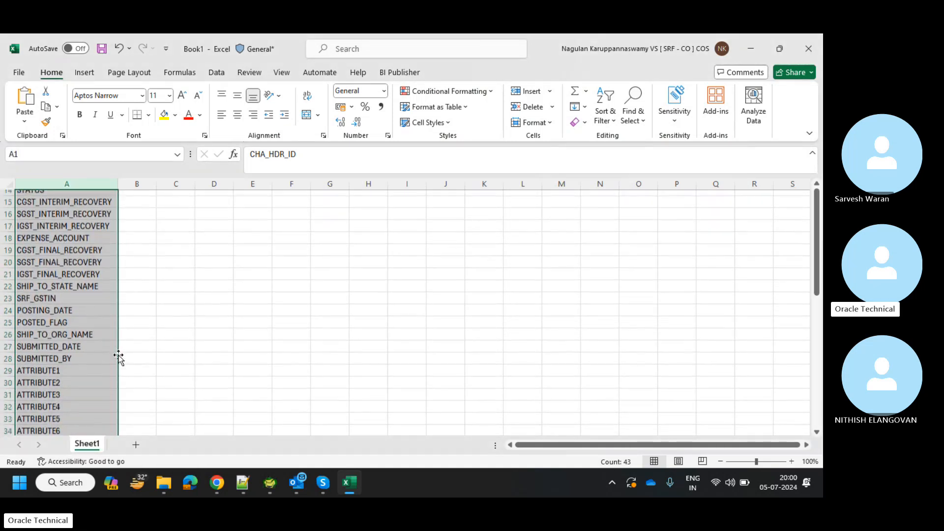
pyautogui.scroll(-10, 118, 357)
pyautogui.scroll(7, 120, 359)
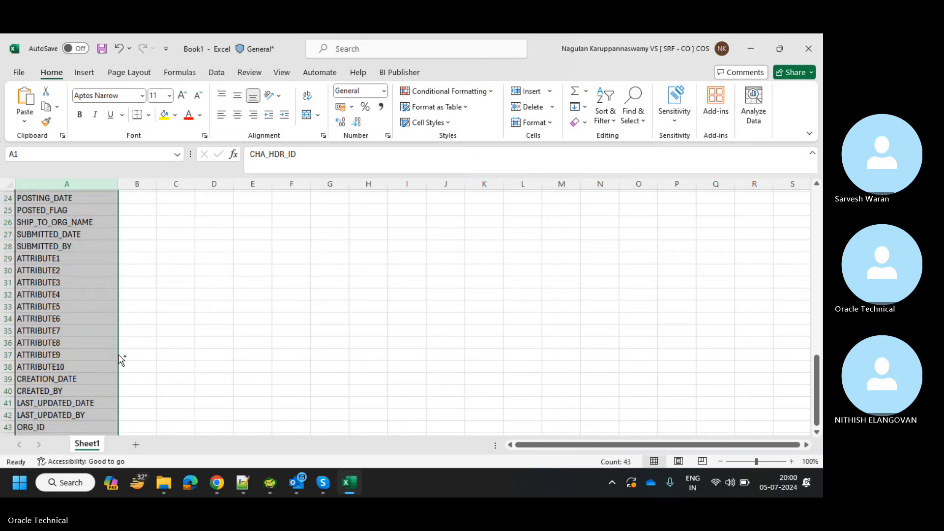
pyautogui.hotkey('ctrl', 'z')
pyautogui.hotkey('ctrl', 'z')
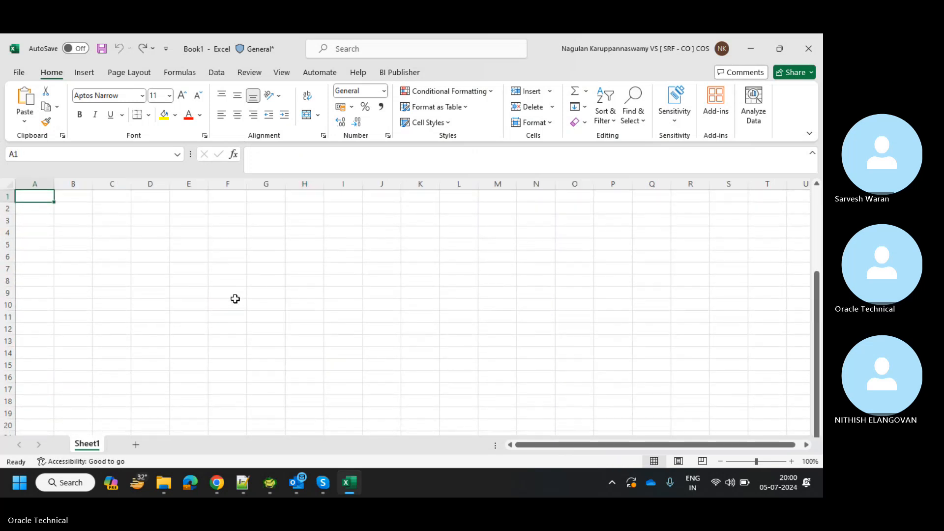
# Paste the names into column A again, close the Text Import Wizard, and autofit the column.
pyautogui.hotkey('ctrl', 'v')
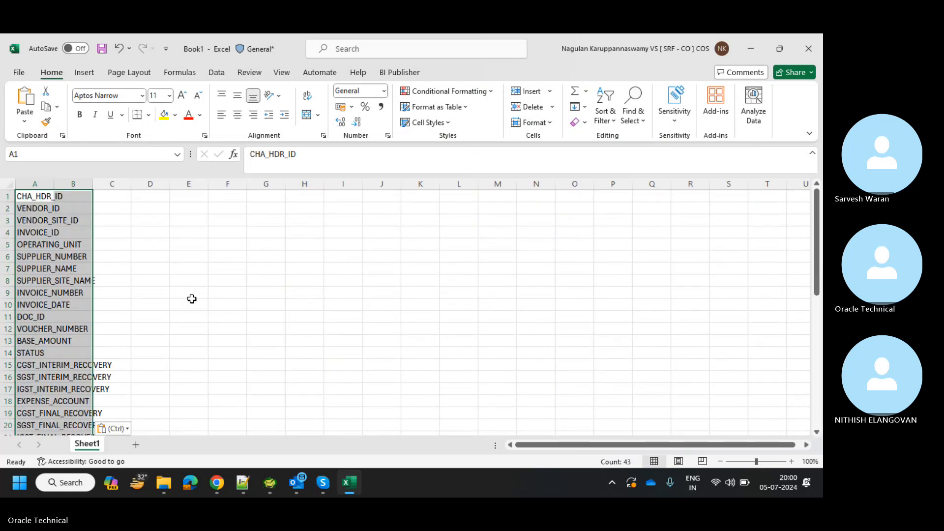
pyautogui.click(121, 429)
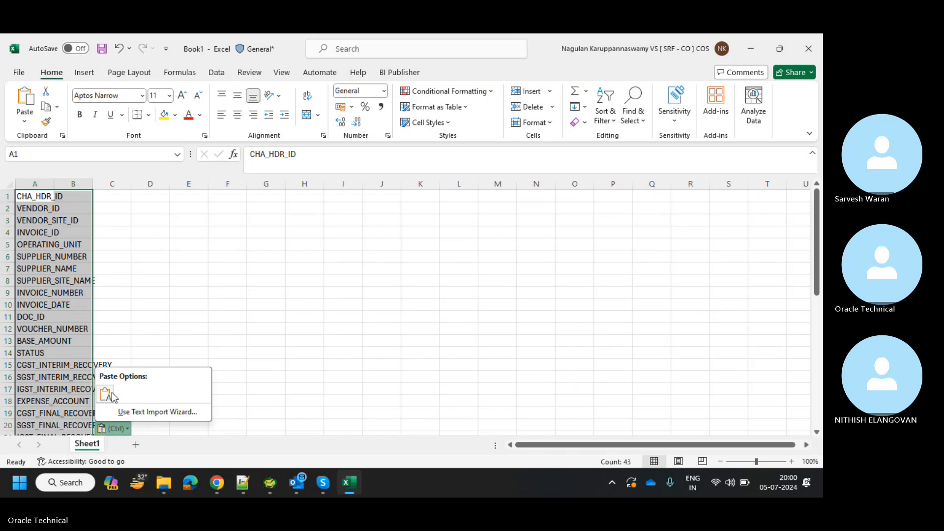
pyautogui.click(133, 412)
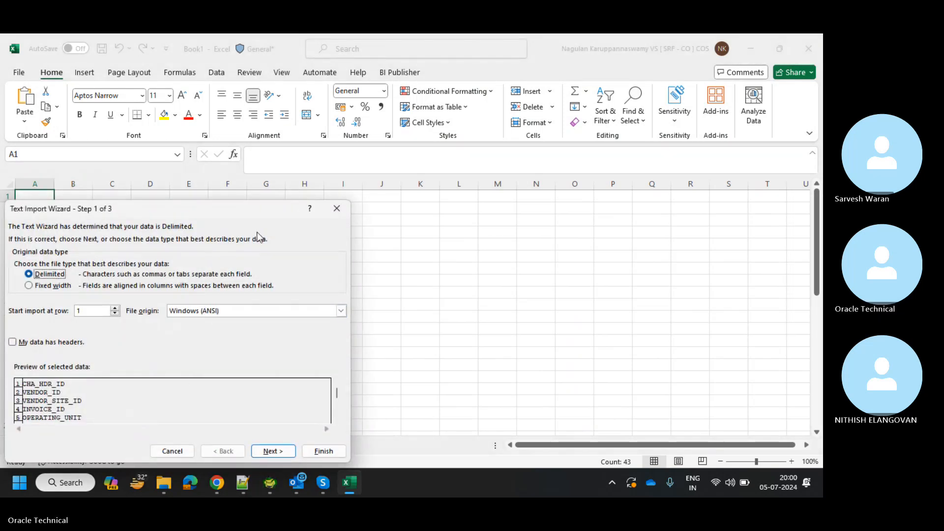
pyautogui.click(336, 209)
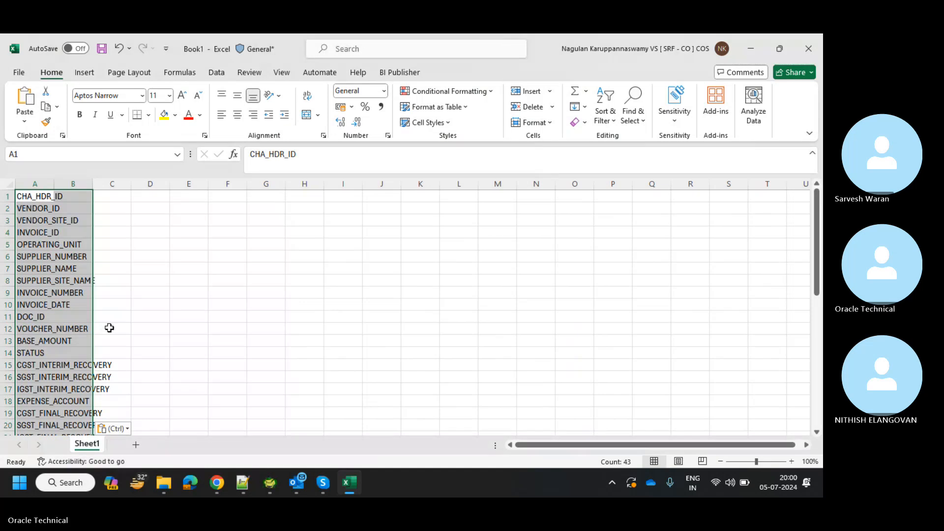
pyautogui.click(107, 253)
pyautogui.moveTo(55, 183); pyautogui.dragTo(55, 181)
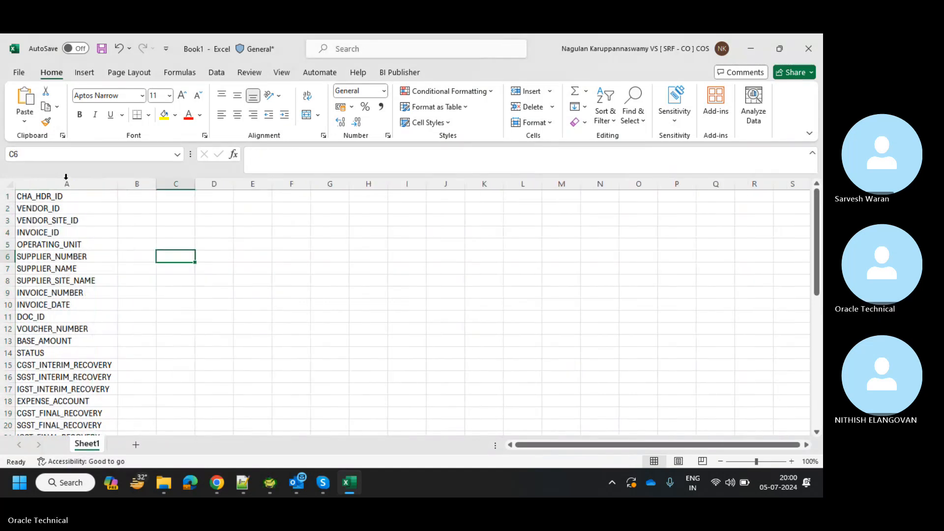
pyautogui.doubleClick(55, 183)
# Copy the first eight names, A1:A8, into E6:E13.
pyautogui.click(68, 197)
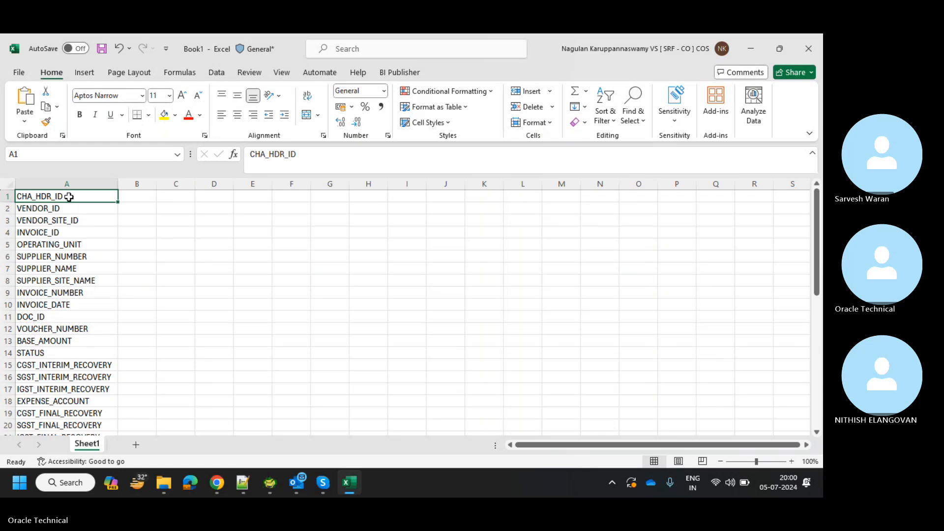
pyautogui.hotkey('shift', 'Down')
pyautogui.hotkey('shift', 'Down')
pyautogui.hotkey('shift', 'Down')
pyautogui.hotkey('shift', 'Down')
pyautogui.hotkey('shift', 'Down')
pyautogui.hotkey('shift', 'Down')
pyautogui.hotkey('shift', 'Down')
pyautogui.hotkey('ctrl', 'c')
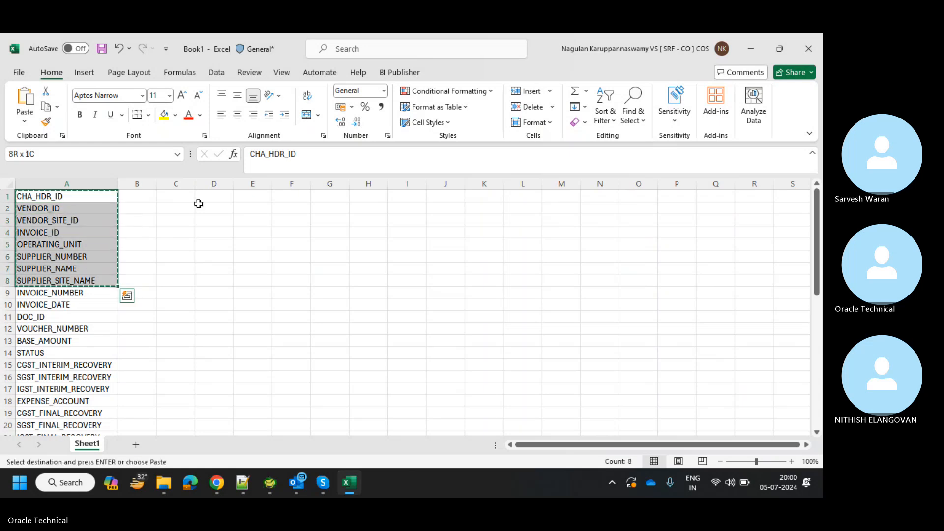
pyautogui.click(256, 256)
pyautogui.hotkey('ctrl', 'v')
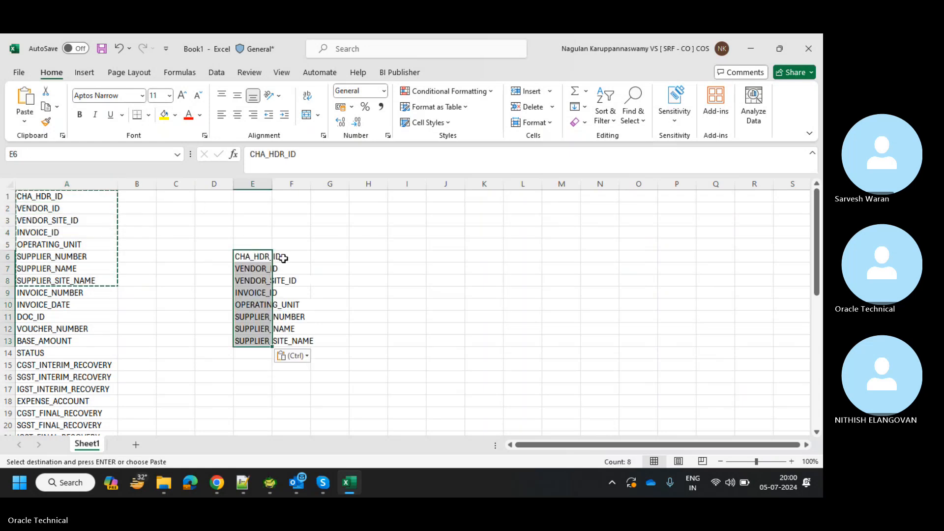
pyautogui.click(298, 364)
pyautogui.click(299, 359)
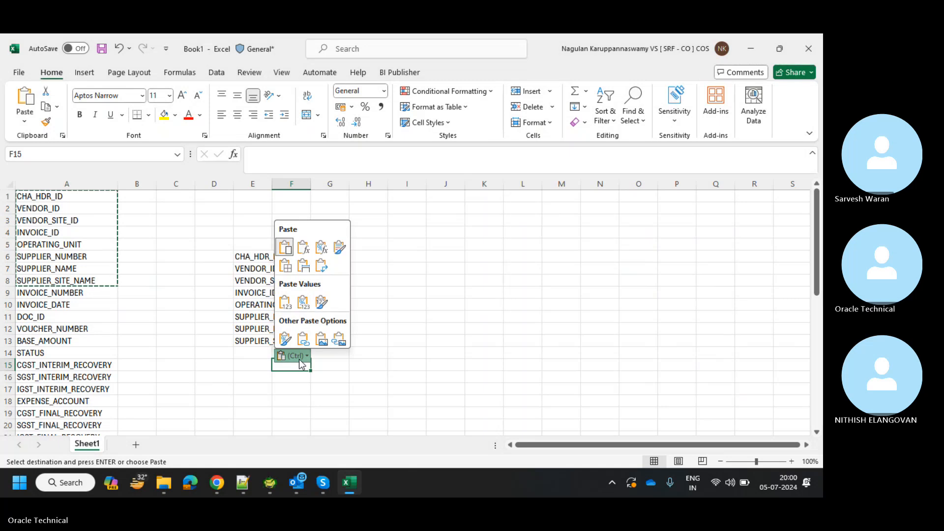
pyautogui.click(370, 337)
# Select the name list and trial-paste at J1, then undo that paste.
pyautogui.click(116, 304)
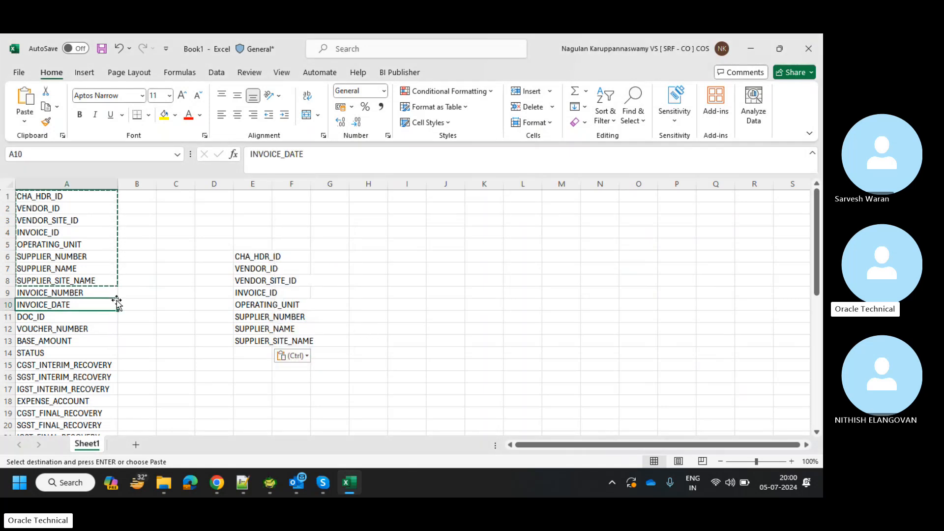
pyautogui.click(73, 197)
pyautogui.hotkey('shift', 'Down')
pyautogui.hotkey('shift', 'Down')
pyautogui.hotkey('shift', 'Down')
pyautogui.hotkey('shift', 'Down')
pyautogui.hotkey('shift', 'Down')
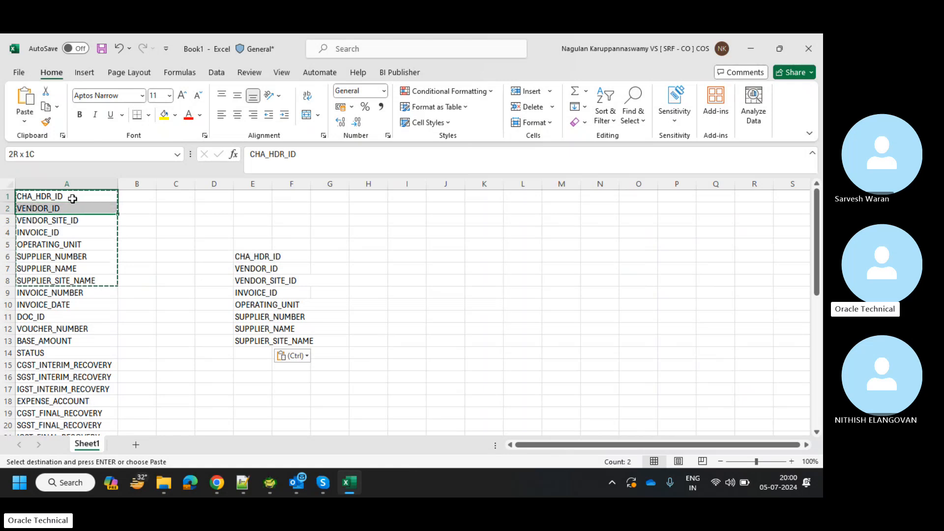
pyautogui.hotkey('shift', 'Down')
pyautogui.hotkey('shift', 'Down')
pyautogui.hotkey('shift', 'Down')
pyautogui.hotkey('shift', 'Down')
pyautogui.hotkey('shift', 'Down')
pyautogui.hotkey('shift', 'Down')
pyautogui.hotkey('shift', 'Down')
pyautogui.hotkey('shift', 'Down')
pyautogui.hotkey('shift', 'Down')
pyautogui.hotkey('shift', 'Down')
pyautogui.hotkey('shift', 'Down')
pyautogui.hotkey('shift', 'Down')
pyautogui.hotkey('shift', 'Down')
pyautogui.hotkey('shift', 'Down')
pyautogui.hotkey('shift', 'Down')
pyautogui.hotkey('shift', 'Down')
pyautogui.hotkey('shift', 'Down')
pyautogui.hotkey('shift', 'Down')
pyautogui.hotkey('shift', 'Down')
pyautogui.hotkey('shift', 'Down')
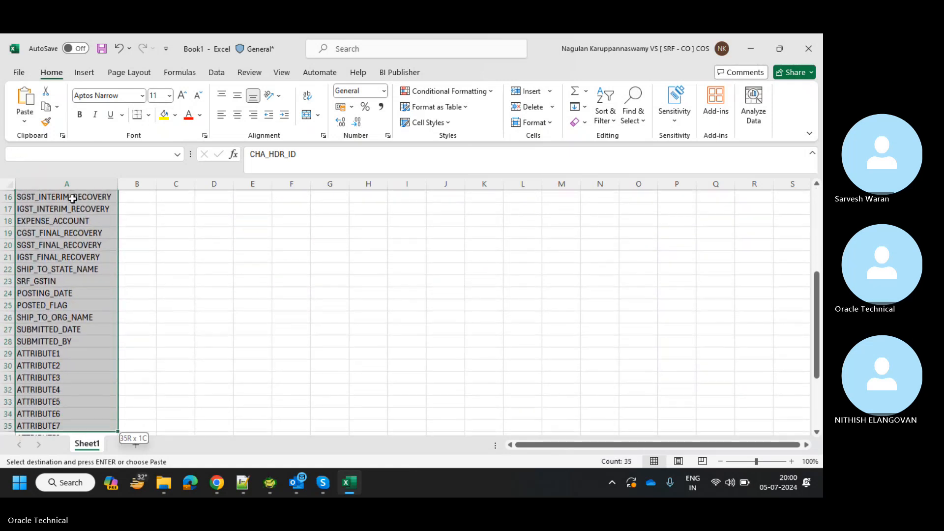
pyautogui.hotkey('ctrl', 'q')
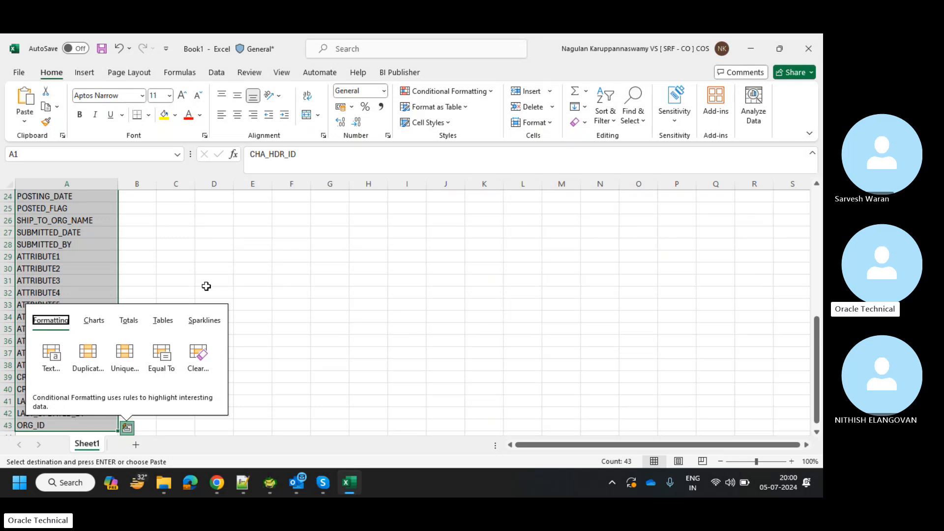
pyautogui.click(317, 303)
pyautogui.scroll(8, 317, 301)
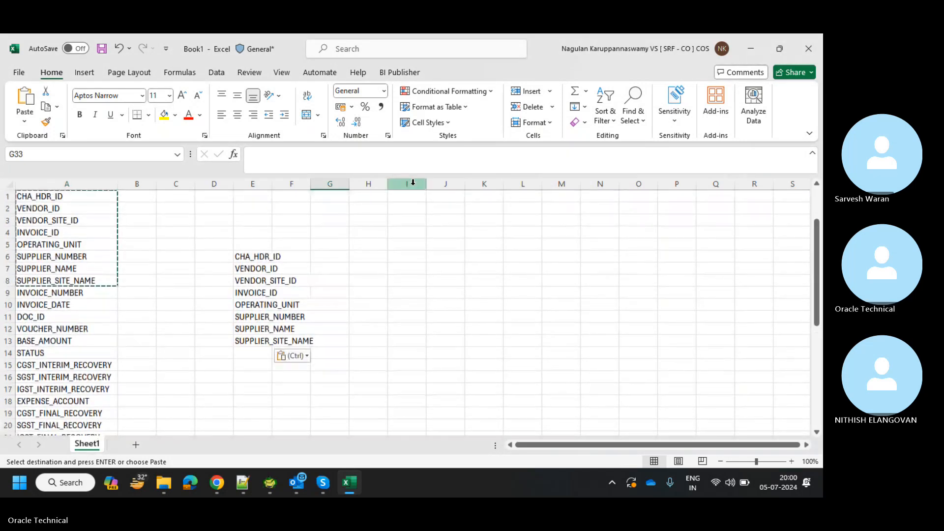
pyautogui.click(456, 199)
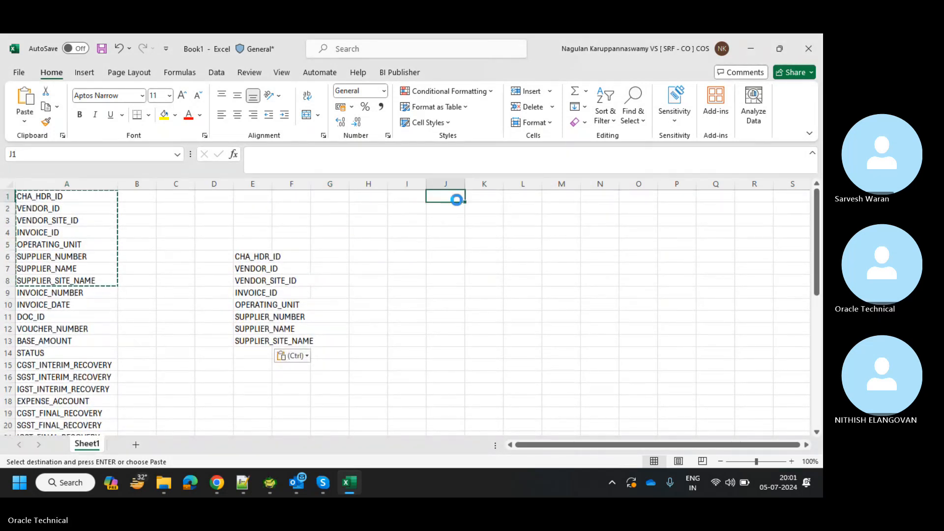
pyautogui.hotkey('ctrl', 'v')
pyautogui.hotkey('ctrl', 'z')
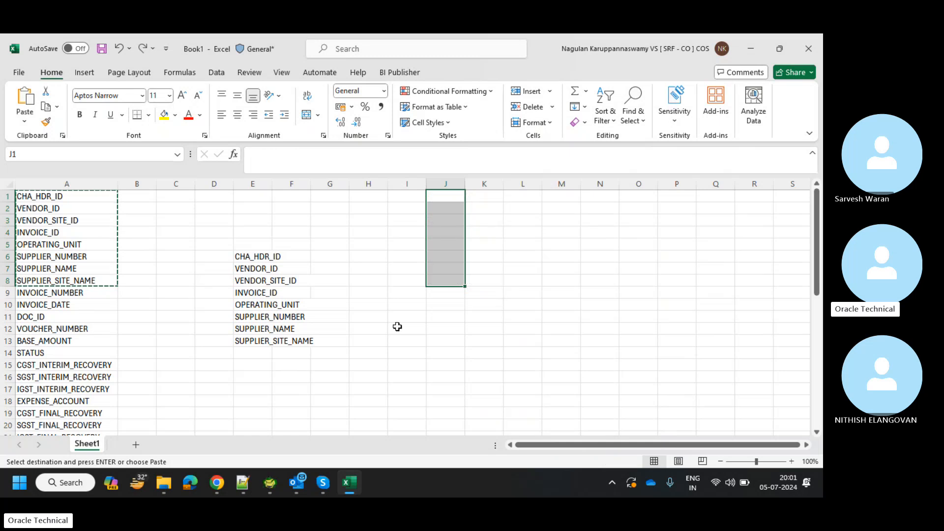
# Select all 43 names from A1 down to ORG_ID and copy them.
pyautogui.click(211, 256)
pyautogui.click(57, 197)
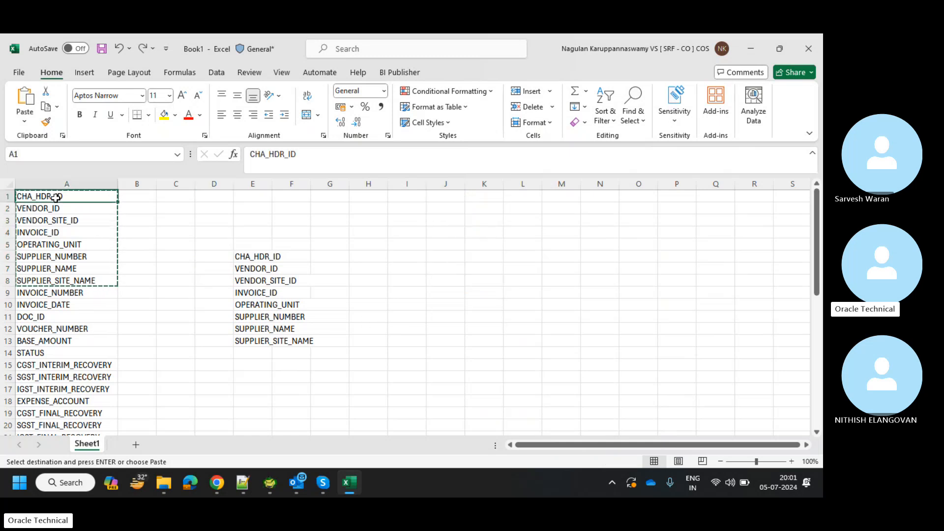
pyautogui.hotkey('ctrl', 'shift', 'Down')
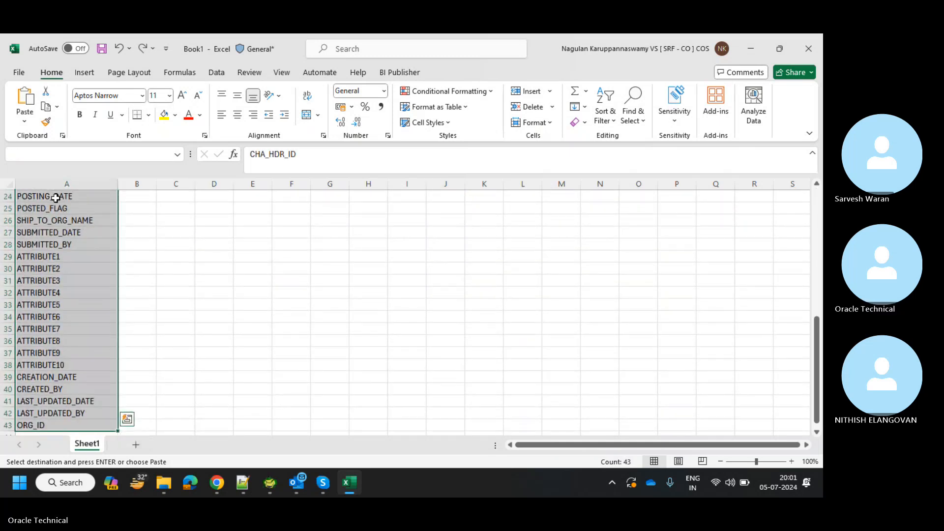
pyautogui.rightClick(56, 197)
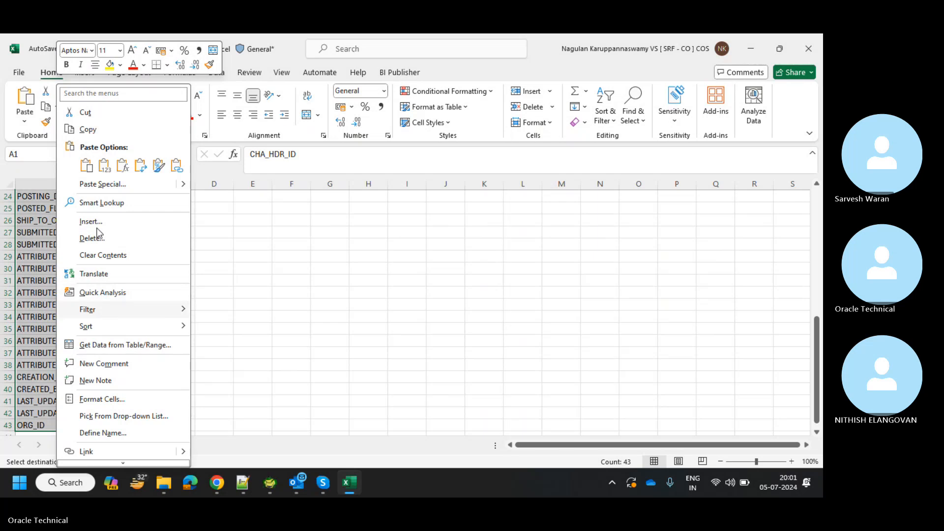
pyautogui.click(87, 129)
pyautogui.scroll(8, 382, 274)
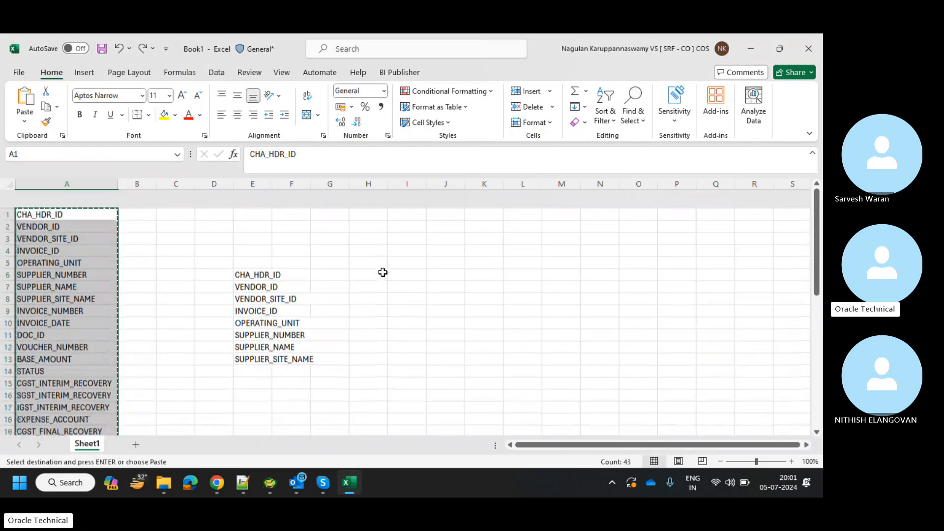
# Paste the 43 names at I2, transposed across row 2.
pyautogui.click(417, 208)
pyautogui.hotkey('ctrl', 'v')
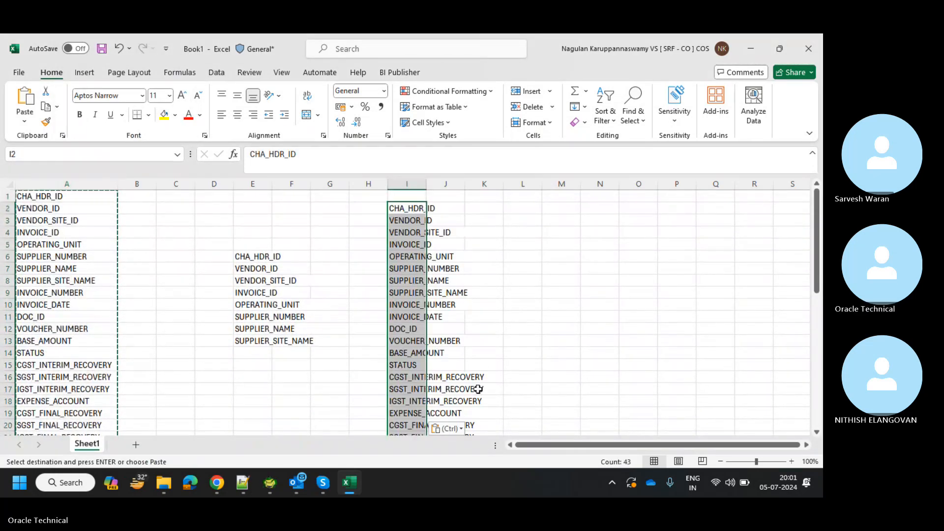
pyautogui.click(450, 429)
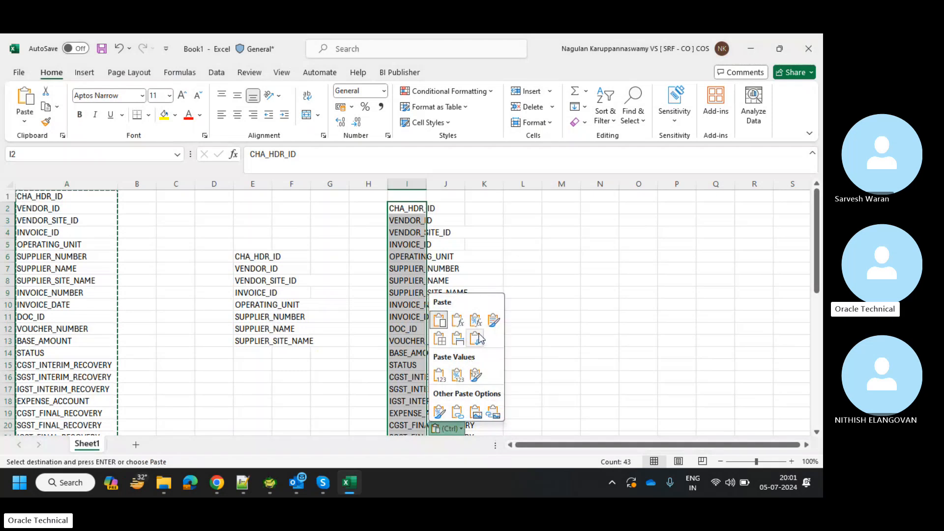
pyautogui.click(477, 338)
pyautogui.click(455, 319)
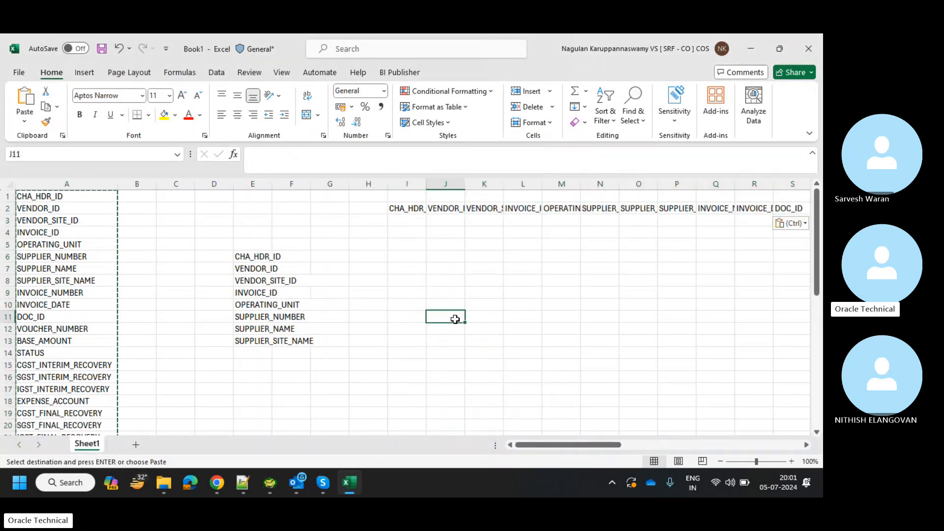
# Select the block A1:G43 holding the vertical lists and bring up the Delete options.
pyautogui.click(26, 183)
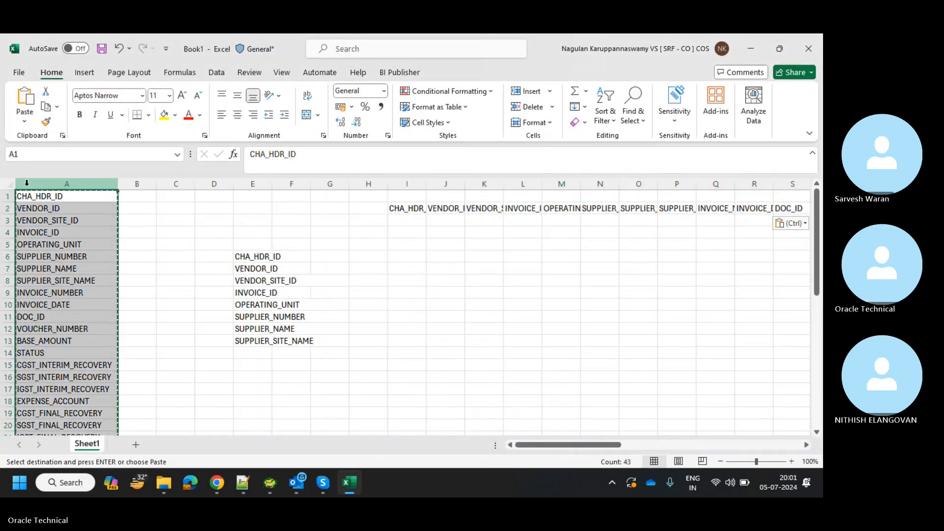
pyautogui.hotkey('ctrl', 'a')
pyautogui.click(26, 183)
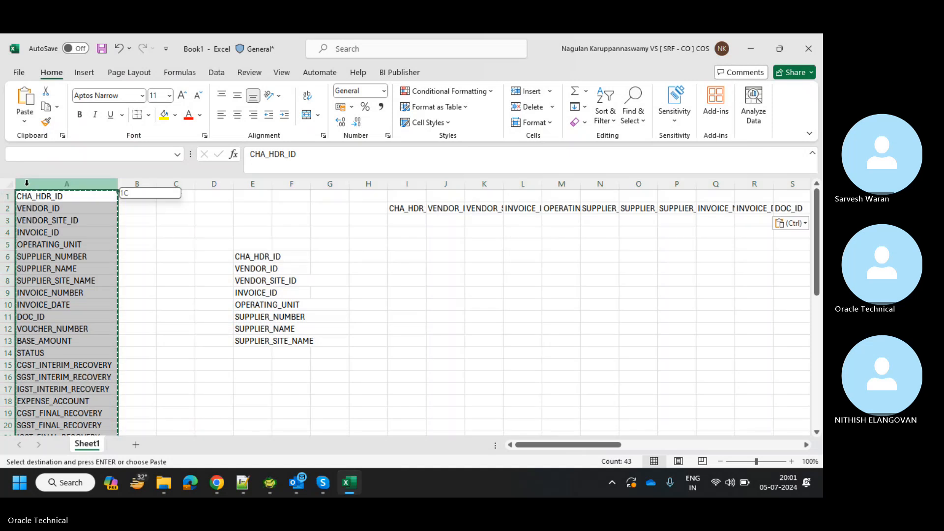
pyautogui.hotkey('ctrl', 'Right')
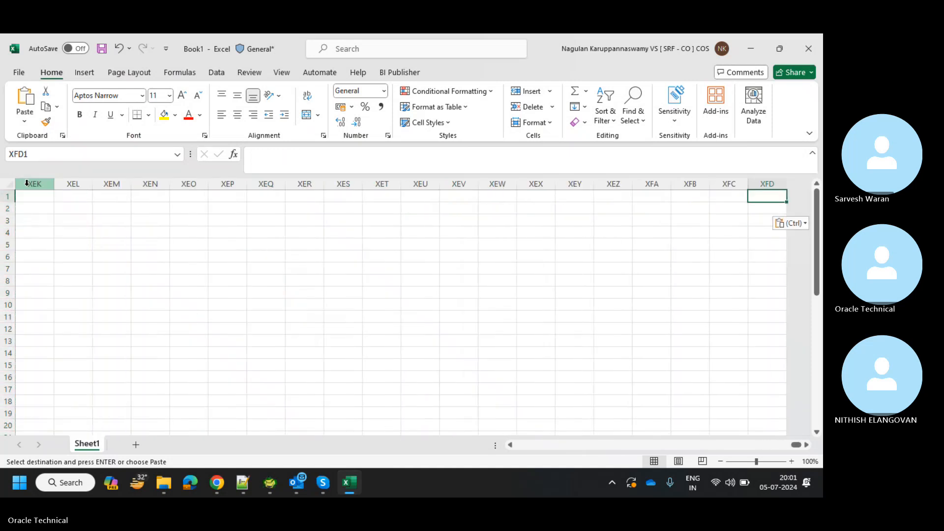
pyautogui.hotkey('ctrl', 'Left')
pyautogui.hotkey('shift', 'Right')
pyautogui.hotkey('shift', 'Right')
pyautogui.hotkey('shift', 'Right')
pyautogui.hotkey('shift', 'Right')
pyautogui.hotkey('shift', 'Right')
pyautogui.hotkey('shift', 'Right')
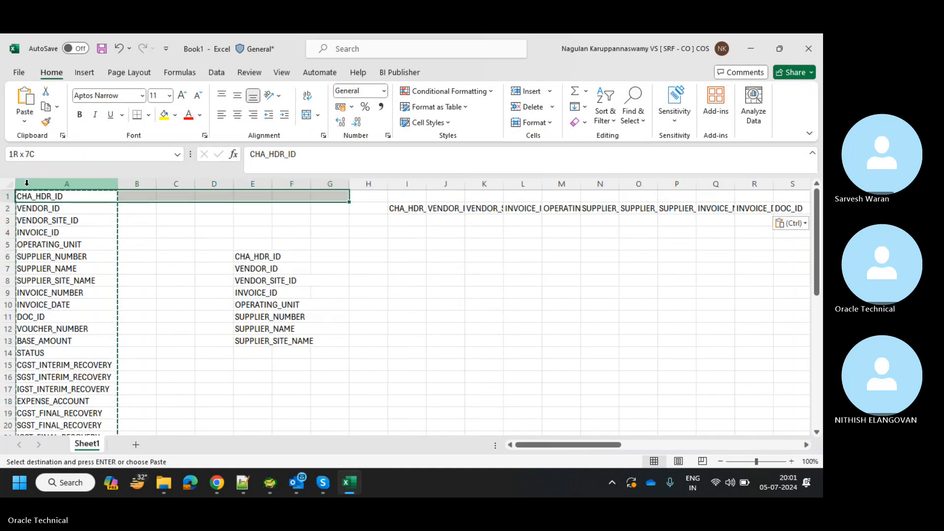
pyautogui.hotkey('ctrl', 'shift', 'Down')
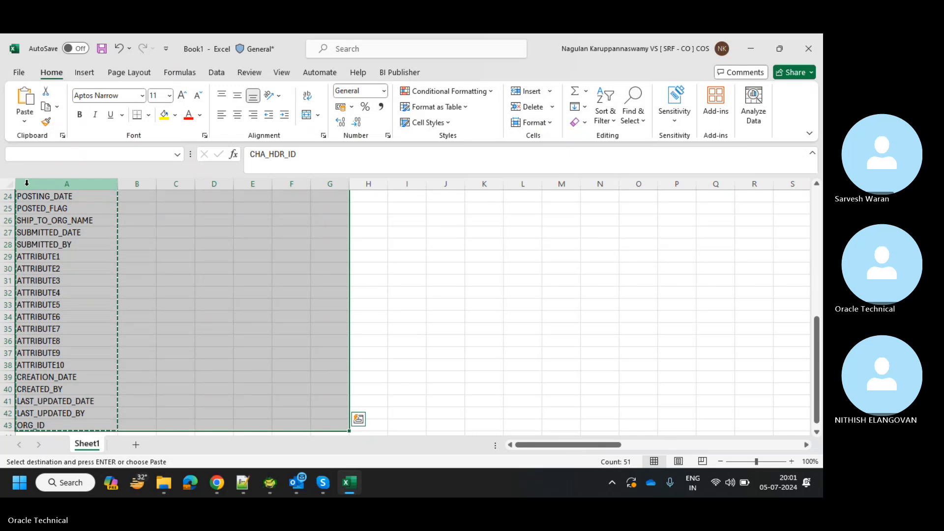
pyautogui.scroll(8, 26, 183)
pyautogui.hotkey('ctrl', '-')
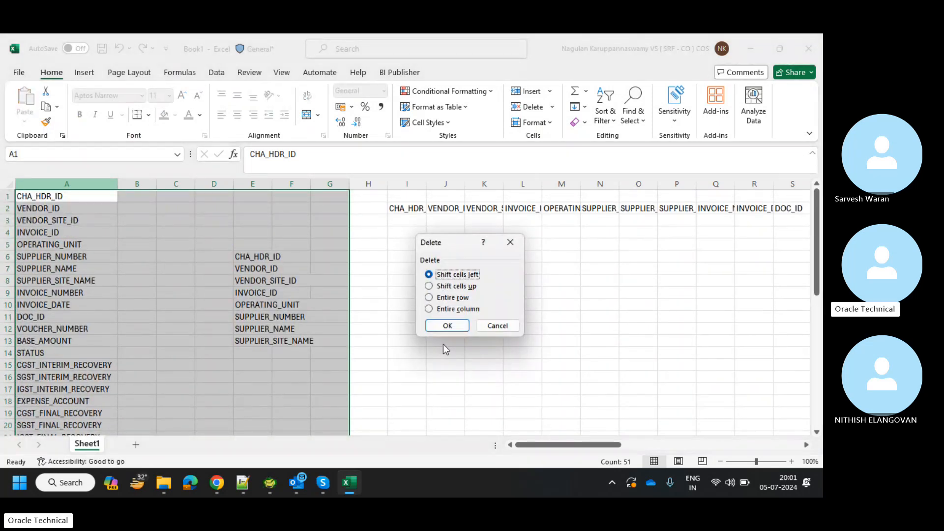
# Delete entire columns A through G, after undoing a mistaken row deletion.
pyautogui.click(456, 298)
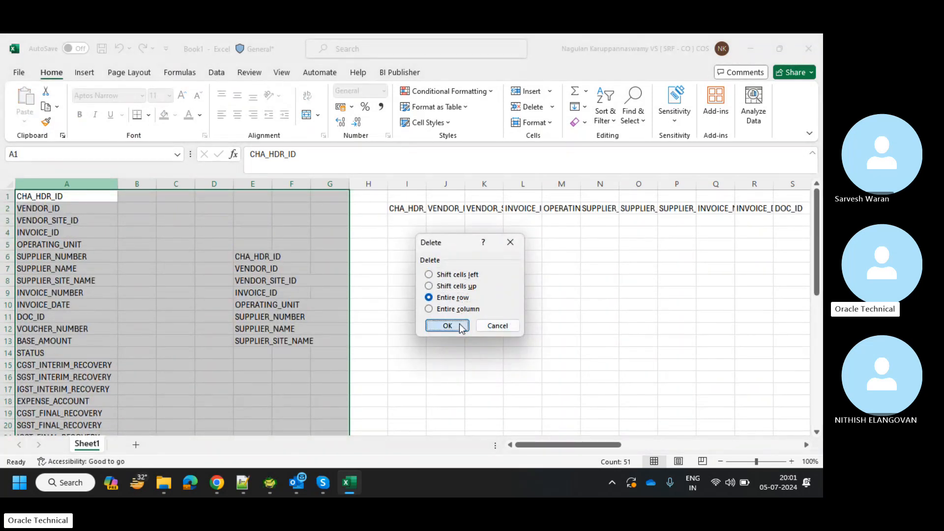
pyautogui.click(447, 325)
pyautogui.hotkey('ctrl', 'z')
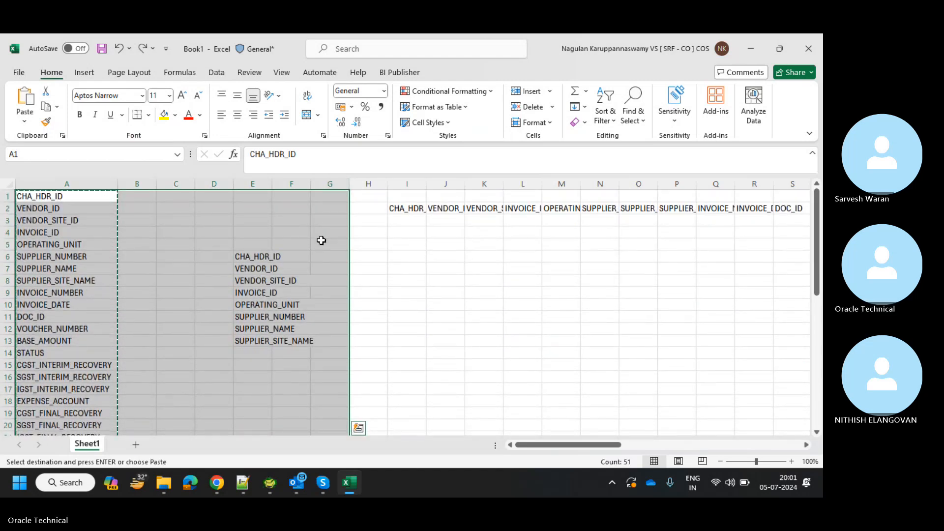
pyautogui.hotkey('ctrl', '-')
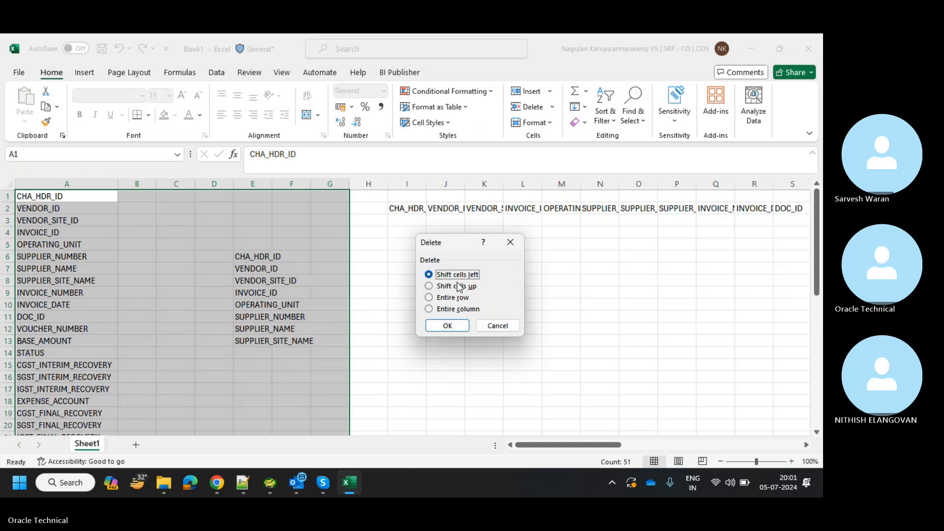
pyautogui.click(459, 310)
pyautogui.click(457, 321)
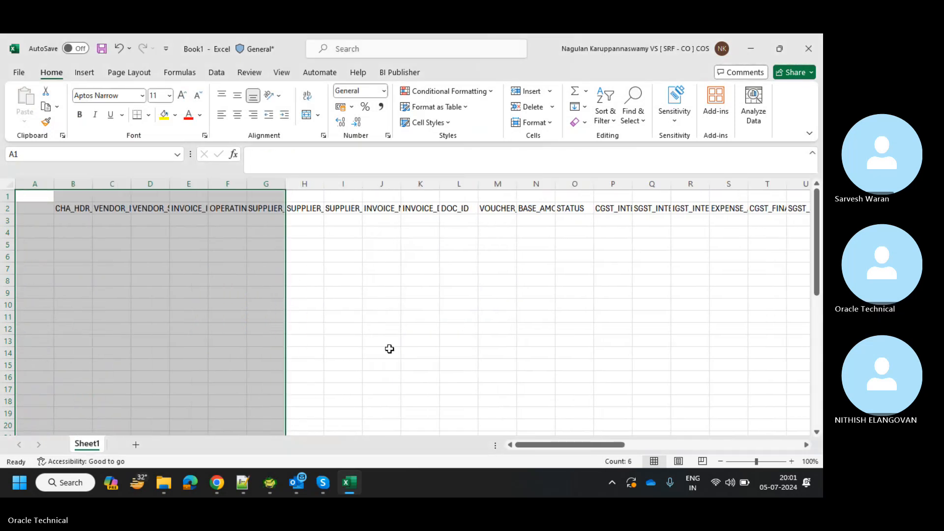
# Delete the empty column A and empty row 1 so the headers start at A1.
pyautogui.click(58, 253)
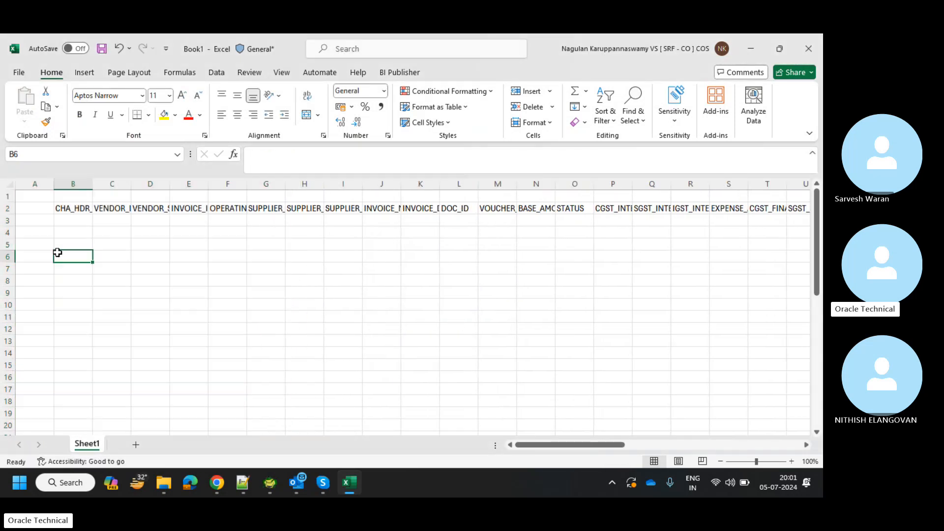
pyautogui.click(30, 186)
pyautogui.hotkey('ctrl', '-')
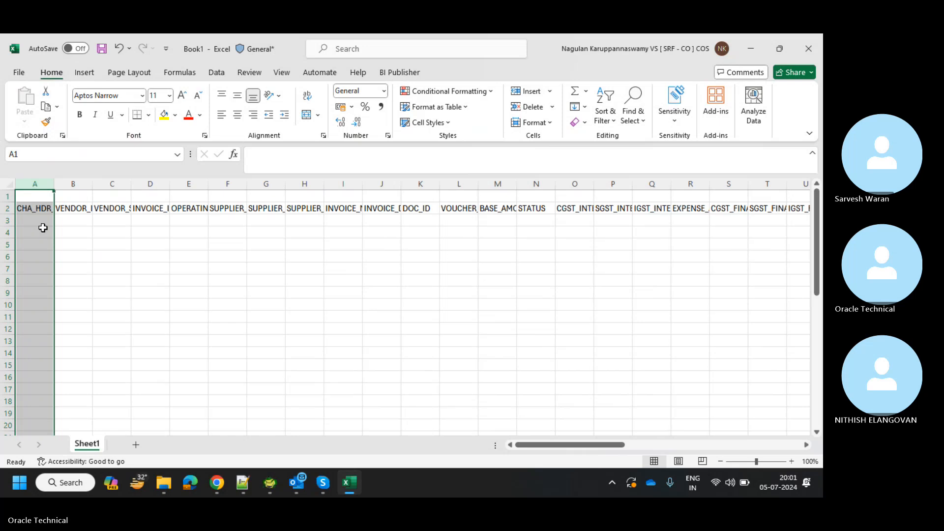
pyautogui.click(40, 212)
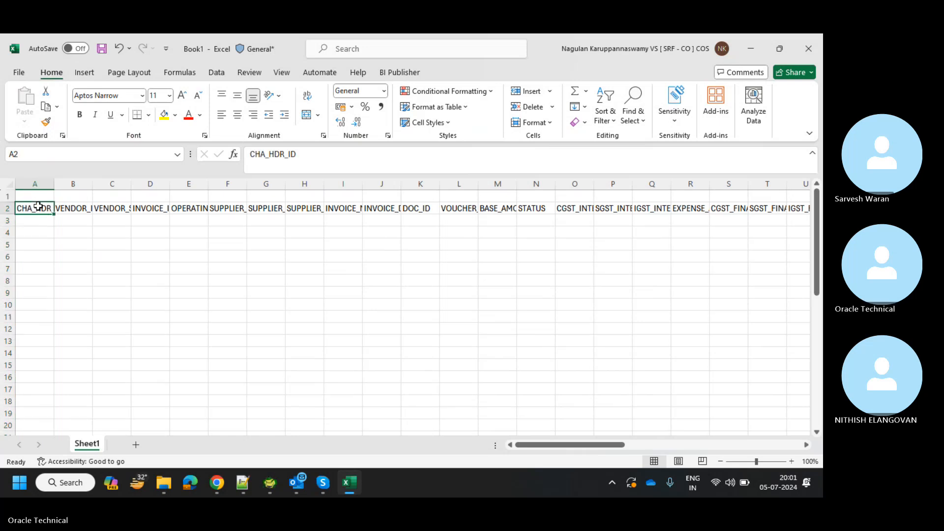
pyautogui.click(3, 195)
pyautogui.hotkey('ctrl', '-')
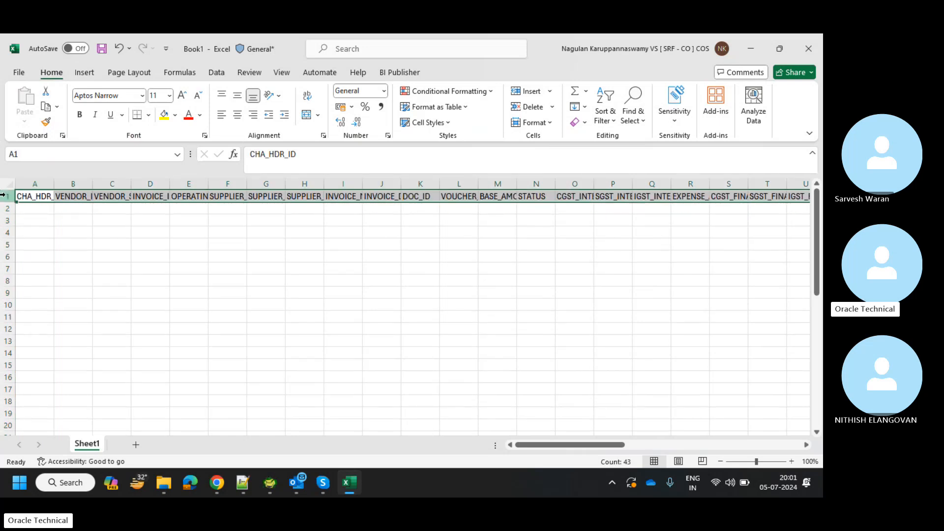
pyautogui.click(73, 231)
# Auto-fit every worksheet column so headers like CHA_HDR_ID show fully.
pyautogui.click(2, 196)
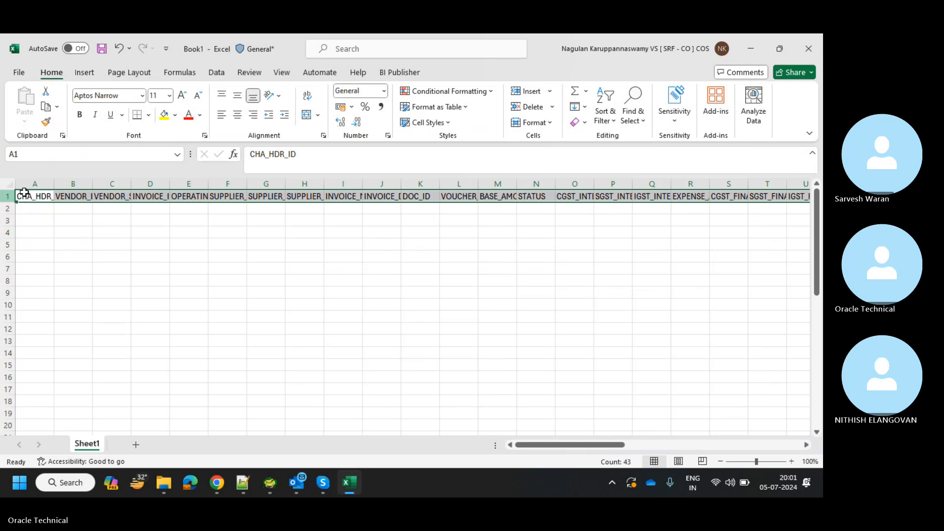
pyautogui.moveTo(54, 184); pyautogui.dragTo(90, 184)
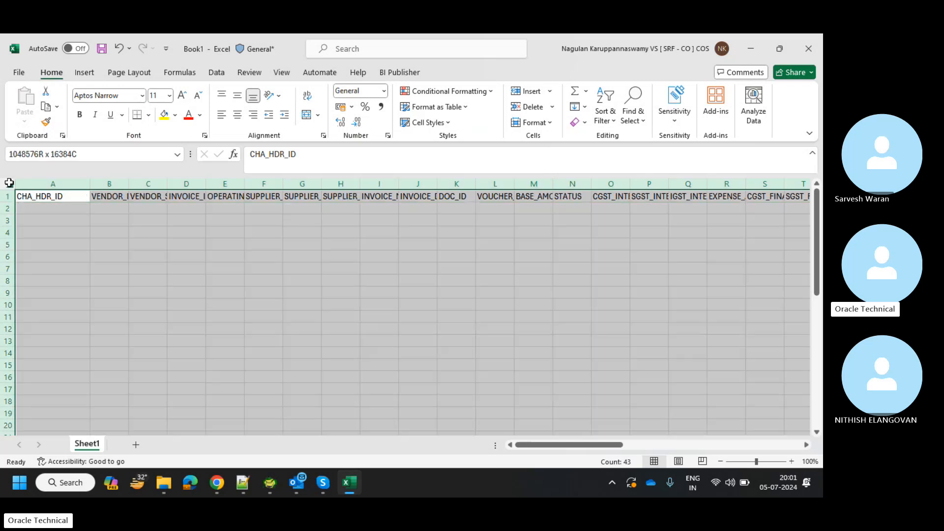
pyautogui.click(9, 184)
pyautogui.doubleClick(92, 184)
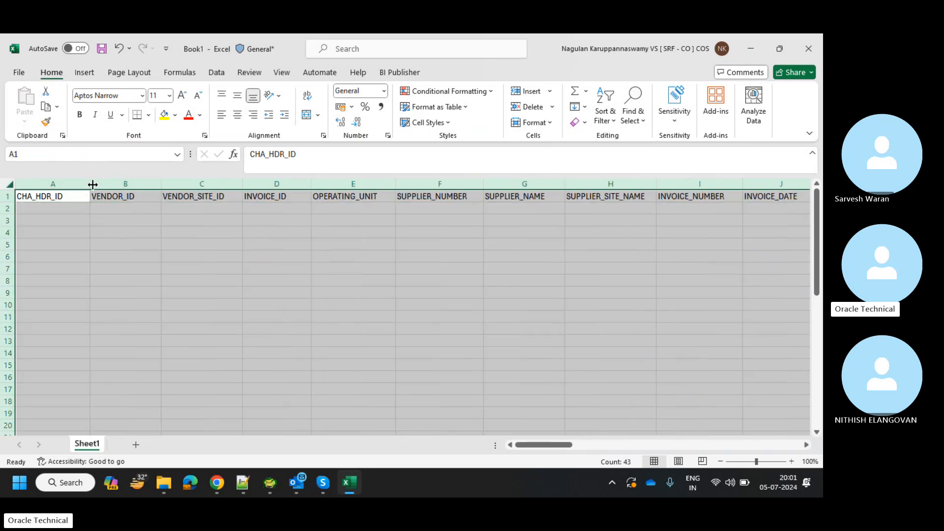
pyautogui.click(247, 271)
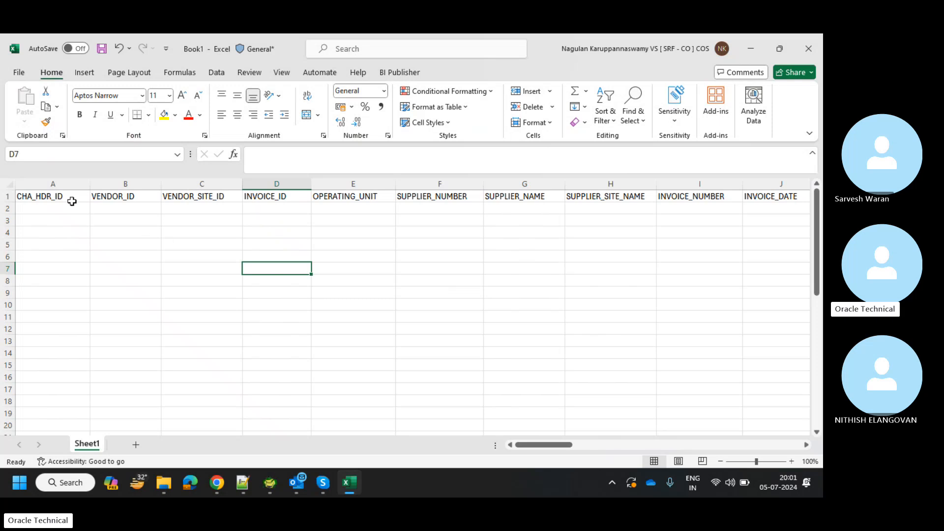
# Shade the header row light grey and make its text bold.
pyautogui.click(60, 196)
pyautogui.hotkey('ctrl', 'shift', 'Right')
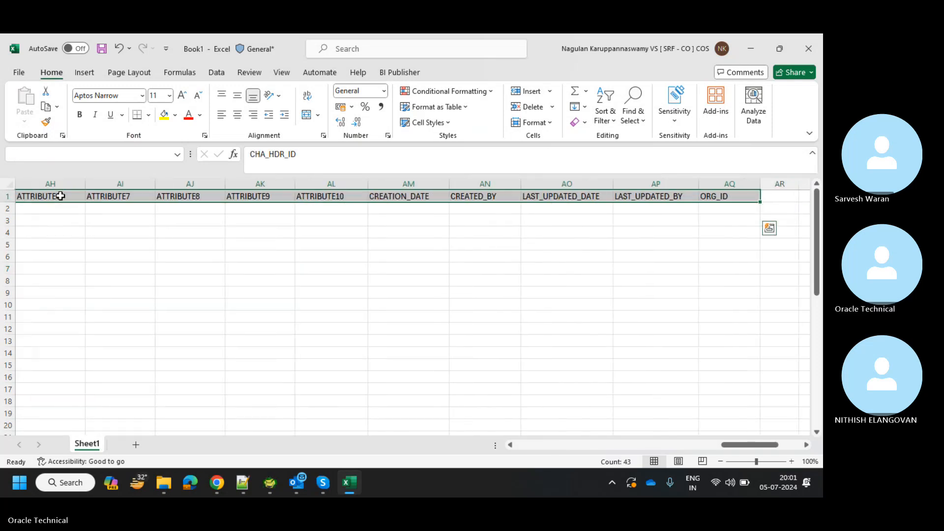
pyautogui.click(175, 115)
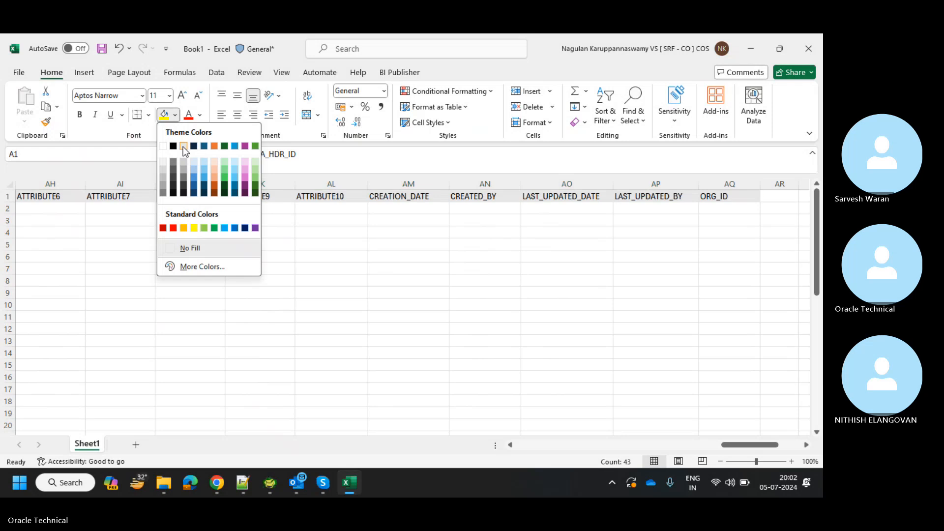
pyautogui.click(183, 147)
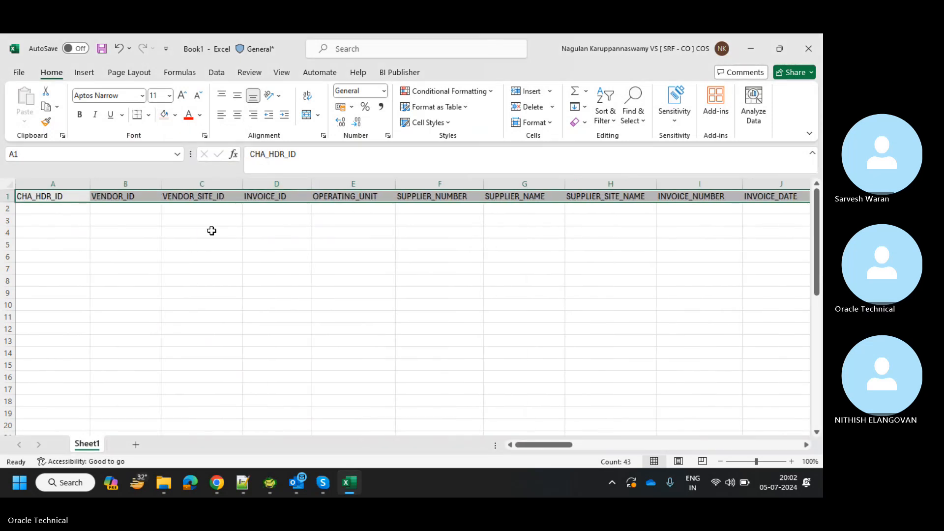
pyautogui.hotkey('ctrl', 'b')
pyautogui.click(225, 253)
# Add borders around every cell in rows 1–3 across all 43 header columns.
pyautogui.click(73, 186)
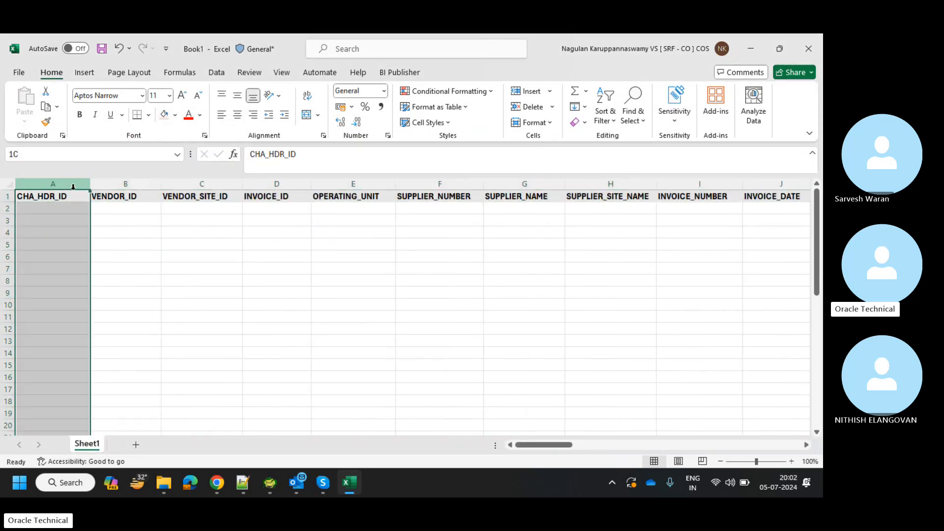
pyautogui.click(72, 192)
pyautogui.hotkey('ctrl', 'space')
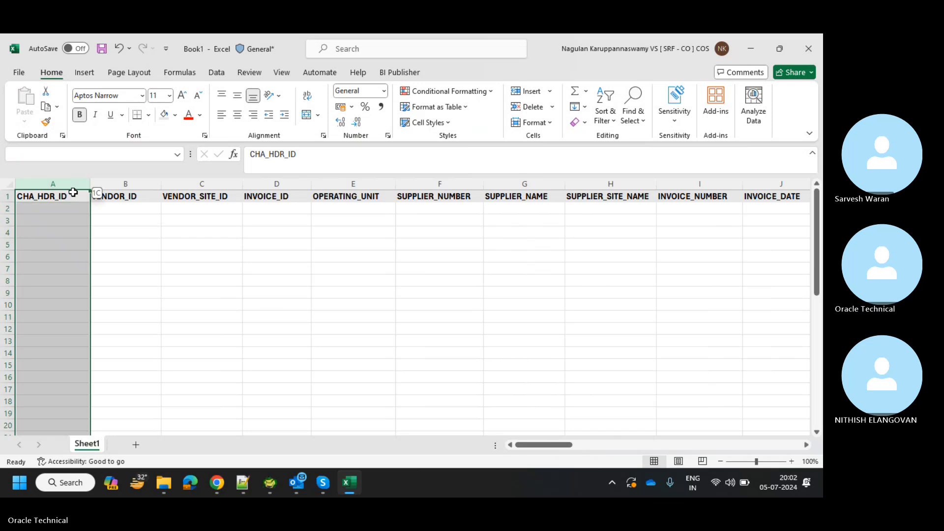
pyautogui.click(73, 193)
pyautogui.hotkey('shift', 'Down')
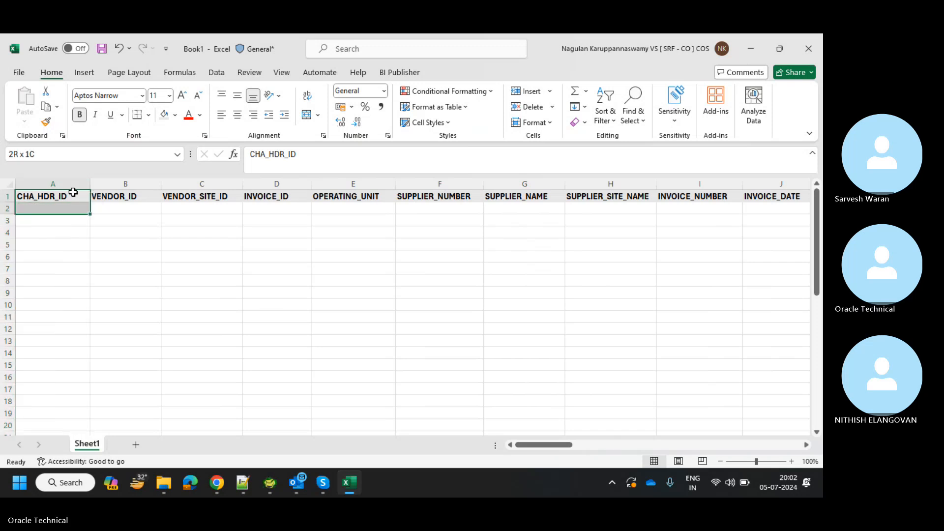
pyautogui.hotkey('shift', 'Down')
pyautogui.hotkey('ctrl', 'shift', 'Right')
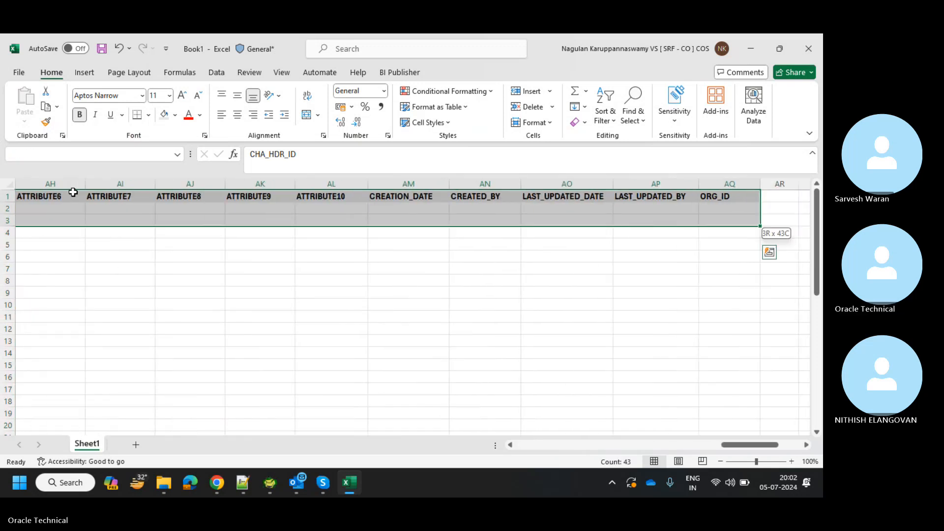
pyautogui.click(148, 119)
pyautogui.click(185, 243)
pyautogui.hscroll(-10, 238, 251)
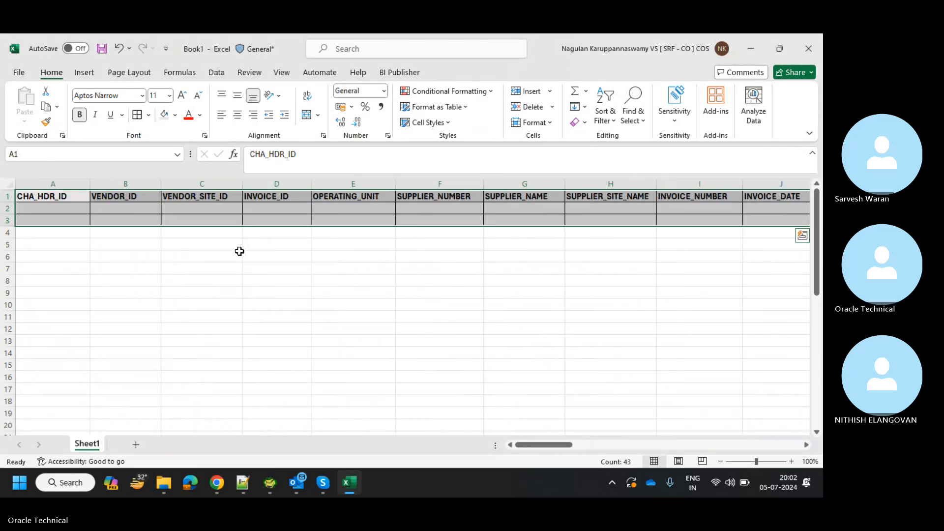
pyautogui.click(194, 249)
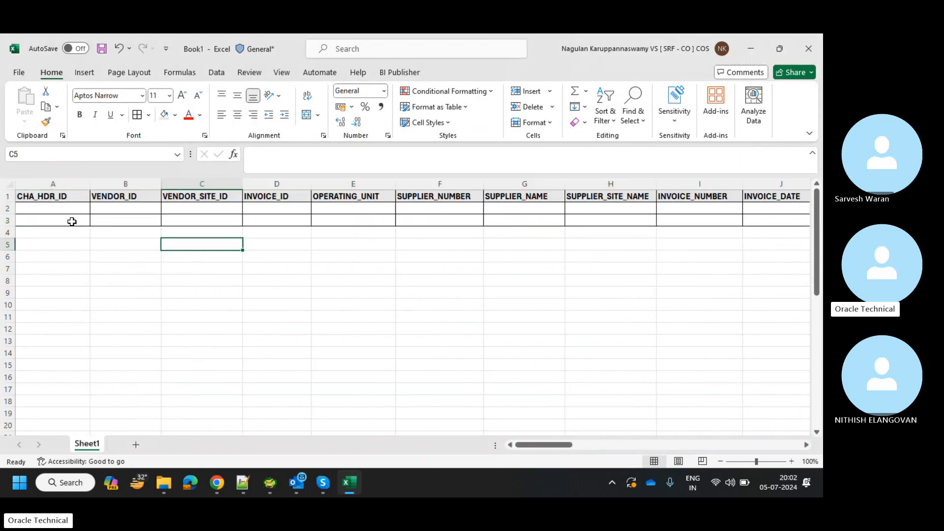
# Enter CHA_HDR_ID 1/2, VENDOR_ID 101/102 and VENDOR_SITE_ID 1001/1002 in rows 2–3.
pyautogui.click(64, 207)
pyautogui.write('1')
pyautogui.press('Return')
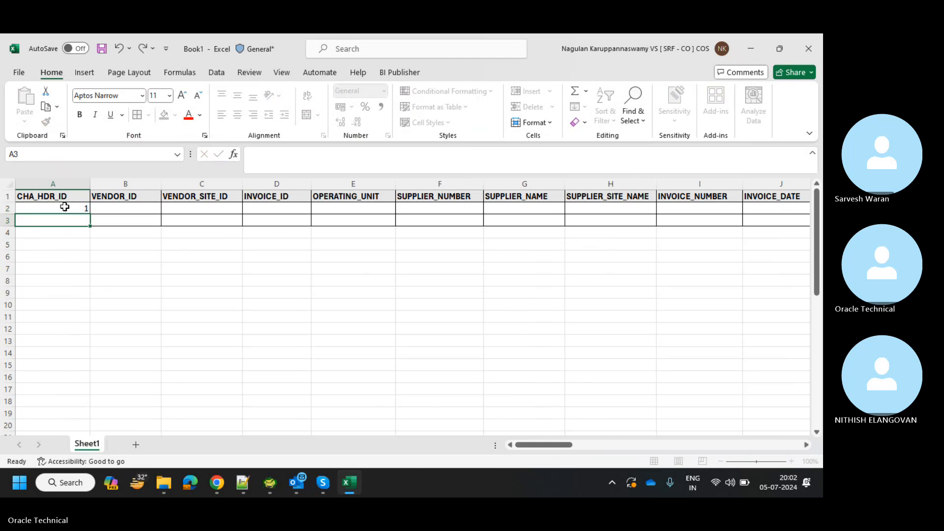
pyautogui.write('2')
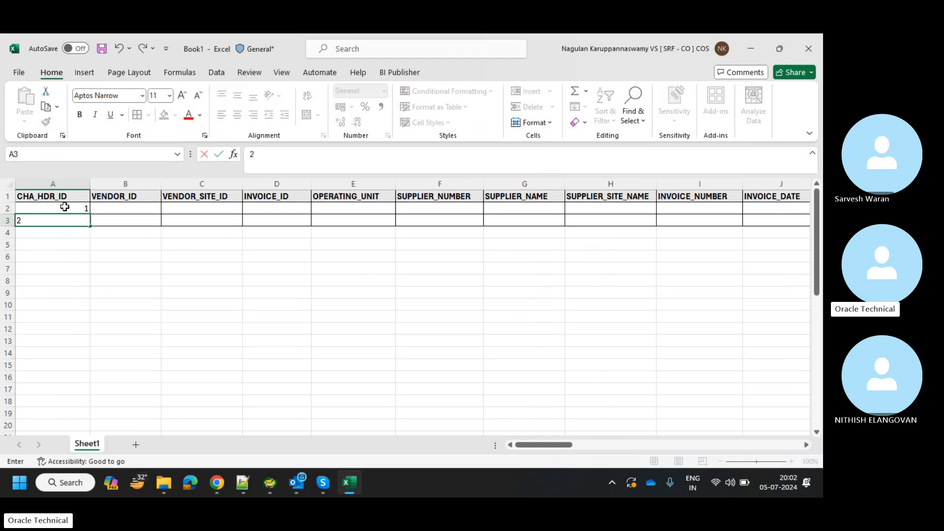
pyautogui.press('Tab')
pyautogui.press('Up')
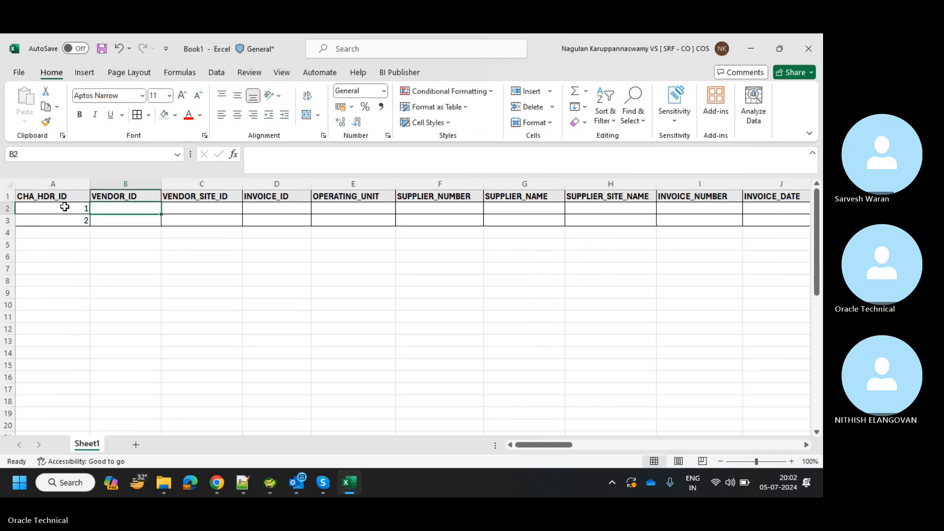
pyautogui.write('101')
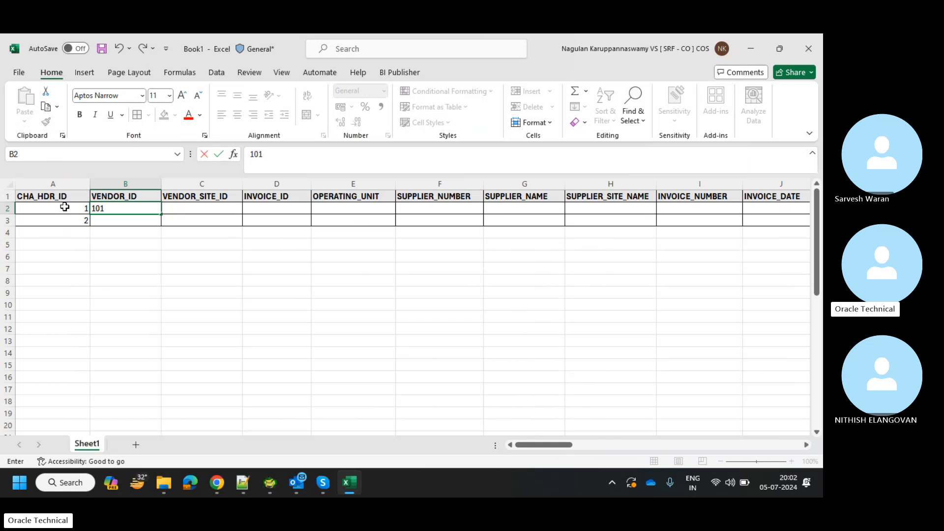
pyautogui.press('Return')
pyautogui.write('102')
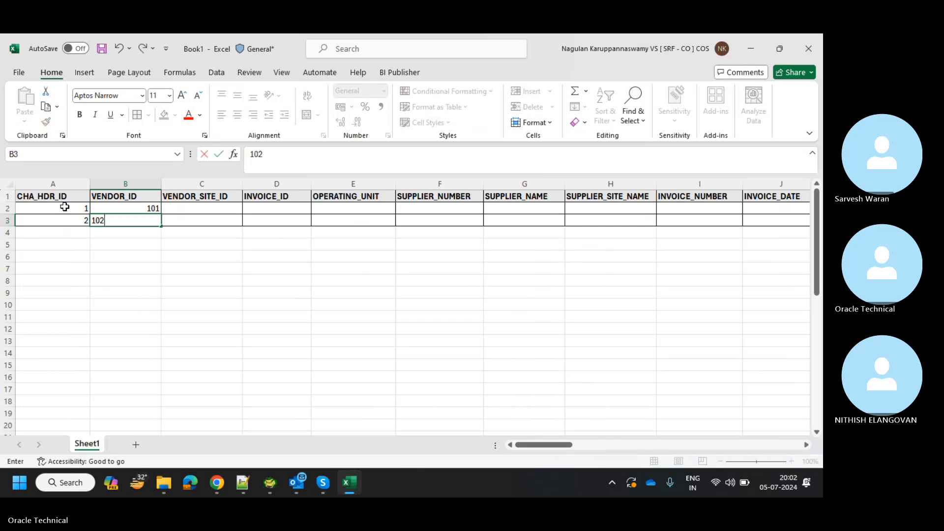
pyautogui.press('Tab')
pyautogui.press('Up')
pyautogui.write('10')
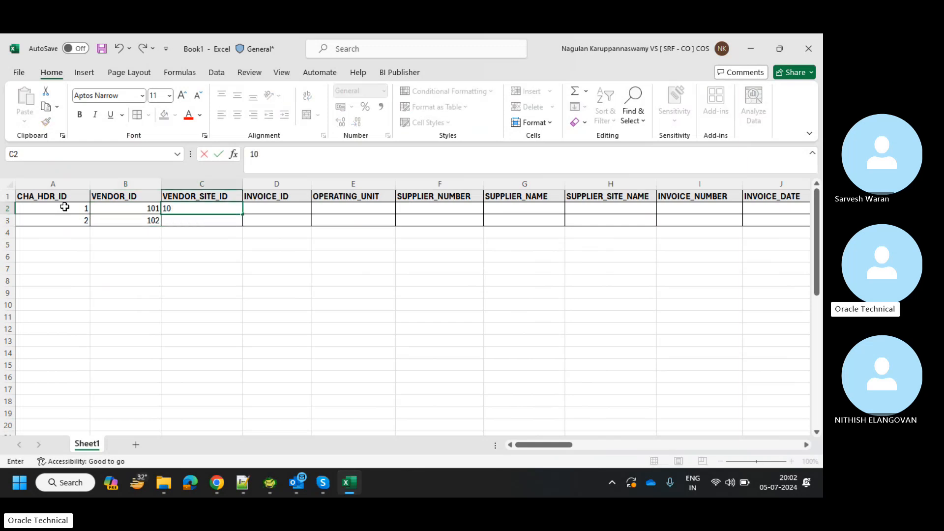
pyautogui.write('01')
pyautogui.press('Return')
pyautogui.write('1')
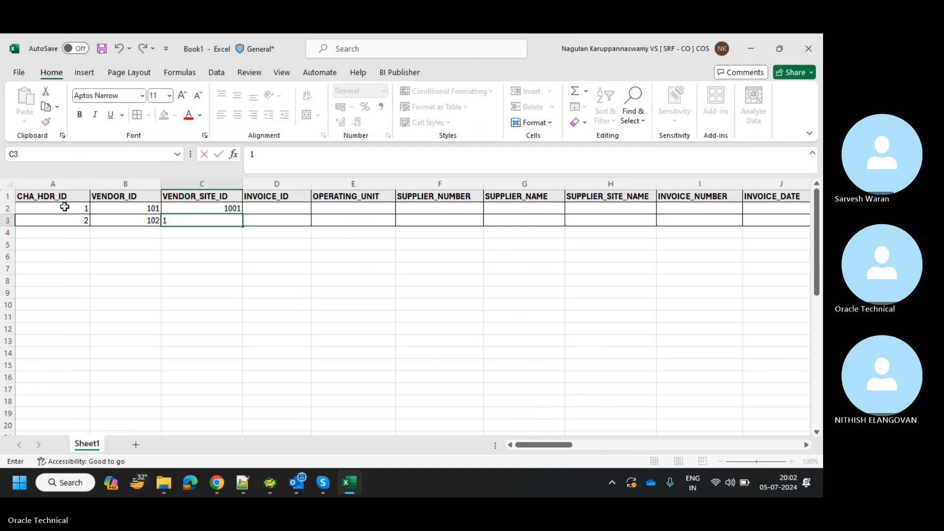
pyautogui.write('002')
pyautogui.press('Right')
# Enter INVOICE_ID 881 and 882 and OPERATING_UNIT TTB for both rows.
pyautogui.press('Up')
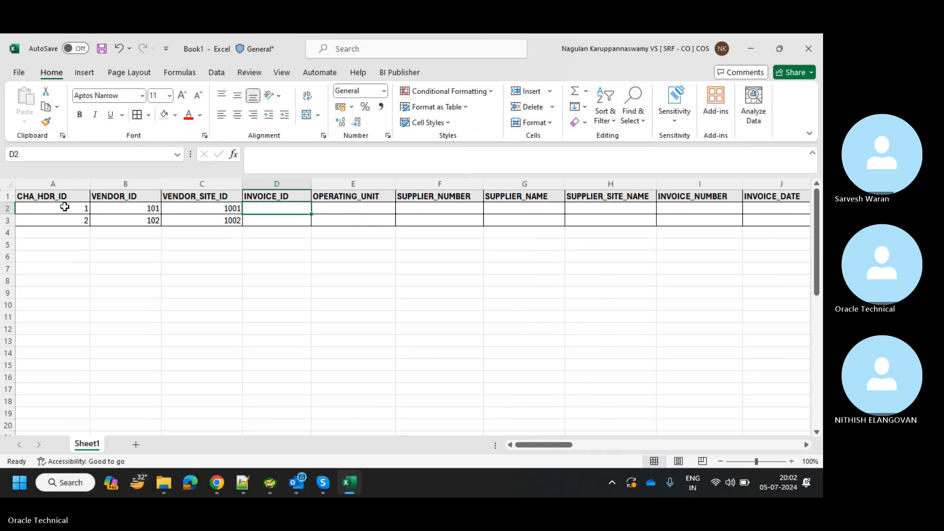
pyautogui.write('8')
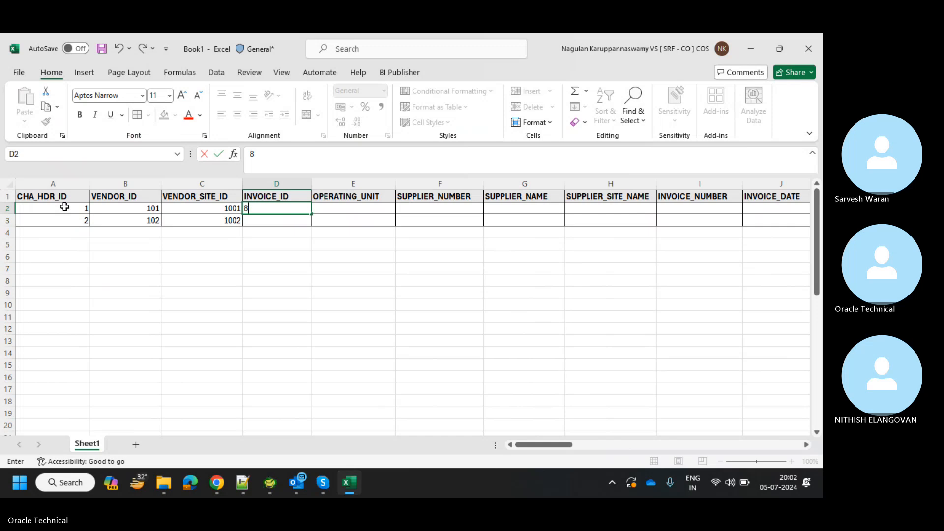
pyautogui.write('81')
pyautogui.press('Return')
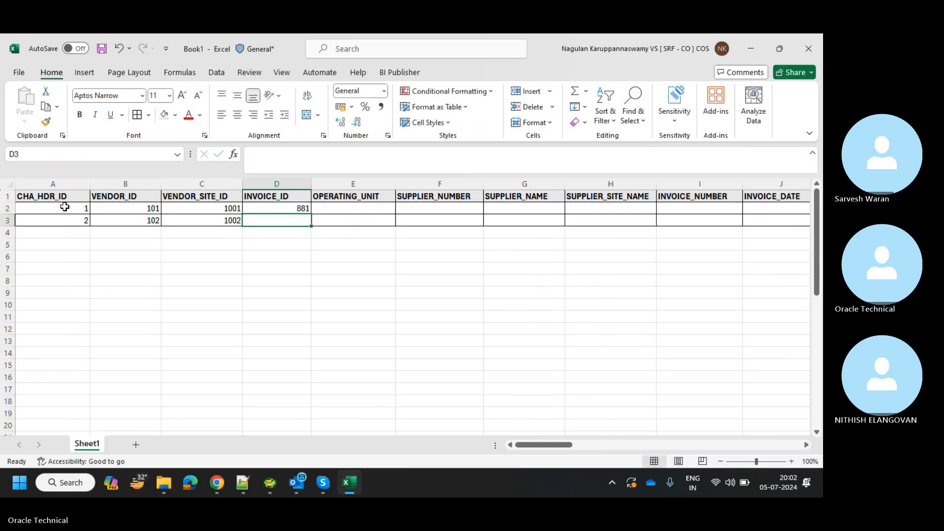
pyautogui.write('882')
pyautogui.press('Tab')
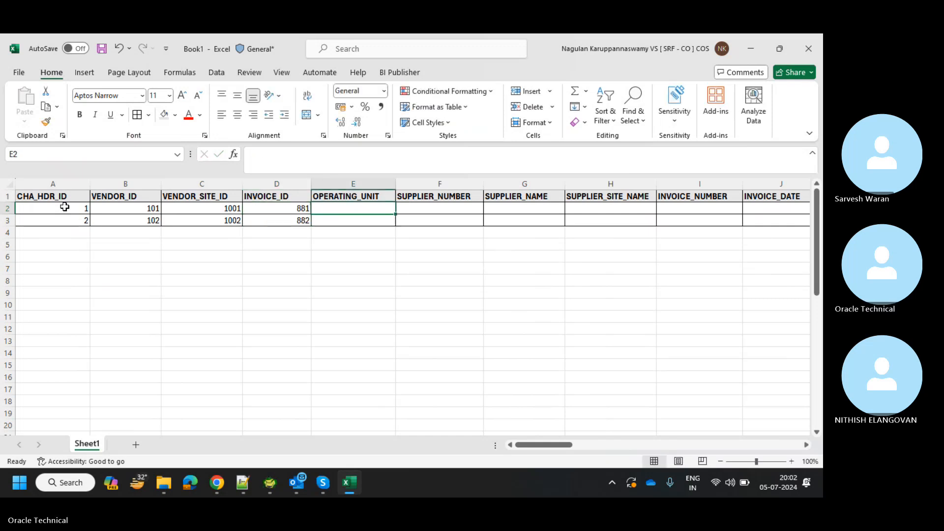
pyautogui.press('Up')
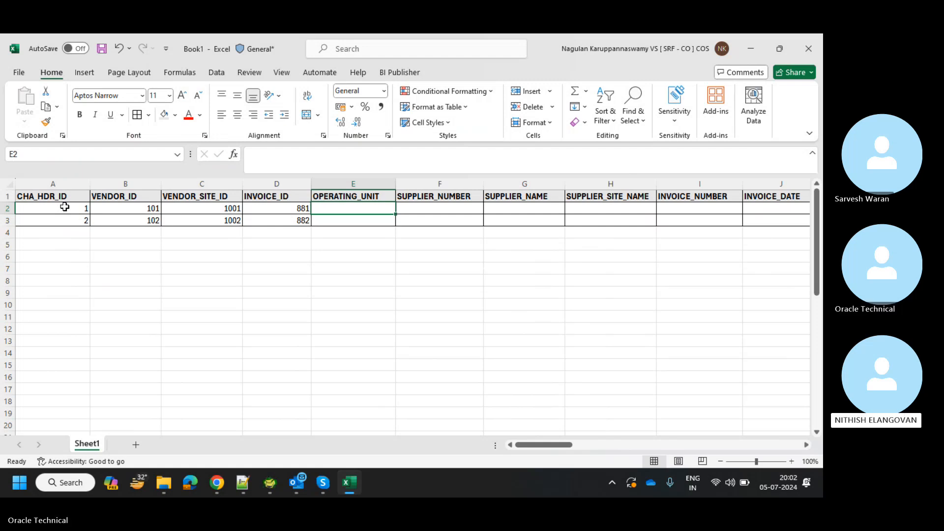
pyautogui.write('TTB')
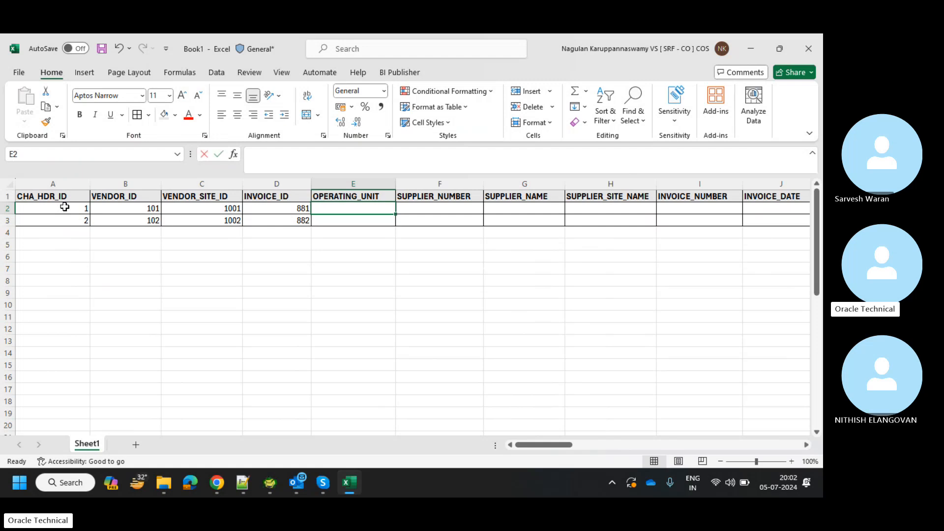
pyautogui.press('Tab')
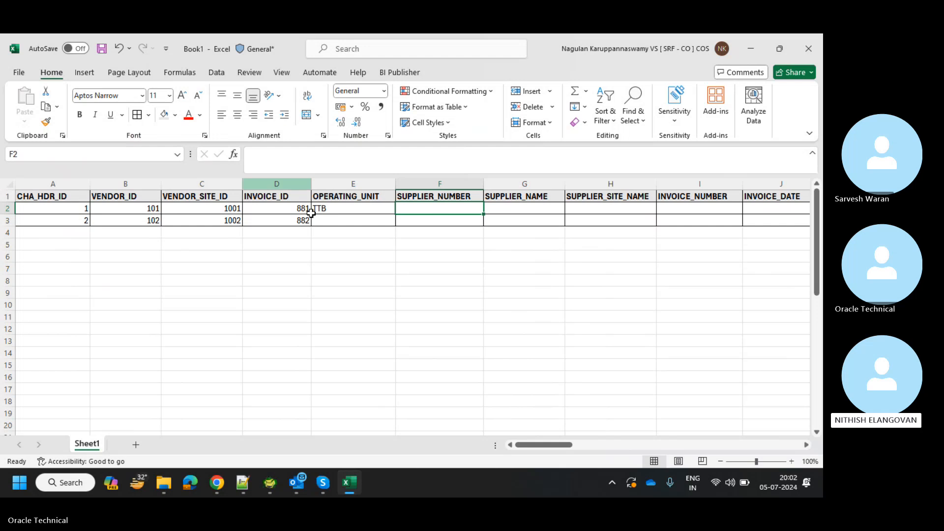
pyautogui.click(331, 220)
pyautogui.write('TTB')
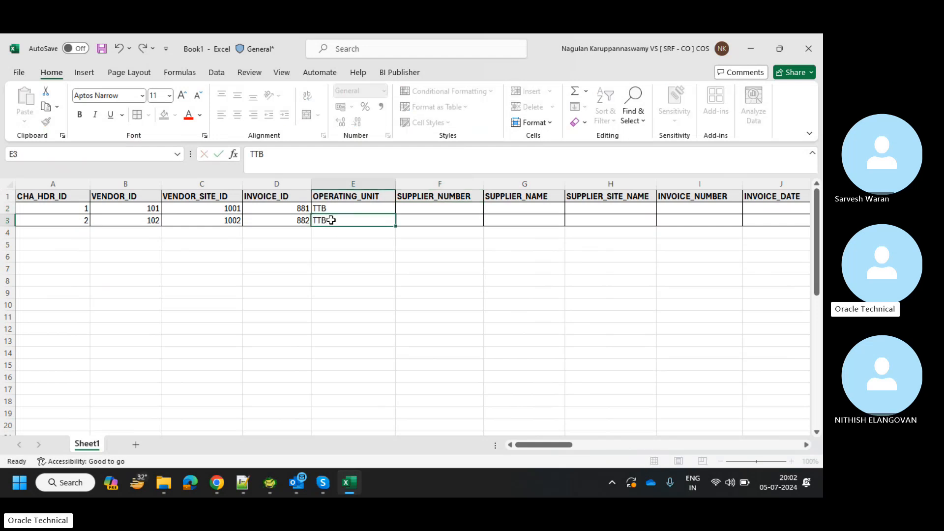
pyautogui.press('Tab')
pyautogui.click(426, 210)
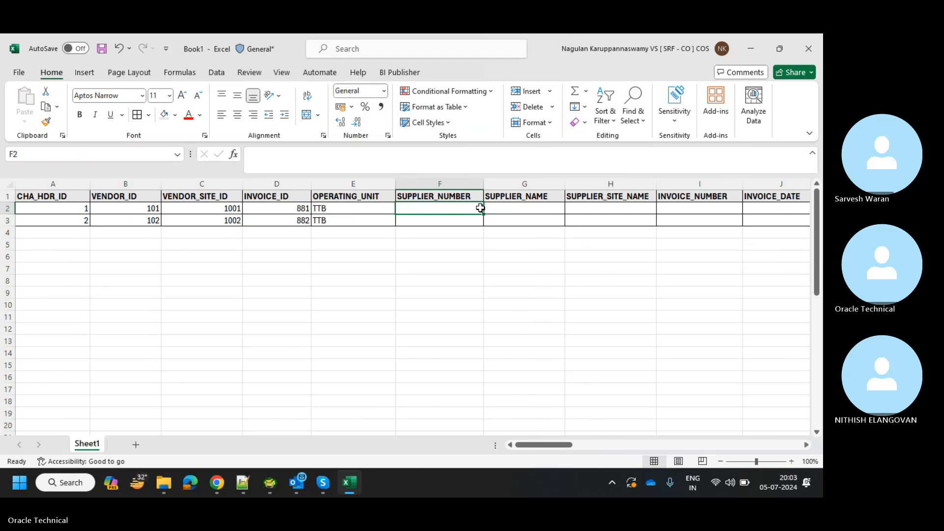
# Enter supplier numbers SUP1/SUP2, names Supplier 1/2 and site names Supplier Site1/Site2.
pyautogui.write('SUP1')
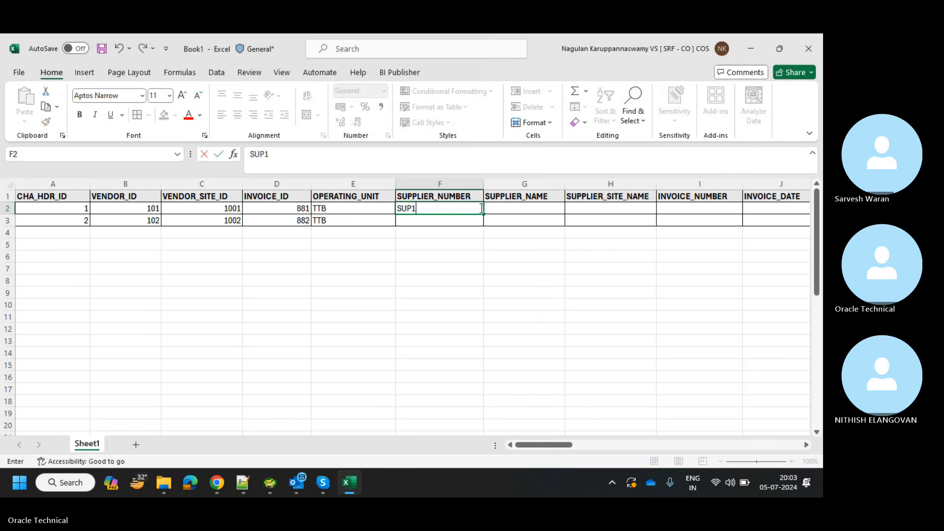
pyautogui.press('Return')
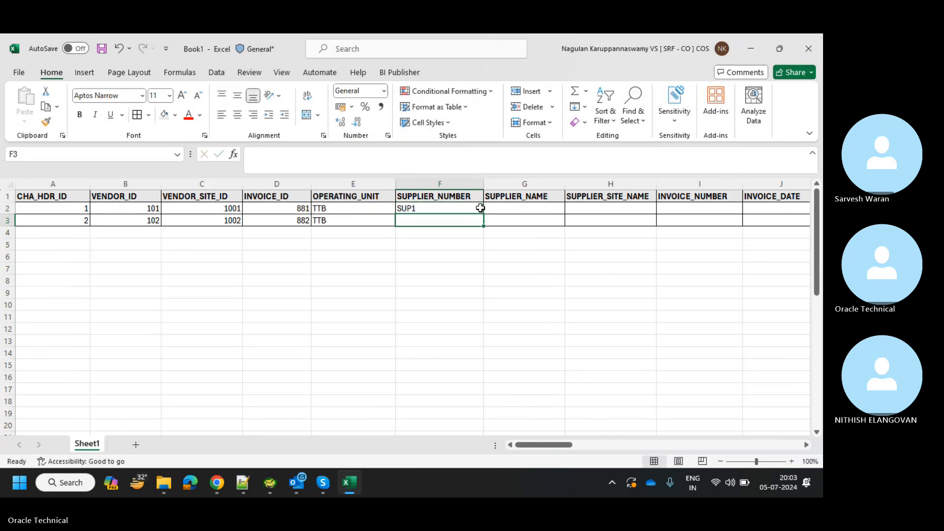
pyautogui.write('SUP2')
pyautogui.press('Tab')
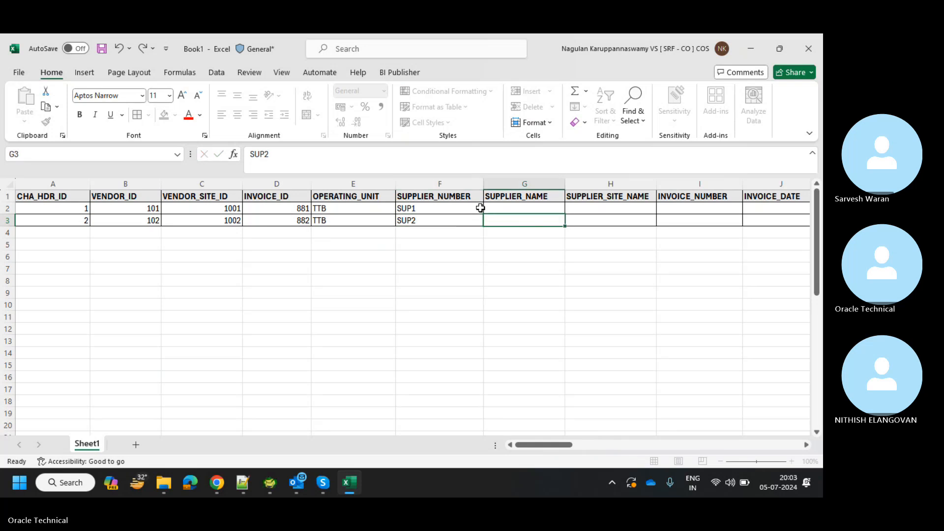
pyautogui.press('Up')
pyautogui.write('Su')
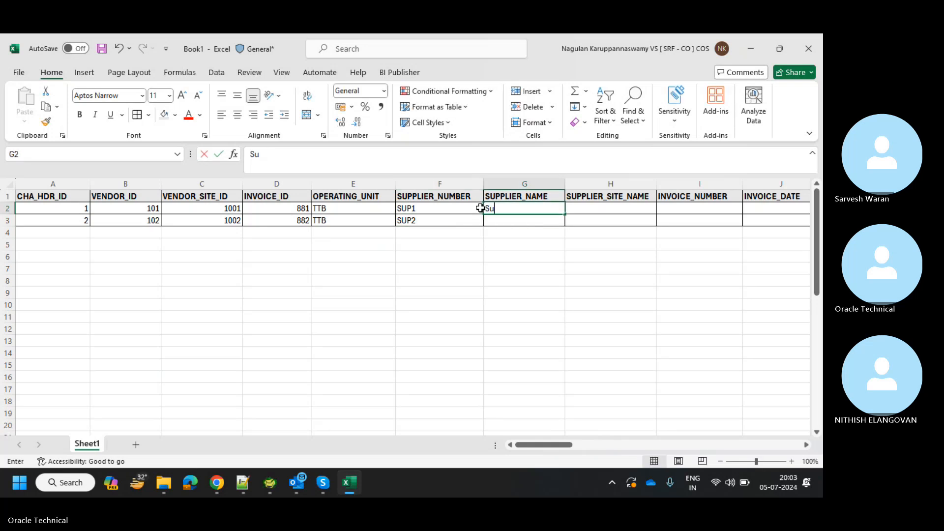
pyautogui.write('pplier ')
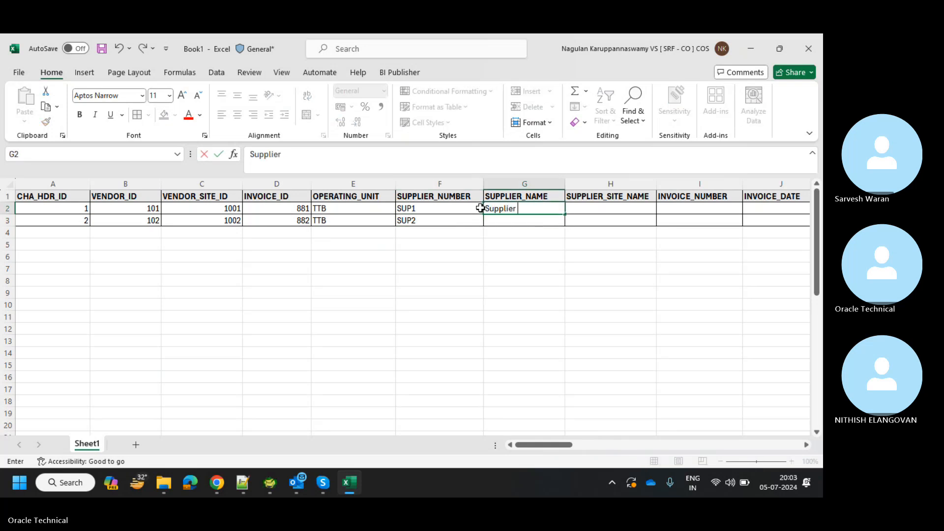
pyautogui.write('1')
pyautogui.press('Return')
pyautogui.write('Supplier 2')
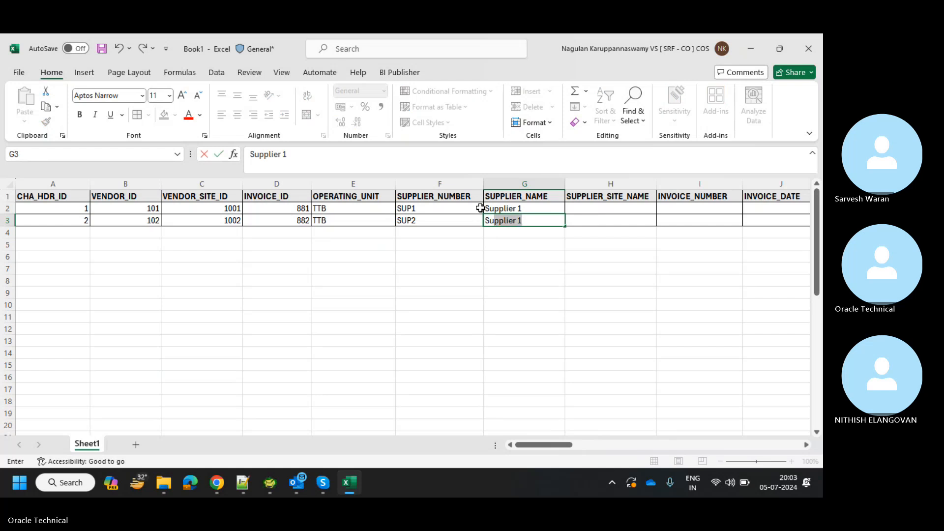
pyautogui.press('Tab')
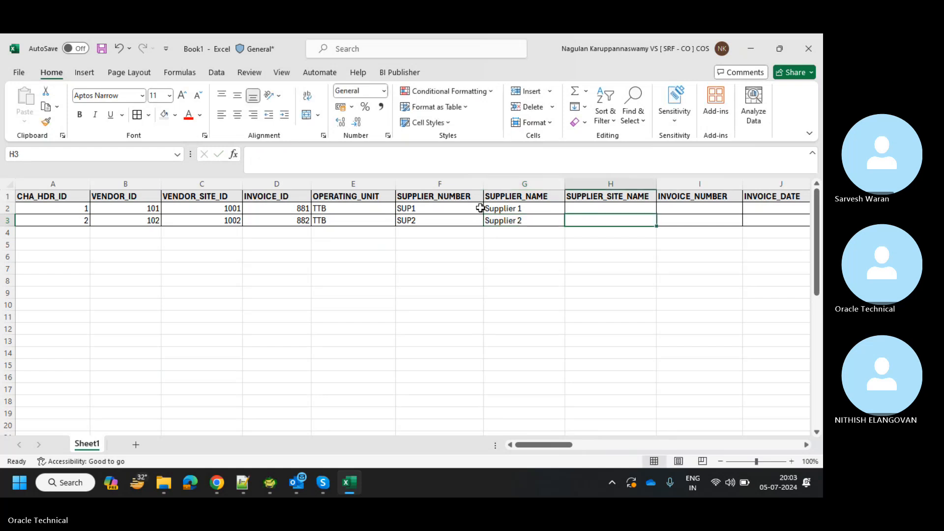
pyautogui.press('Down')
pyautogui.press('Up')
pyautogui.press('Up')
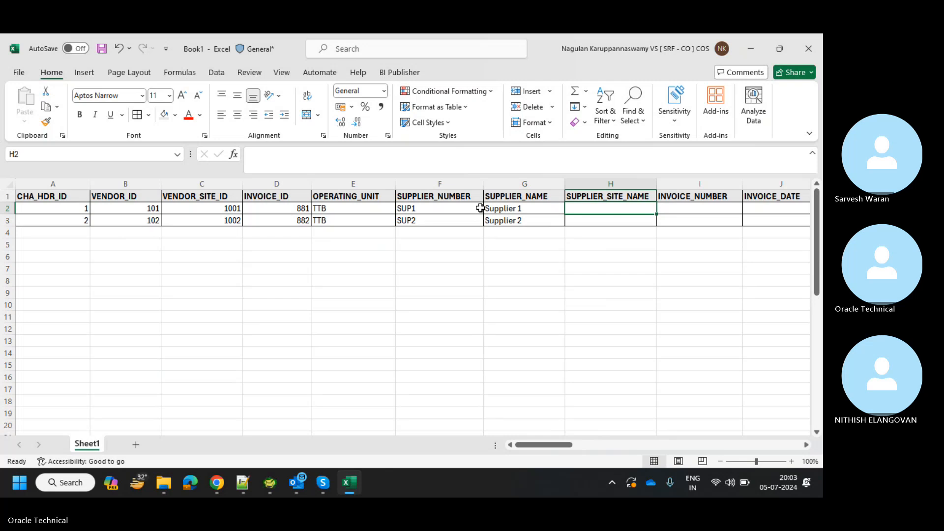
pyautogui.write('Suppl')
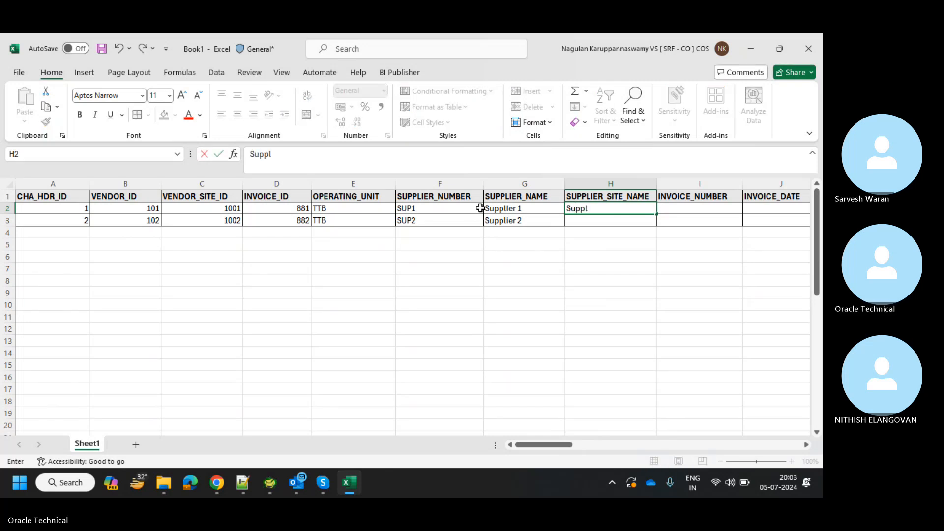
pyautogui.write('ier Site1')
pyautogui.press('Return')
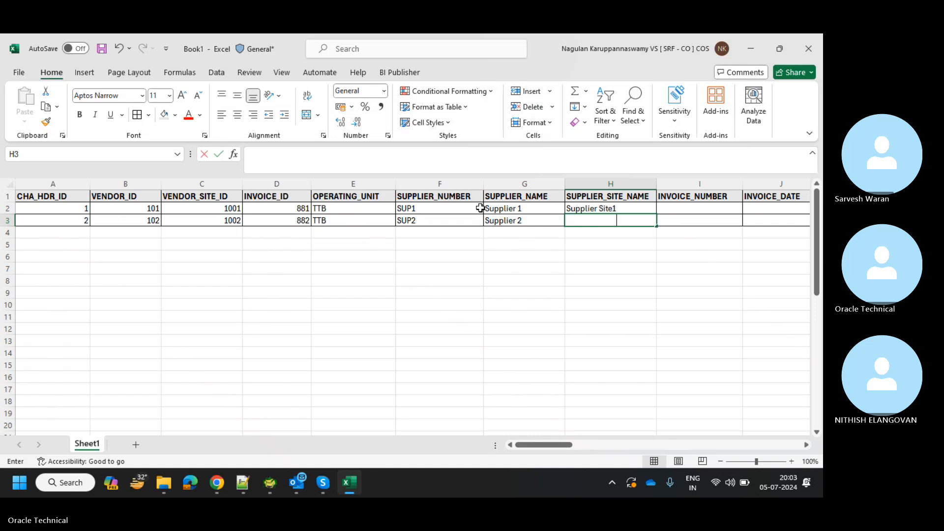
pyautogui.write('Supplier Si')
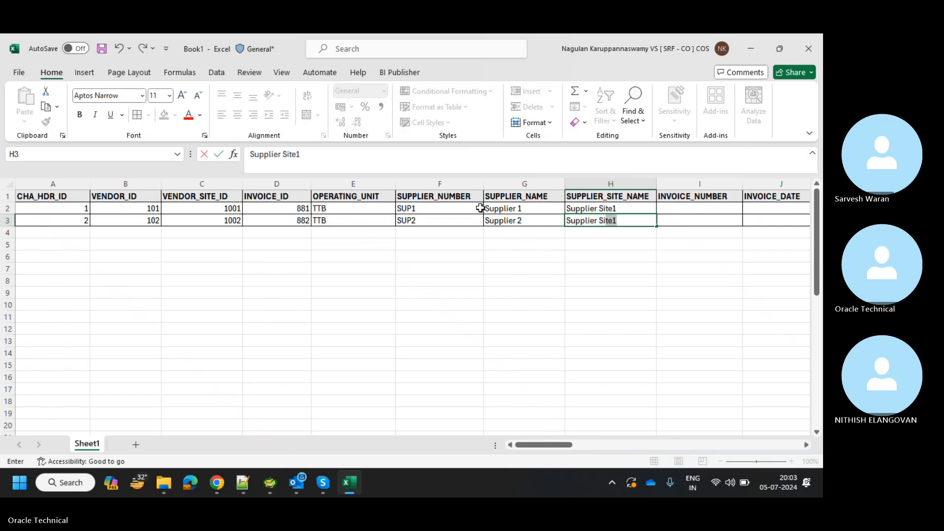
pyautogui.write('te2')
pyautogui.press('Tab')
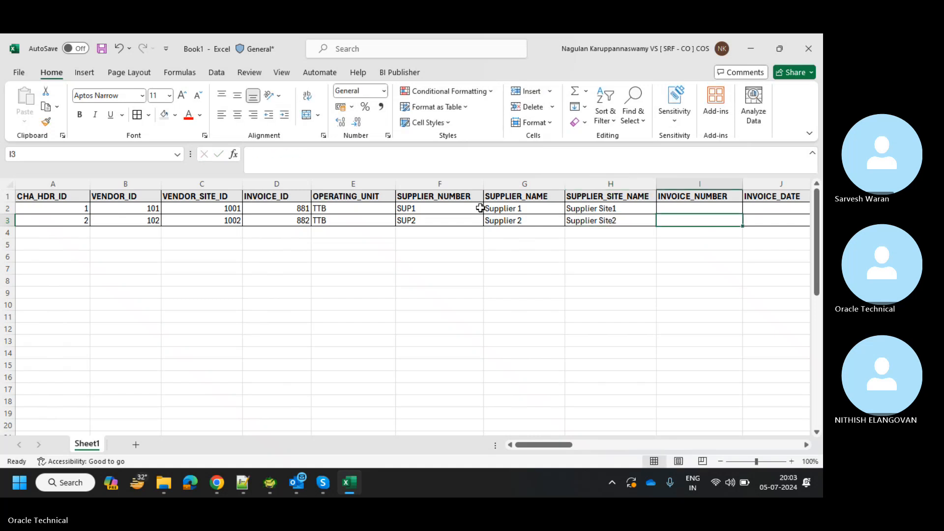
# Enter invoice numbers INV1/INV2, invoice date 01-Jun-2024 and DOC_ID DOC123 for both rows.
pyautogui.press('Up')
pyautogui.write('INV1')
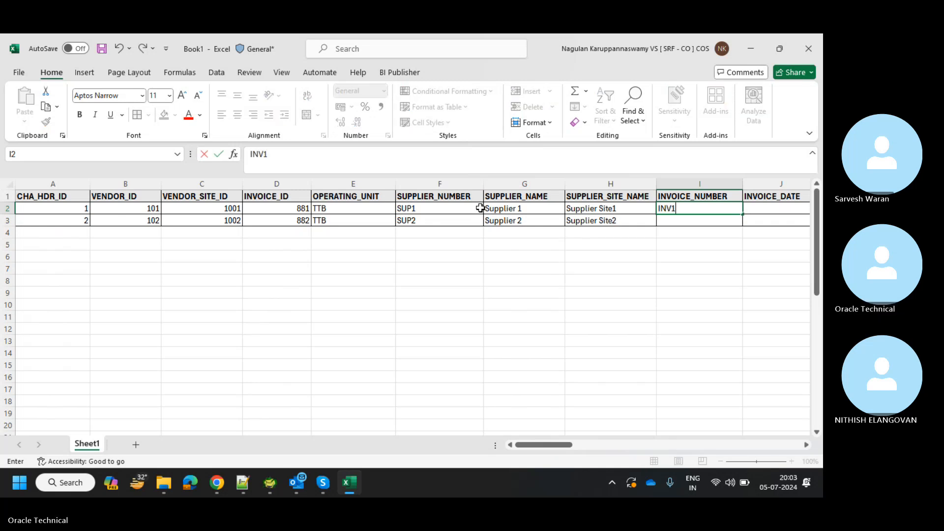
pyautogui.press('Return')
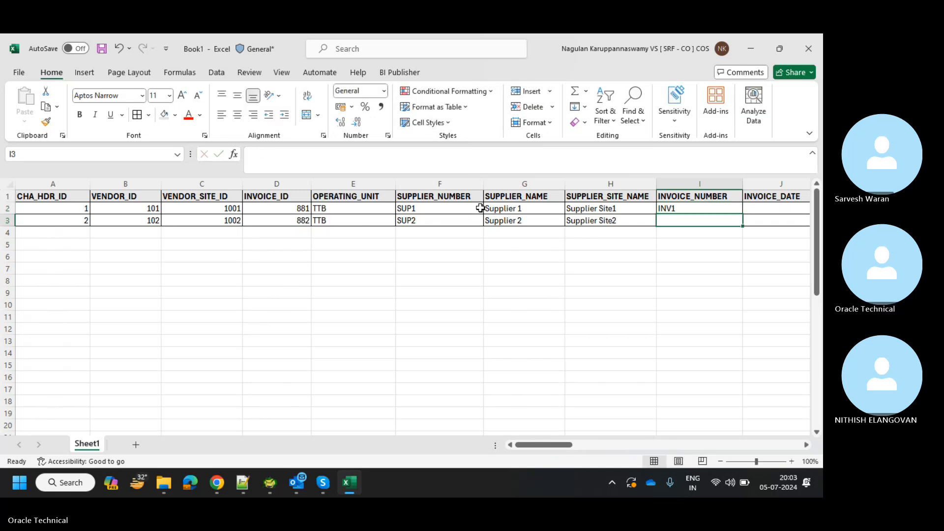
pyautogui.write('INV2')
pyautogui.press('Tab')
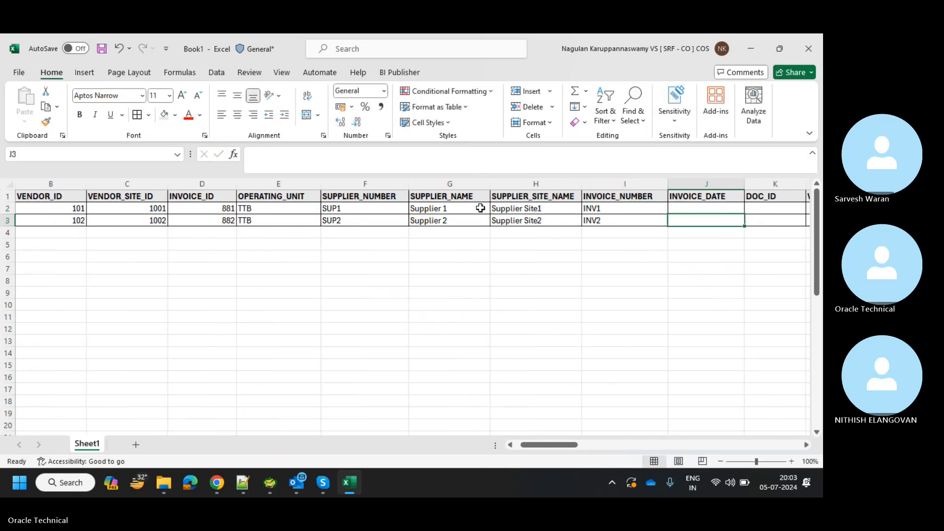
pyautogui.press('Up')
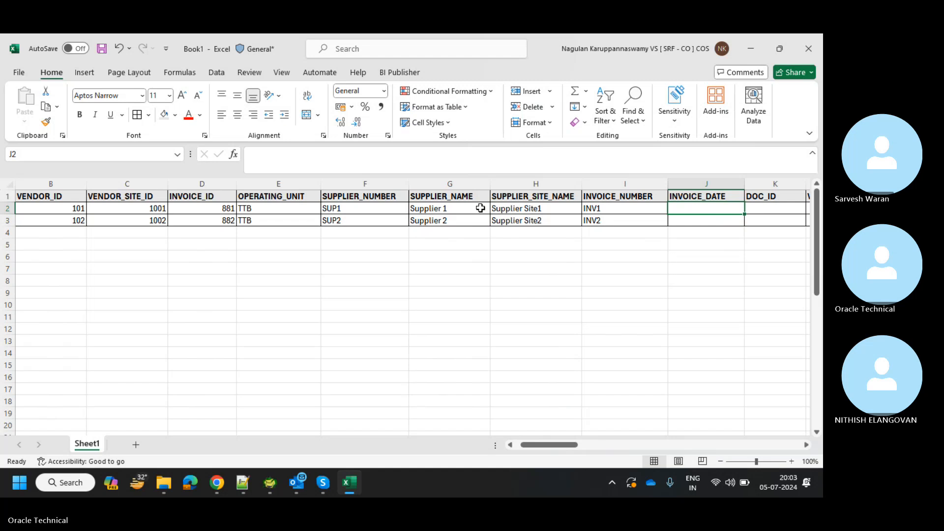
pyautogui.write('01-JUN')
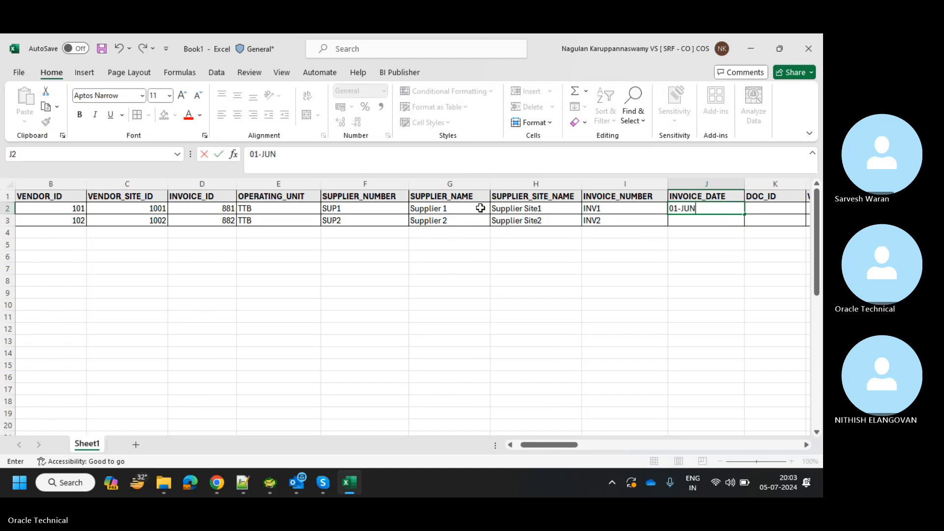
pyautogui.write('-2024')
pyautogui.press('Return')
pyautogui.write('0')
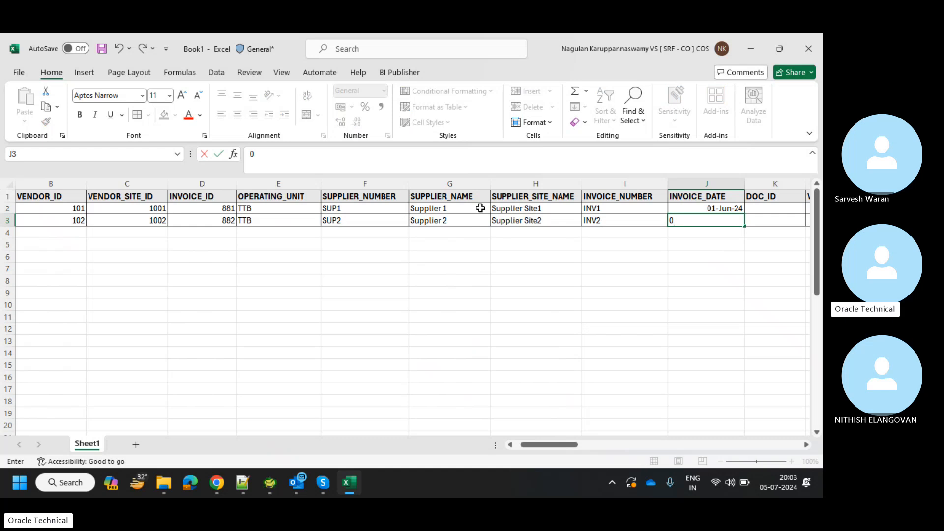
pyautogui.write('1-Jun-2024')
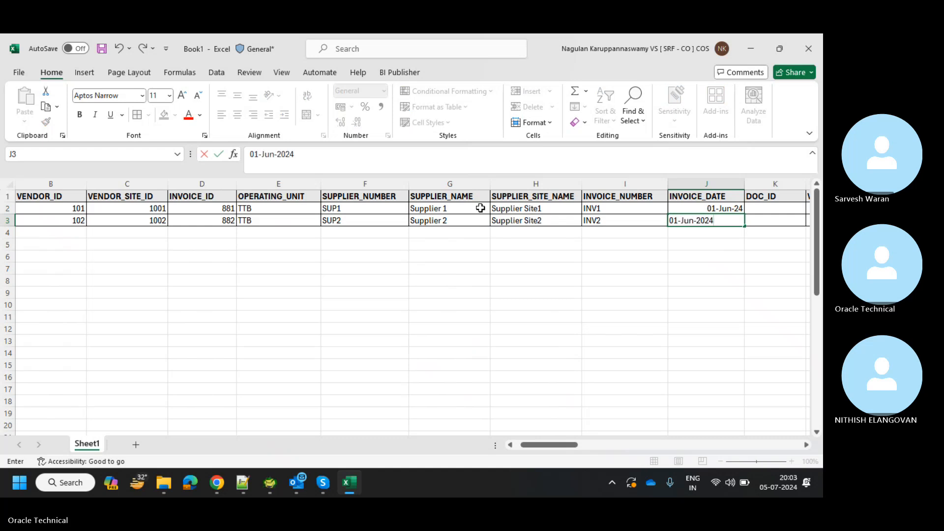
pyautogui.press('Tab')
pyautogui.press('Up')
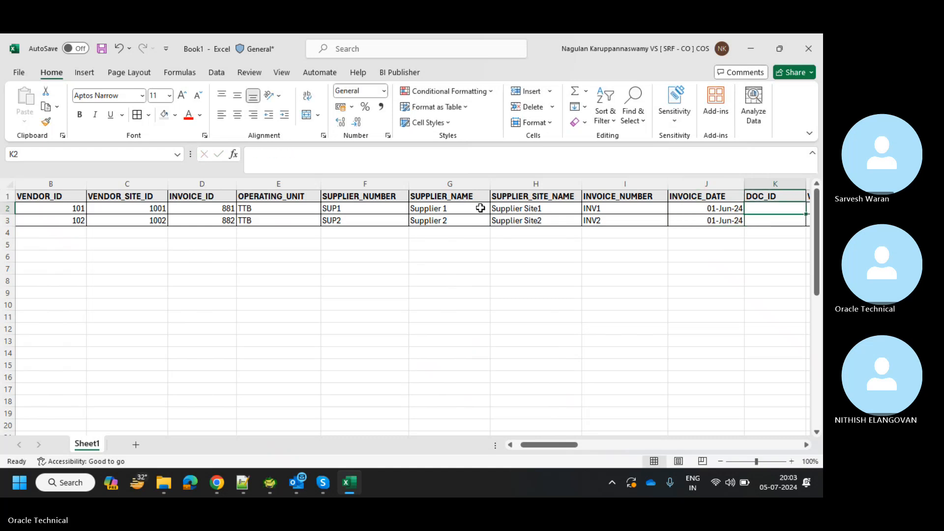
pyautogui.write('DOC1')
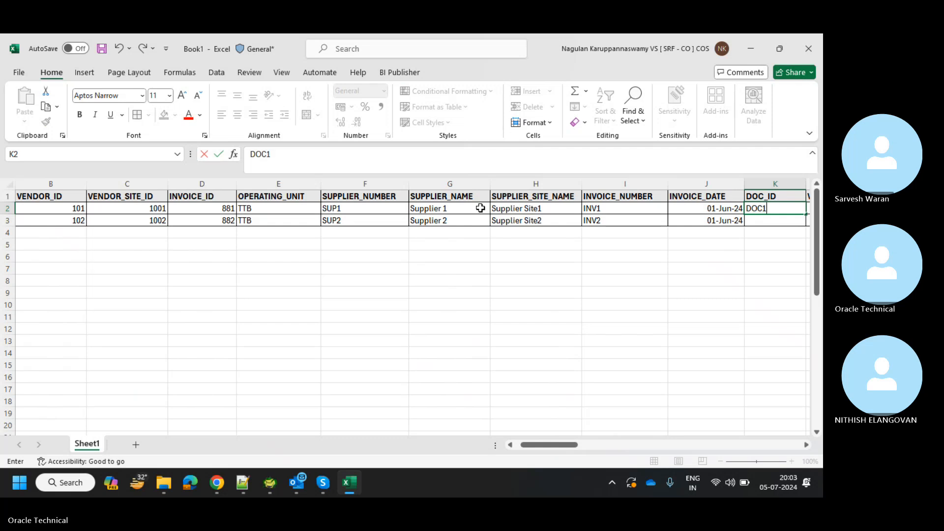
pyautogui.write('23')
pyautogui.press('Return')
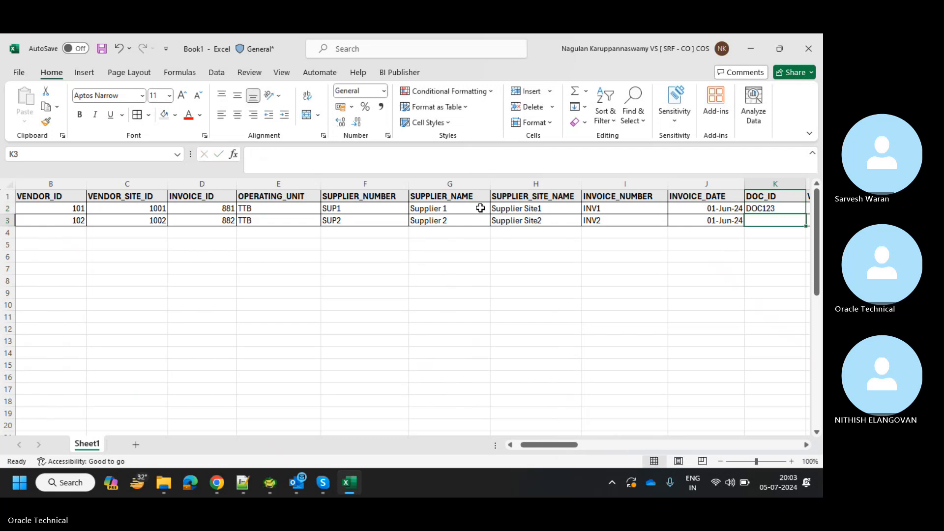
pyautogui.write('DOC123')
pyautogui.press('Tab')
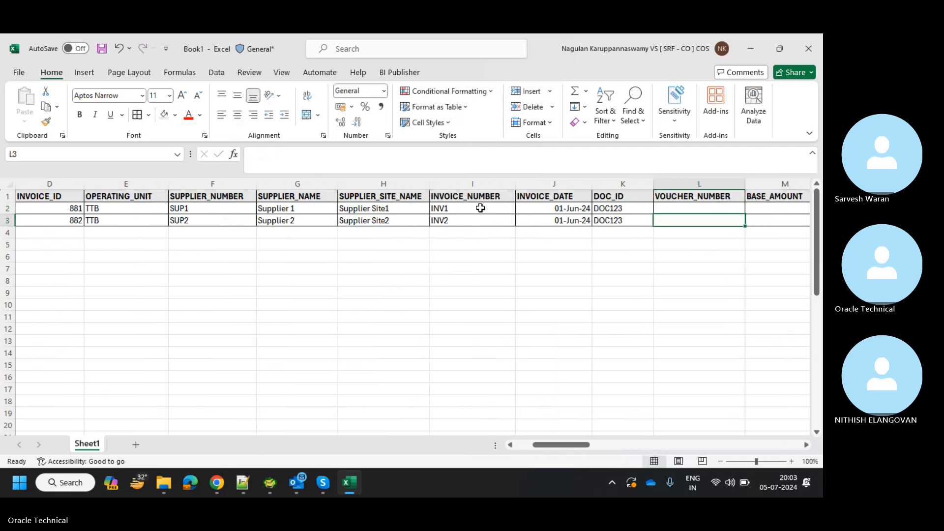
# Enter voucher number 2345, base amounts 1000/2000 and status Entered in both rows.
pyautogui.press('Up')
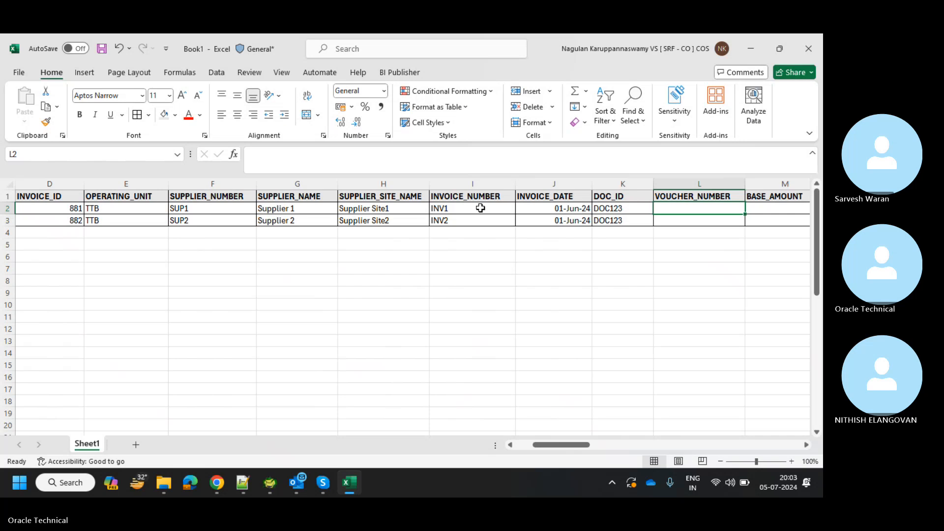
pyautogui.write('2345')
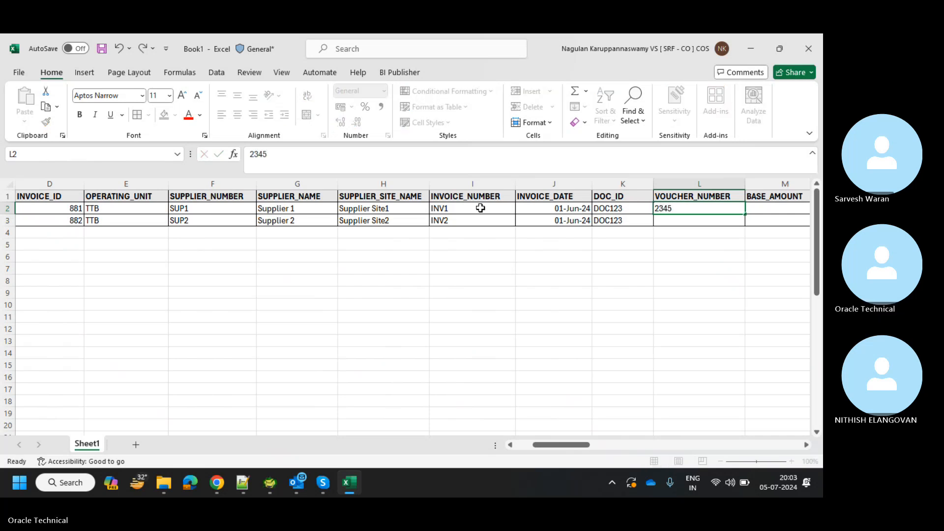
pyautogui.press('Return')
pyautogui.write('2345')
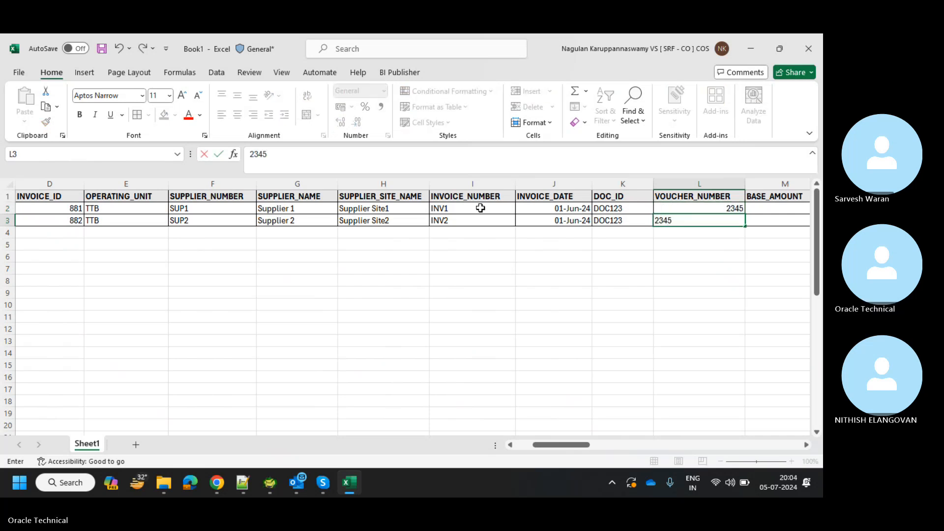
pyautogui.press('Up')
pyautogui.press('Right')
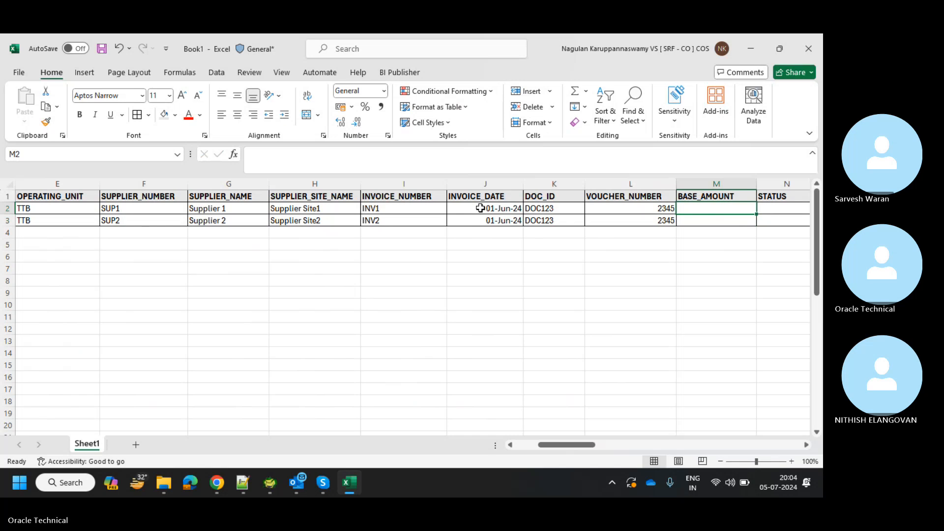
pyautogui.write('1000')
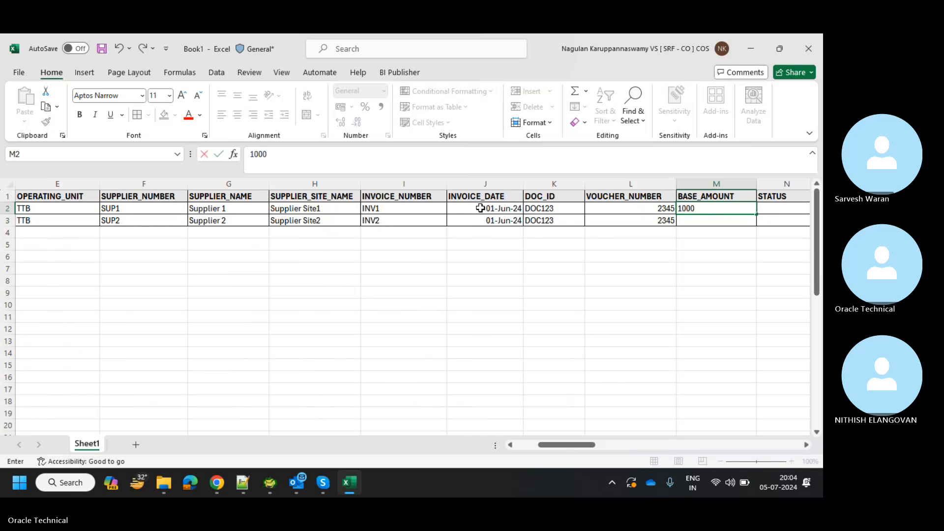
pyautogui.press('Return')
pyautogui.write('2000')
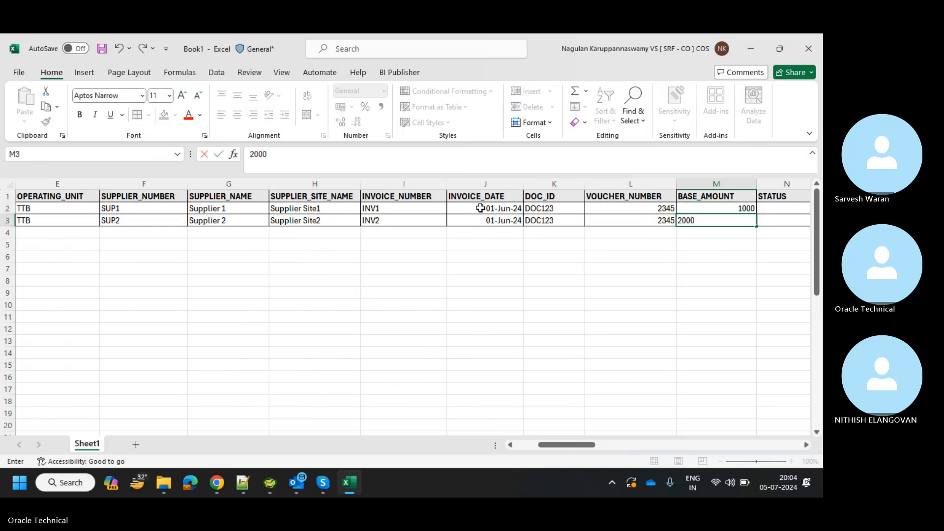
pyautogui.press('Tab')
pyautogui.press('Up')
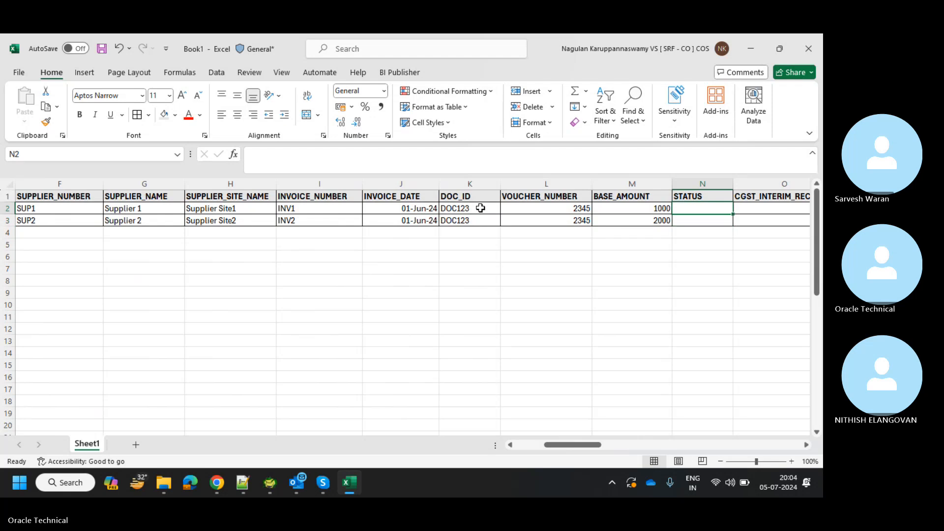
pyautogui.write('Entered')
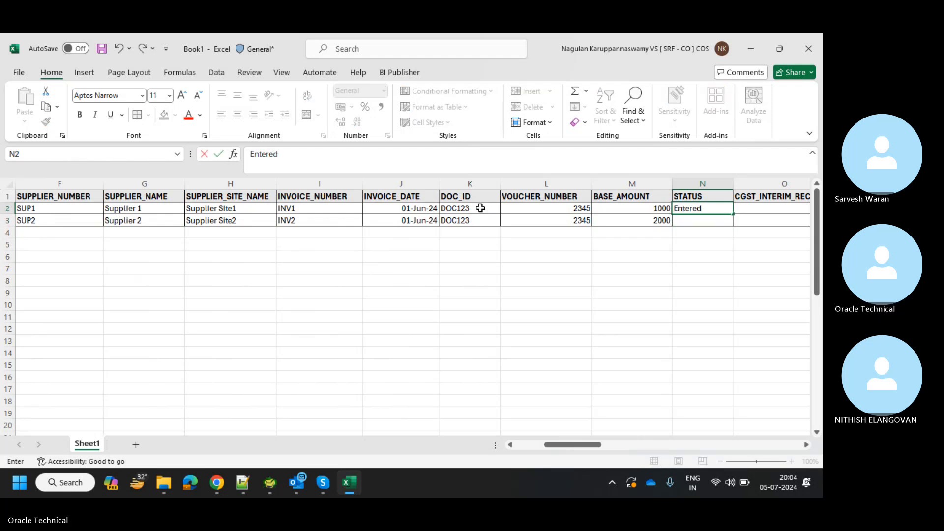
pyautogui.press('Return')
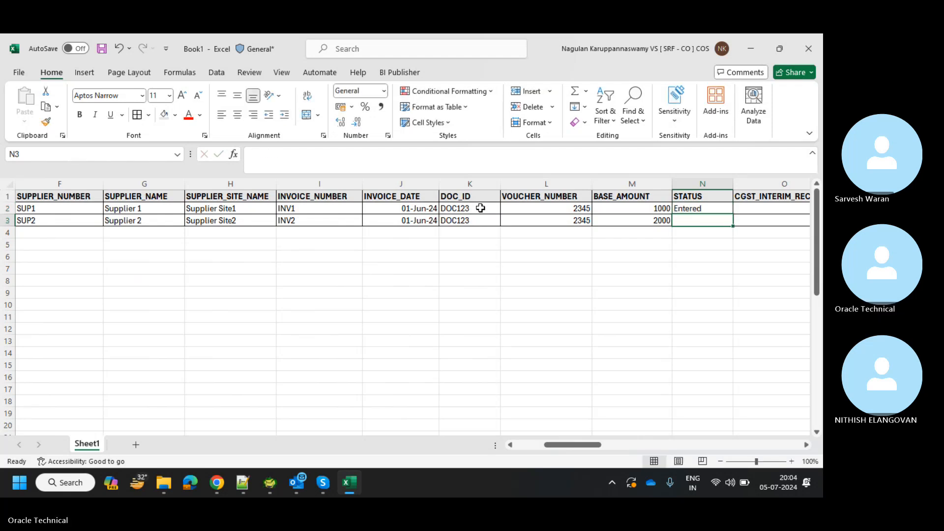
pyautogui.write('Emn')
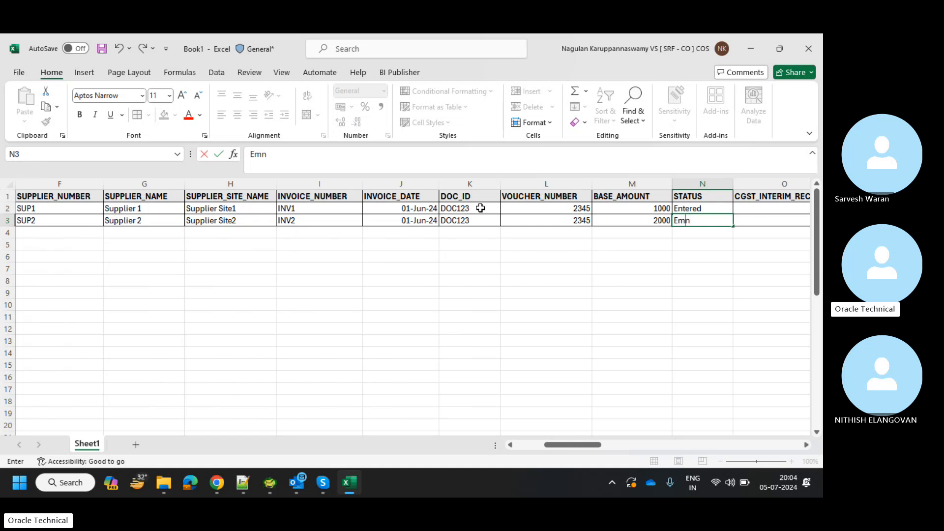
pyautogui.press('BackSpace')
pyautogui.write('ntered')
pyautogui.press('Tab')
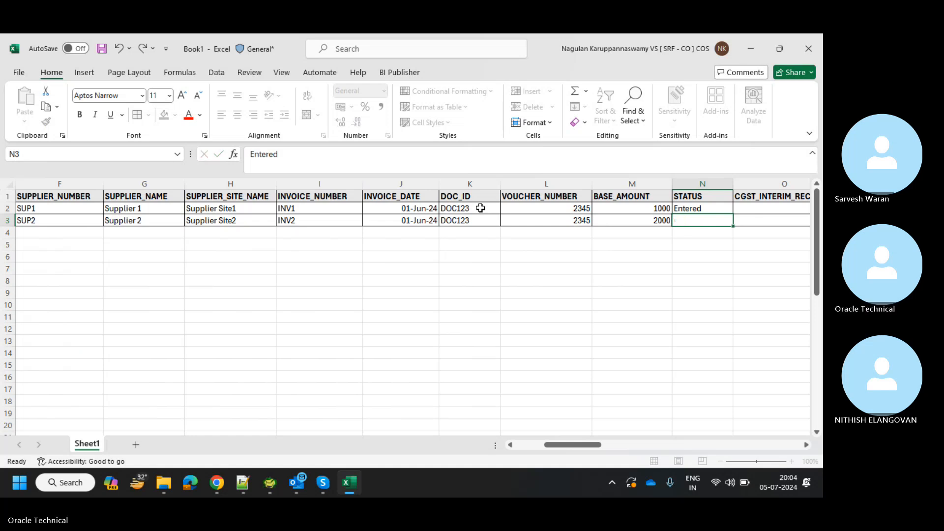
# Enter a GSTIN in the first row's SRF_GSTIN cell and copy it to the second row.
pyautogui.press('Right')
pyautogui.press('Right')
pyautogui.press('Right')
pyautogui.press('Right')
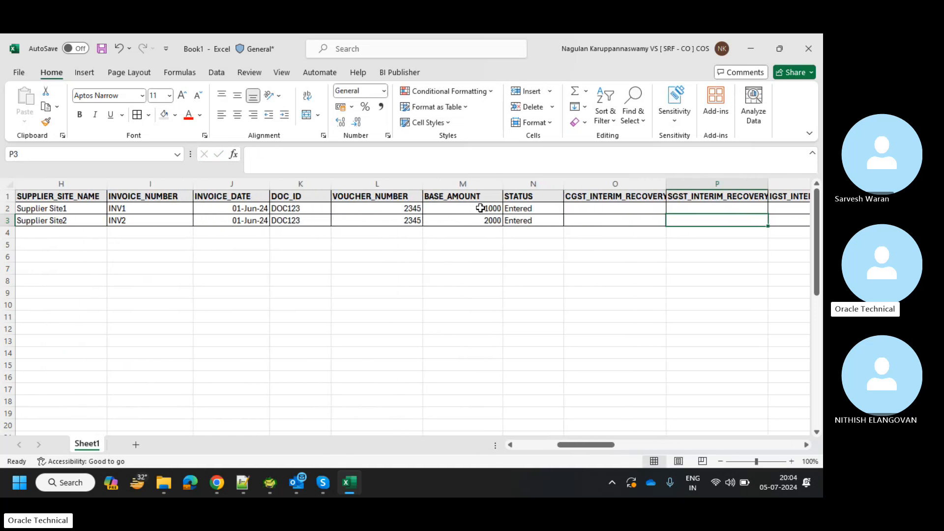
pyautogui.press('Right')
pyautogui.press('Right')
pyautogui.press('Right')
pyautogui.press('Right')
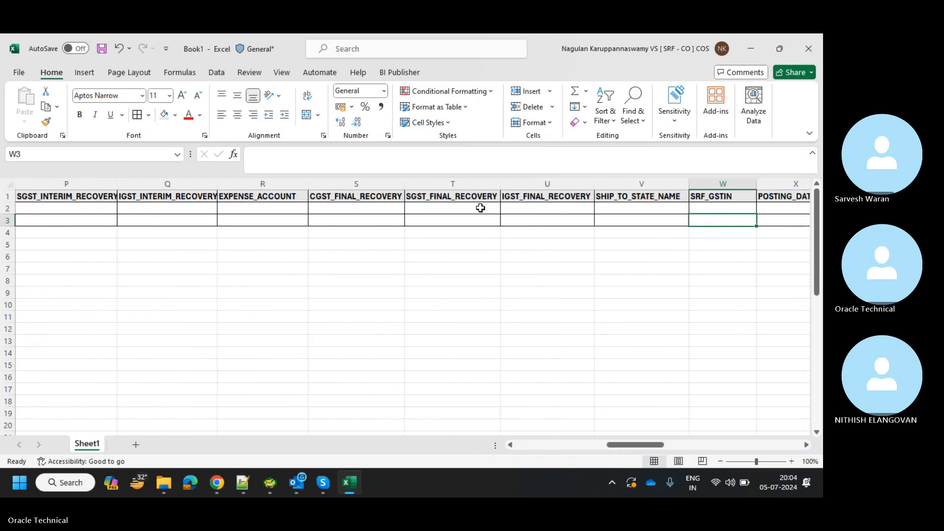
pyautogui.press('Up')
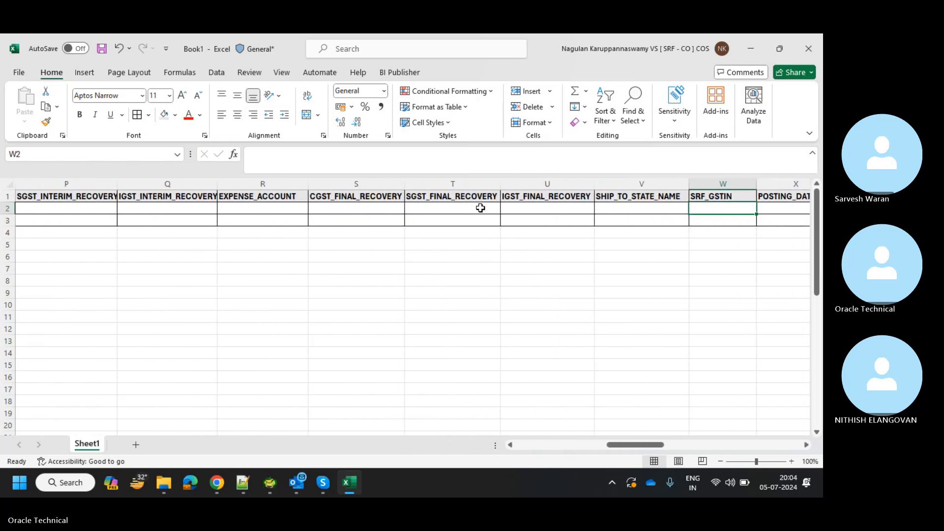
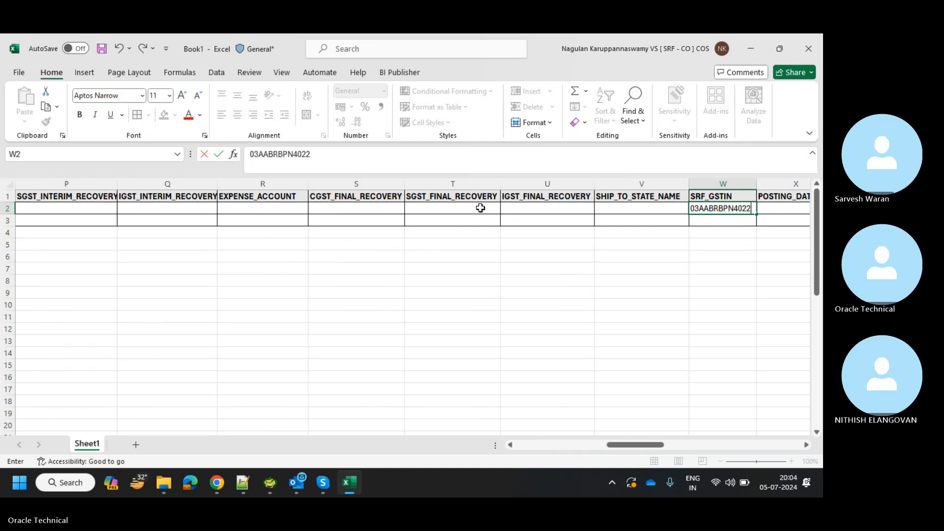
pyautogui.press('Return')
pyautogui.press('Up')
pyautogui.hotkey('ctrl', 'c')
pyautogui.press('Down')
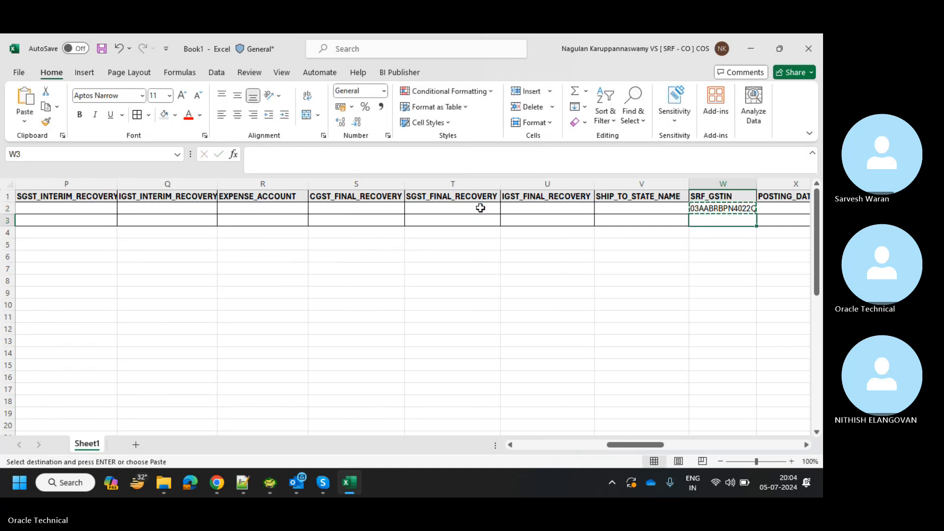
pyautogui.hotkey('ctrl', 'v')
# Set POSTED_FLAG to Y and fill in the submitter name for both rows.
pyautogui.press('Up')
pyautogui.press('Right')
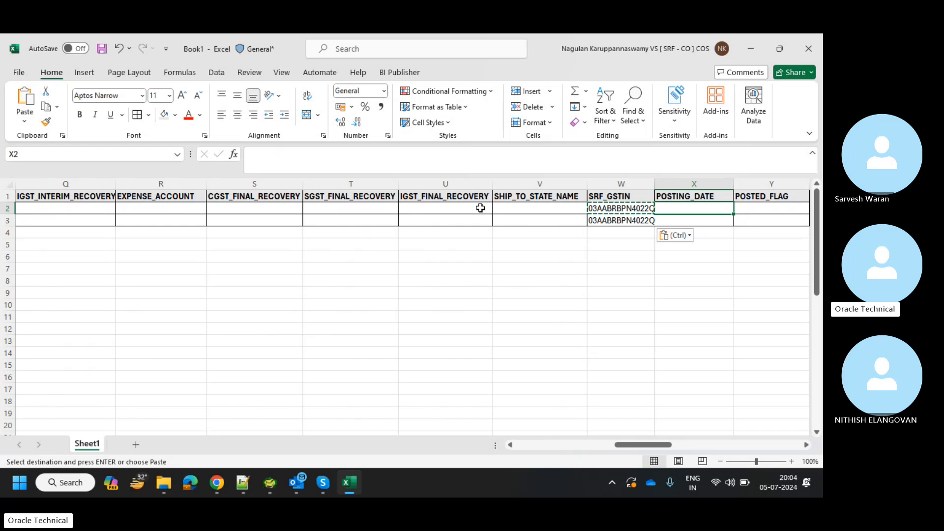
pyautogui.press('Right')
pyautogui.write('Y')
pyautogui.press('Return')
pyautogui.write('Y')
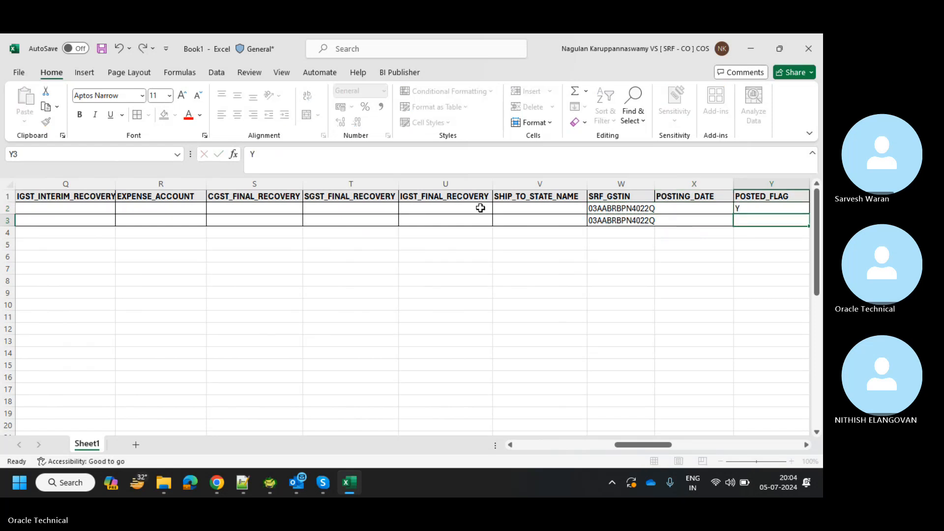
pyautogui.press('Right')
pyautogui.press('Right')
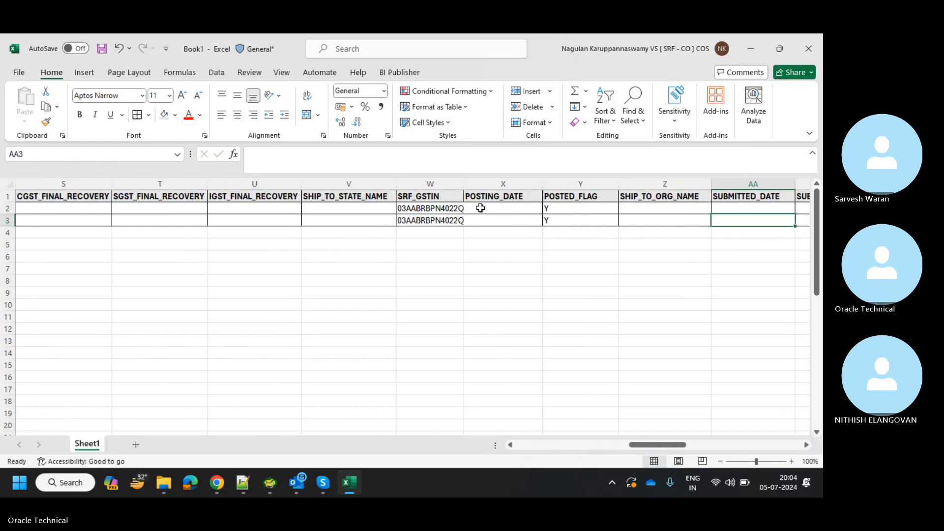
pyautogui.press('Right')
pyautogui.press('Right')
pyautogui.press('Left')
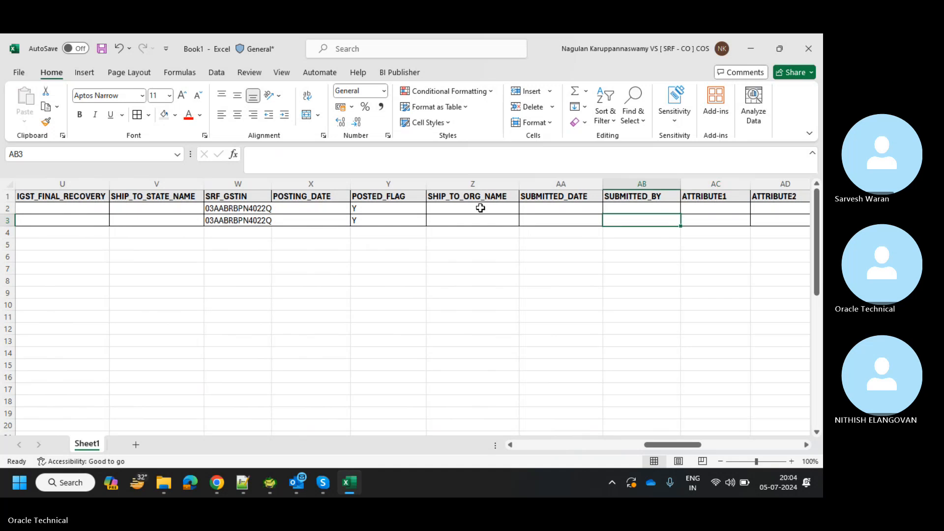
pyautogui.press('Up')
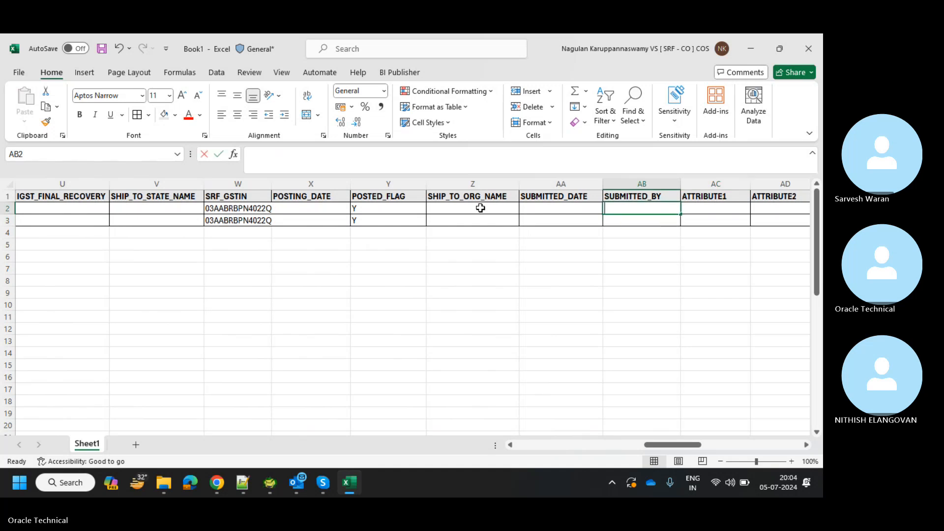
pyautogui.write('NAGUL')
pyautogui.press('Return')
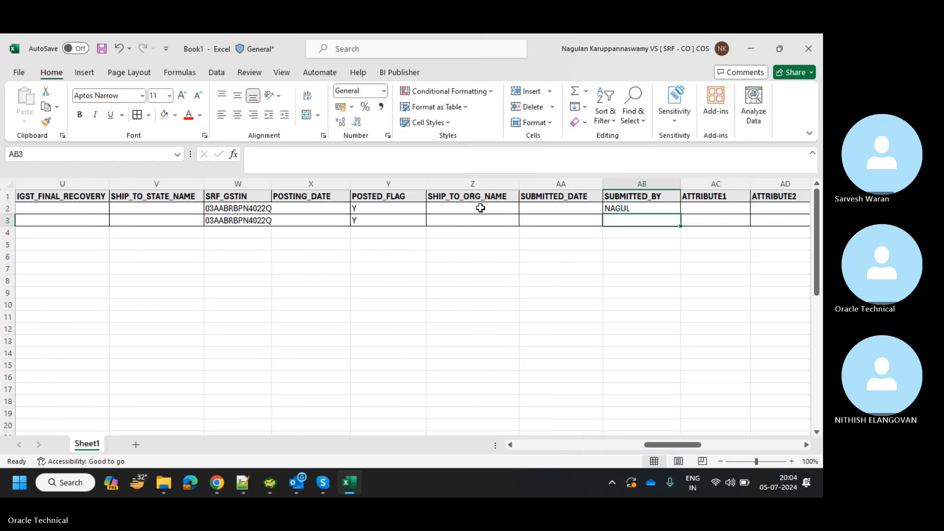
pyautogui.write('N')
pyautogui.press('Right')
pyautogui.press('Right')
pyautogui.press('Right')
pyautogui.press('Right')
pyautogui.press('Right')
pyautogui.press('Right')
pyautogui.press('Right')
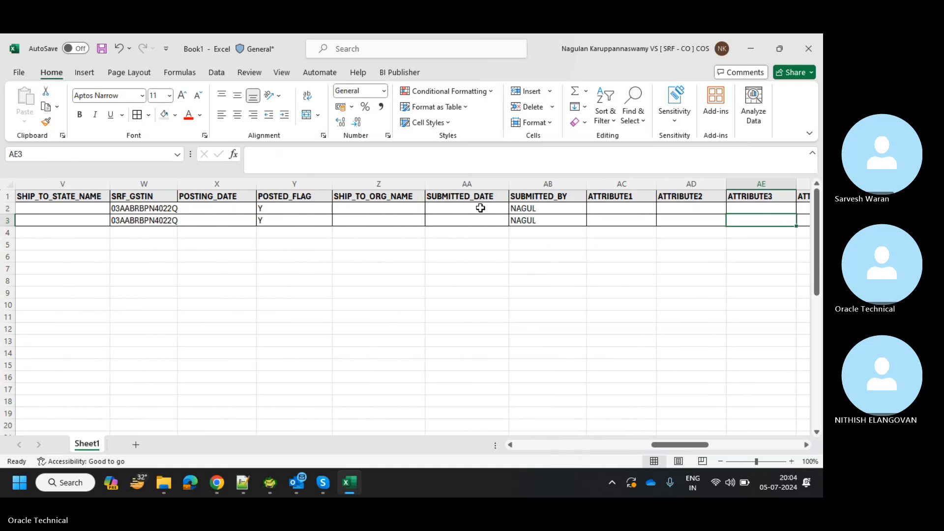
pyautogui.press('Right')
pyautogui.press('Right')
pyautogui.press('Right')
pyautogui.press('Right')
pyautogui.press('Right')
pyautogui.press('Right')
pyautogui.press('Right')
pyautogui.press('Right')
pyautogui.press('Right')
pyautogui.press('Right')
pyautogui.press('Right')
pyautogui.press('Right')
pyautogui.press('Right')
pyautogui.press('Right')
pyautogui.press('Right')
pyautogui.press('Right')
pyautogui.press('Right')
pyautogui.press('Right')
pyautogui.press('Right')
pyautogui.press('Right')
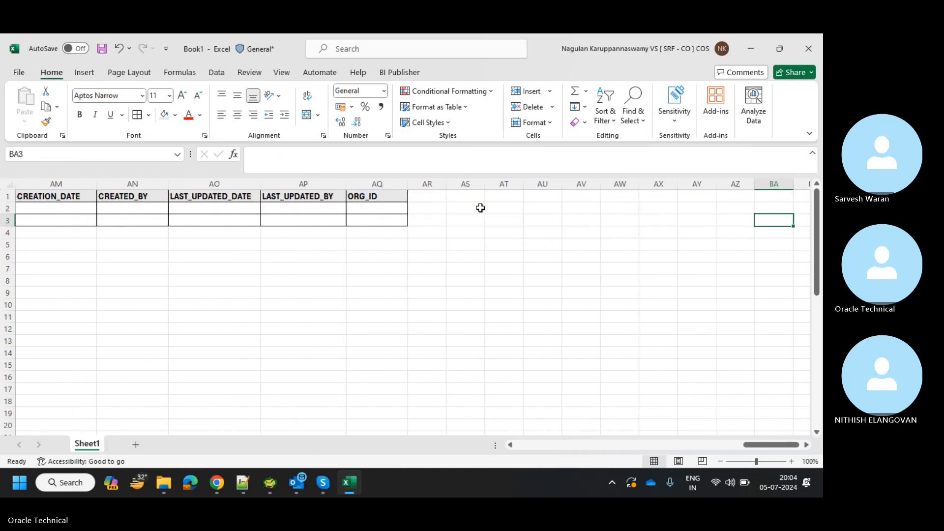
pyautogui.hscroll(-10, 276, 220)
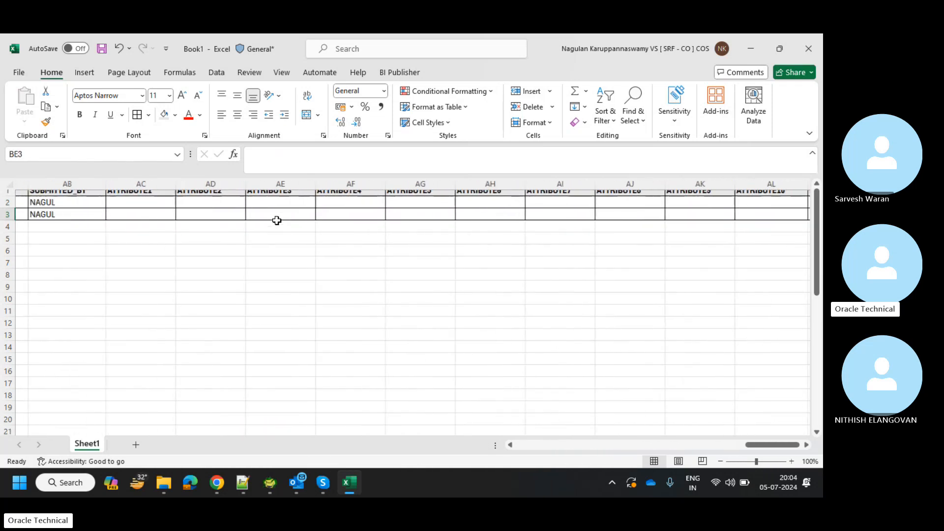
pyautogui.hscroll(-5, 277, 220)
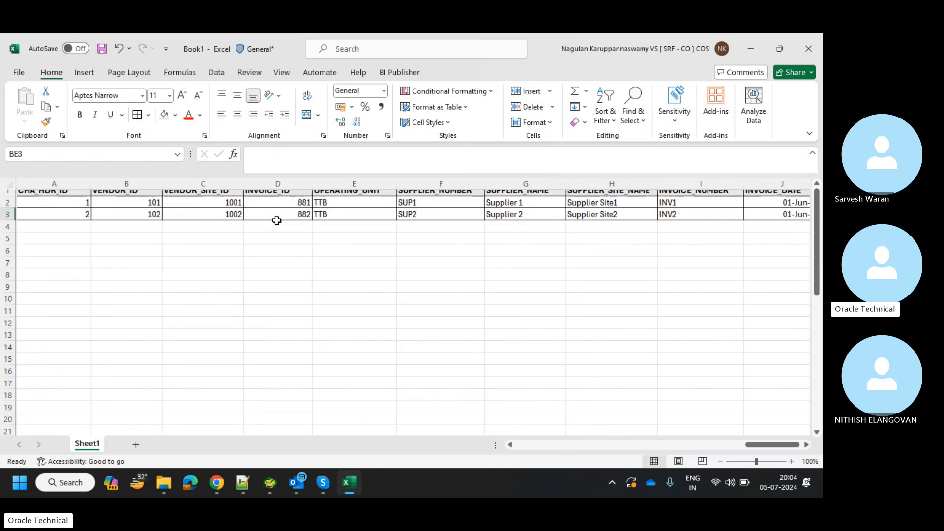
# Save the workbook to Downloads as XX_CHA_DATA_FILE, replacing the default name Book1.
pyautogui.click(19, 72)
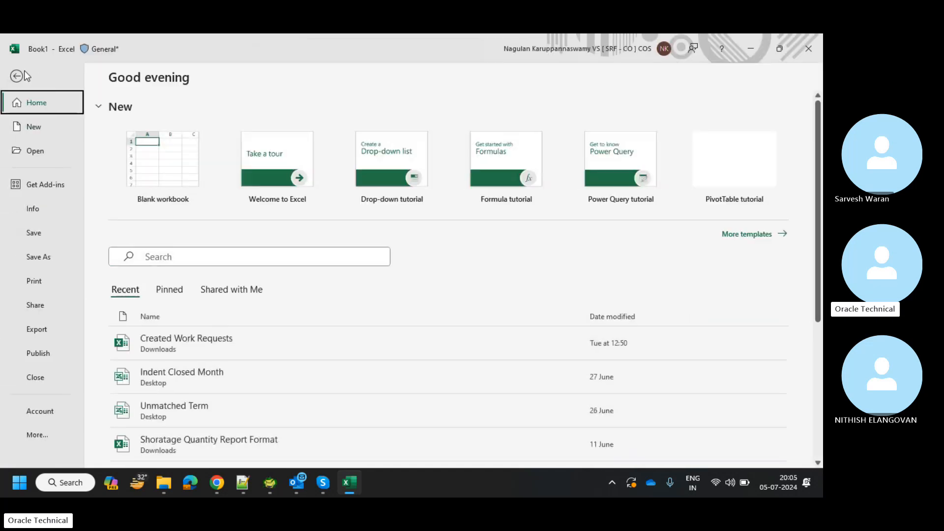
pyautogui.click(50, 253)
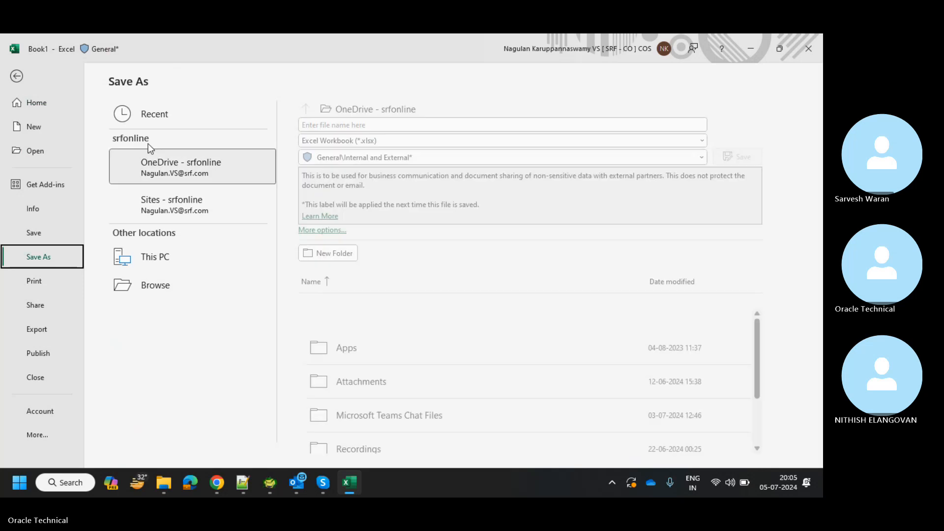
pyautogui.click(156, 312)
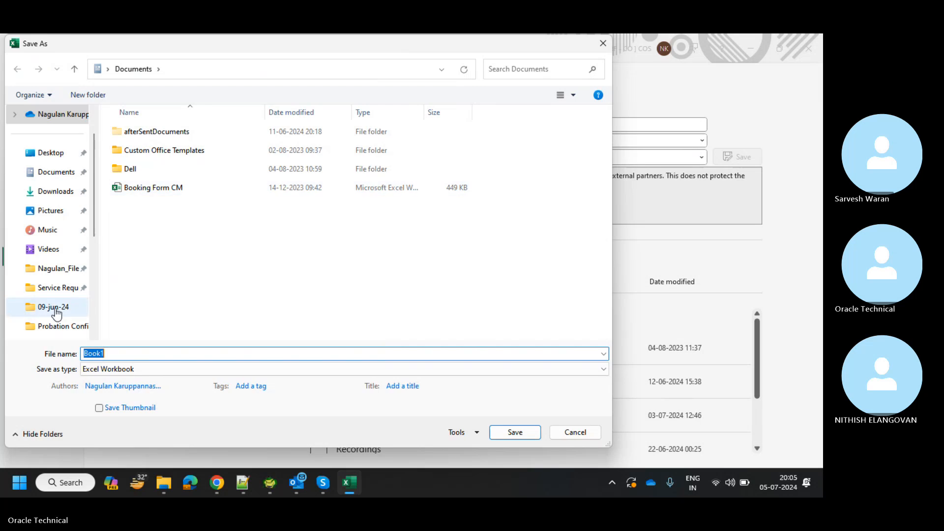
pyautogui.scroll(-2, 57, 313)
pyautogui.scroll(4, 57, 312)
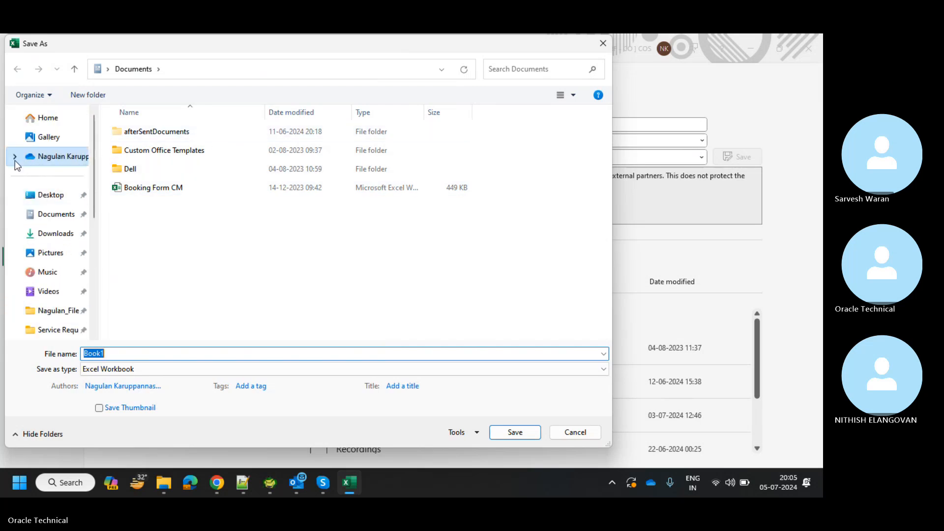
pyautogui.click(55, 234)
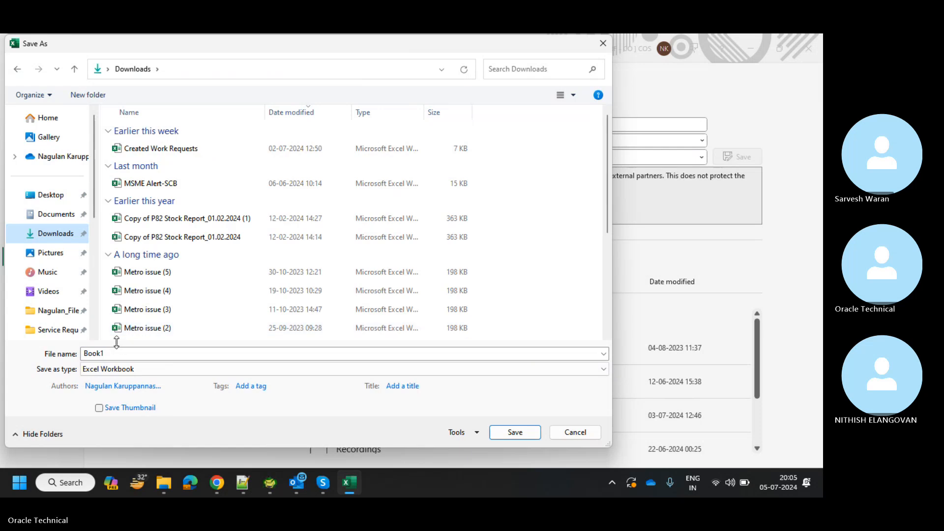
pyautogui.click(47, 354)
pyautogui.press('BackSpace')
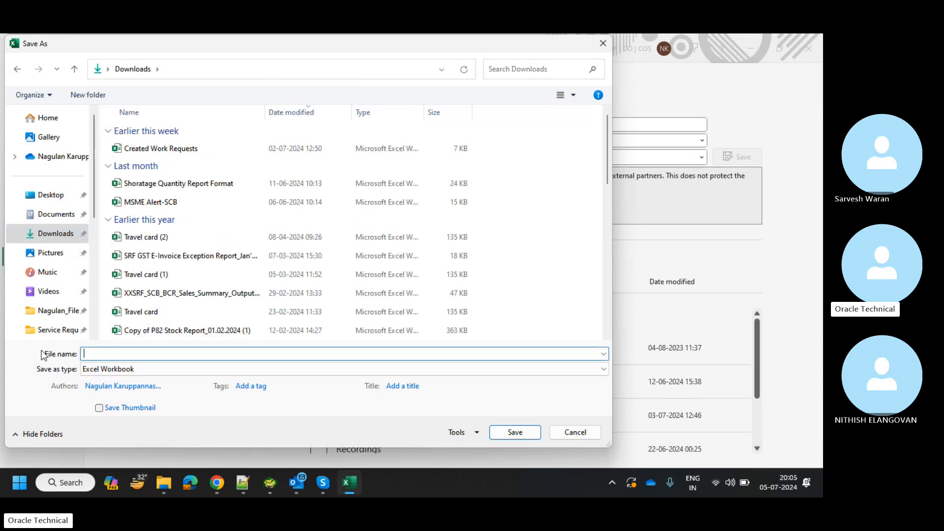
pyautogui.write('XX')
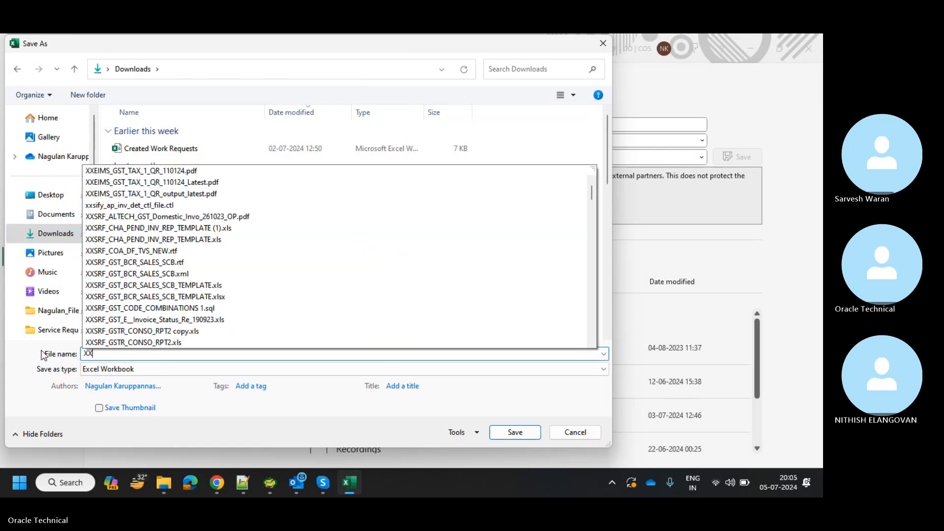
pyautogui.write('_')
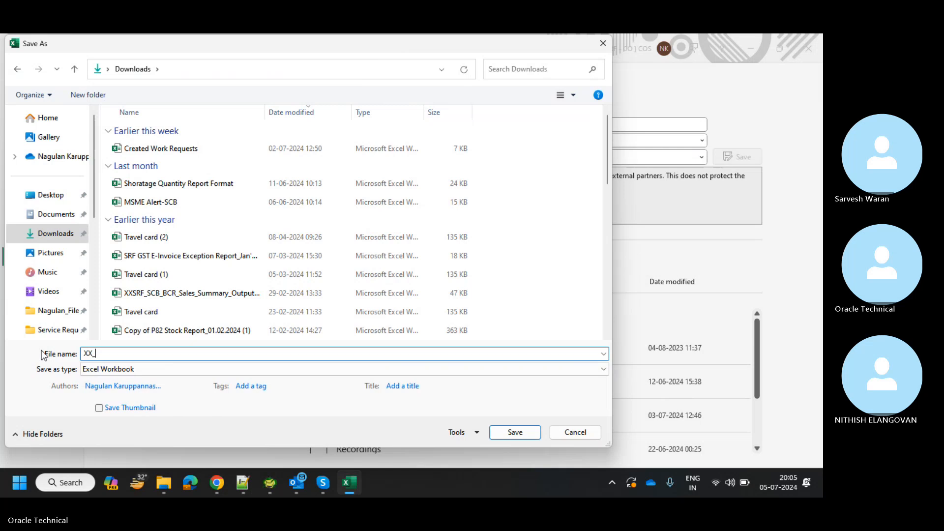
pyautogui.write('CHA_DATA_FILE')
pyautogui.click(507, 433)
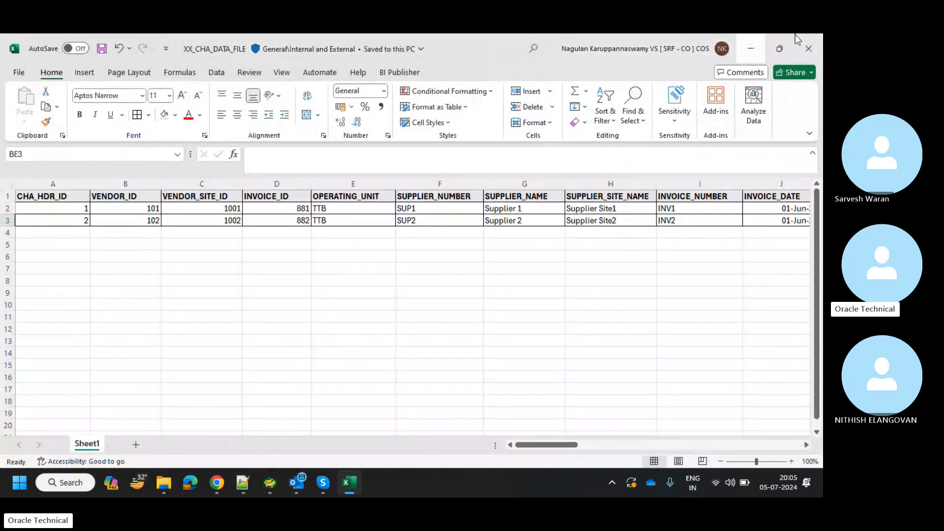
# Upload XX_CHA_DATA_FILE from Downloads as the sample data and continue to Map Columns.
pyautogui.hotkey('alt', 'Tab')
pyautogui.hotkey('alt', 'Tab')
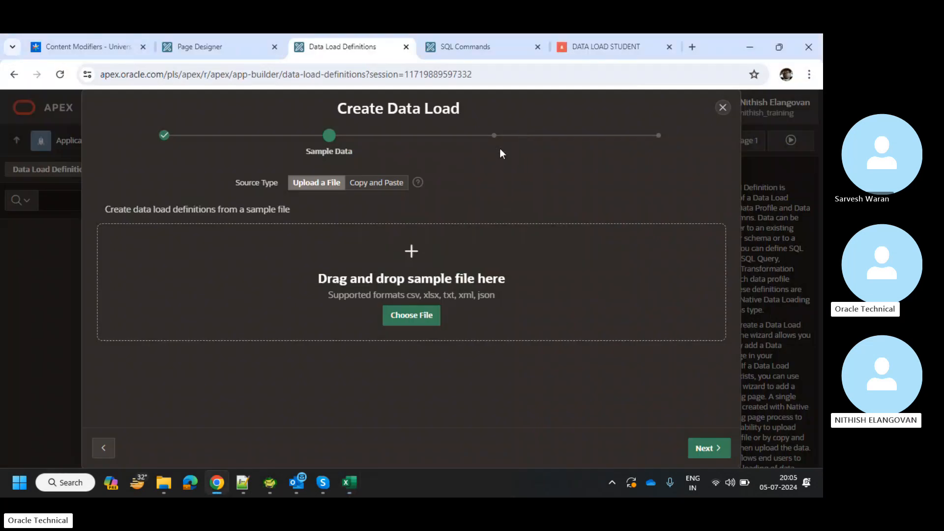
pyautogui.click(428, 310)
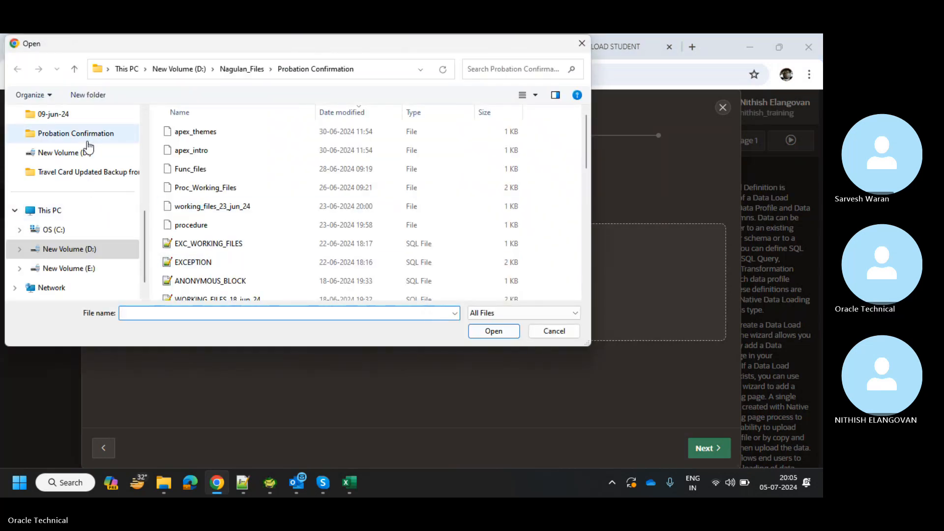
pyautogui.scroll(5, 88, 142)
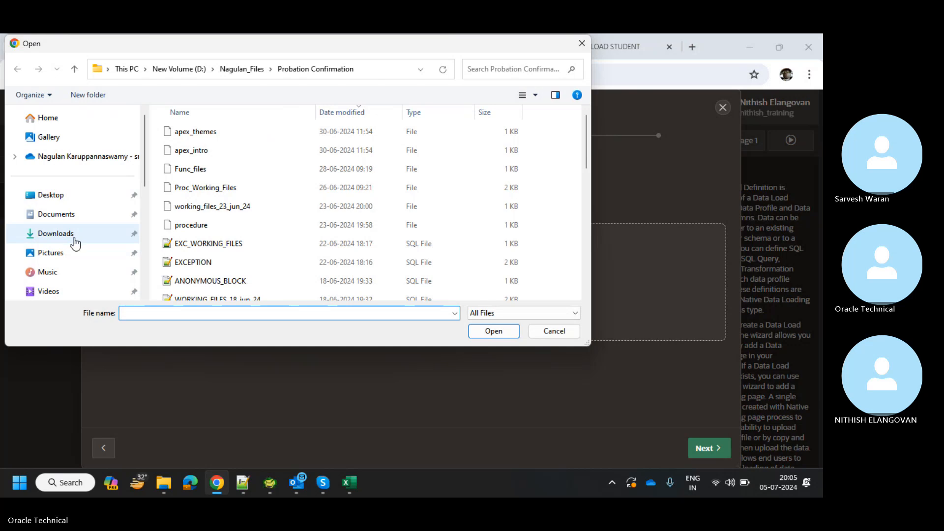
pyautogui.click(55, 233)
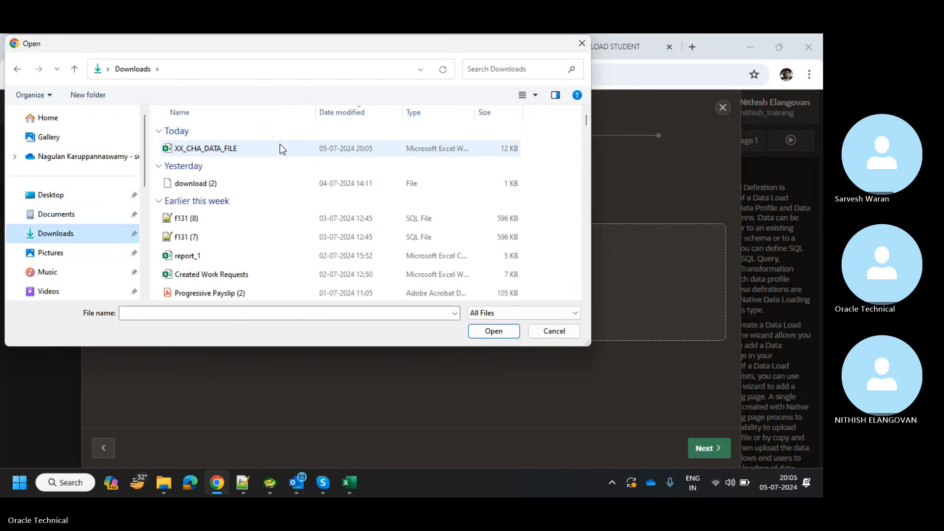
pyautogui.doubleClick(279, 148)
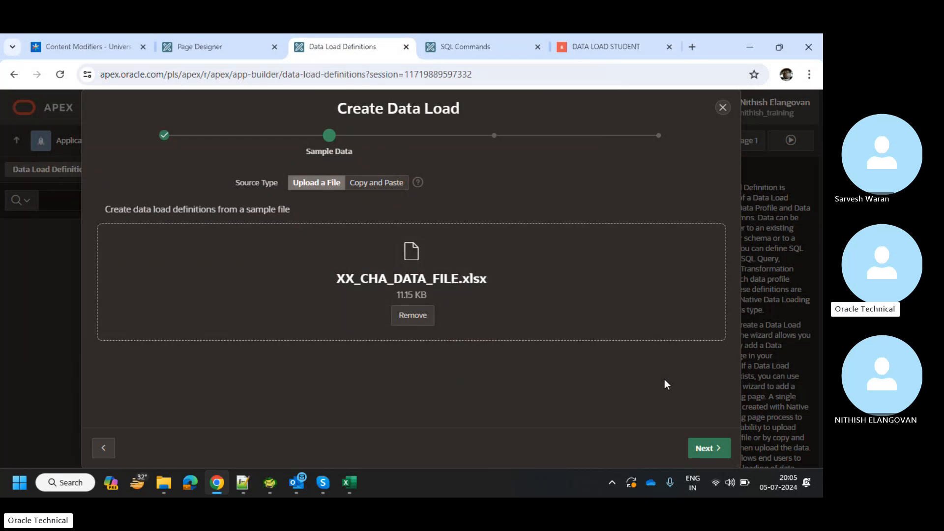
pyautogui.click(720, 448)
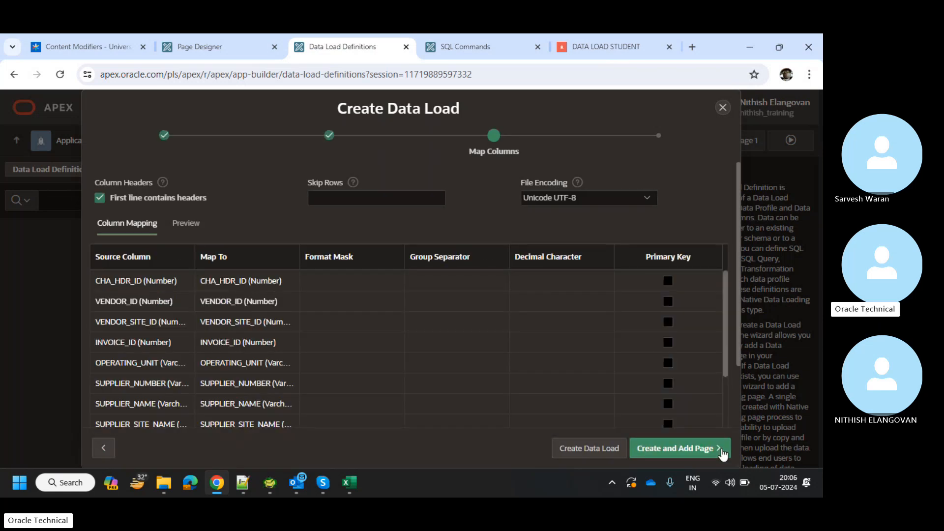
# Edit the INVOICE_DATE format mask, replacing its end with DD.
pyautogui.click(723, 455)
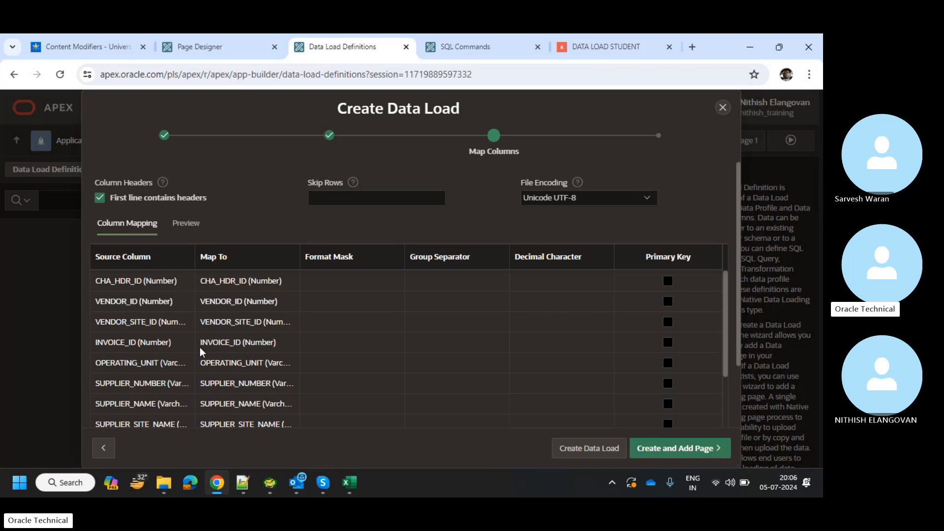
pyautogui.scroll(-3, 199, 352)
pyautogui.scroll(3, 200, 351)
pyautogui.scroll(-4, 199, 352)
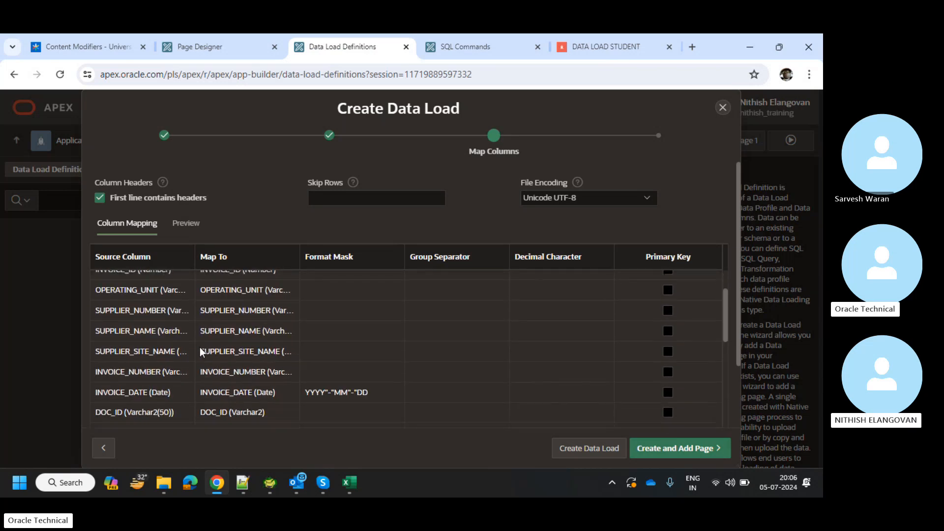
pyautogui.scroll(-5, 200, 347)
pyautogui.scroll(4, 200, 347)
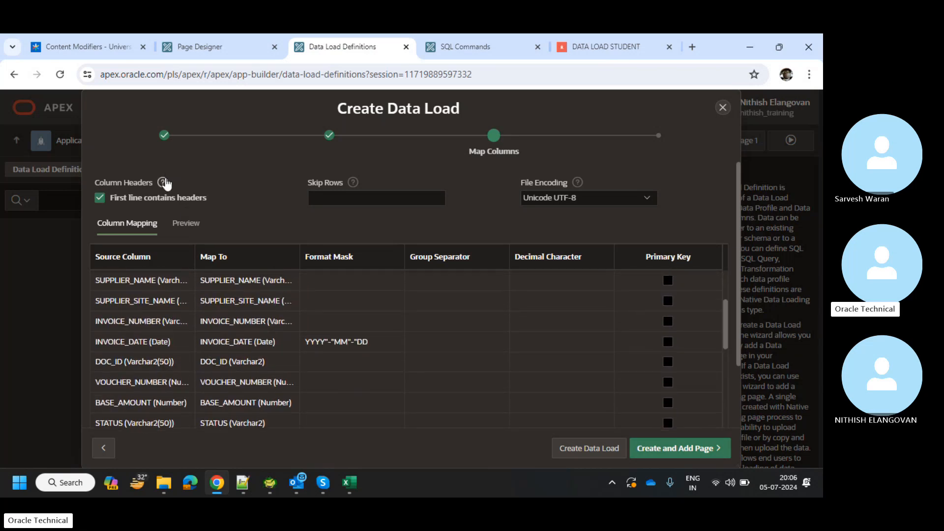
pyautogui.scroll(-5, 236, 385)
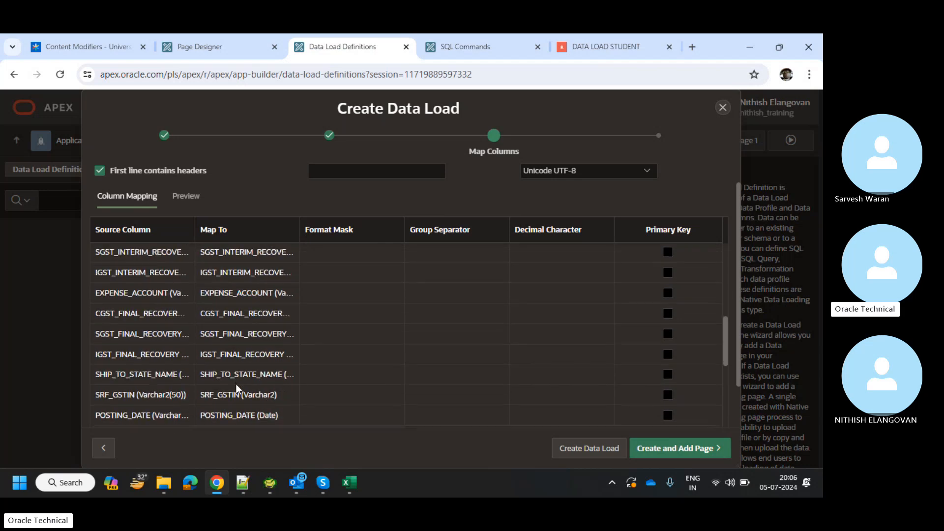
pyautogui.scroll(-4, 236, 385)
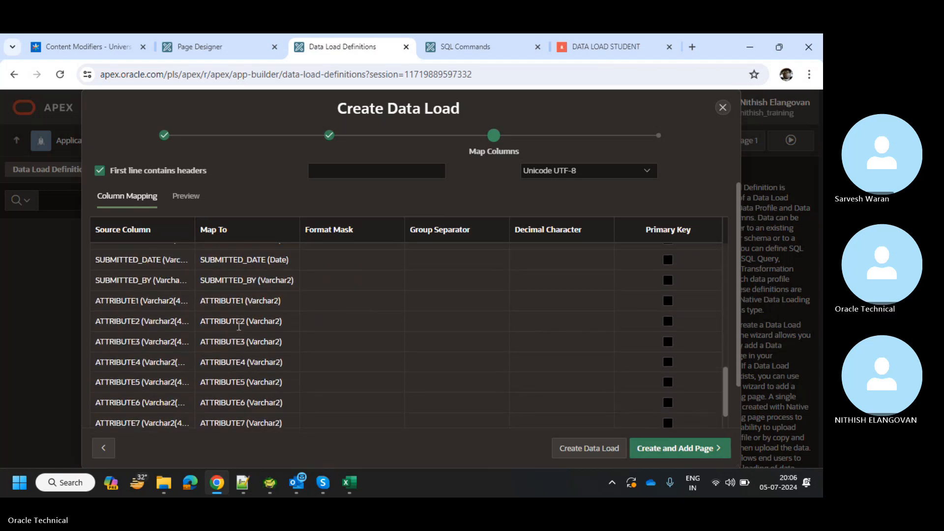
pyautogui.scroll(-5, 238, 326)
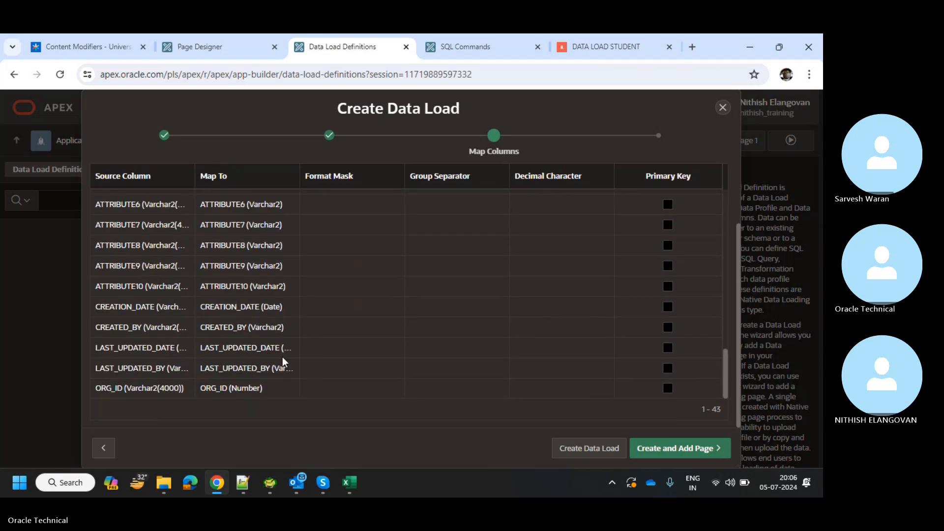
pyautogui.scroll(15, 276, 284)
pyautogui.scroll(-3, 283, 284)
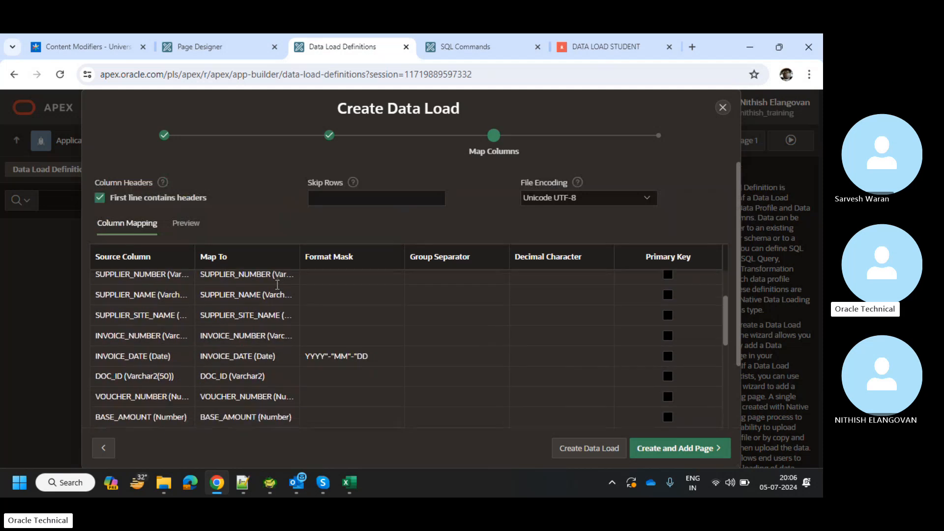
pyautogui.click(371, 322)
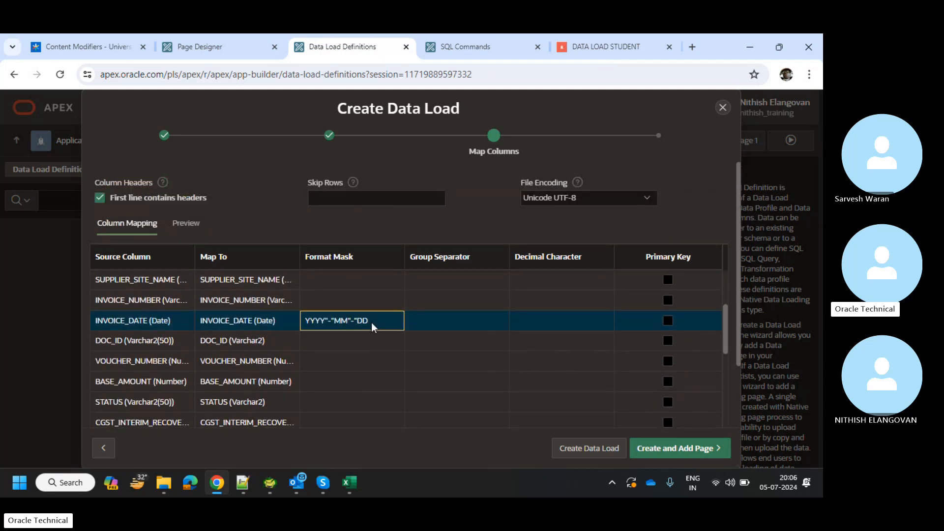
pyautogui.click(372, 323)
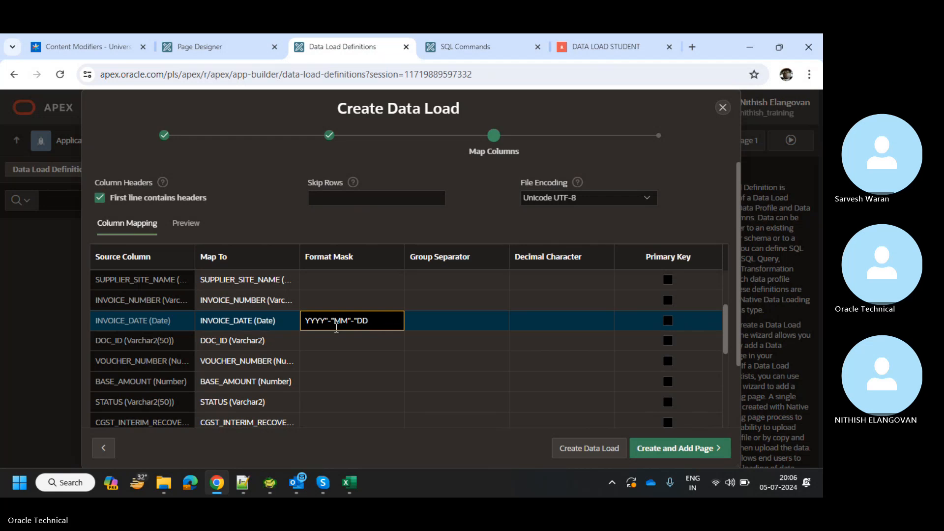
pyautogui.press('BackSpace')
pyautogui.press('BackSpace')
pyautogui.press('BackSpace')
pyautogui.press('BackSpace')
pyautogui.write('DD')
# Mark CHA_HDR_ID as the primary key and start entering the number of rows to skip.
pyautogui.scroll(3, 488, 312)
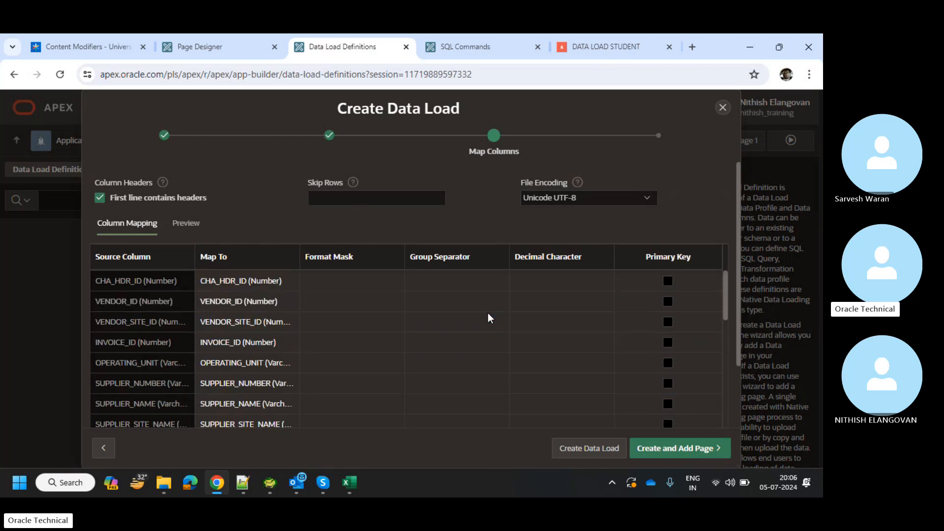
pyautogui.click(667, 281)
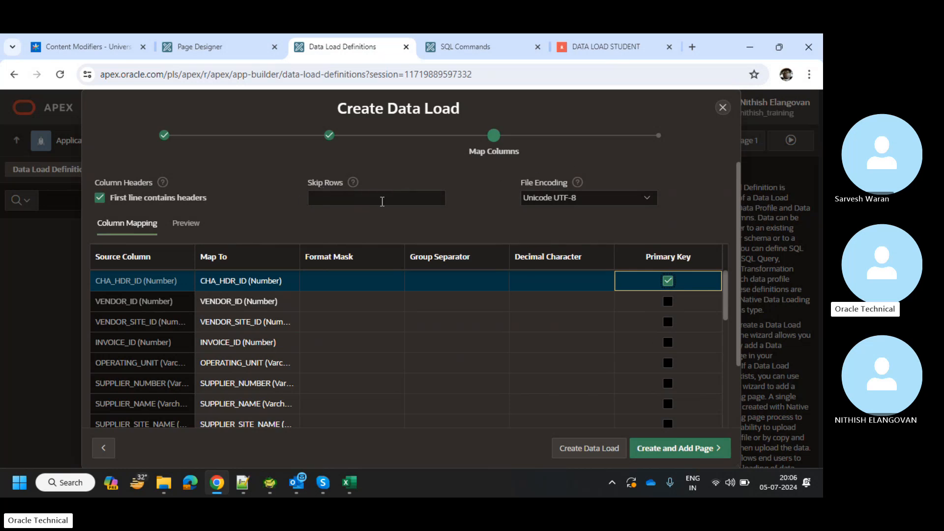
pyautogui.click(382, 202)
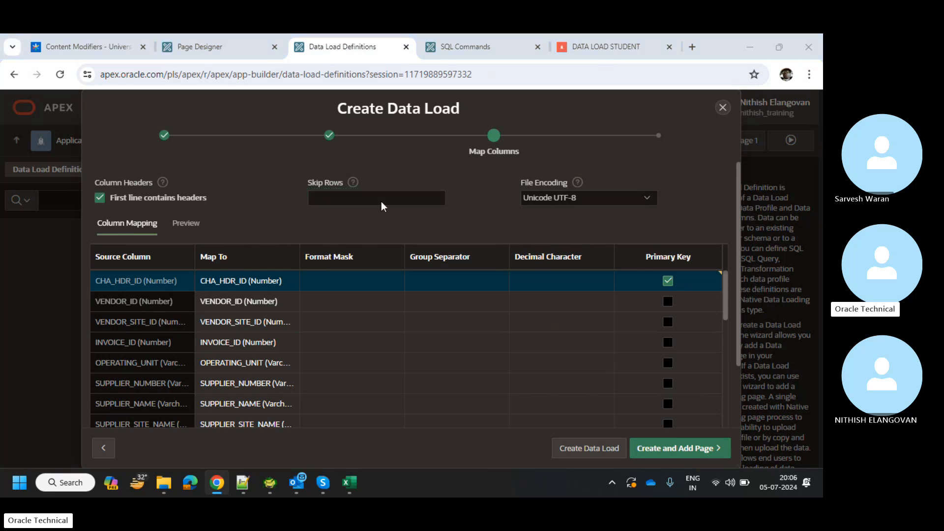
pyautogui.hotkey('alt', 'Tab')
# Check the Excel workbook's header row and first data row, ending on header cell A1 (CHA_HDR_ID).
pyautogui.press('Right')
pyautogui.press('Right')
pyautogui.press('Right')
pyautogui.press('Right')
pyautogui.press('Right')
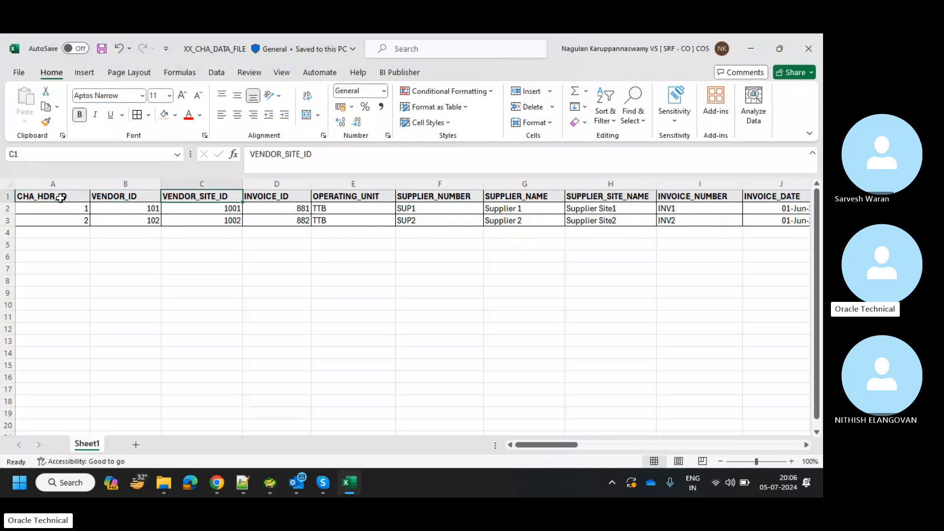
pyautogui.press('Right')
pyautogui.press('Right')
pyautogui.press('Right')
pyautogui.press('Right')
pyautogui.press('Right')
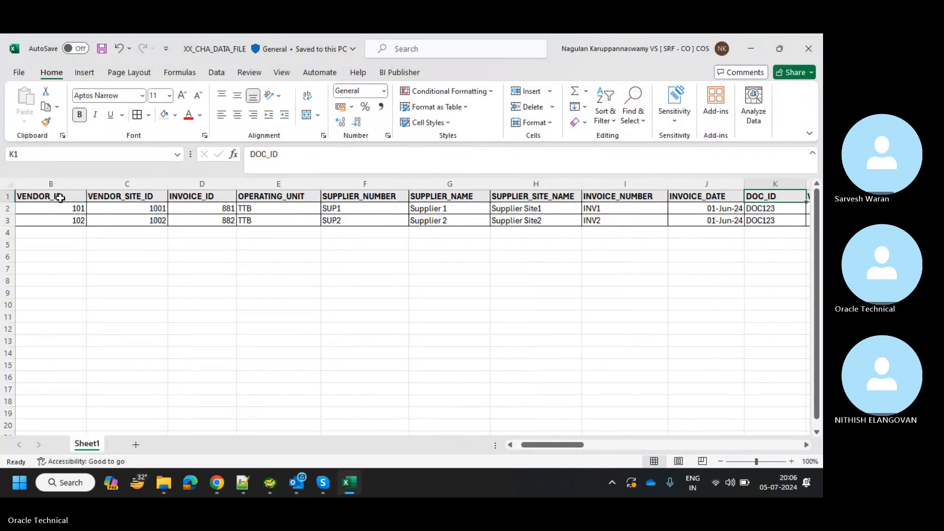
pyautogui.press('Left')
pyautogui.press('Left')
pyautogui.press('Left')
pyautogui.press('Left')
pyautogui.press('Left')
pyautogui.press('Left')
pyautogui.press('Left')
pyautogui.press('Left')
pyautogui.press('Left')
pyautogui.press('Left')
pyautogui.press('Right')
pyautogui.press('Right')
pyautogui.press('Right')
pyautogui.press('Right')
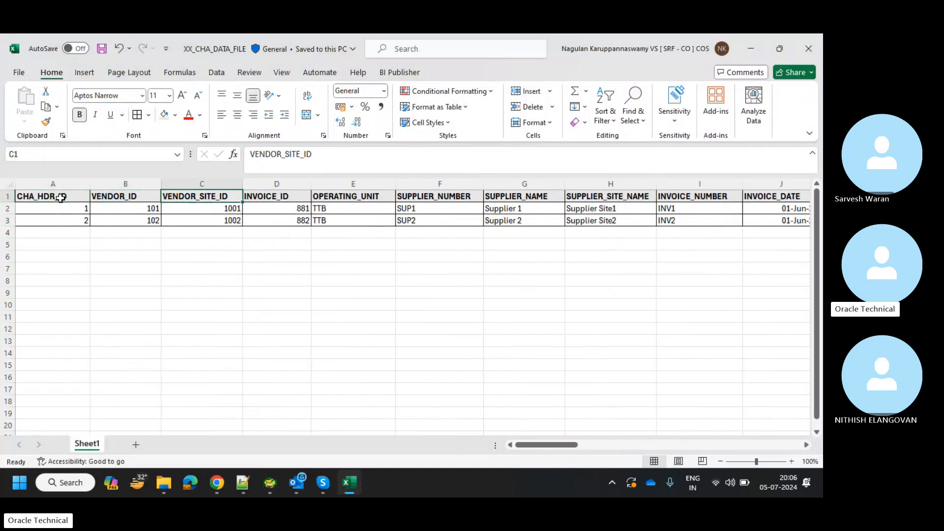
pyautogui.press('Left')
pyautogui.press('Left')
pyautogui.press('Left')
pyautogui.press('Left')
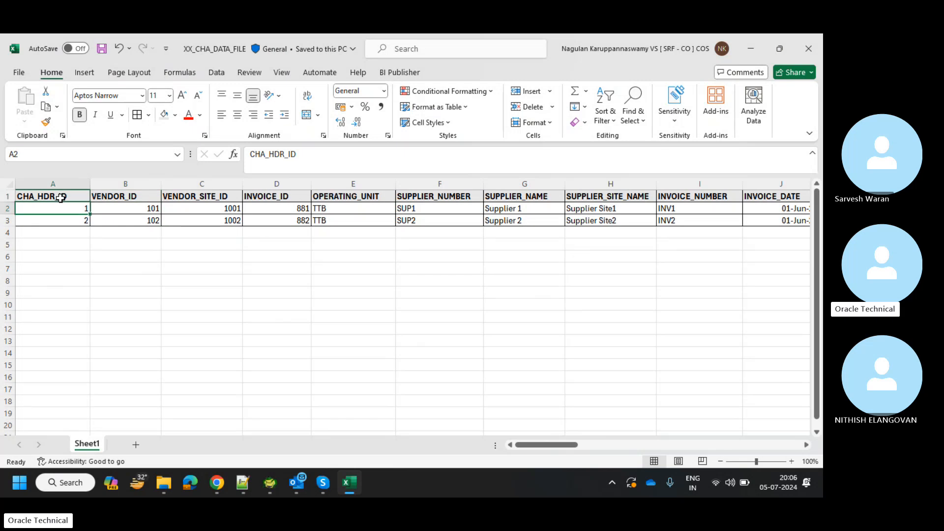
pyautogui.press('Down')
pyautogui.press('Down')
pyautogui.press('Up')
pyautogui.press('Up')
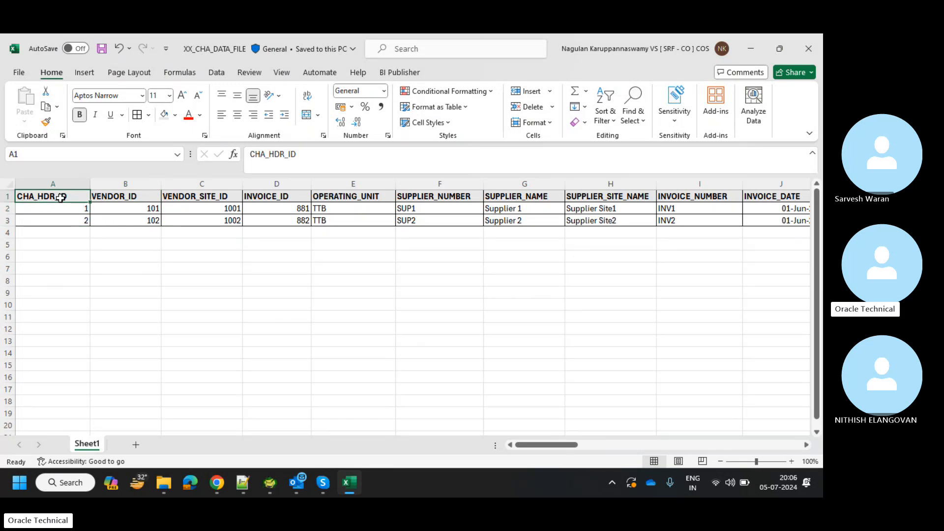
pyautogui.press('Right')
pyautogui.press('Right')
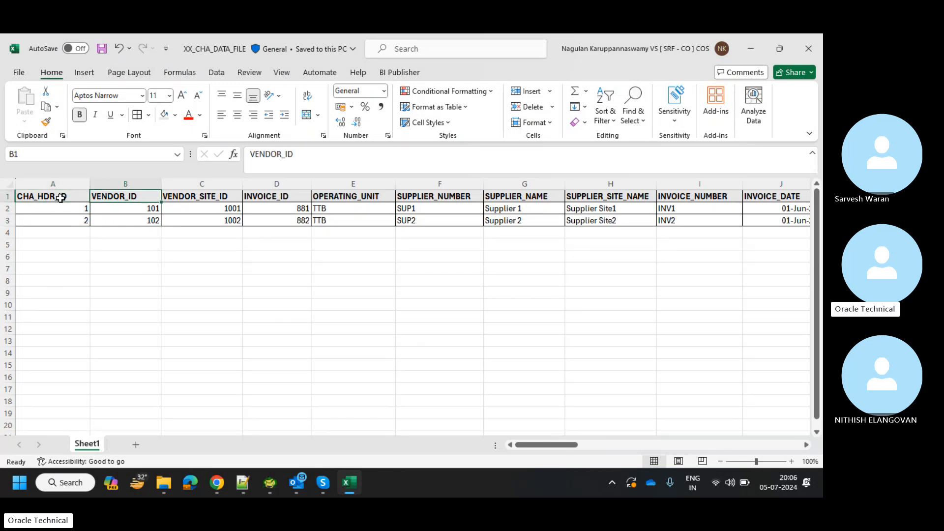
pyautogui.press('Left')
pyautogui.press('Left')
pyautogui.press('Down')
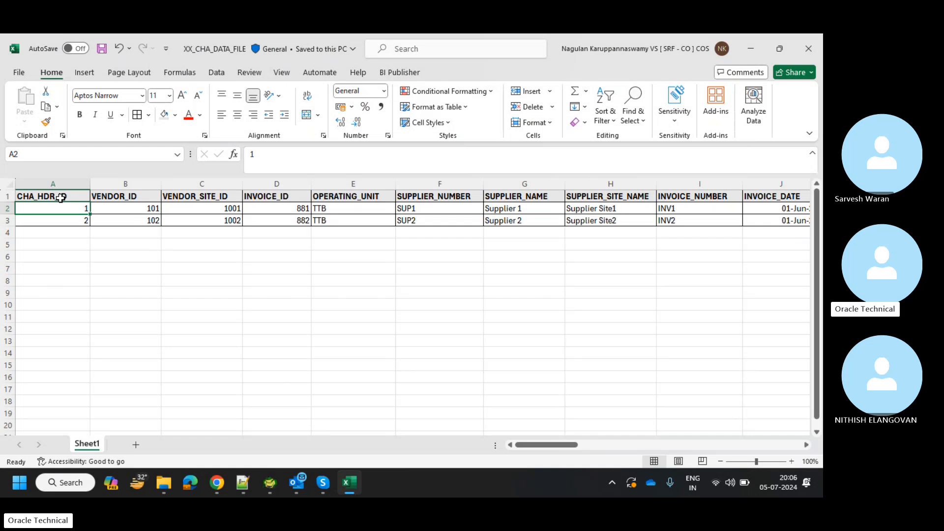
pyautogui.press('Right')
pyautogui.press('Right')
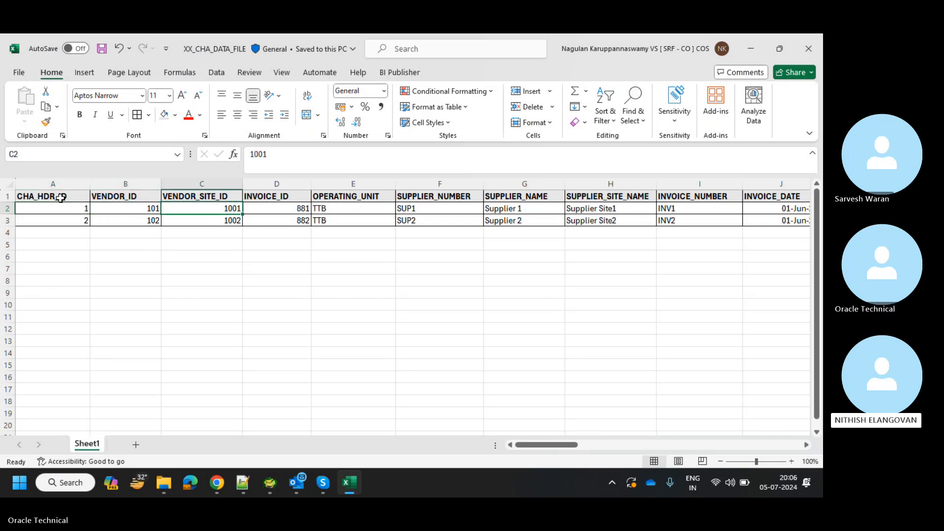
pyautogui.press('Left')
pyautogui.press('Left')
pyautogui.hotkey('alt', 'Tab')
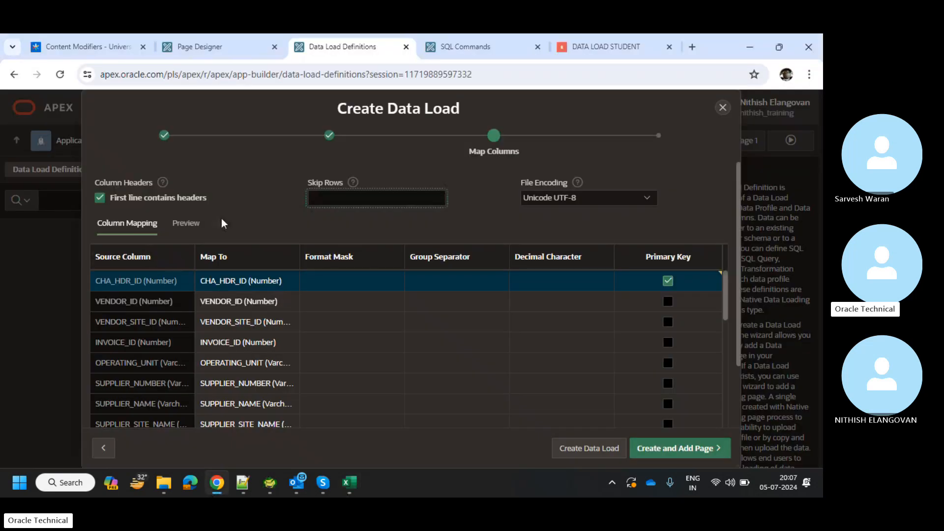
pyautogui.hotkey('alt', 'Tab')
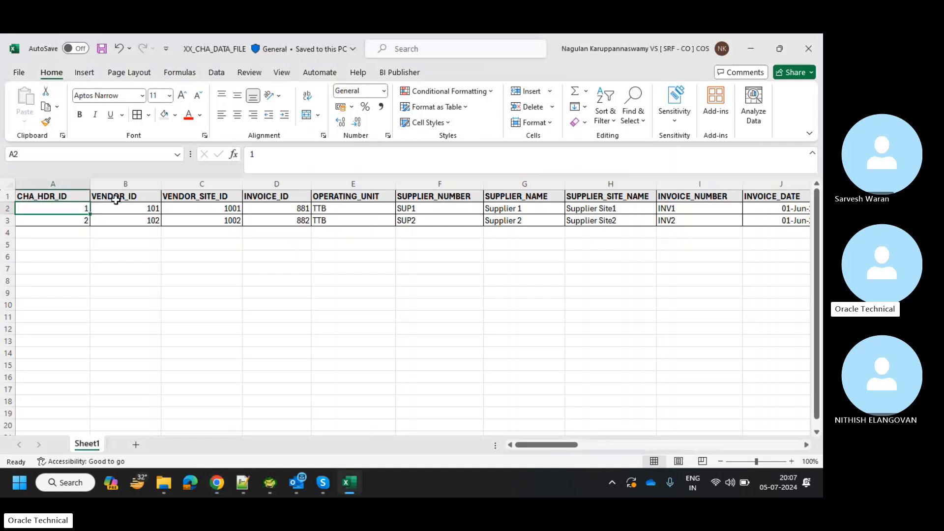
pyautogui.click(77, 195)
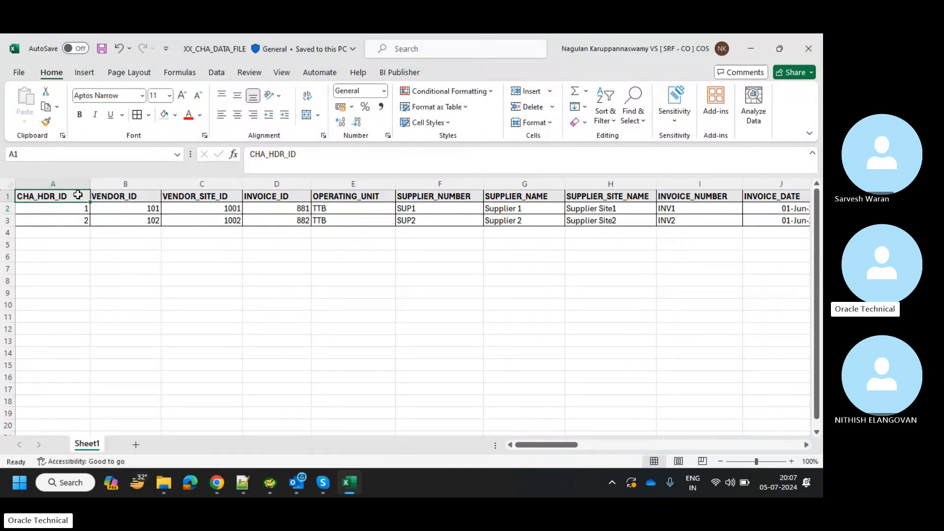
pyautogui.hotkey('alt', 'Tab')
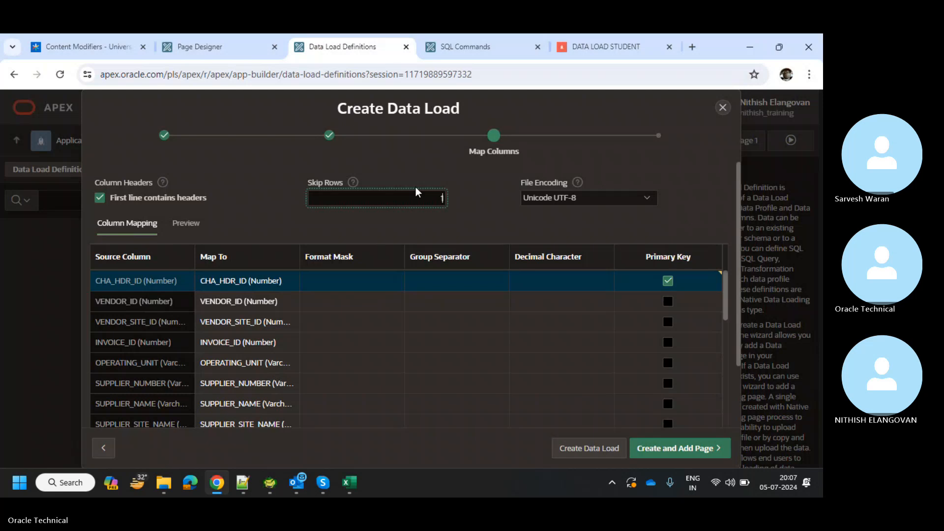
# Apply Skip Rows of 1 and review the refreshed grid showing source columns C1, C101, C1001.
pyautogui.click(456, 209)
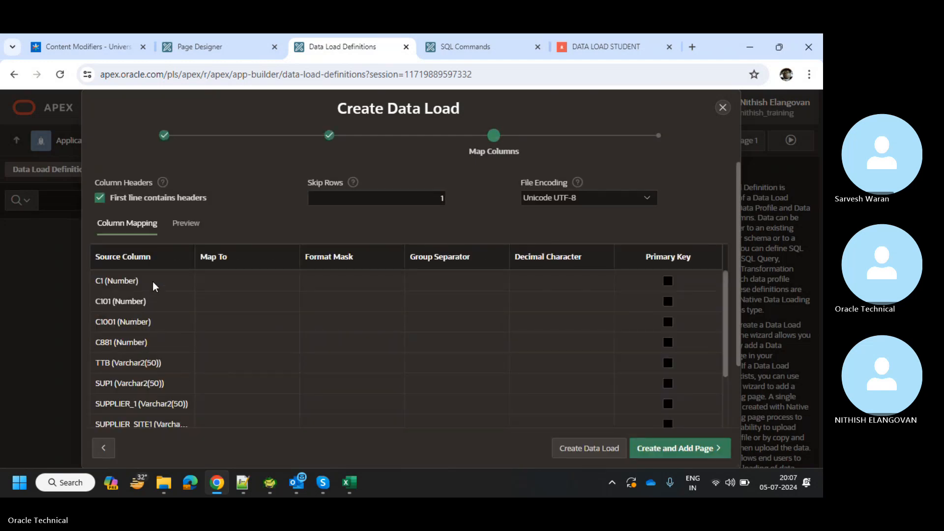
pyautogui.scroll(-1, 136, 379)
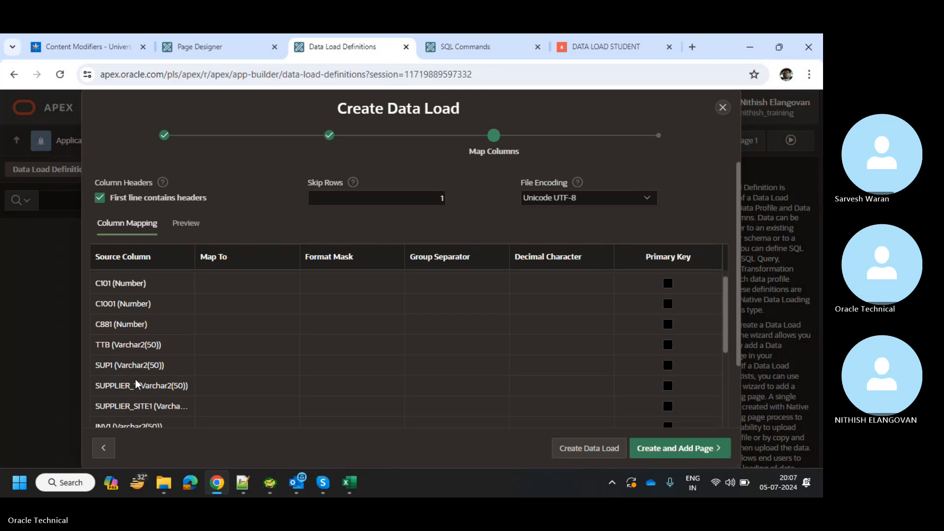
pyautogui.scroll(-6, 136, 385)
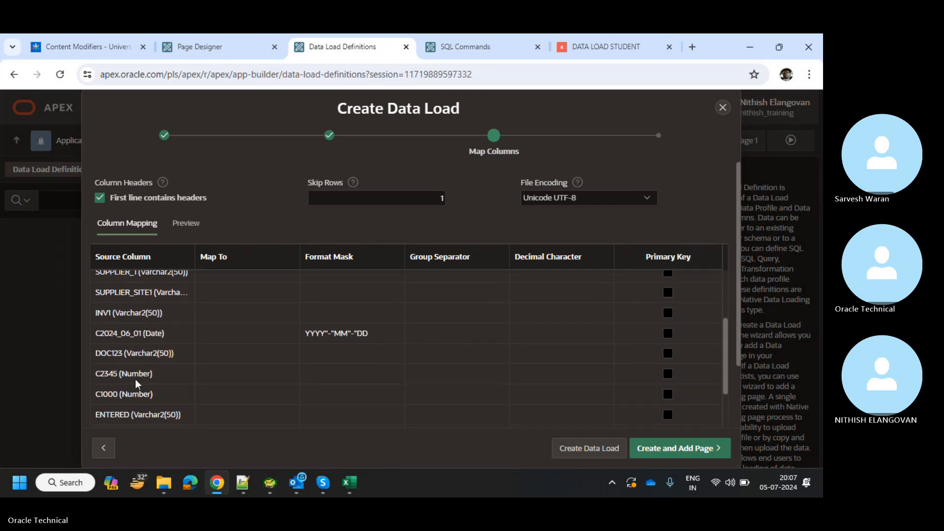
pyautogui.scroll(-8, 136, 379)
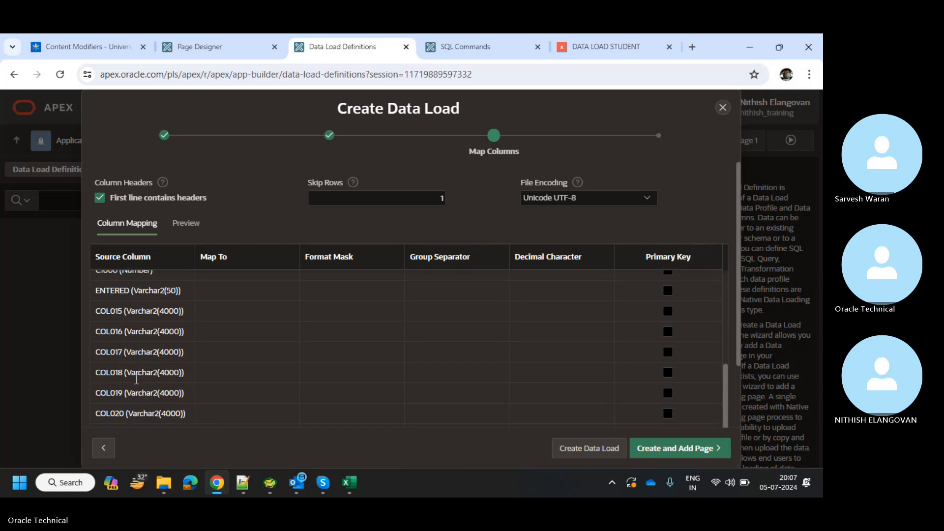
pyautogui.scroll(-4, 135, 379)
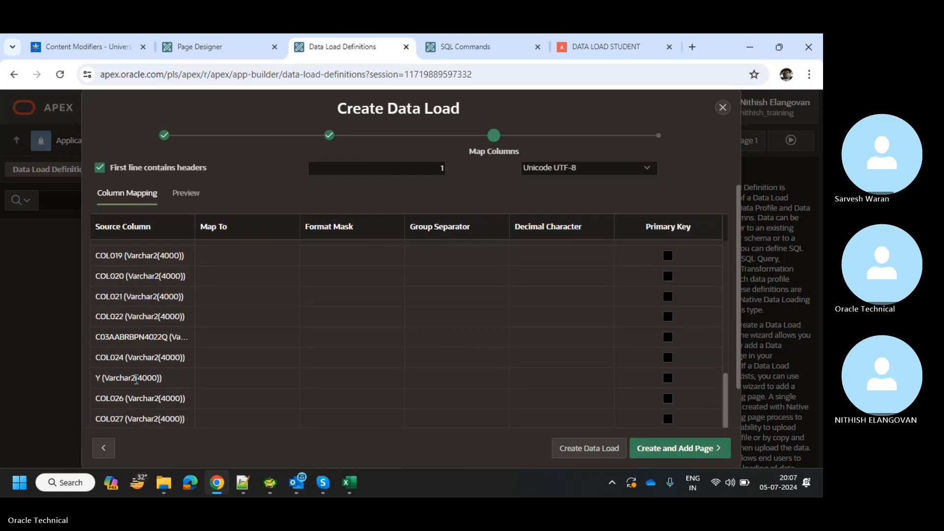
pyautogui.scroll(-2, 136, 379)
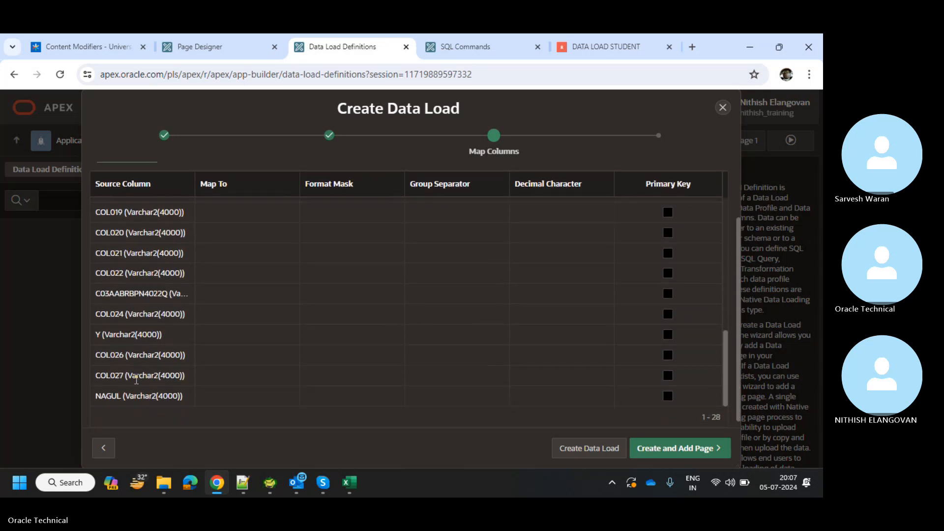
pyautogui.scroll(15, 136, 379)
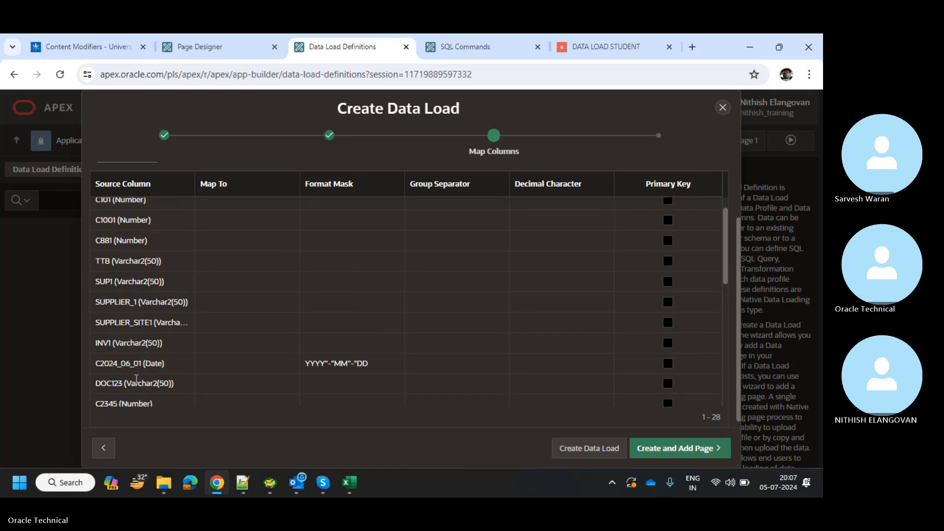
pyautogui.scroll(2, 136, 384)
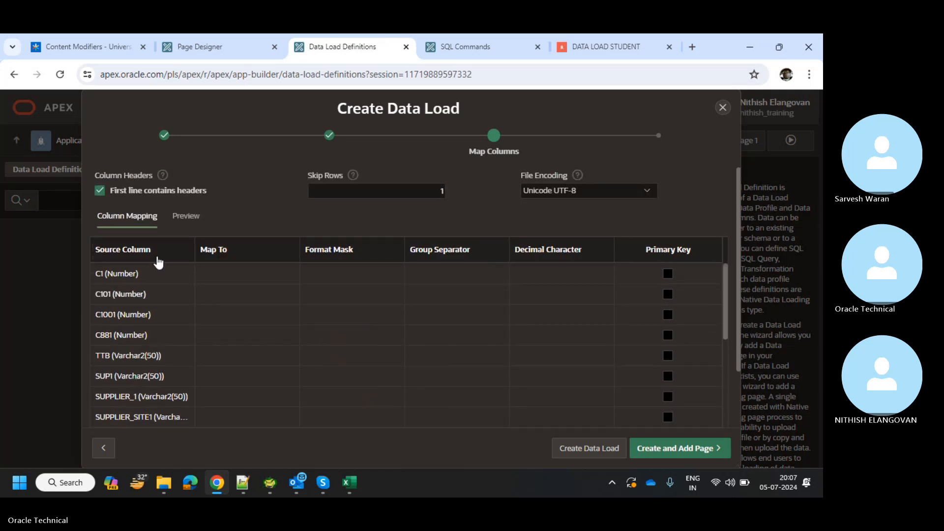
pyautogui.scroll(-1, 171, 202)
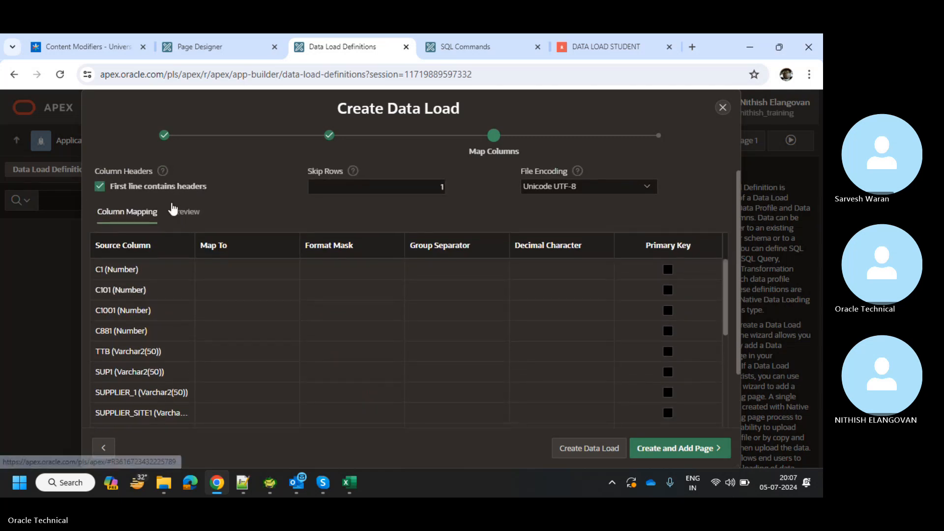
pyautogui.scroll(1, 172, 209)
# Uncheck 'First line contains headers' and review the COL001–COL028 source columns.
pyautogui.click(99, 197)
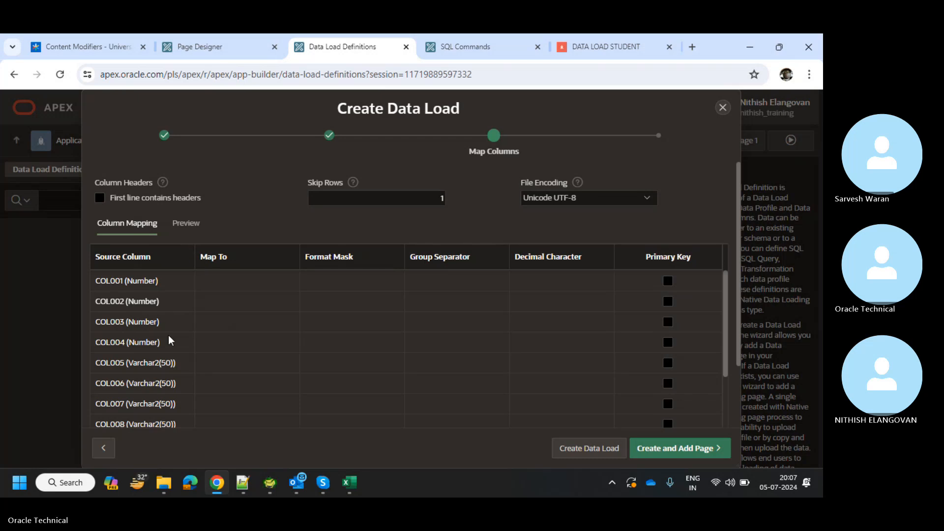
pyautogui.scroll(-2, 172, 310)
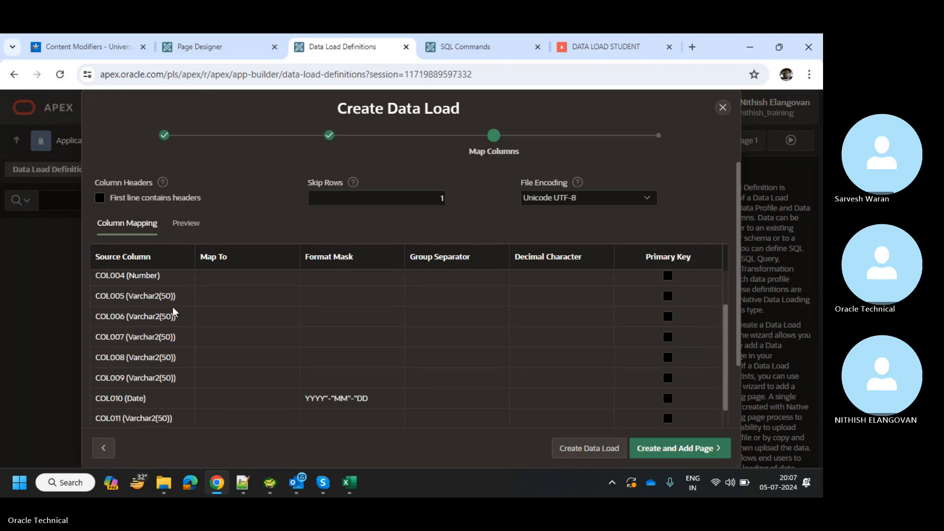
pyautogui.scroll(-4, 173, 308)
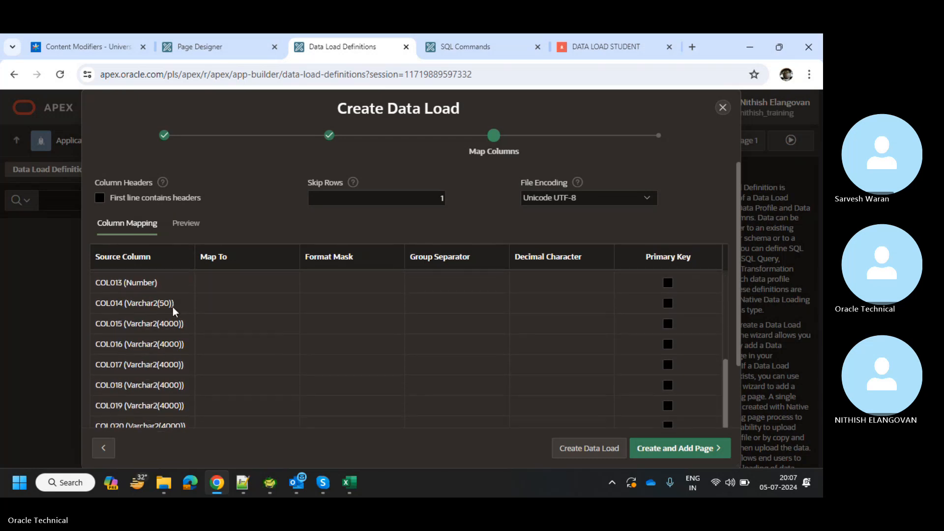
pyautogui.scroll(-5, 173, 307)
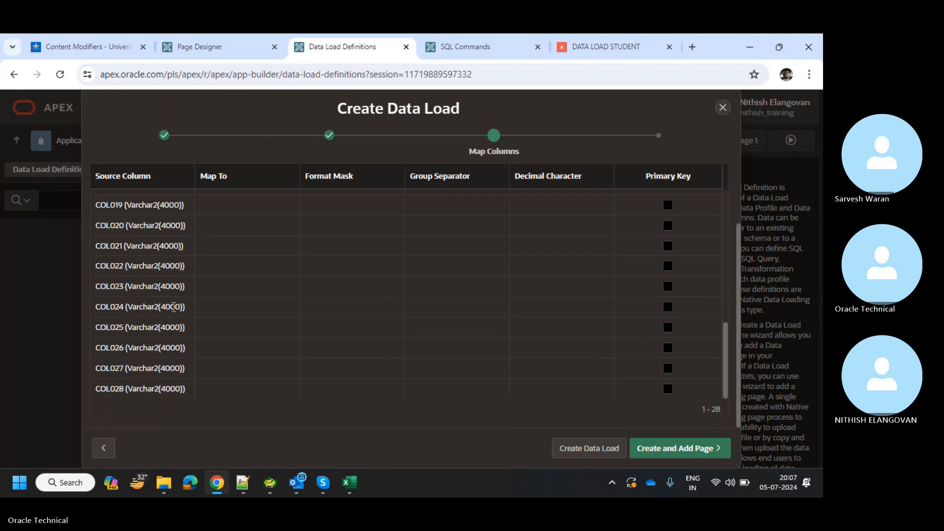
pyautogui.scroll(8, 173, 307)
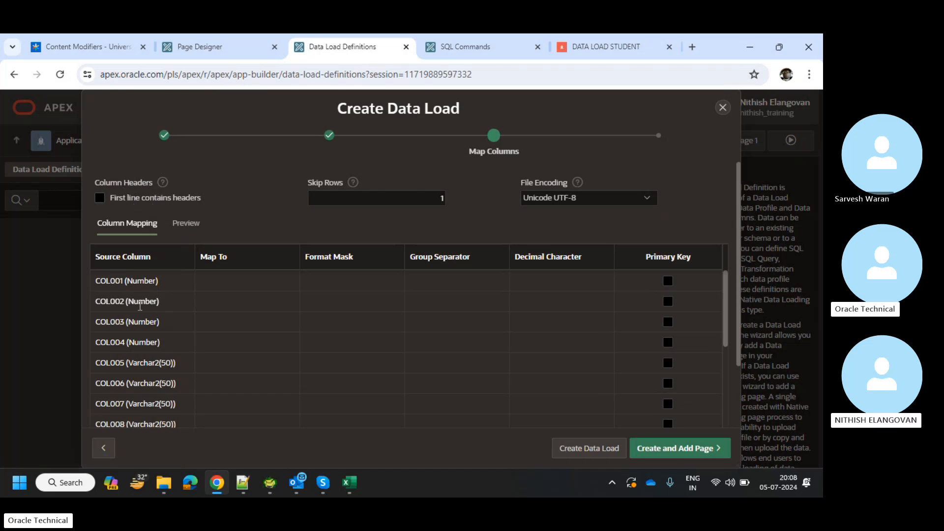
pyautogui.scroll(-6, 140, 320)
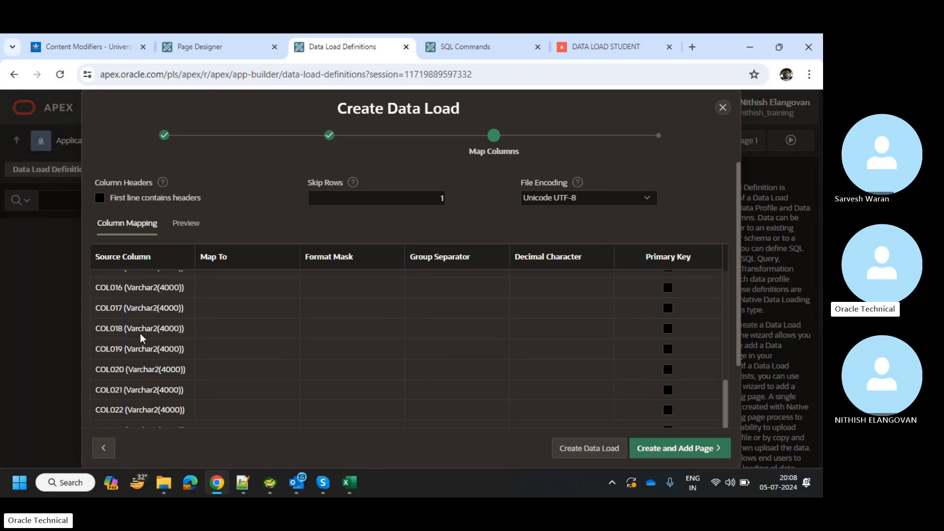
pyautogui.scroll(-3, 141, 334)
pyautogui.scroll(5, 142, 275)
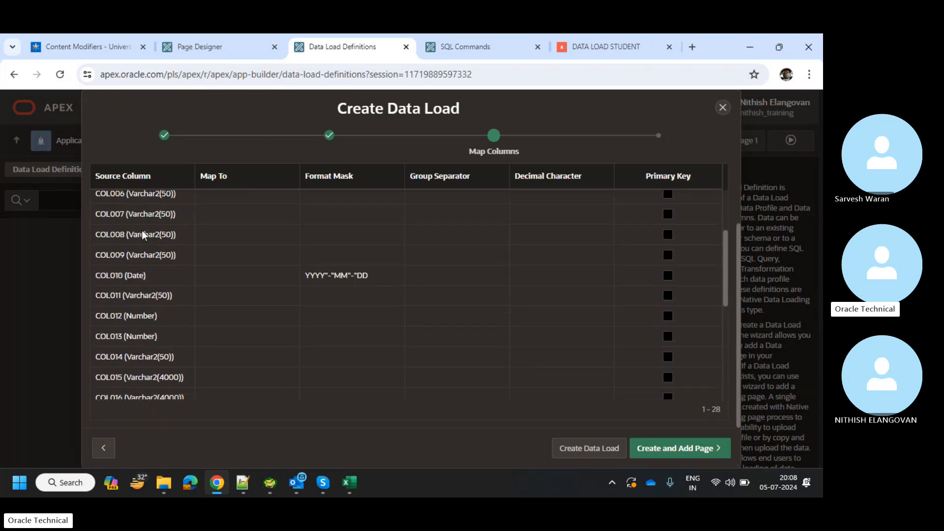
pyautogui.scroll(6, 143, 236)
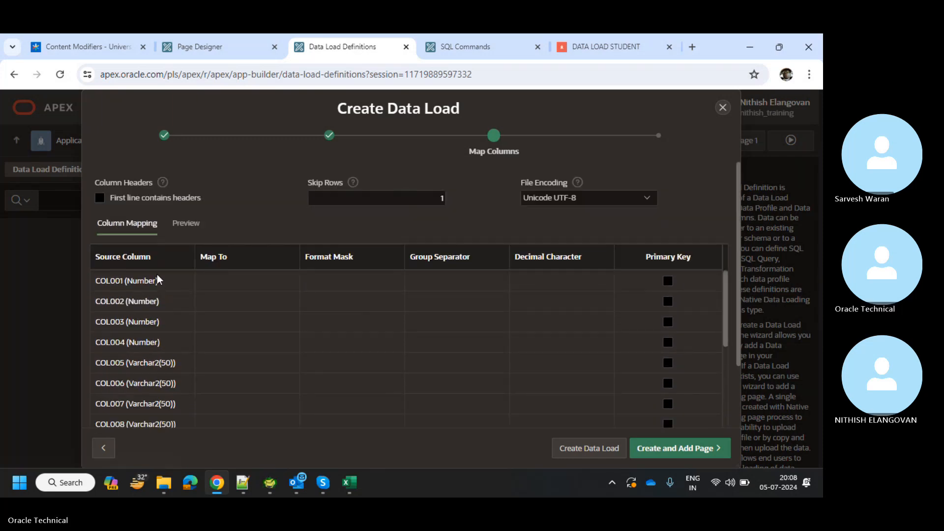
# Select the COL001 mapping row and its Map To target cell.
pyautogui.click(159, 279)
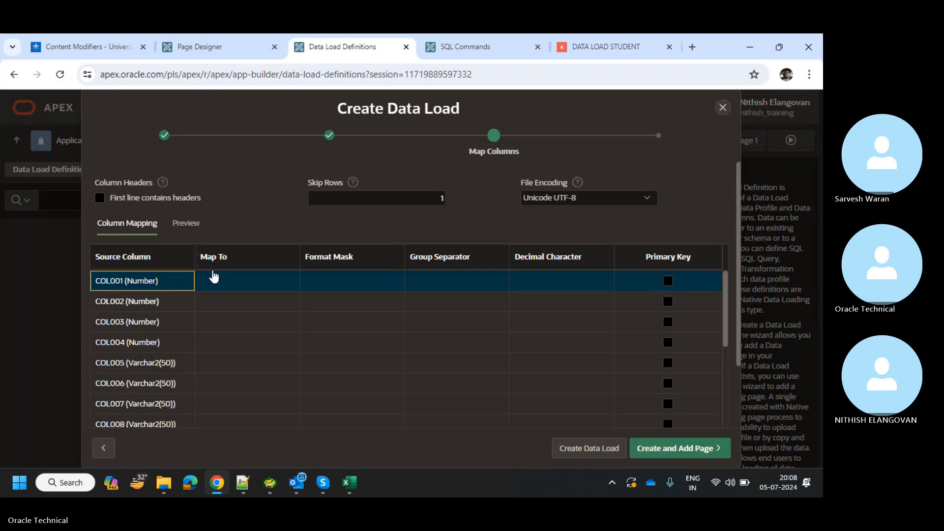
pyautogui.scroll(-5, 158, 388)
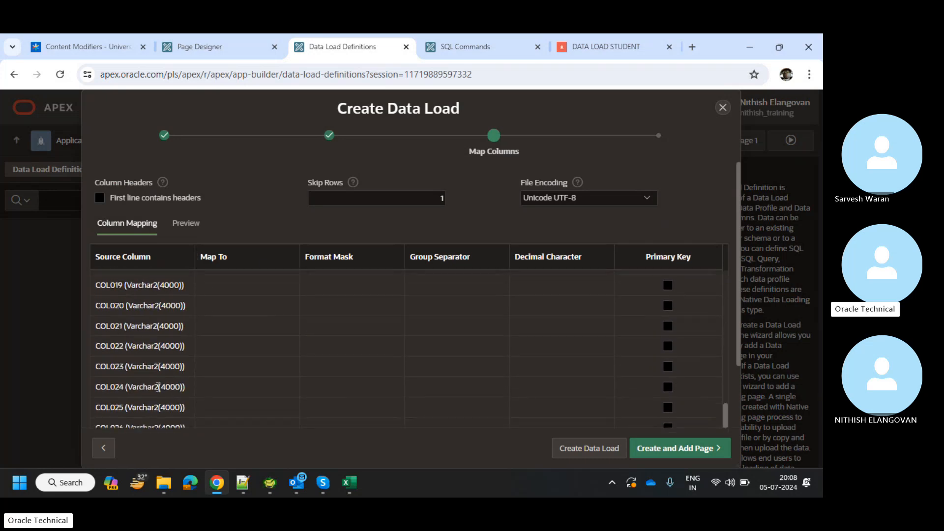
pyautogui.scroll(5, 158, 387)
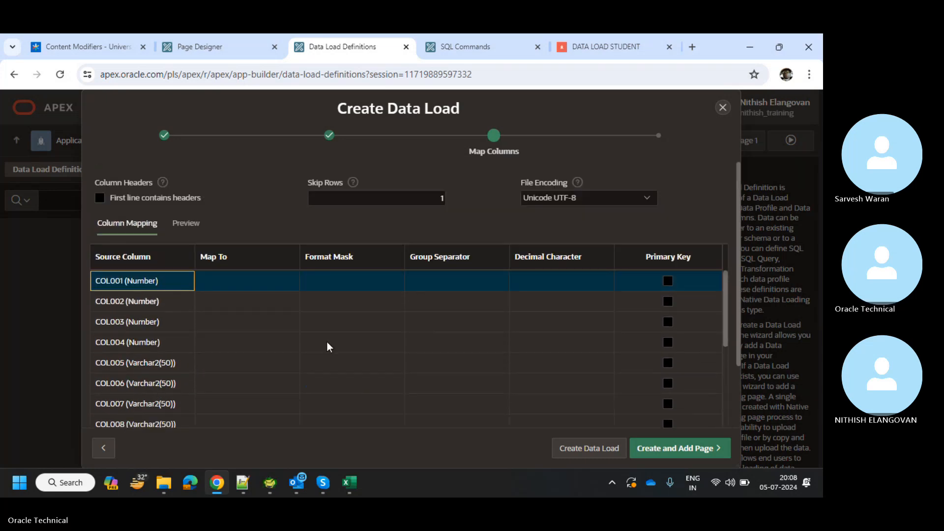
pyautogui.scroll(-1, 379, 197)
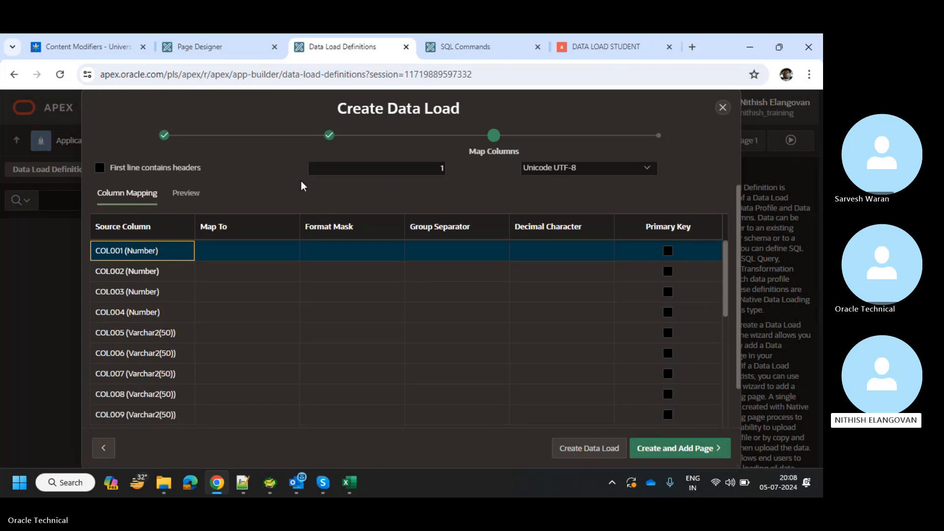
pyautogui.scroll(1, 302, 185)
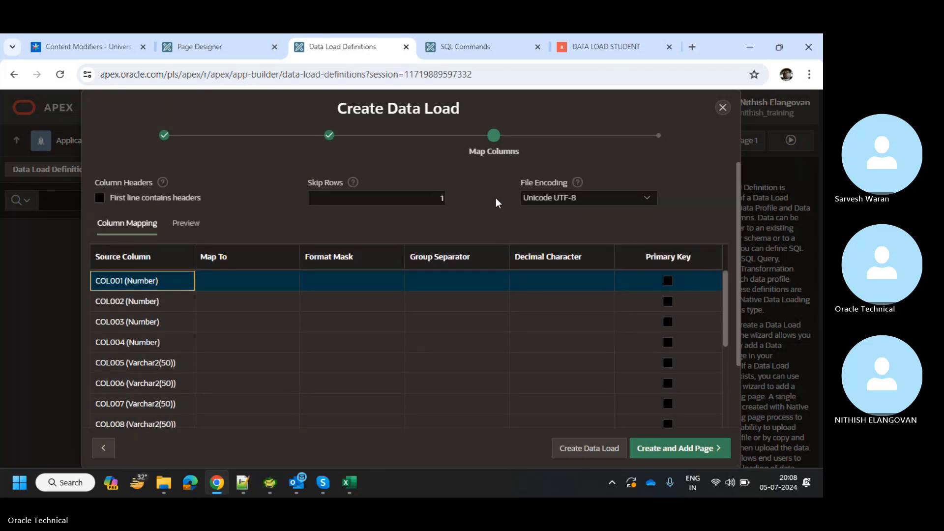
pyautogui.click(235, 274)
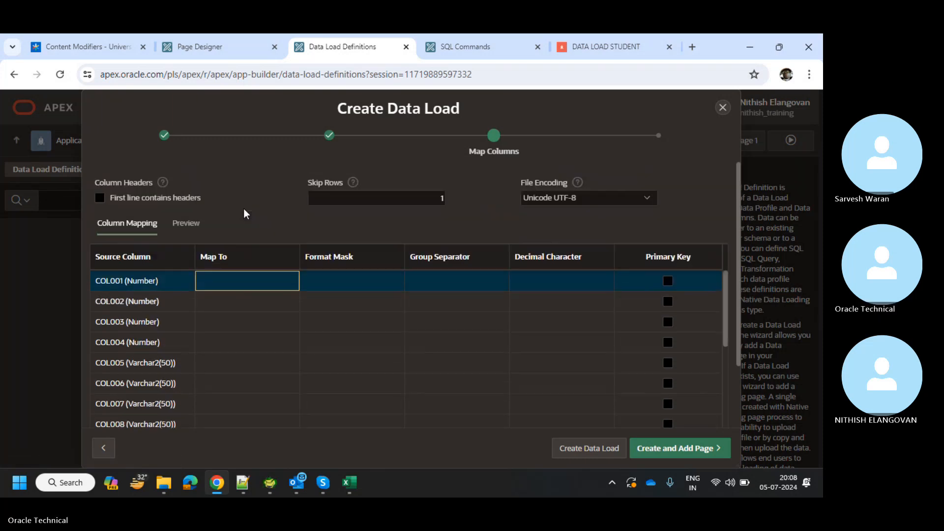
# Return to Sample Data and re-parse XX_CHA_DATA_FILE.xlsx into Map Columns.
pyautogui.click(105, 452)
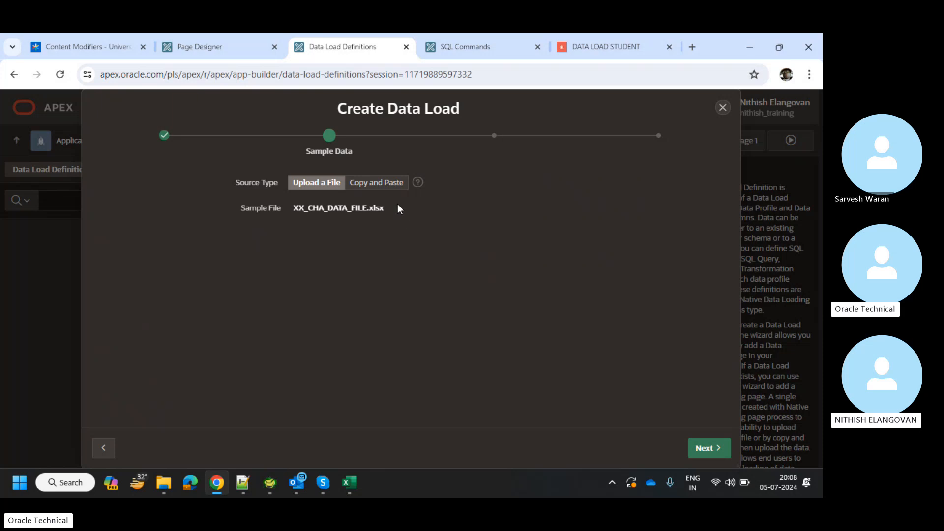
pyautogui.click(694, 450)
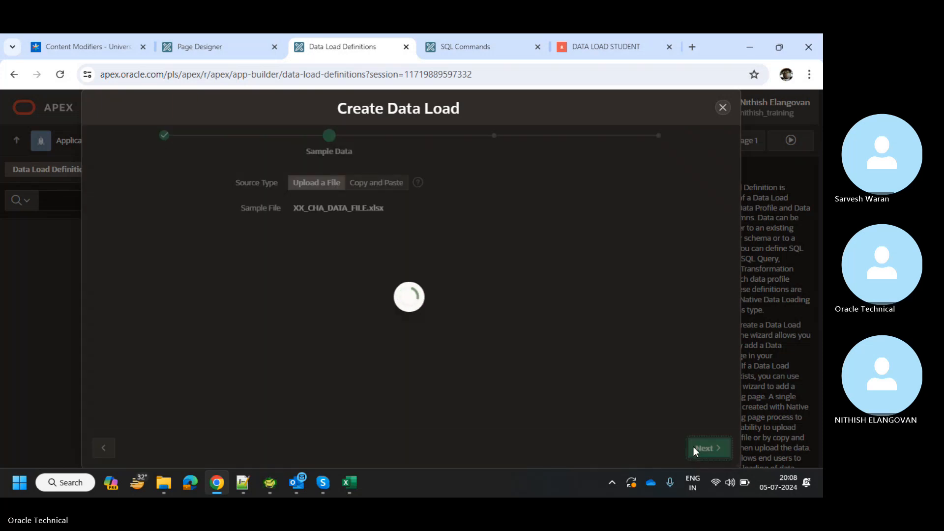
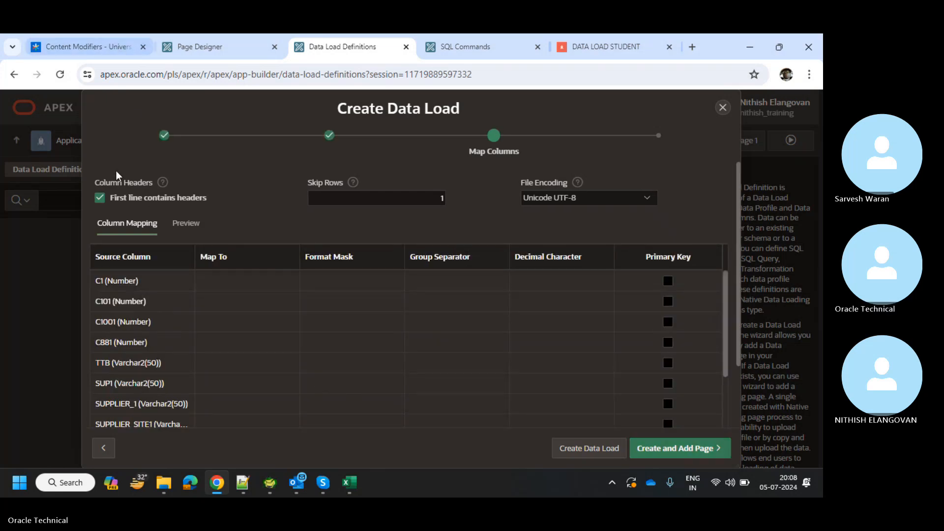
# Uncheck 'First line contains headers' and browse the resulting COL001-onward source columns, leaving COL009 unmapped.
pyautogui.click(106, 194)
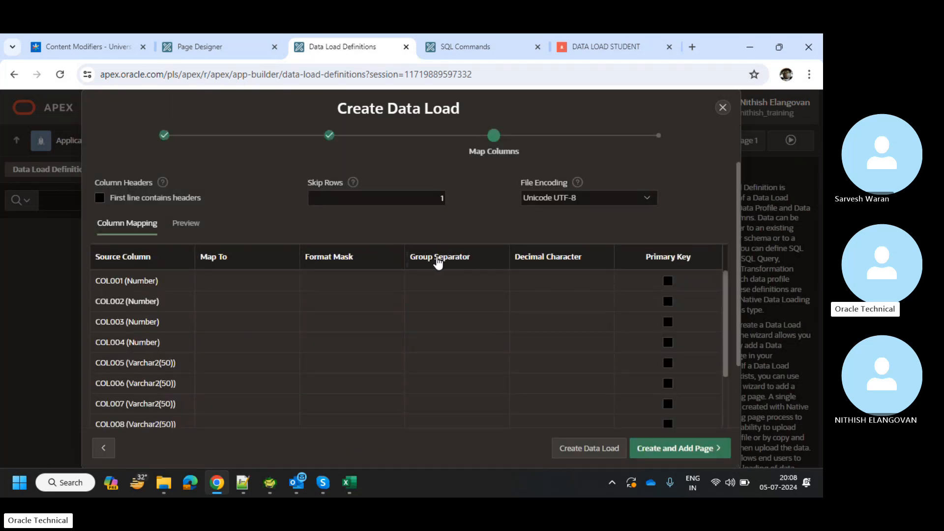
pyautogui.scroll(-3, 429, 328)
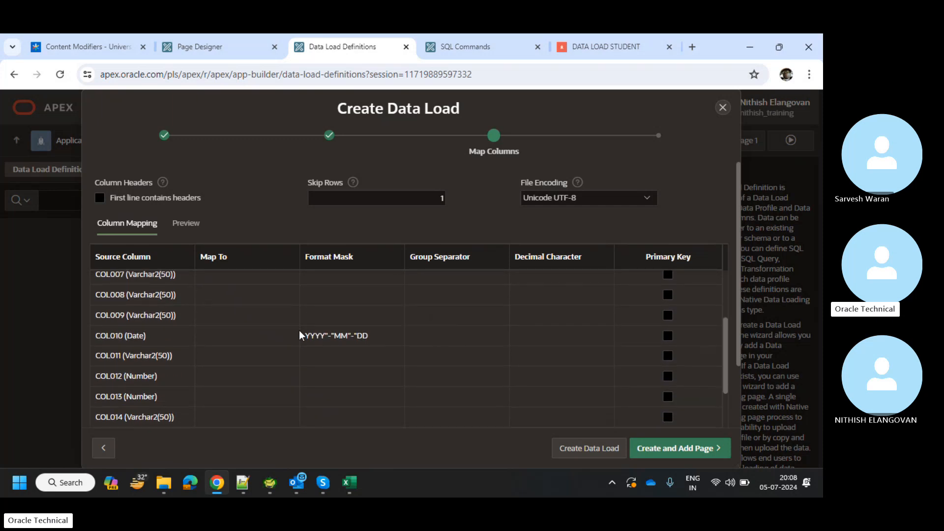
pyautogui.click(278, 314)
pyautogui.click(278, 312)
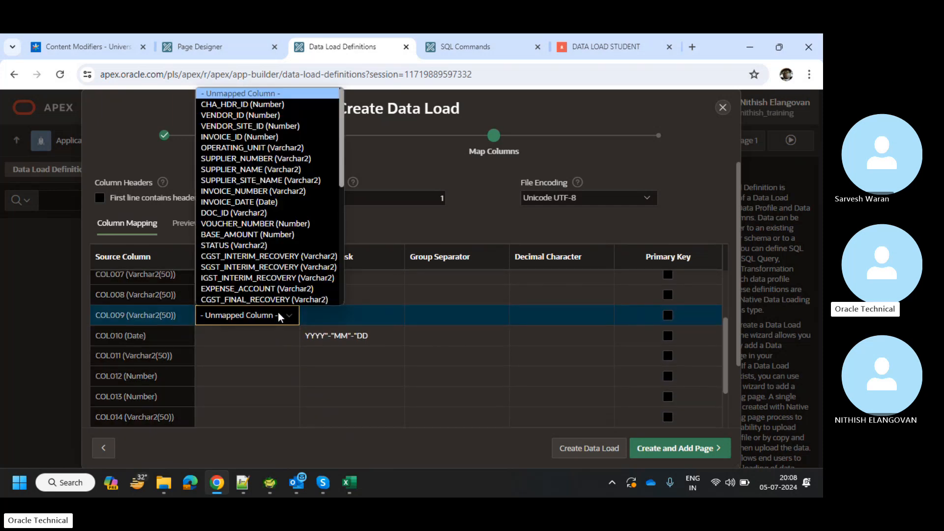
pyautogui.click(278, 312)
pyautogui.scroll(3, 272, 301)
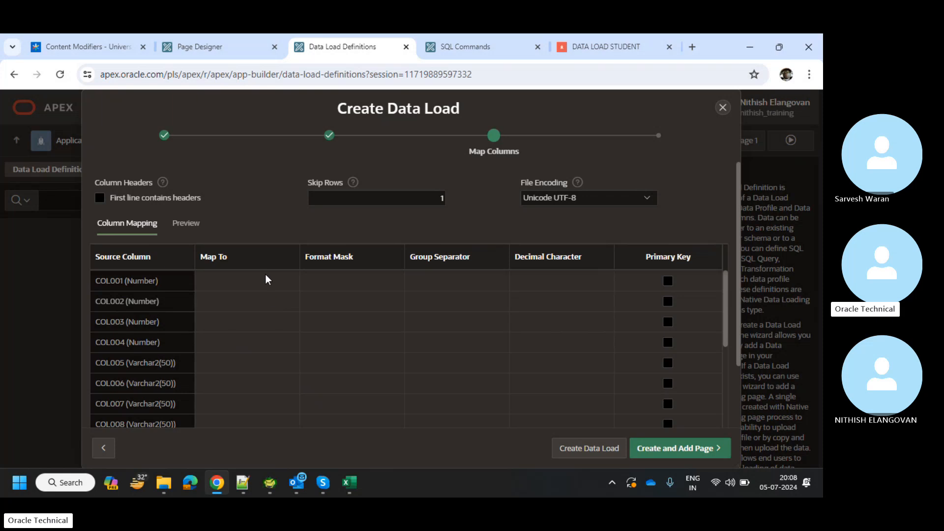
# Map COL001–COL003 to CHA_HDR_ID, VENDOR_ID and VENDOR_SITE_ID.
pyautogui.click(266, 280)
pyautogui.click(265, 279)
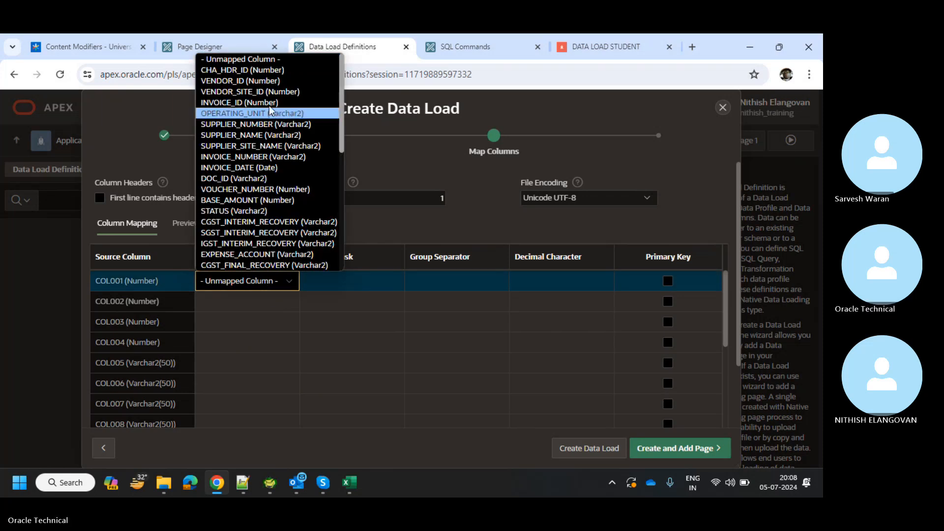
pyautogui.click(268, 70)
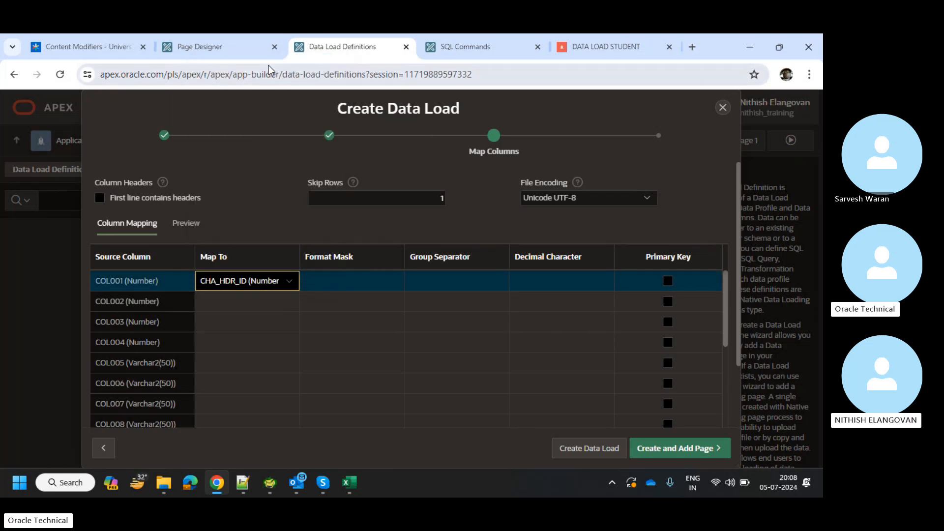
pyautogui.click(224, 301)
pyautogui.click(223, 301)
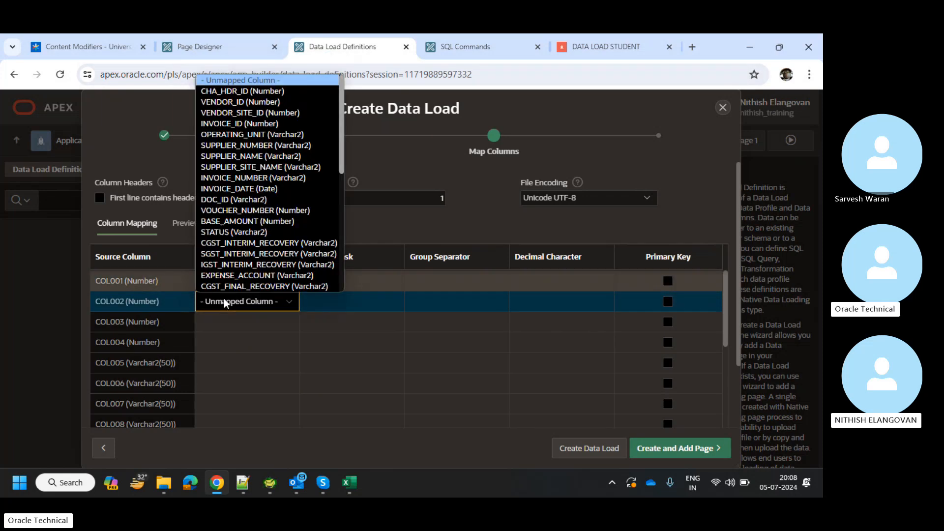
pyautogui.click(252, 99)
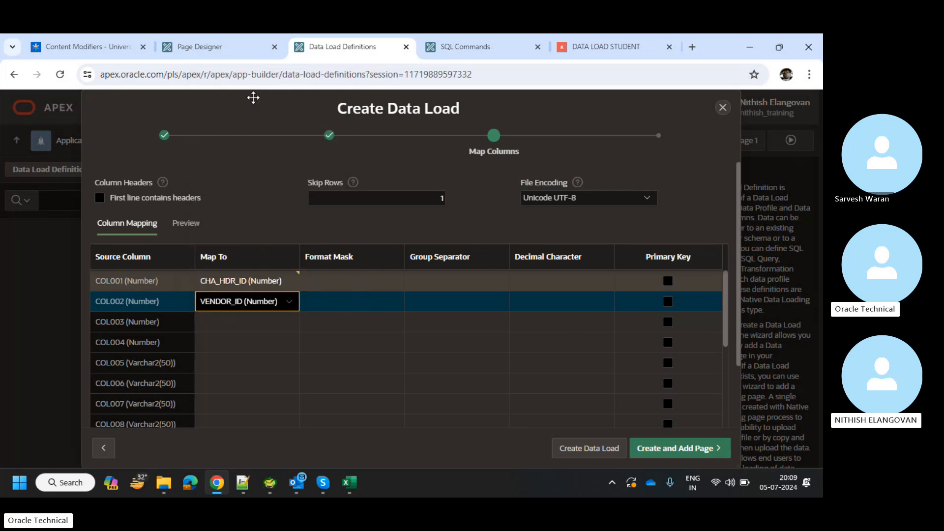
pyautogui.click(214, 325)
pyautogui.click(213, 325)
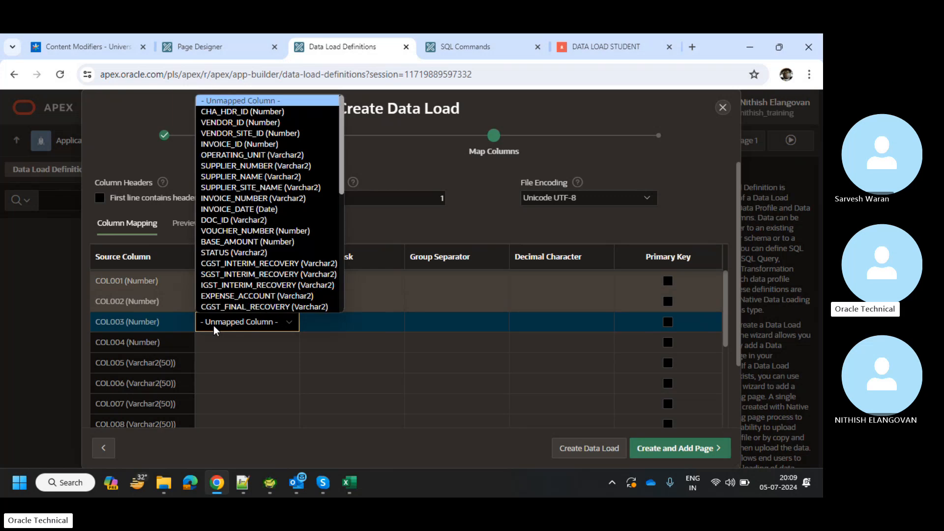
pyautogui.click(245, 132)
# Map COL004–COL006 to INVOICE_ID, OPERATING_UNIT and SUPPLIER_NUMBER.
pyautogui.scroll(-1, 213, 363)
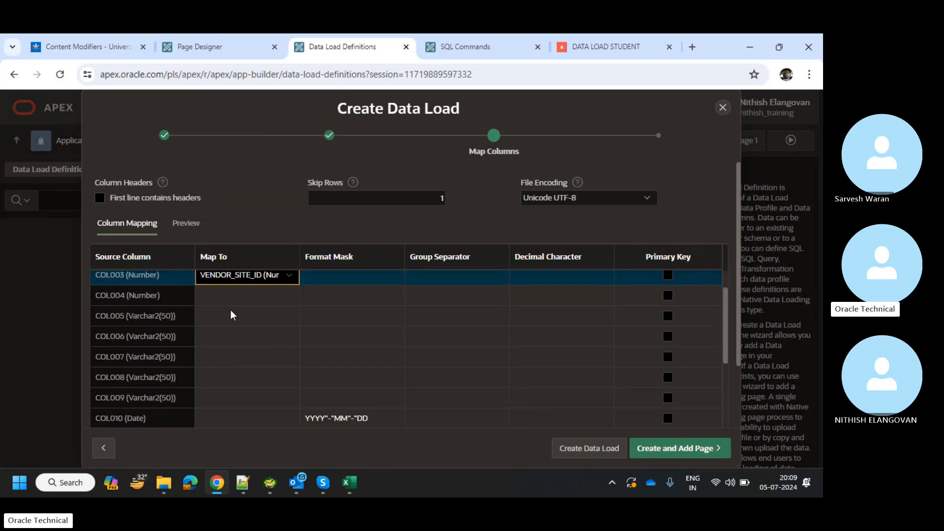
pyautogui.click(231, 300)
pyautogui.click(231, 302)
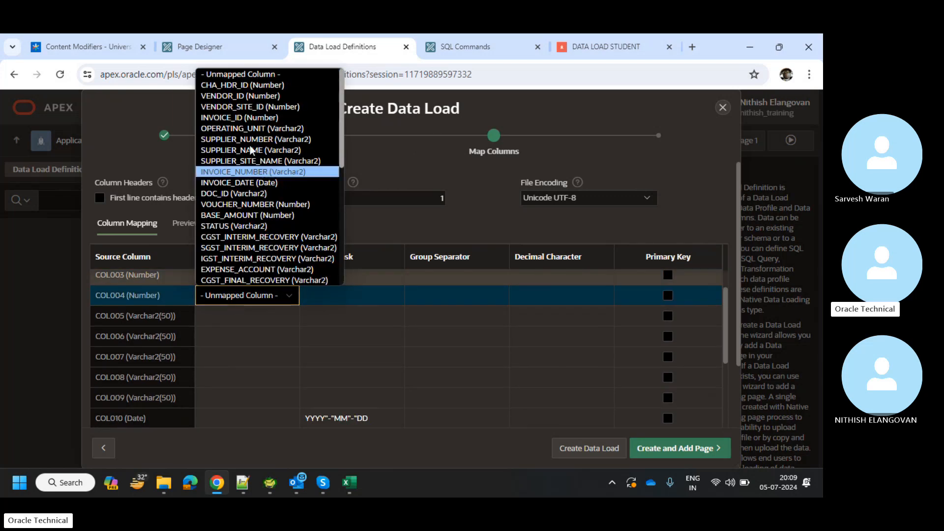
pyautogui.click(257, 117)
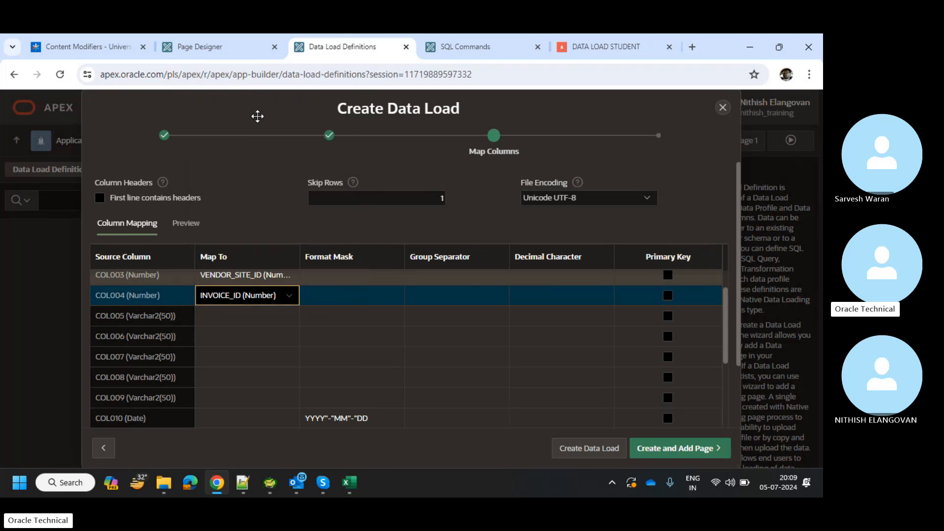
pyautogui.click(229, 309)
pyautogui.click(228, 308)
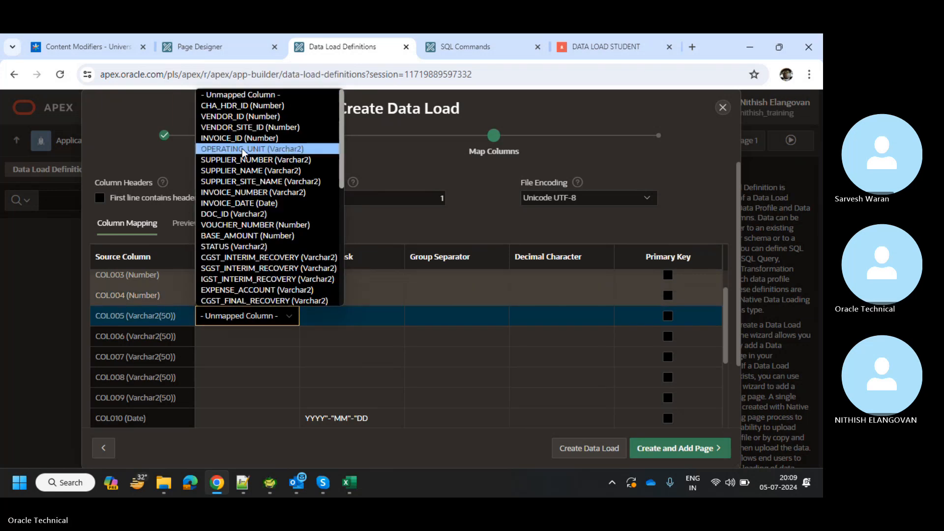
pyautogui.click(242, 149)
pyautogui.scroll(-1, 229, 293)
pyautogui.click(227, 305)
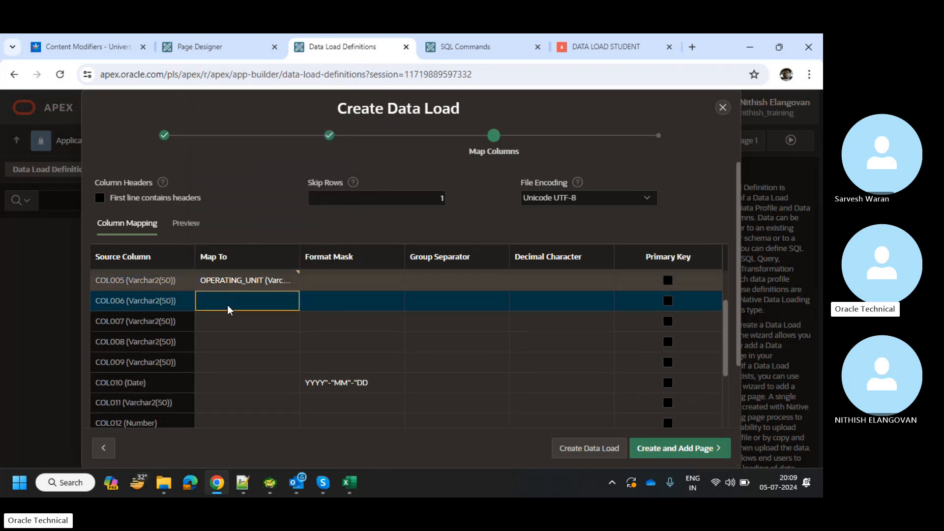
pyautogui.click(227, 301)
pyautogui.click(229, 146)
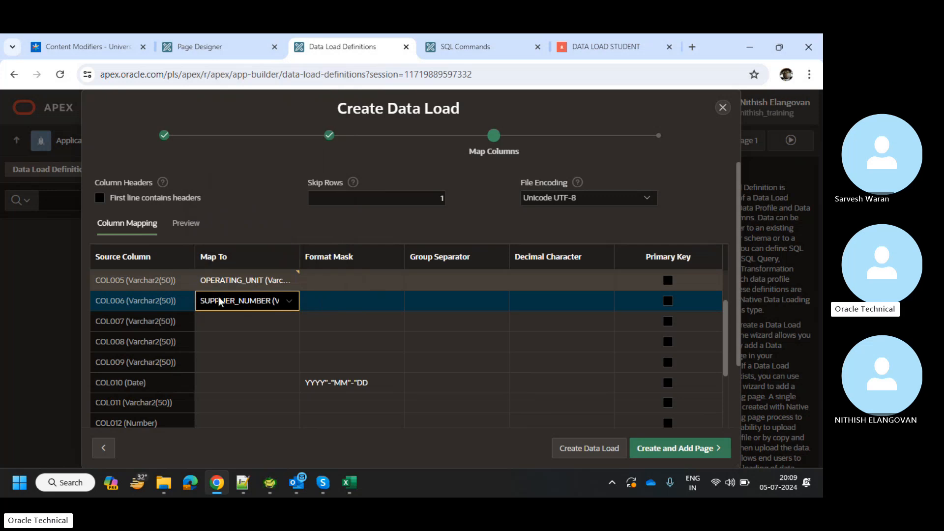
# Map COL007–COL009 to SUPPLIER_NAME, SUPPLIER_SITE_NAME and INVOICE_NUMBER.
pyautogui.click(222, 320)
pyautogui.click(222, 320)
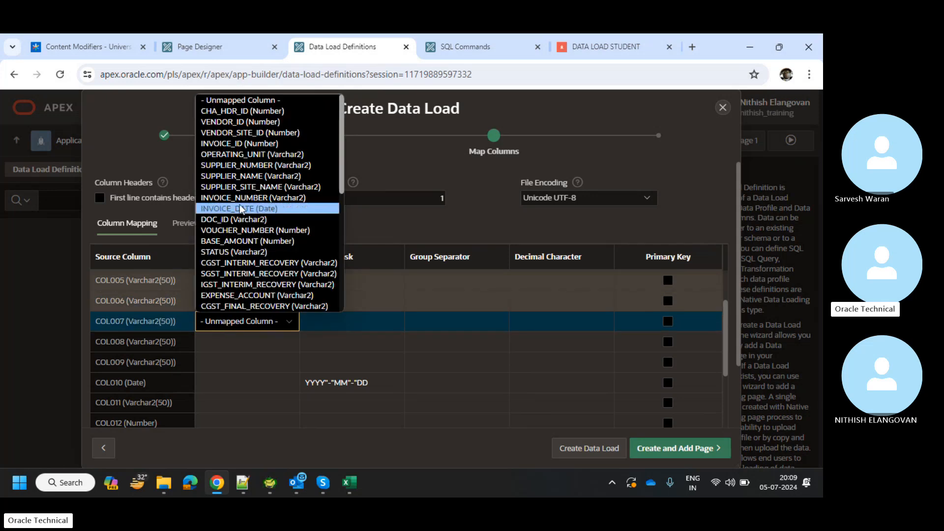
pyautogui.click(245, 178)
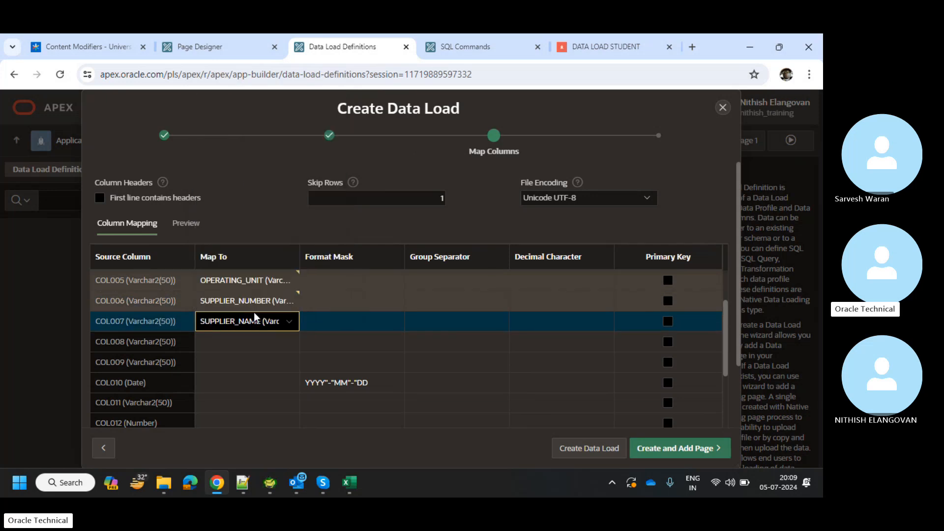
pyautogui.scroll(-1, 254, 314)
pyautogui.click(254, 313)
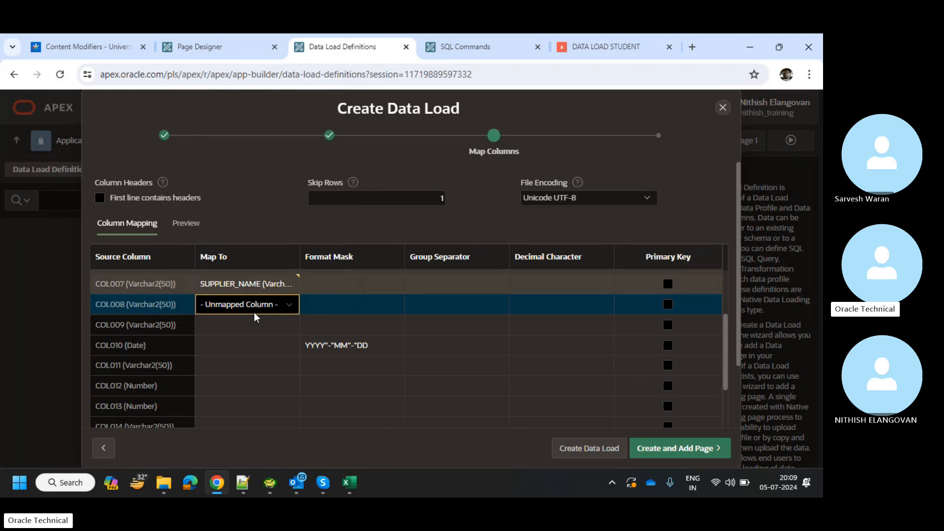
pyautogui.click(254, 313)
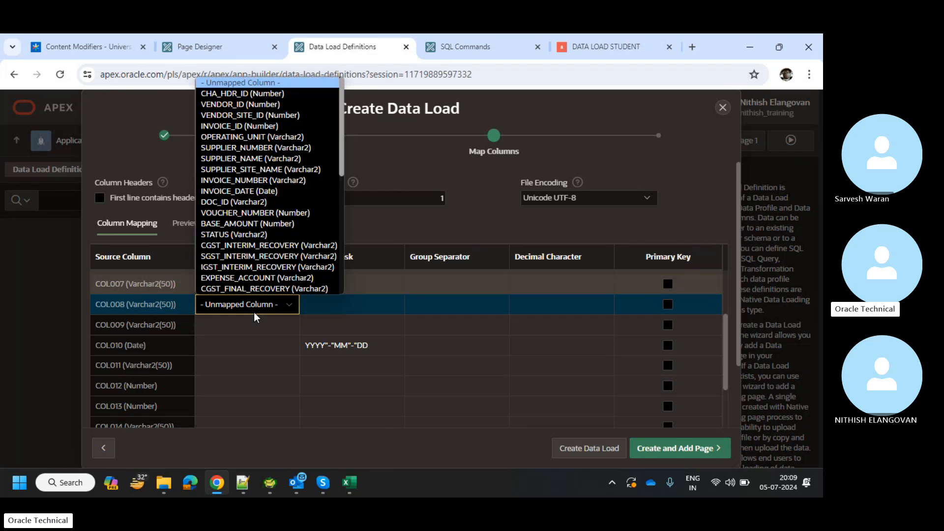
pyautogui.click(265, 170)
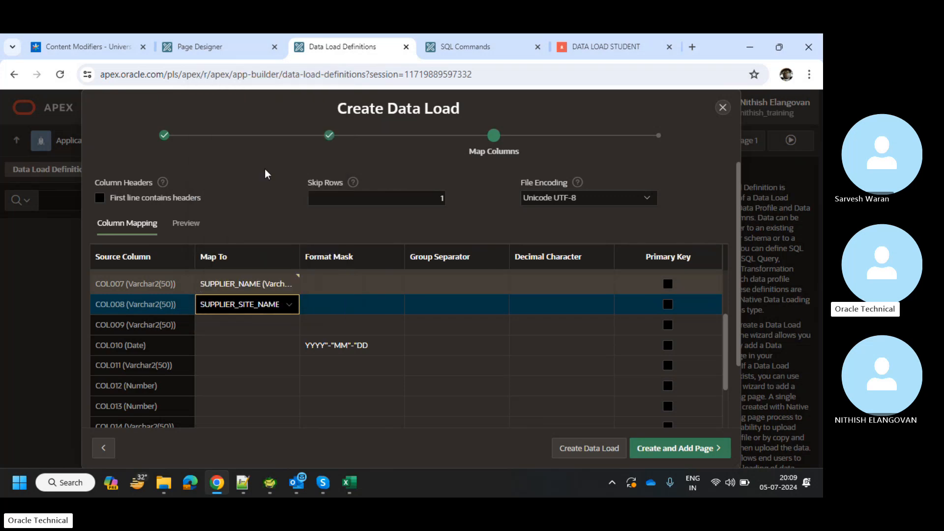
pyautogui.click(238, 332)
pyautogui.click(238, 333)
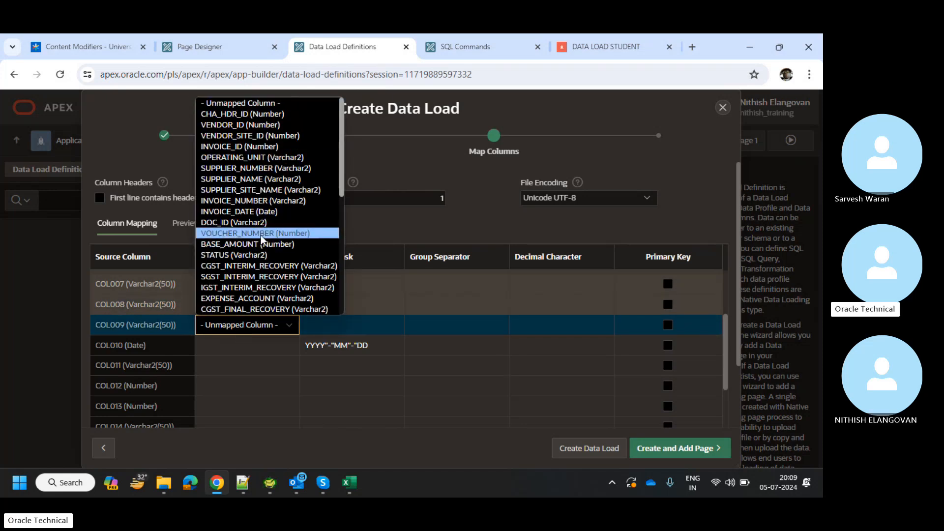
pyautogui.click(249, 326)
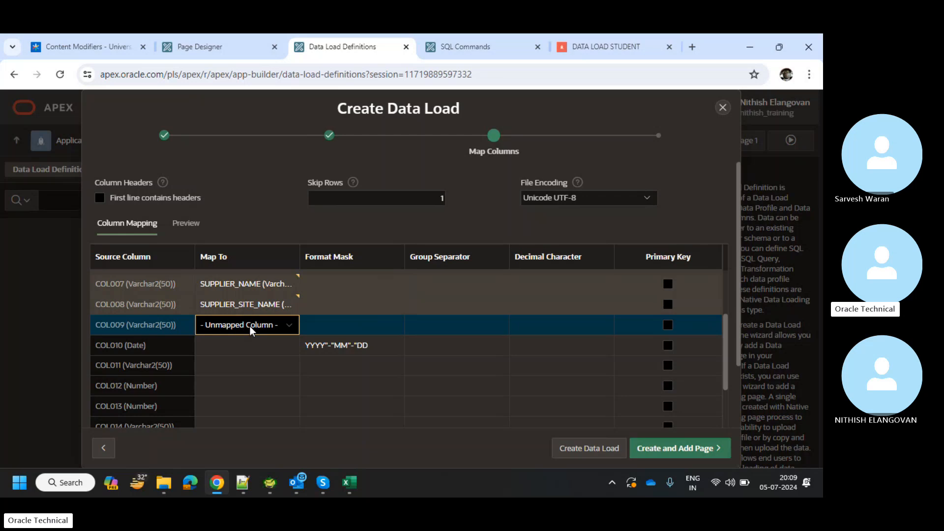
pyautogui.click(250, 326)
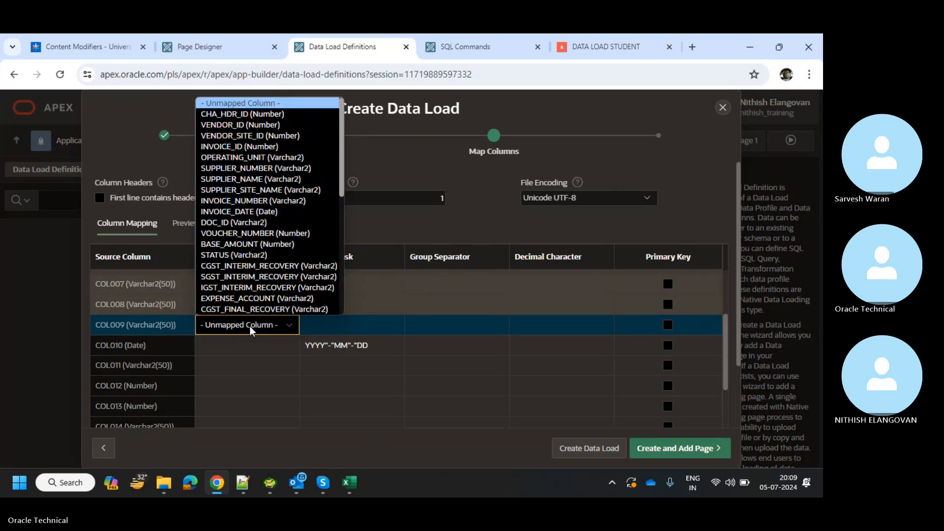
pyautogui.click(250, 200)
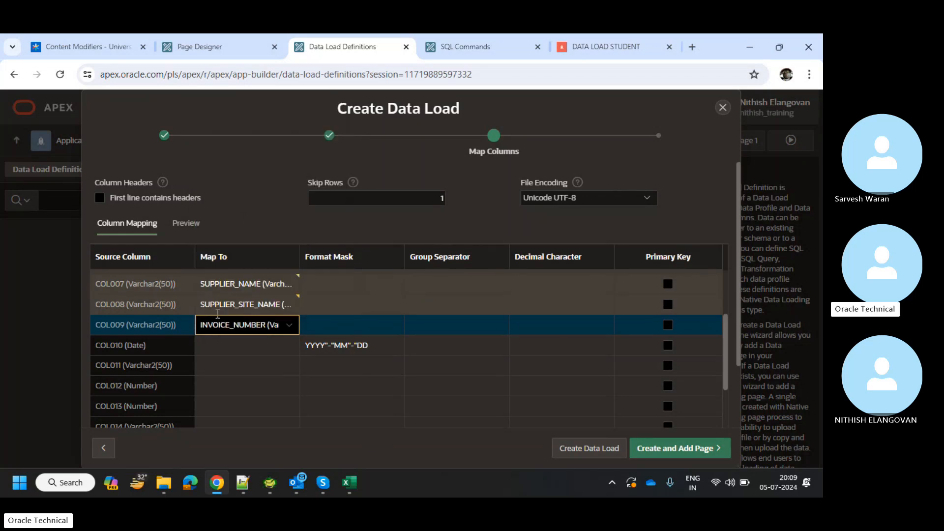
pyautogui.click(232, 340)
# Map COL010–COL012 to INVOICE_DATE, DOC_ID and VOUCHER_NUMBER.
pyautogui.click(232, 340)
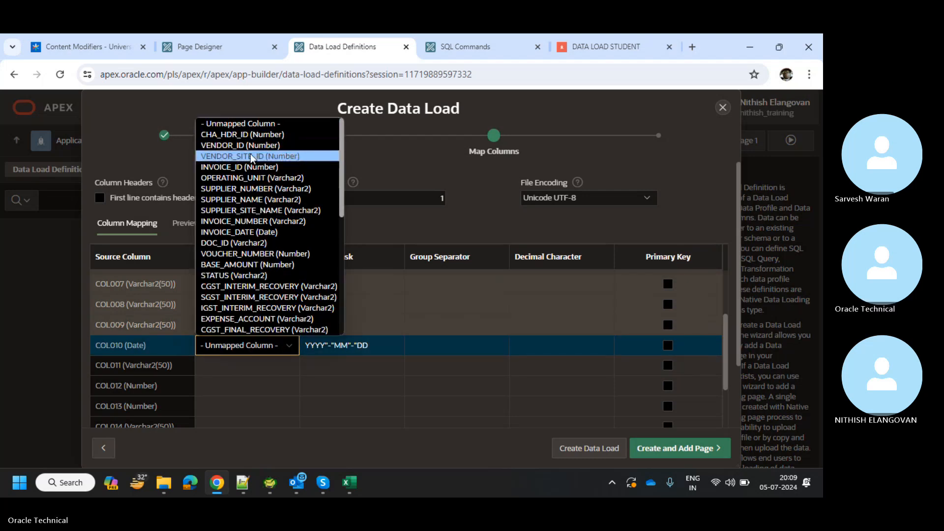
pyautogui.click(249, 232)
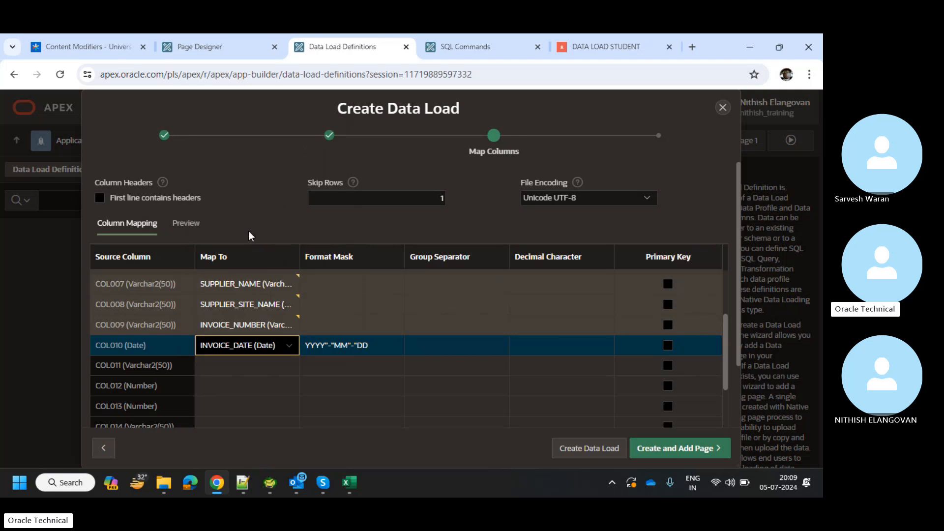
pyautogui.click(251, 362)
pyautogui.click(250, 362)
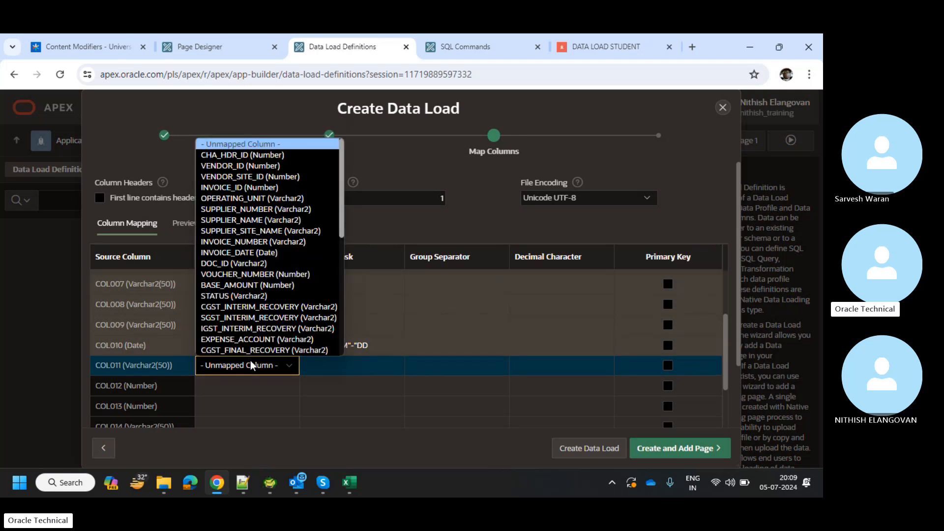
pyautogui.click(263, 263)
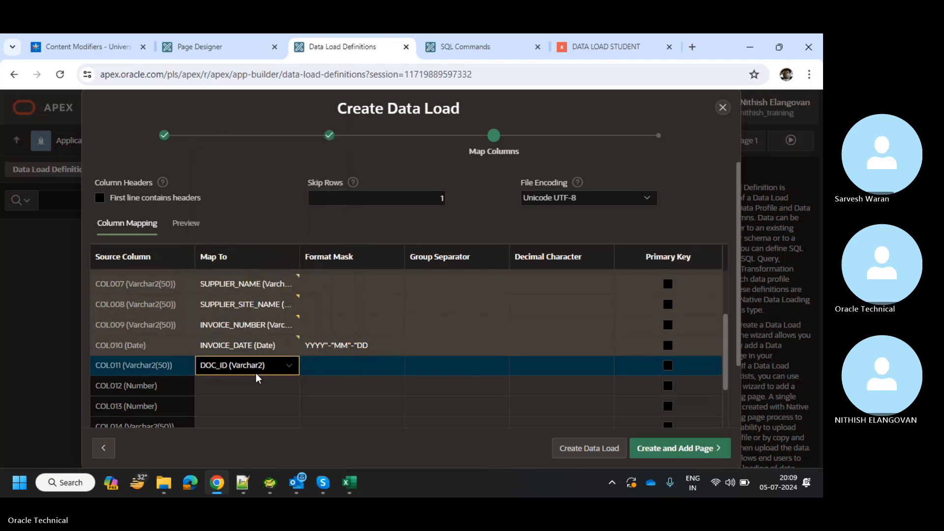
pyautogui.click(257, 386)
pyautogui.click(257, 386)
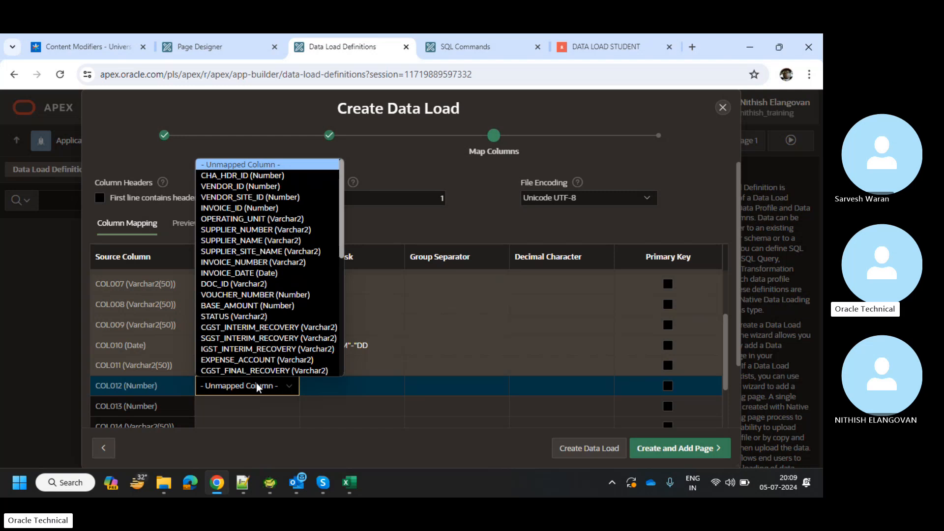
pyautogui.click(268, 295)
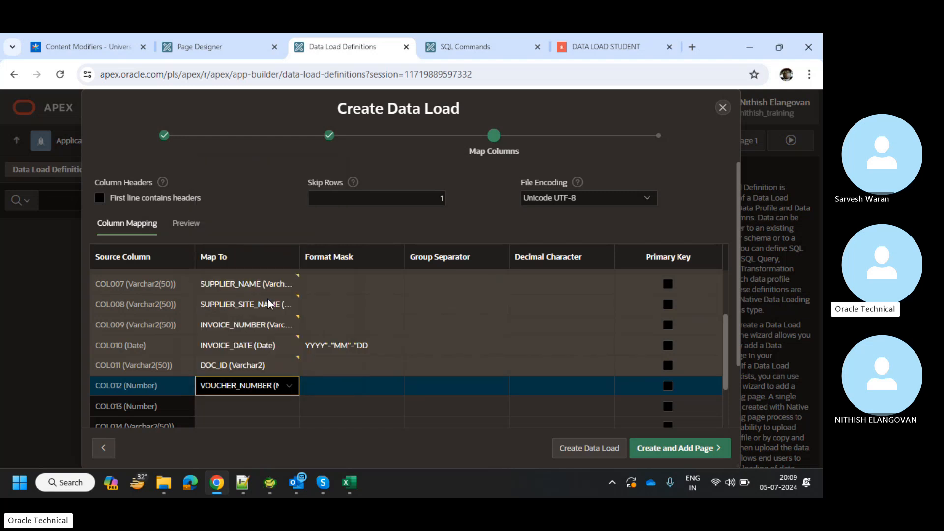
# Map COL013 to BASE_AMOUNT and COL014 to STATUS.
pyautogui.scroll(-1, 257, 383)
pyautogui.click(255, 346)
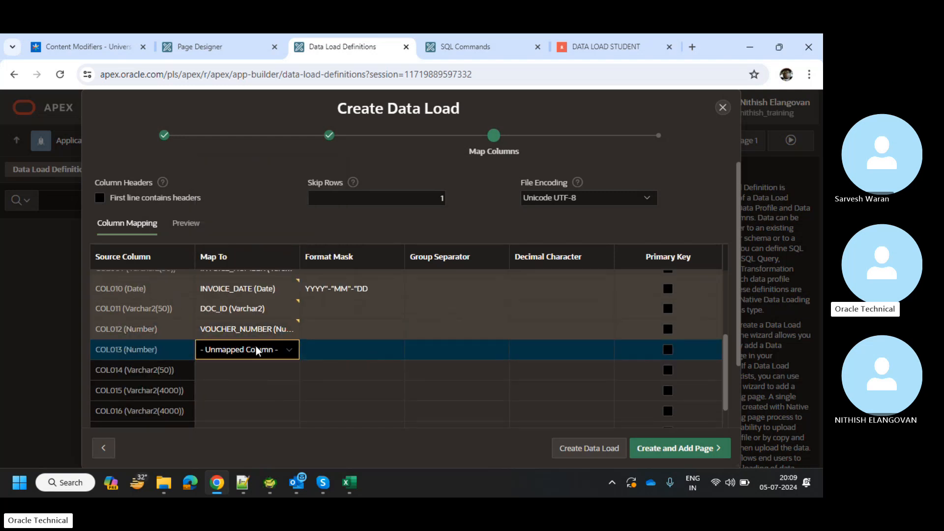
pyautogui.click(256, 346)
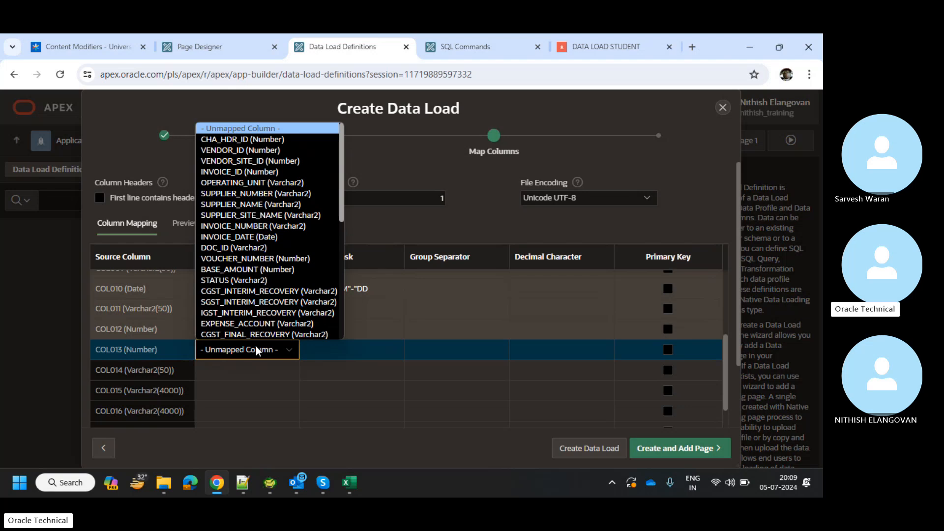
pyautogui.click(256, 346)
pyautogui.click(256, 346)
pyautogui.click(281, 269)
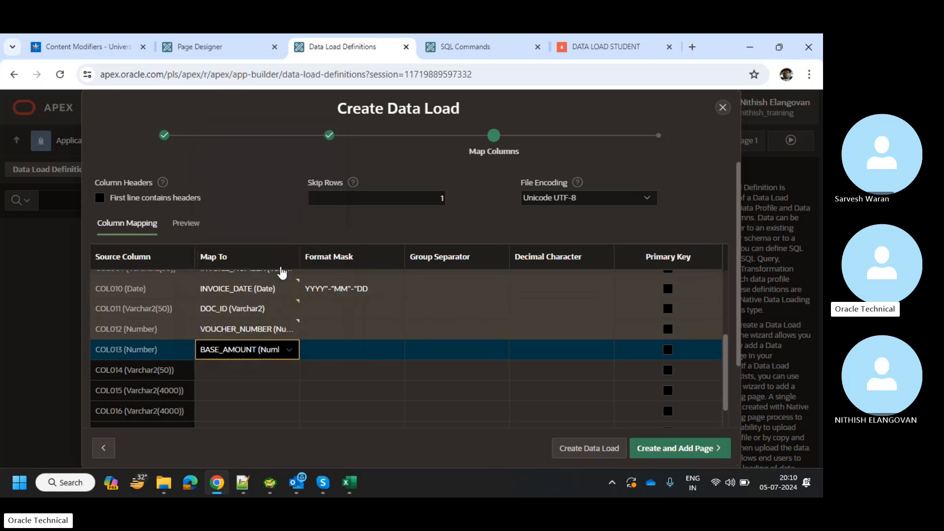
pyautogui.scroll(-1, 280, 317)
pyautogui.click(274, 317)
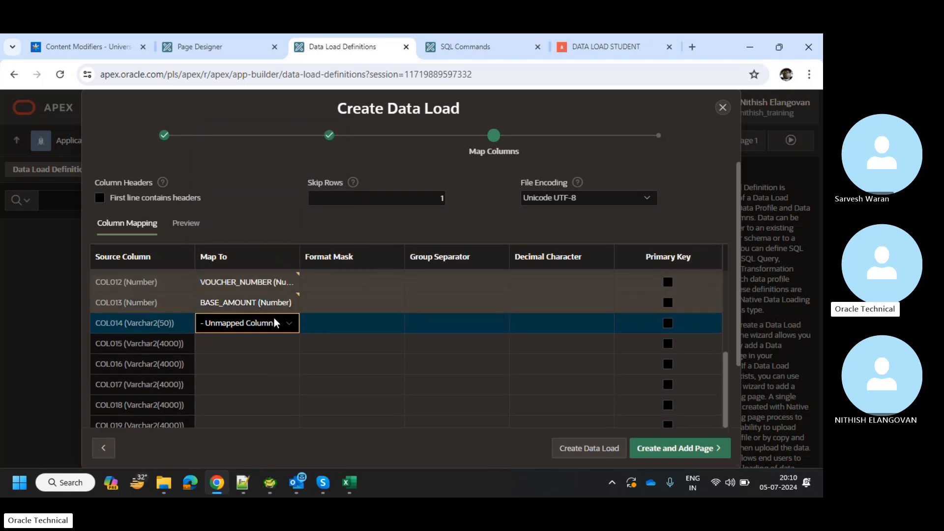
pyautogui.click(273, 317)
pyautogui.click(282, 252)
# Map COL015–COL017 to CGST_, SGST_ and IGST_INTERIM_RECOVERY.
pyautogui.click(263, 336)
pyautogui.click(263, 337)
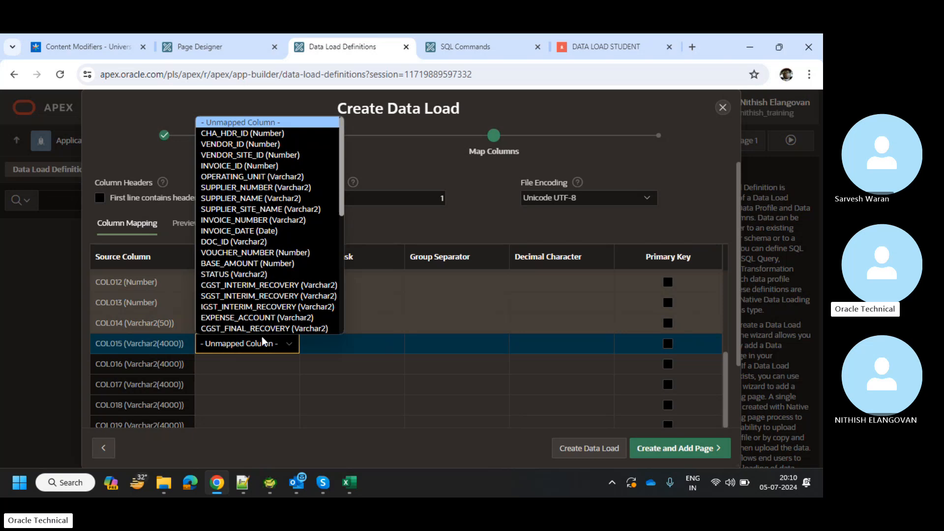
pyautogui.click(269, 288)
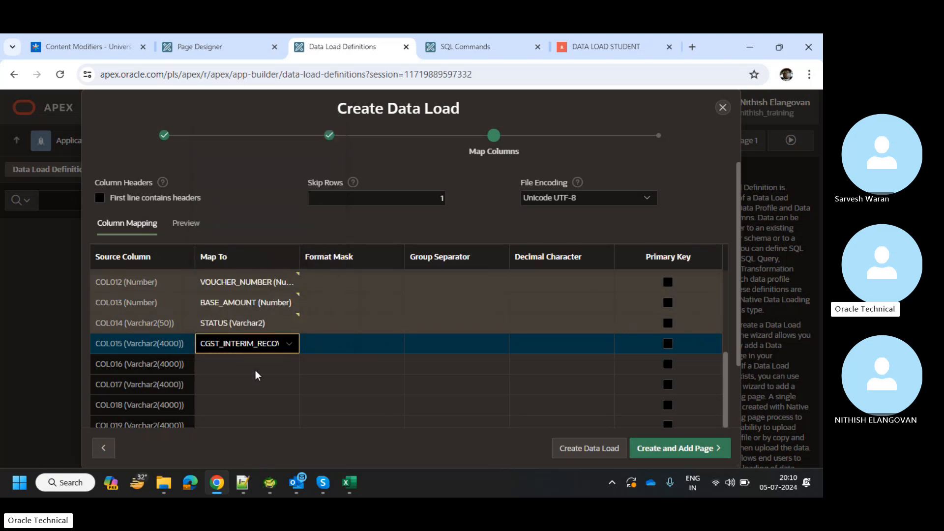
pyautogui.click(258, 344)
pyautogui.click(258, 344)
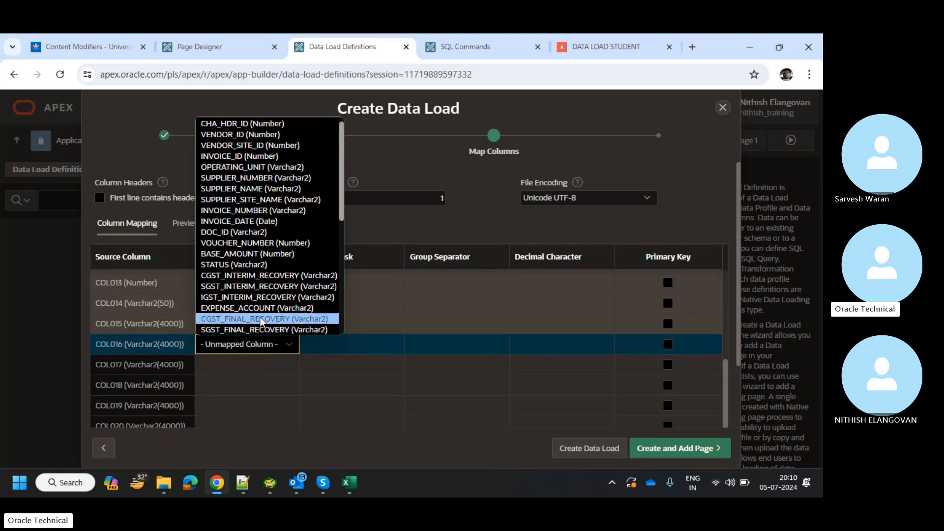
pyautogui.click(265, 287)
pyautogui.click(256, 364)
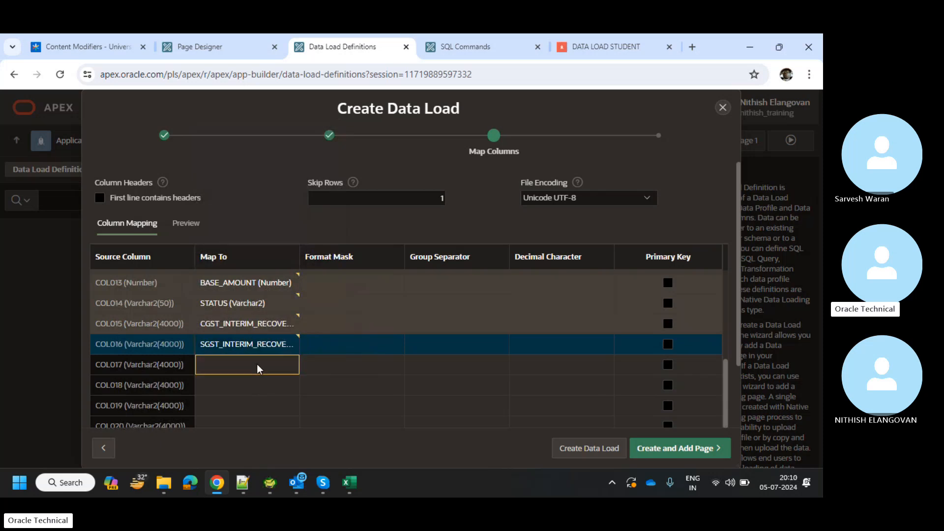
pyautogui.click(256, 364)
pyautogui.click(261, 328)
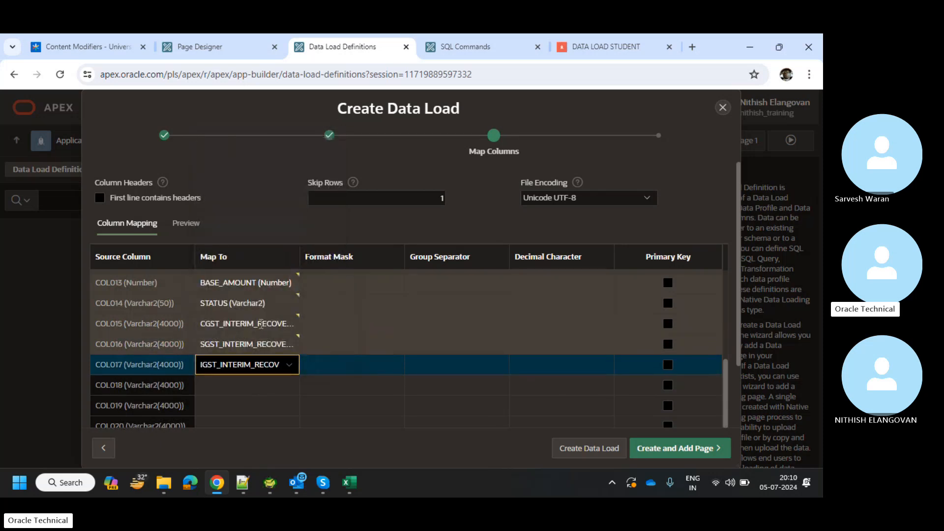
# Map COL018–COL020 to EXPENSE_ACCOUNT, CGST_FINAL_RECOVERY and SGST_FINAL_RECOVERY.
pyautogui.scroll(-1, 240, 382)
pyautogui.click(249, 344)
pyautogui.click(249, 344)
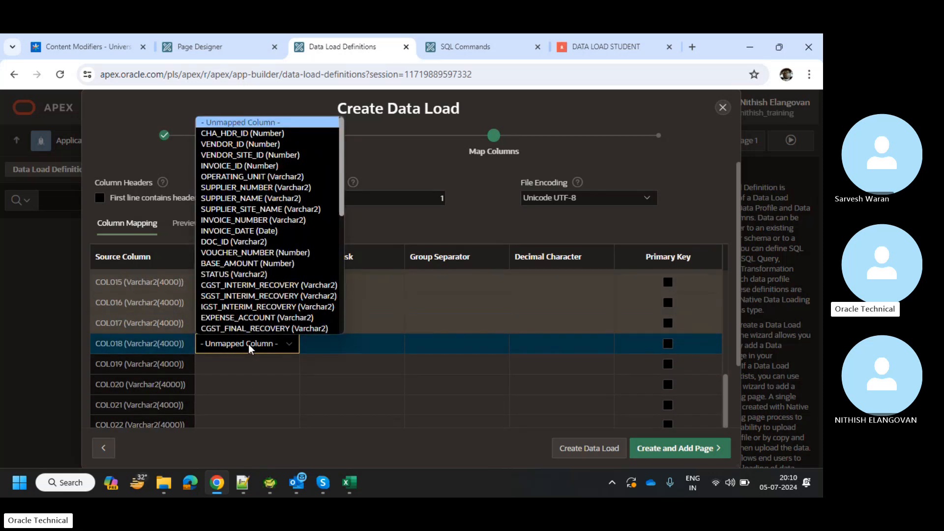
pyautogui.click(251, 317)
pyautogui.scroll(-1, 252, 317)
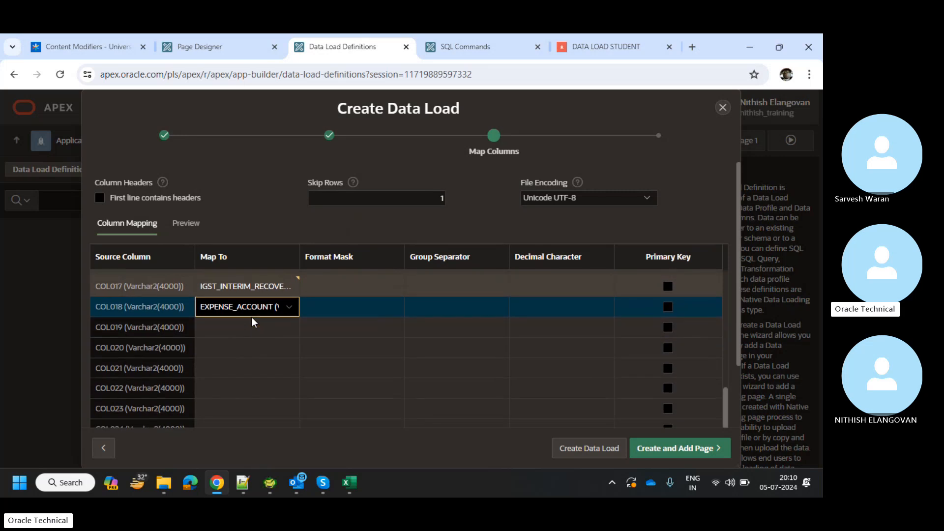
pyautogui.click(245, 323)
pyautogui.click(244, 323)
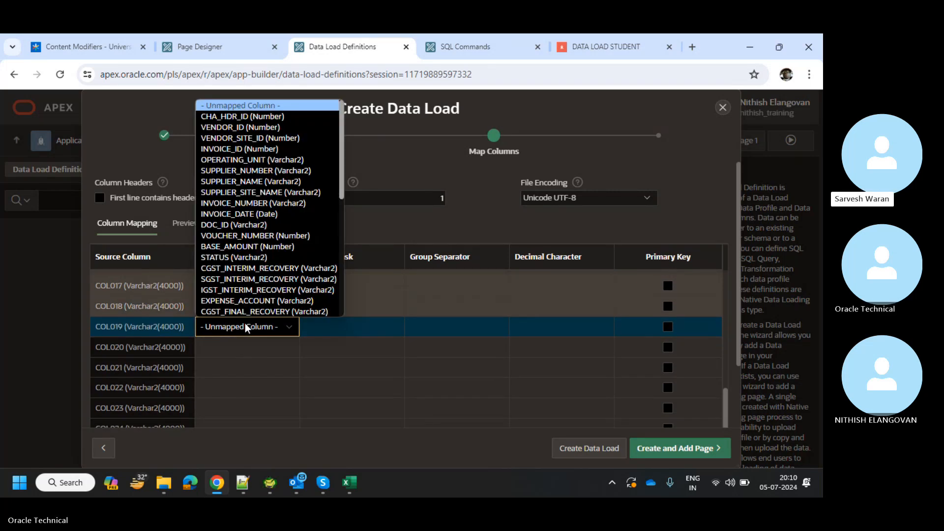
pyautogui.click(246, 302)
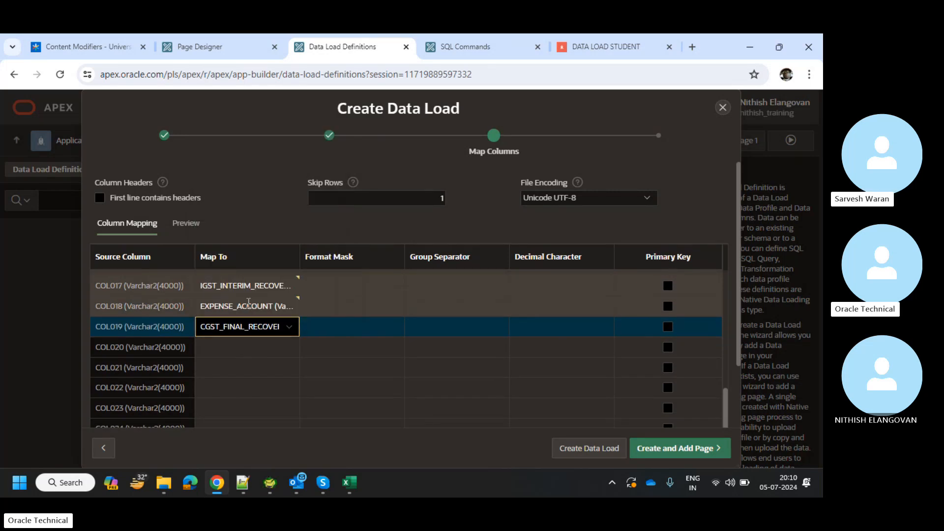
pyautogui.click(232, 347)
pyautogui.click(232, 347)
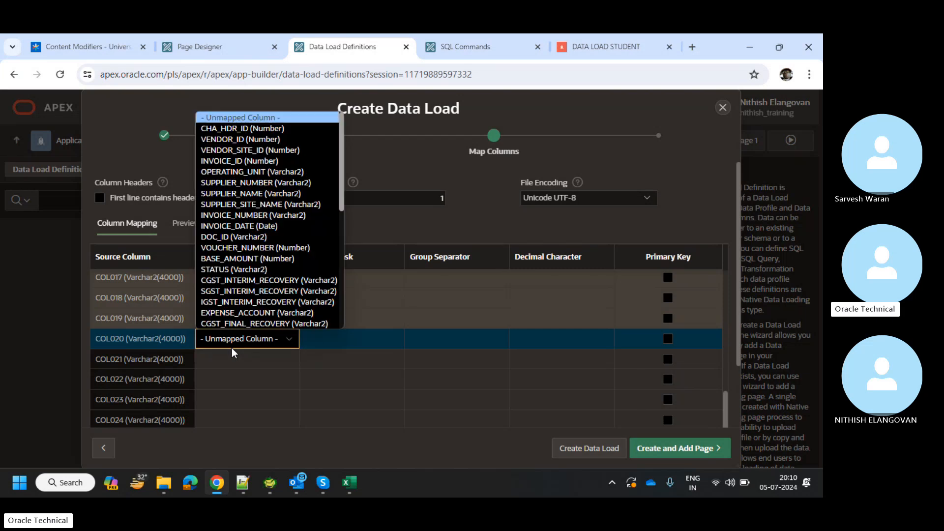
pyautogui.scroll(-1, 245, 308)
pyautogui.click(243, 311)
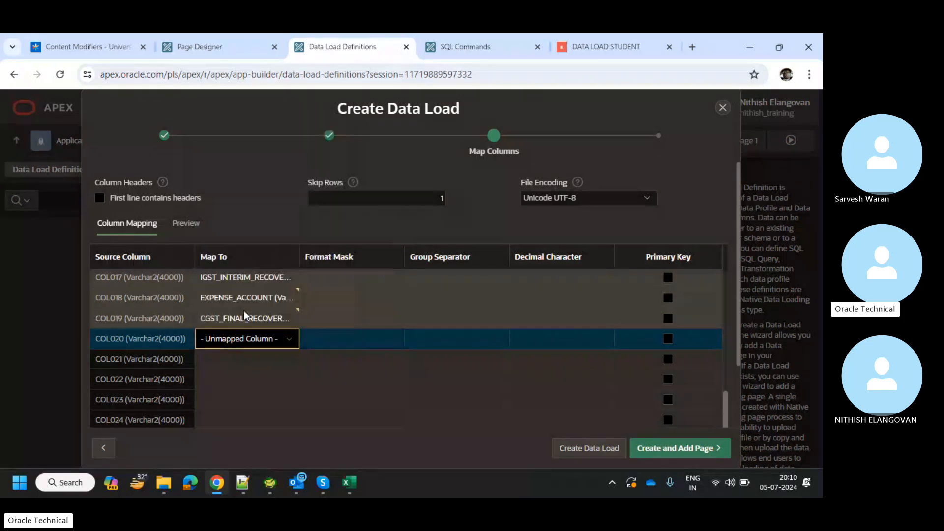
# Map COL021 to IGST_FINAL_RECOVERY and COL022 to SHIP_TO_STATE_NAME.
pyautogui.click(242, 338)
pyautogui.click(242, 337)
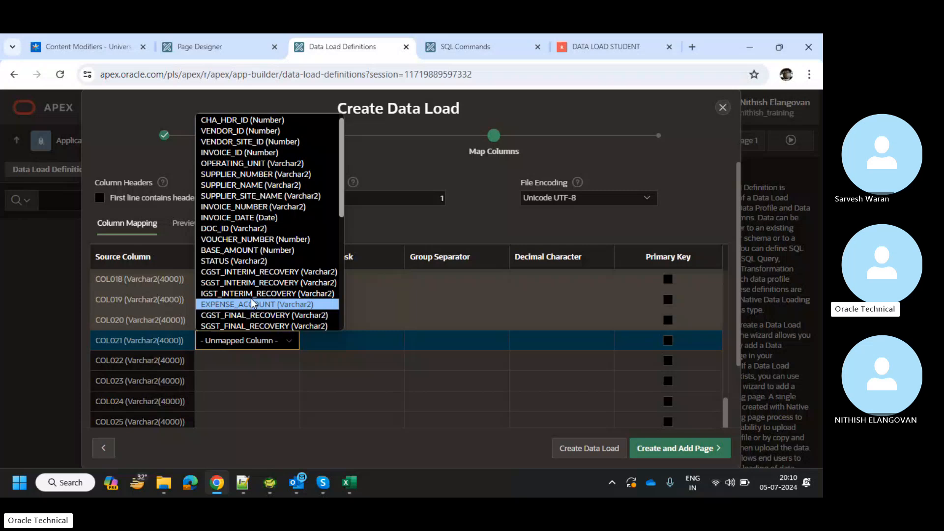
pyautogui.click(252, 293)
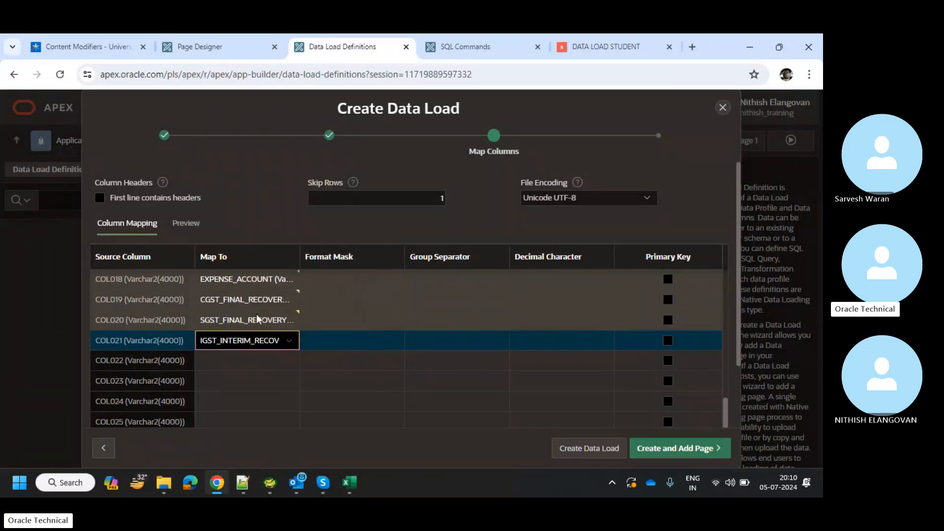
pyautogui.click(251, 345)
pyautogui.scroll(-1, 256, 320)
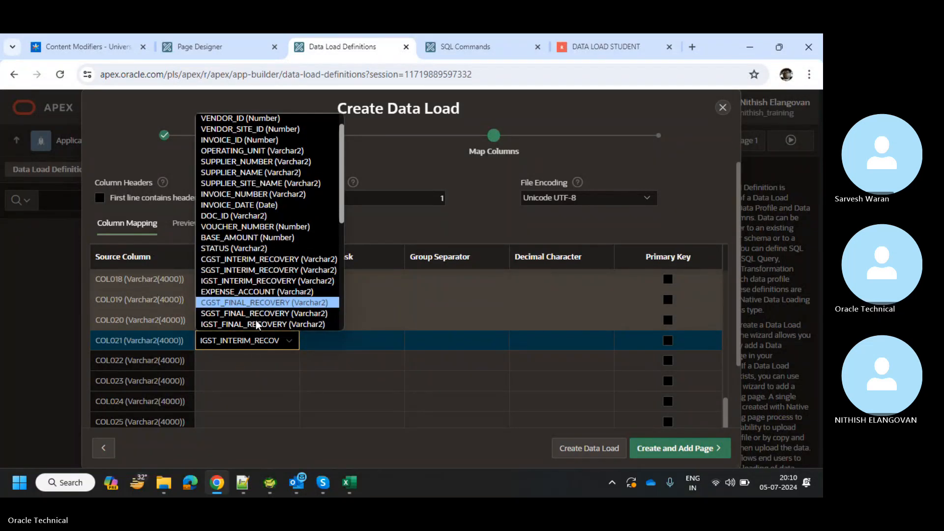
pyautogui.click(257, 312)
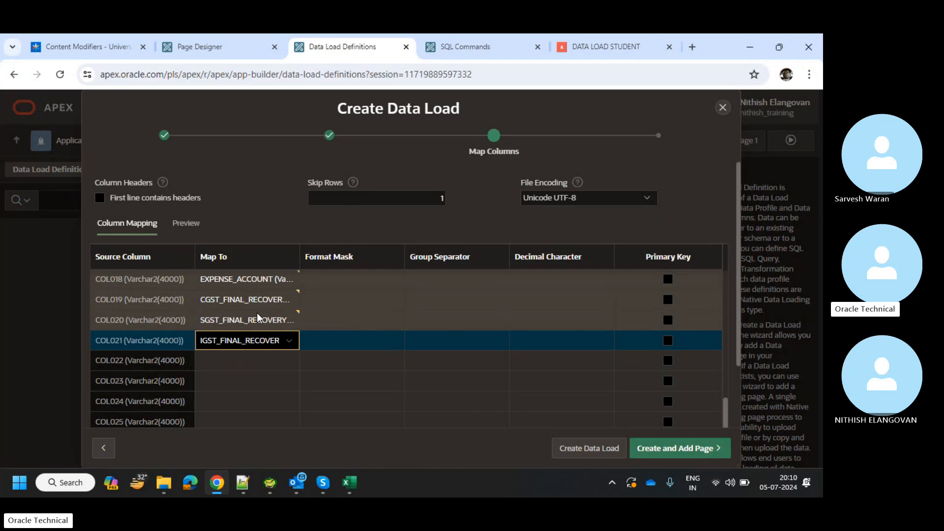
pyautogui.click(241, 349)
pyautogui.click(240, 349)
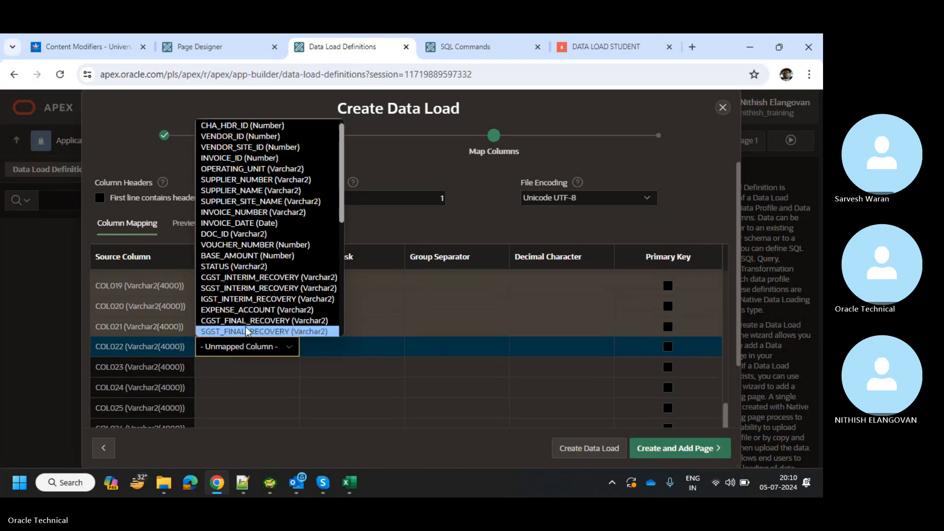
pyautogui.scroll(-2, 250, 315)
pyautogui.click(252, 295)
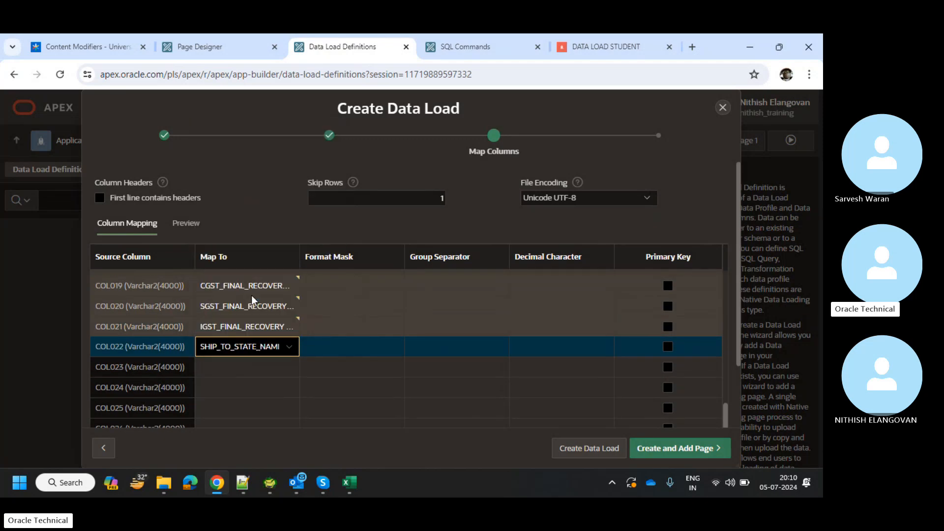
# Map COL023 to SRF_GSTIN, correcting an initial ATTRIBUTE2 choice.
pyautogui.click(252, 364)
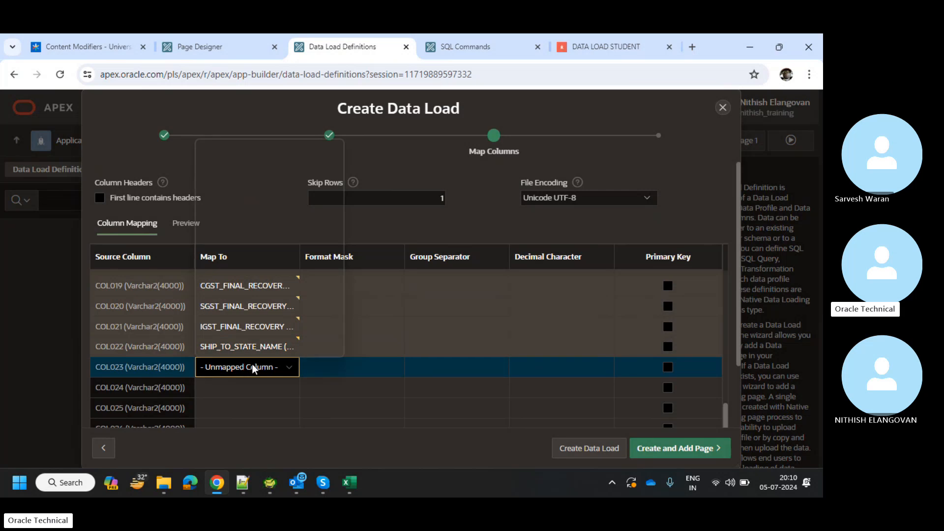
pyautogui.click(253, 364)
pyautogui.scroll(-10, 261, 320)
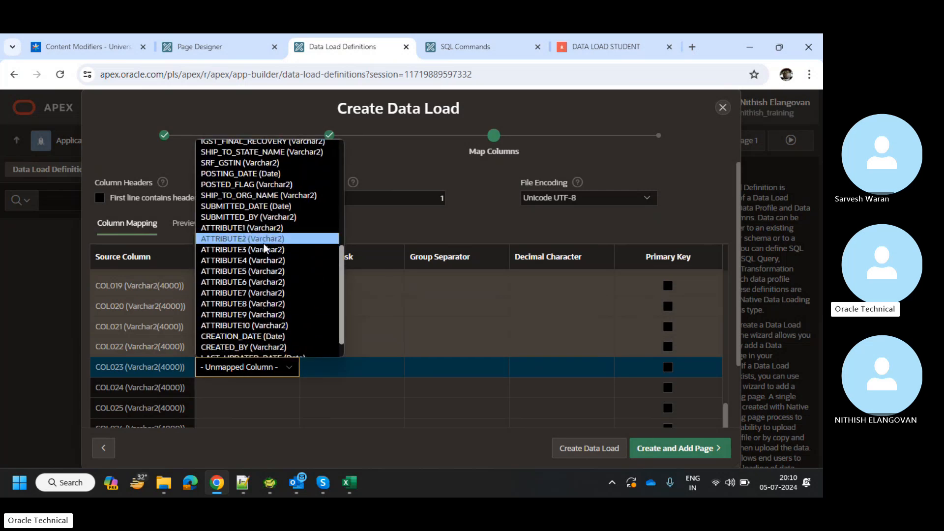
pyautogui.click(263, 242)
pyautogui.rightClick(264, 243)
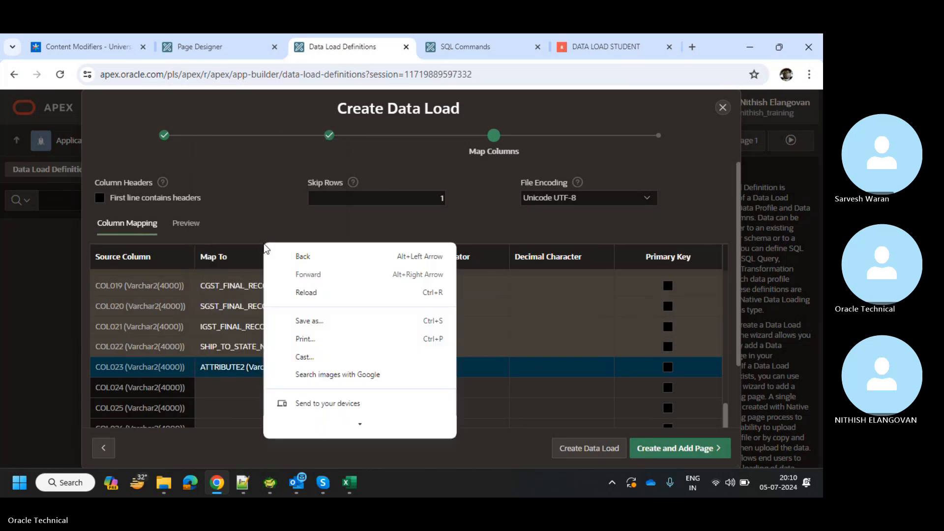
pyautogui.click(240, 365)
pyautogui.click(240, 364)
pyautogui.scroll(3, 249, 268)
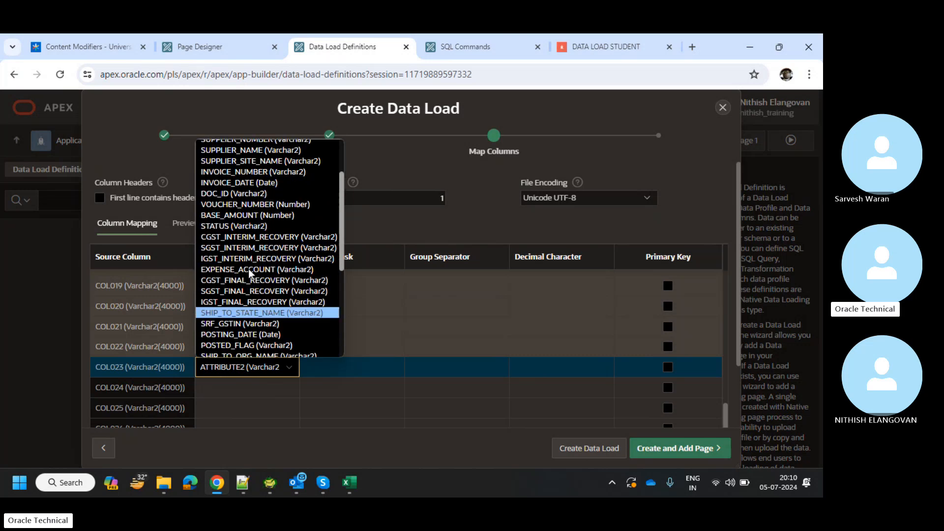
pyautogui.scroll(-2, 249, 270)
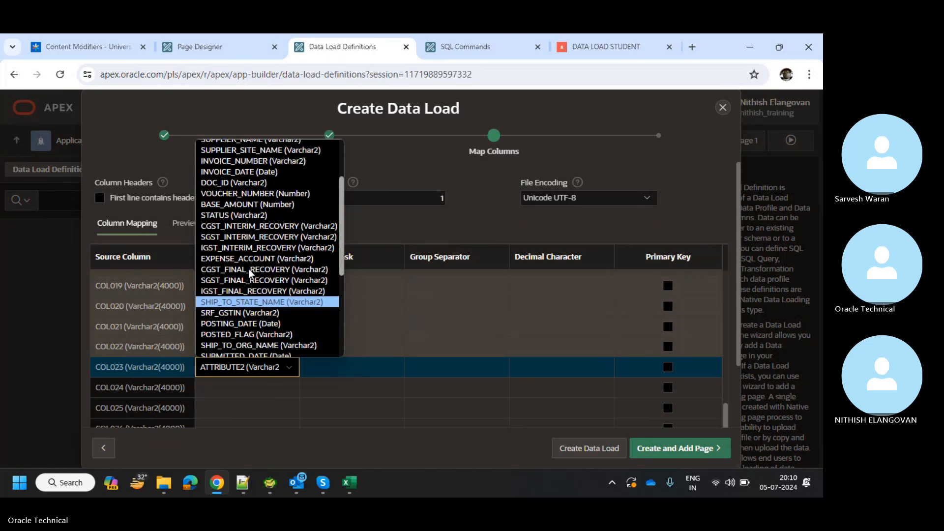
pyautogui.click(250, 311)
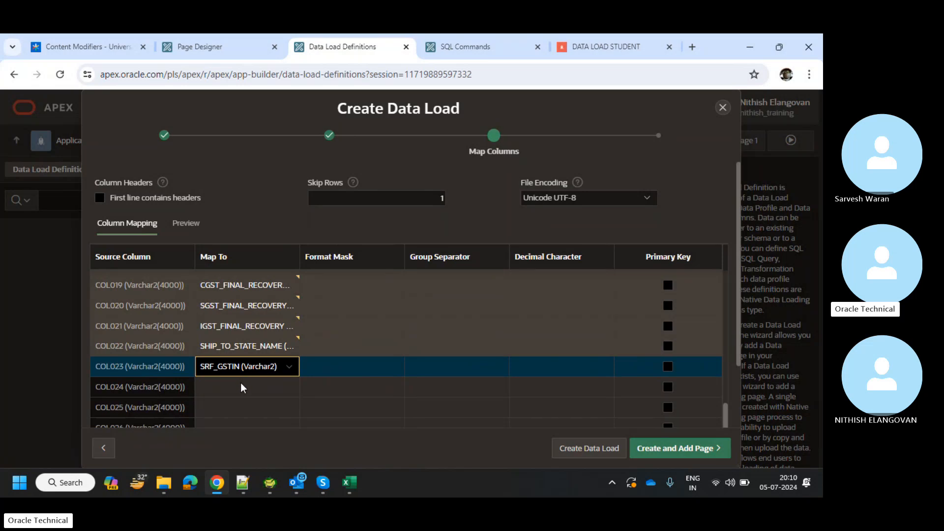
# Map COL024 to POSTING_DATE.
pyautogui.click(240, 382)
pyautogui.click(240, 383)
pyautogui.scroll(-2, 248, 349)
pyautogui.scroll(-3, 248, 349)
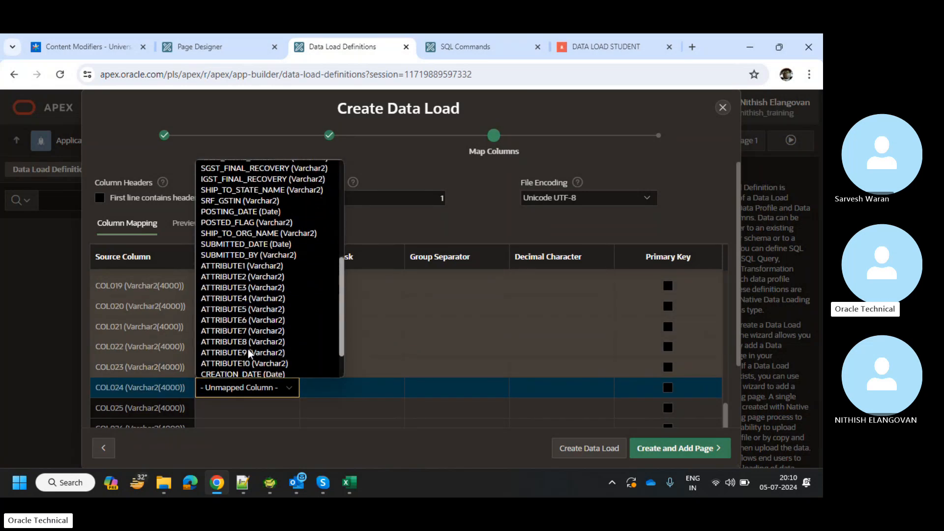
pyautogui.click(240, 213)
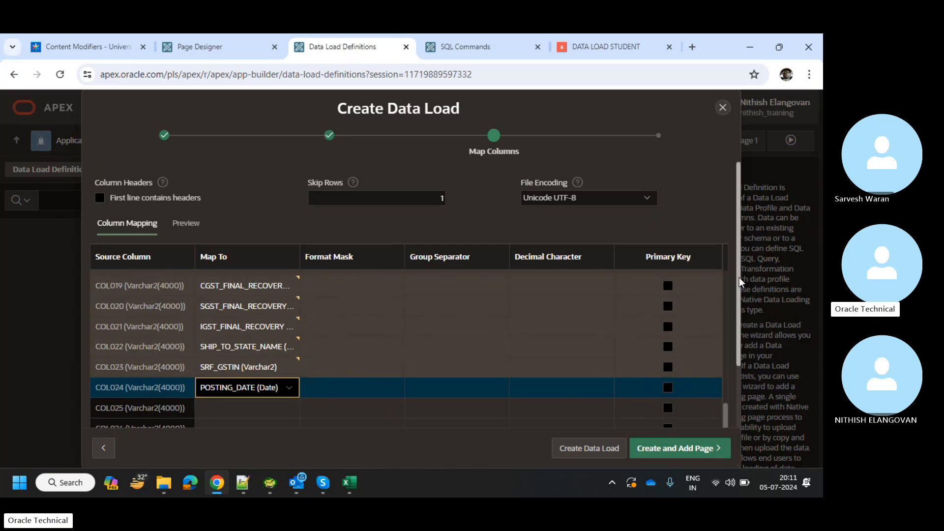
pyautogui.scroll(-2, 738, 278)
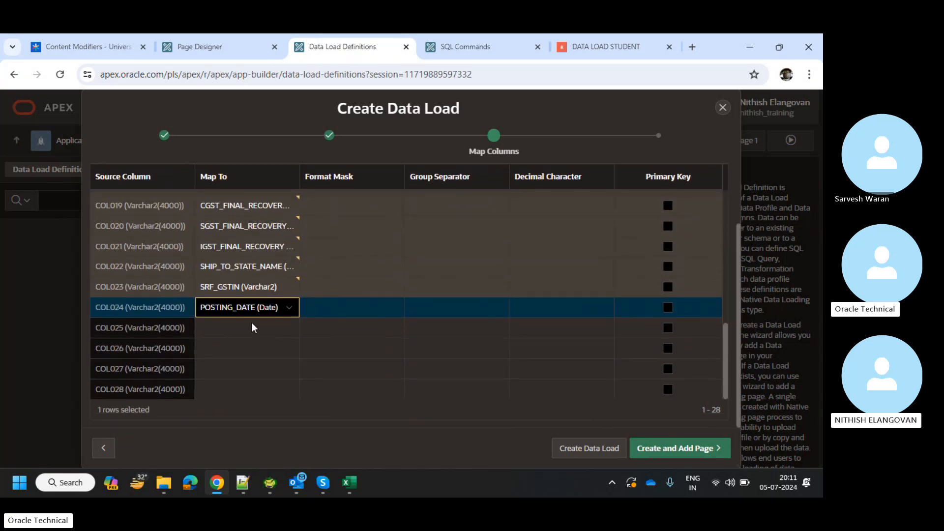
# Map COL025 to POSTED_FLAG and COL026 to SHIP_TO_ORG_NAME.
pyautogui.click(253, 328)
pyautogui.click(253, 328)
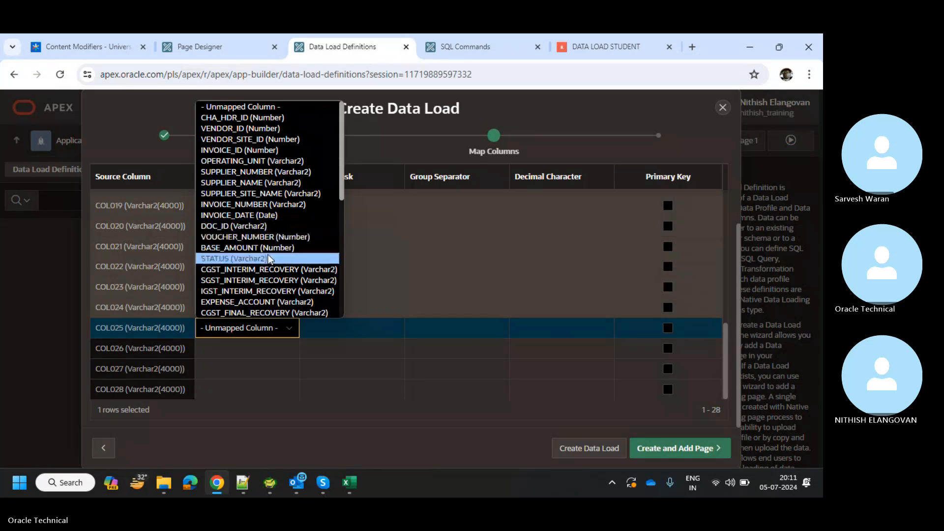
pyautogui.scroll(-3, 268, 266)
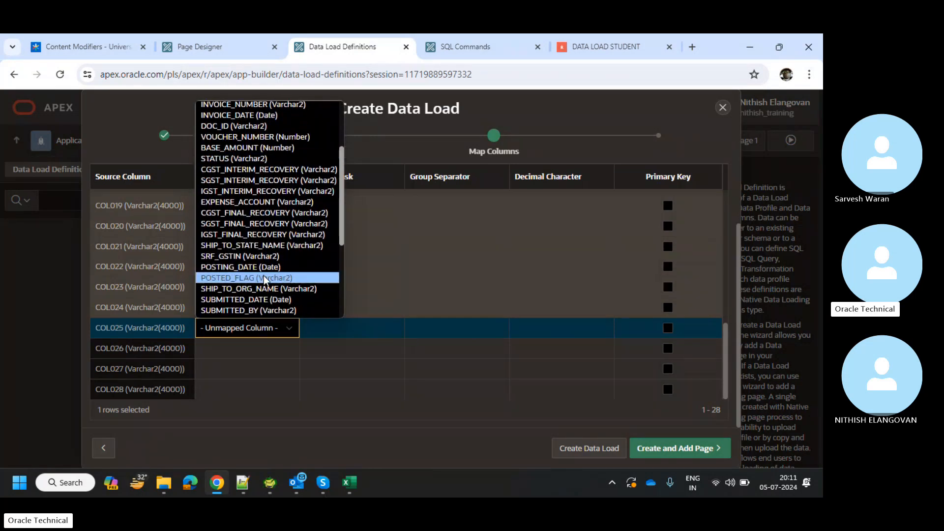
pyautogui.click(265, 278)
pyautogui.click(258, 357)
pyautogui.click(258, 357)
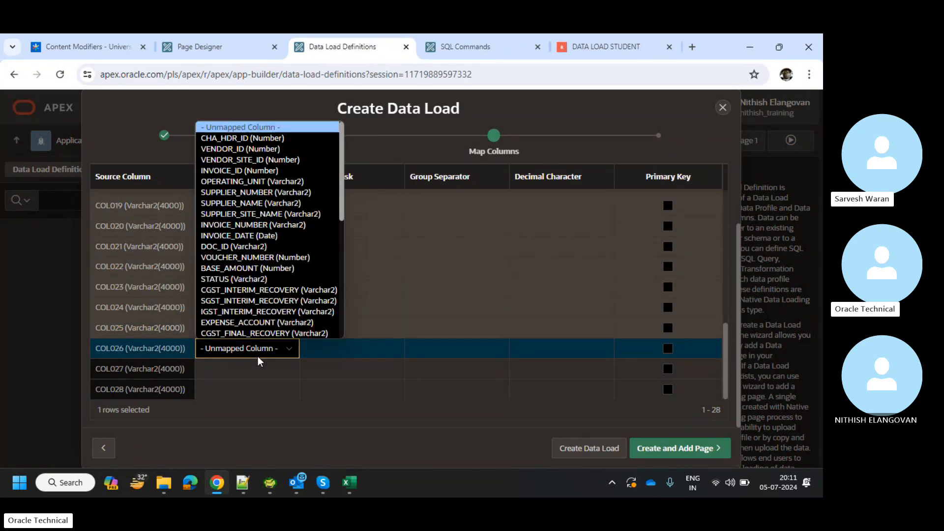
pyautogui.scroll(-5, 263, 281)
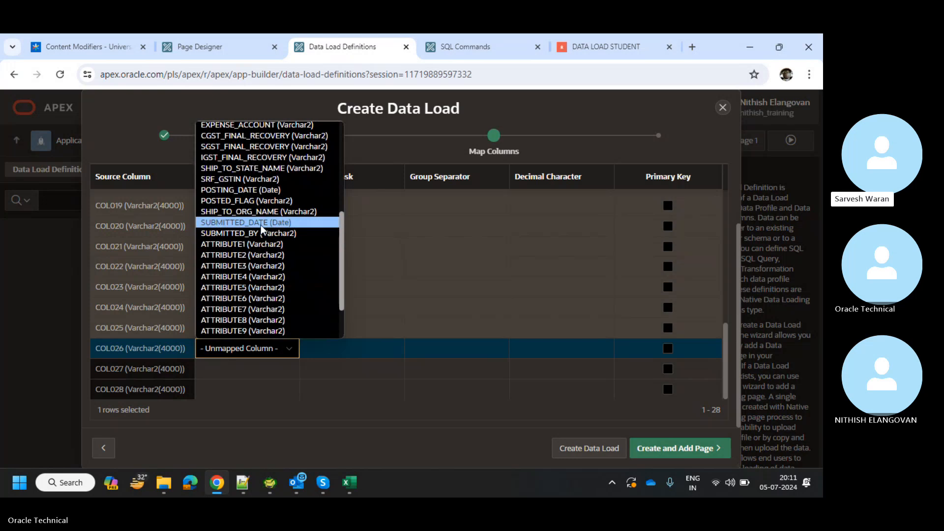
pyautogui.click(261, 213)
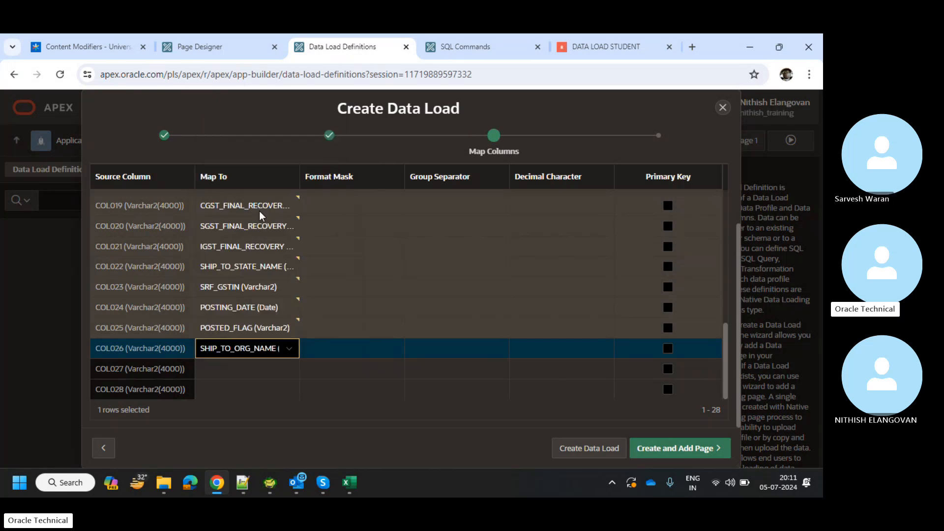
# Map COL027 to SUBMITTED_DATE and COL028 to SUBMITTED_BY, fixing a duplicate SUBMITTED_DATE pick.
pyautogui.click(242, 369)
pyautogui.click(242, 370)
pyautogui.scroll(-5, 244, 339)
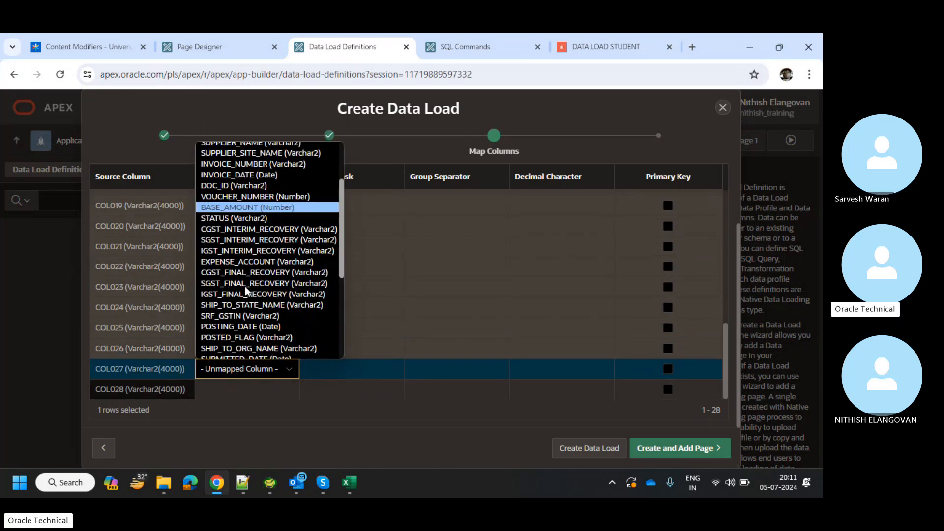
pyautogui.click(253, 208)
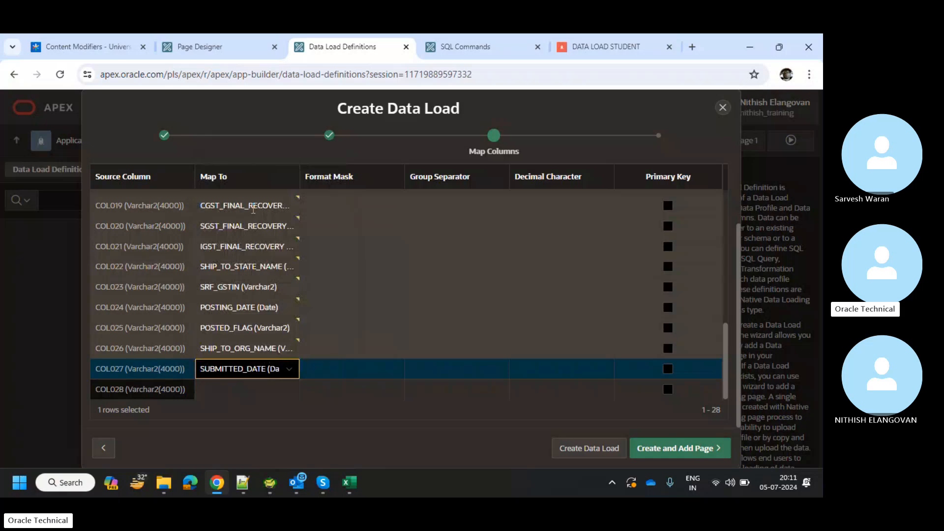
pyautogui.click(246, 390)
pyautogui.click(246, 390)
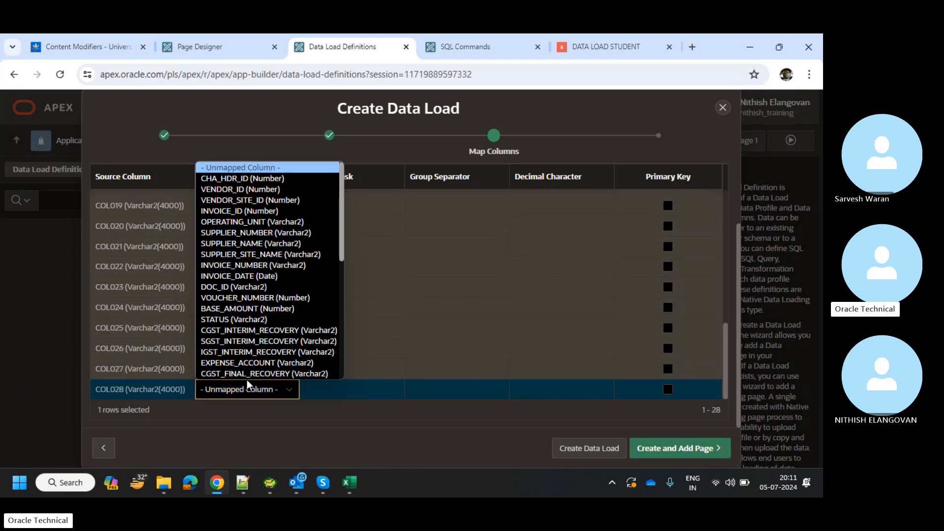
pyautogui.scroll(-6, 268, 315)
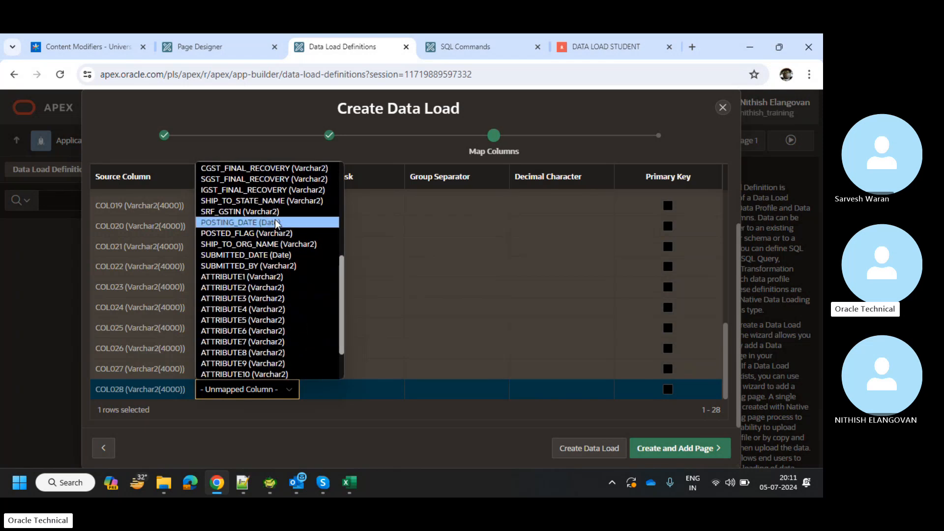
pyautogui.click(267, 255)
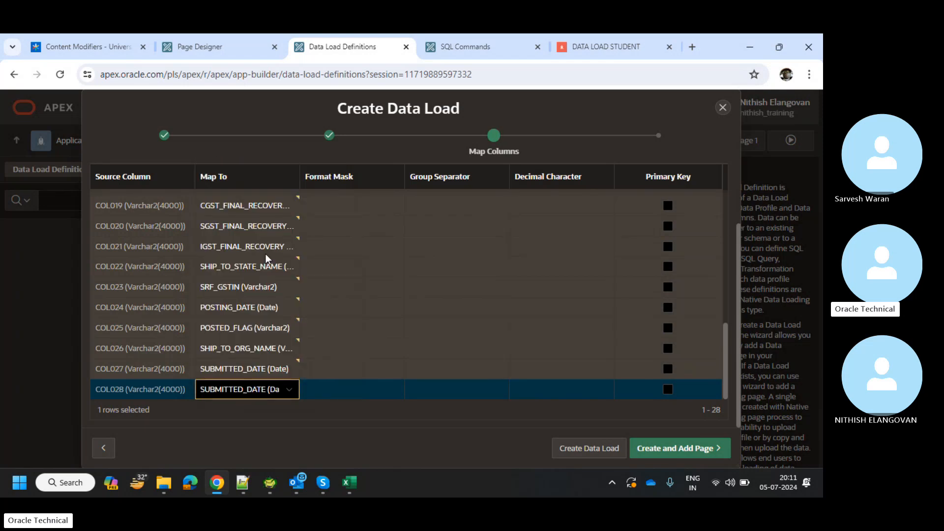
pyautogui.click(241, 391)
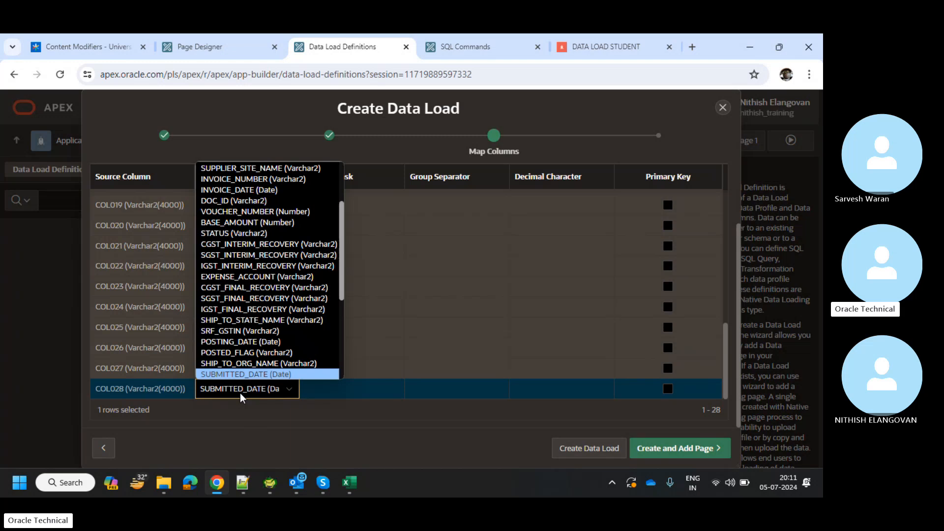
pyautogui.scroll(-1, 248, 347)
pyautogui.click(249, 348)
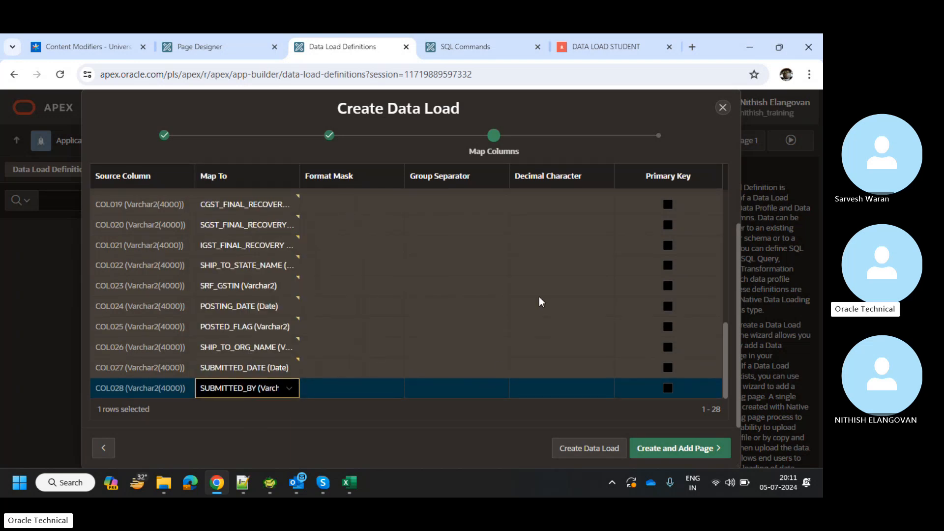
# Review the completed COL001–COL028 mappings and proceed to the data loading page setup.
pyautogui.scroll(3, 540, 301)
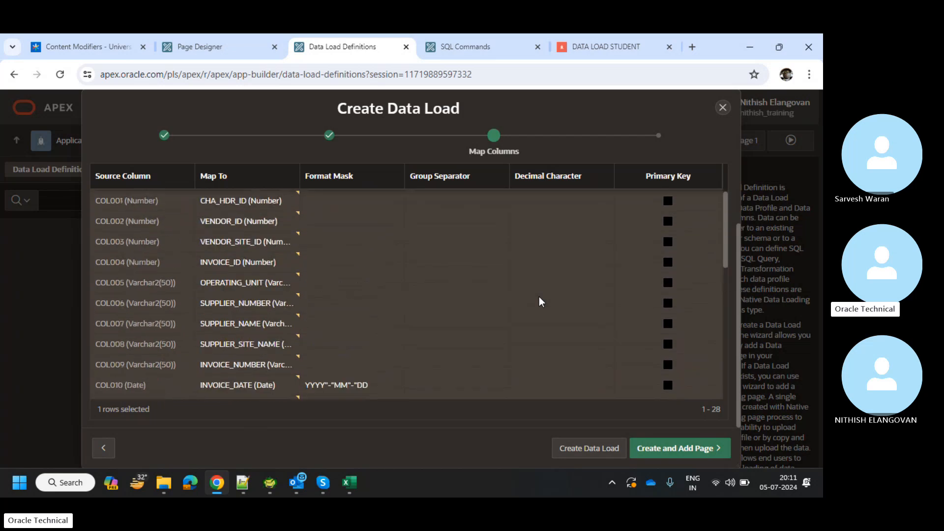
pyautogui.scroll(-6, 541, 301)
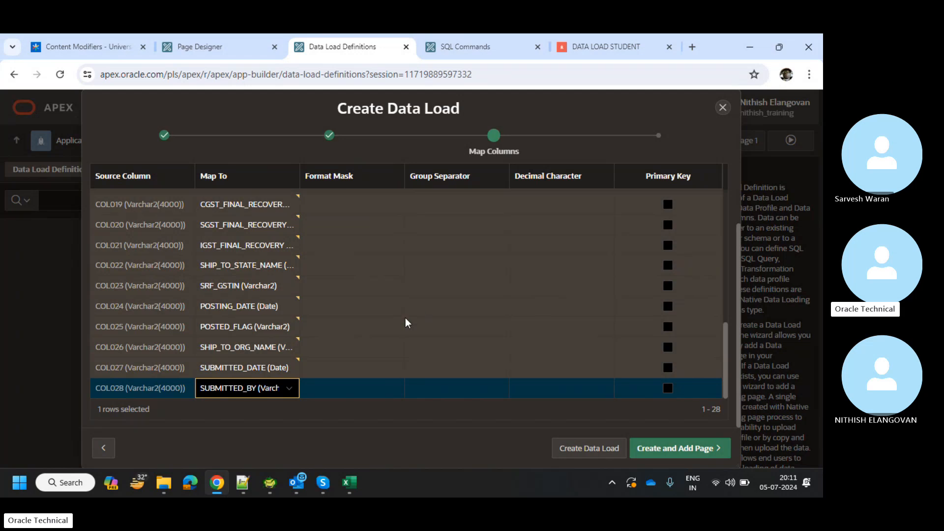
pyautogui.scroll(3, 241, 280)
pyautogui.scroll(3, 242, 281)
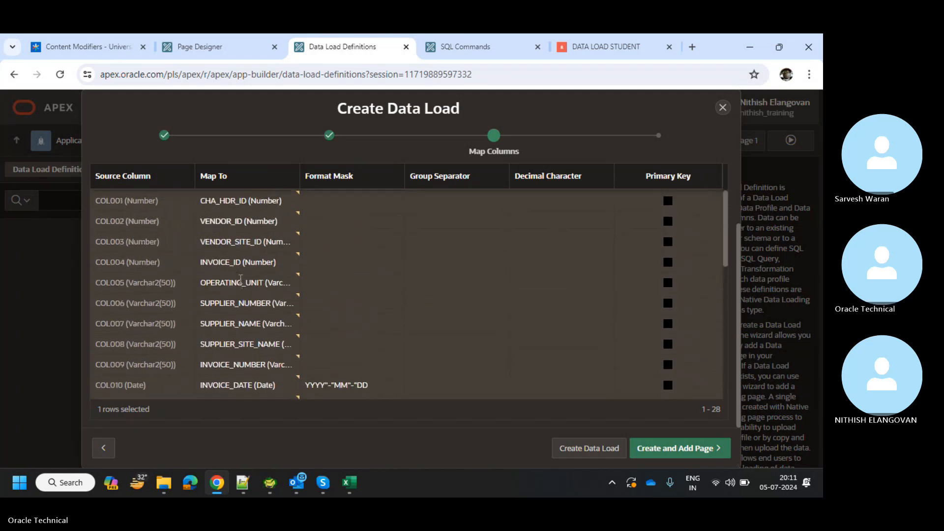
pyautogui.scroll(-6, 539, 361)
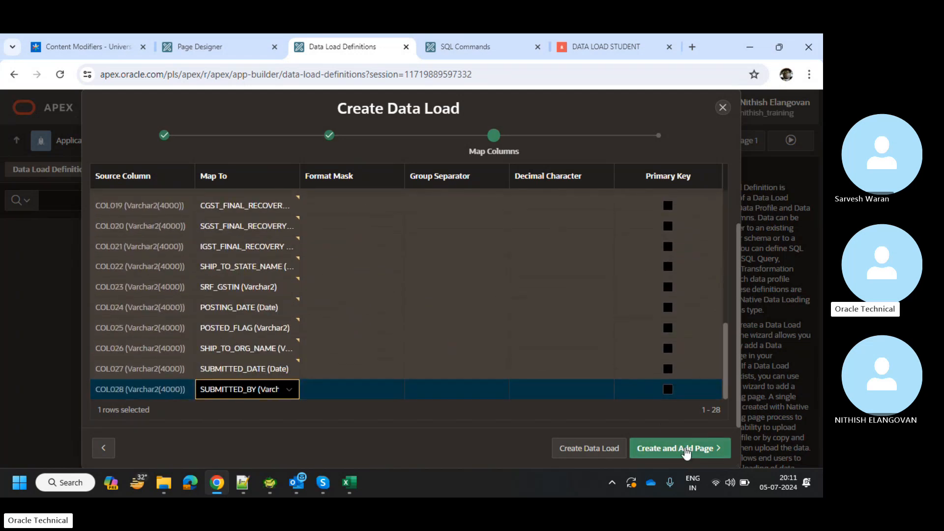
pyautogui.click(686, 452)
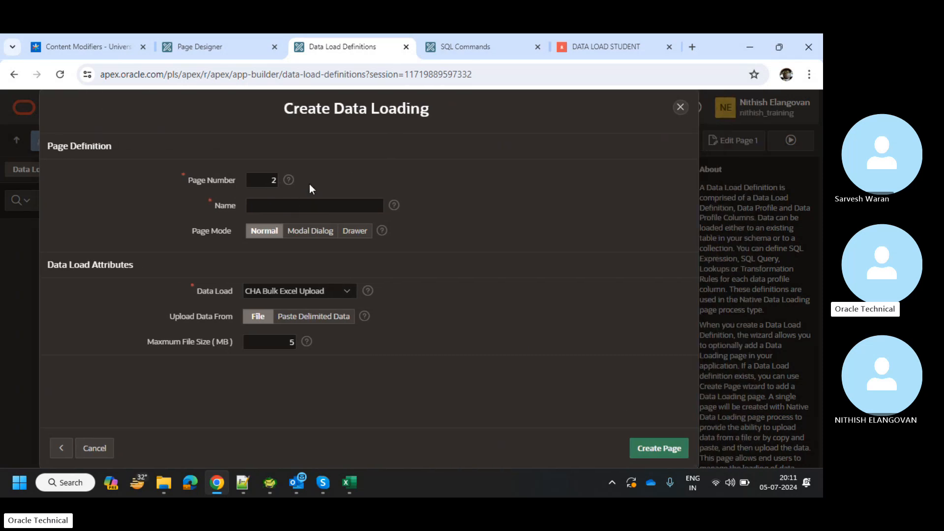
# Name data loading page 2 'Excel Data Upload', keep CHA Bulk Excel Upload as its data load, and create it.
pyautogui.moveTo(339, 123); pyautogui.dragTo(355, 122)
pyautogui.click(342, 208)
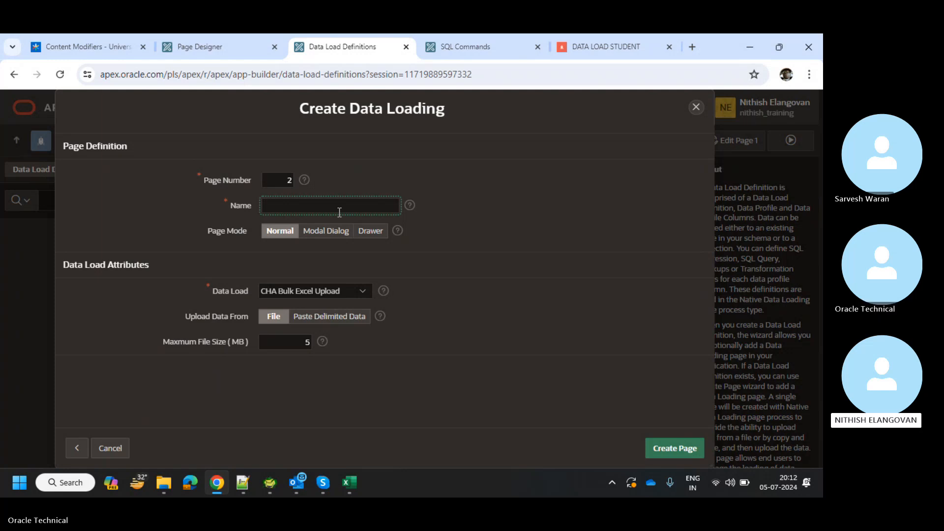
pyautogui.write('EExcrel')
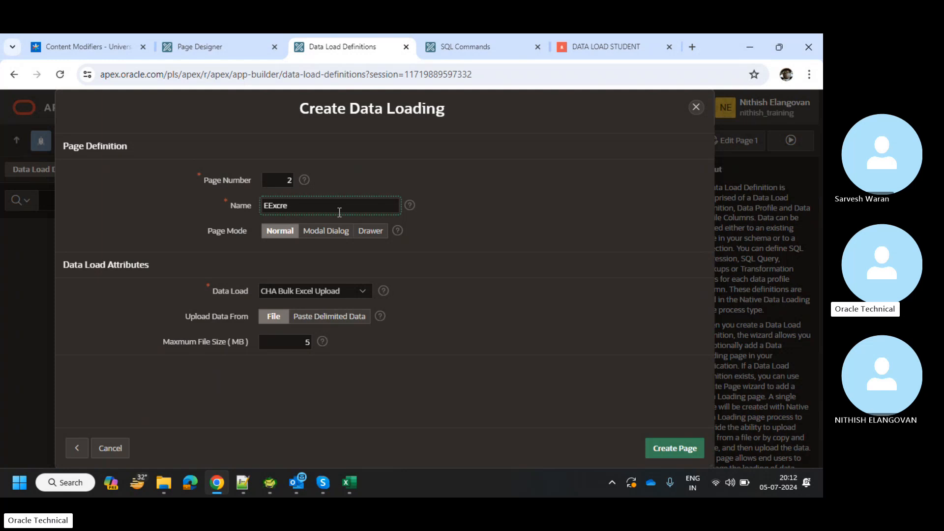
pyautogui.press('BackSpace')
pyautogui.press('BackSpace')
pyautogui.press('BackSpace')
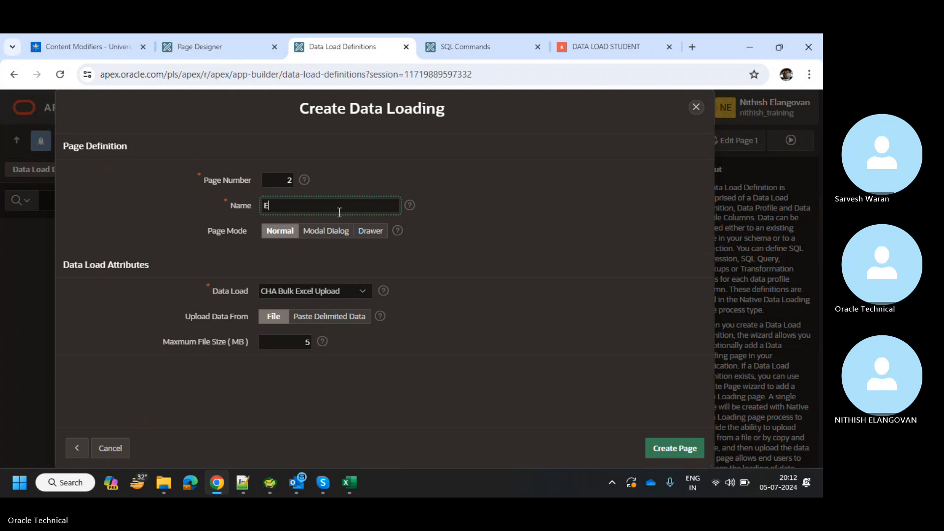
pyautogui.write('xcel Data Upload')
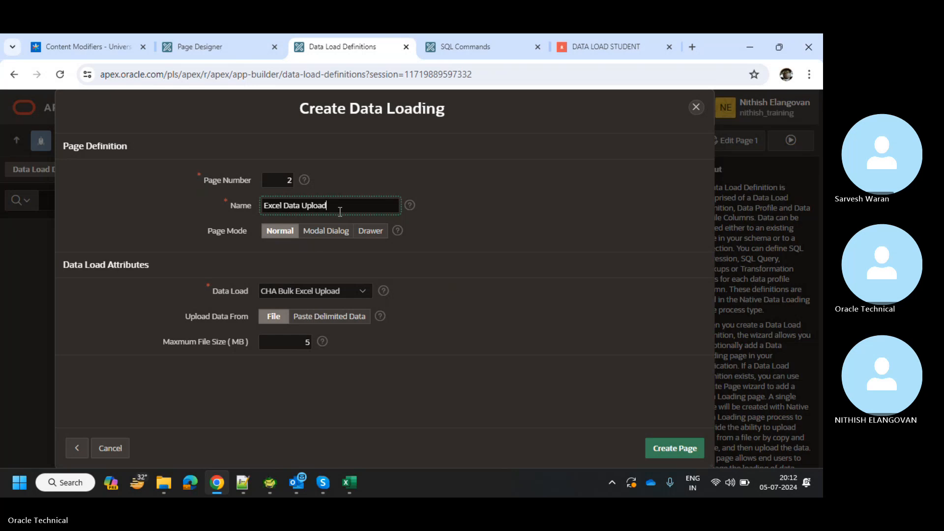
pyautogui.click(269, 291)
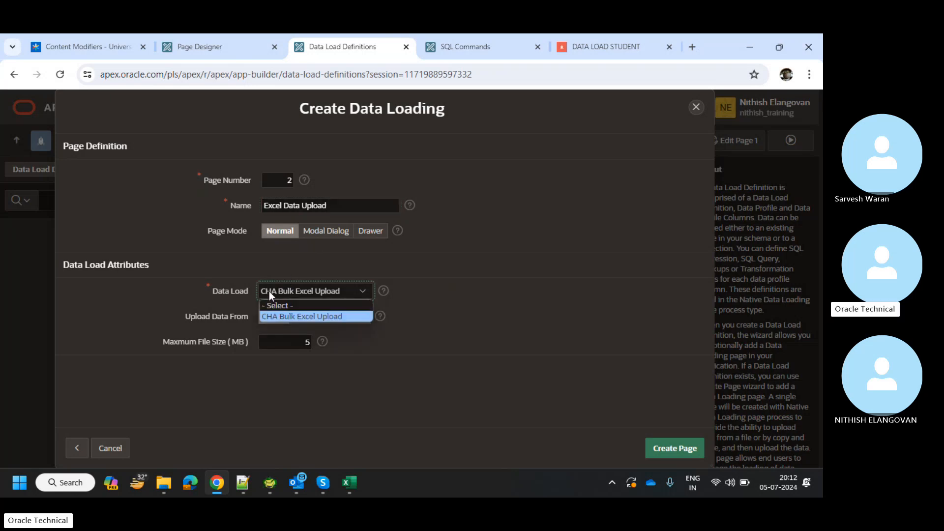
pyautogui.click(261, 290)
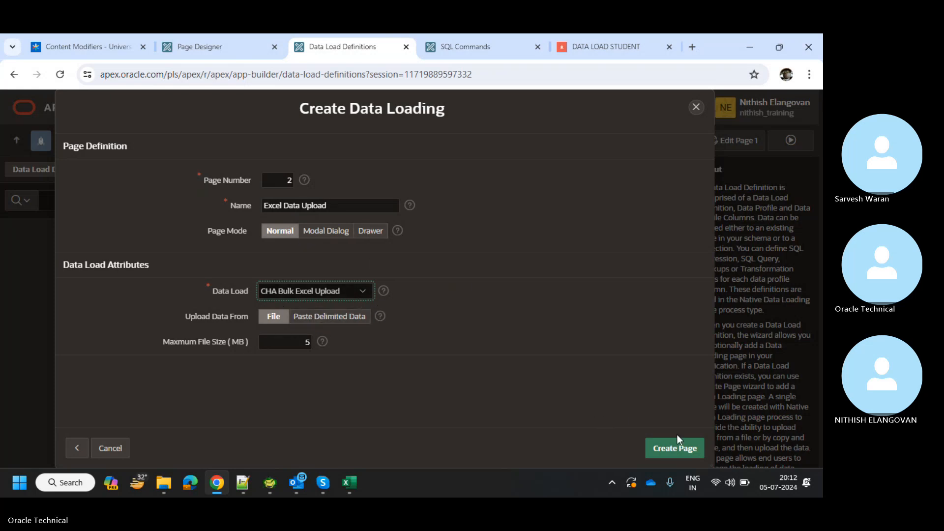
pyautogui.click(677, 455)
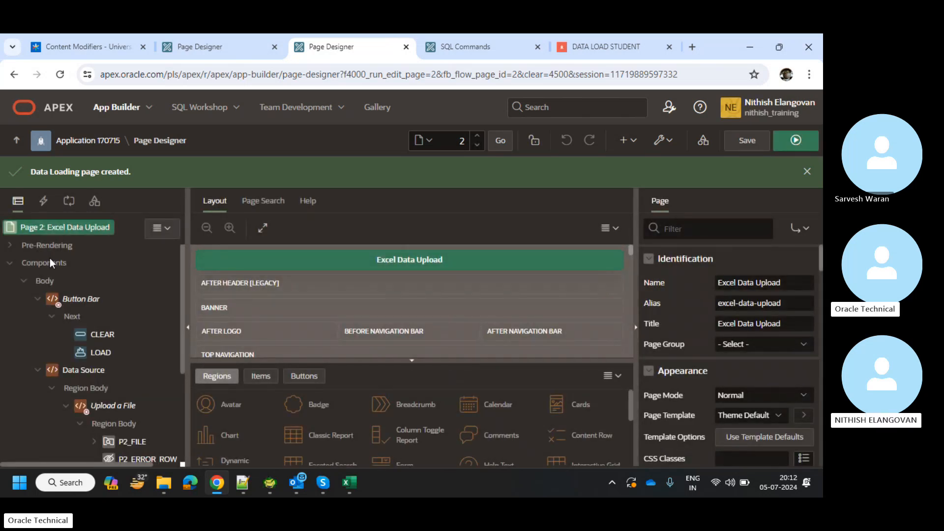
# Review the generated Excel Data Upload page in Page Designer and run it in a new tab.
pyautogui.scroll(-3, 49, 259)
pyautogui.scroll(1, 110, 324)
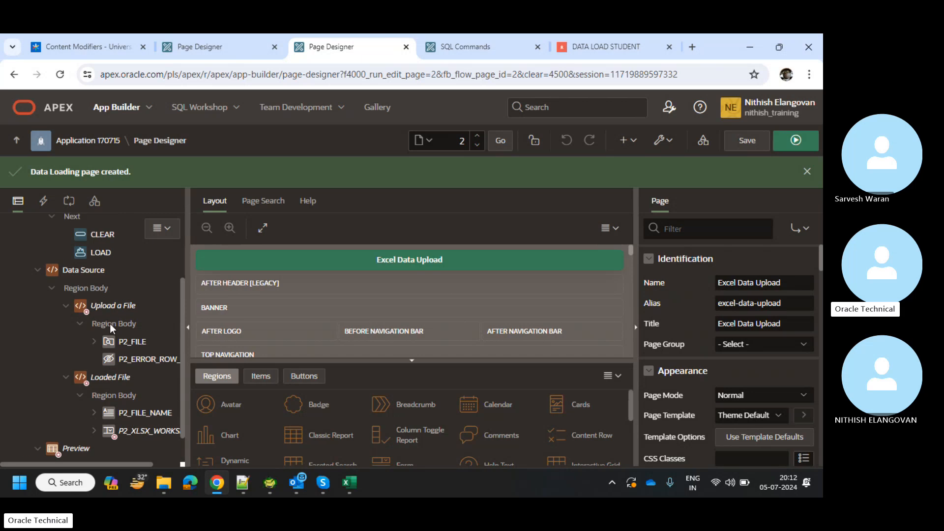
pyautogui.scroll(-1, 64, 395)
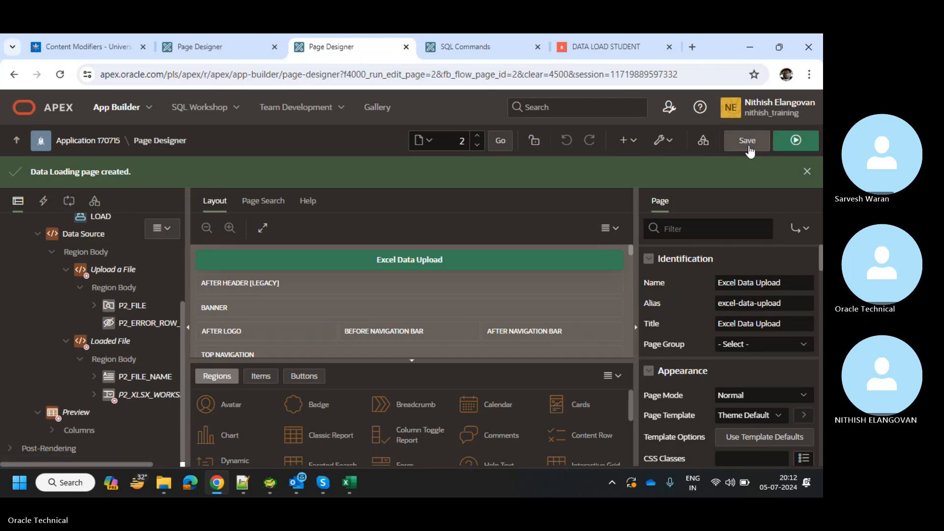
pyautogui.click(797, 139)
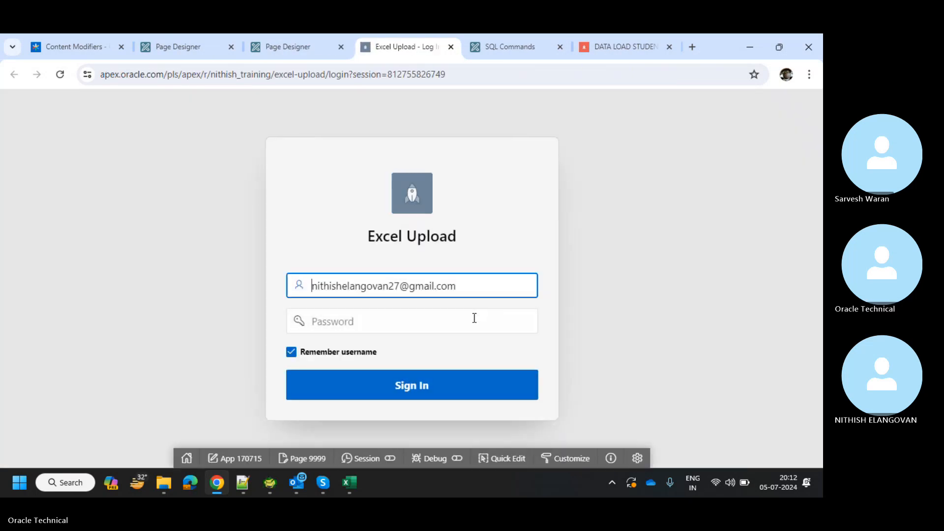
# Enter the account password, retyping it after a mistake, and sign in to the Excel Upload app.
pyautogui.click(471, 321)
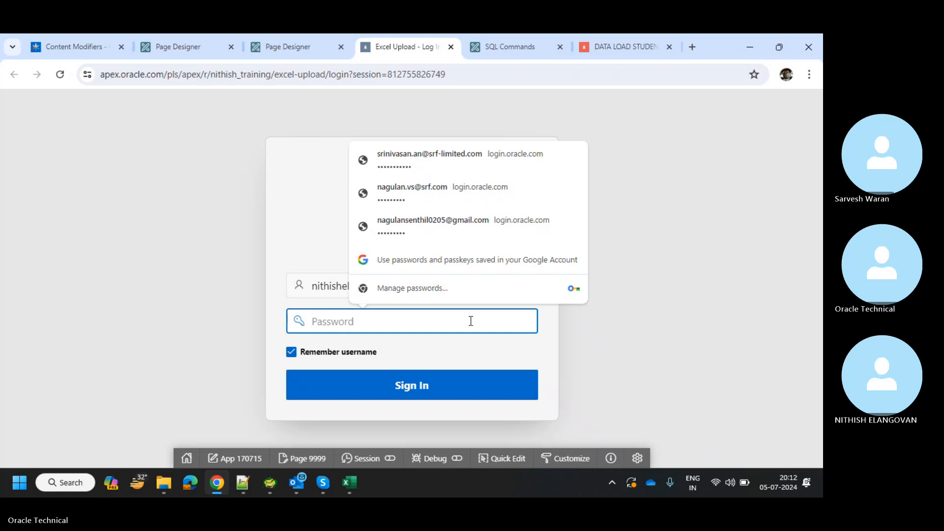
pyautogui.write('•••••')
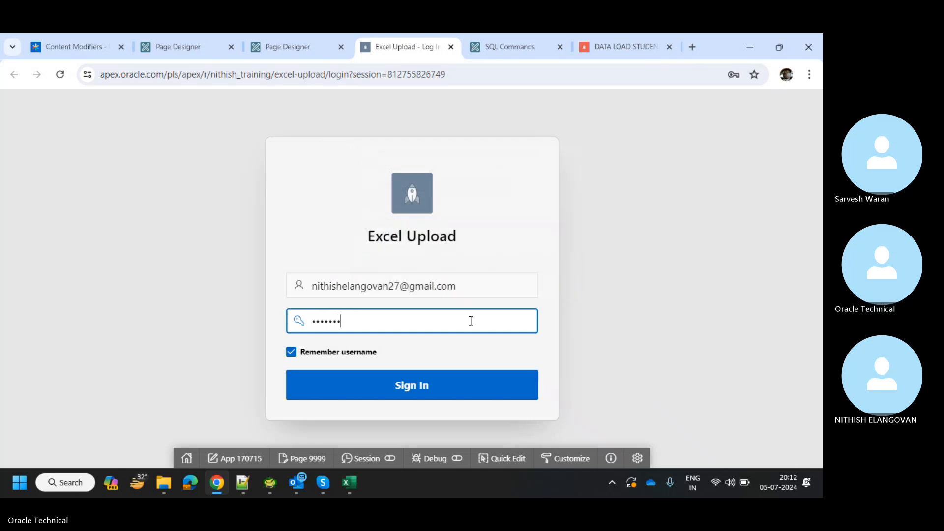
pyautogui.hotkey('ctrl', 'a')
pyautogui.press('BackSpace')
pyautogui.write('••••••••••')
pyautogui.click(464, 383)
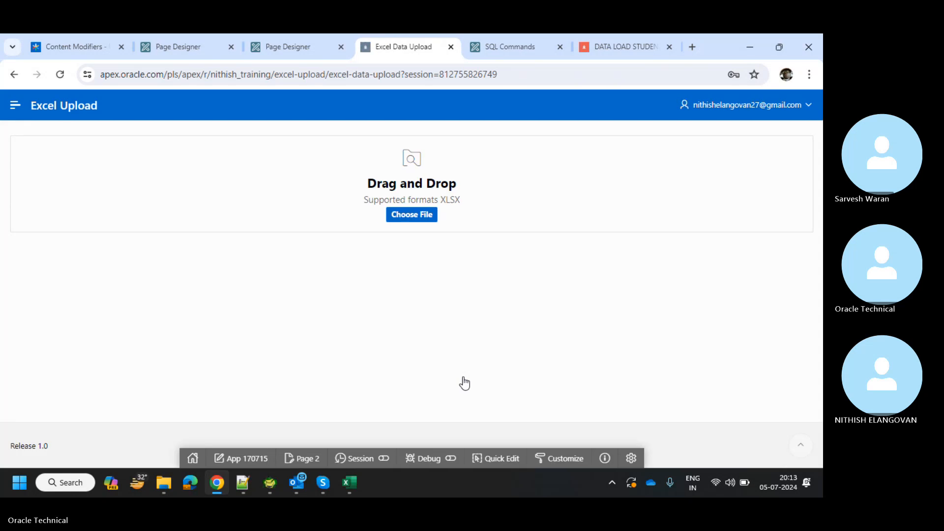
# Load XX_CHA_DATA_FILE.xlsx from Downloads and review its two previewed supplier rows.
pyautogui.click(421, 226)
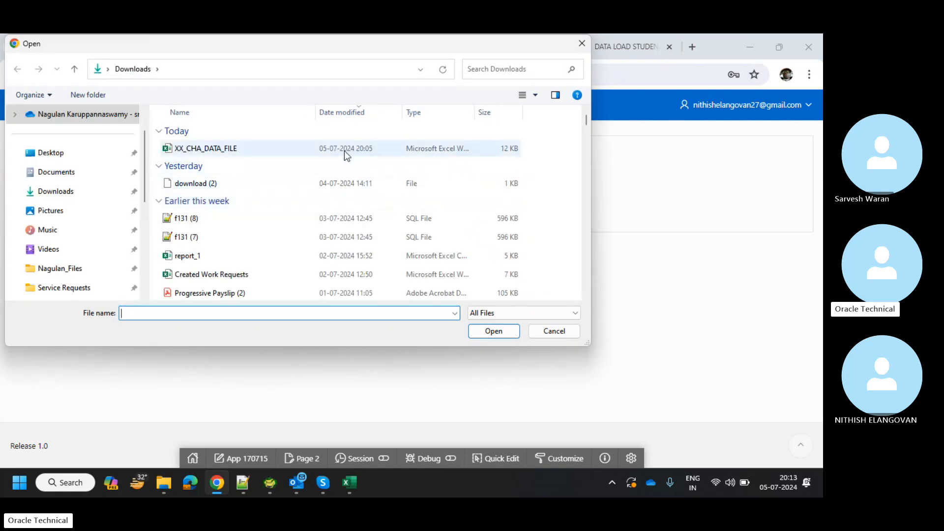
pyautogui.doubleClick(345, 152)
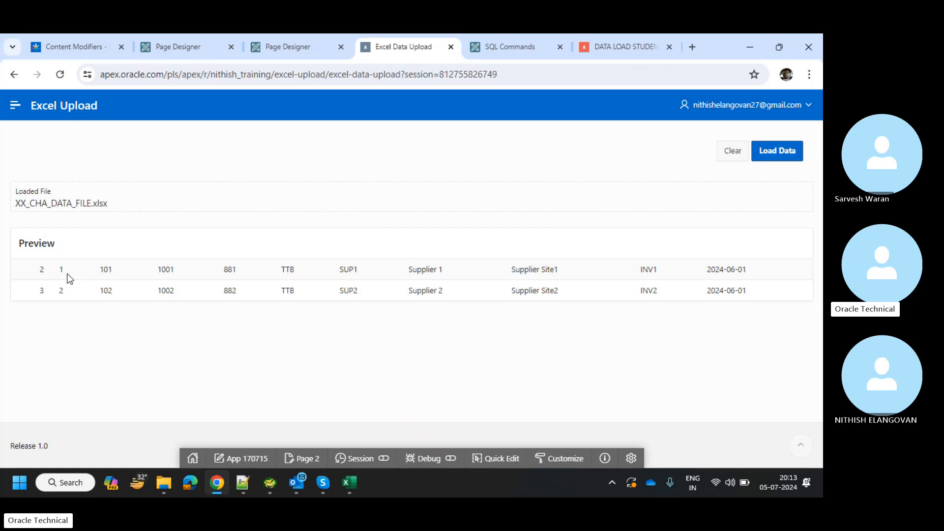
pyautogui.doubleClick(41, 270)
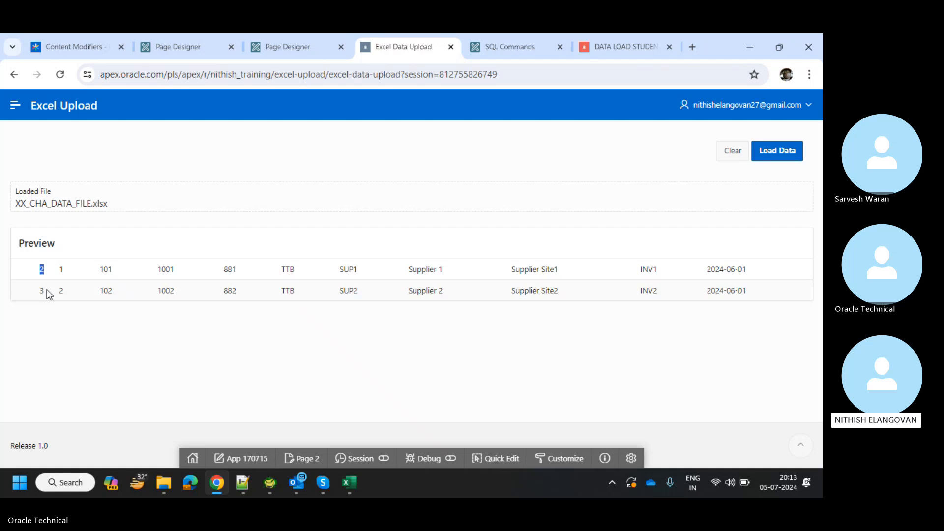
pyautogui.click(42, 293)
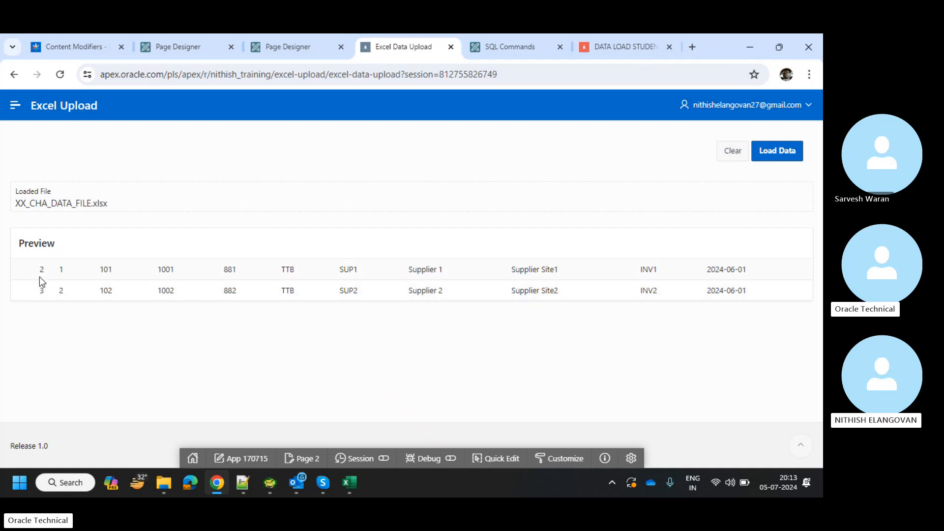
pyautogui.click(61, 294)
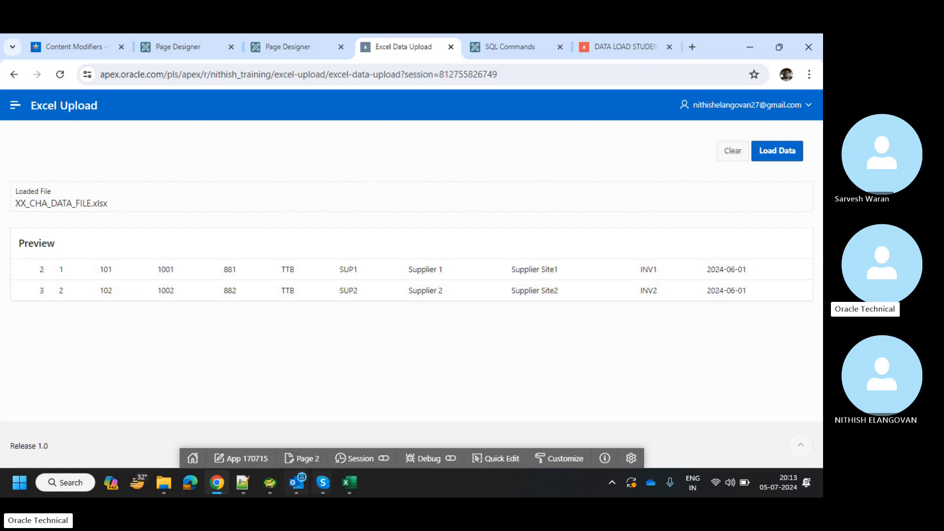
pyautogui.moveTo(350, 484)
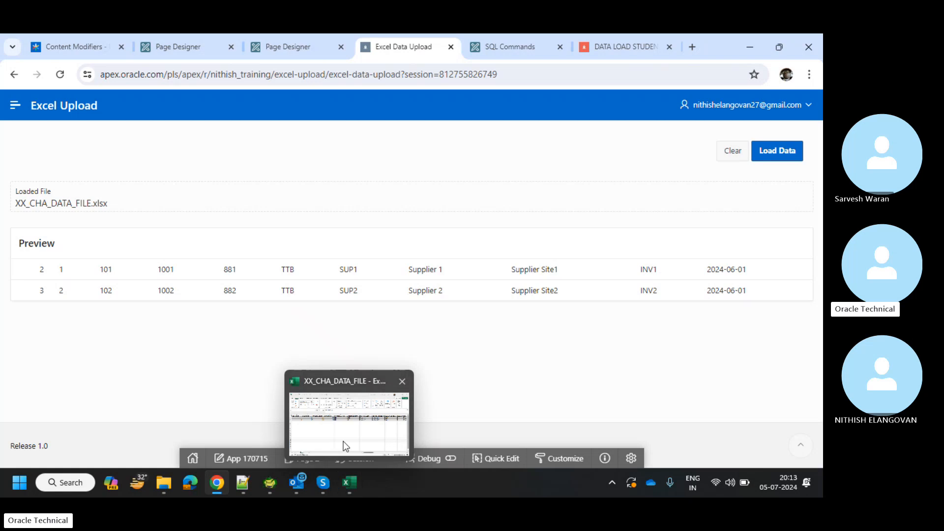
pyautogui.click(343, 441)
pyautogui.click(82, 209)
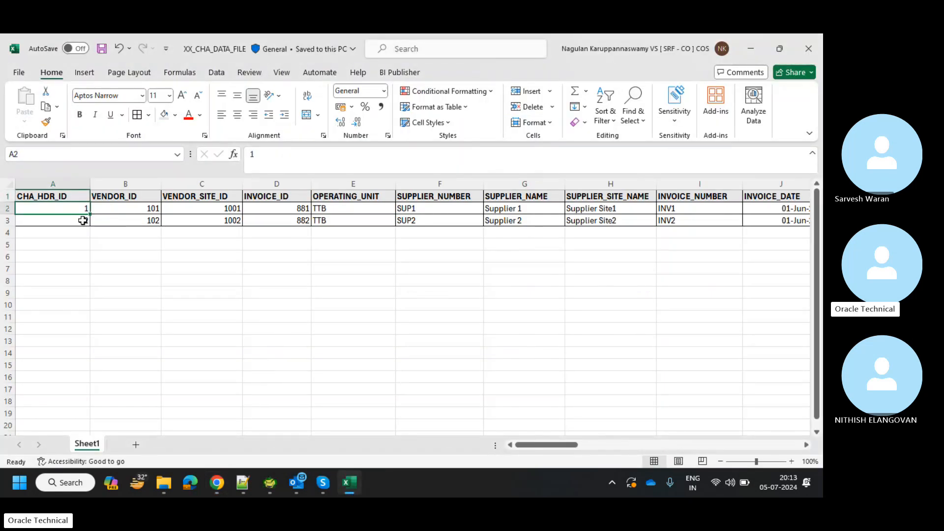
pyautogui.click(83, 220)
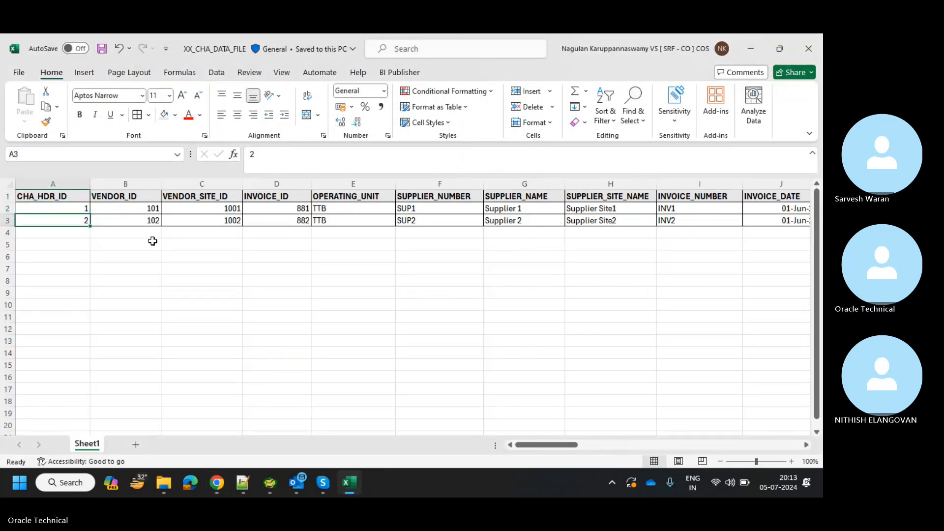
pyautogui.hotkey('alt', 'Tab')
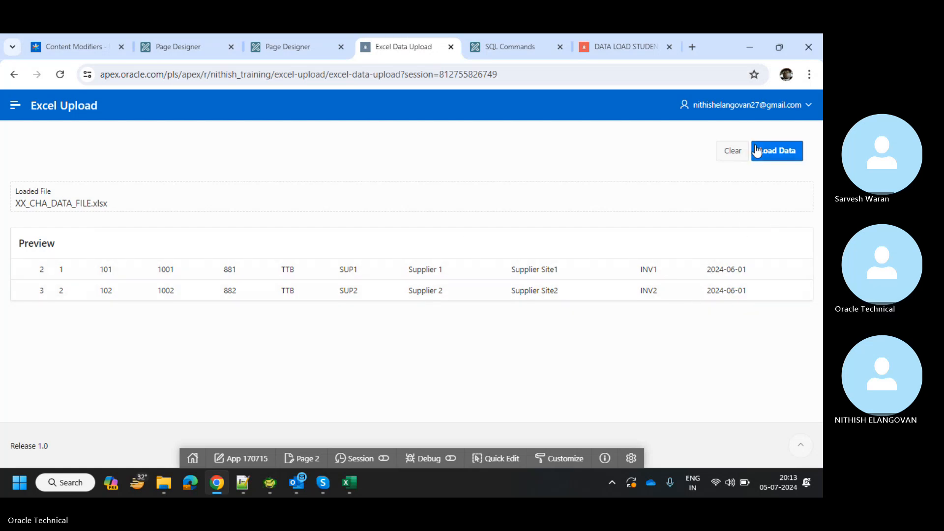
# Load the previewed rows, dismiss the '2 rows processed' message, and go to SQL Commands.
pyautogui.click(779, 154)
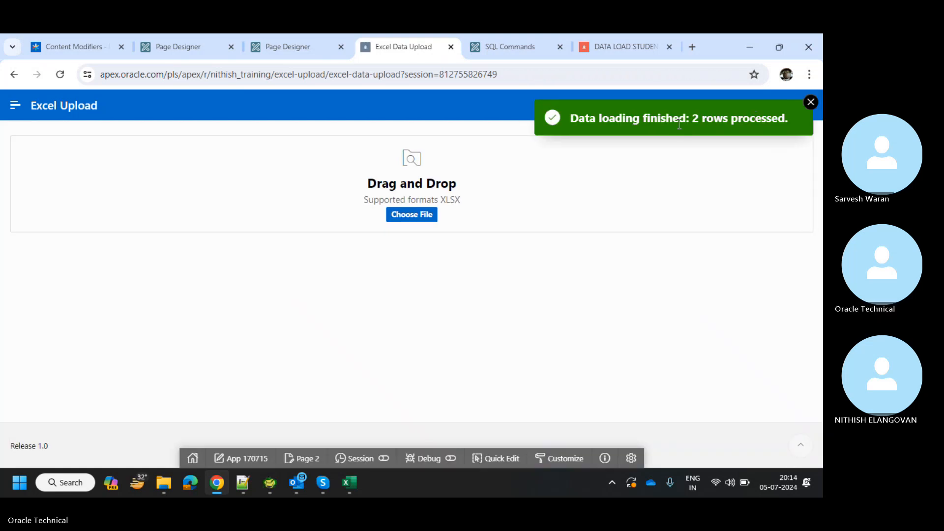
pyautogui.moveTo(673, 121); pyautogui.dragTo(687, 122)
pyautogui.click(756, 131)
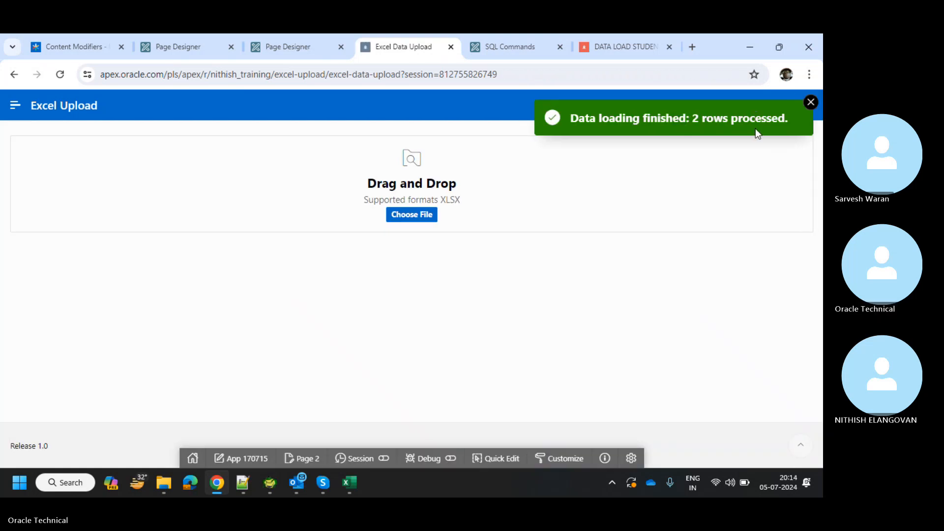
pyautogui.click(810, 102)
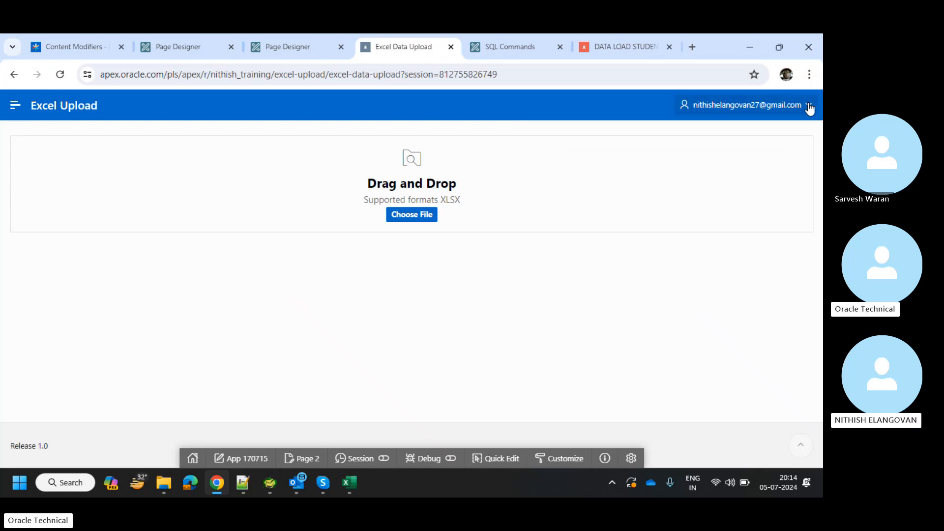
pyautogui.click(506, 39)
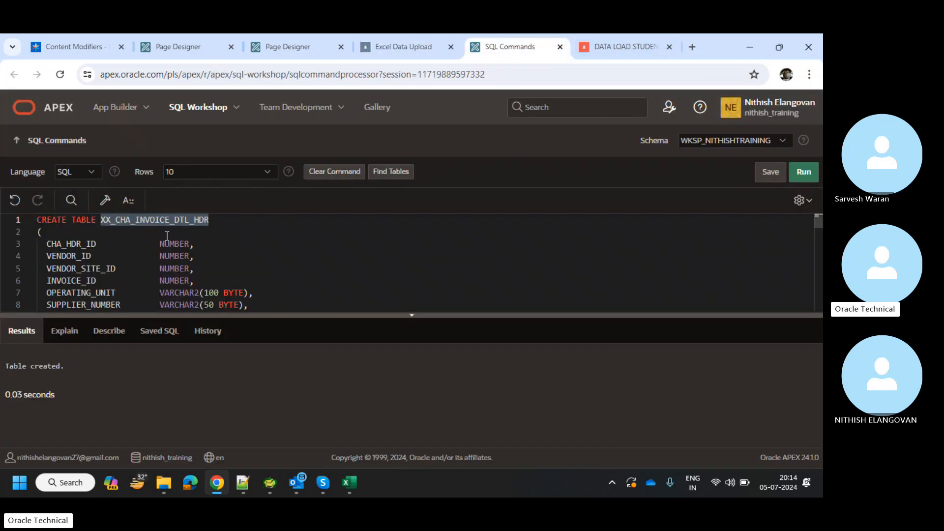
# Replace the CREATE TABLE statement with select * from XX_CHA_INVOICE_DTL_HDR and run it.
pyautogui.hotkey('ctrl', 'a')
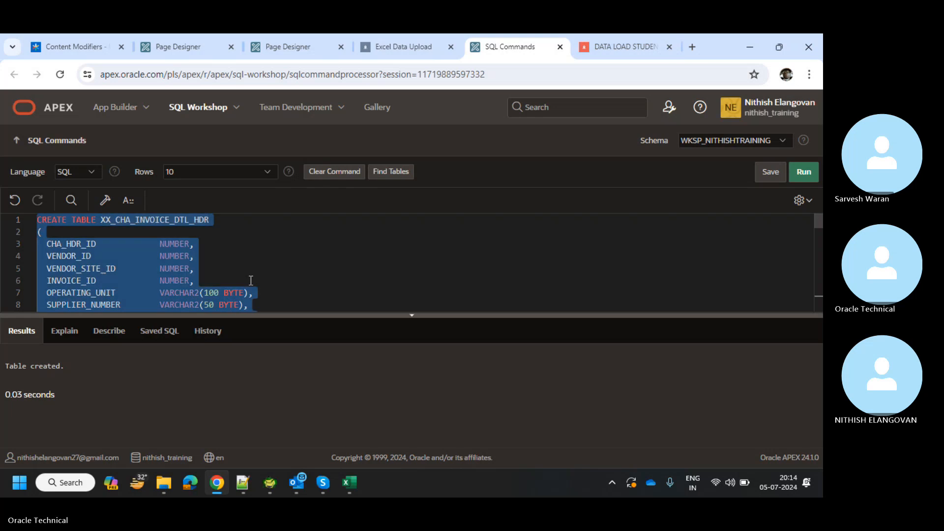
pyautogui.press('Delete')
pyautogui.write('select')
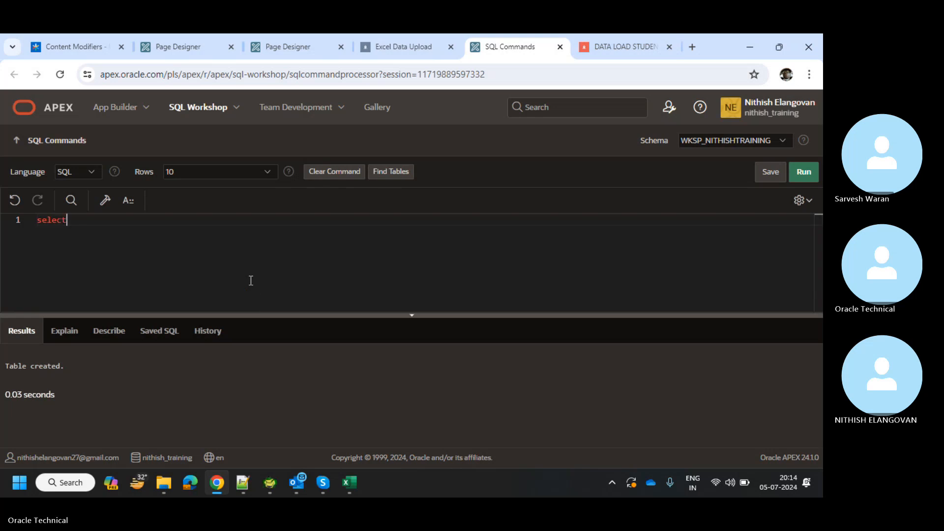
pyautogui.write(' * from')
pyautogui.write('XX_CHA_INVOICE_DTL_HDR')
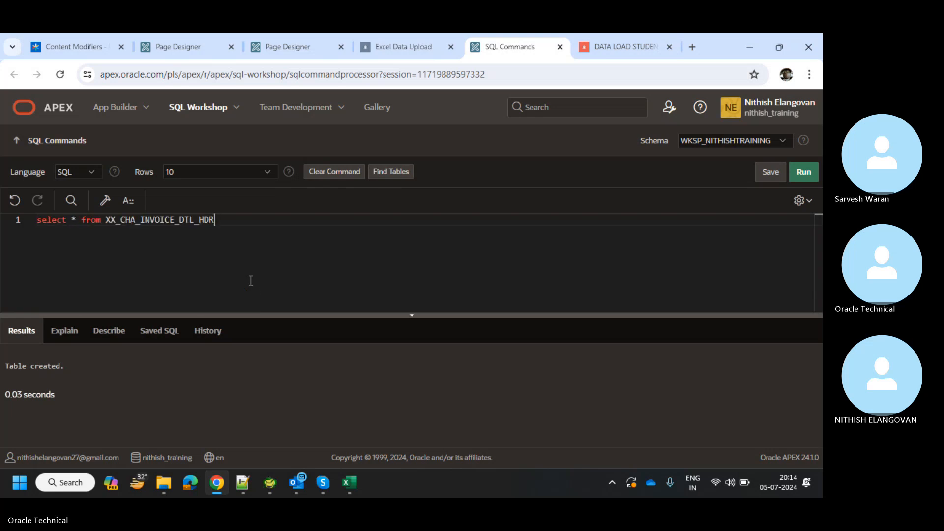
pyautogui.hotkey('ctrl', 'Return')
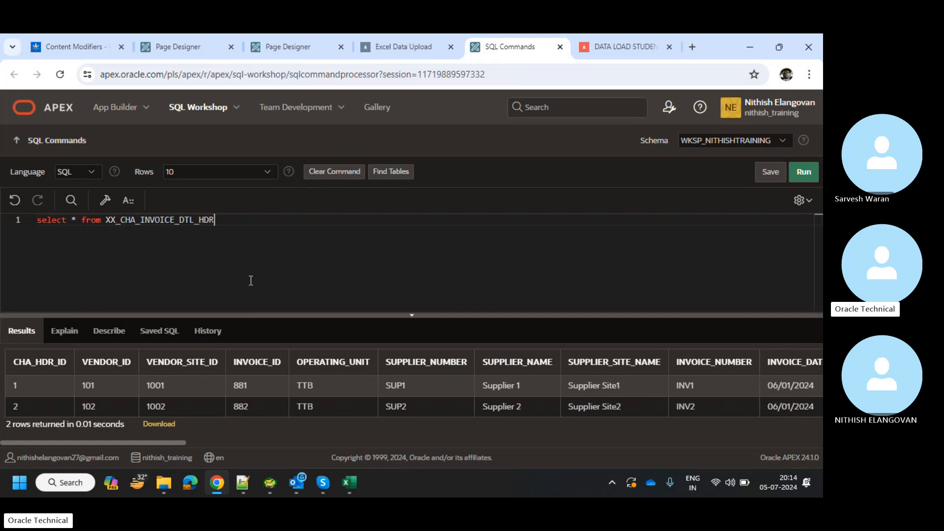
# Scroll across the two returned rows, then return to the Excel Data Upload page.
pyautogui.click(208, 396)
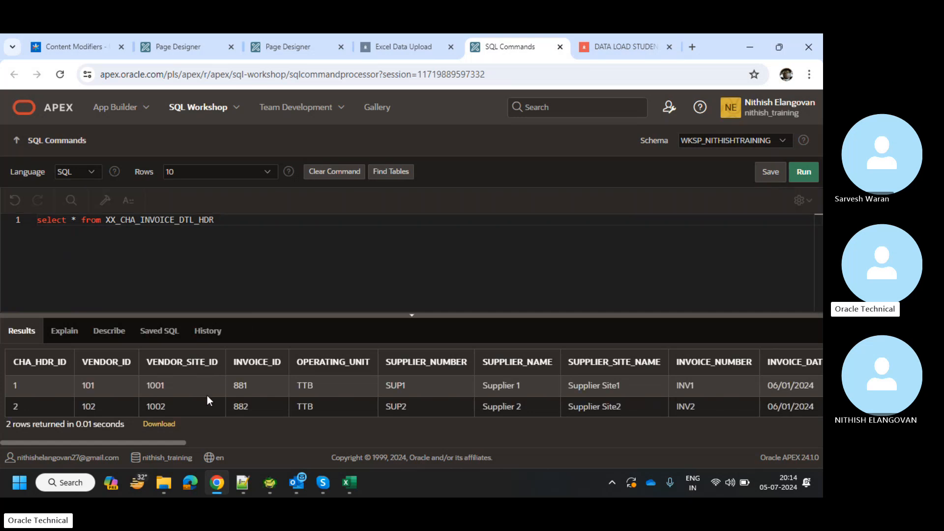
pyautogui.hscroll(10, 208, 396)
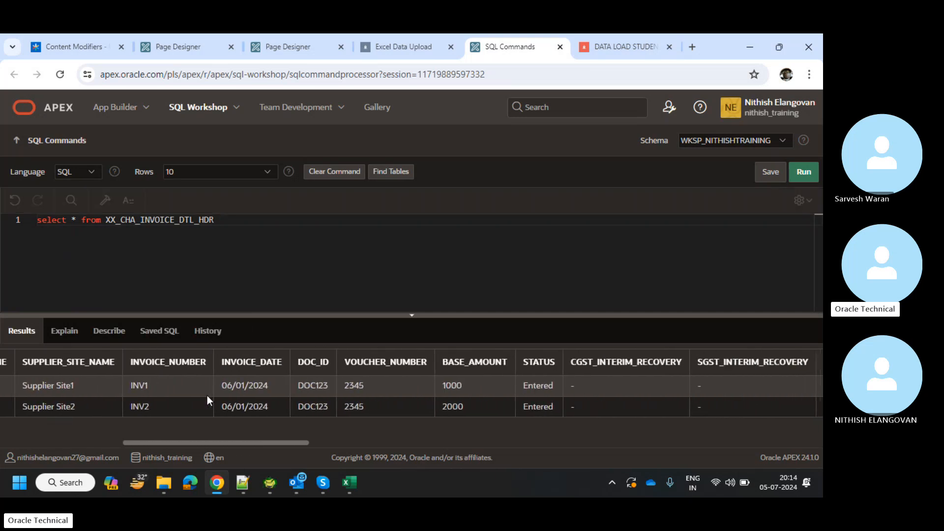
pyautogui.hscroll(10, 208, 395)
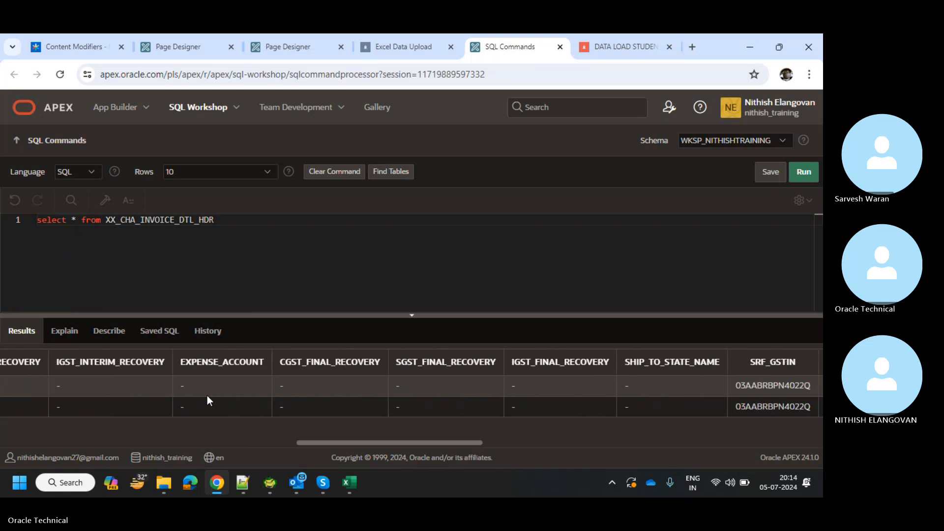
pyautogui.hscroll(10, 208, 396)
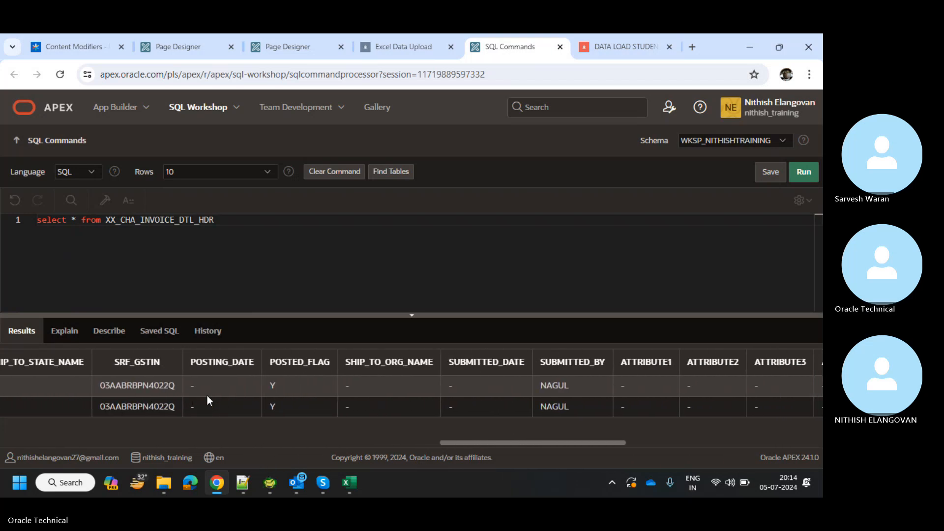
pyautogui.hscroll(10, 207, 400)
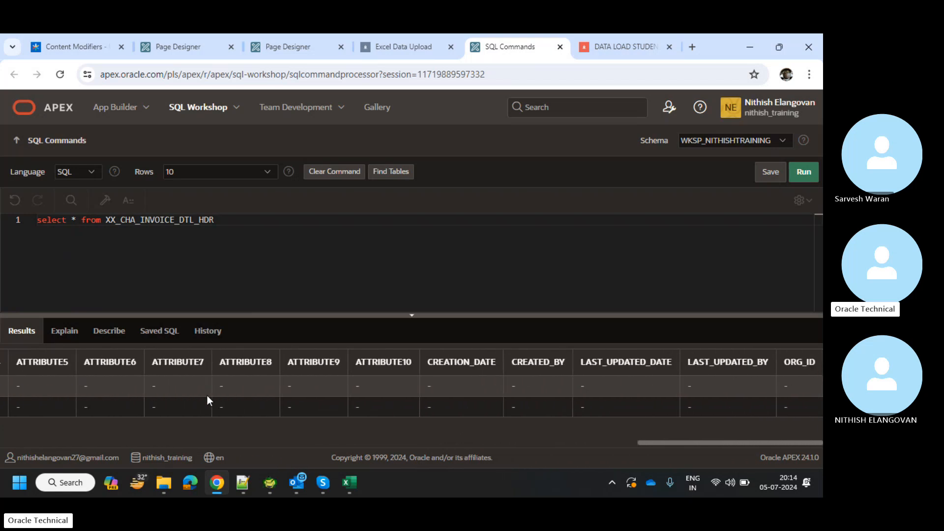
pyautogui.hscroll(-10, 207, 396)
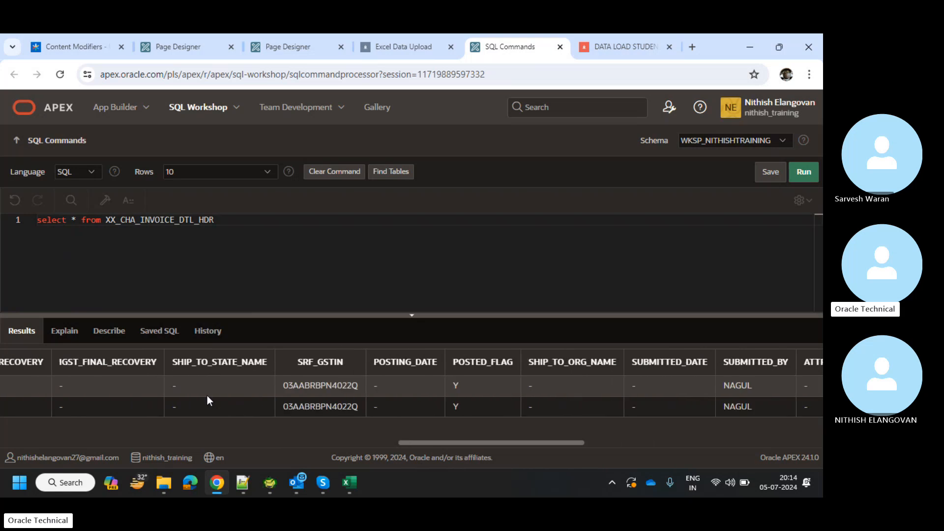
pyautogui.hscroll(-10, 208, 400)
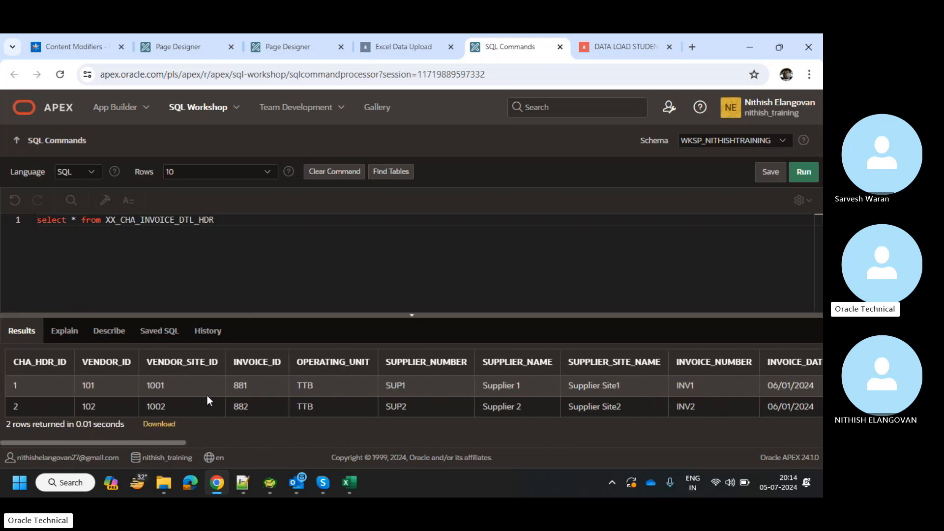
pyautogui.click(394, 37)
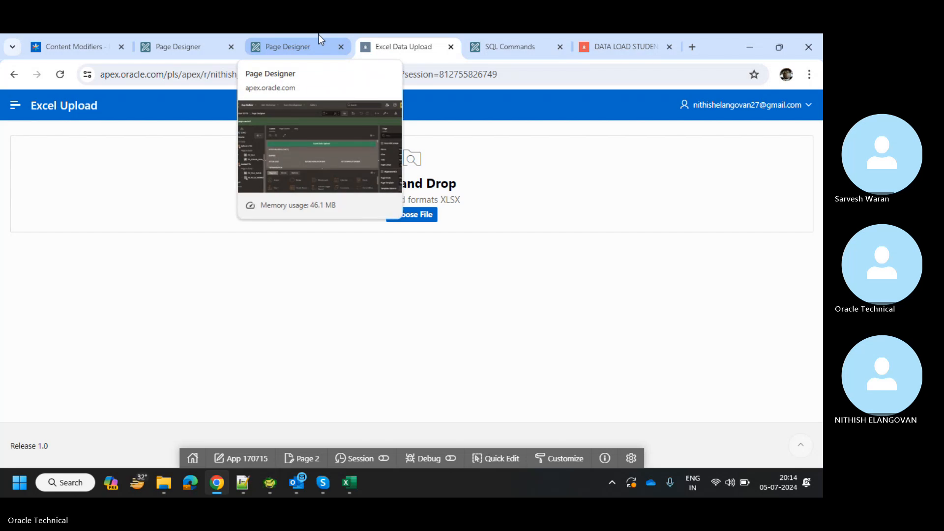
# Open the Excel Data Upload page in Page Designer and show its processing steps.
pyautogui.click(318, 34)
pyautogui.click(392, 34)
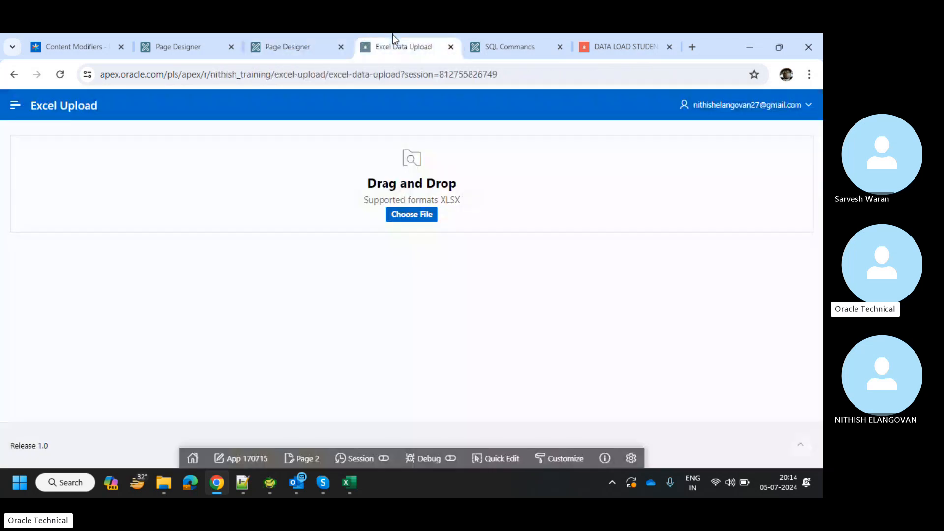
pyautogui.click(306, 37)
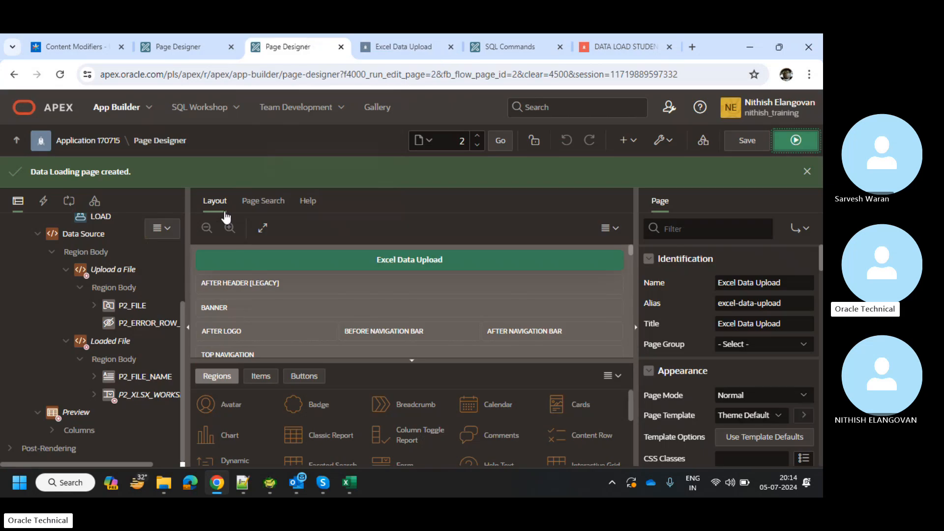
pyautogui.scroll(5, 73, 372)
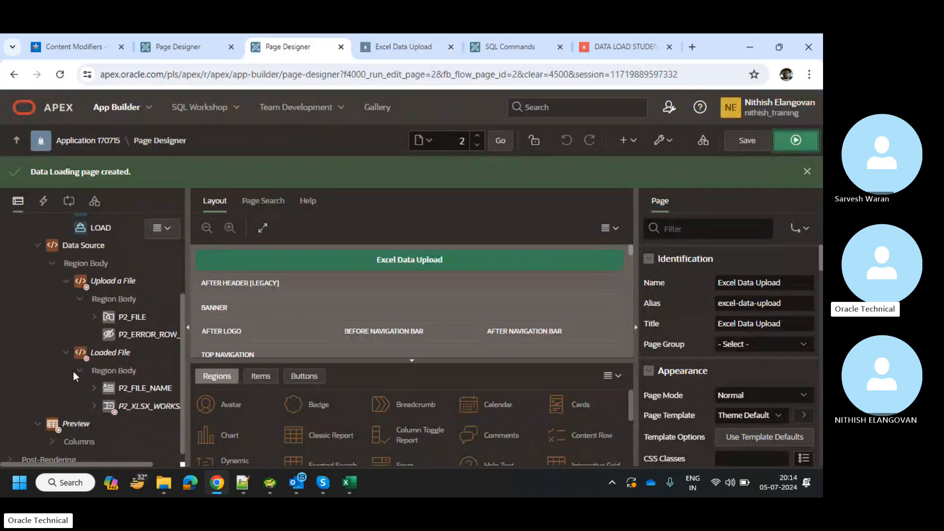
pyautogui.click(69, 201)
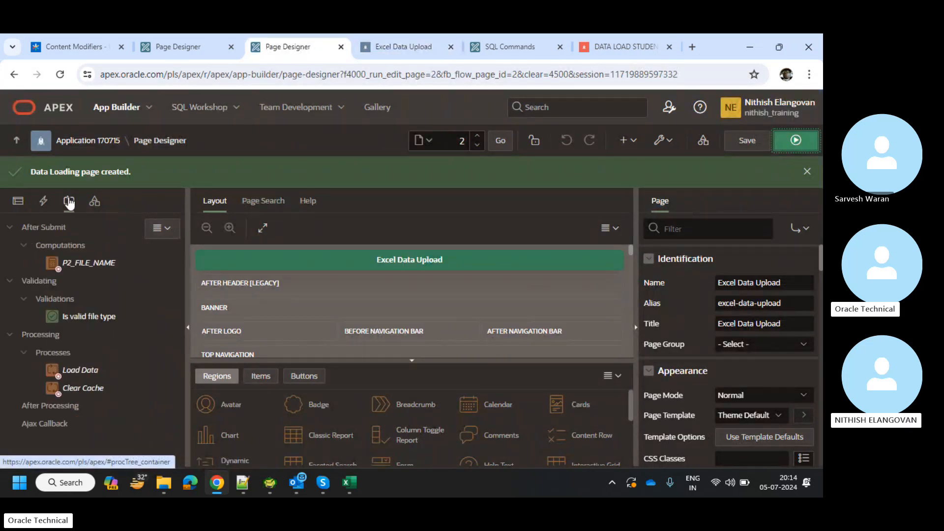
# Create a branch under After Processing, then delete it because it has no target.
pyautogui.click(51, 411)
pyautogui.rightClick(52, 413)
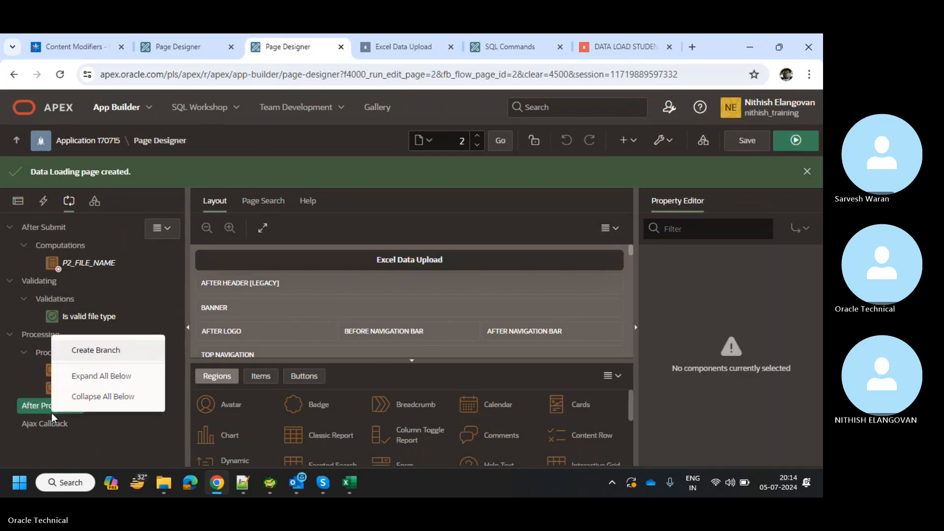
pyautogui.click(93, 351)
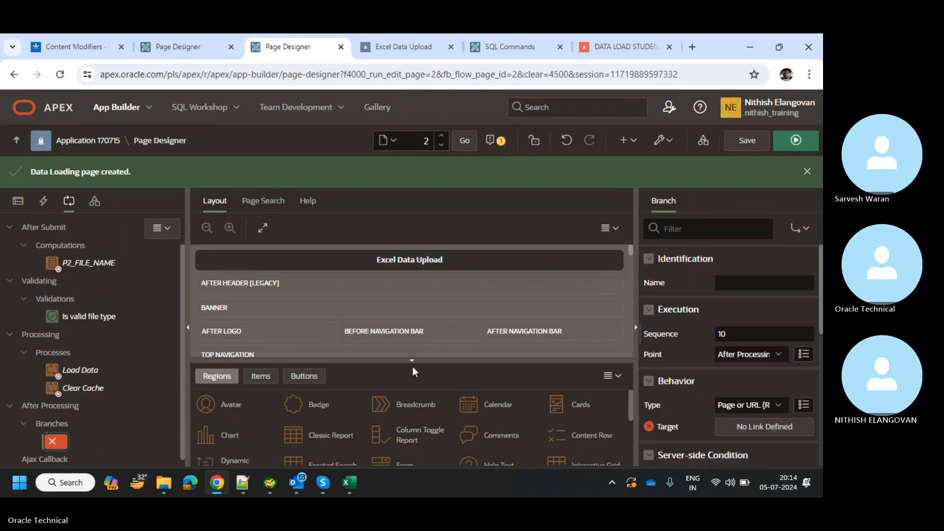
pyautogui.scroll(-1, 741, 385)
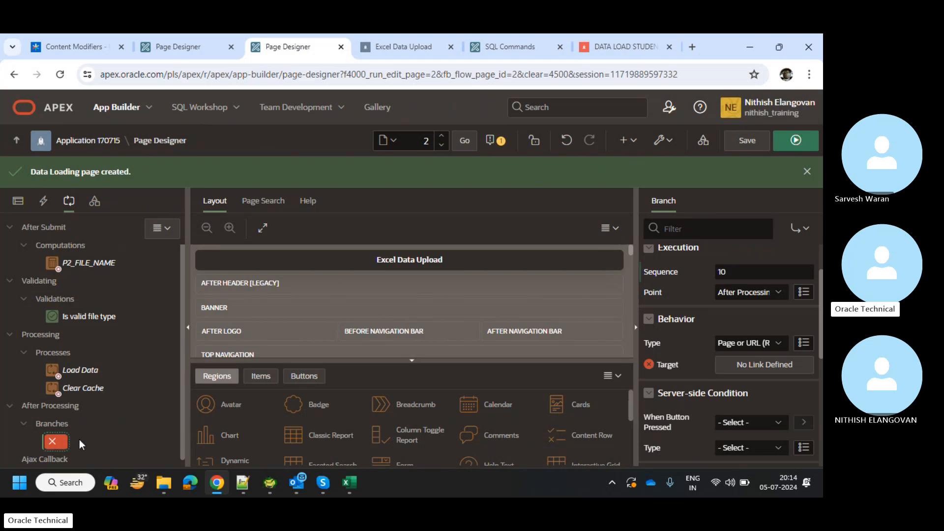
pyautogui.click(806, 173)
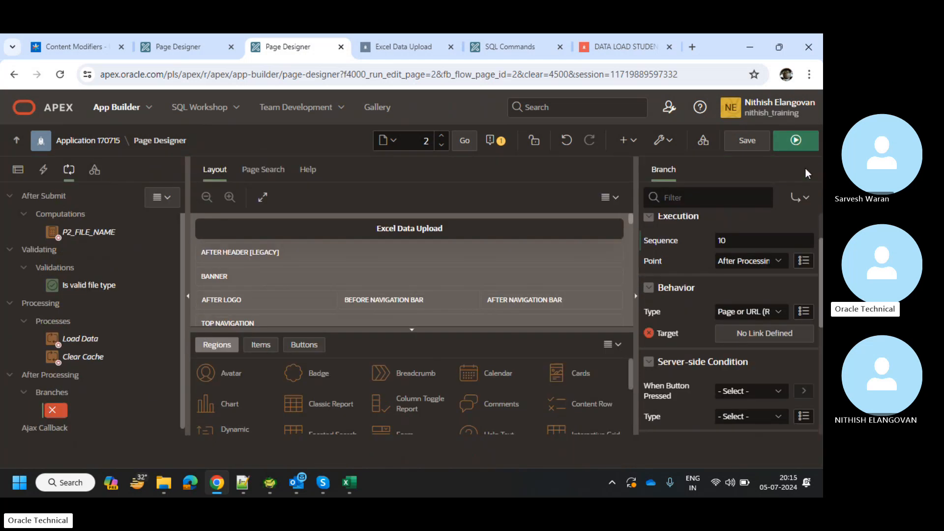
pyautogui.rightClick(55, 406)
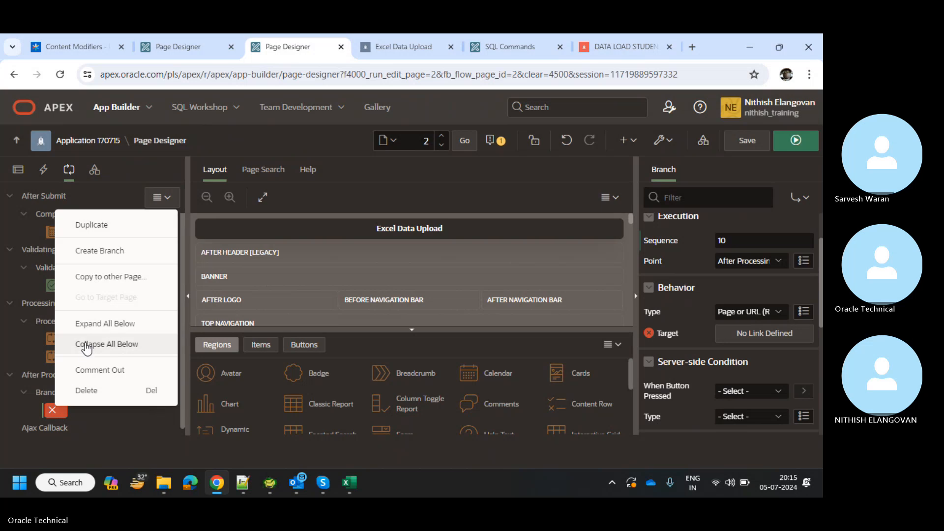
pyautogui.click(84, 391)
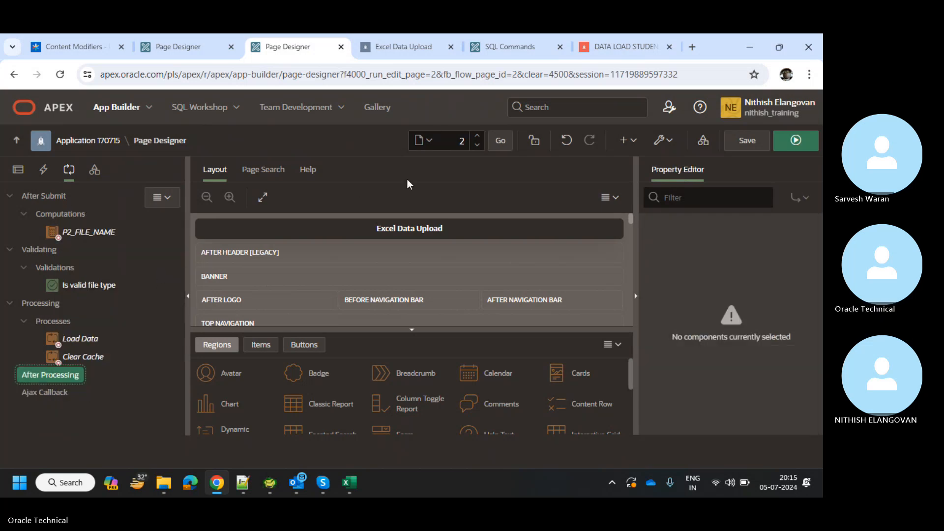
# Start a new Interactive Grid page from the Create a Page wizard.
pyautogui.click(625, 142)
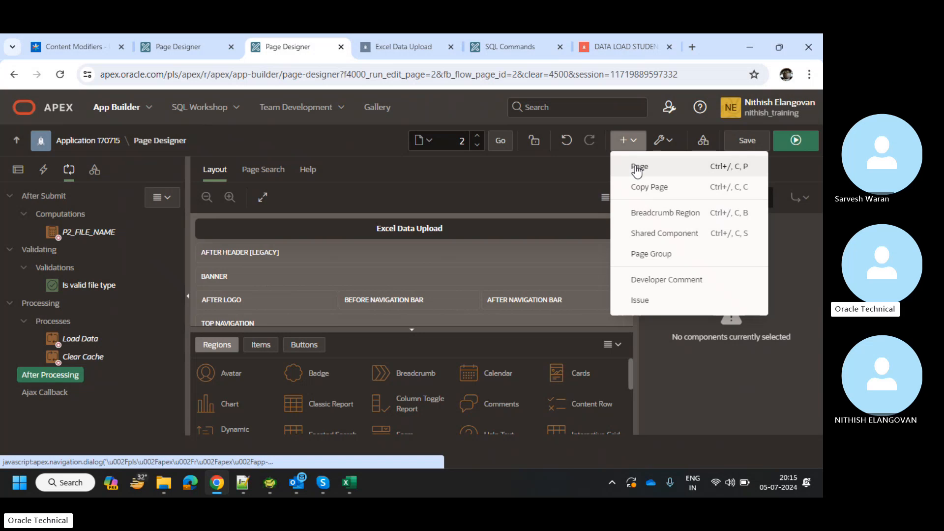
pyautogui.click(636, 168)
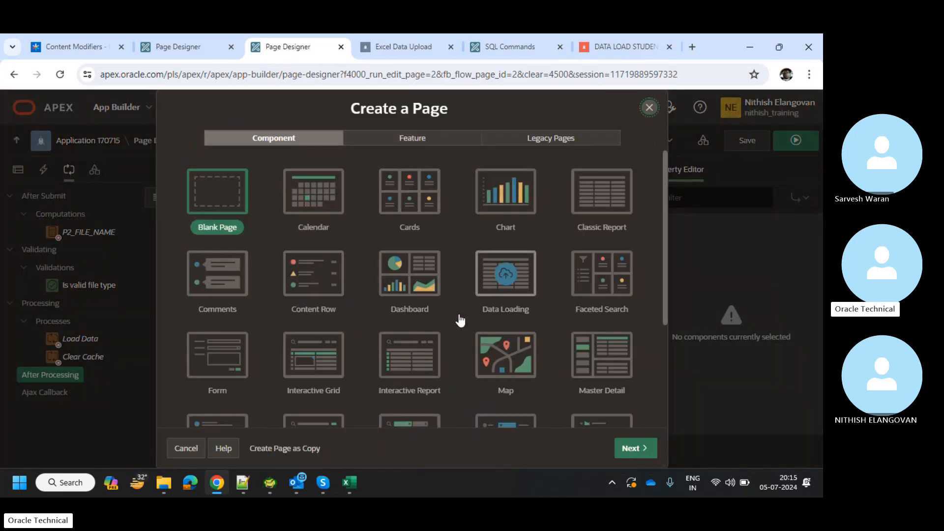
pyautogui.scroll(-1, 459, 314)
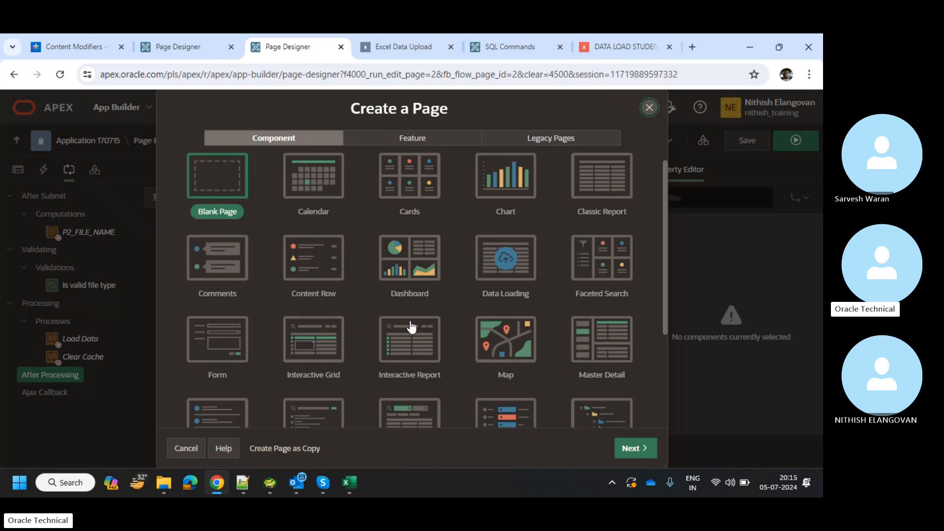
pyautogui.click(323, 346)
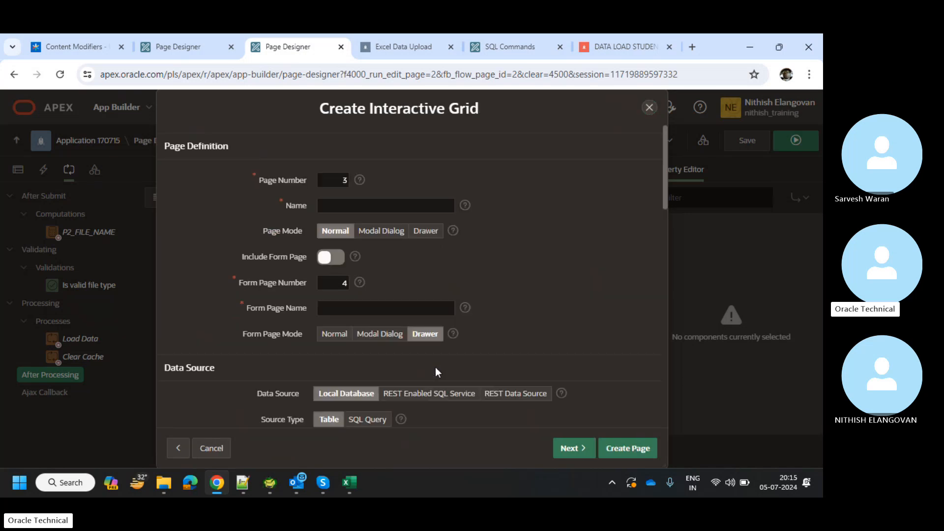
pyautogui.click(321, 205)
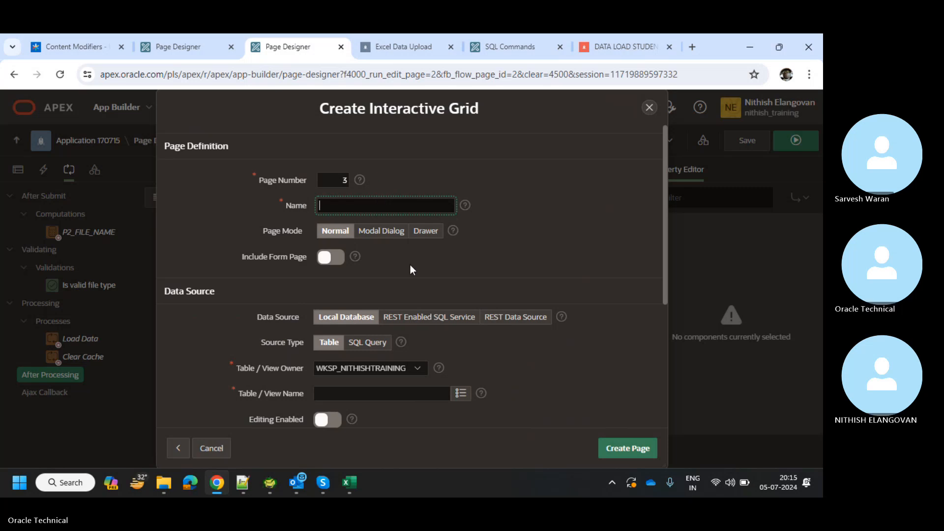
# Name the new page 'CHA Header Details'.
pyautogui.write('tes')
pyautogui.press('BackSpace')
pyautogui.press('BackSpace')
pyautogui.press('BackSpace')
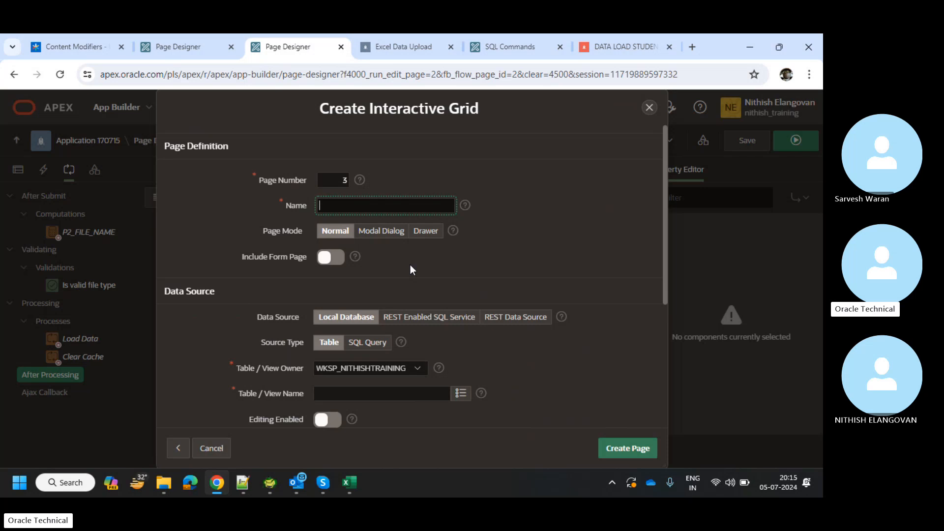
pyautogui.write('CHA He')
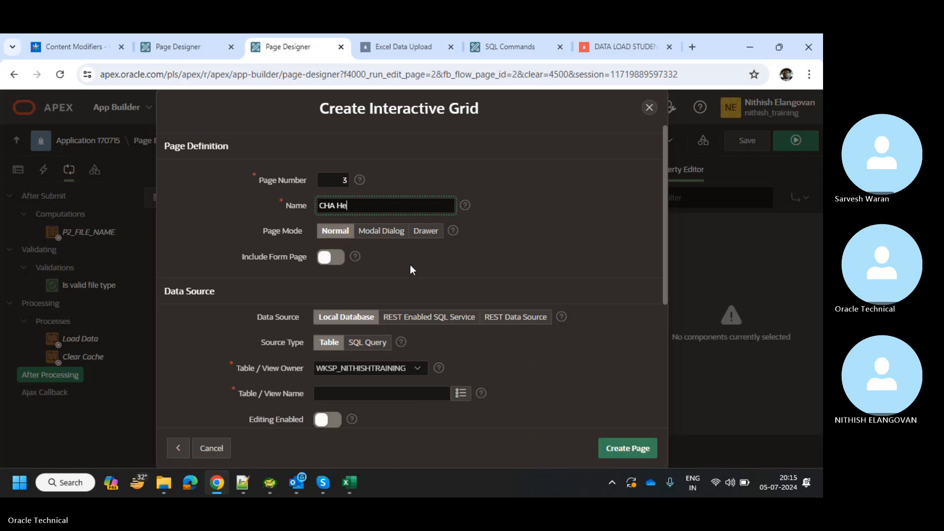
pyautogui.write('ader Details')
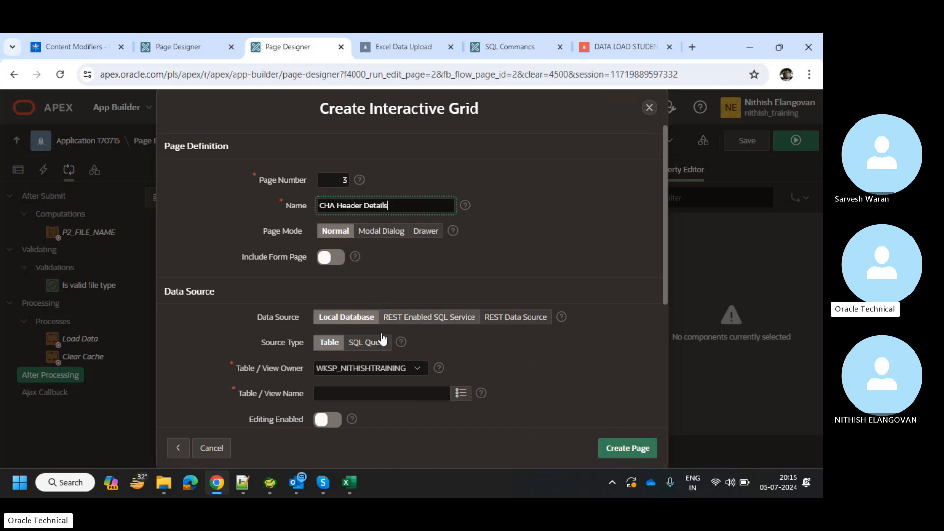
# Pick XX_CHA_INVOICE_DTL_HDR as the source table and create the page.
pyautogui.click(461, 393)
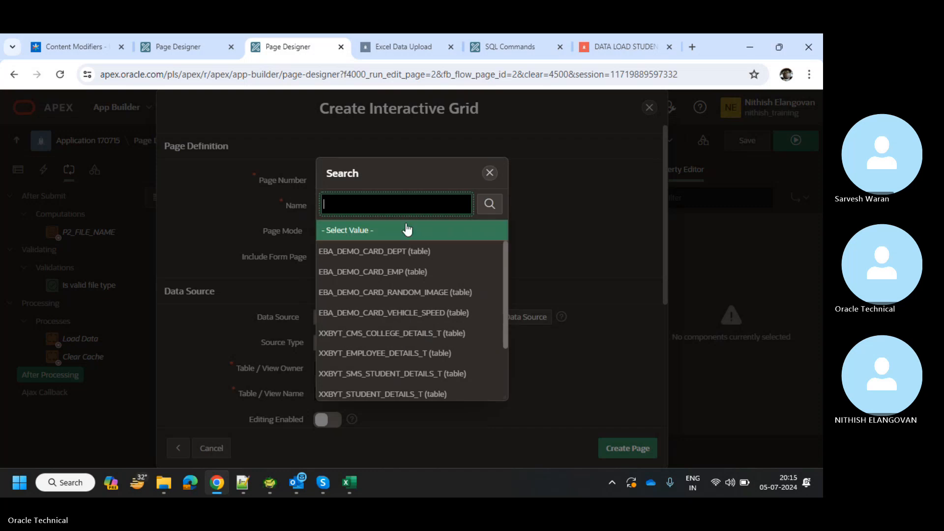
pyautogui.write('XX_CHA_INVOICE_DTL_HDR')
pyautogui.press('Return')
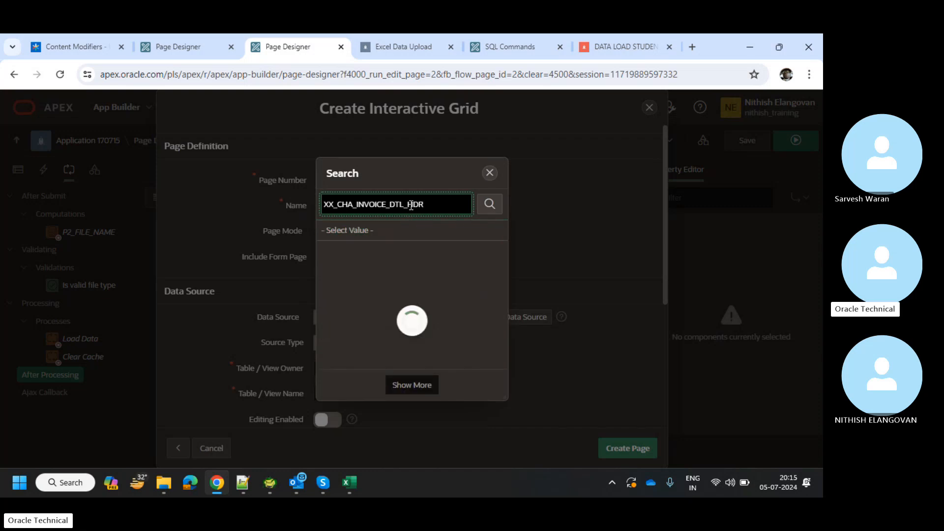
pyautogui.click(385, 249)
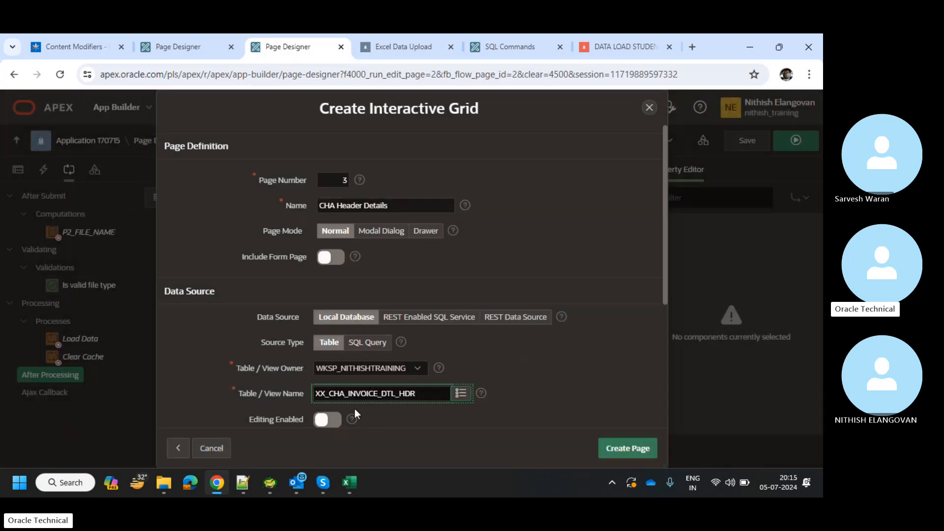
pyautogui.scroll(-4, 520, 412)
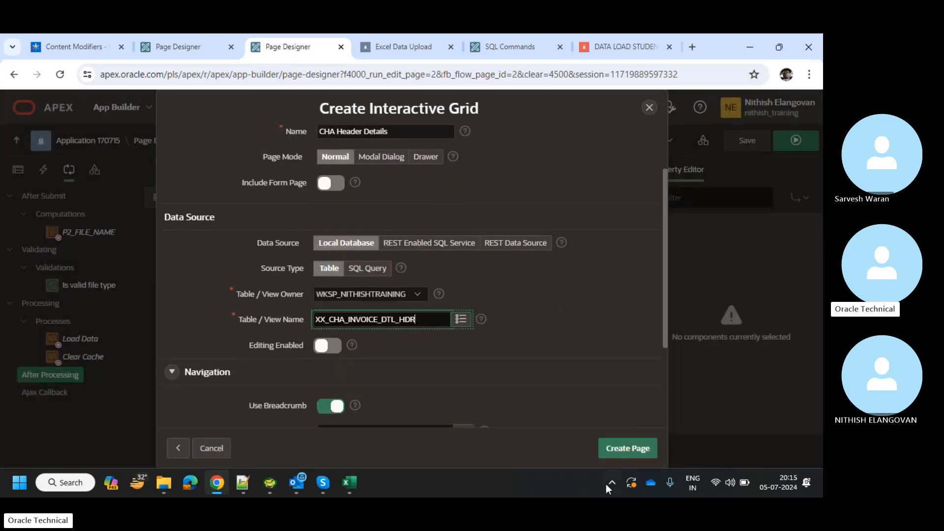
pyautogui.click(607, 454)
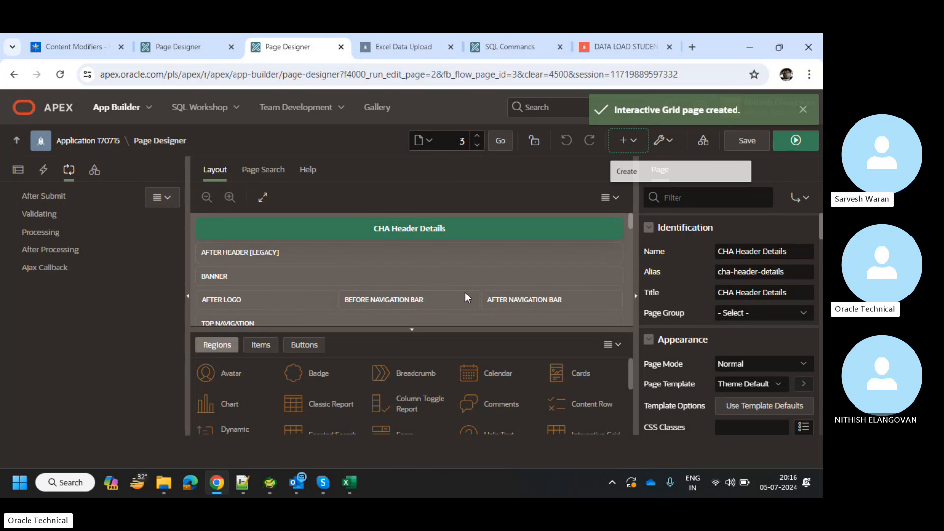
# Select the CHA Header Details grid region in page 3's Rendering tree.
pyautogui.scroll(-1, 465, 292)
pyautogui.click(13, 178)
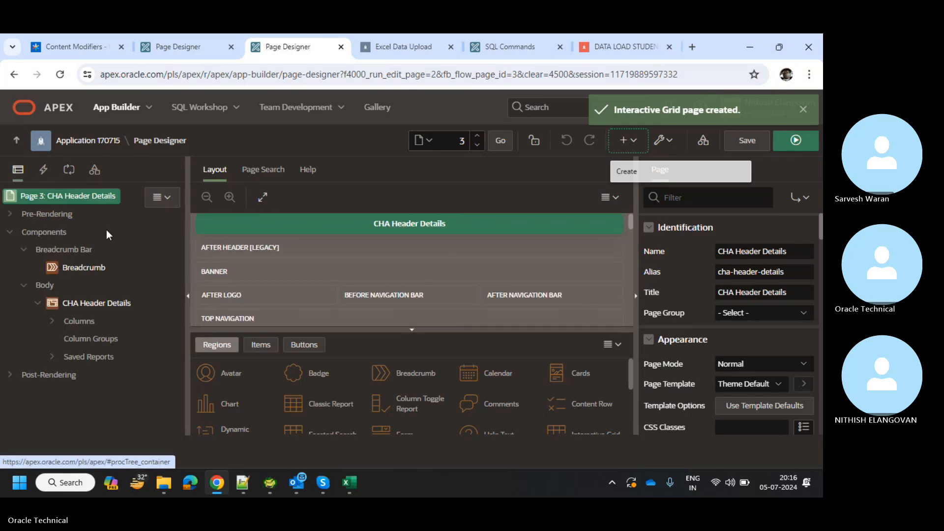
pyautogui.click(102, 307)
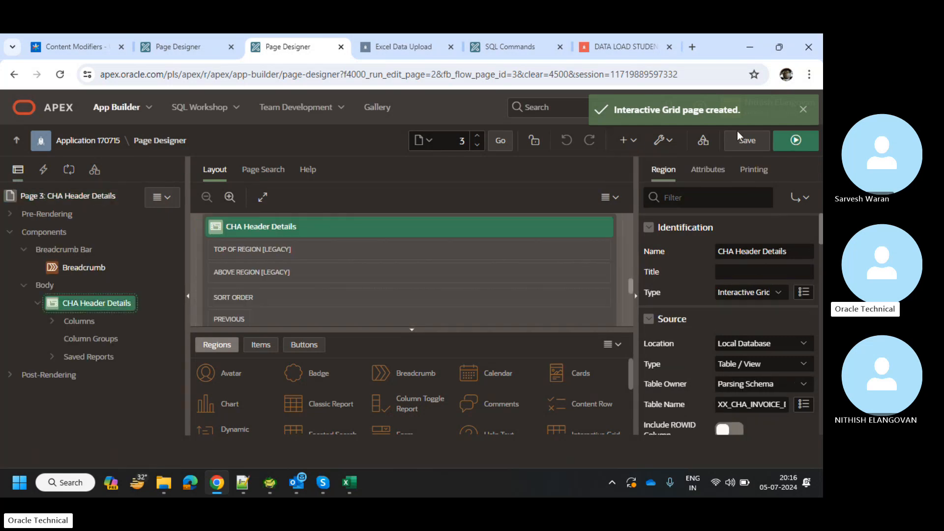
# Run page 3 and scroll across its grid showing the two loaded rows.
pyautogui.click(795, 140)
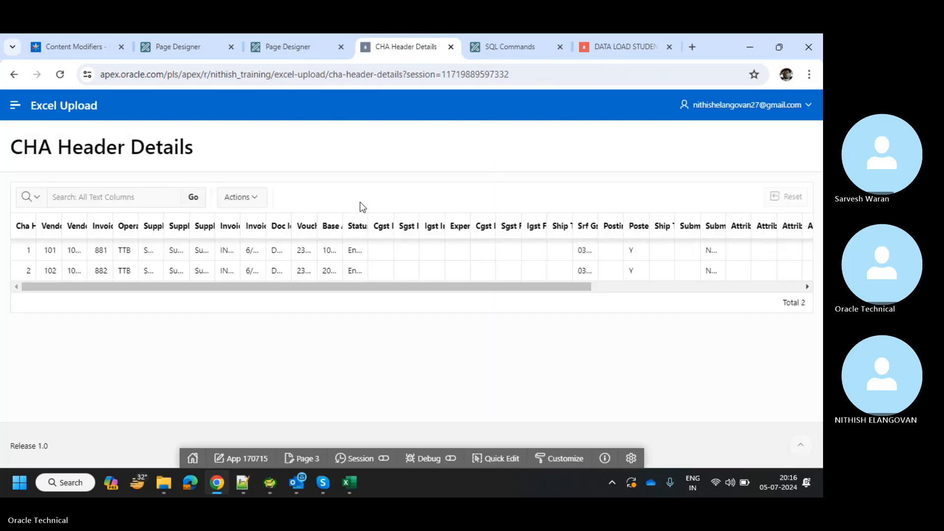
pyautogui.hscroll(5, 389, 273)
pyautogui.hscroll(-5, 389, 273)
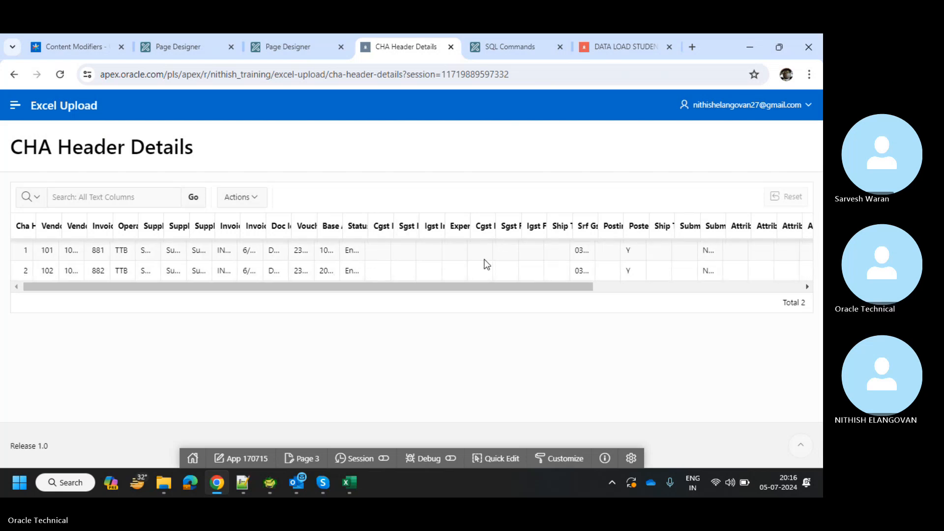
pyautogui.hscroll(5, 482, 264)
pyautogui.hscroll(-5, 484, 263)
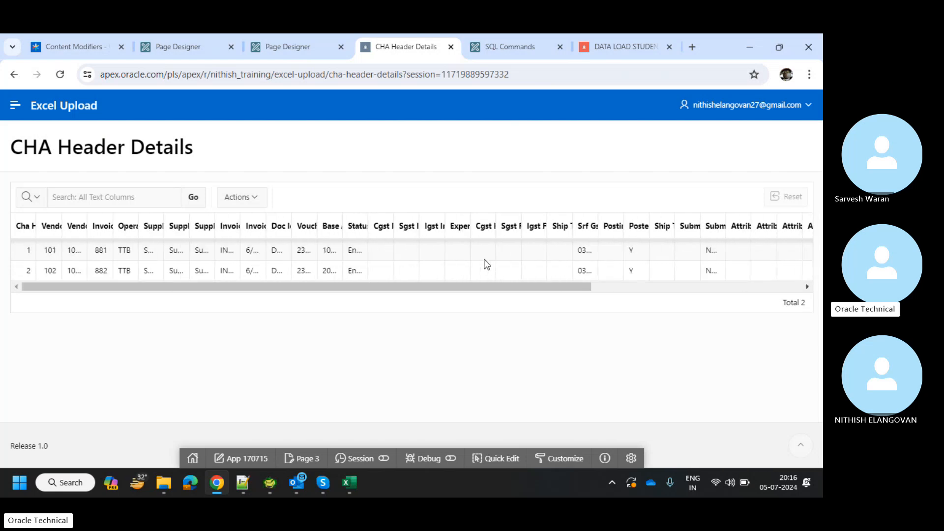
# Turn on Edit Enabled for the CHA Header Details grid, then save and run the page.
pyautogui.click(274, 35)
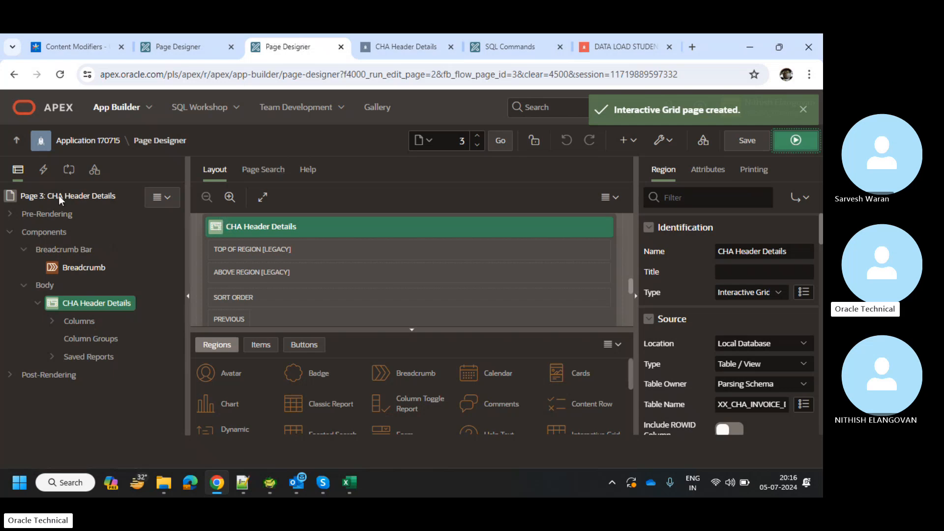
pyautogui.click(750, 294)
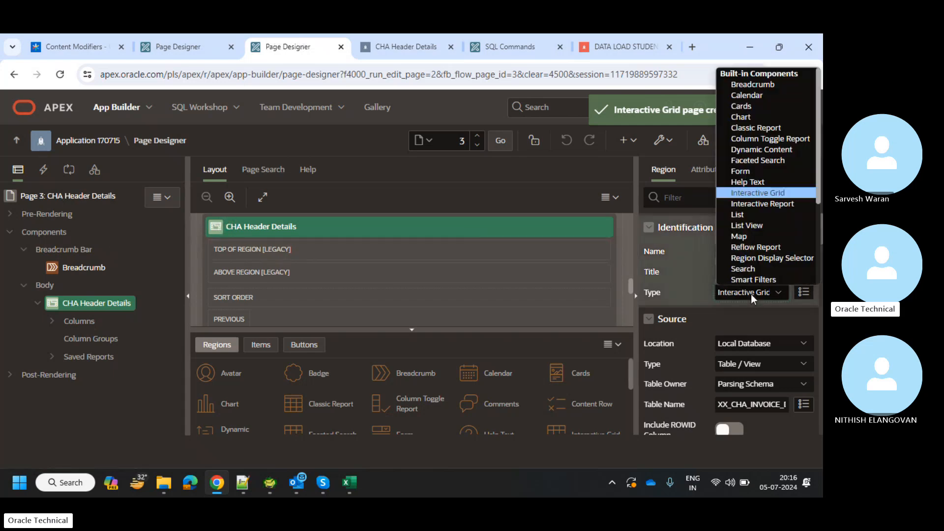
pyautogui.click(751, 294)
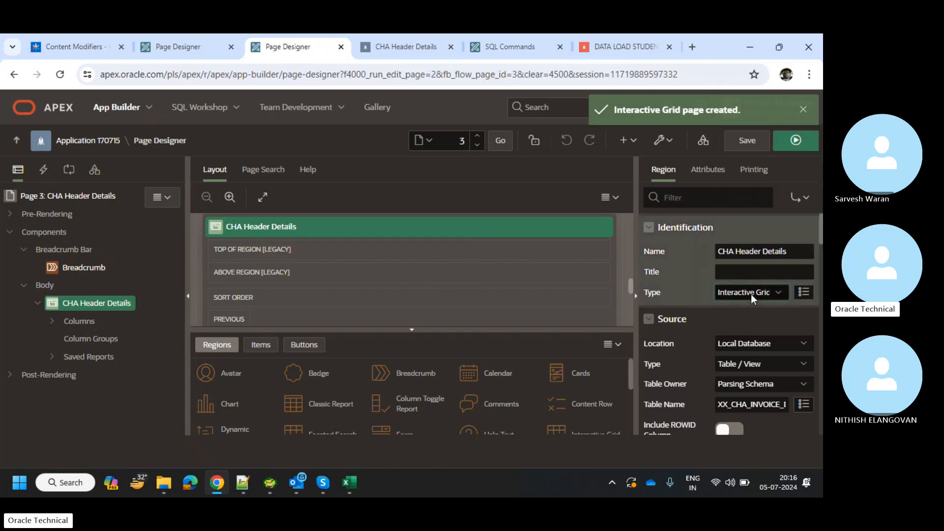
pyautogui.click(52, 313)
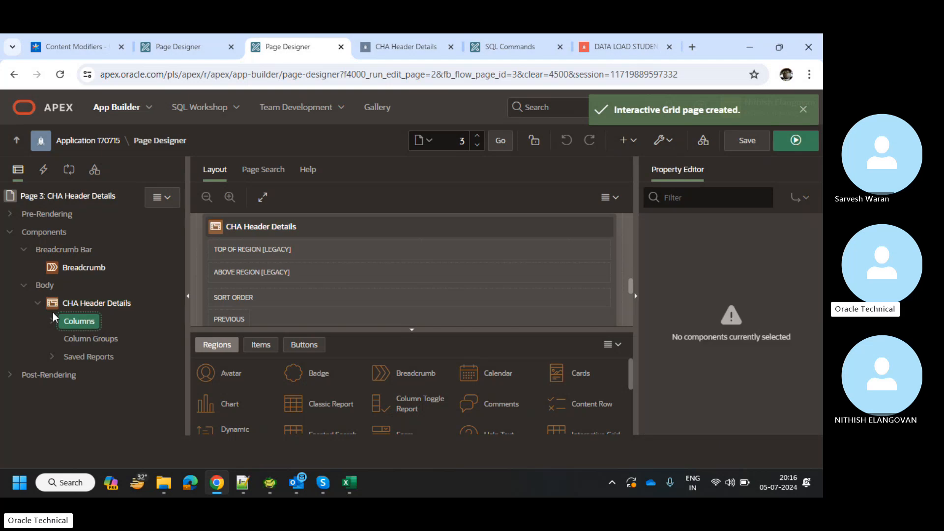
pyautogui.click(120, 300)
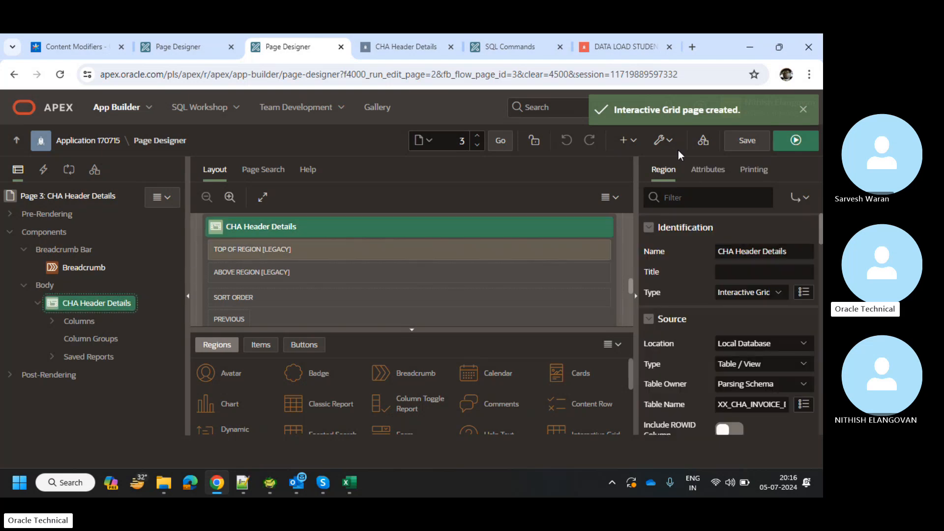
pyautogui.click(720, 173)
pyautogui.click(726, 251)
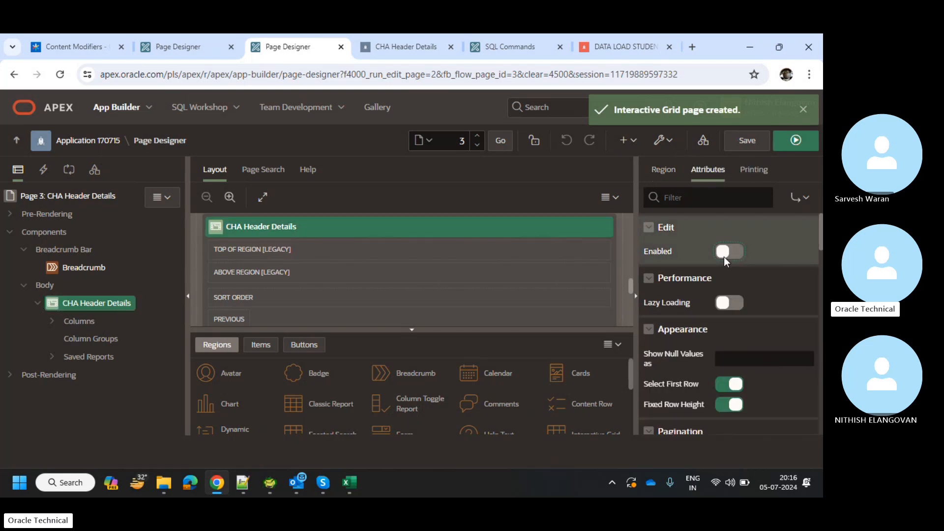
pyautogui.click(758, 148)
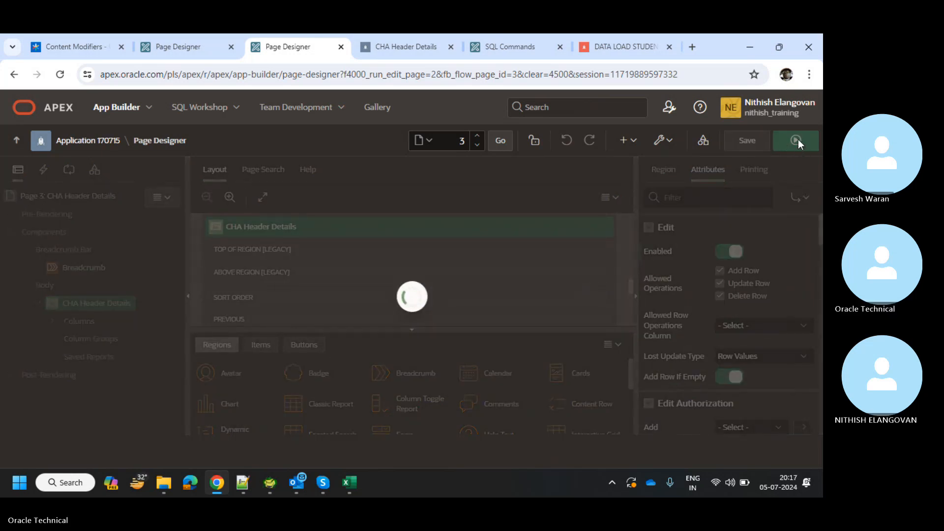
pyautogui.click(797, 140)
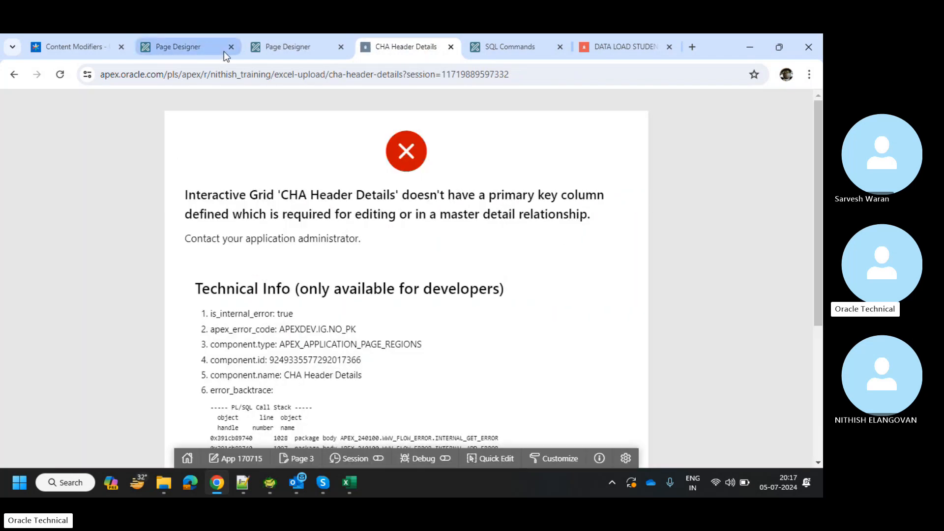
# Make CHA_HDR_ID the grid's primary key, then save and rerun the page.
pyautogui.click(297, 44)
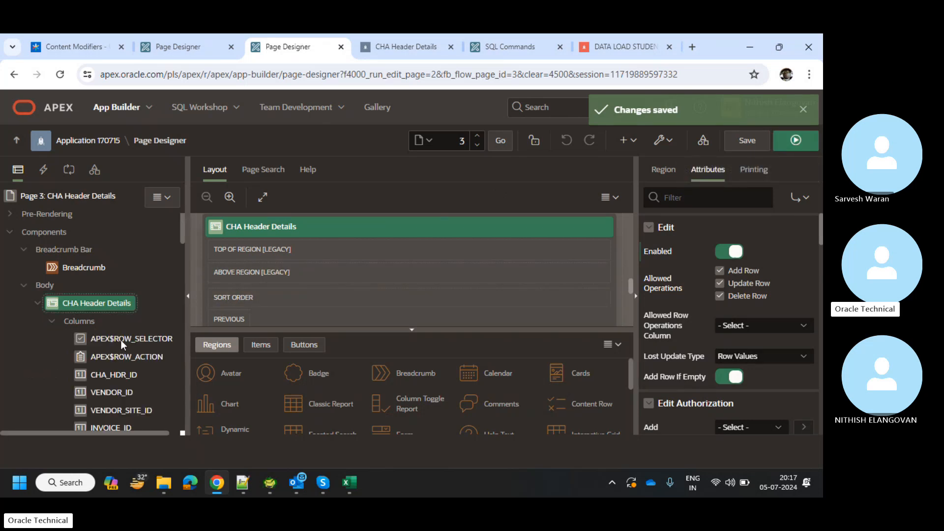
pyautogui.click(120, 374)
pyautogui.scroll(-6, 750, 349)
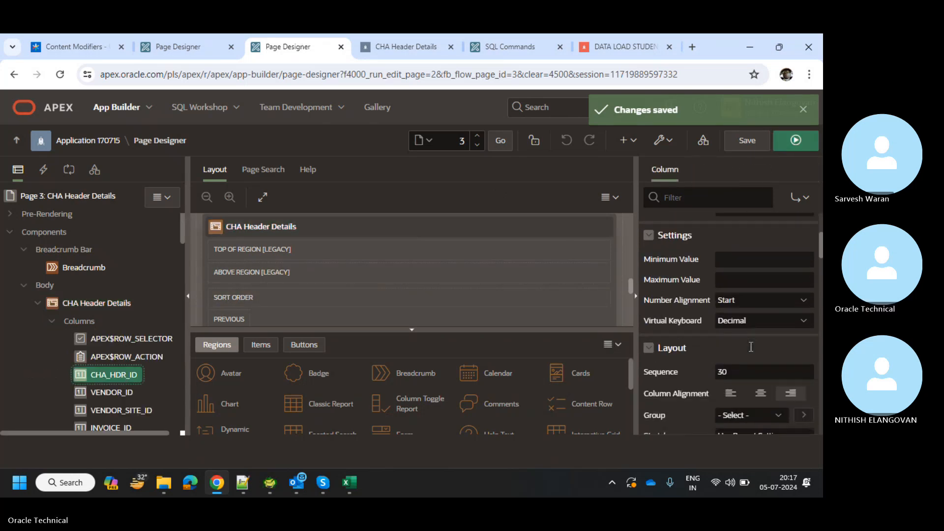
pyautogui.scroll(-7, 750, 347)
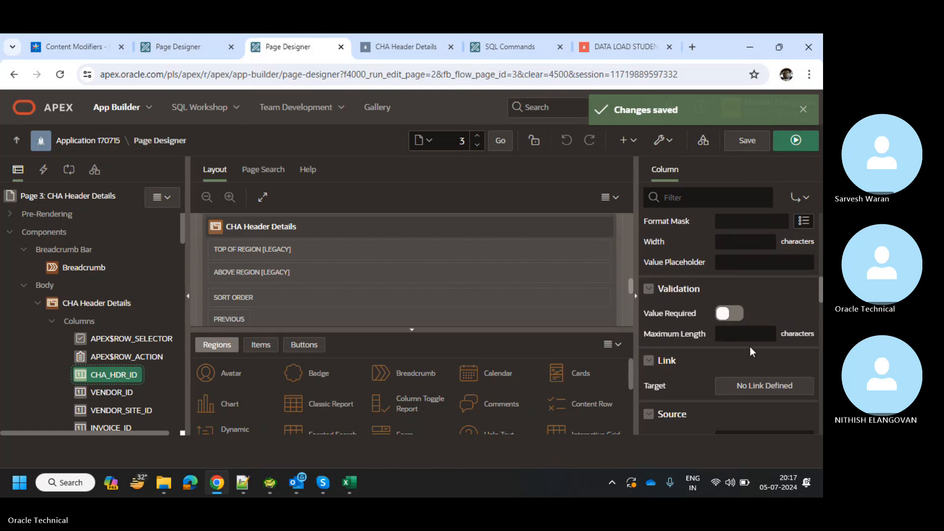
pyautogui.scroll(-1, 750, 347)
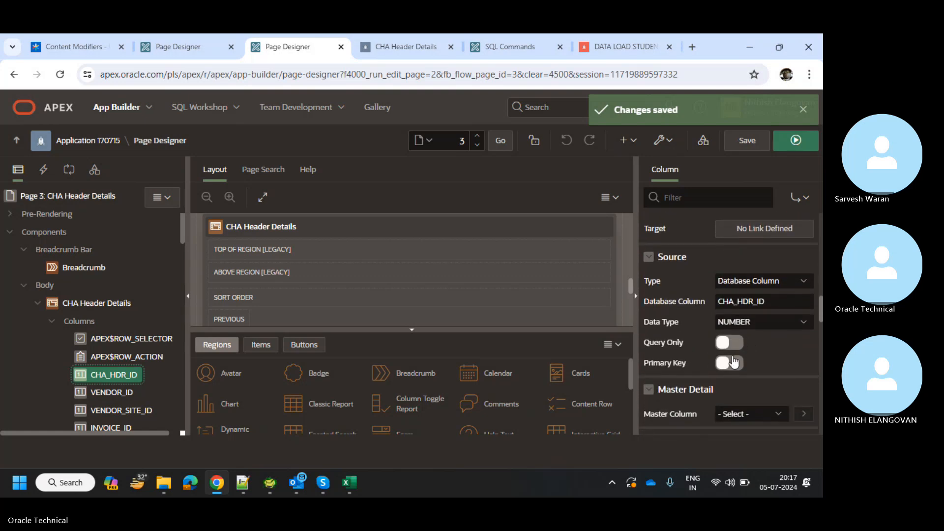
pyautogui.click(731, 363)
pyautogui.click(738, 143)
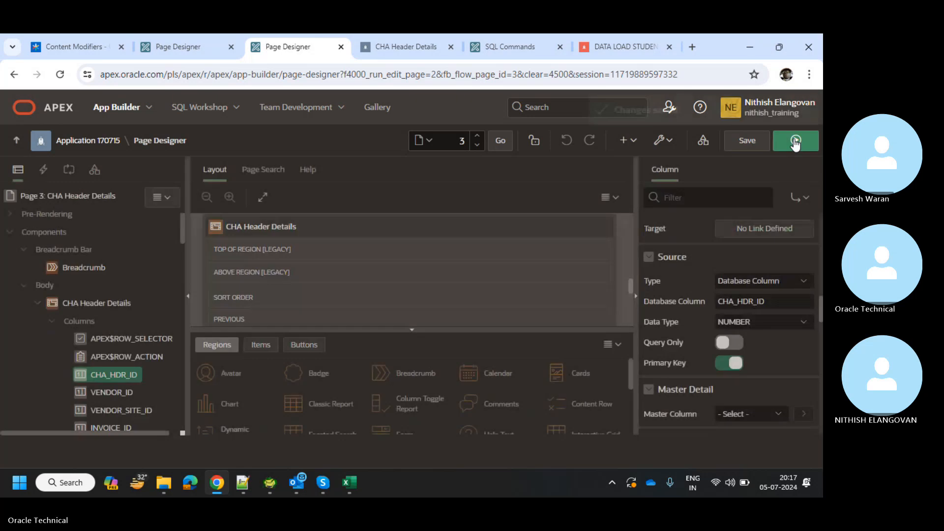
pyautogui.click(795, 141)
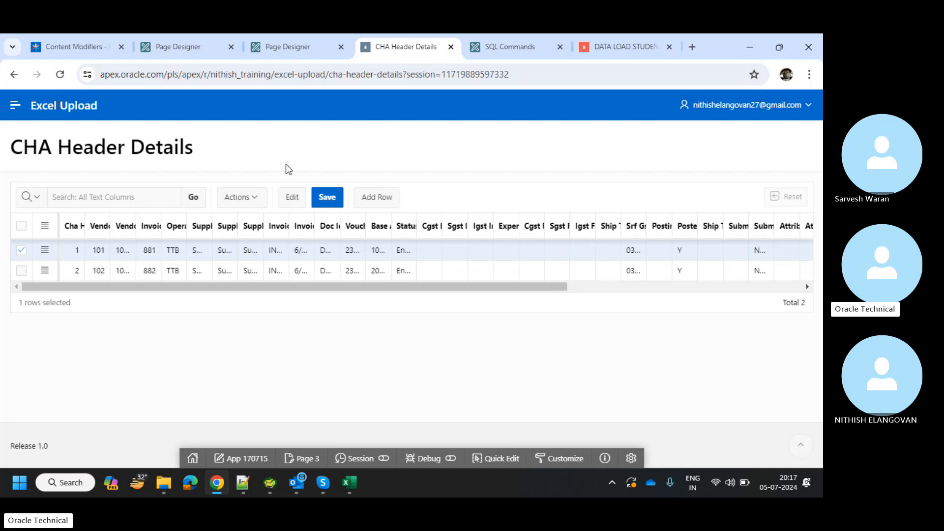
pyautogui.click(276, 53)
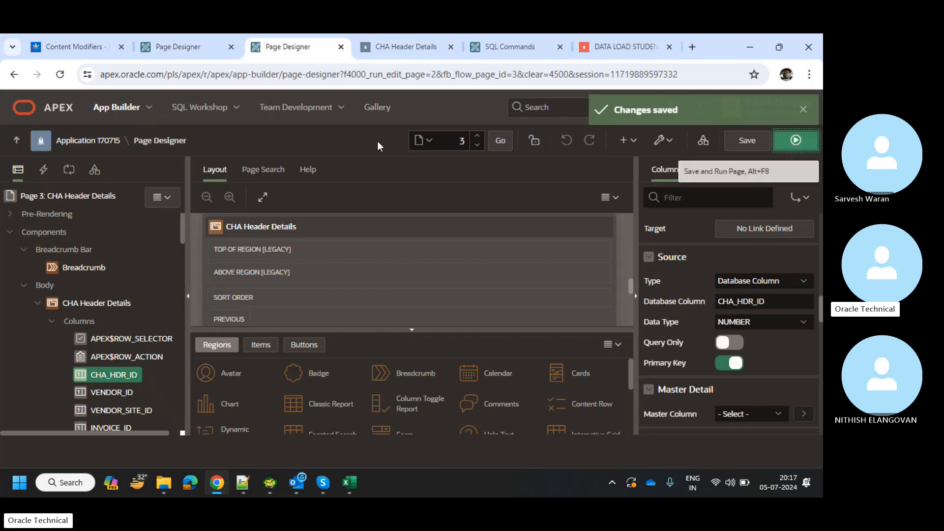
# Open page 2, Excel Data Upload, and select its After Processing section.
pyautogui.click(419, 140)
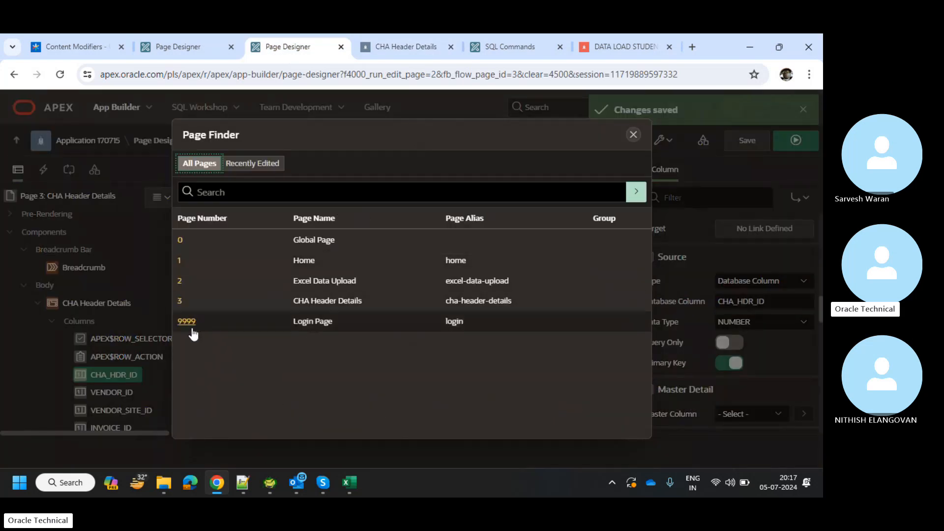
pyautogui.click(180, 281)
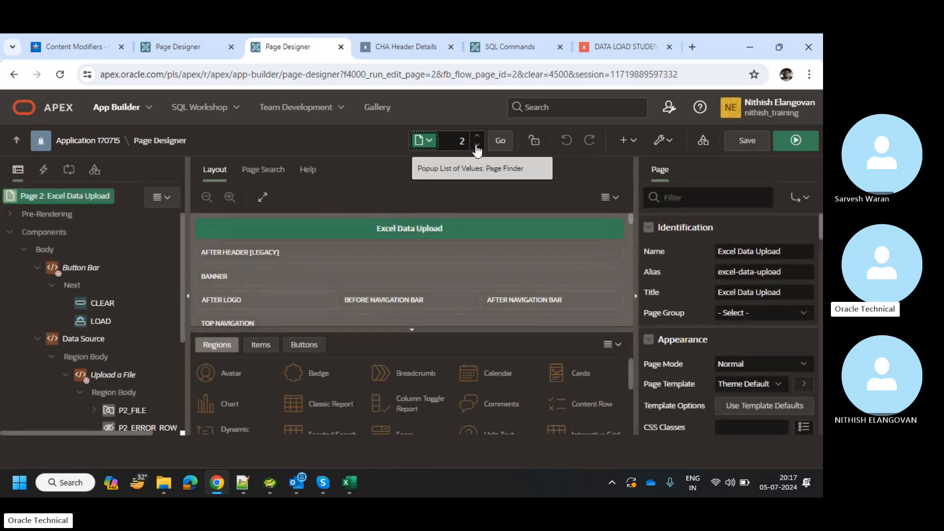
pyautogui.scroll(-1, 96, 295)
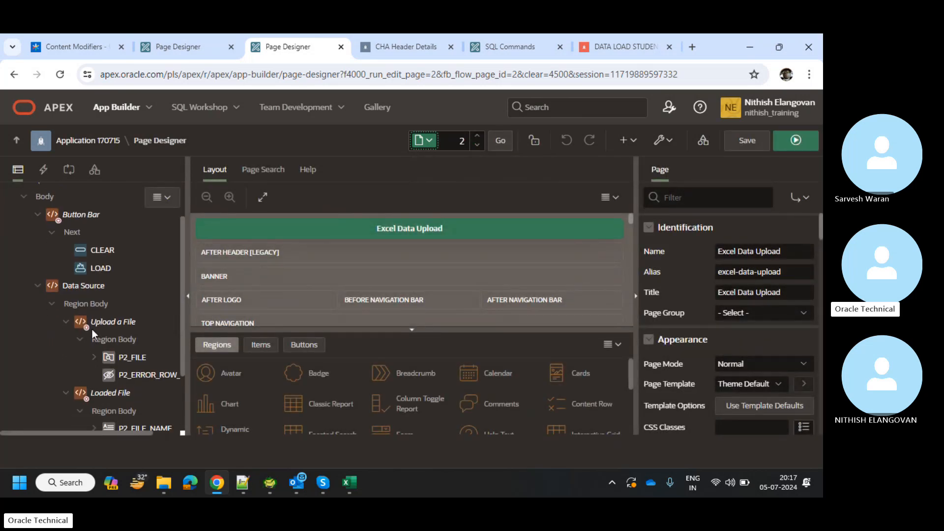
pyautogui.scroll(1, 92, 329)
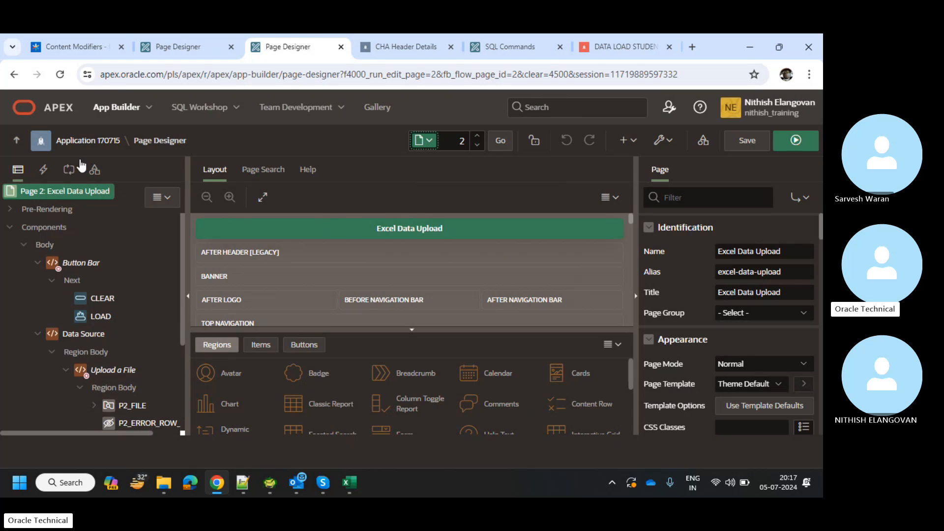
pyautogui.click(67, 171)
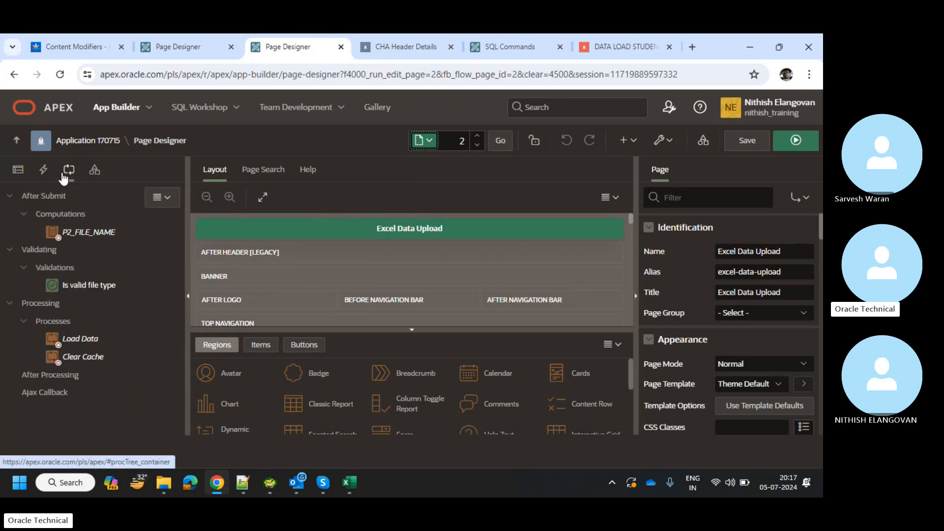
pyautogui.click(67, 376)
# Add a new branch under After Processing and name it 'Go to 3'.
pyautogui.rightClick(67, 376)
pyautogui.click(87, 391)
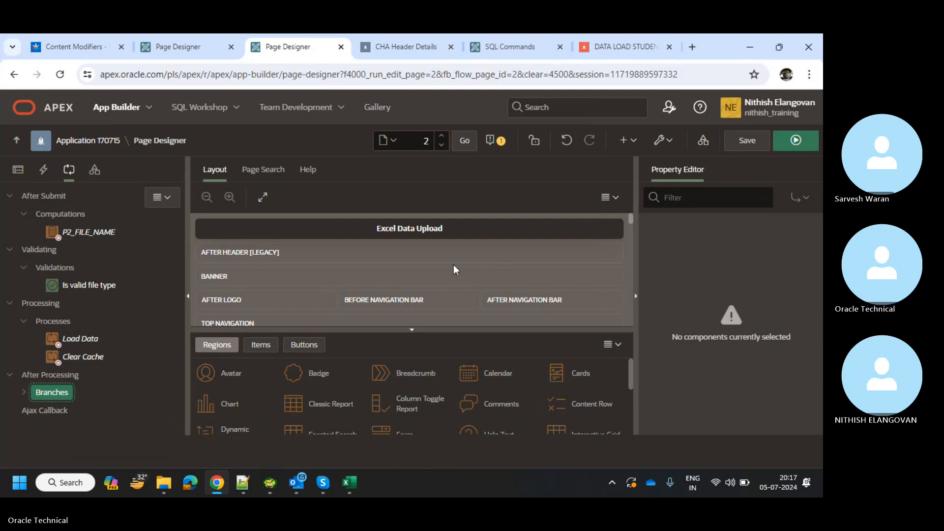
pyautogui.rightClick(64, 387)
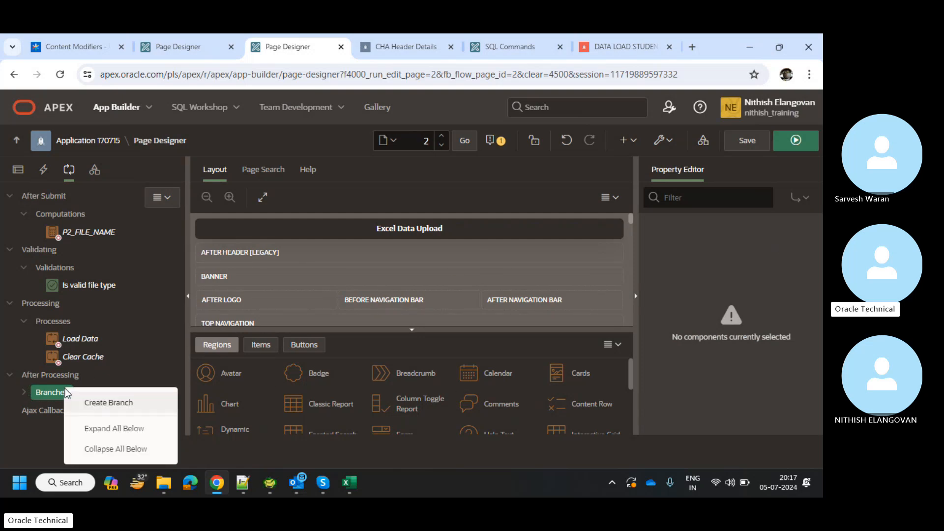
pyautogui.click(90, 401)
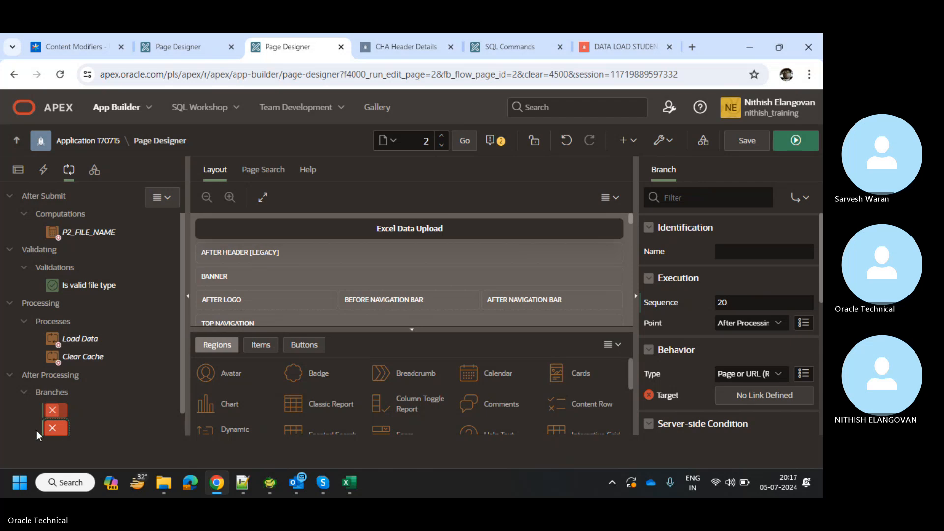
pyautogui.press('Delete')
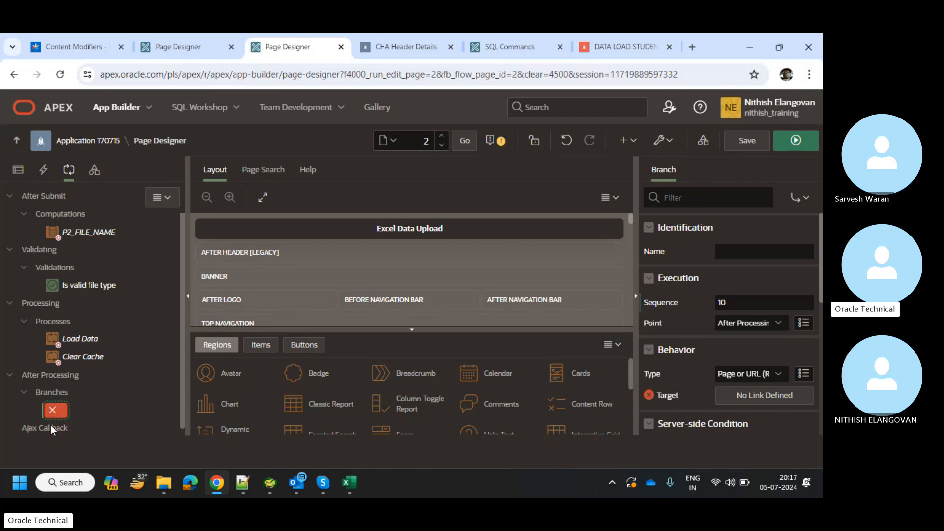
pyautogui.click(767, 250)
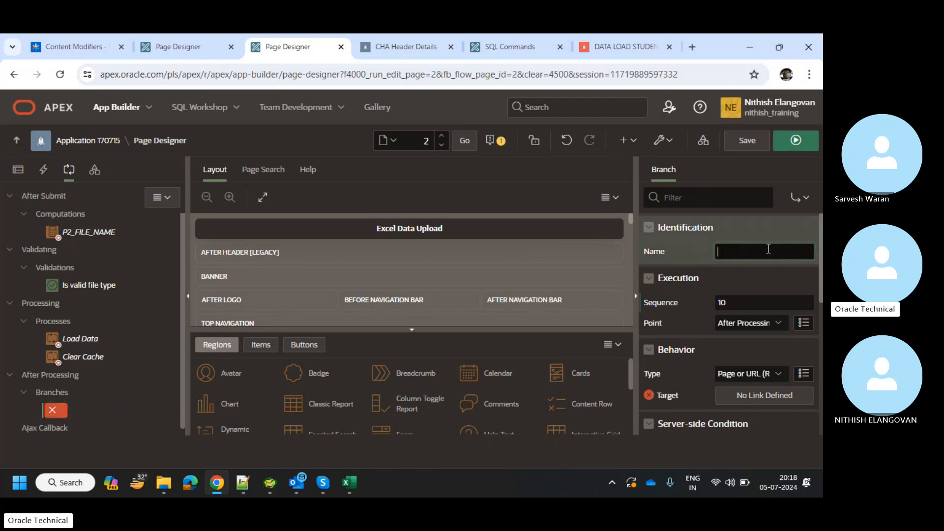
pyautogui.write('Go to 3')
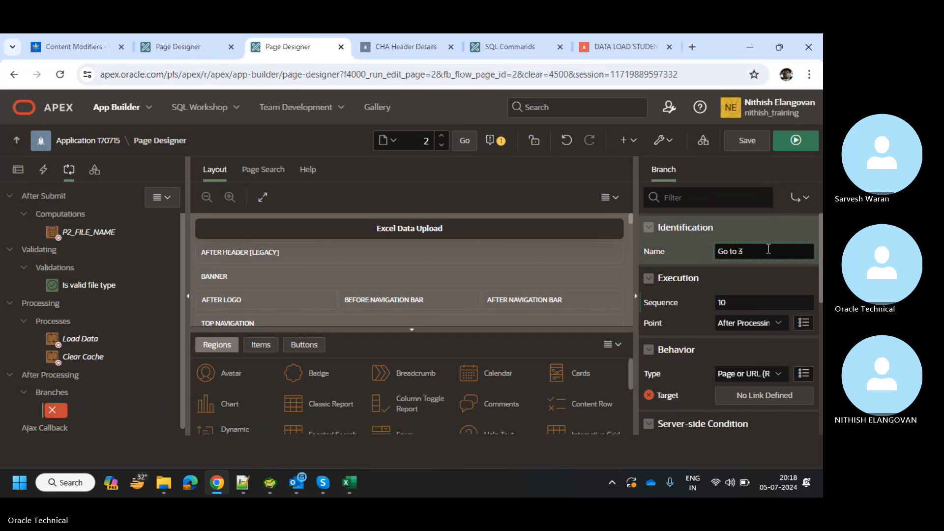
# Set the branch target to page 3, CHA Header Details, through the Link Builder.
pyautogui.click(754, 400)
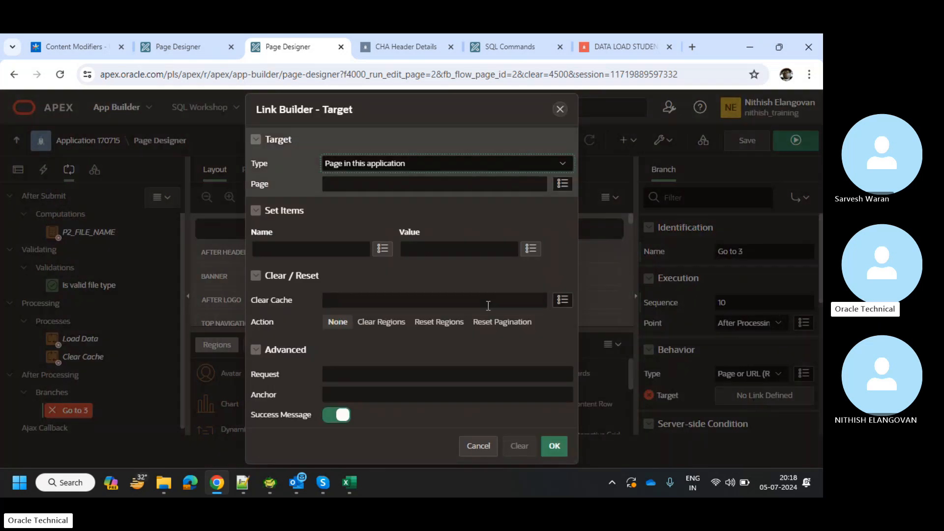
pyautogui.click(562, 185)
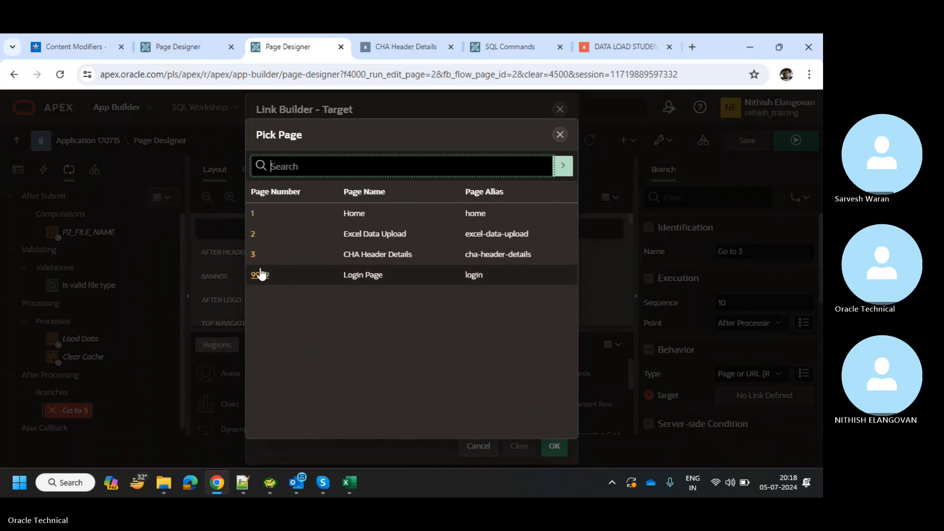
pyautogui.click(255, 255)
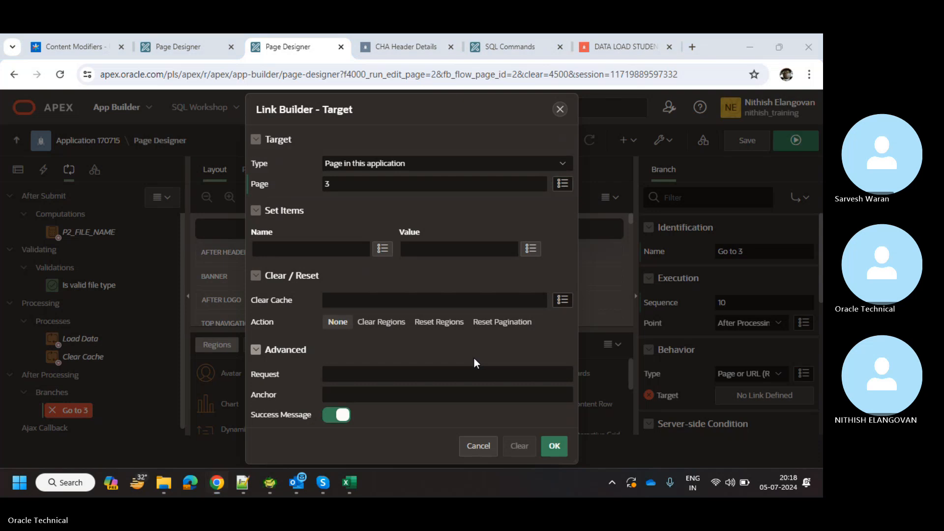
pyautogui.press('super+Tab')
pyautogui.click(241, 155)
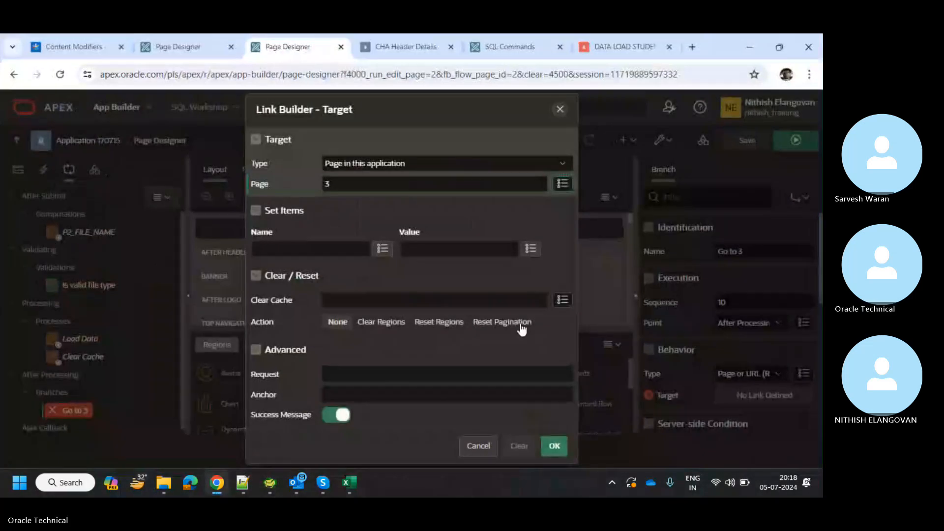
pyautogui.click(555, 446)
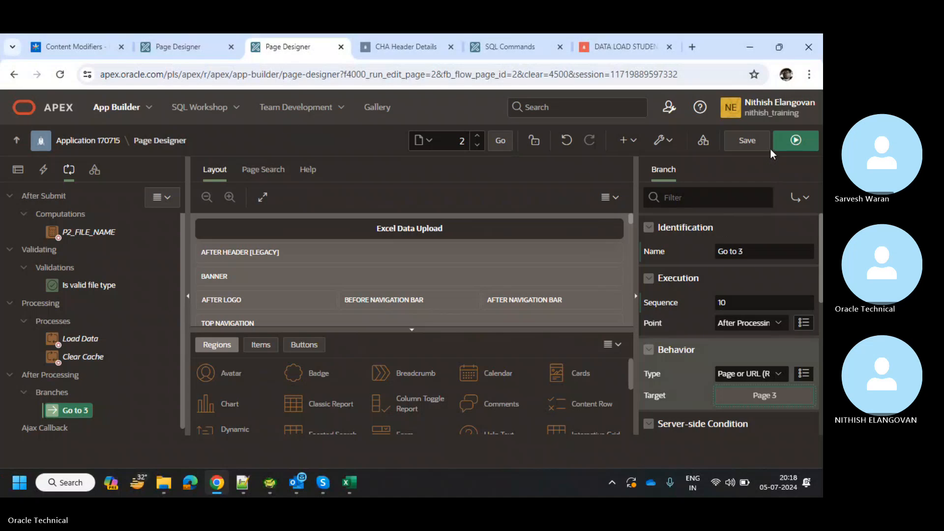
# Save and run page 2, then upload XX_CHA_DATA_FILE.xlsx to land on the 2-row CHA Header Details grid.
pyautogui.click(760, 144)
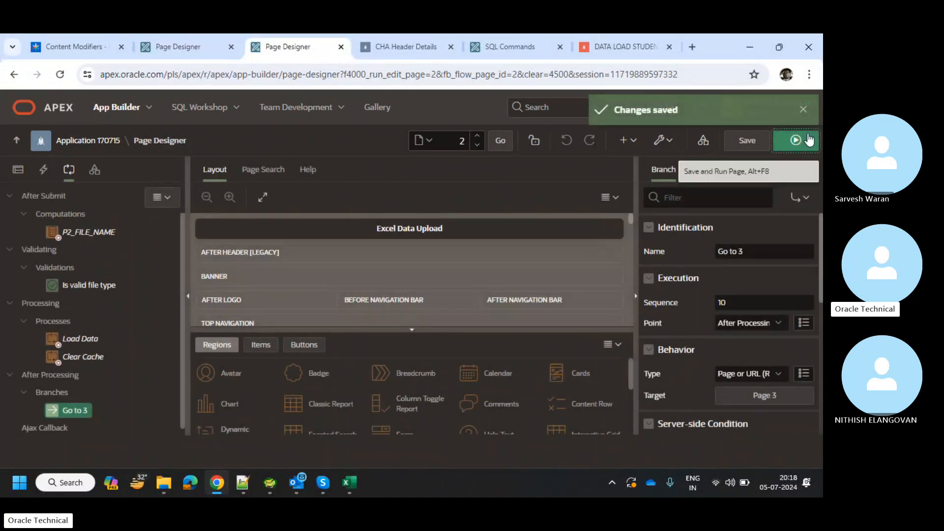
pyautogui.click(809, 140)
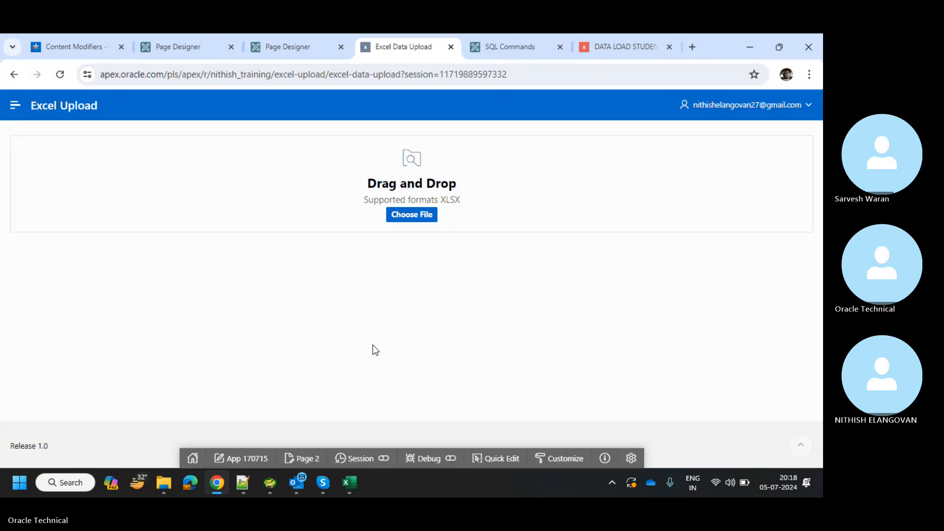
pyautogui.click(401, 216)
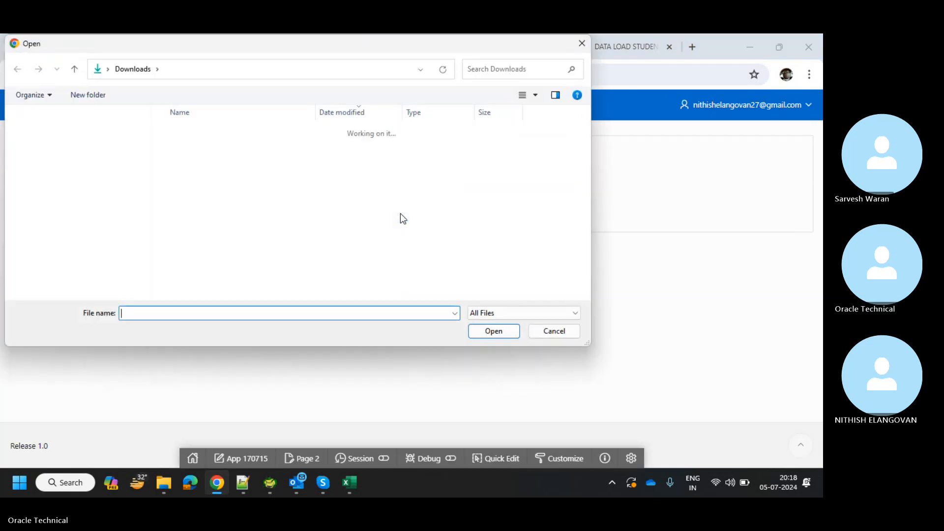
pyautogui.doubleClick(329, 150)
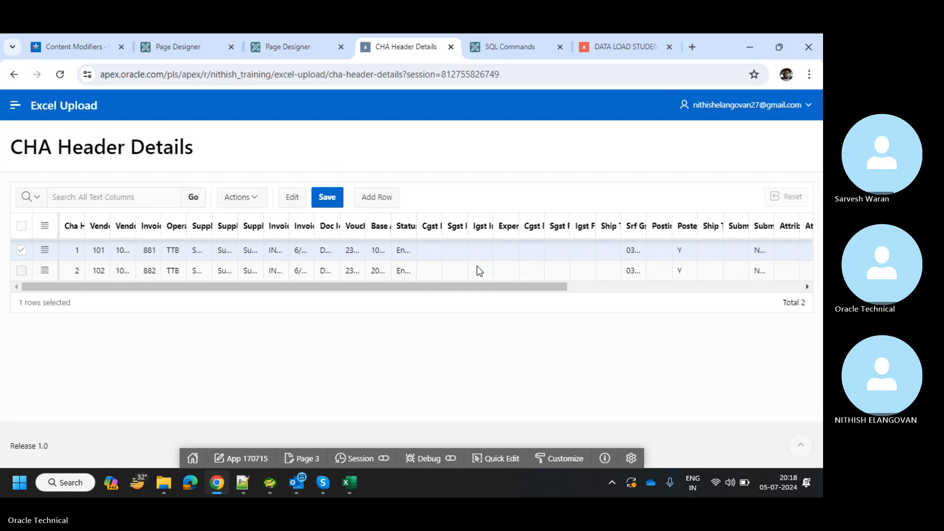
pyautogui.moveTo(523, 290); pyautogui.dragTo(186, 289)
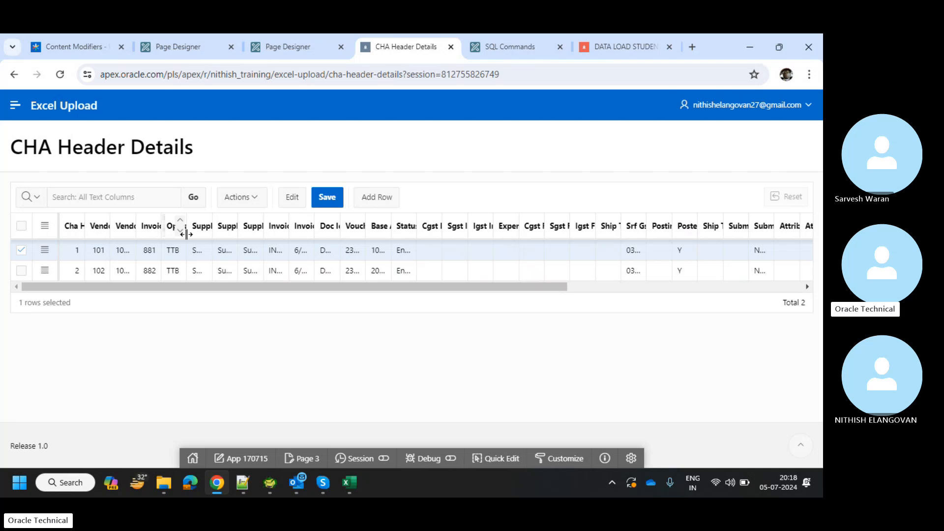
# In the Excel data file, change the CHA_HDR_ID values in A2 and A3 to 3 and 4.
pyautogui.moveTo(349, 483)
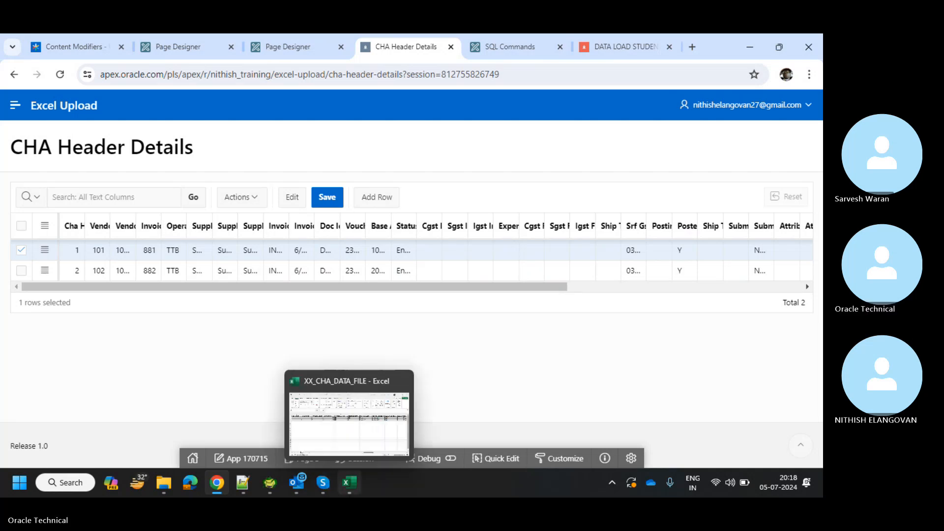
pyautogui.click(349, 423)
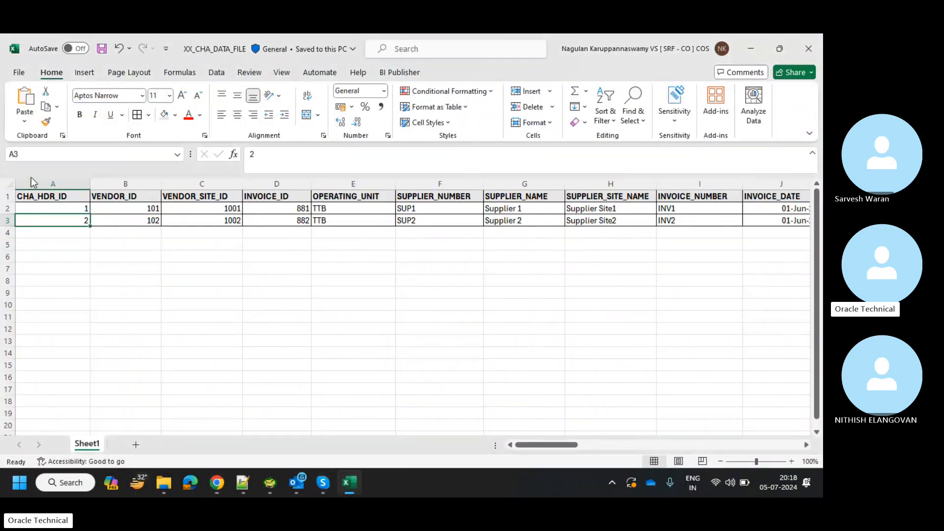
pyautogui.click(68, 209)
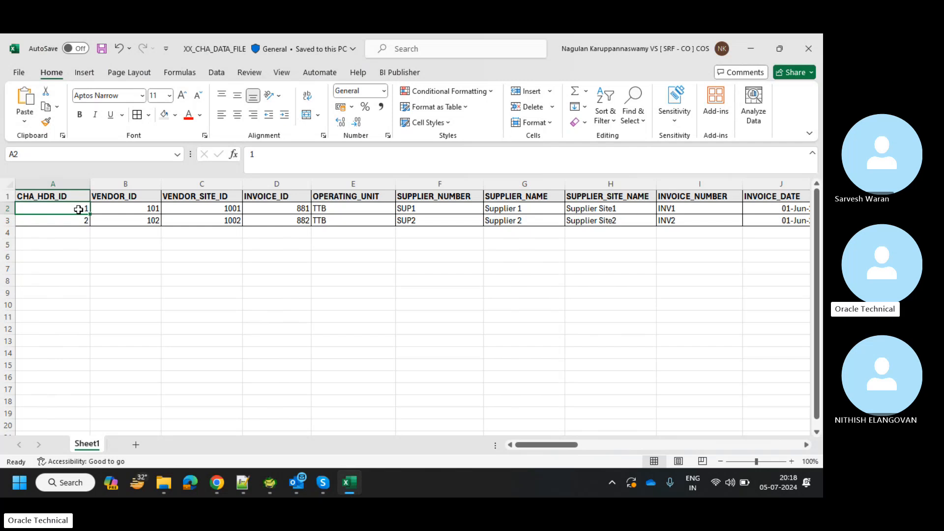
pyautogui.write('3')
pyautogui.press('Return')
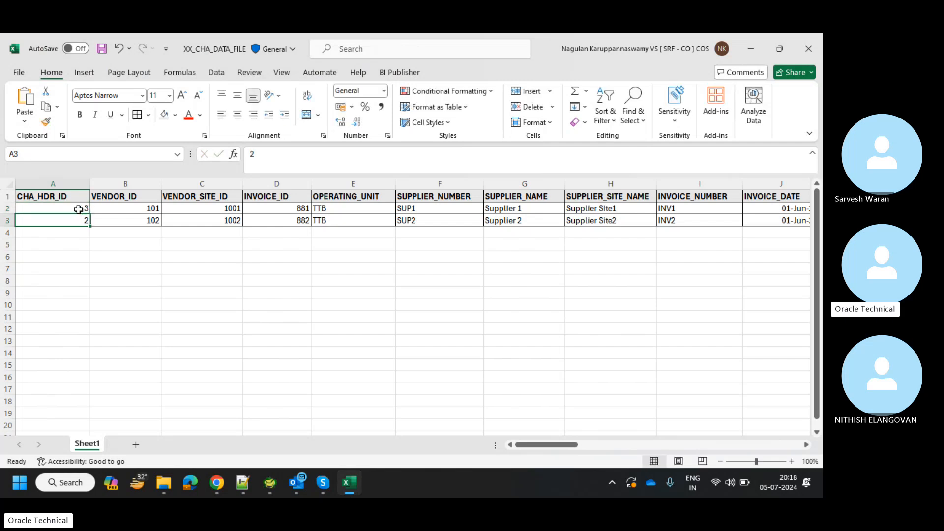
pyautogui.write('4')
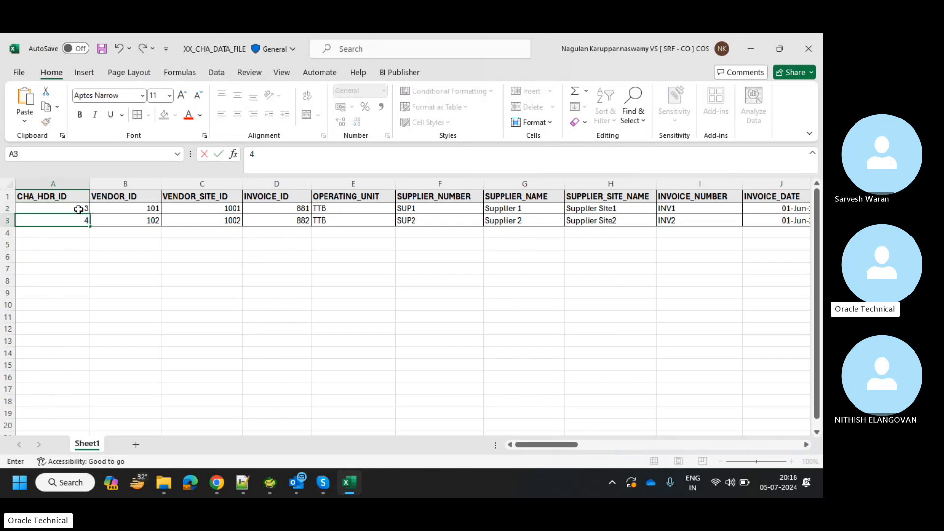
# Save the workbook as a copy named XX_CHA_DATA_FILE_V2 and return to the browser.
pyautogui.click(20, 73)
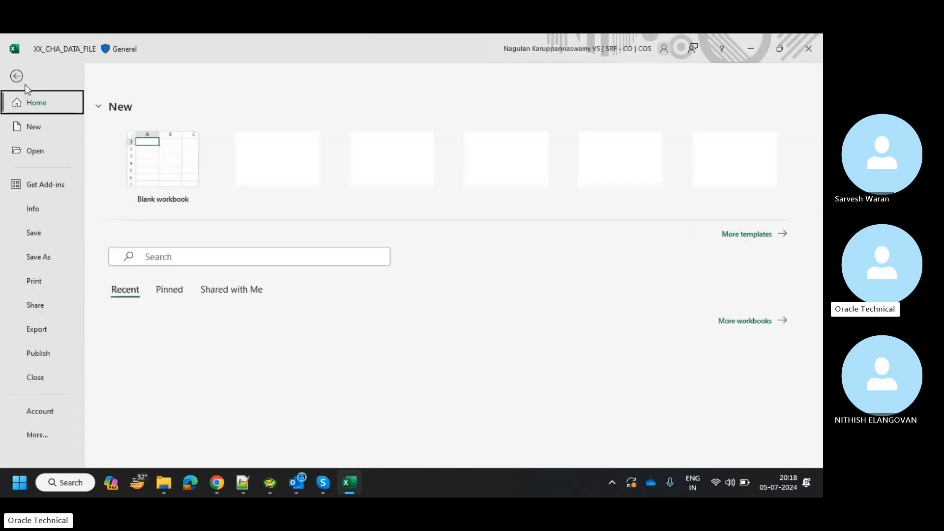
pyautogui.click(46, 258)
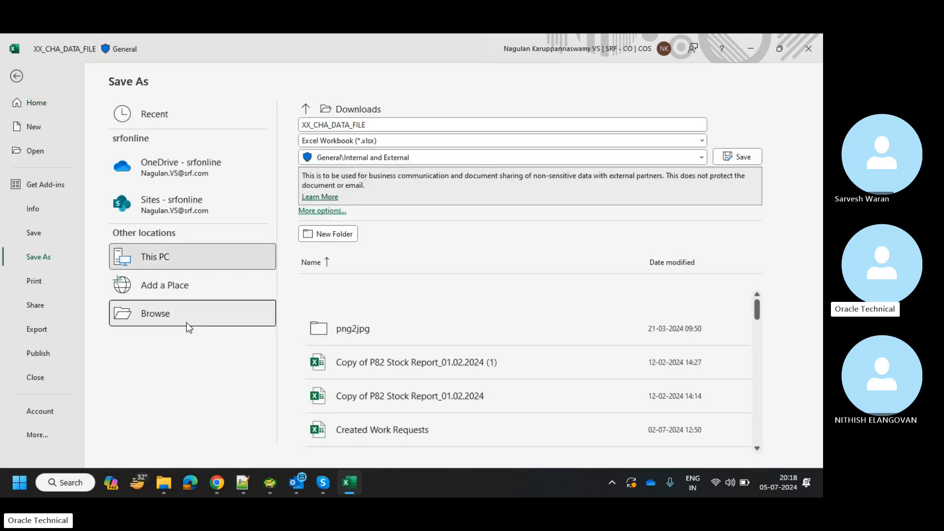
pyautogui.click(187, 322)
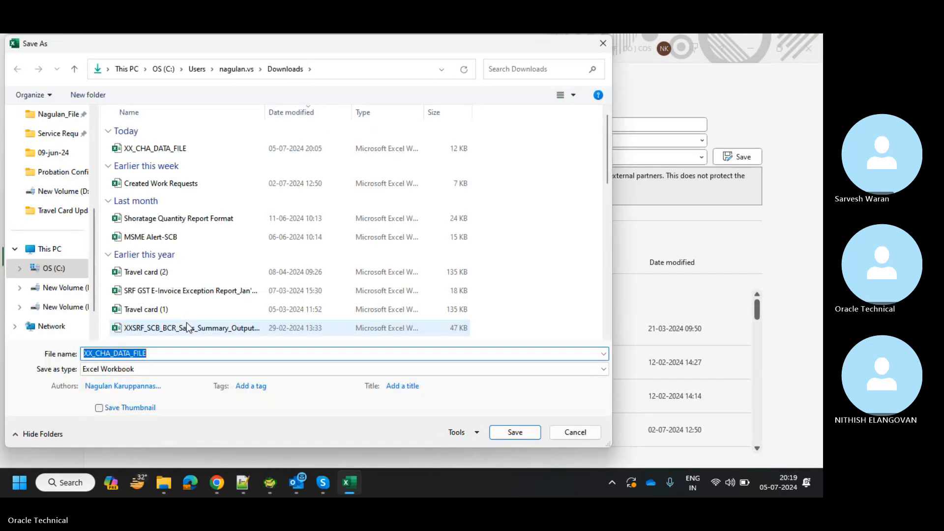
pyautogui.click(165, 352)
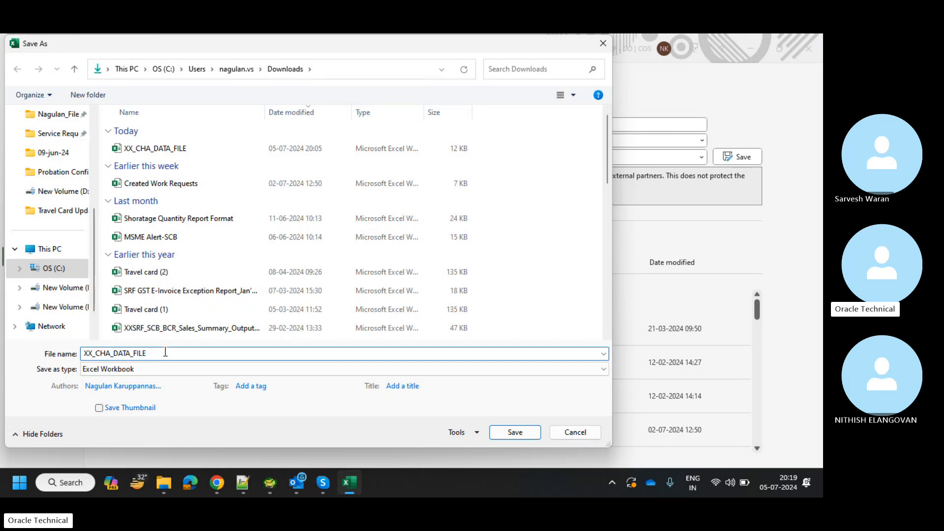
pyautogui.write('_V')
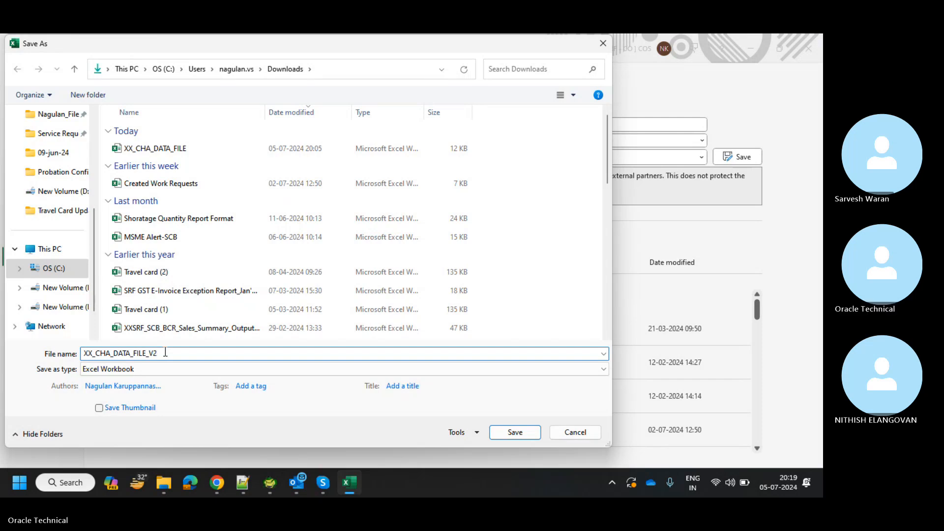
pyautogui.write('2')
pyautogui.press('Return')
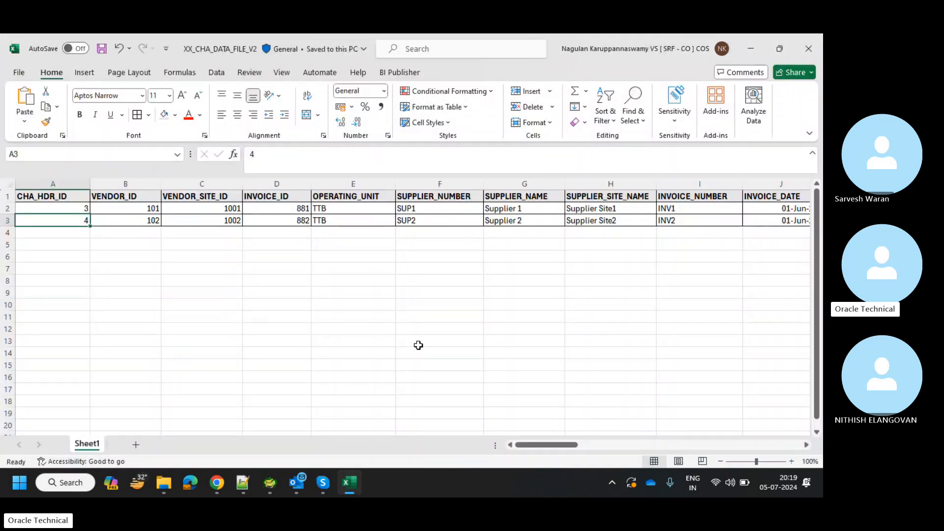
pyautogui.hotkey('alt', 'Tab')
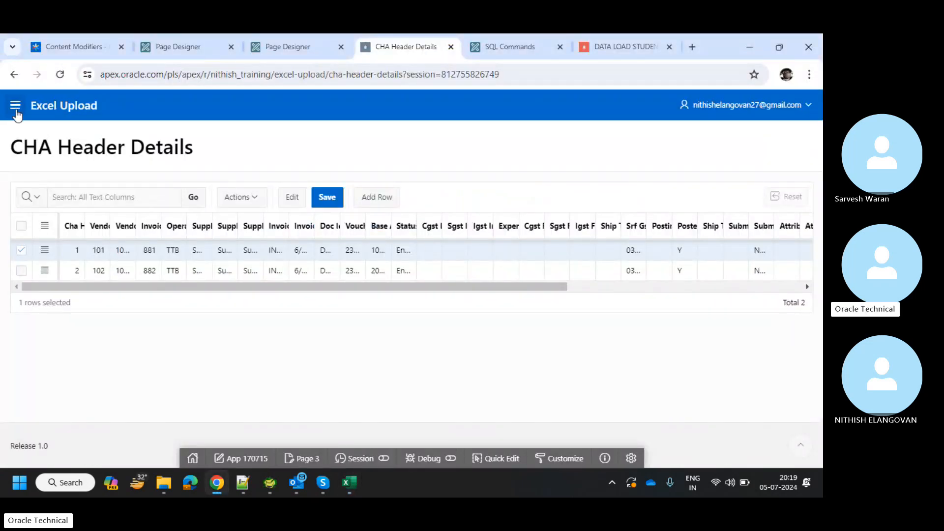
pyautogui.click(15, 106)
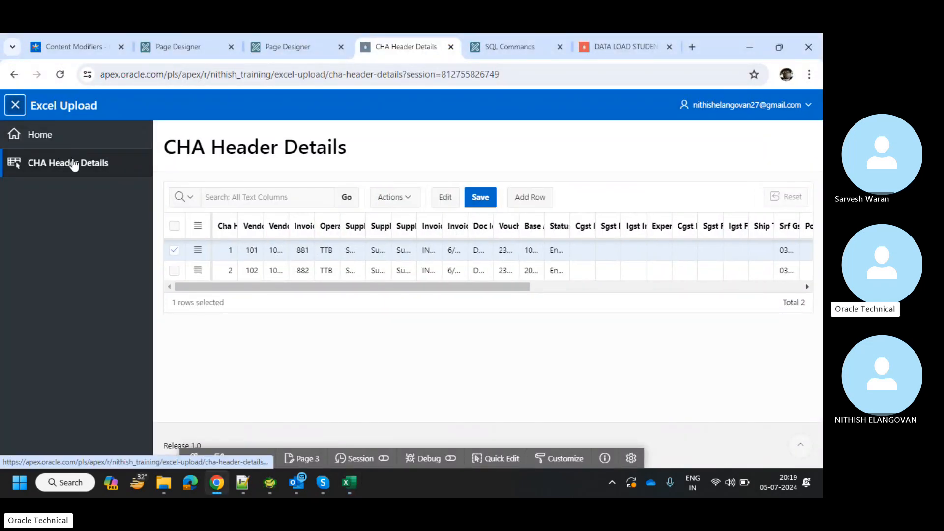
pyautogui.click(73, 162)
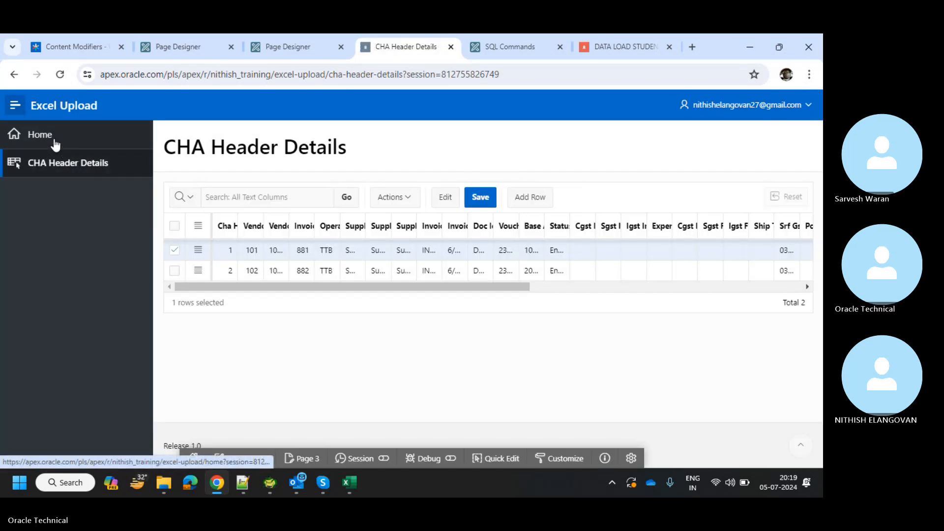
pyautogui.click(331, 36)
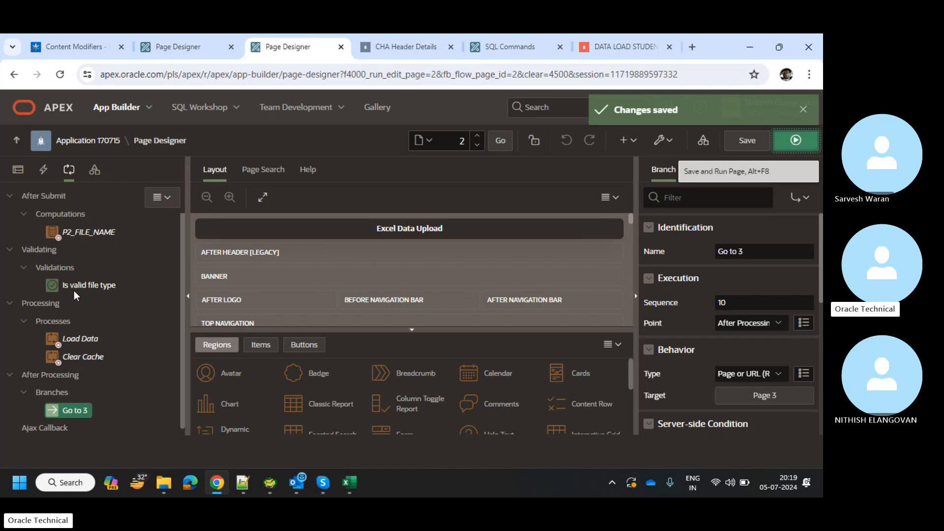
pyautogui.click(783, 139)
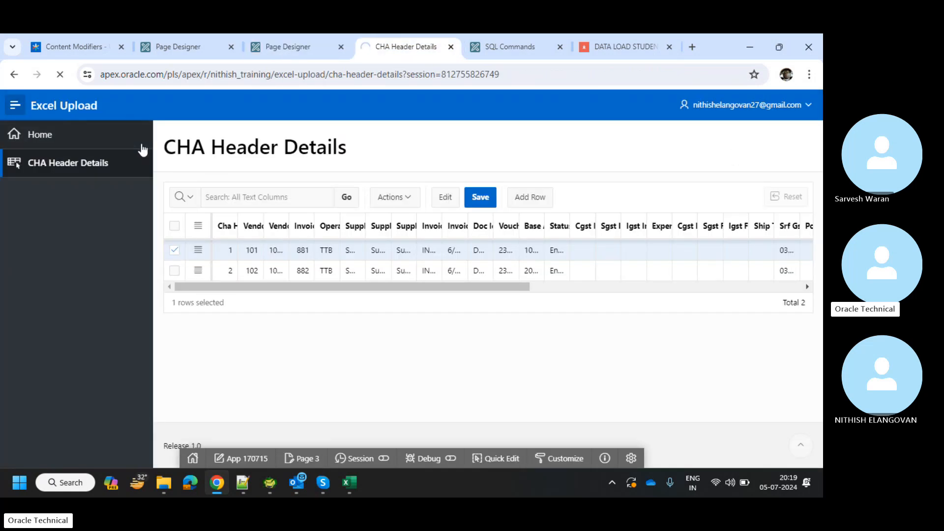
pyautogui.click(14, 106)
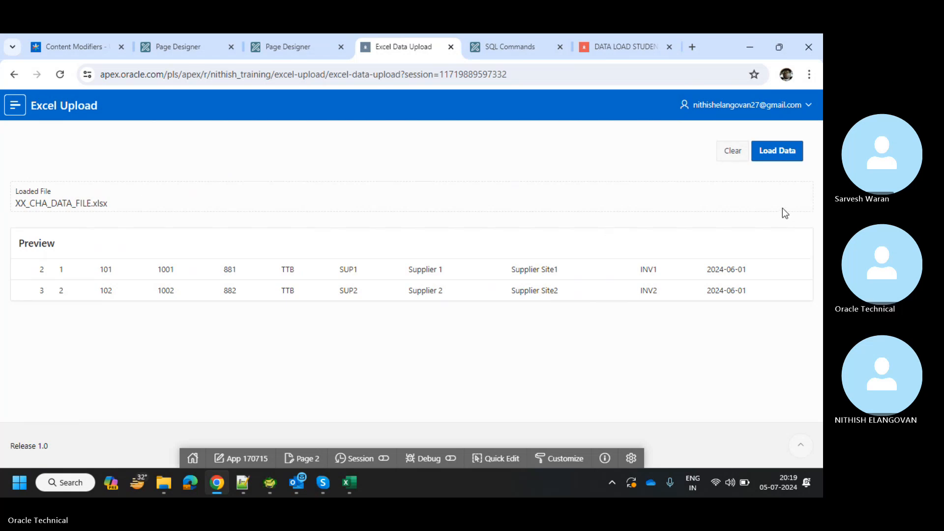
pyautogui.click(743, 154)
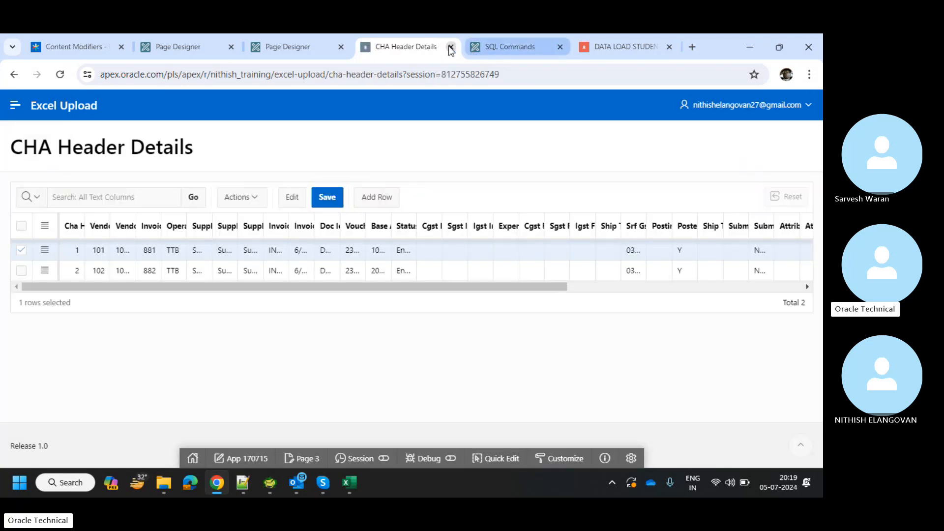
# Review the Clear Cache process settings in Page Designer.
pyautogui.click(323, 37)
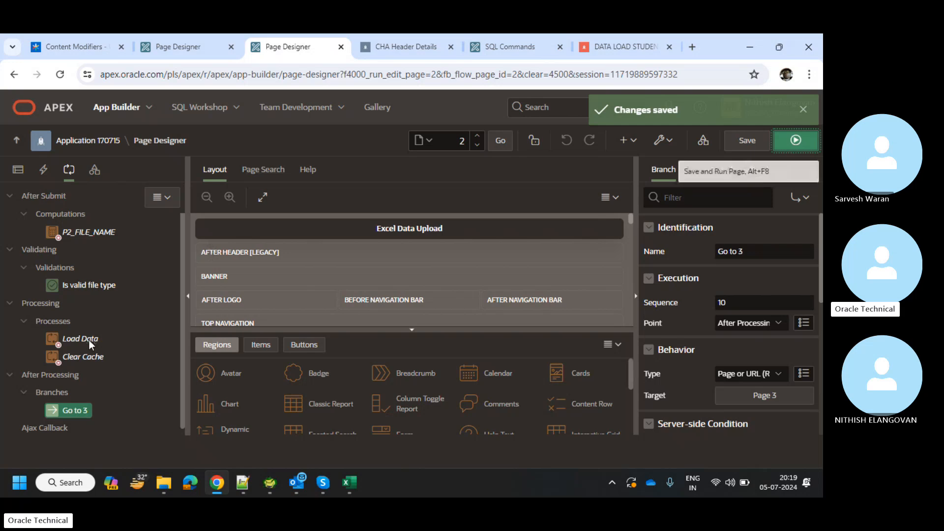
pyautogui.click(89, 357)
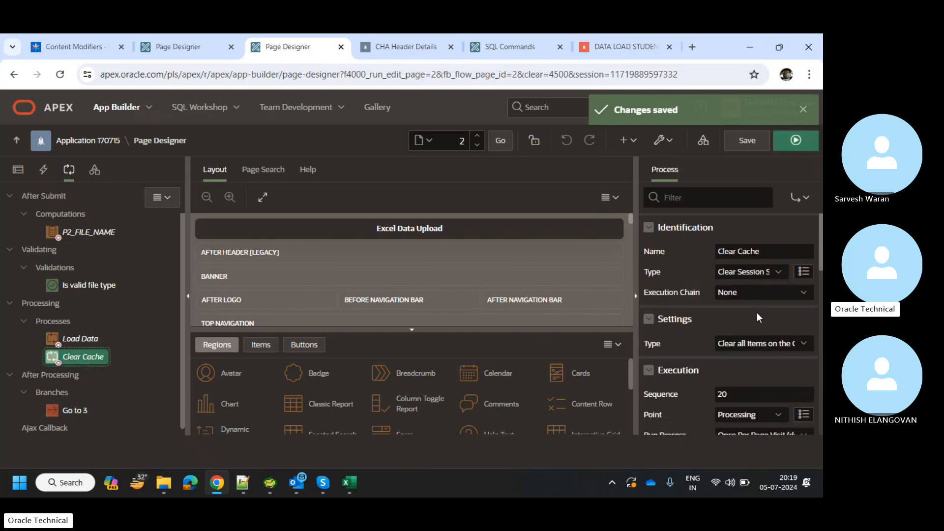
pyautogui.scroll(-6, 790, 338)
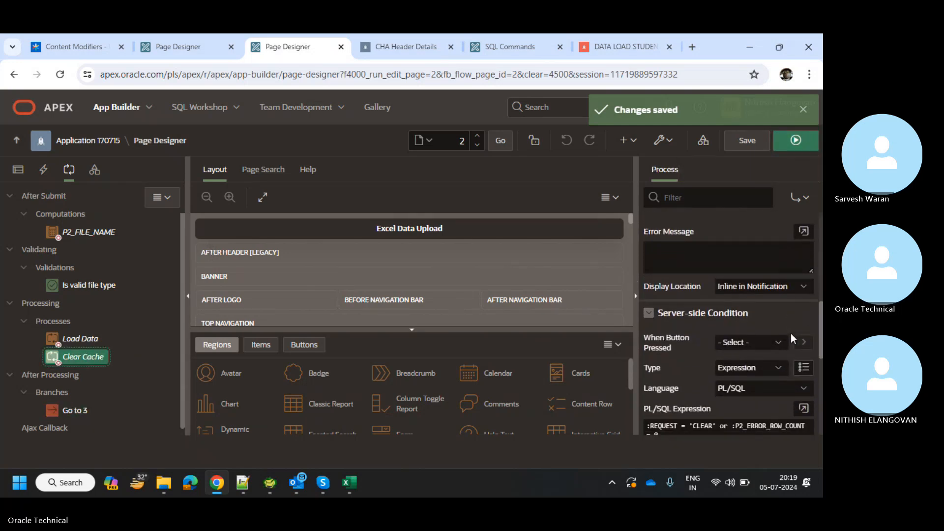
pyautogui.scroll(-2, 789, 303)
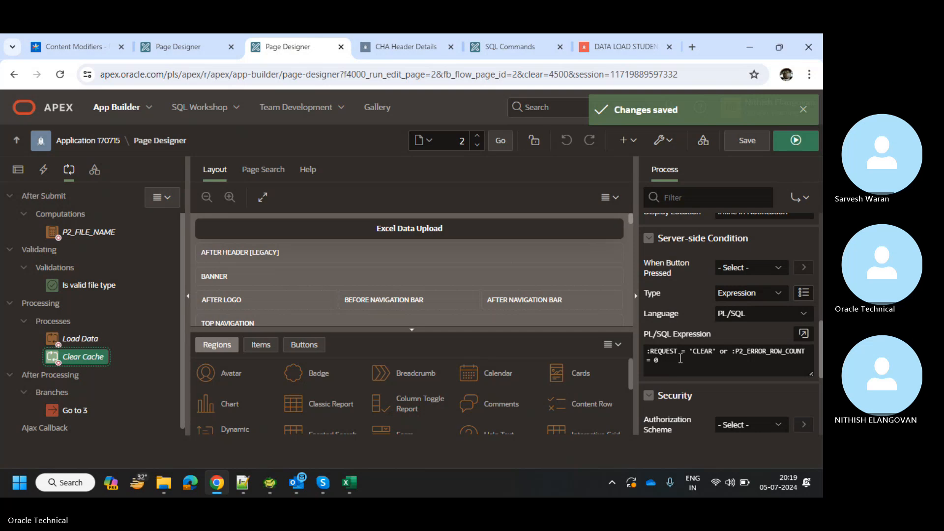
pyautogui.scroll(-2, 742, 360)
pyautogui.scroll(3, 742, 361)
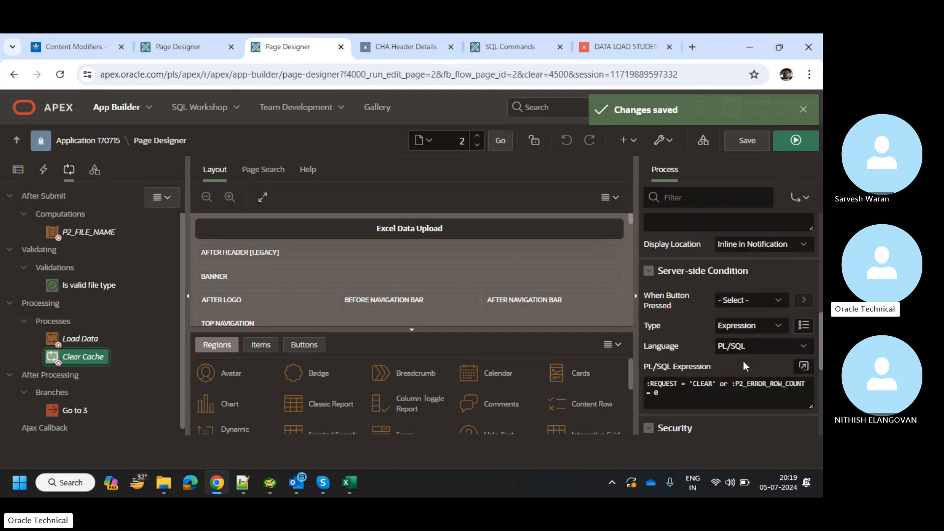
# Set the Go to 3 branch's When Button Pressed condition to LOAD and save the page.
pyautogui.click(88, 414)
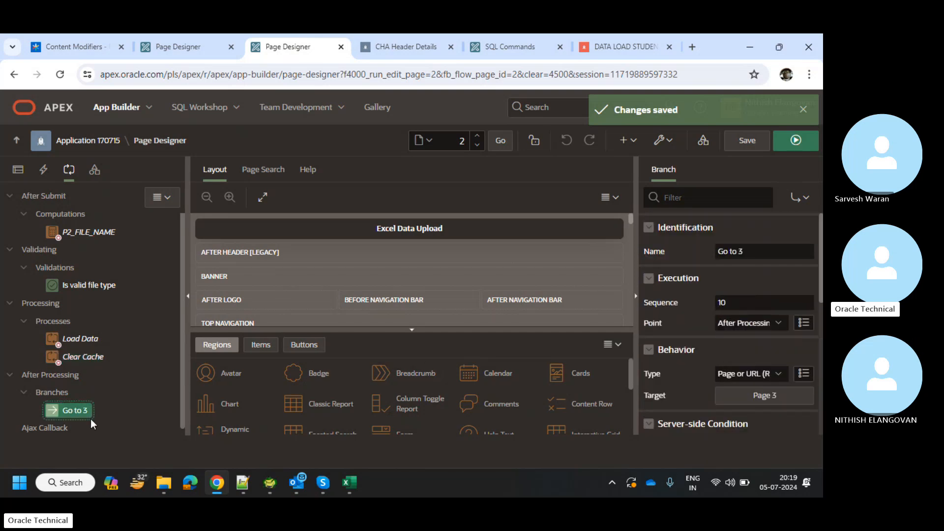
pyautogui.scroll(-4, 740, 332)
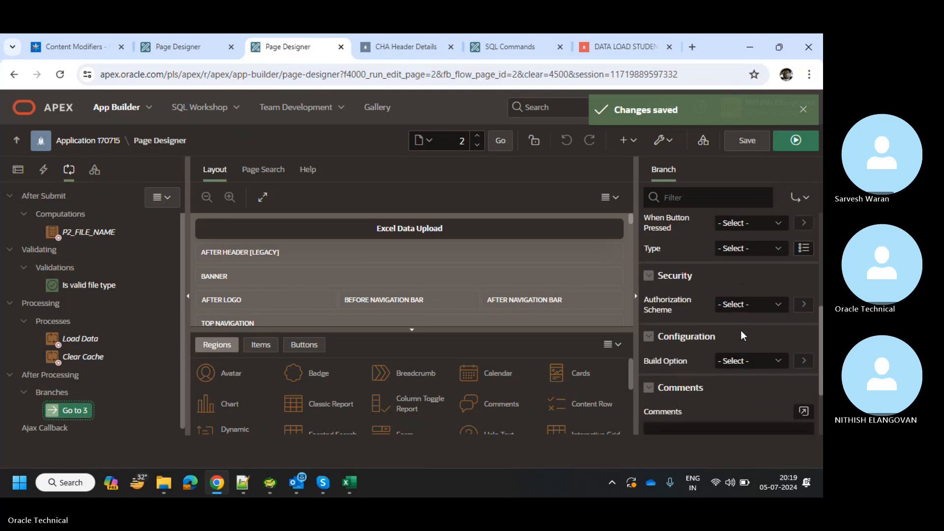
pyautogui.scroll(1, 741, 334)
pyautogui.click(741, 274)
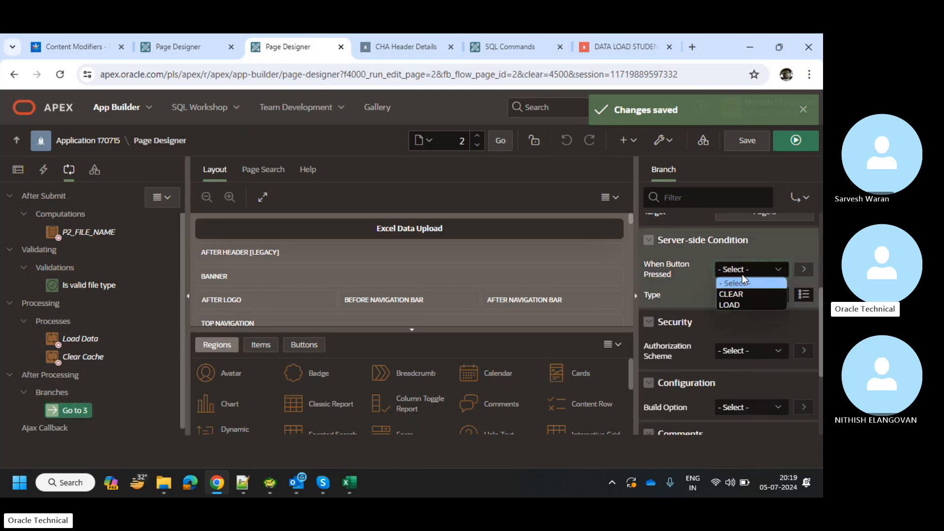
pyautogui.click(741, 305)
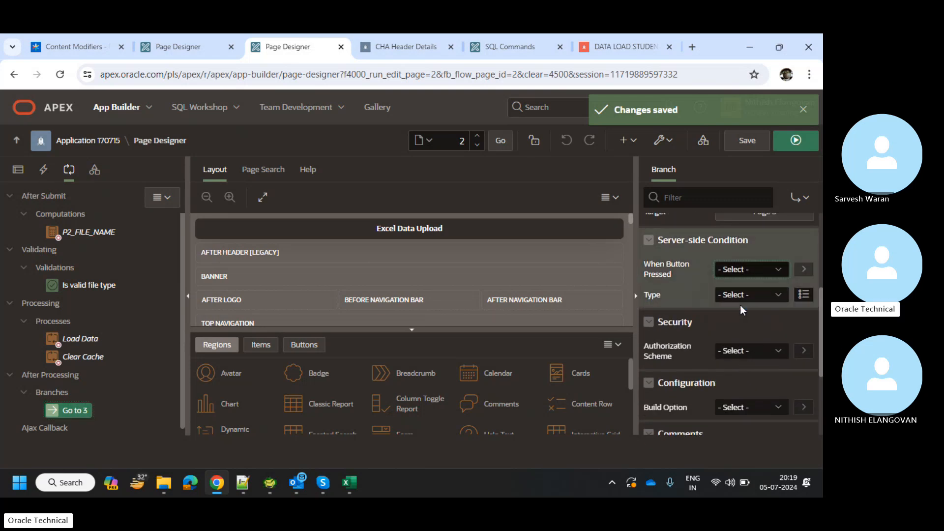
pyautogui.click(746, 143)
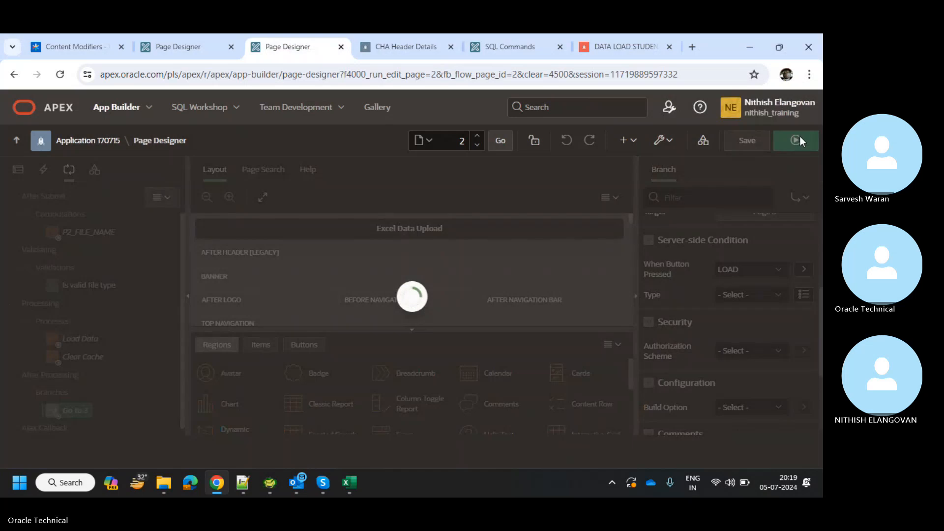
# Run the upload page and select XX_CHA_DATA_FILE_V2.xlsx, previewing the new IDs 3 and 4.
pyautogui.click(800, 139)
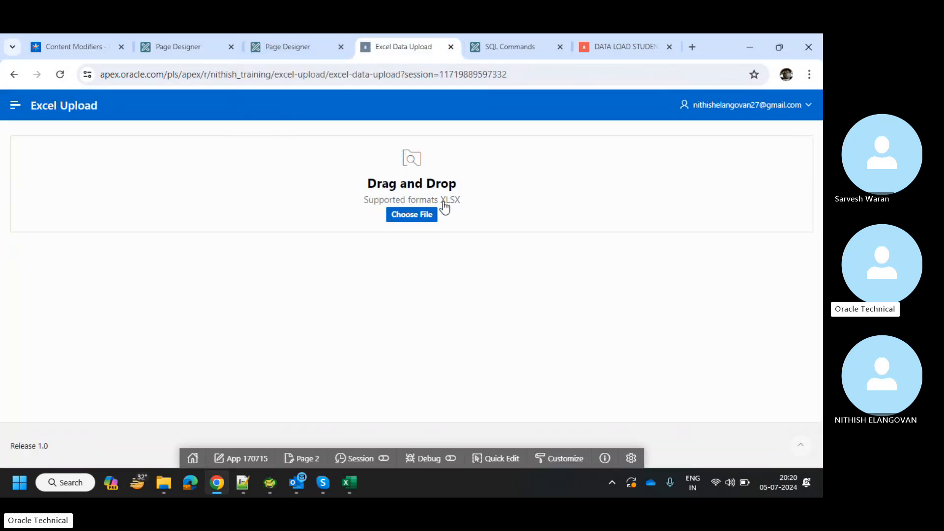
pyautogui.click(430, 215)
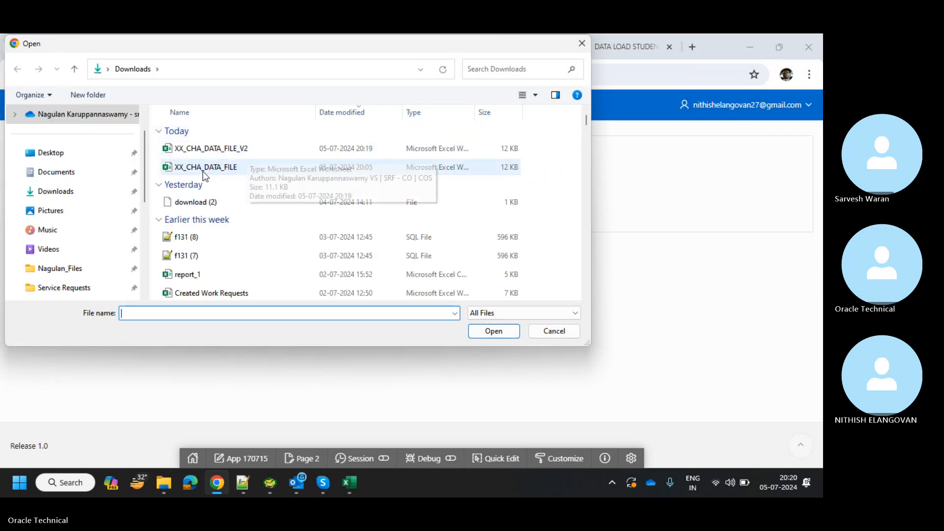
pyautogui.doubleClick(213, 149)
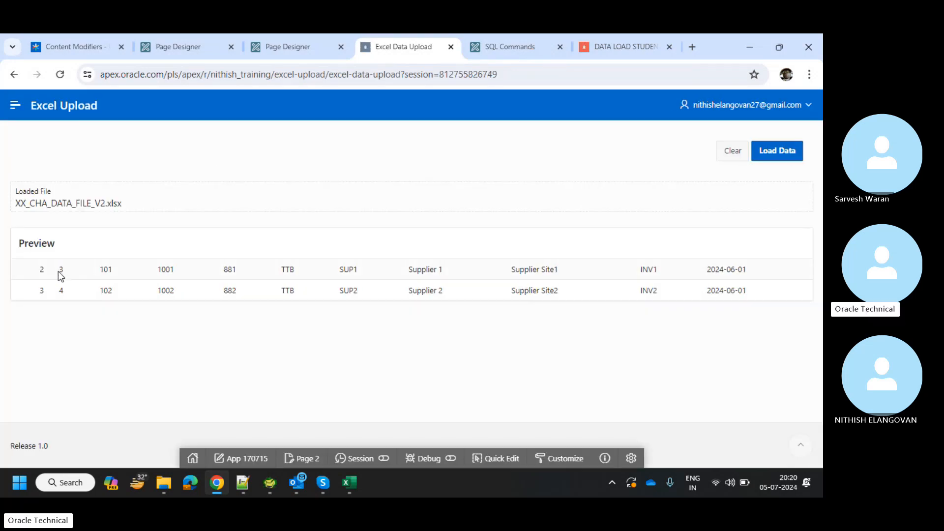
pyautogui.moveTo(58, 271); pyautogui.dragTo(70, 290)
pyautogui.click(69, 290)
# Load the previewed rows so CHA Header Details lists four records.
pyautogui.click(784, 156)
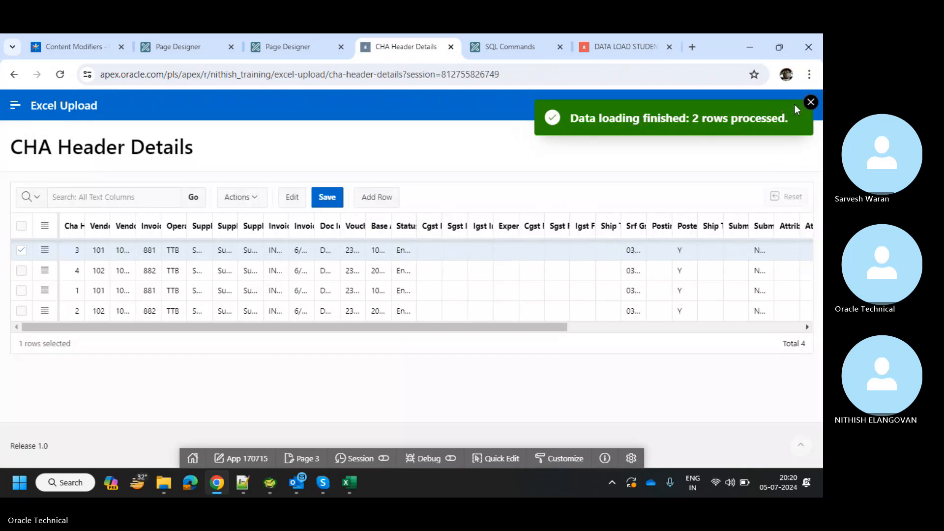
pyautogui.click(811, 102)
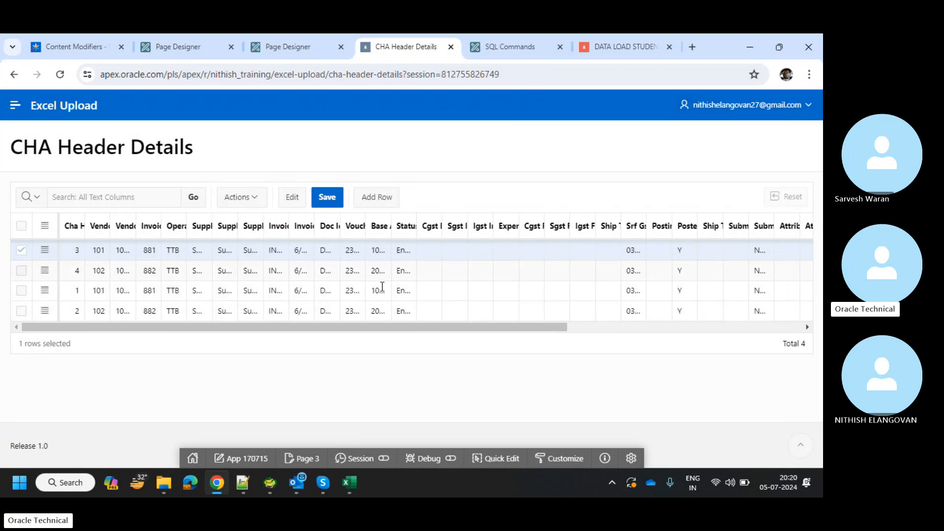
pyautogui.hscroll(6, 442, 284)
pyautogui.hscroll(-6, 442, 284)
# Run the upload page again and load XX_CHA_DATA_FILE_V2 a second time, bringing the grid to six rows.
pyautogui.click(283, 49)
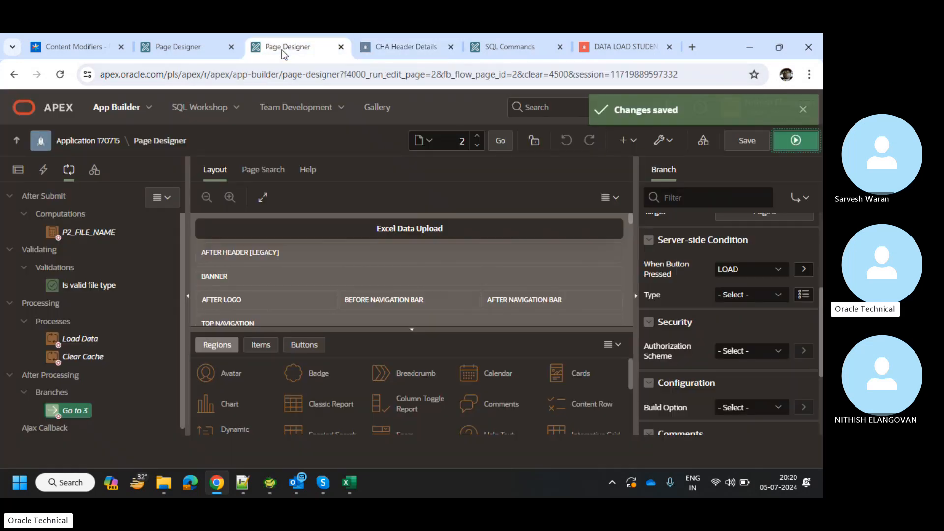
pyautogui.click(377, 49)
pyautogui.click(331, 39)
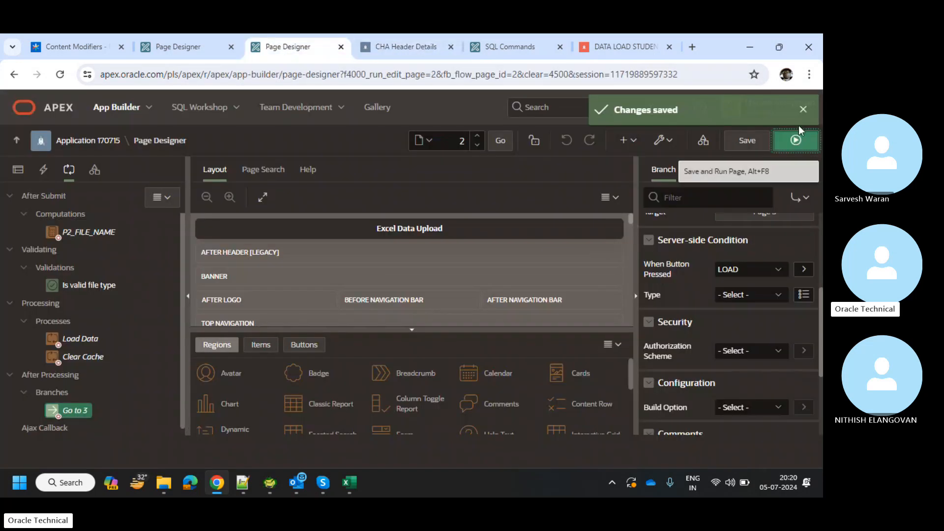
pyautogui.click(795, 137)
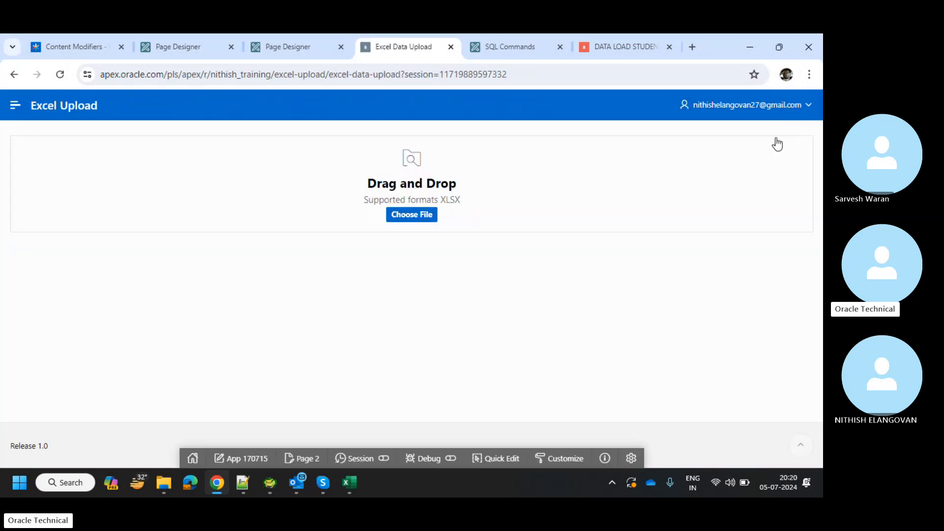
pyautogui.click(430, 217)
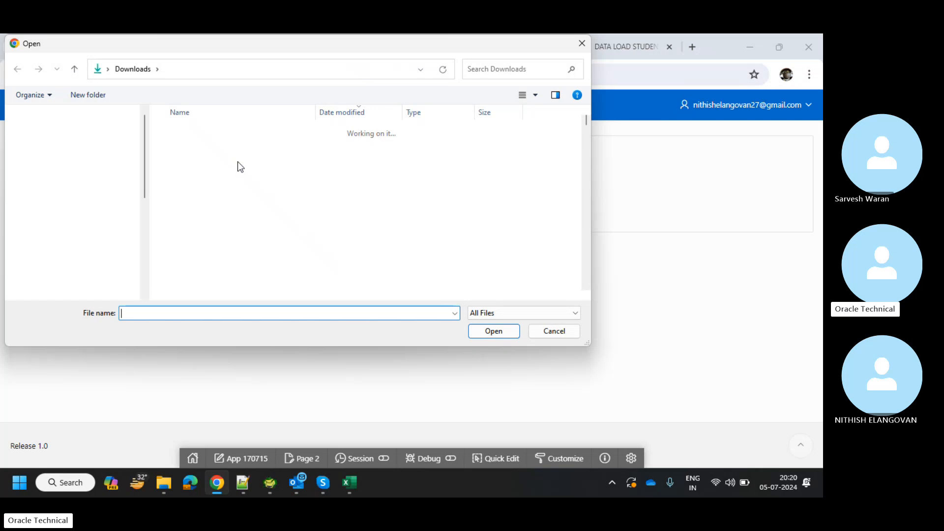
pyautogui.doubleClick(238, 151)
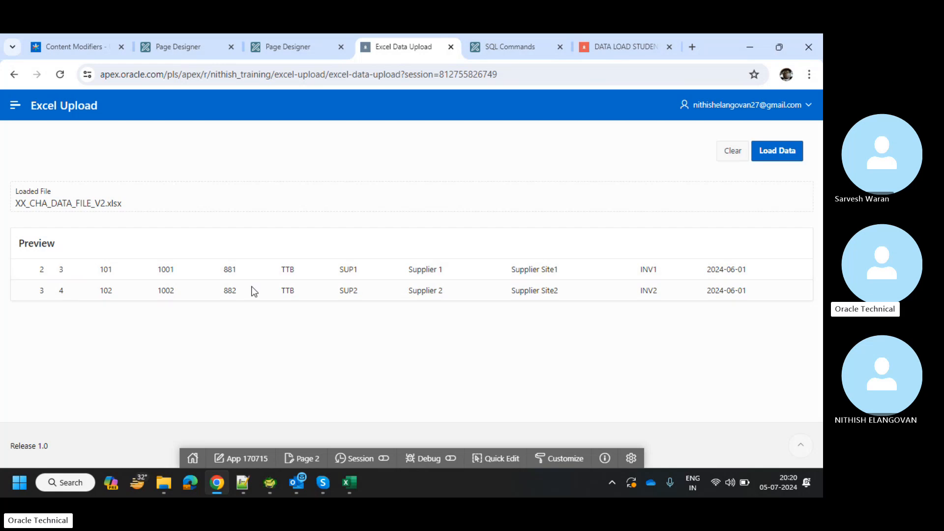
pyautogui.click(767, 152)
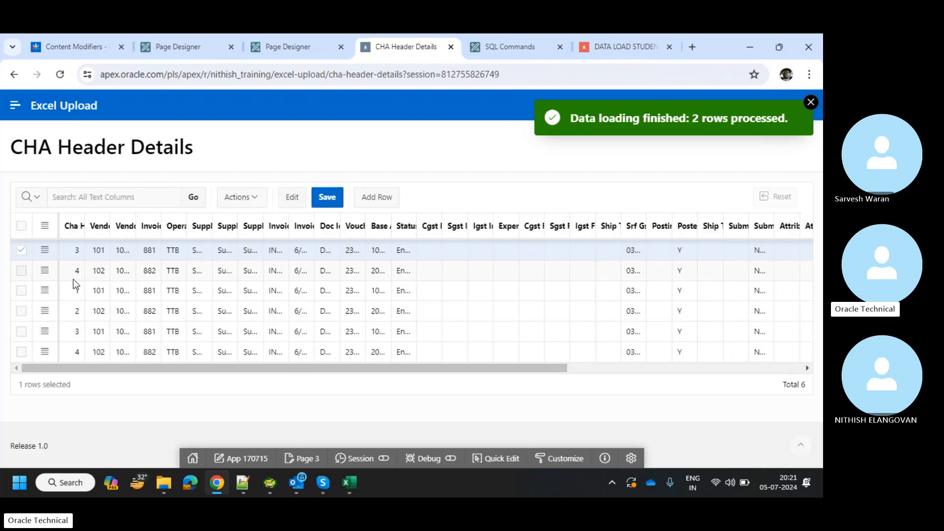
pyautogui.hscroll(7, 206, 274)
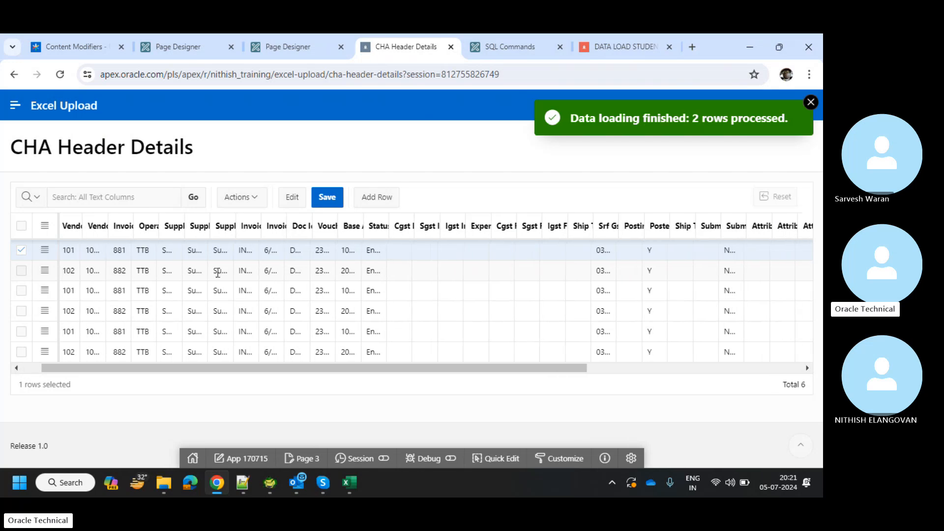
pyautogui.hscroll(-8, 216, 274)
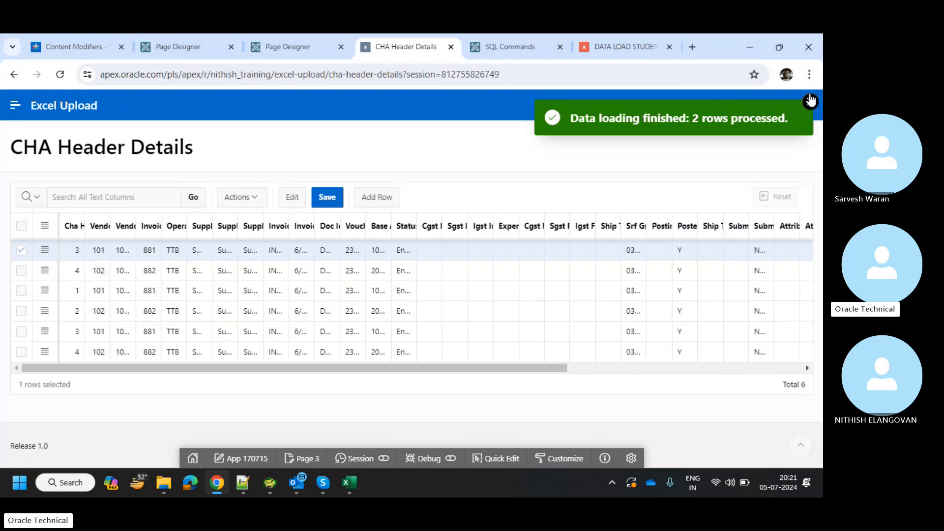
# Return to the CHA Header Details grid and dismiss the data loading finished notification.
pyautogui.click(288, 46)
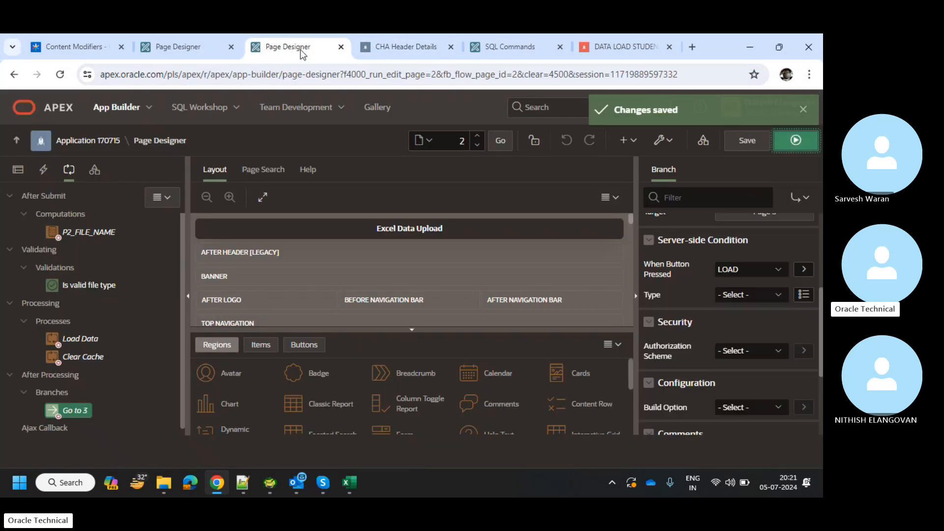
pyautogui.click(392, 48)
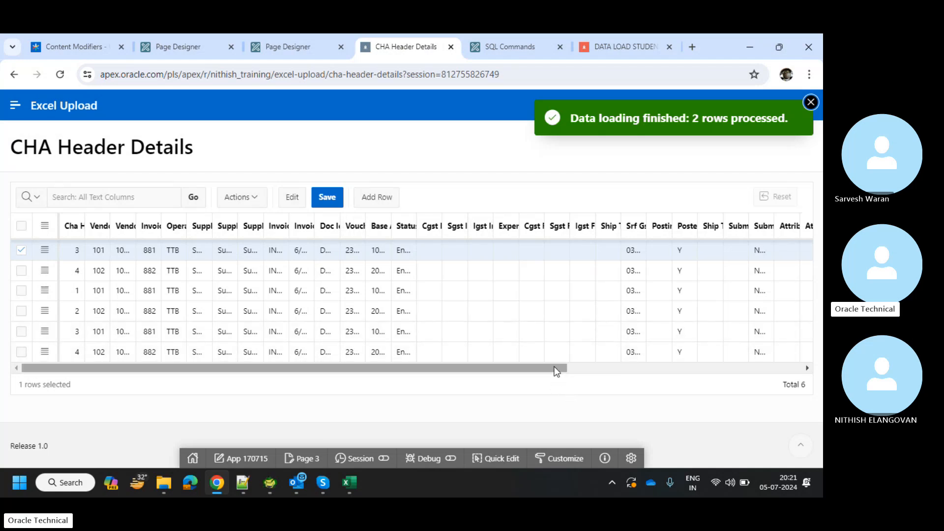
pyautogui.moveTo(556, 368); pyautogui.dragTo(404, 388)
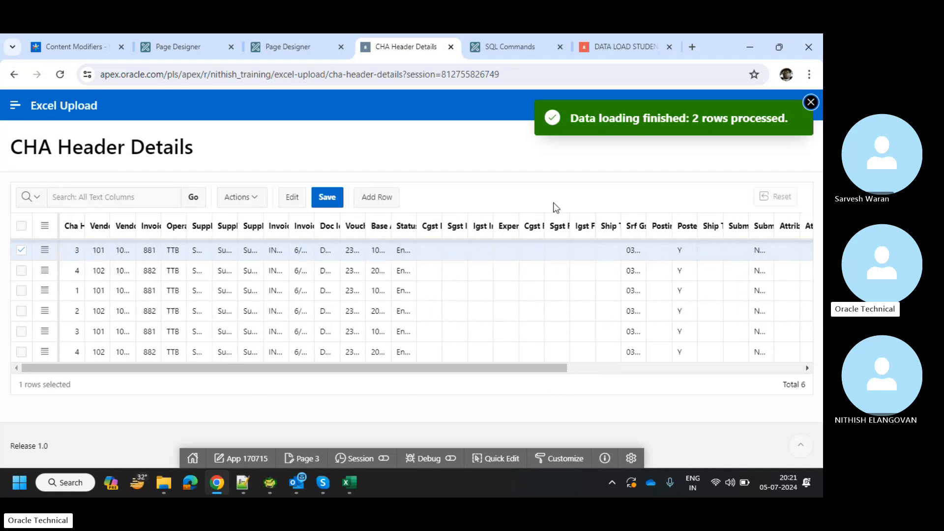
pyautogui.click(810, 102)
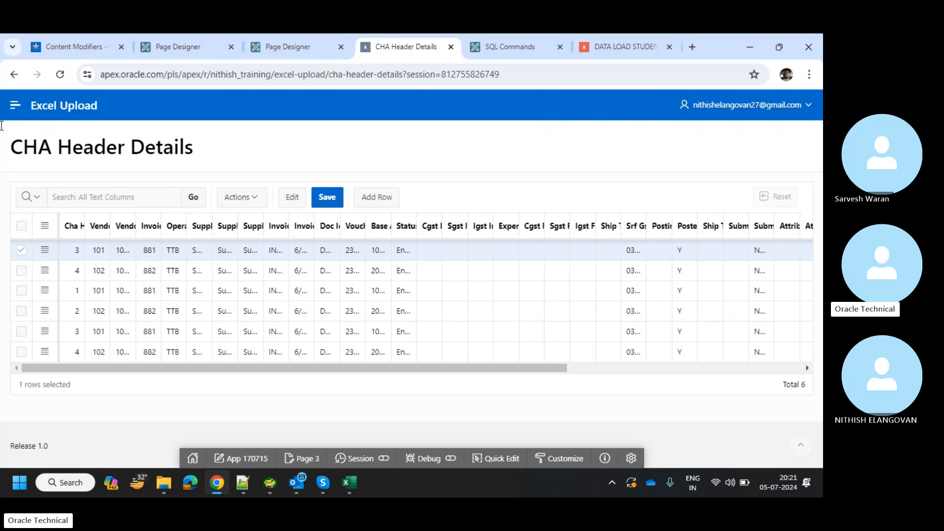
# Go to the app's Home page, then close the running Excel Upload tab.
pyautogui.click(15, 105)
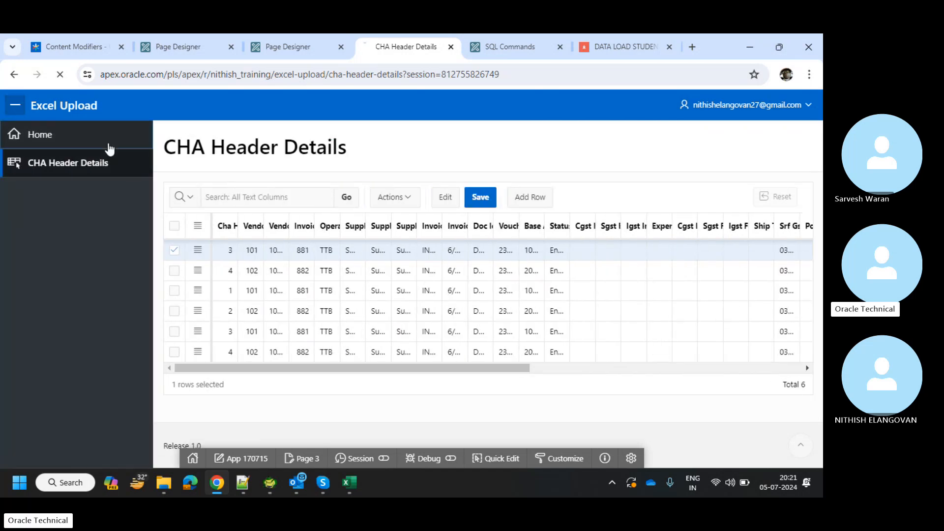
pyautogui.click(105, 140)
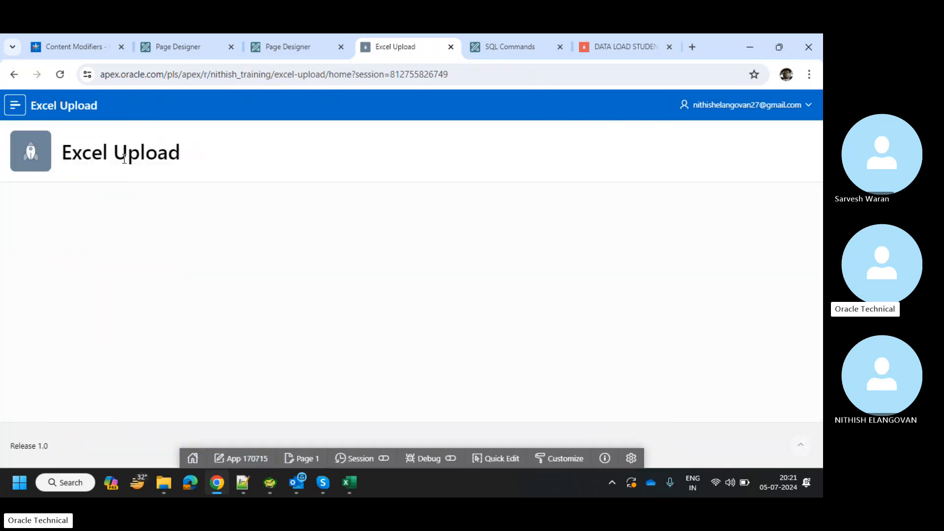
pyautogui.click(294, 36)
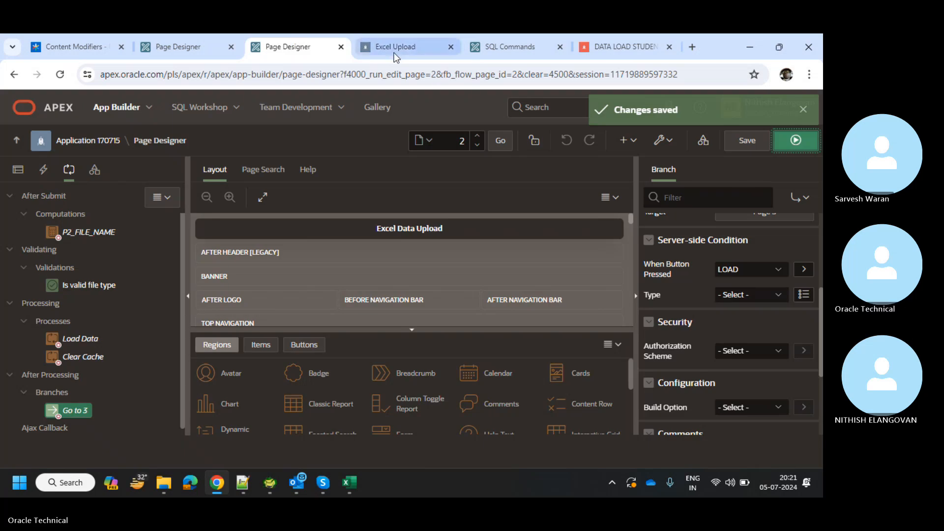
pyautogui.click(448, 49)
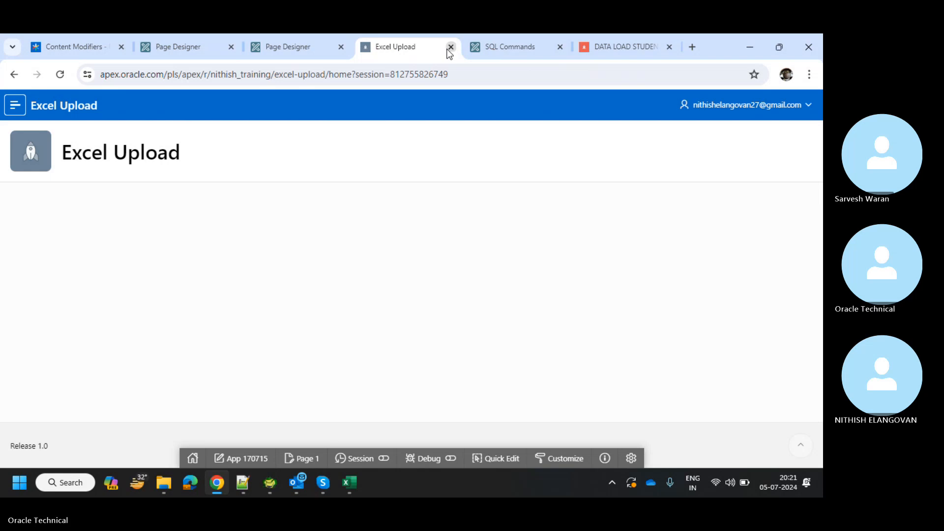
pyautogui.click(450, 47)
# Review the Load Data process settings on page 2 in Page Designer.
pyautogui.click(284, 52)
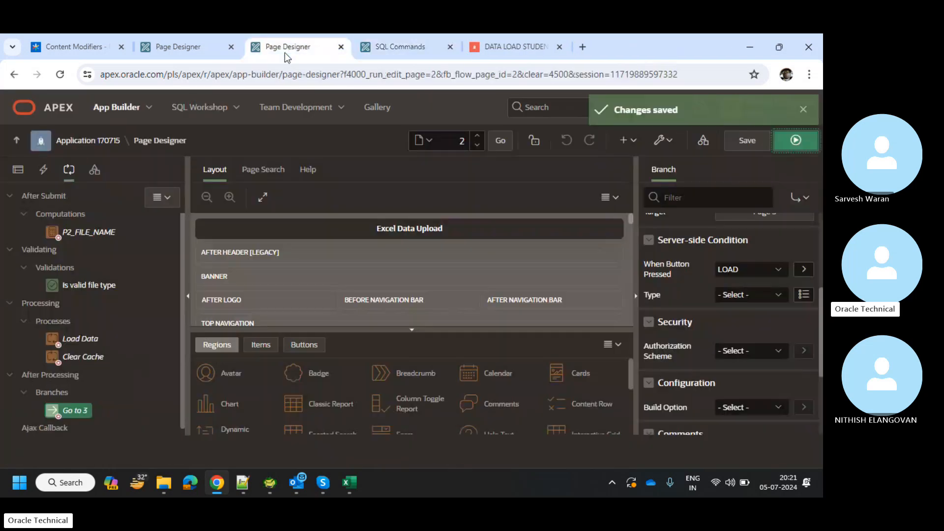
pyautogui.scroll(-1, 167, 259)
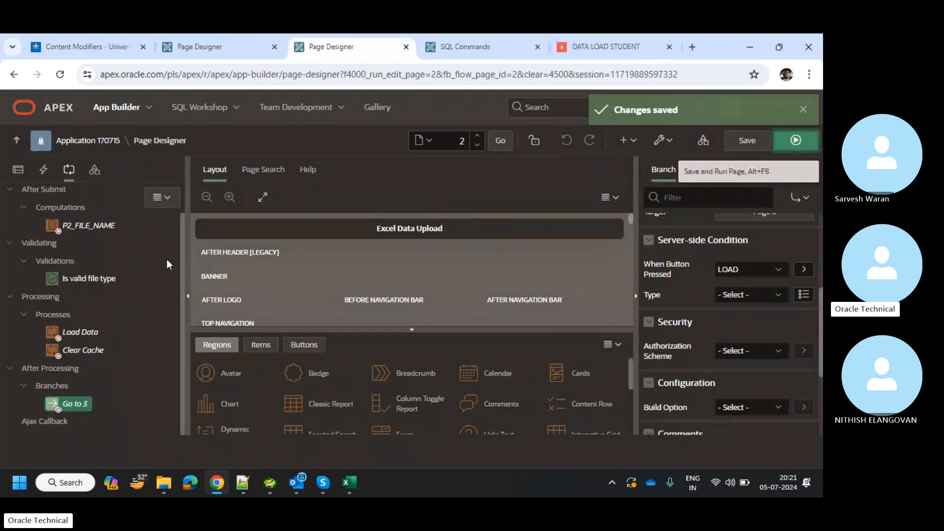
pyautogui.click(78, 332)
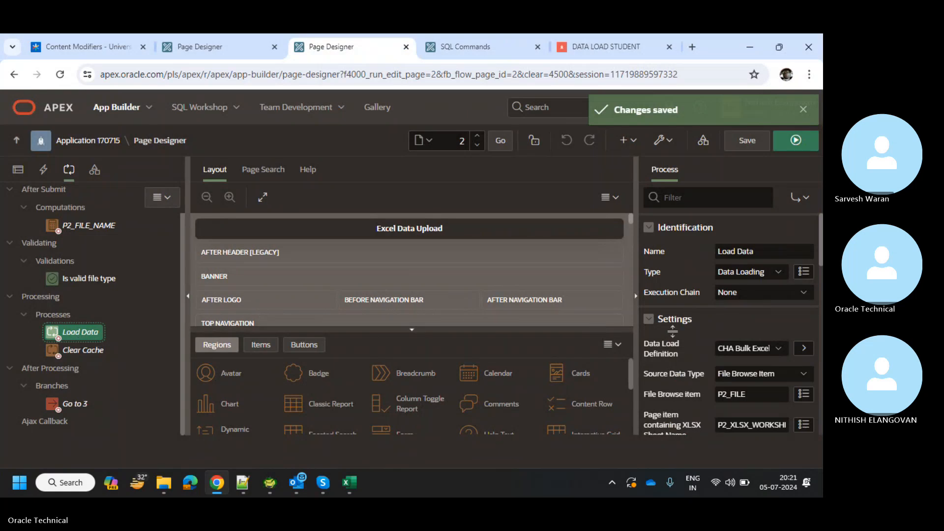
pyautogui.scroll(-2, 793, 390)
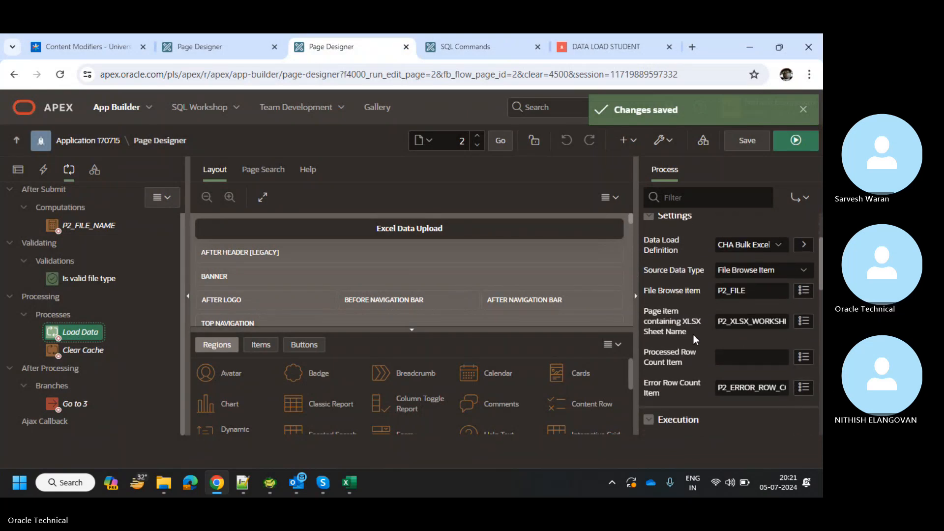
pyautogui.scroll(-1, 747, 347)
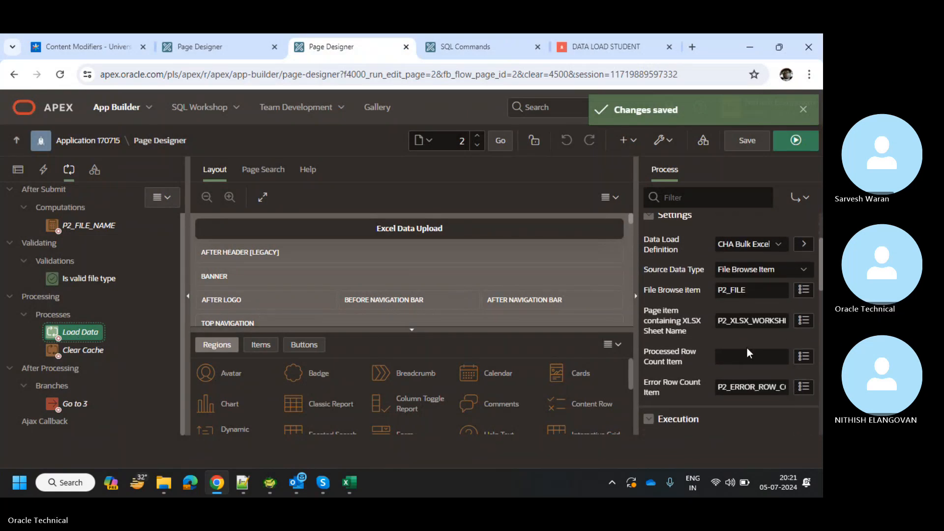
pyautogui.scroll(-3, 747, 347)
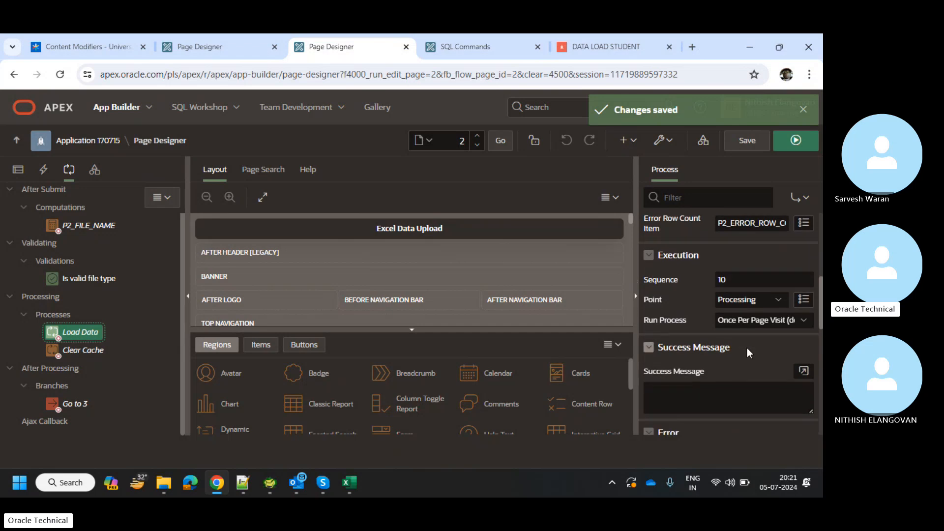
pyautogui.scroll(5, 747, 347)
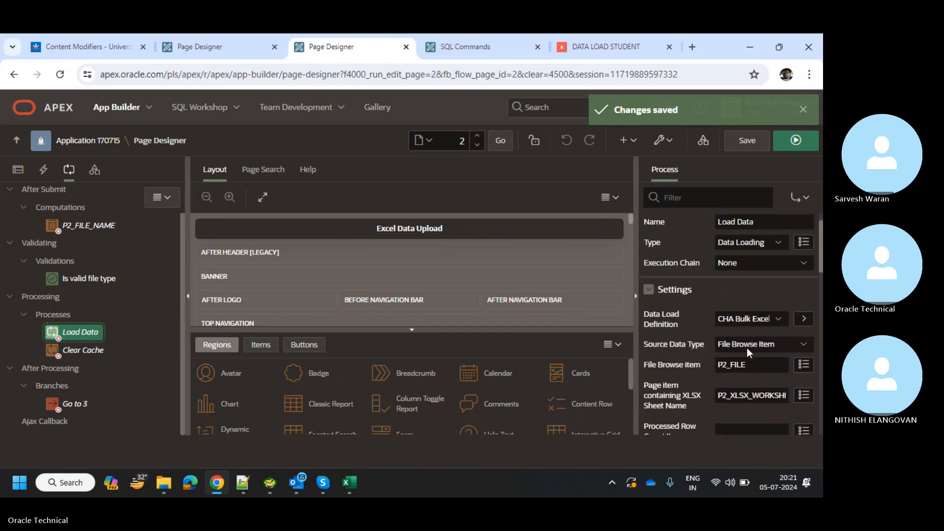
pyautogui.scroll(1, 748, 347)
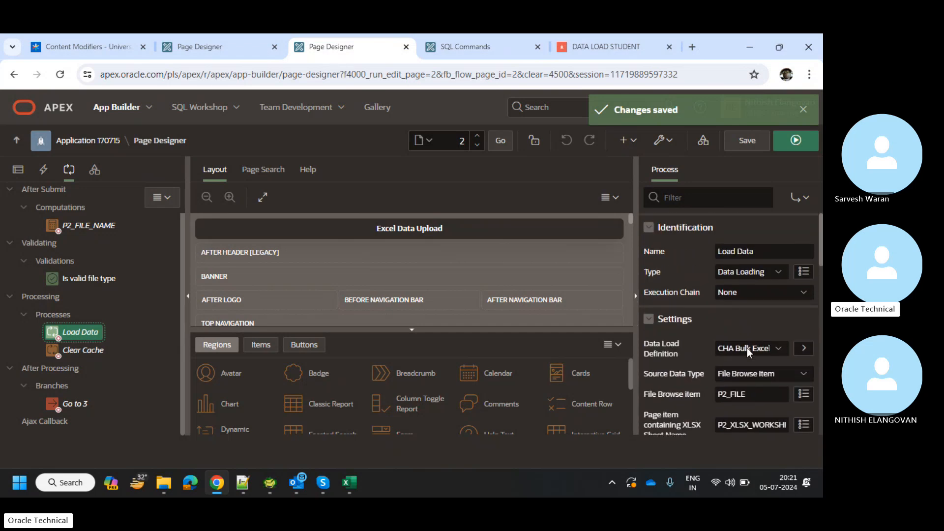
pyautogui.scroll(-4, 747, 347)
pyautogui.scroll(-3, 747, 347)
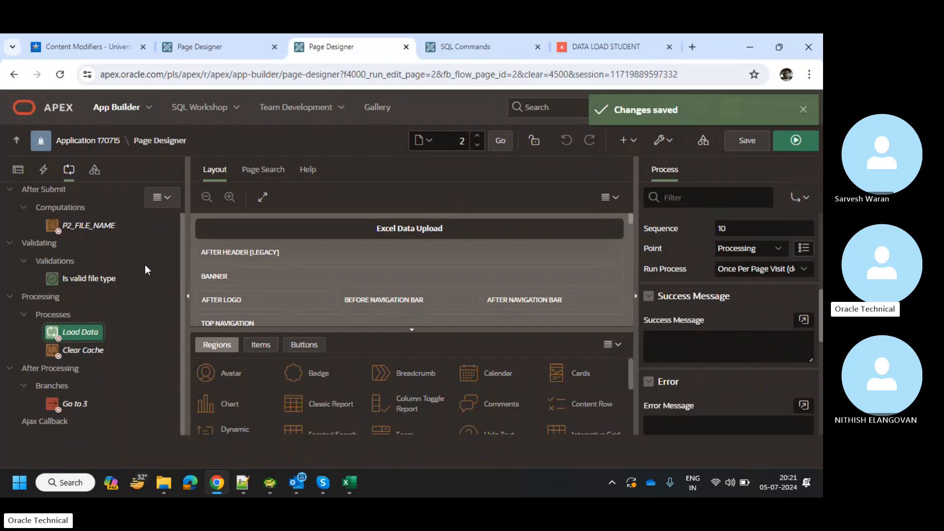
pyautogui.scroll(1, 146, 265)
# Inspect the Submit worksheet on change dynamic action and its Submit Page action.
pyautogui.click(43, 172)
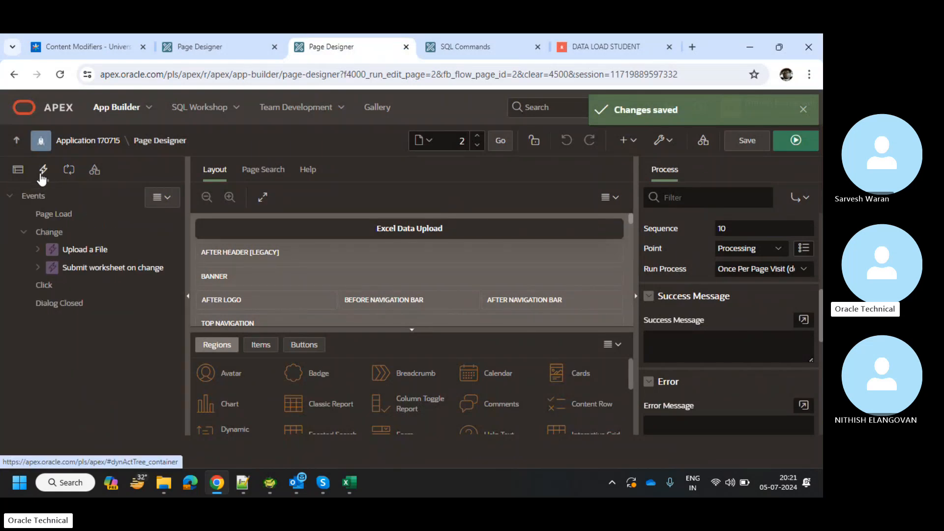
pyautogui.click(38, 268)
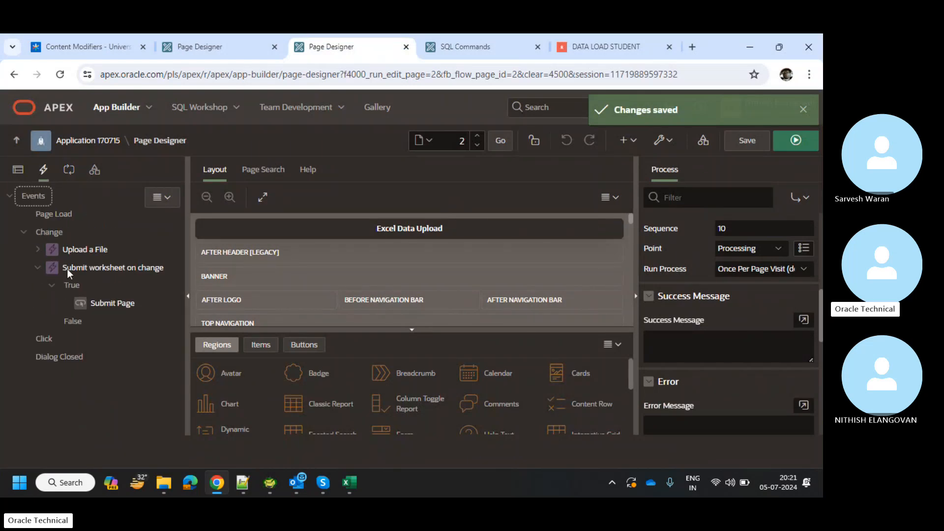
pyautogui.click(99, 305)
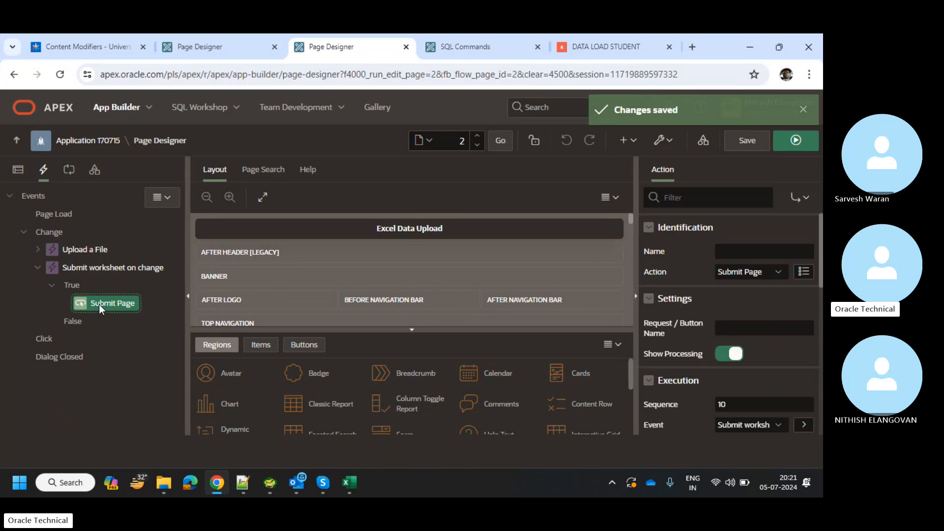
pyautogui.click(38, 270)
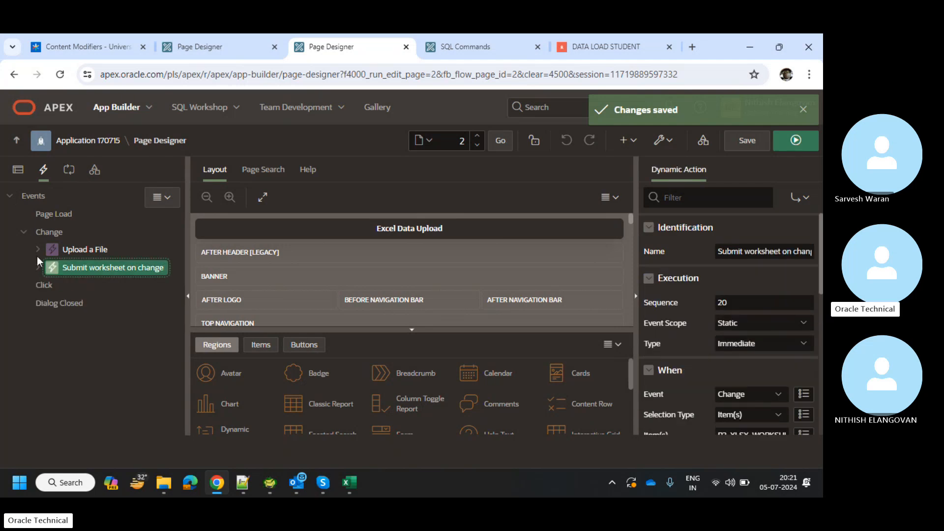
pyautogui.click(38, 250)
pyautogui.click(38, 250)
pyautogui.click(20, 170)
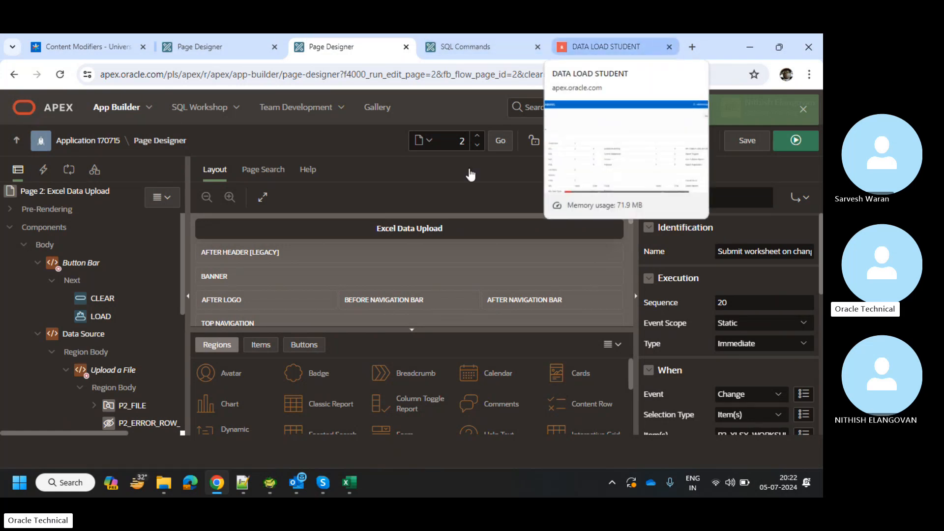
# Scroll through the Rendering tree, then bring up SQL Commands to check the loaded rows.
pyautogui.scroll(-5, 123, 422)
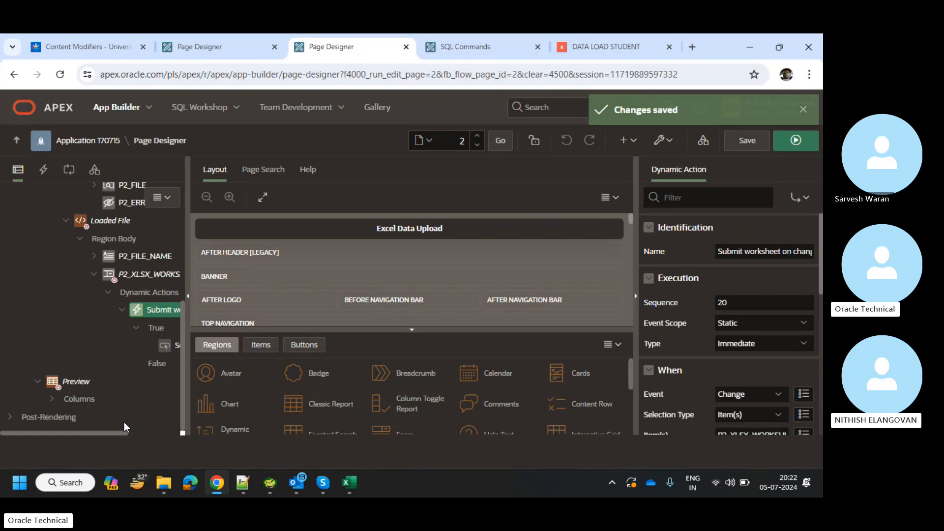
pyautogui.hscroll(3, 124, 422)
pyautogui.hscroll(2, 124, 422)
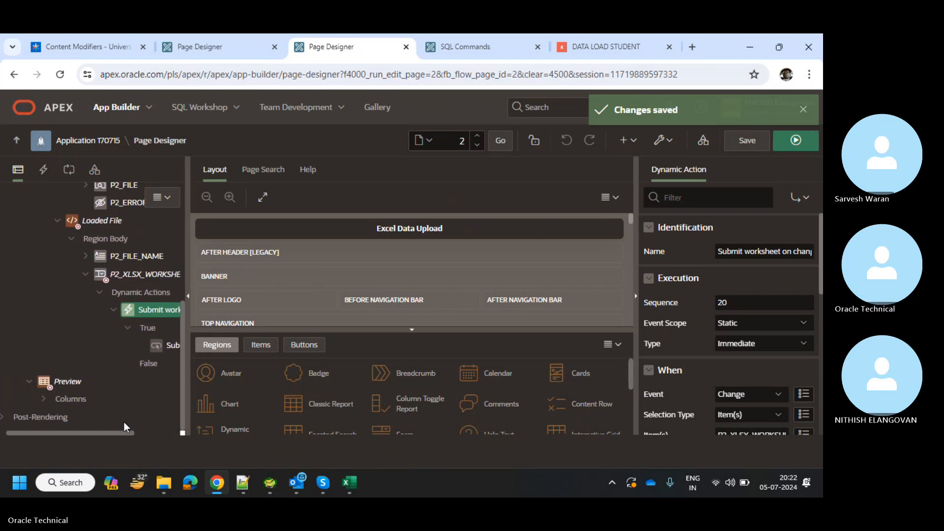
pyautogui.scroll(3, 124, 422)
pyautogui.scroll(3, 108, 375)
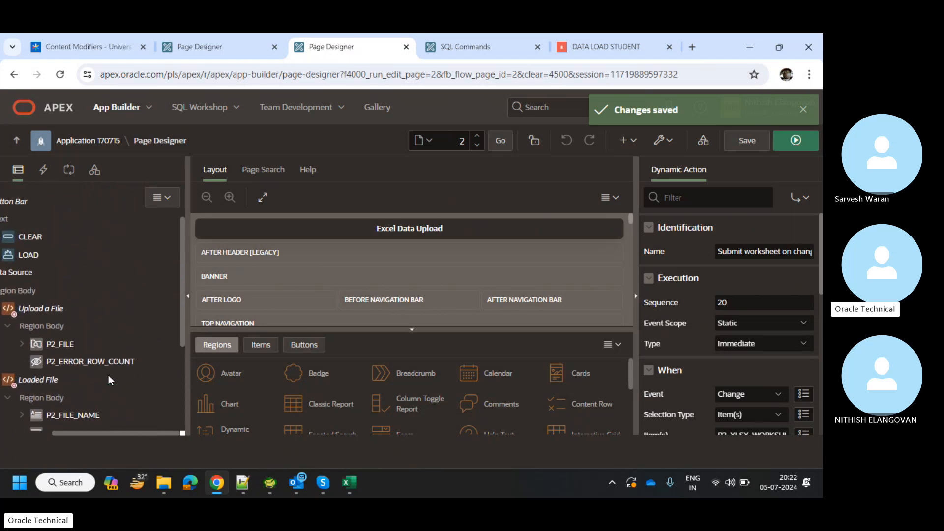
pyautogui.hscroll(-3, 109, 375)
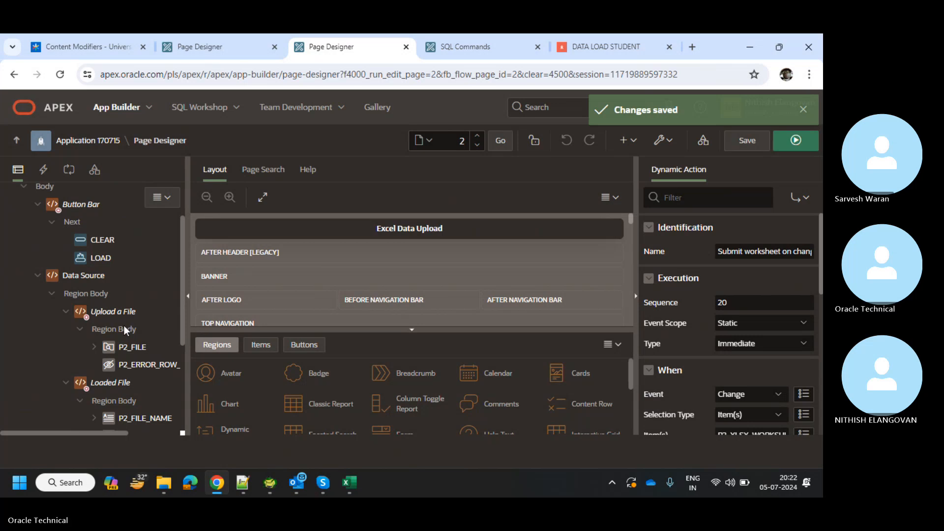
pyautogui.scroll(2, 114, 365)
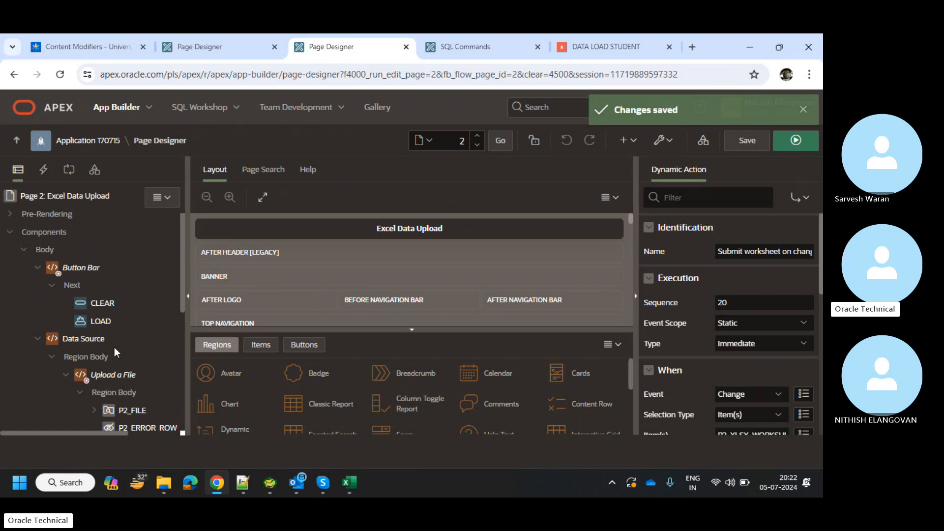
pyautogui.scroll(-3, 115, 347)
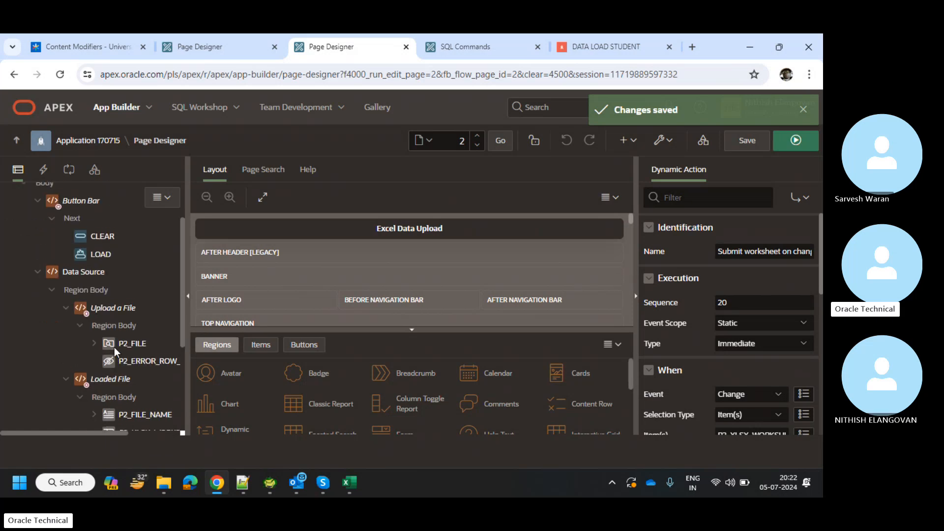
pyautogui.click(523, 35)
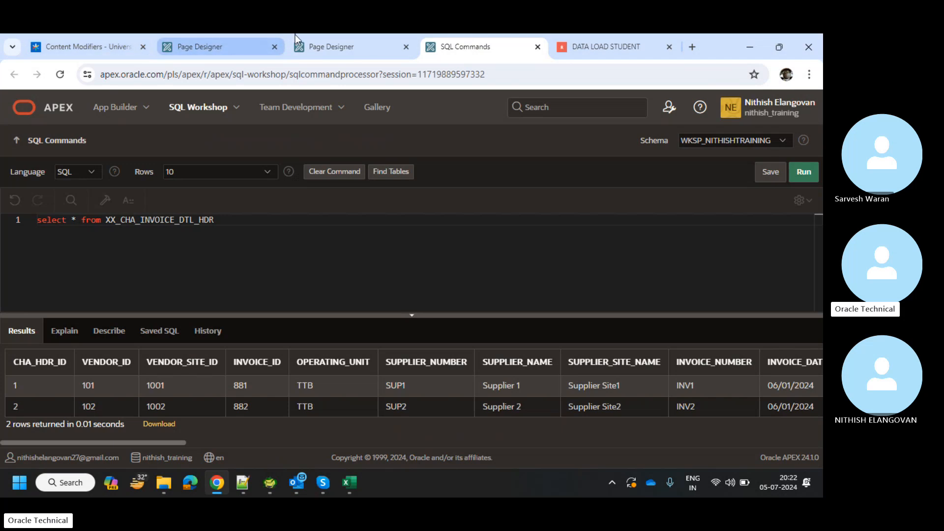
# Switch to application 234532's Page Designer and open that application's home page.
pyautogui.click(249, 35)
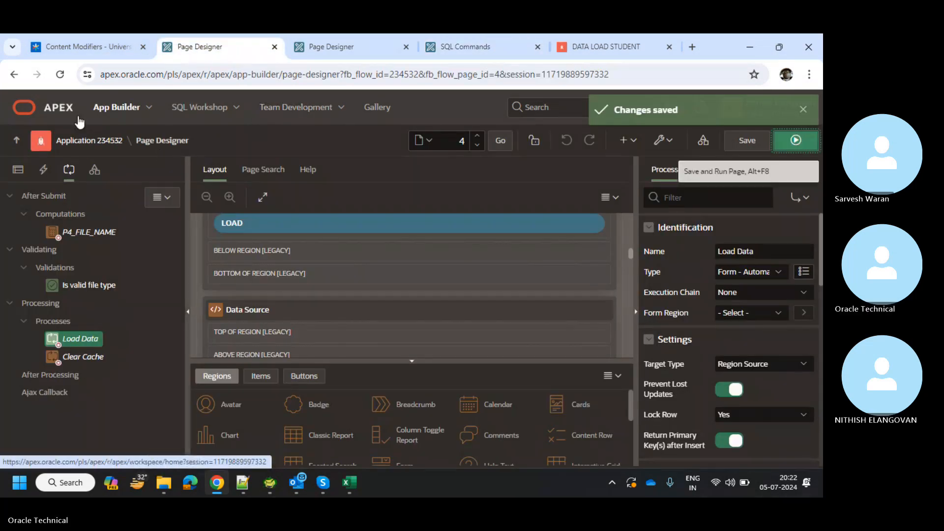
pyautogui.click(86, 141)
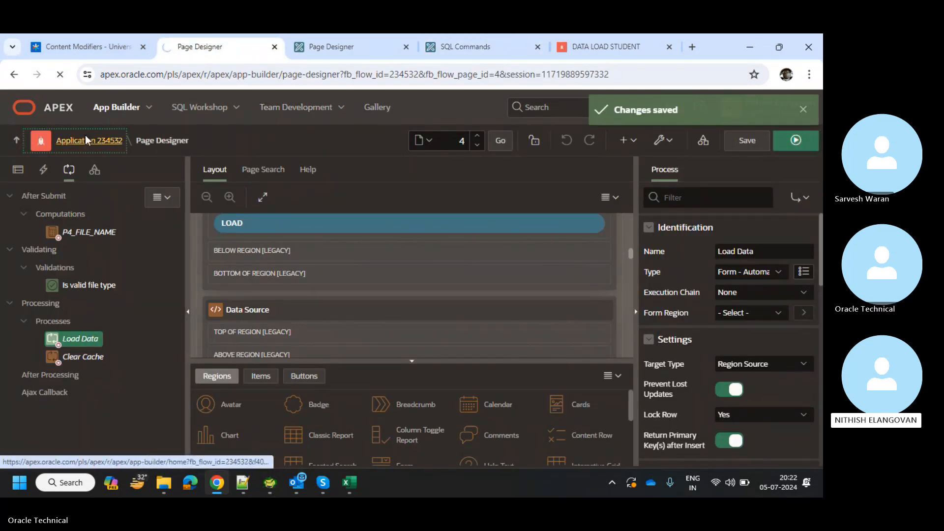
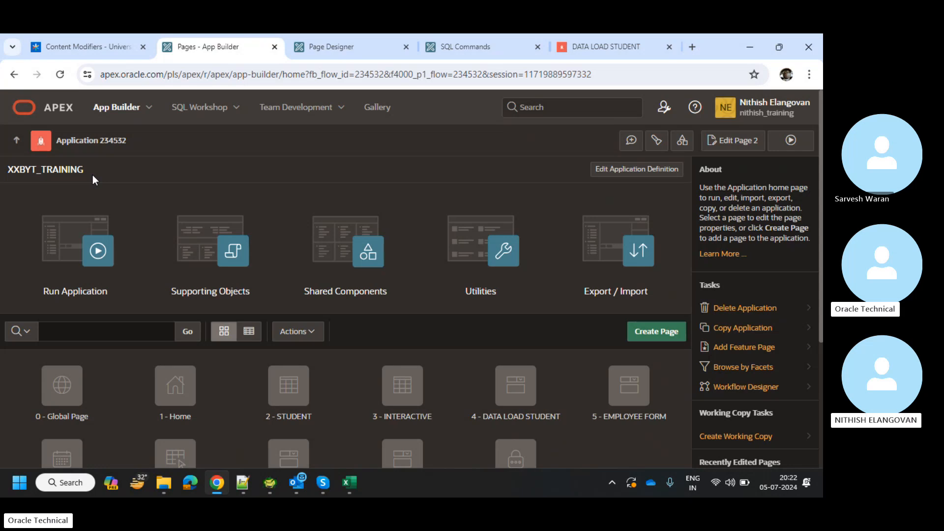
# From application 234532's Shared Components, open Data Load Definitions listing STUDENT and STUDENT DATA LOAD.
pyautogui.click(308, 233)
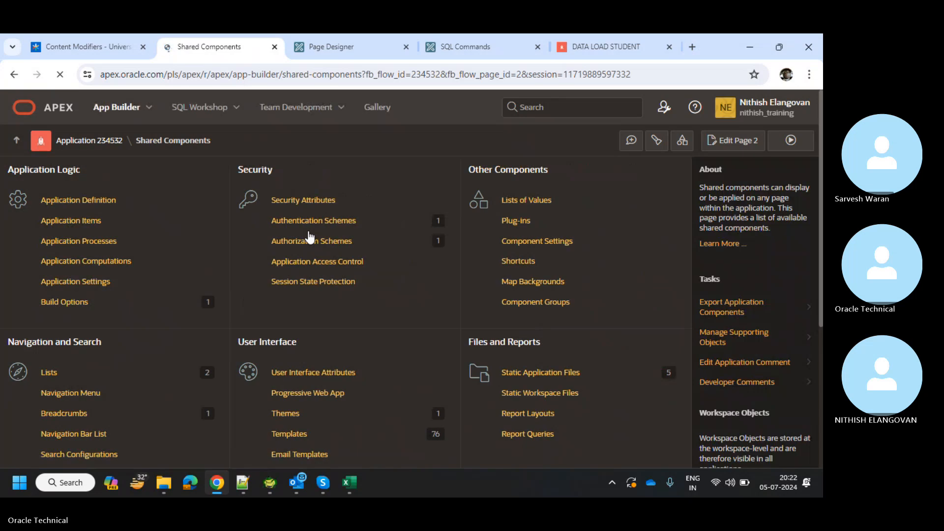
pyautogui.scroll(-1, 30, 462)
pyautogui.scroll(-2, 31, 462)
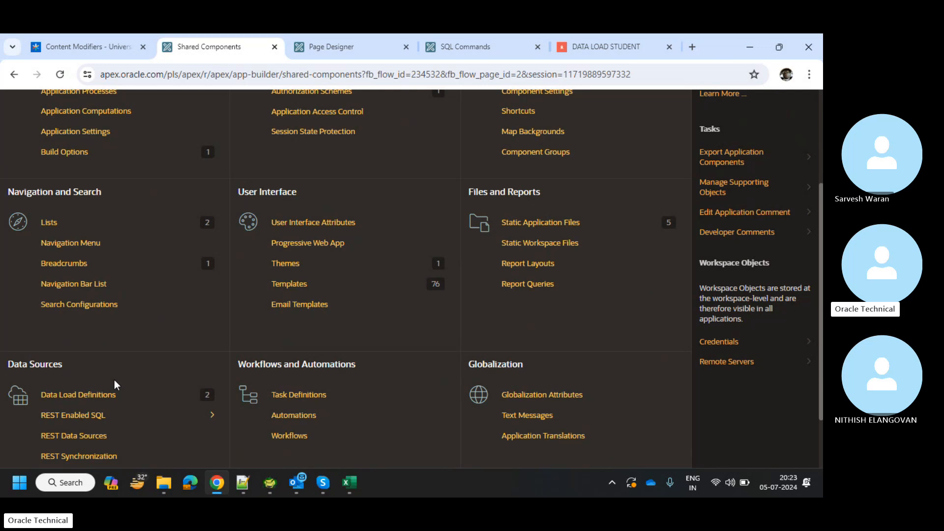
pyautogui.scroll(-2, 114, 380)
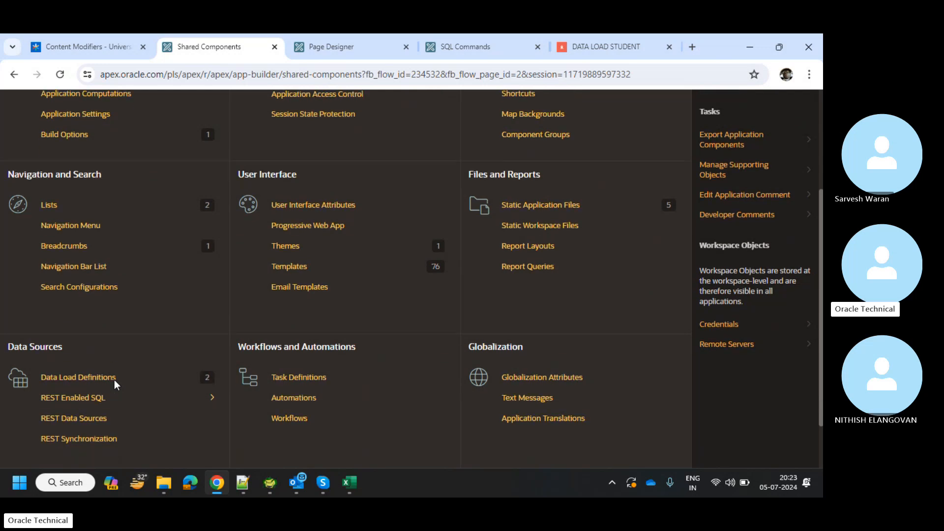
pyautogui.scroll(3, 114, 383)
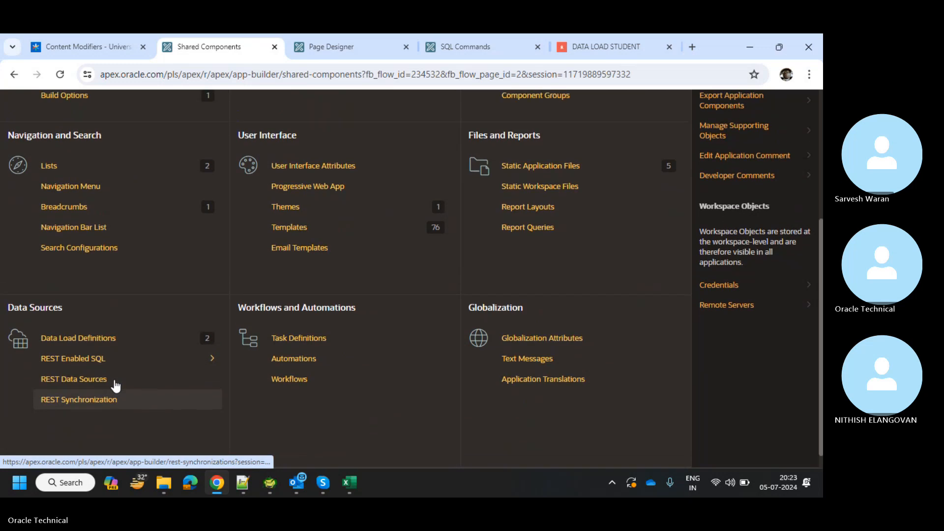
pyautogui.scroll(-3, 114, 384)
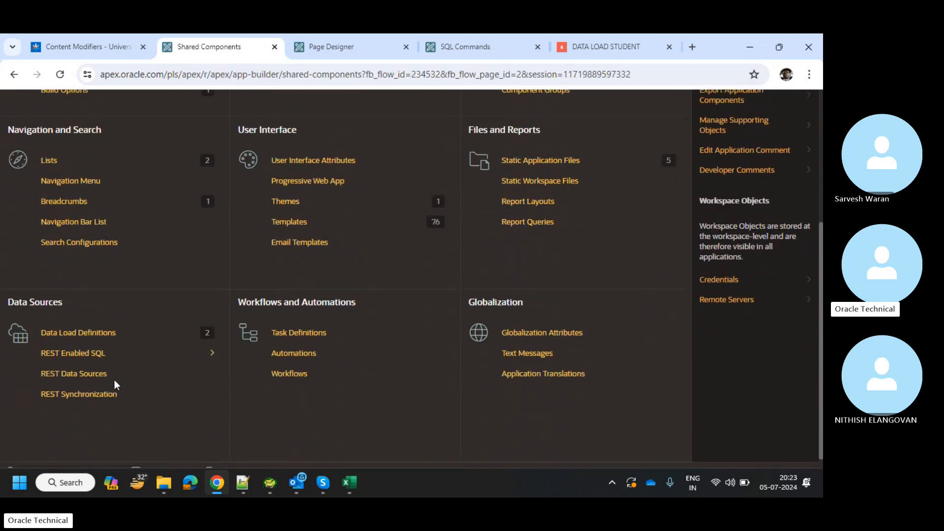
pyautogui.click(113, 332)
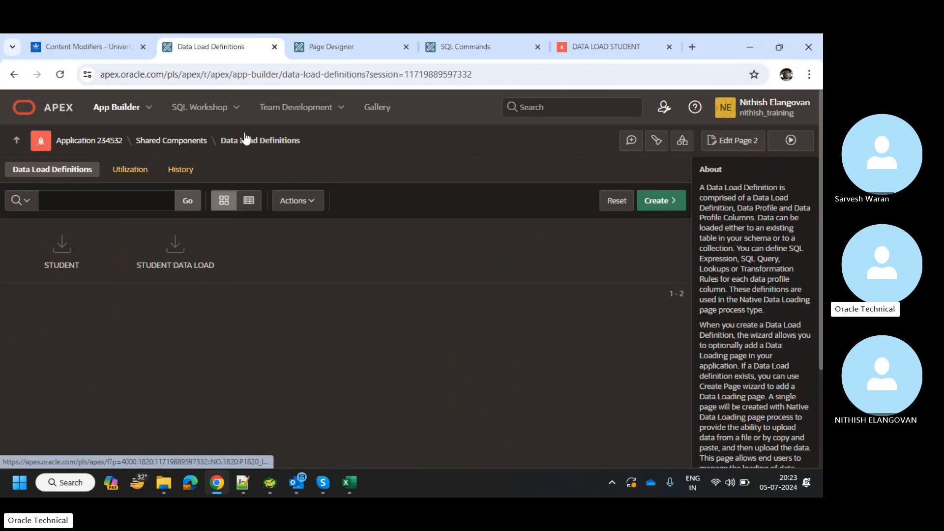
# Close Data Load Definitions and open page 2, Excel Data Upload, of application 170715 in Page Designer.
pyautogui.click(398, 36)
pyautogui.click(271, 48)
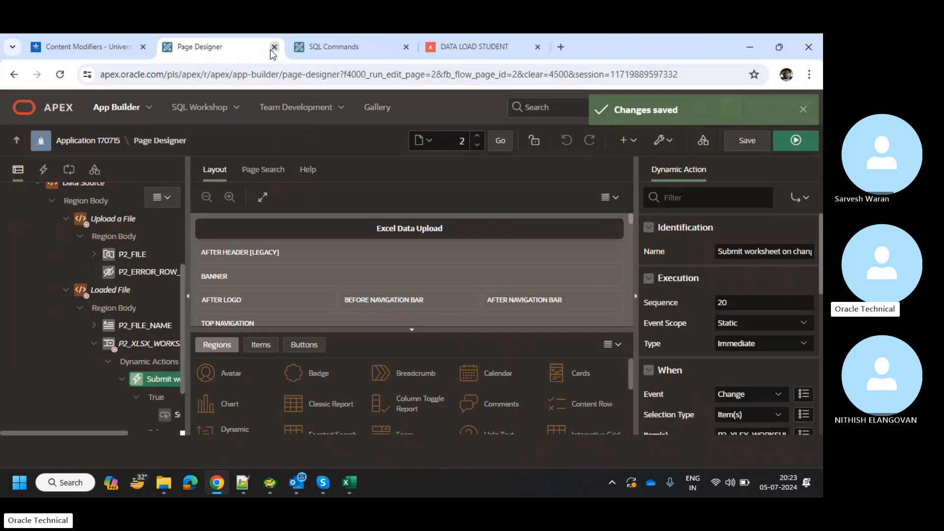
pyautogui.scroll(3, 101, 305)
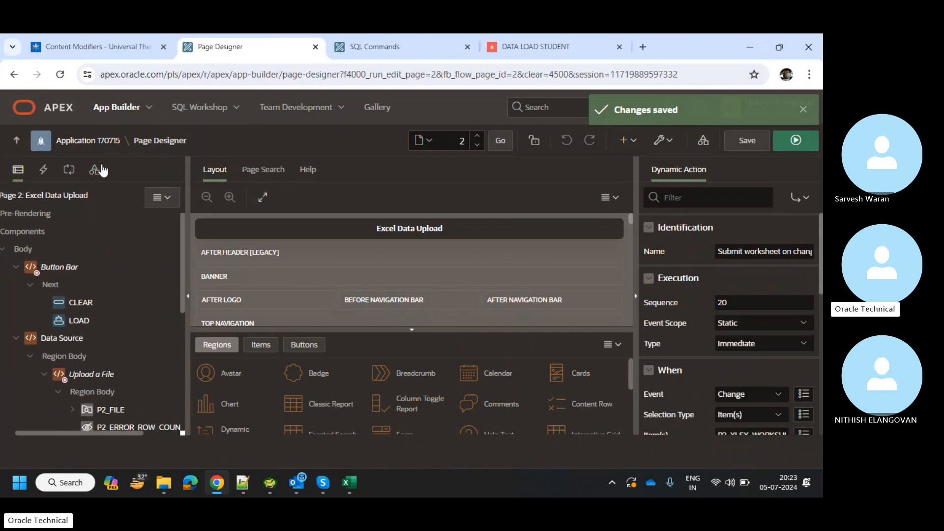
pyautogui.hscroll(-1, 53, 257)
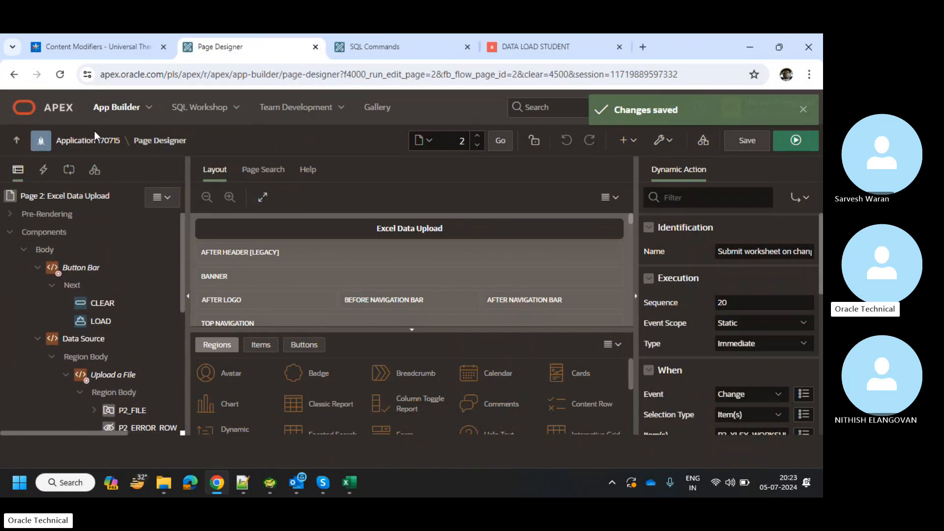
pyautogui.click(95, 140)
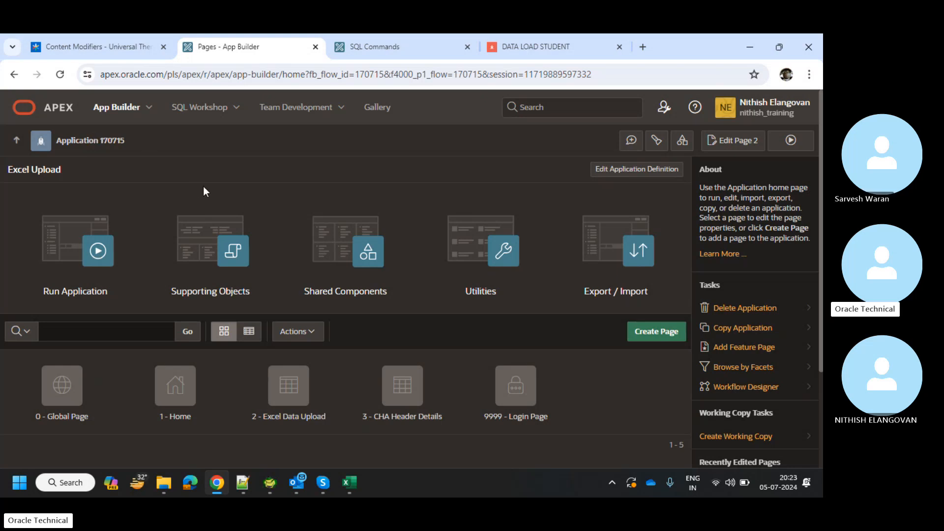
pyautogui.moveTo(202, 187); pyautogui.dragTo(226, 211)
pyautogui.scroll(-1, 373, 333)
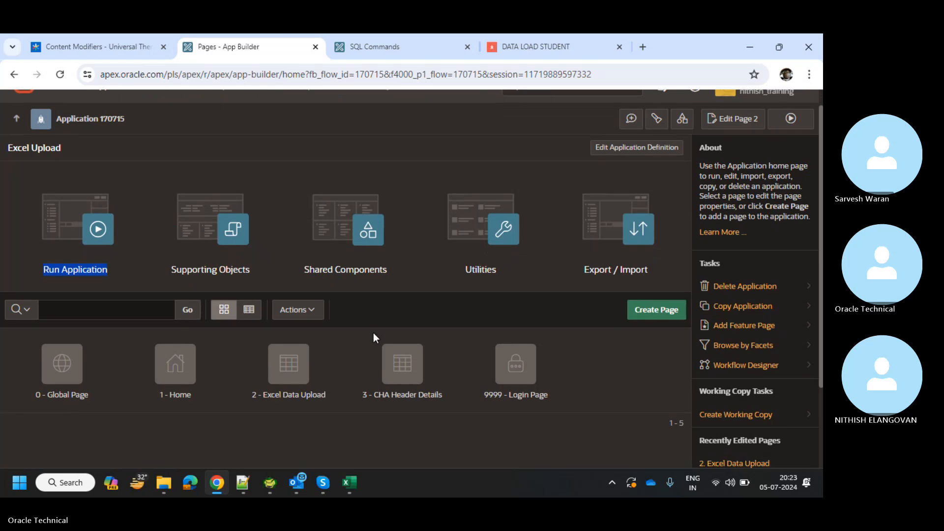
pyautogui.click(261, 388)
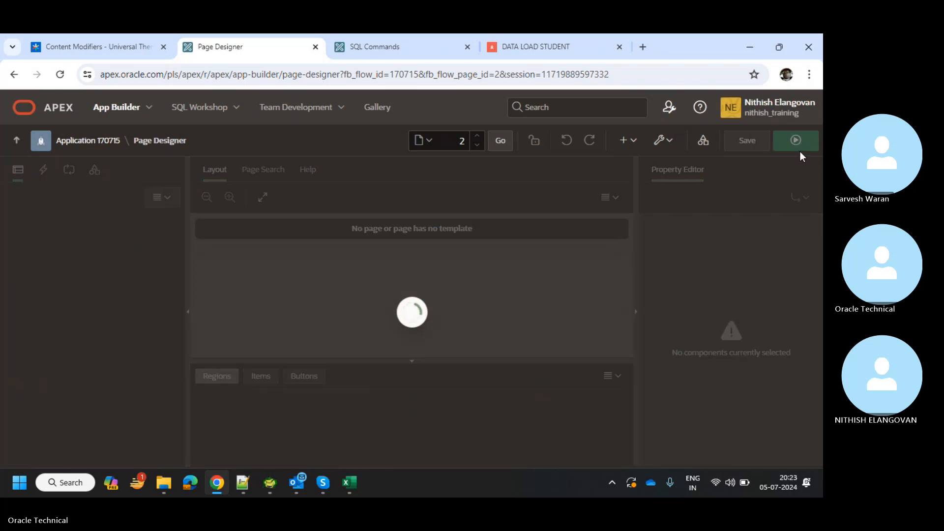
# Run the Excel Data Upload page and snip its empty Drag and Drop file area.
pyautogui.click(799, 147)
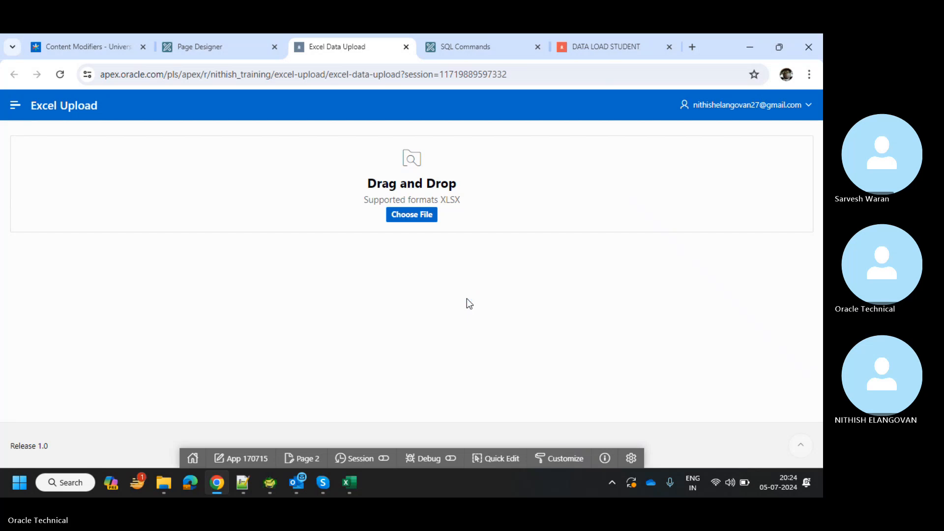
pyautogui.press('super+shift+s')
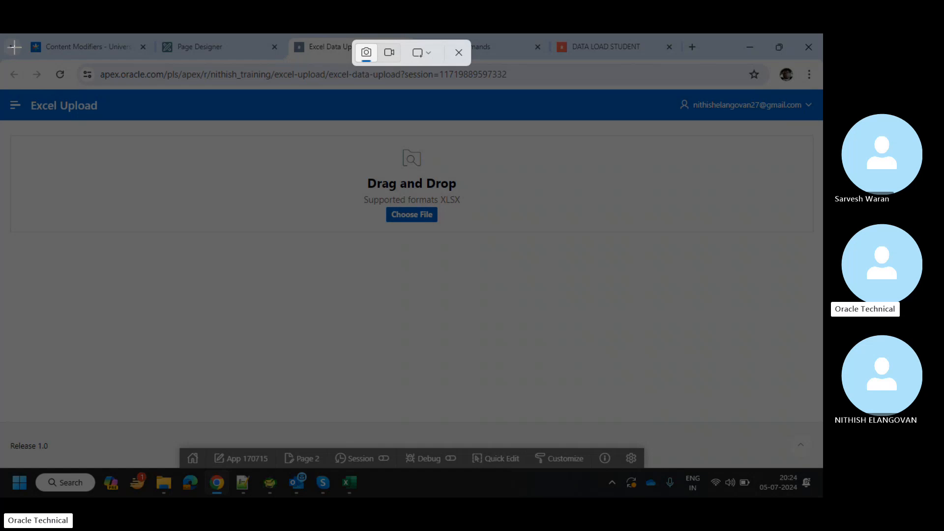
pyautogui.moveTo(2, 35); pyautogui.dragTo(131, 73)
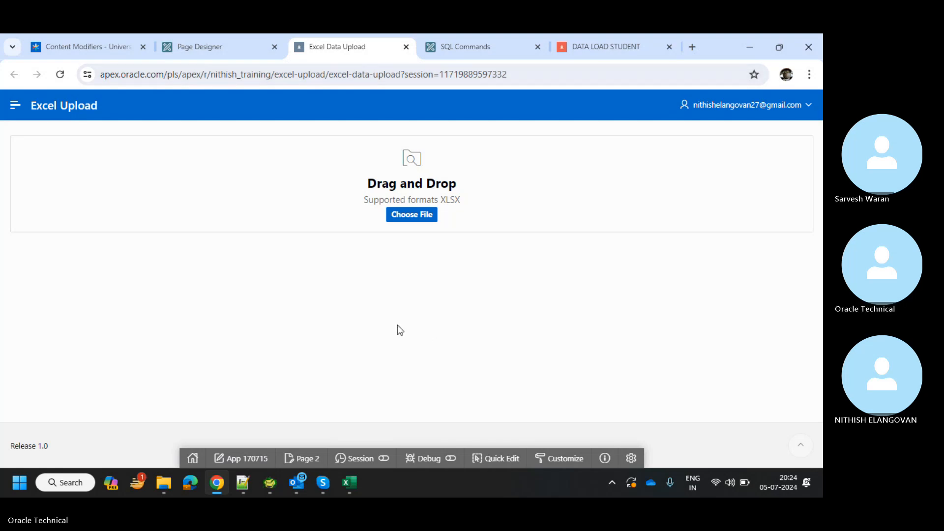
pyautogui.press('super+shift+s')
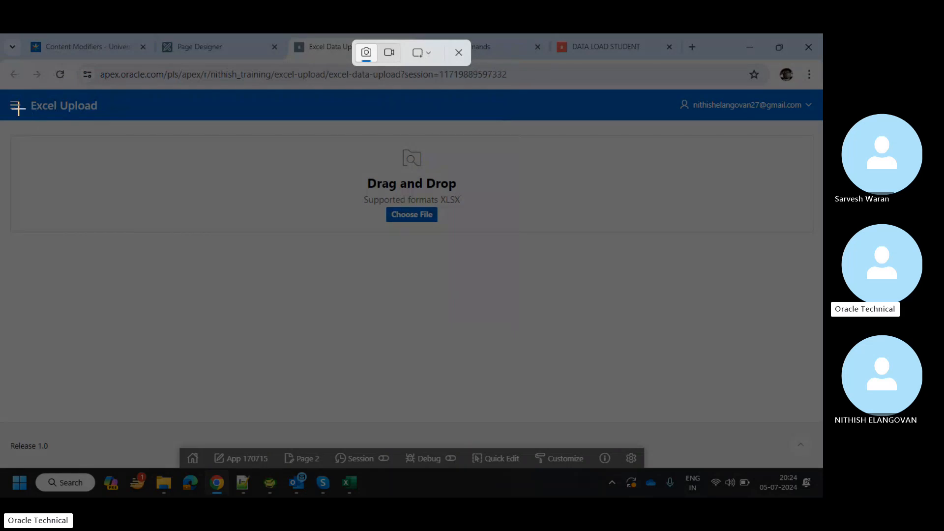
pyautogui.moveTo(4, 97); pyautogui.dragTo(663, 264)
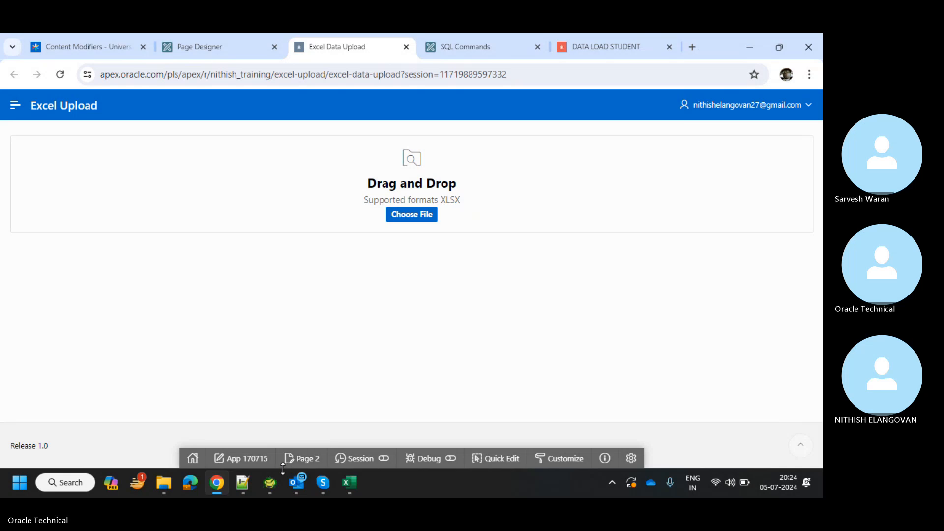
# Launch Microsoft Word from search and create a blank document.
pyautogui.click(81, 489)
pyautogui.write('word')
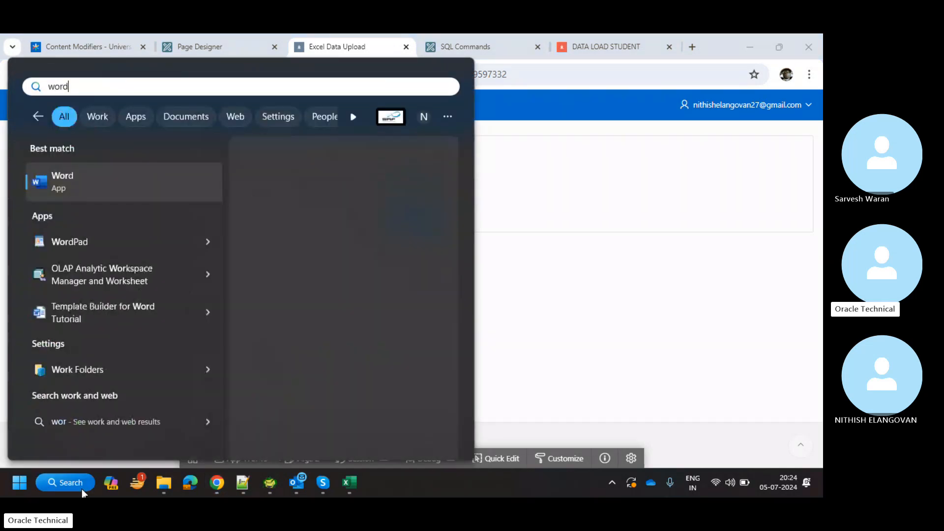
pyautogui.press('Return')
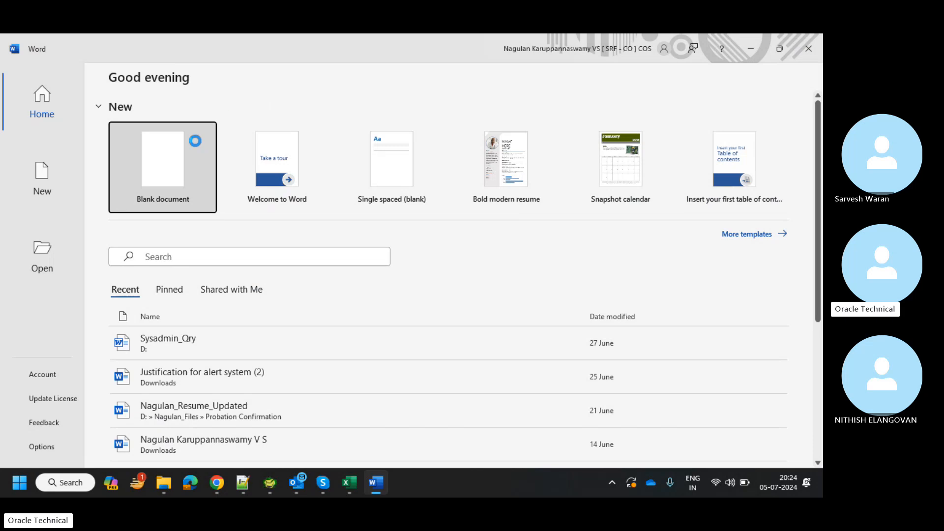
pyautogui.click(193, 142)
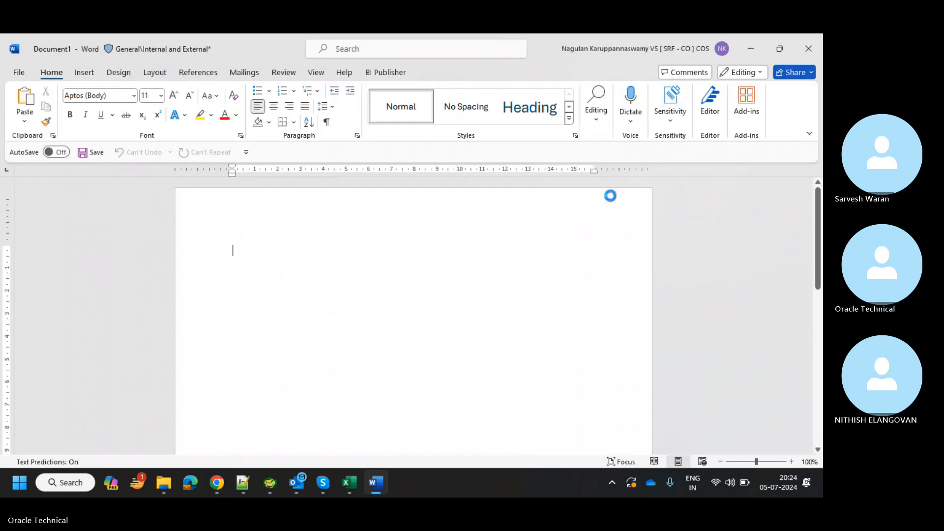
# Open the upload page's file picker and paste the upload-area screenshot into Document1.
pyautogui.hotkey('alt', 'Tab')
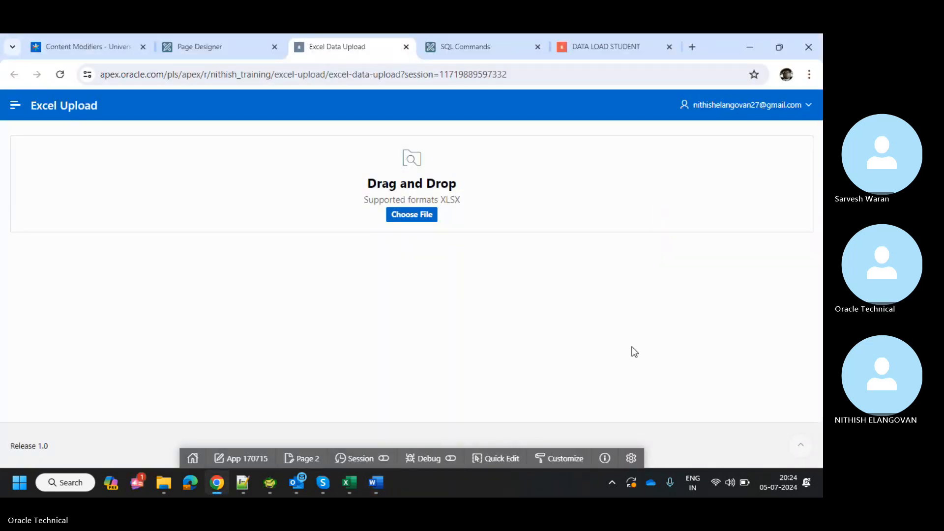
pyautogui.click(418, 216)
pyautogui.hotkey('alt', 'Tab')
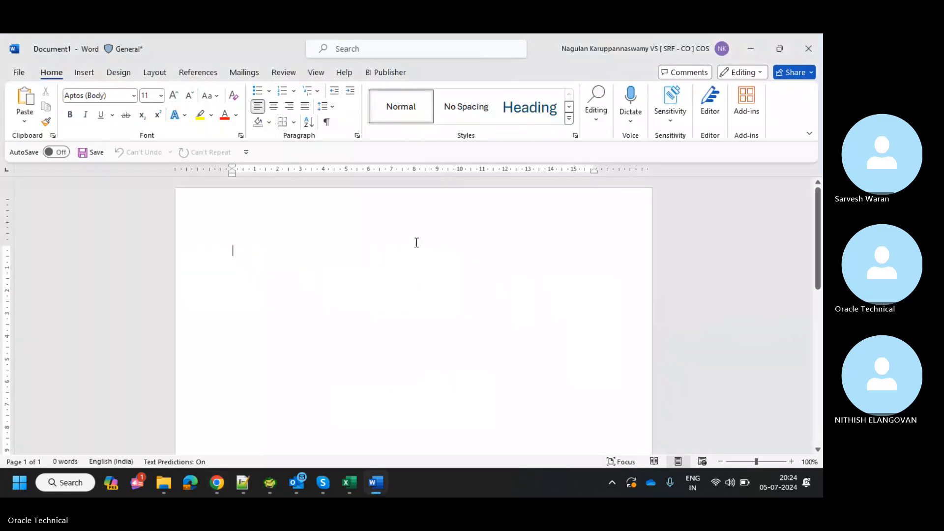
pyautogui.hotkey('ctrl', 'v')
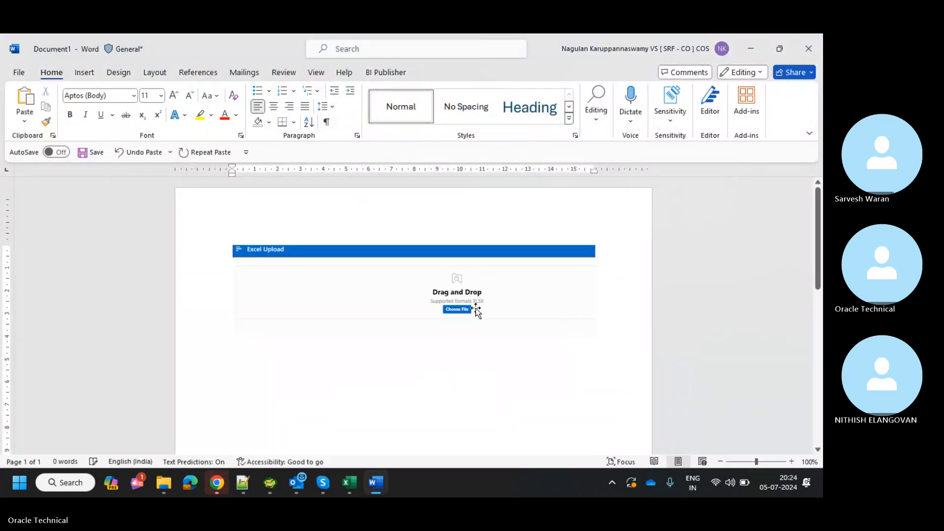
pyautogui.hotkey('alt', 'Tab')
pyautogui.hotkey('alt', 'Tab')
pyautogui.hotkey('alt', 'Tab')
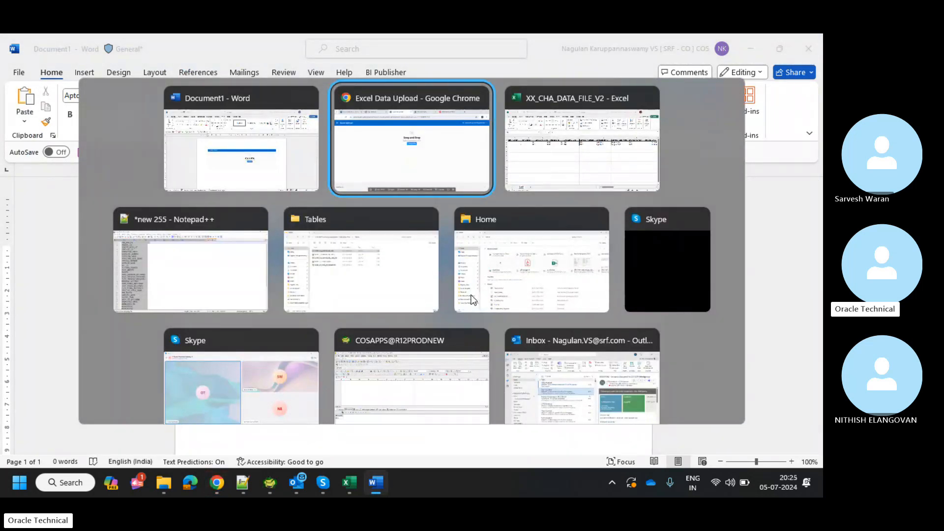
# Upload XX_CHA_DATA_FILE_V2.xlsx and snip its two-row preview.
pyautogui.hotkey('alt', 'Tab')
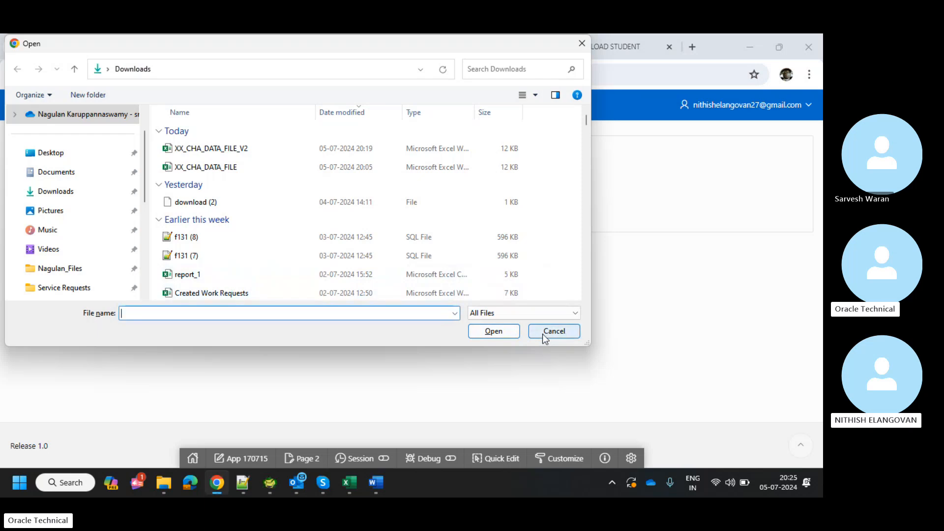
pyautogui.doubleClick(415, 155)
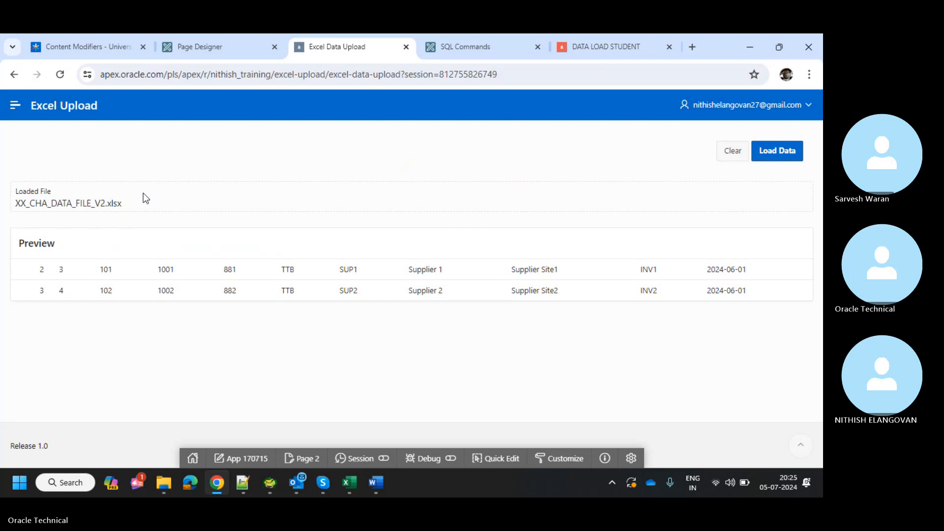
pyautogui.press('super+shift+s')
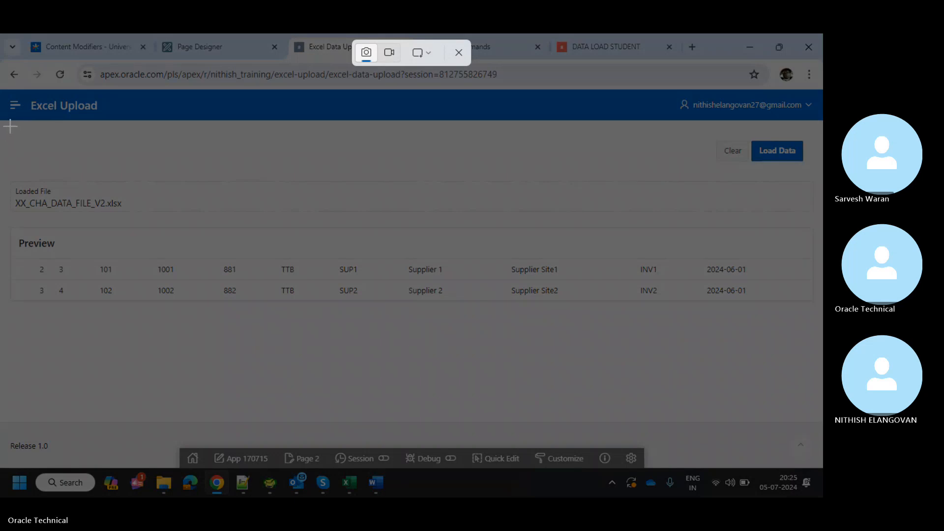
pyautogui.moveTo(6, 124); pyautogui.dragTo(803, 337)
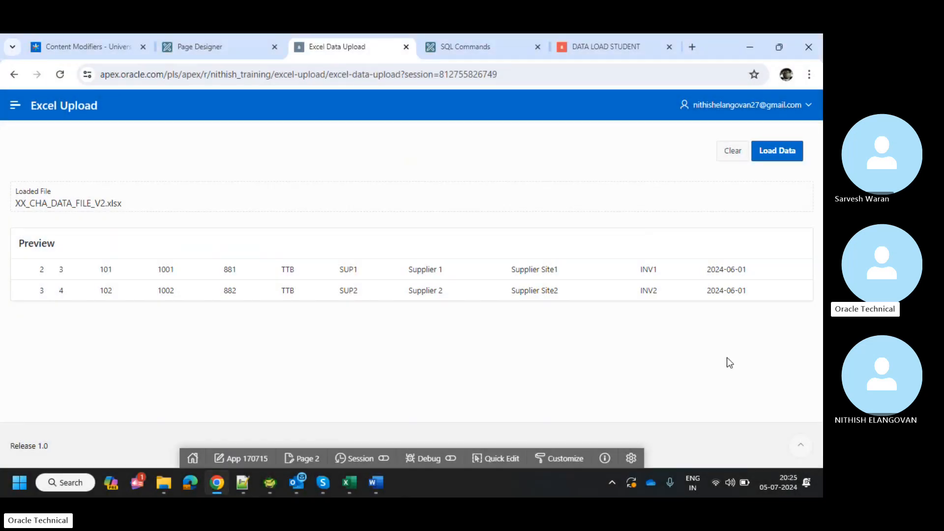
# Paste the preview screenshot into Document1 below the first image.
pyautogui.hotkey('alt', 'Tab')
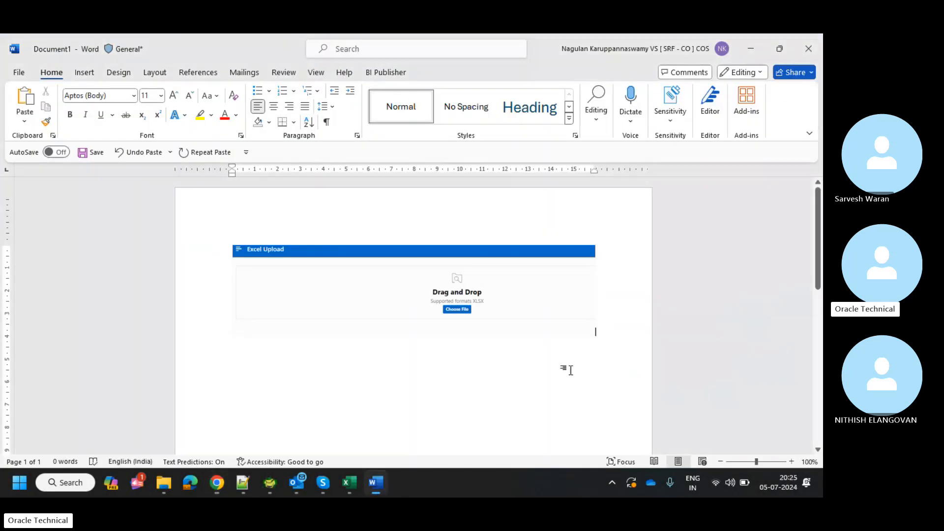
pyautogui.click(363, 384)
pyautogui.hotkey('ctrl', 'v')
pyautogui.scroll(-1, 466, 366)
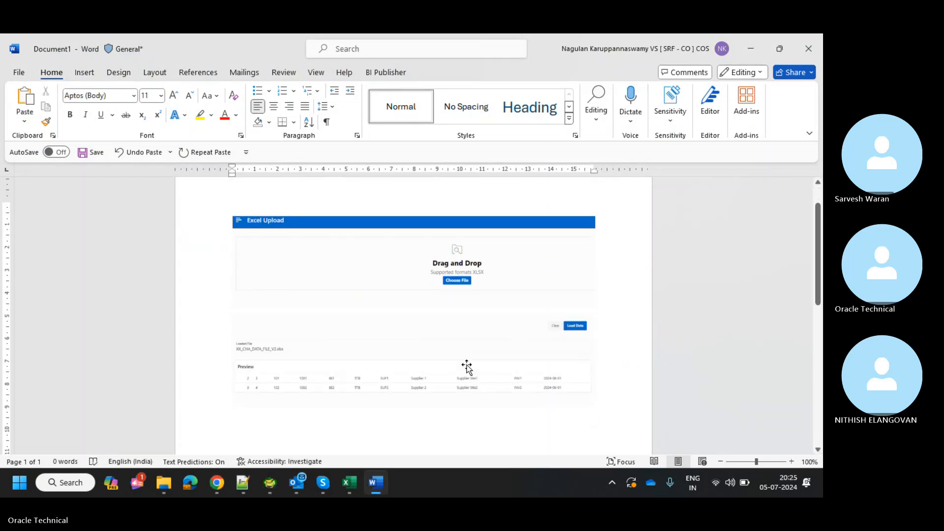
pyautogui.hotkey('alt', 'Tab')
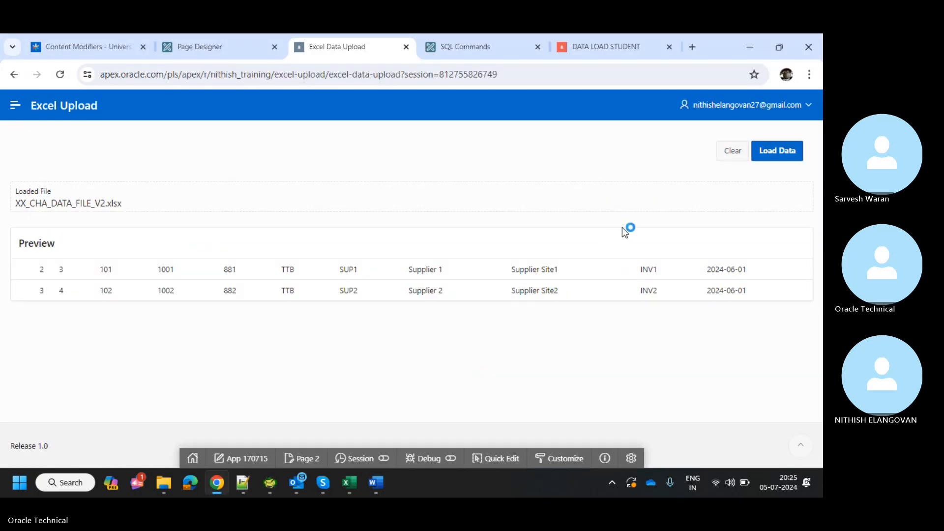
# Load the two previewed rows and snip the CHA Header Details grid showing 8 records.
pyautogui.click(773, 153)
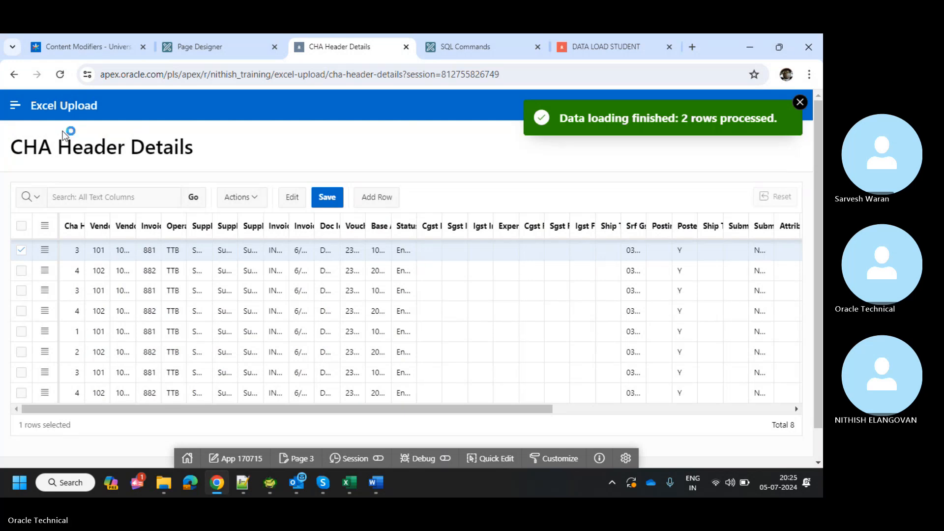
pyautogui.press('super+shift+s')
pyautogui.moveTo(13, 96); pyautogui.dragTo(811, 489)
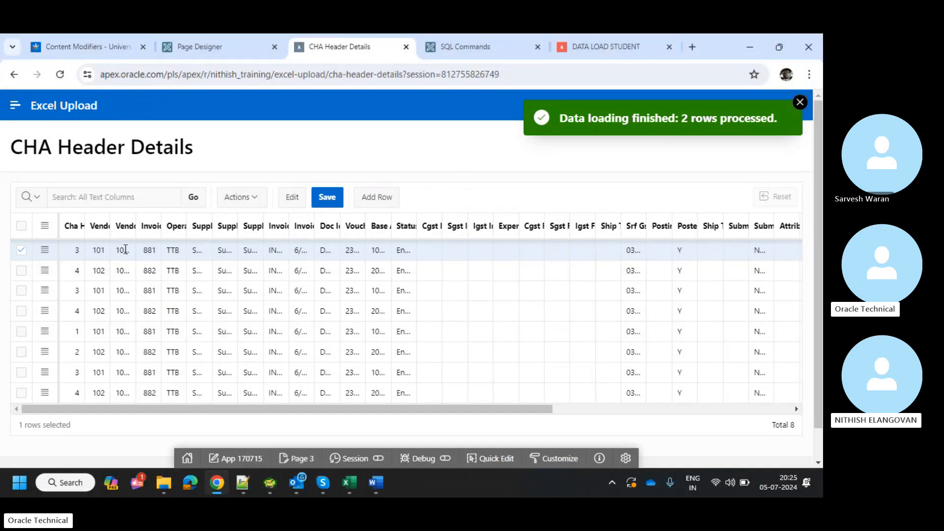
pyautogui.hscroll(5, 419, 289)
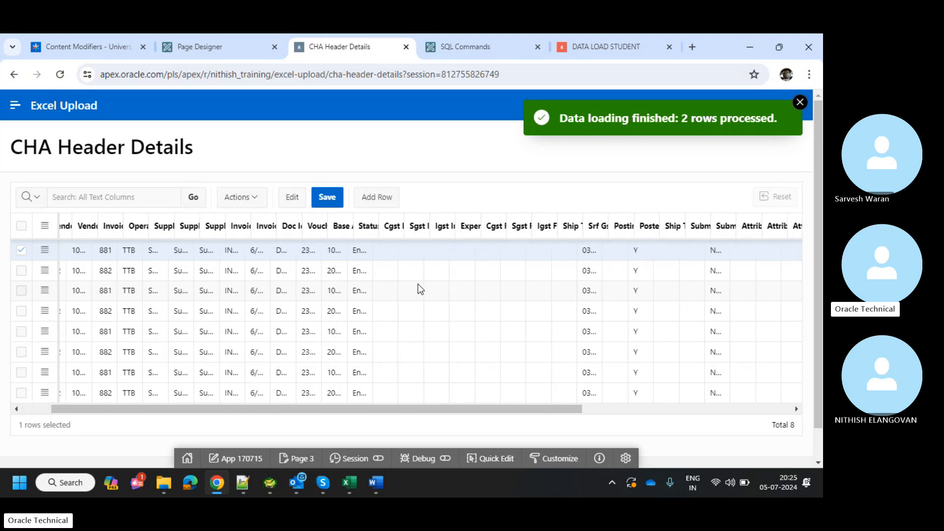
pyautogui.hscroll(2, 420, 289)
pyautogui.hscroll(-7, 421, 289)
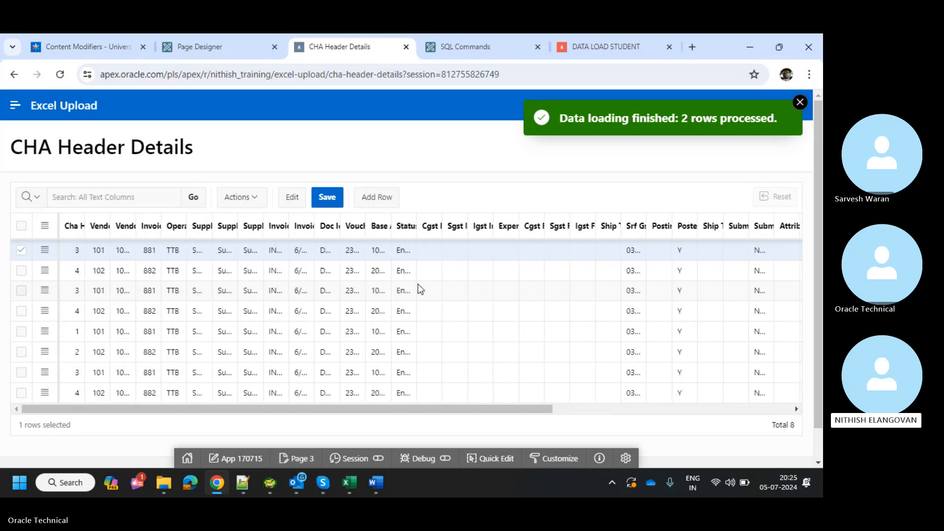
# Paste the '2 rows processed' grid screenshot into Document1 and scroll to review both images.
pyautogui.hotkey('alt', 'Tab')
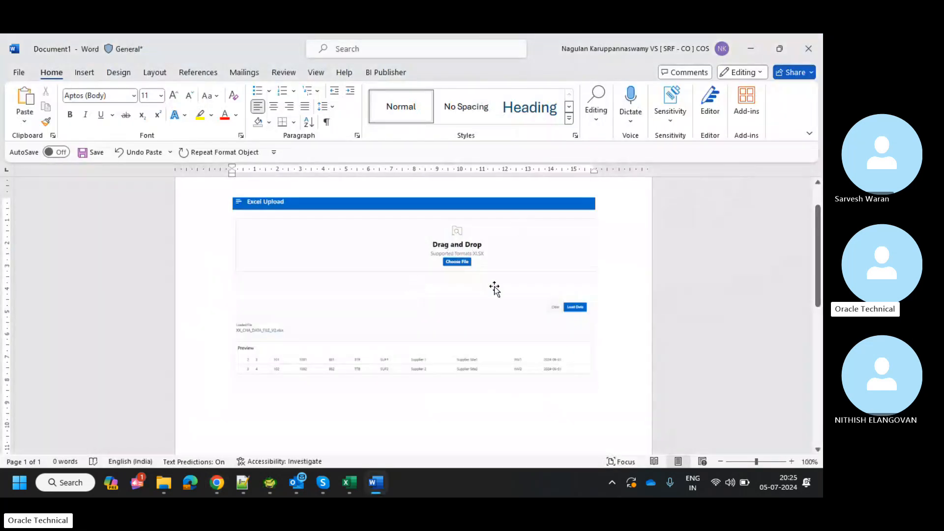
pyautogui.hotkey('ctrl', 'v')
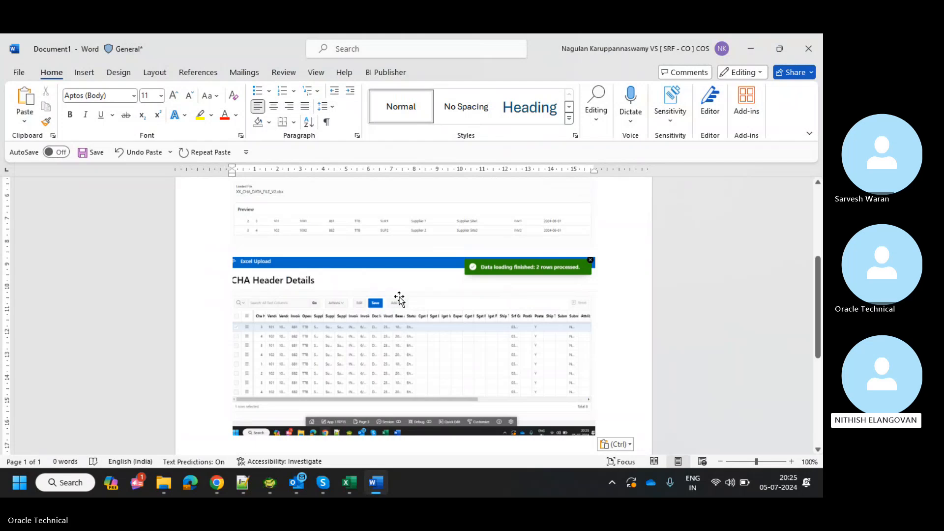
pyautogui.scroll(-1, 582, 263)
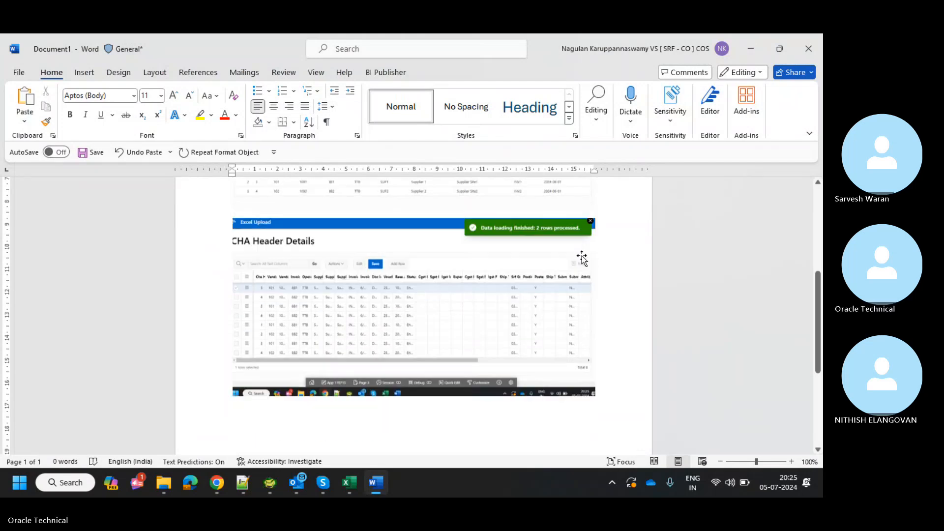
pyautogui.scroll(5, 581, 258)
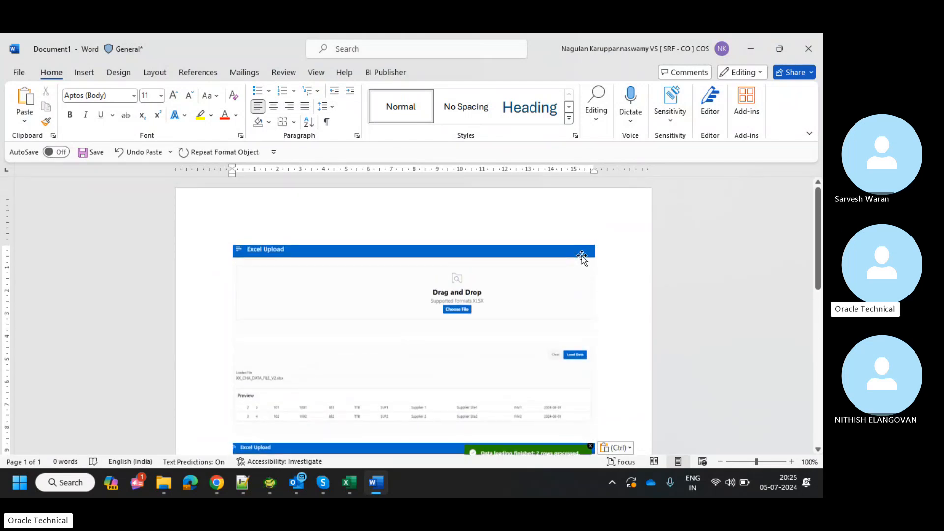
pyautogui.scroll(-1, 582, 256)
pyautogui.scroll(-1, 569, 361)
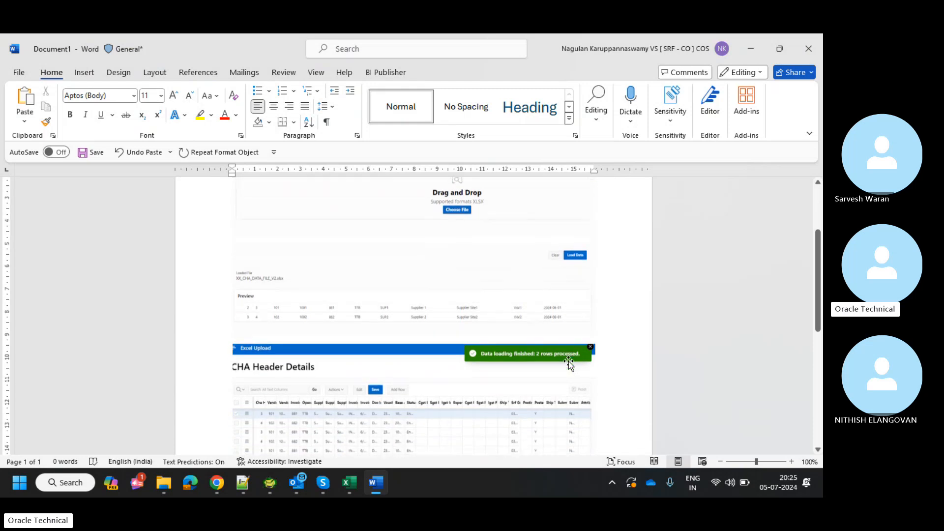
pyautogui.scroll(-3, 568, 361)
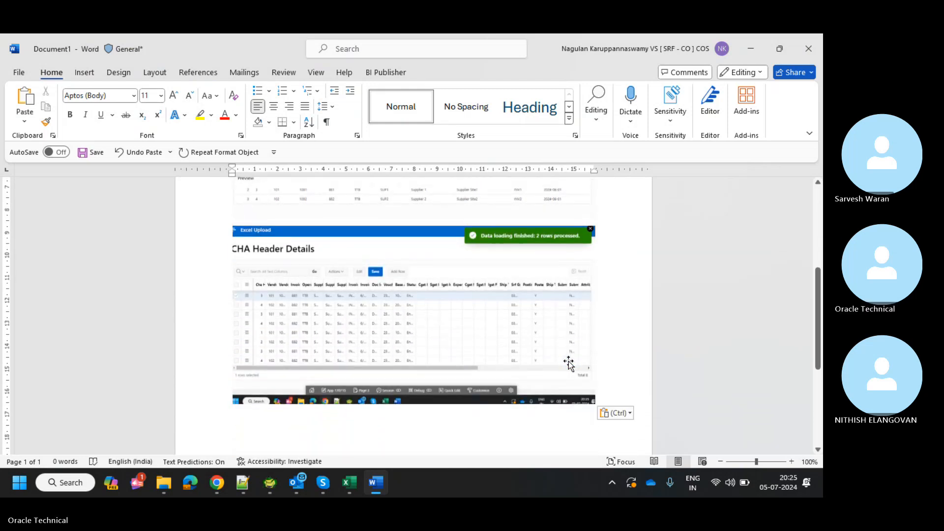
pyautogui.scroll(2, 568, 363)
pyautogui.scroll(-2, 568, 364)
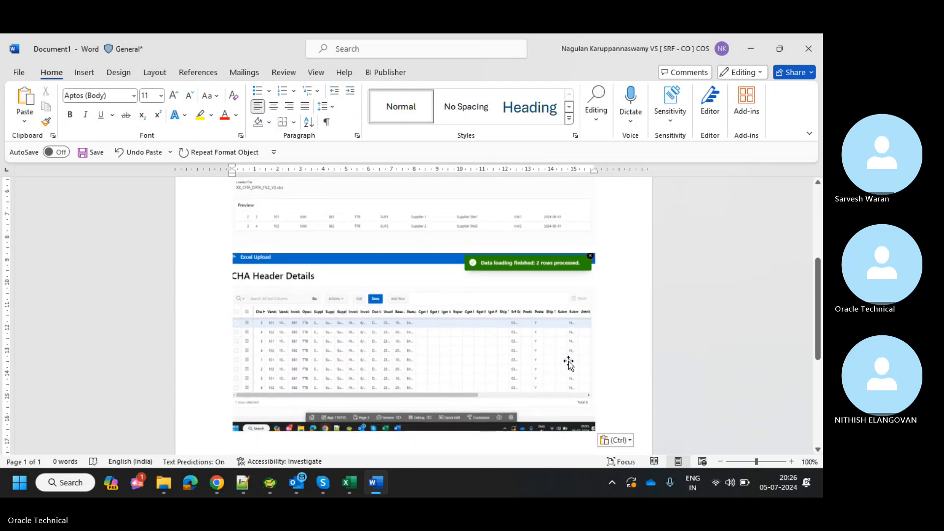
pyautogui.scroll(5, 569, 364)
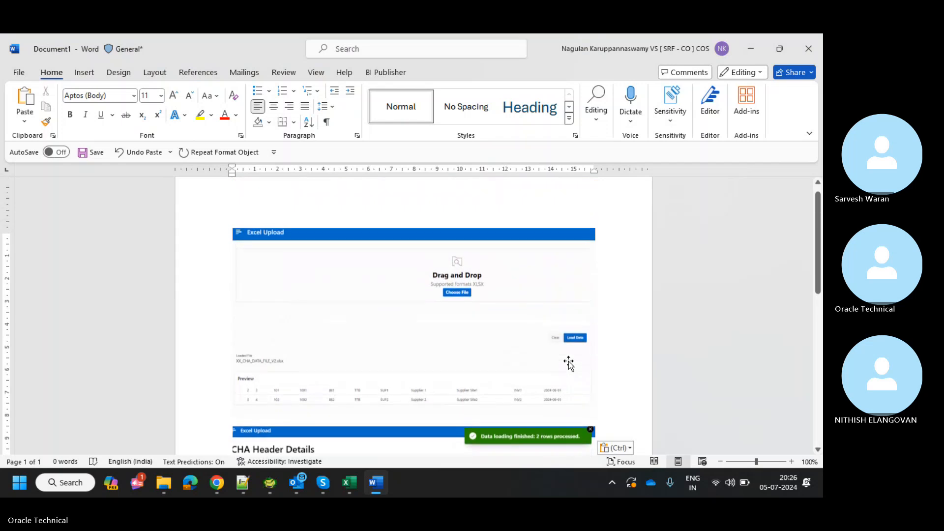
# Glance at the Skype call window, then return to the CHA Header Details page.
pyautogui.hotkey('alt', 'Tab')
pyautogui.hotkey('alt', 'Tab')
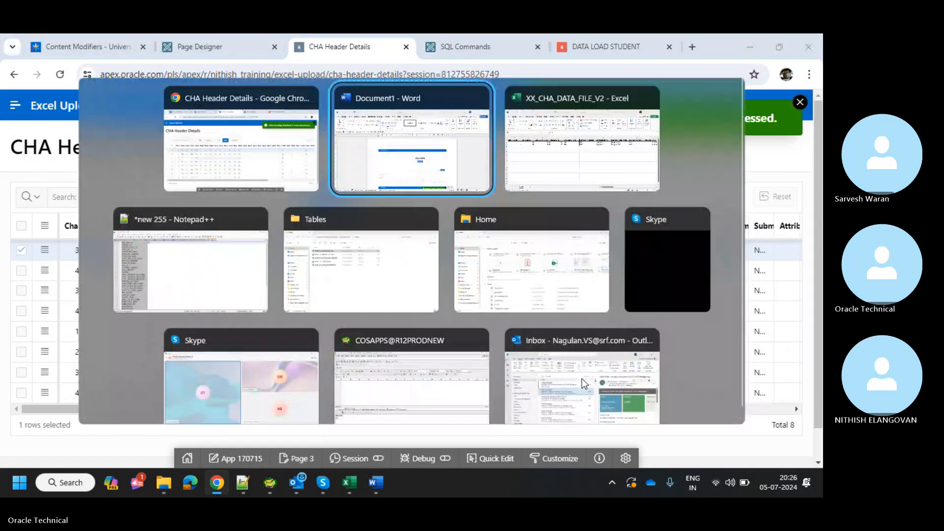
pyautogui.hotkey('alt', 'Tab')
pyautogui.hotkey('alt', 'Tab')
pyautogui.hotkey('alt', 'Tab')
pyautogui.hotkey('alt', 'Tab')
pyautogui.hotkey('alt', 'Tab')
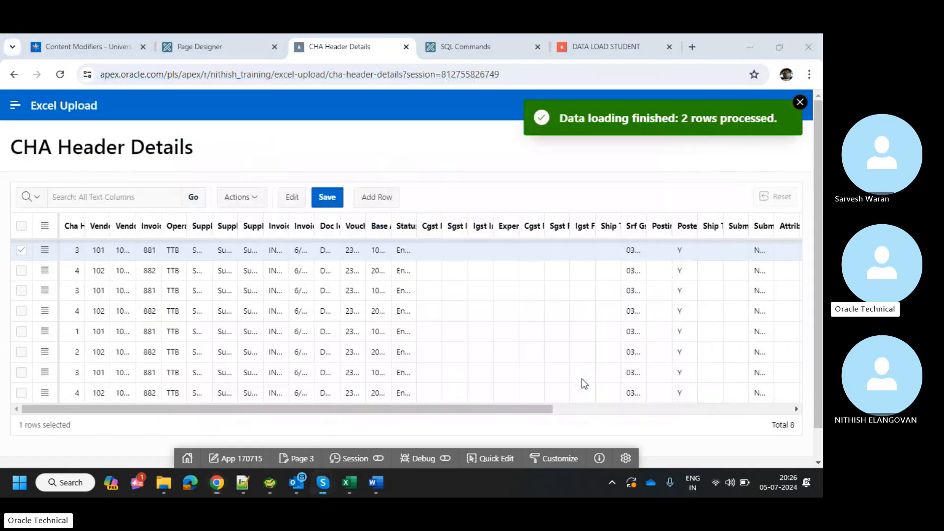
pyautogui.moveTo(323, 482)
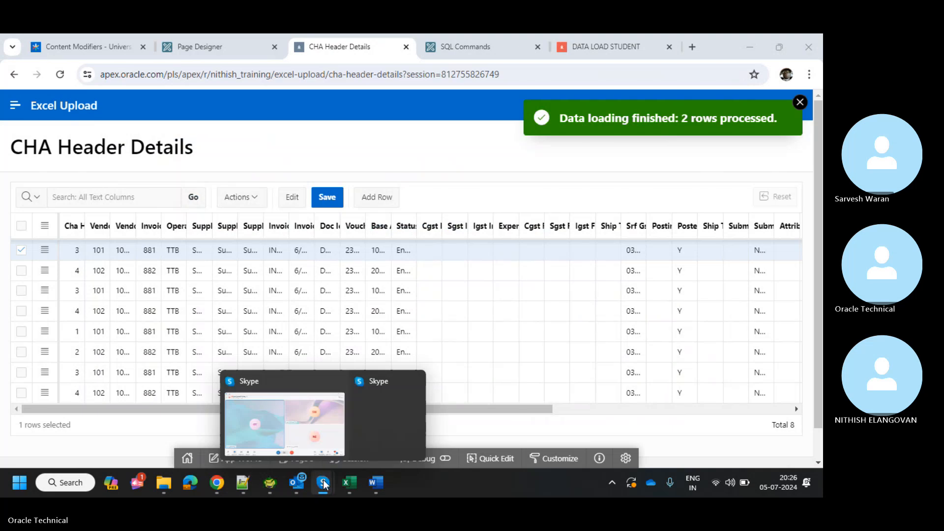
pyautogui.click(320, 422)
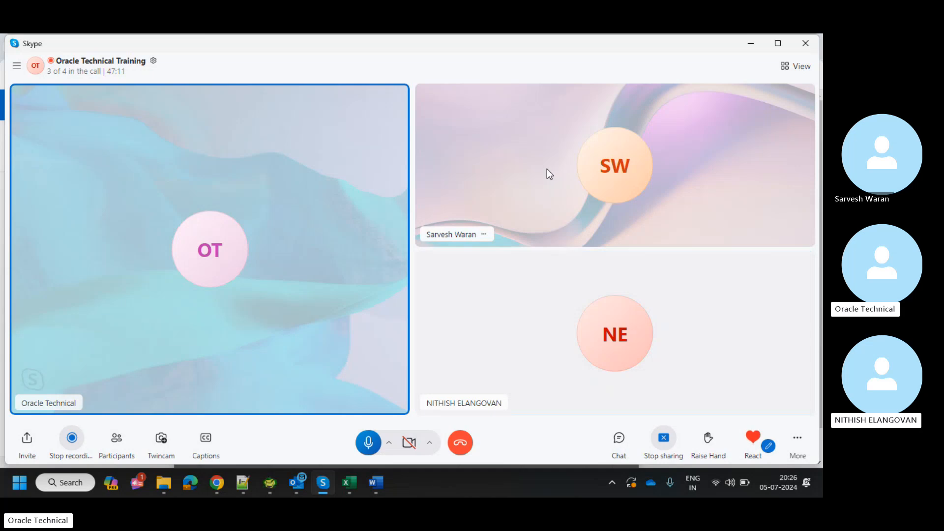
pyautogui.hotkey('alt', 'Tab')
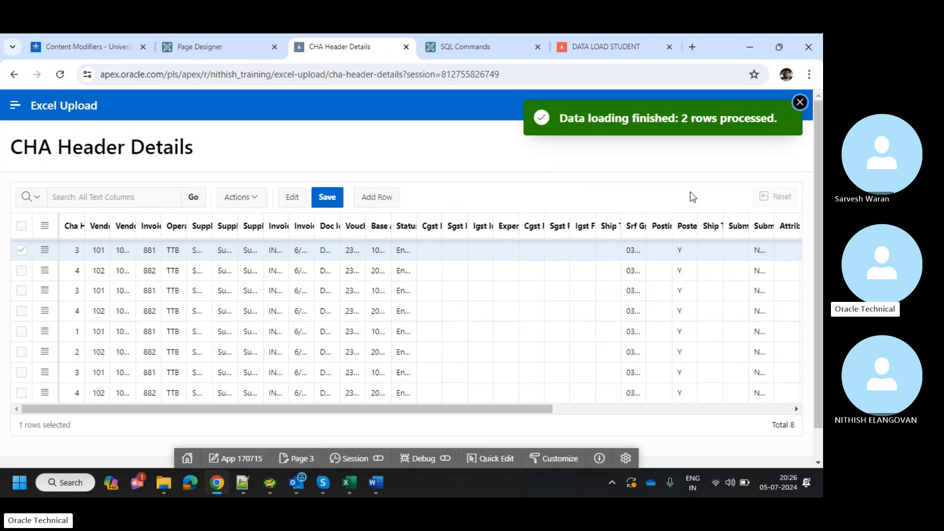
# Dismiss the data loading finished message and scroll across the CHA Header Details grid.
pyautogui.click(799, 102)
pyautogui.hotkey('alt', 'Tab')
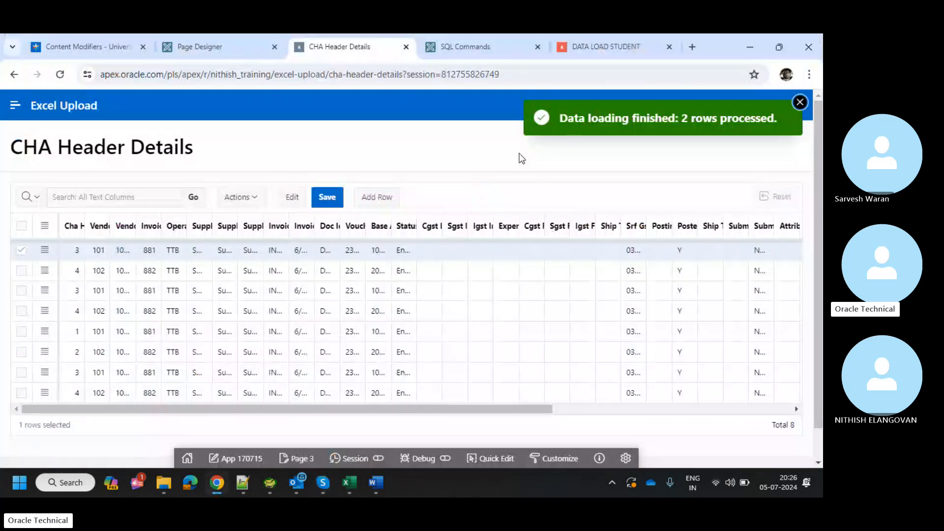
pyautogui.click(800, 103)
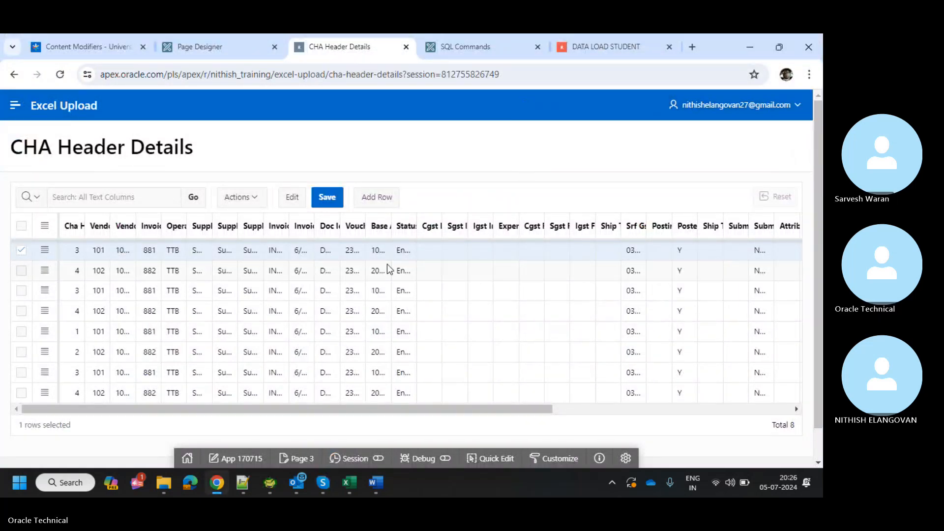
pyautogui.hscroll(5, 387, 265)
pyautogui.hscroll(7, 388, 266)
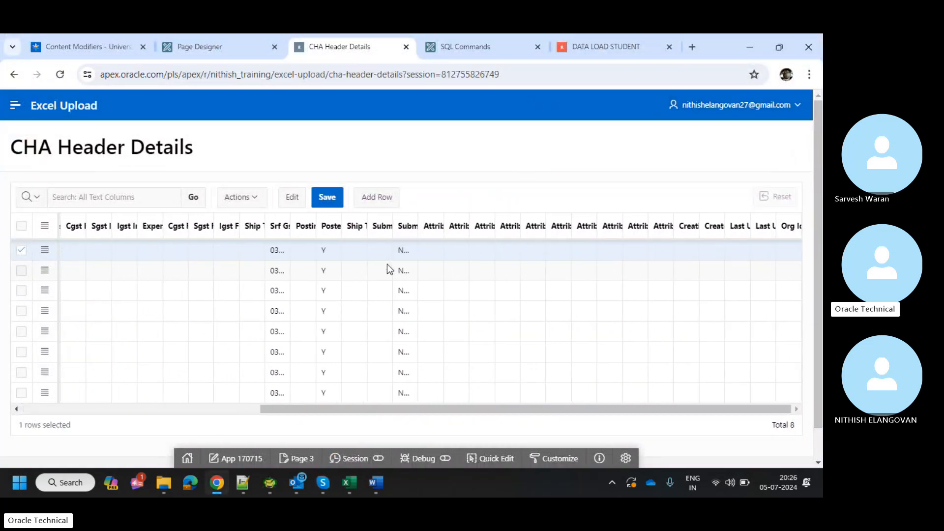
pyautogui.hscroll(-8, 388, 265)
pyautogui.hscroll(-4, 387, 265)
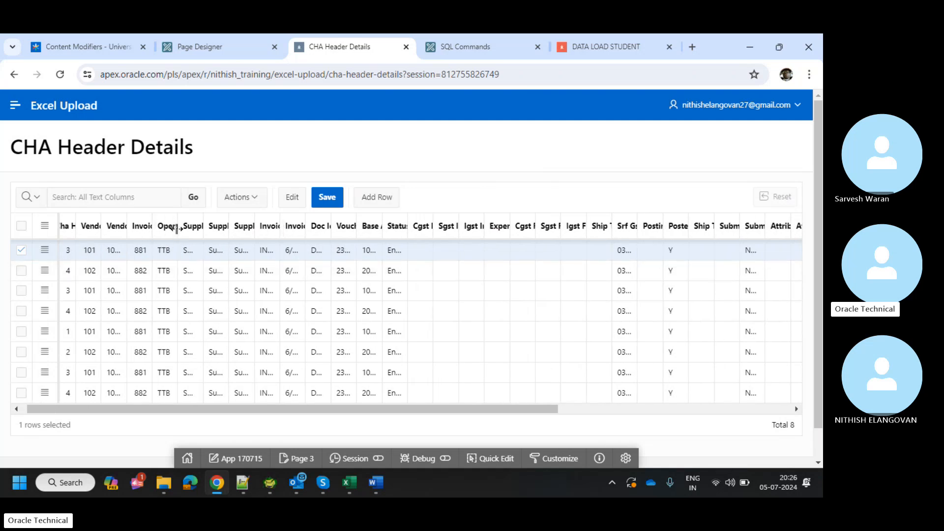
# Widen the Supplier Number, Operating Unit, Vendor Site Id and Vendor Id columns.
pyautogui.moveTo(227, 230); pyautogui.dragTo(254, 227)
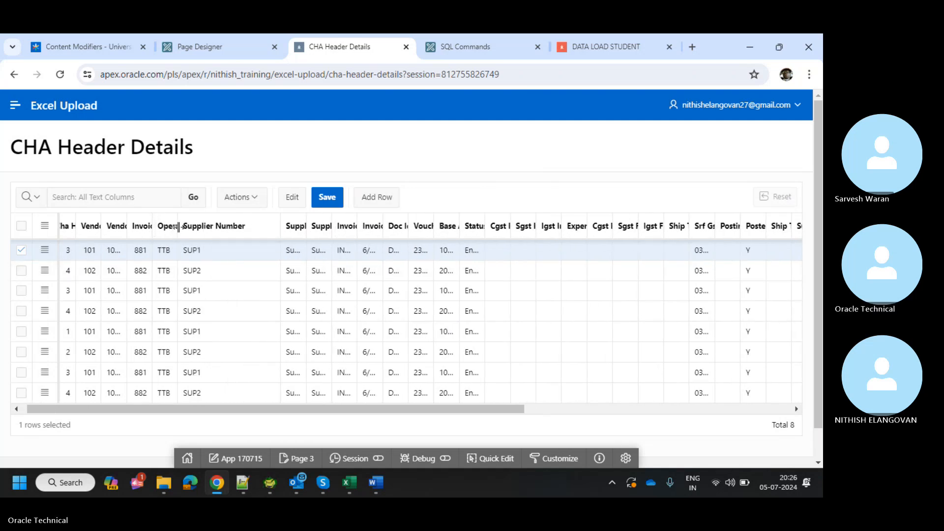
pyautogui.moveTo(179, 227); pyautogui.dragTo(244, 225)
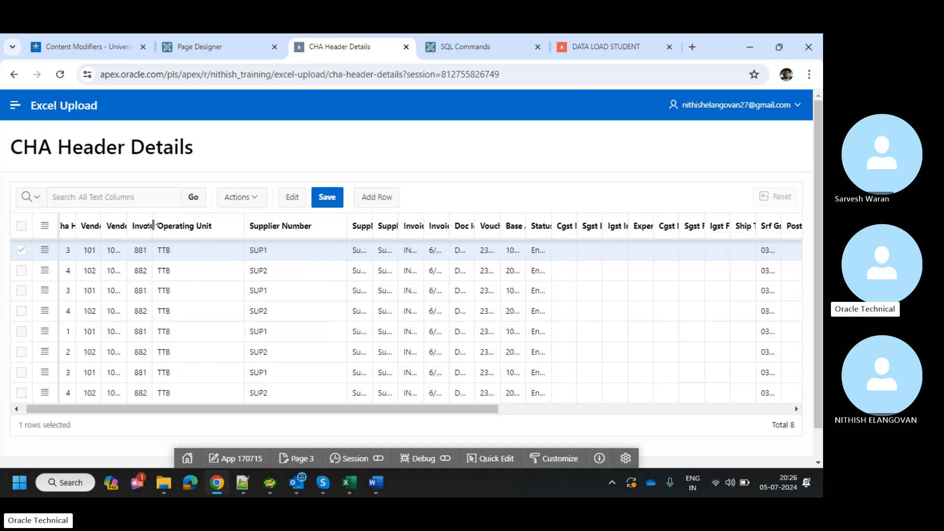
pyautogui.moveTo(153, 225); pyautogui.dragTo(195, 224)
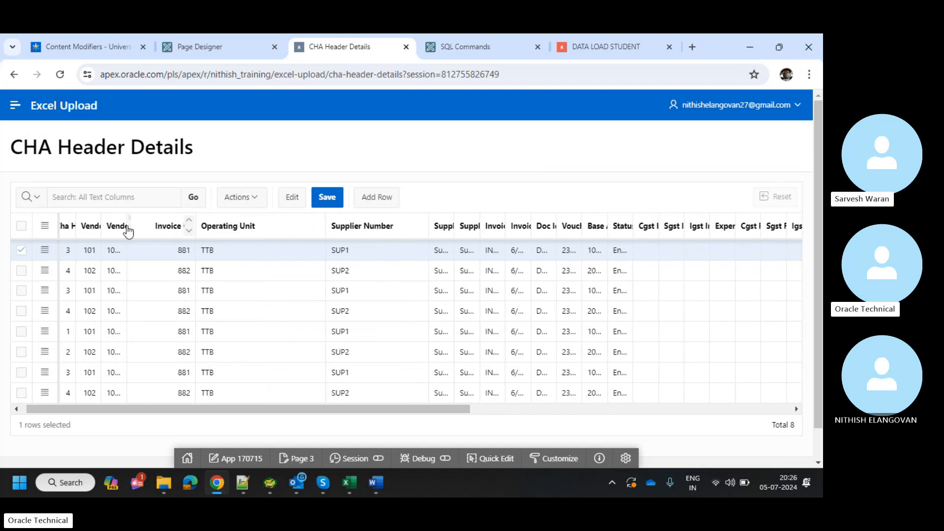
pyautogui.moveTo(126, 221); pyautogui.dragTo(175, 218)
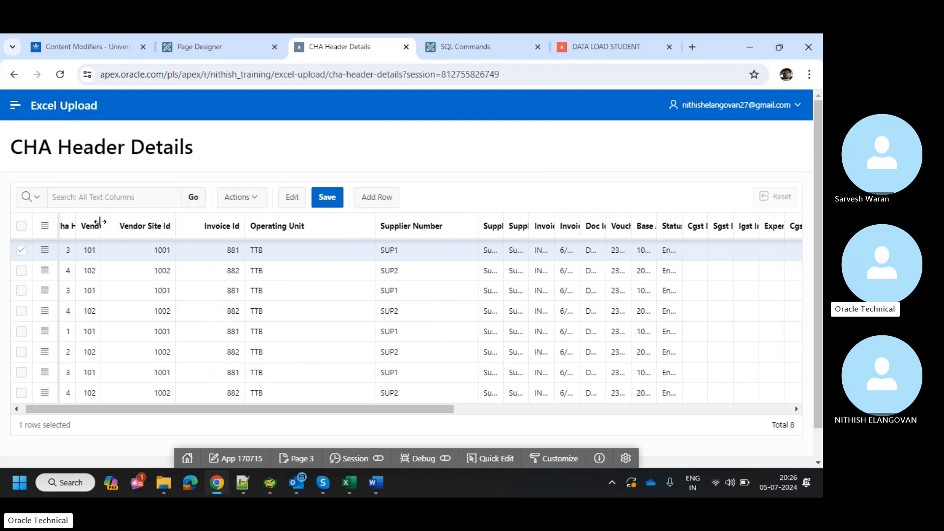
pyautogui.moveTo(100, 222); pyautogui.dragTo(174, 224)
# Scroll the grid and select a first-row cell to review the 8 loaded records.
pyautogui.hscroll(11, 293, 245)
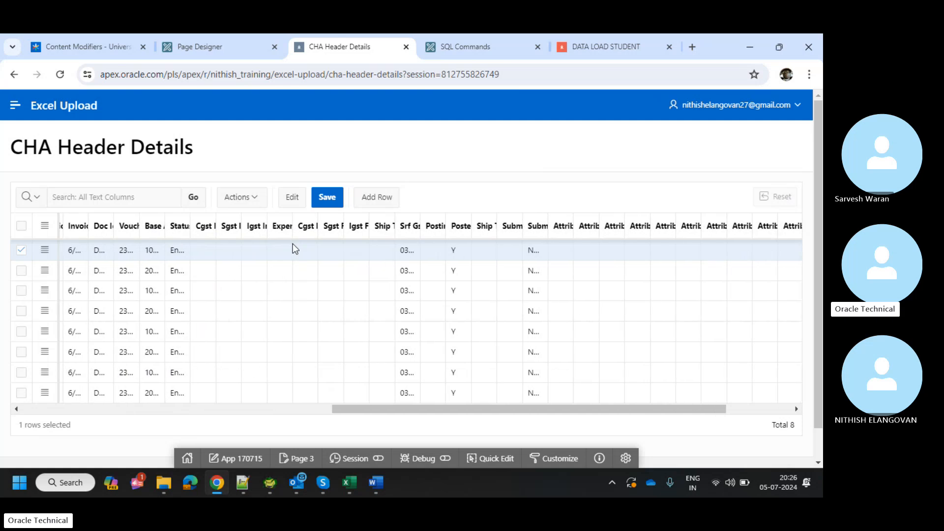
pyautogui.hscroll(3, 293, 245)
pyautogui.rightClick(294, 245)
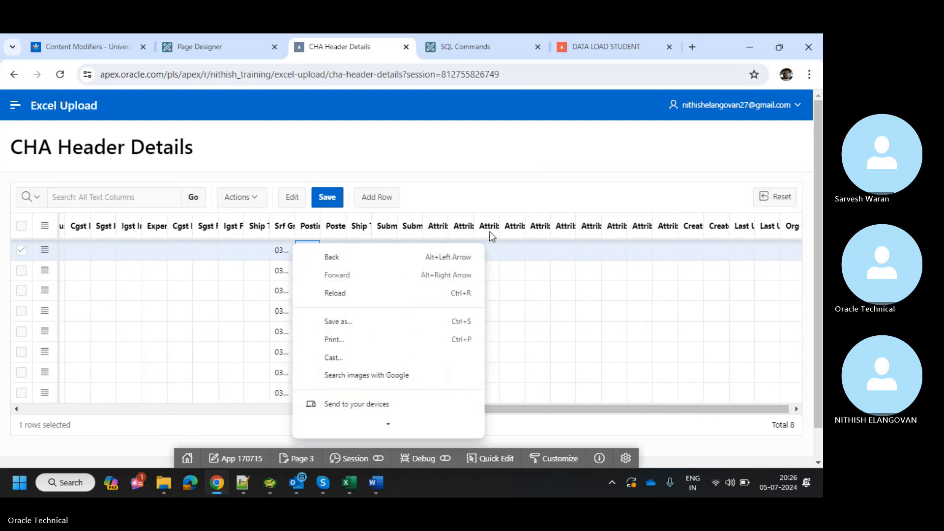
pyautogui.press('Escape')
pyautogui.hscroll(-2, 193, 299)
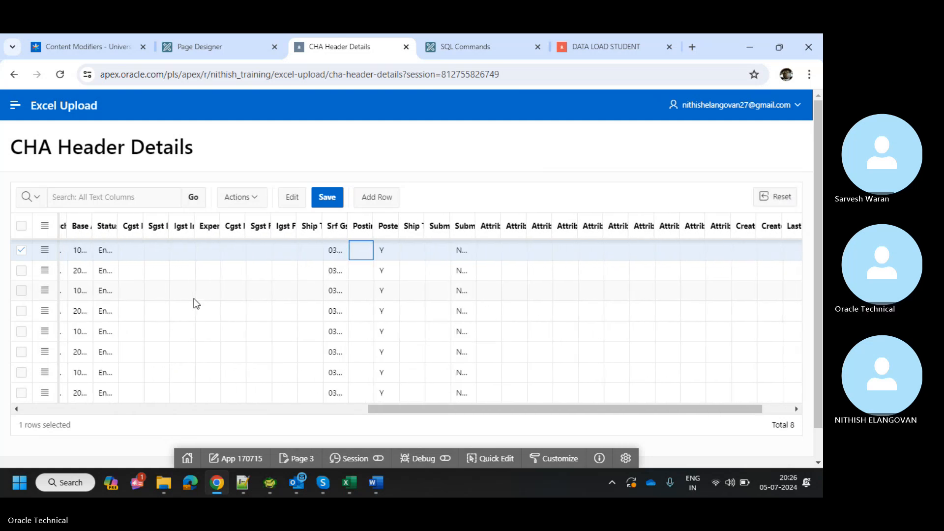
pyautogui.click(144, 259)
pyautogui.hscroll(-10, 144, 259)
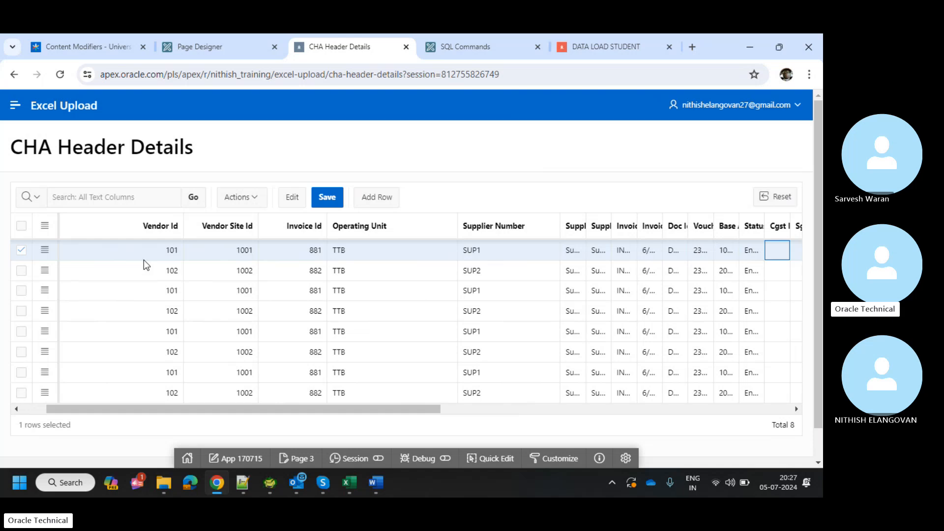
# In XX_CHA_DATA_FILE_V2, check the first row's VENDOR_ID 101, VENDOR_SITE_ID 1001 and INVOICE_ID 881.
pyautogui.click(354, 480)
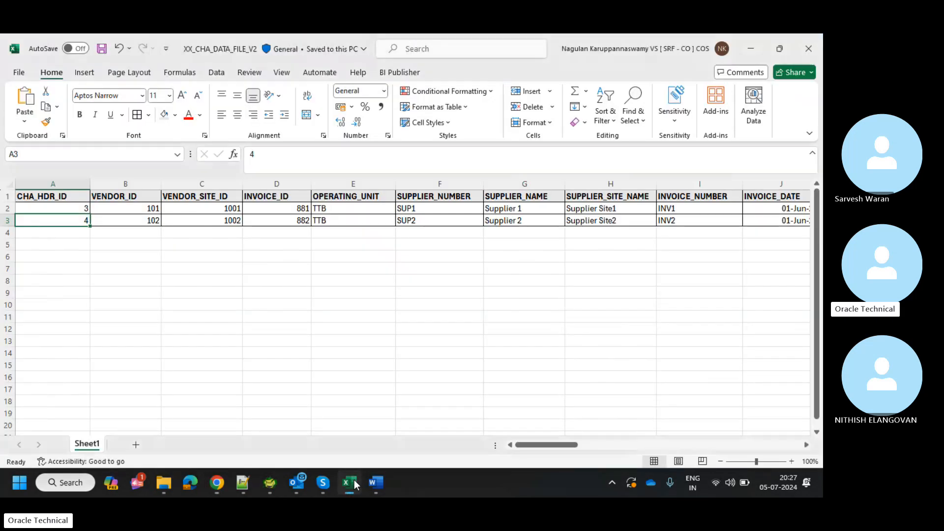
pyautogui.click(280, 294)
pyautogui.click(123, 208)
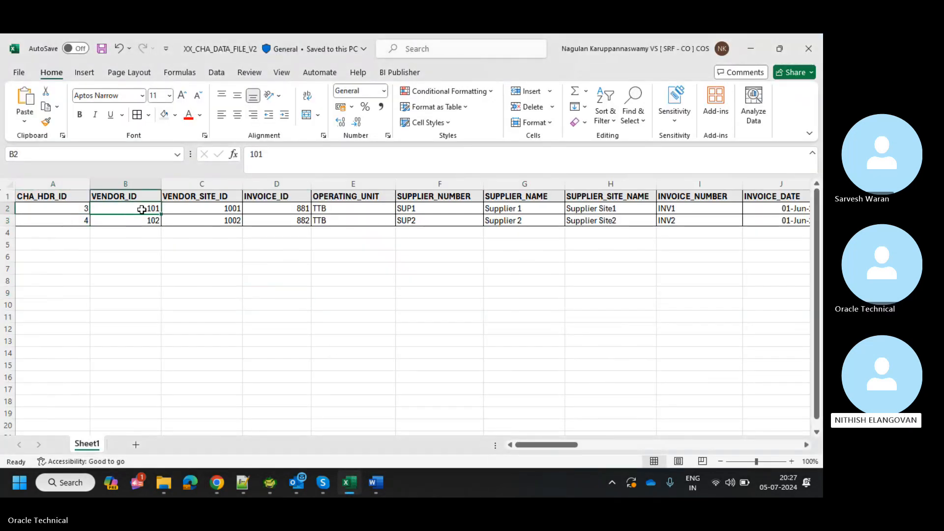
pyautogui.click(192, 208)
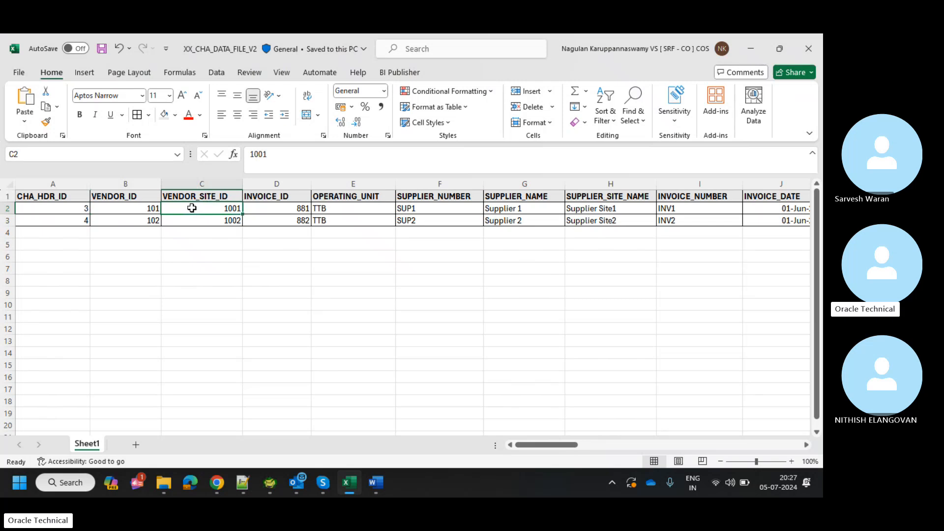
pyautogui.click(225, 215)
pyautogui.click(251, 210)
# Compare the INVOICE_ID values 881 and 882 across the workbook's two rows.
pyautogui.moveTo(269, 214); pyautogui.dragTo(293, 249)
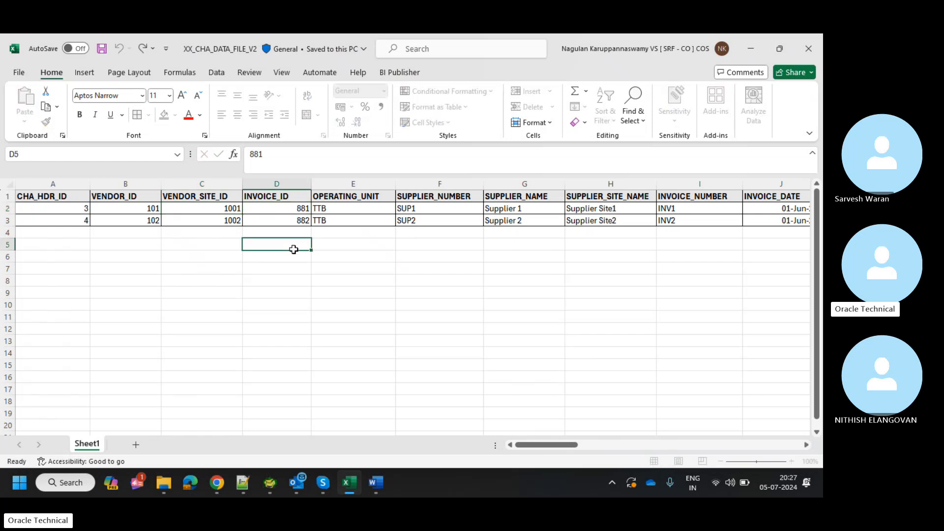
pyautogui.click(288, 227)
pyautogui.click(286, 221)
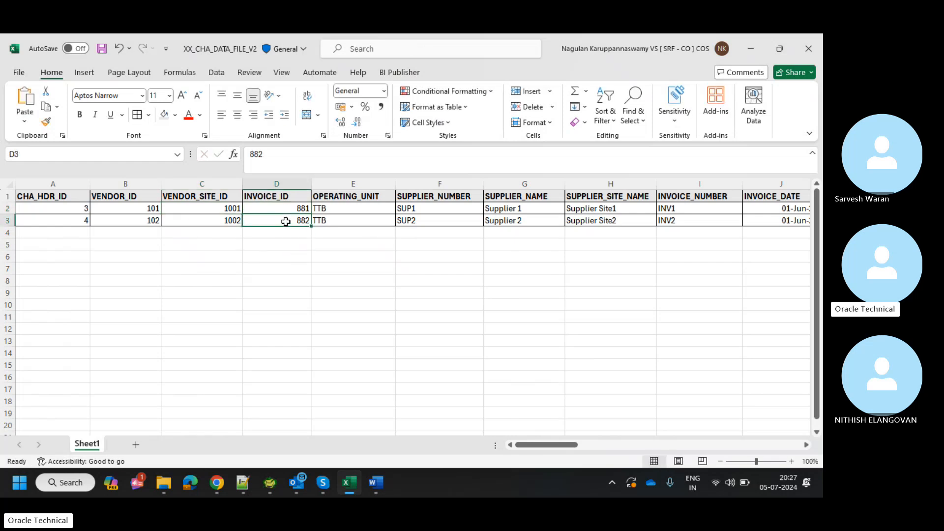
pyautogui.click(286, 212)
pyautogui.click(283, 227)
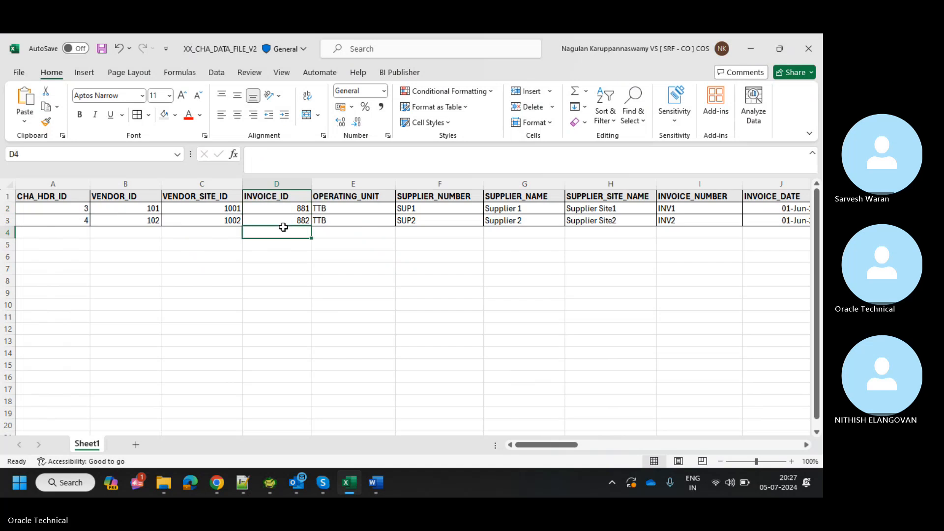
pyautogui.click(284, 212)
pyautogui.click(275, 227)
pyautogui.click(275, 218)
pyautogui.click(275, 206)
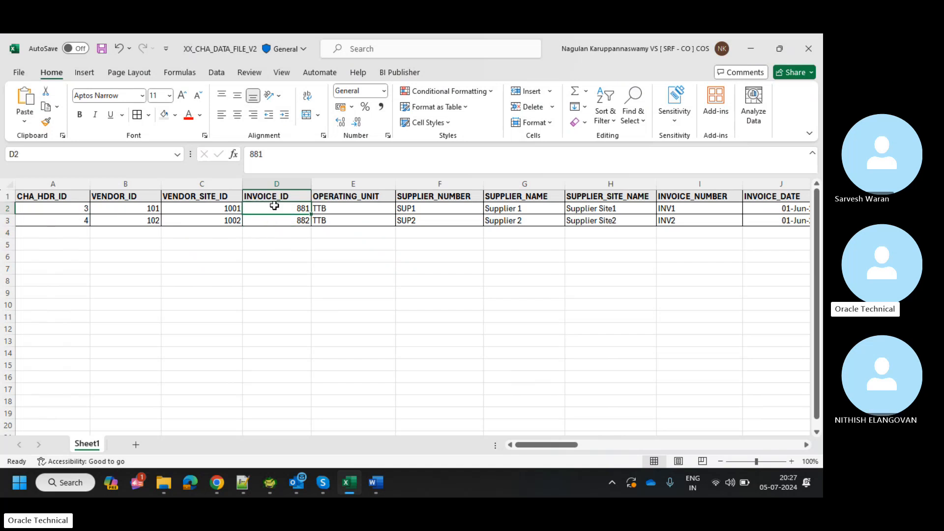
pyautogui.click(225, 213)
pyautogui.click(248, 212)
# Compare the second row's invoice 882 between the workbook and the CHA Header Details grid.
pyautogui.hotkey('alt', 'Tab')
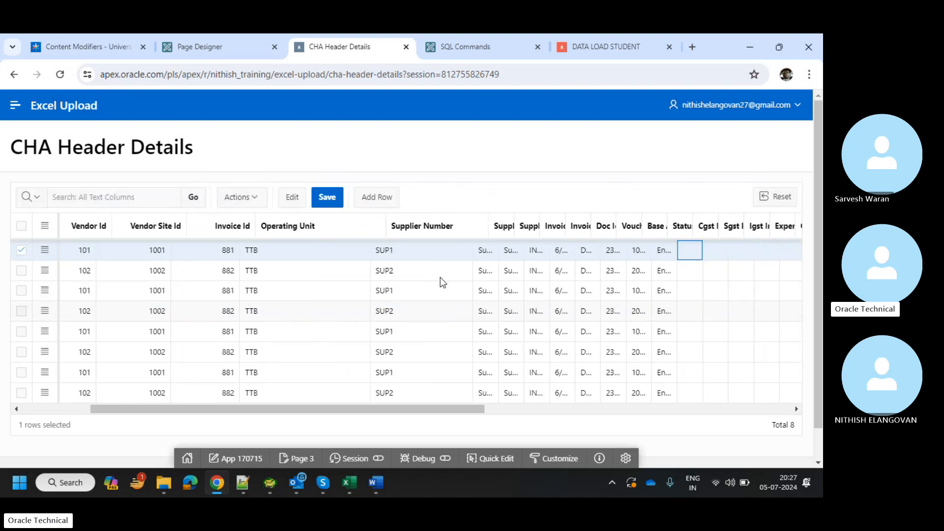
pyautogui.hotkey('alt', 'Tab')
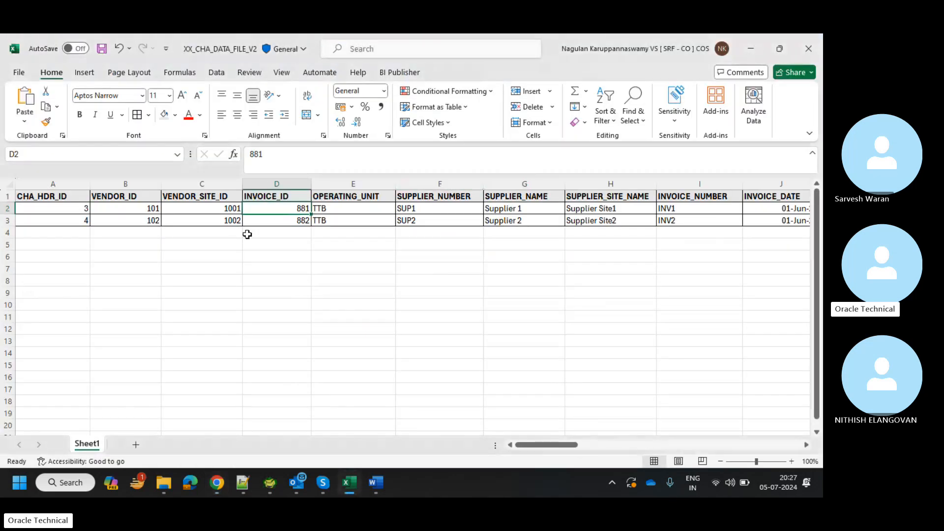
pyautogui.click(274, 222)
pyautogui.hotkey('alt', 'Tab')
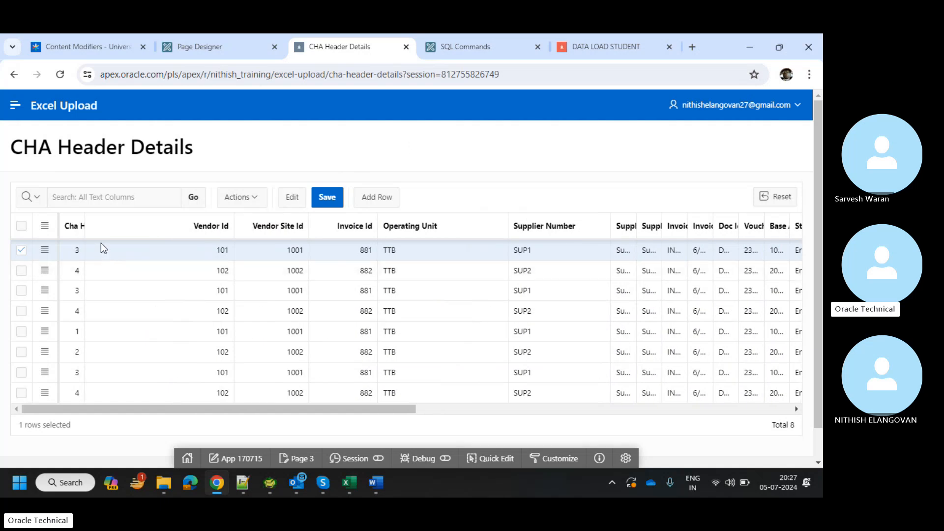
# Widen the Cha Hdr Id column to show ids 3, 4, 3, 4, 1, 2, 3, 4, and select the second row.
pyautogui.moveTo(85, 225); pyautogui.dragTo(130, 225)
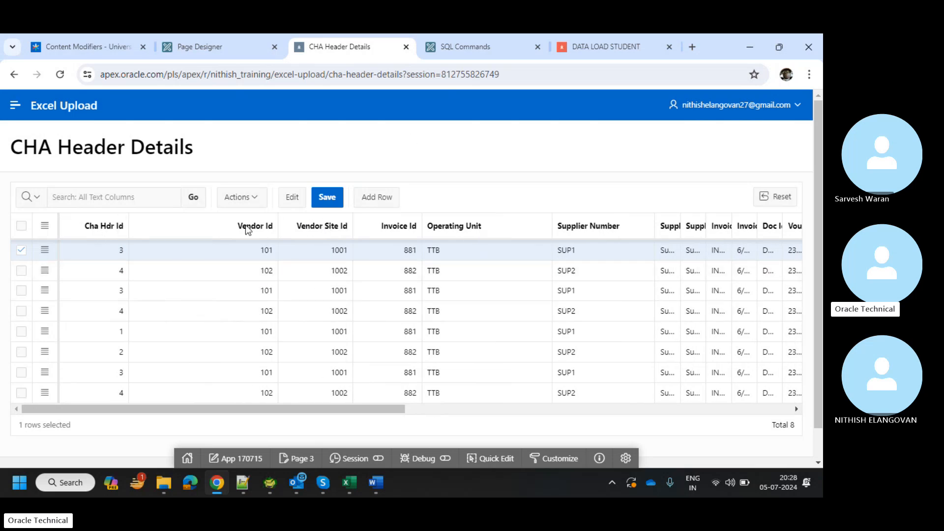
pyautogui.hscroll(5, 314, 317)
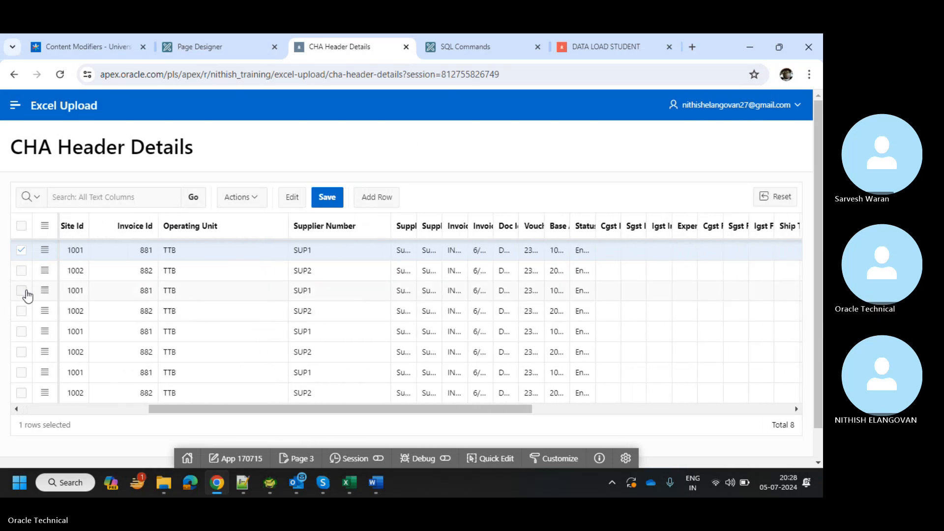
pyautogui.click(21, 270)
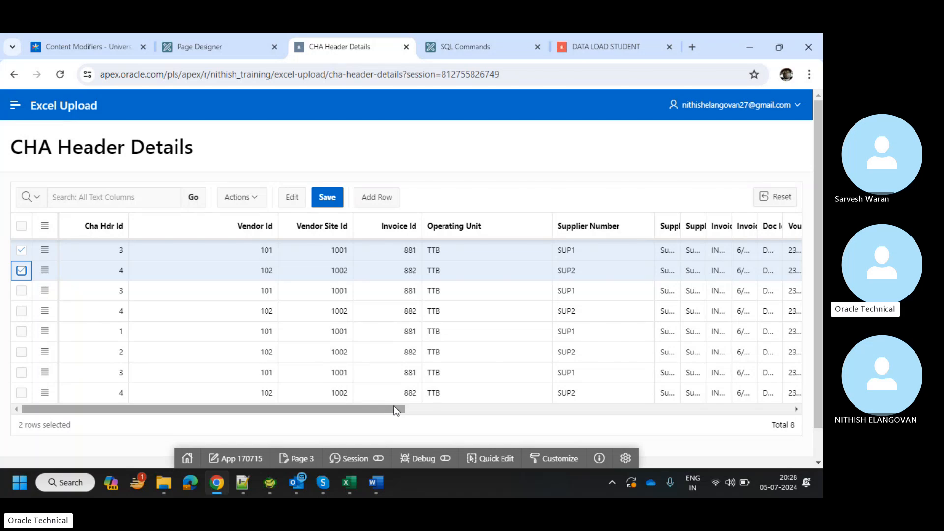
# Scroll through the grid to review the 8 TTB records with alternating SUP1 and SUP2 suppliers.
pyautogui.moveTo(397, 410); pyautogui.dragTo(364, 323)
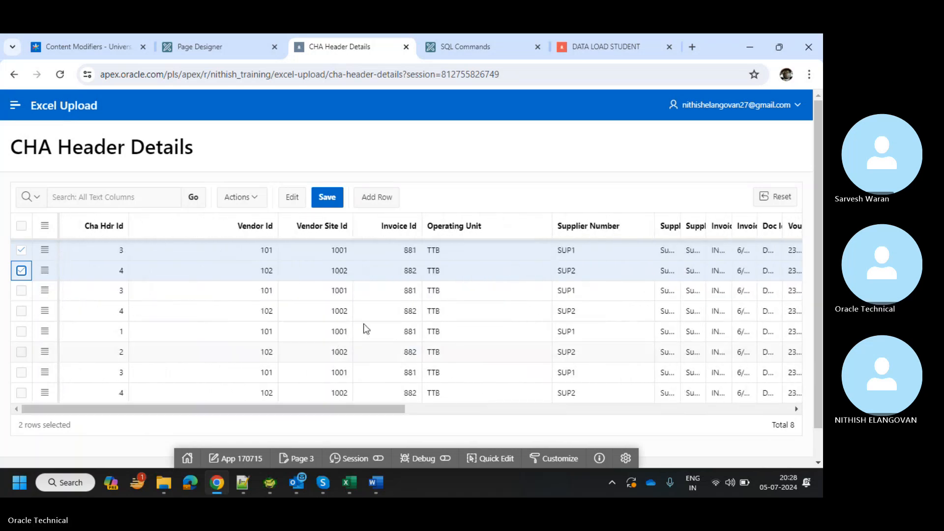
pyautogui.scroll(-1, 531, 204)
pyautogui.scroll(1, 531, 204)
pyautogui.scroll(-1, 498, 310)
pyautogui.hscroll(10, 498, 310)
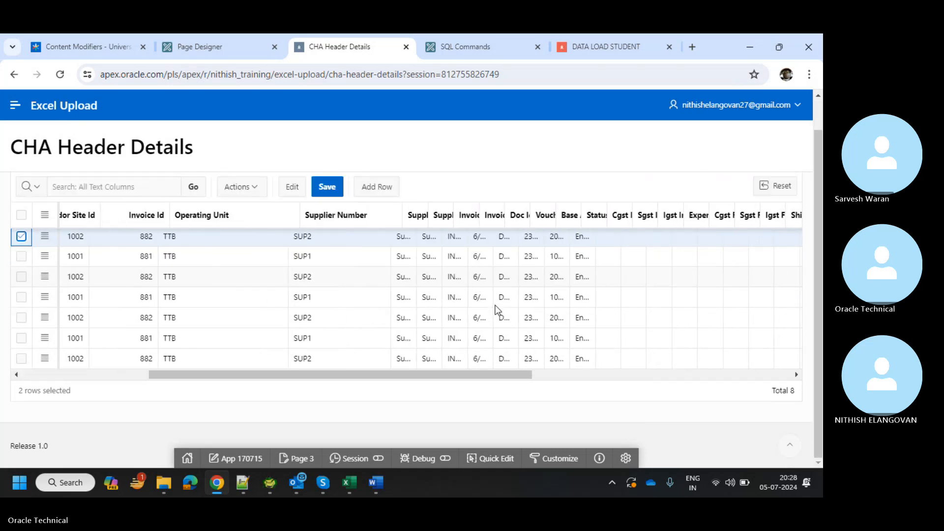
pyautogui.hscroll(-10, 498, 310)
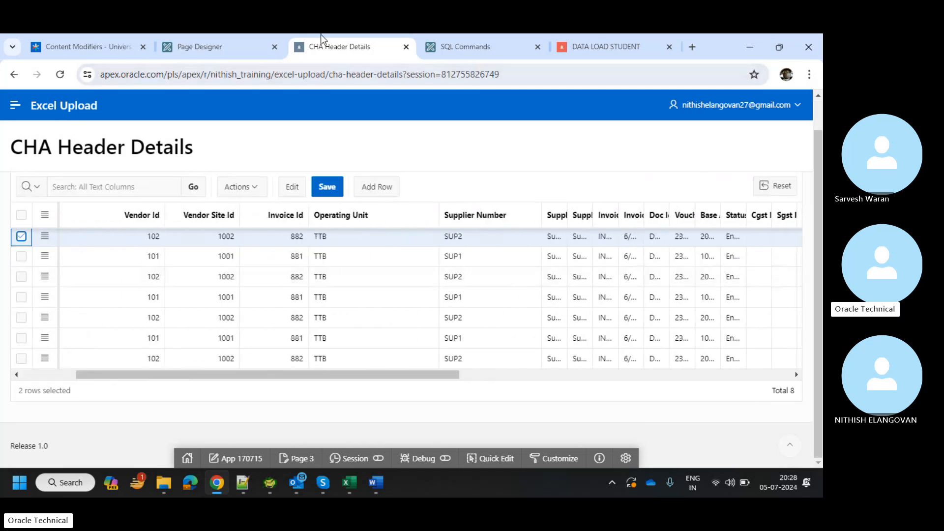
# Check the DATA LOAD STUDENT page, then go through Page Designer for Page 2 to the application 170715 home.
pyautogui.click(598, 36)
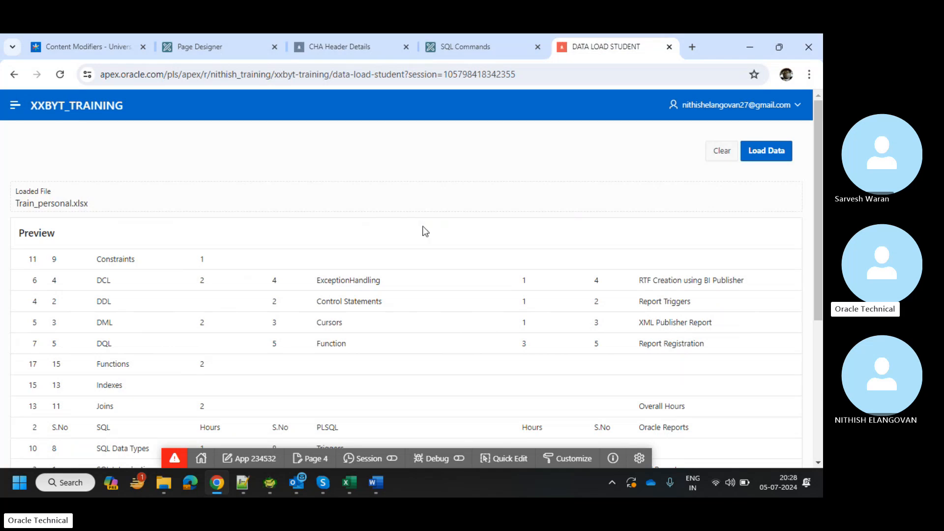
pyautogui.click(346, 35)
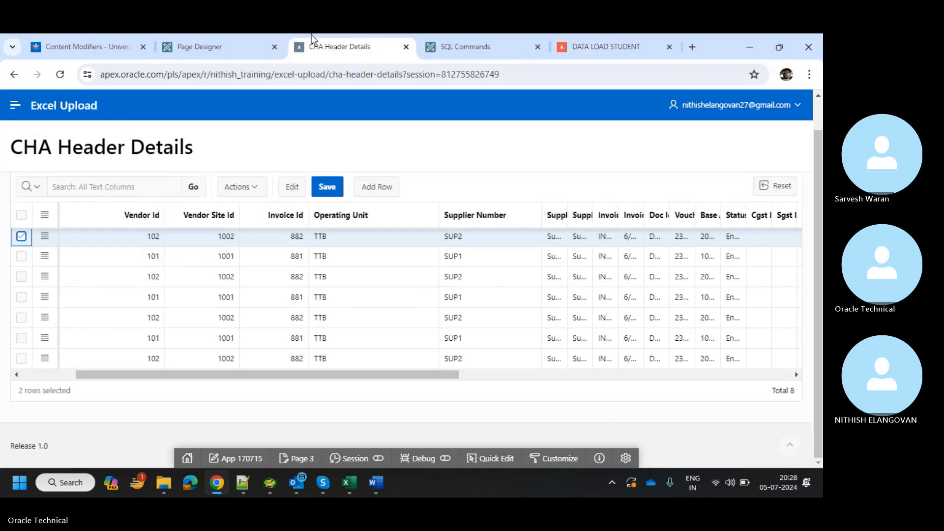
pyautogui.click(221, 35)
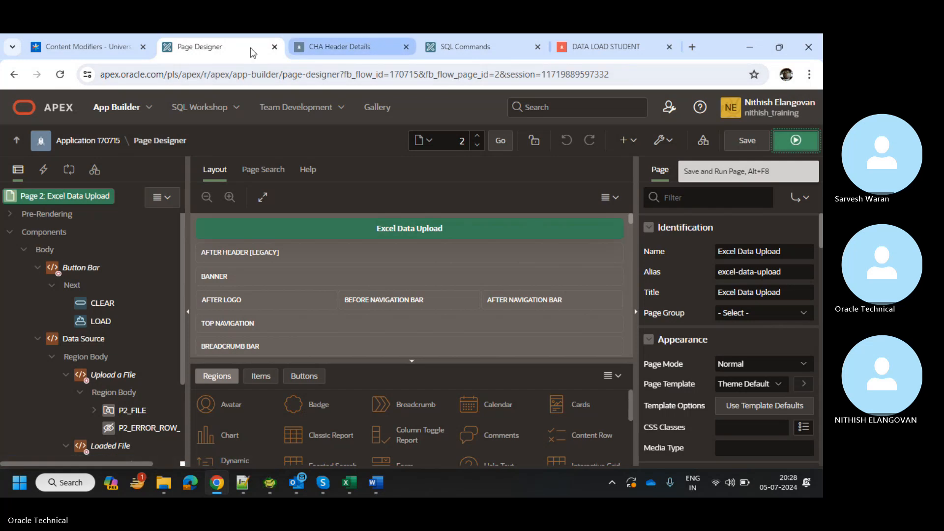
pyautogui.click(107, 150)
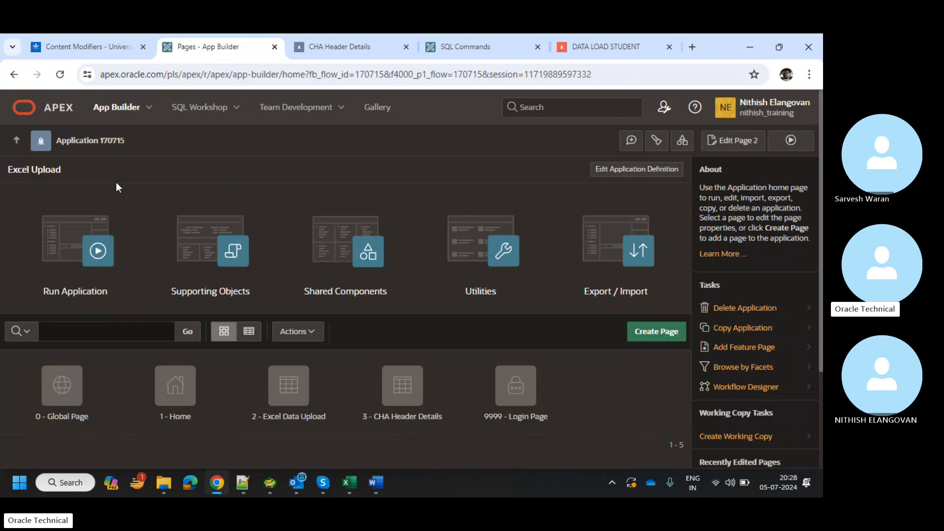
# Open Shared Components of application 170715 and find the Data Load Definitions entry under Data Sources.
pyautogui.click(346, 261)
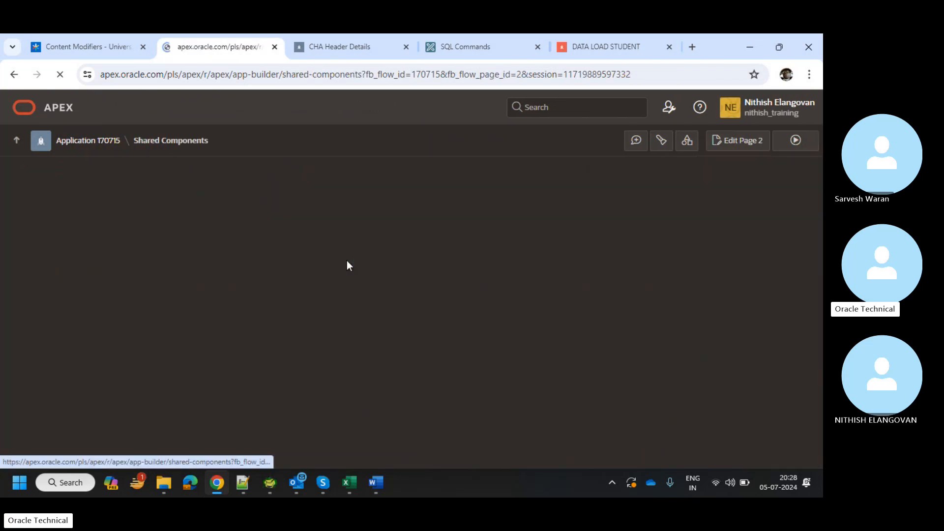
pyautogui.scroll(-5, 175, 375)
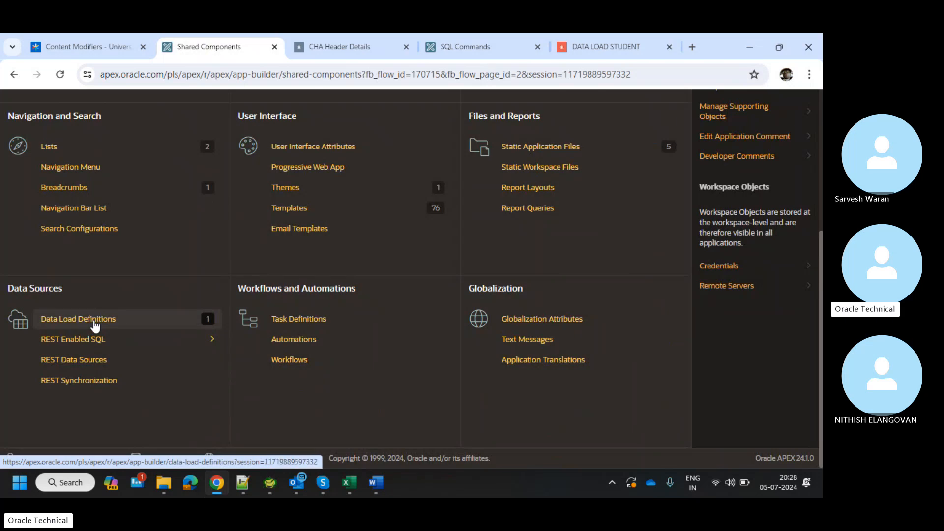
pyautogui.scroll(1, 95, 325)
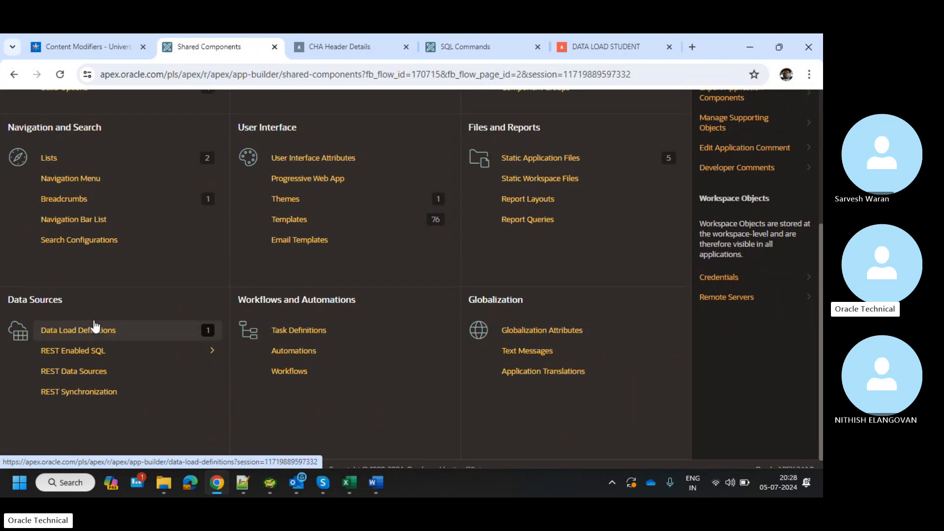
pyautogui.scroll(3, 95, 324)
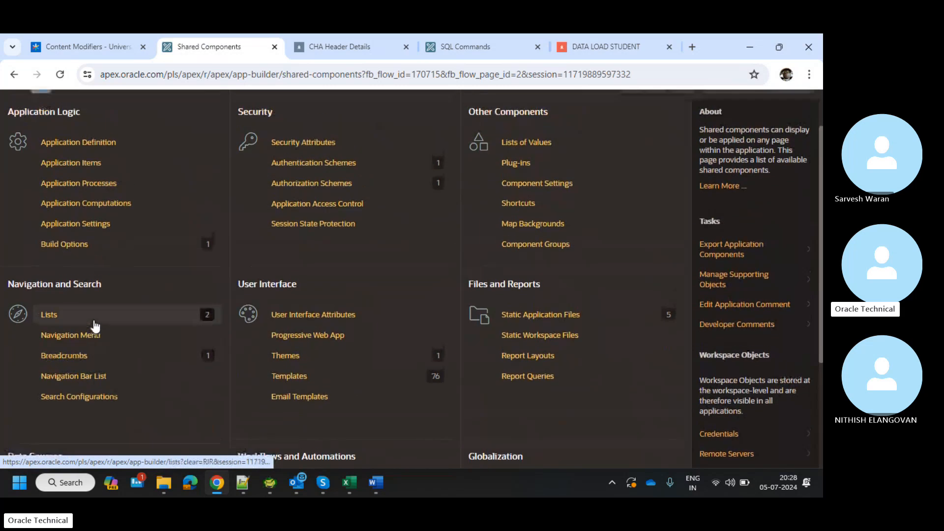
# Return to the CHA Header Details grid and scroll across its 8 loaded vendor, supplier and invoice rows.
pyautogui.click(303, 34)
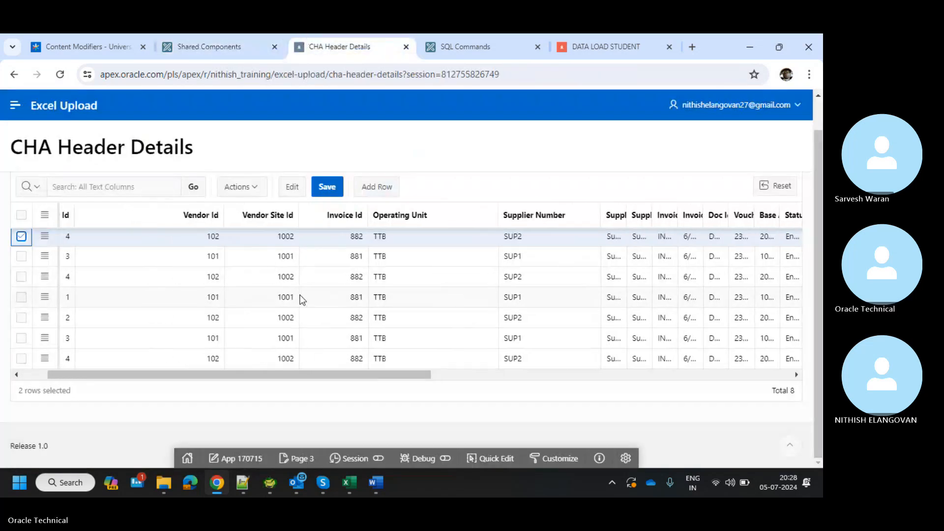
pyautogui.hscroll(8, 301, 294)
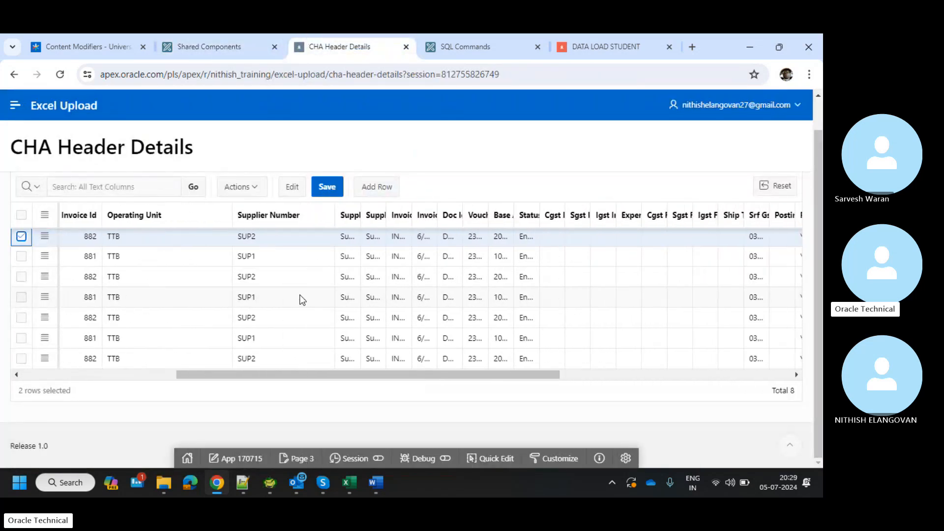
pyautogui.hscroll(10, 301, 295)
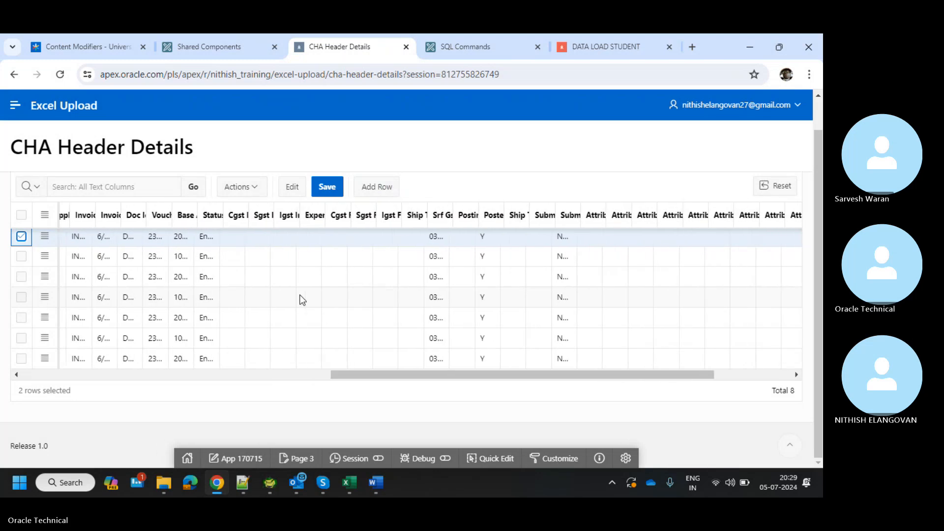
pyautogui.hscroll(-15, 301, 297)
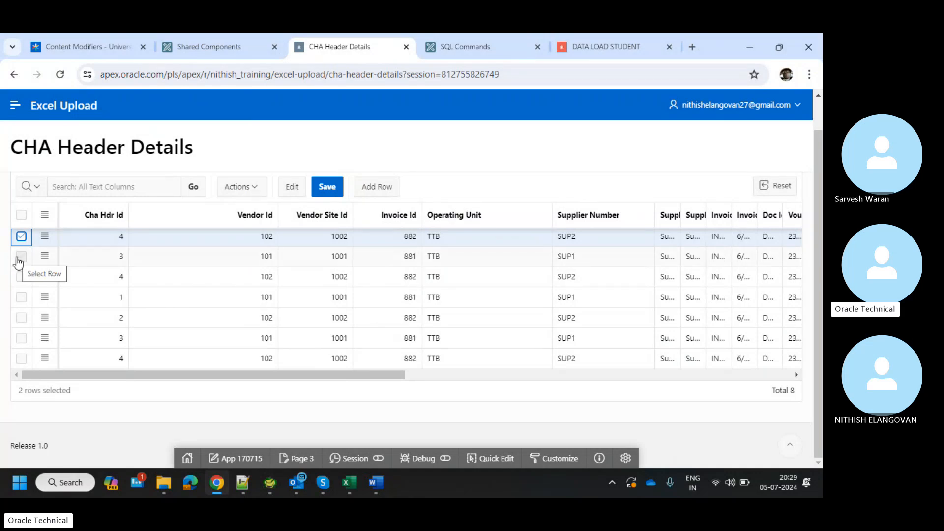
pyautogui.scroll(1, 293, 301)
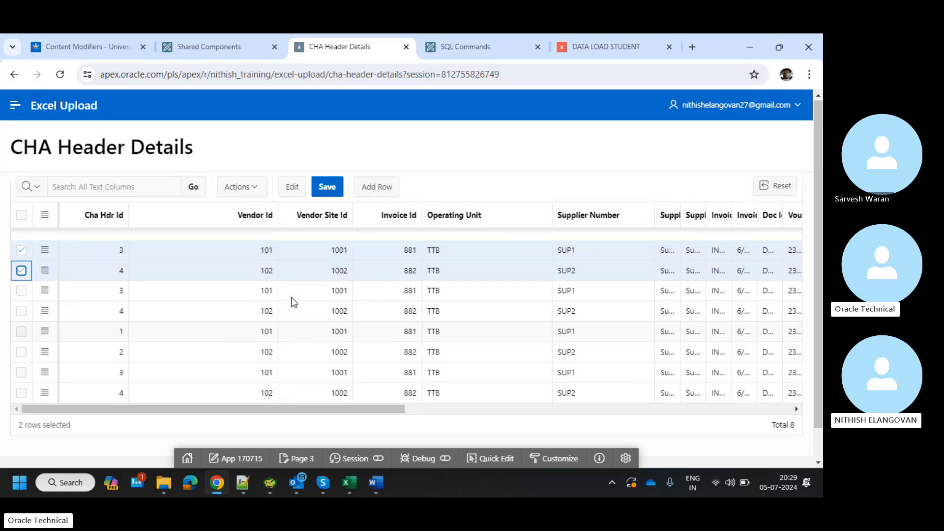
pyautogui.hscroll(1, 293, 301)
pyautogui.hscroll(1, 291, 297)
pyautogui.hscroll(-2, 291, 297)
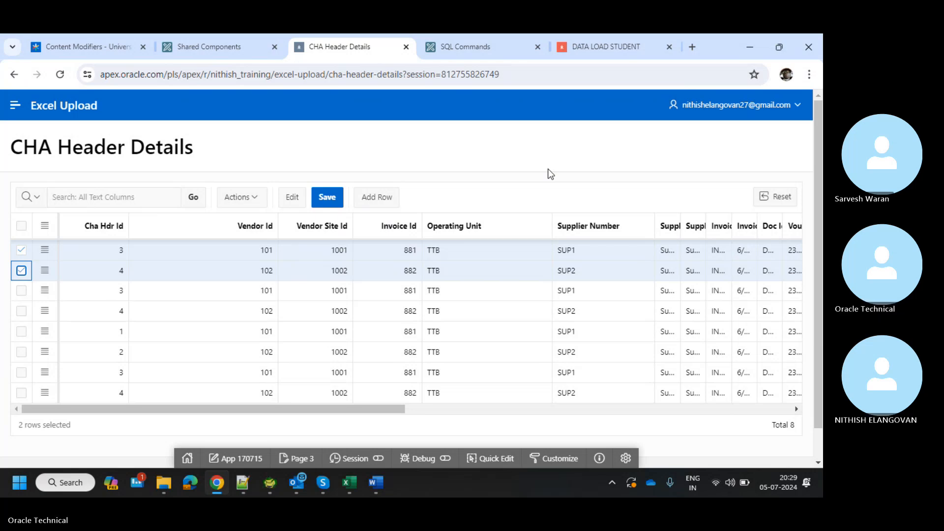
# Widen the Supplier Name and Supplier Site Name columns so their values show in full.
pyautogui.hscroll(5, 537, 343)
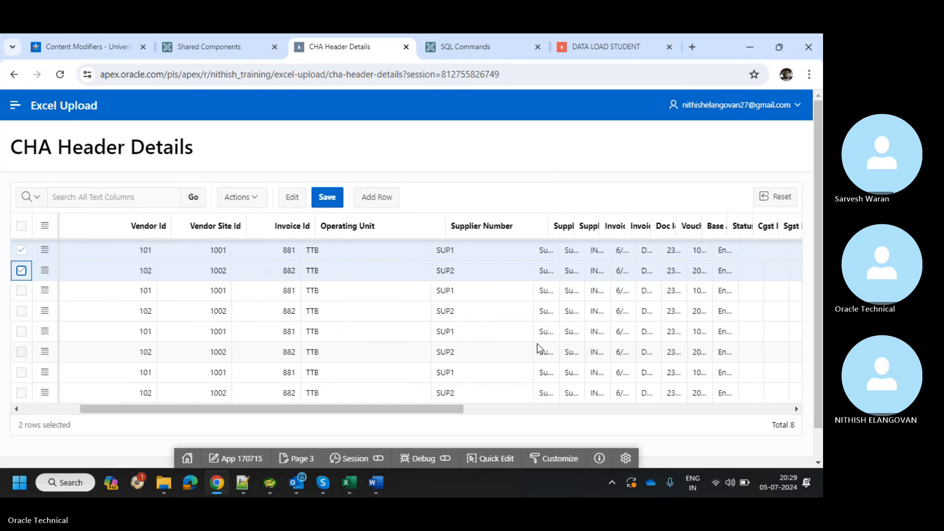
pyautogui.hscroll(2, 537, 347)
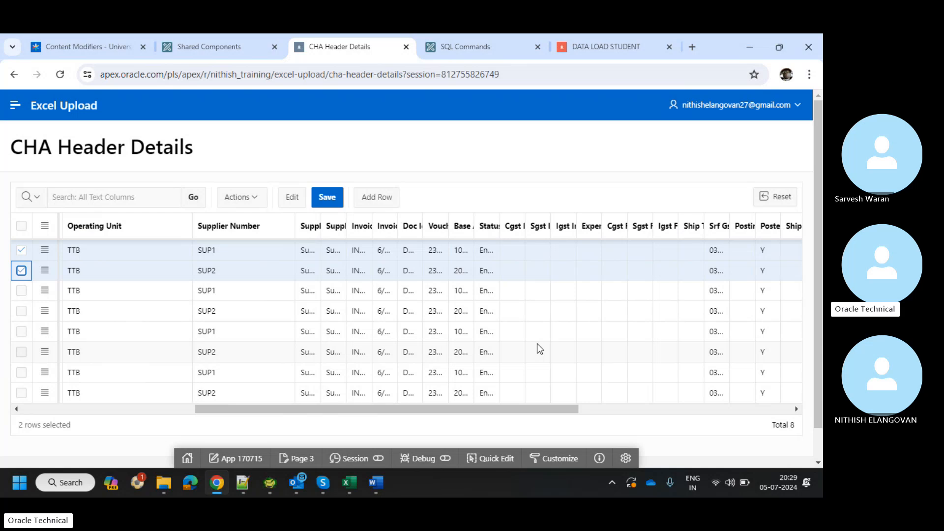
pyautogui.hscroll(8, 536, 343)
pyautogui.hscroll(-4, 520, 343)
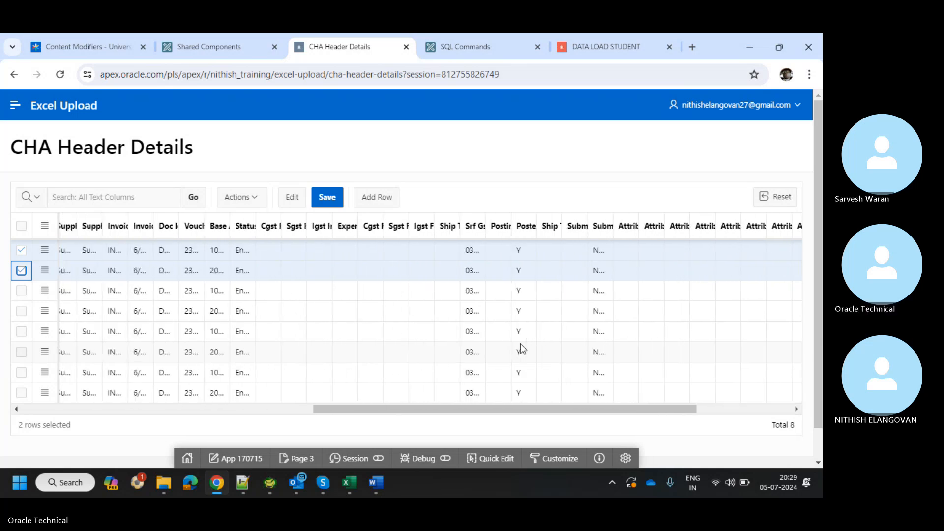
pyautogui.hscroll(-6, 520, 343)
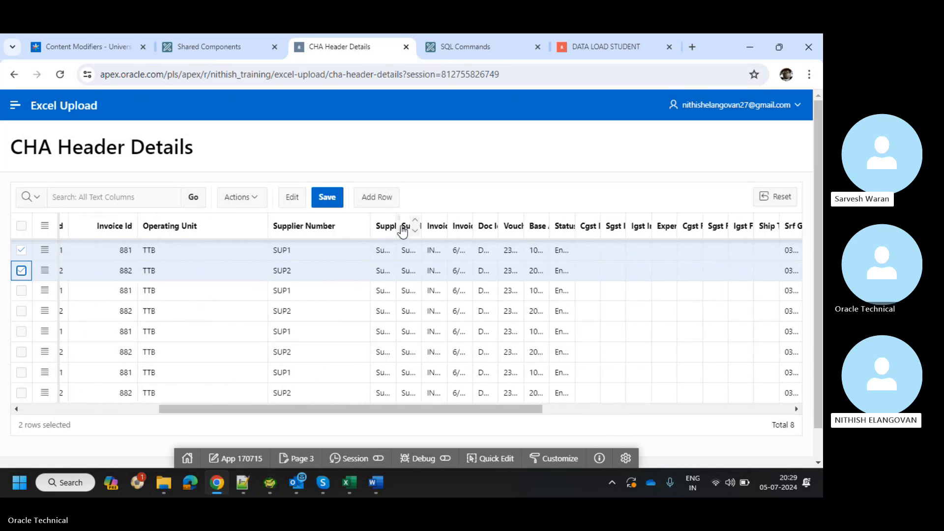
pyautogui.moveTo(394, 223); pyautogui.dragTo(553, 216)
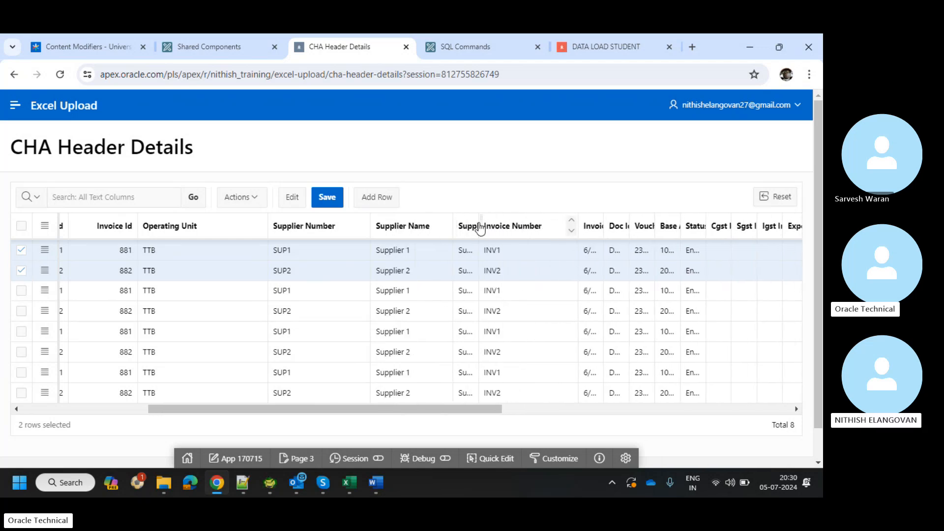
pyautogui.moveTo(480, 226); pyautogui.dragTo(540, 214)
# Review the vendor 101 and 102 rows, then select the first row's Operating Unit and the second row.
pyautogui.hscroll(10, 473, 276)
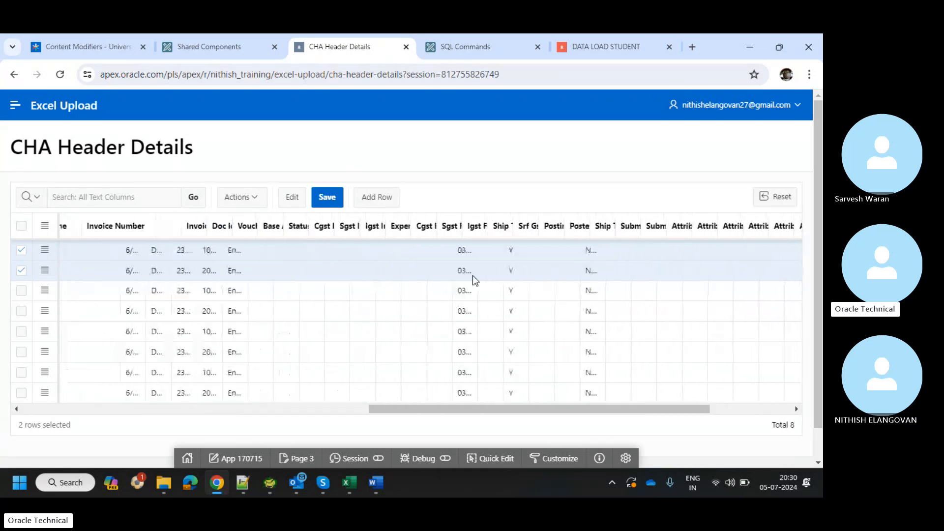
pyautogui.hscroll(-15, 472, 275)
pyautogui.hscroll(-3, 473, 275)
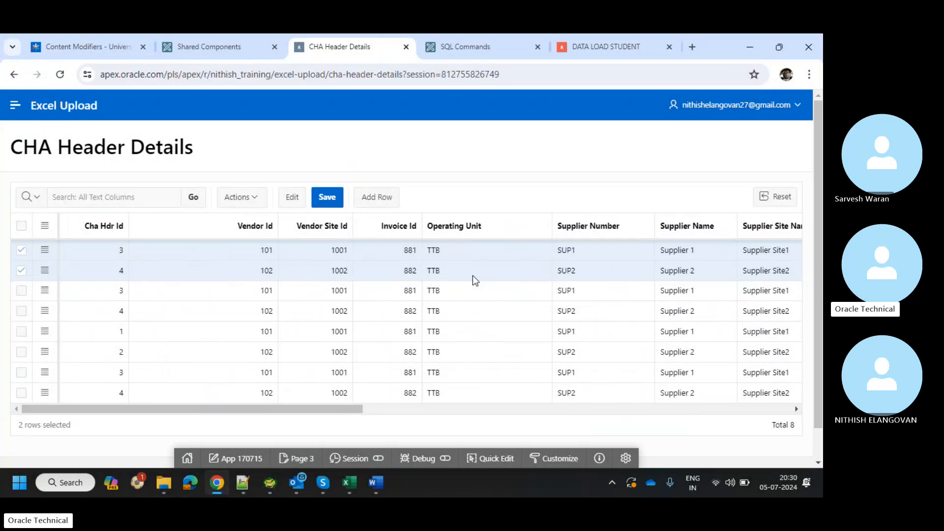
pyautogui.hscroll(10, 473, 275)
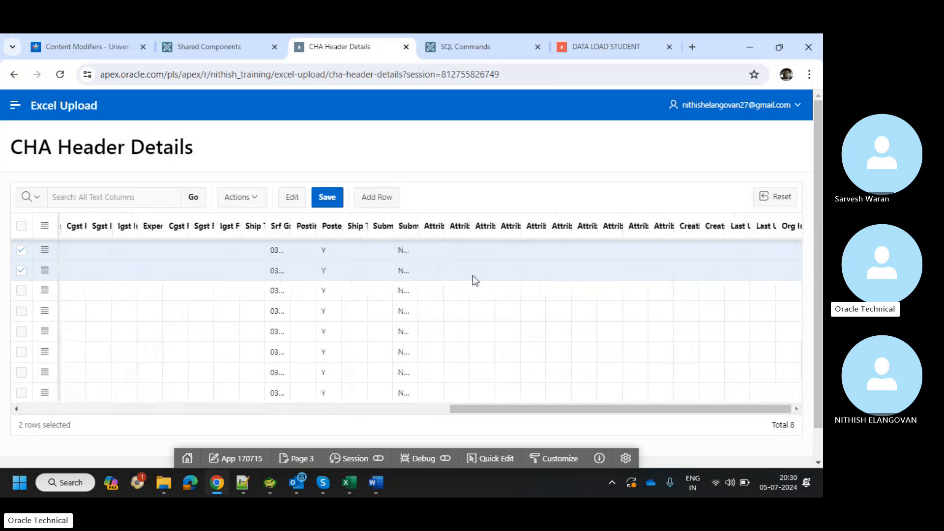
pyautogui.hscroll(-10, 473, 275)
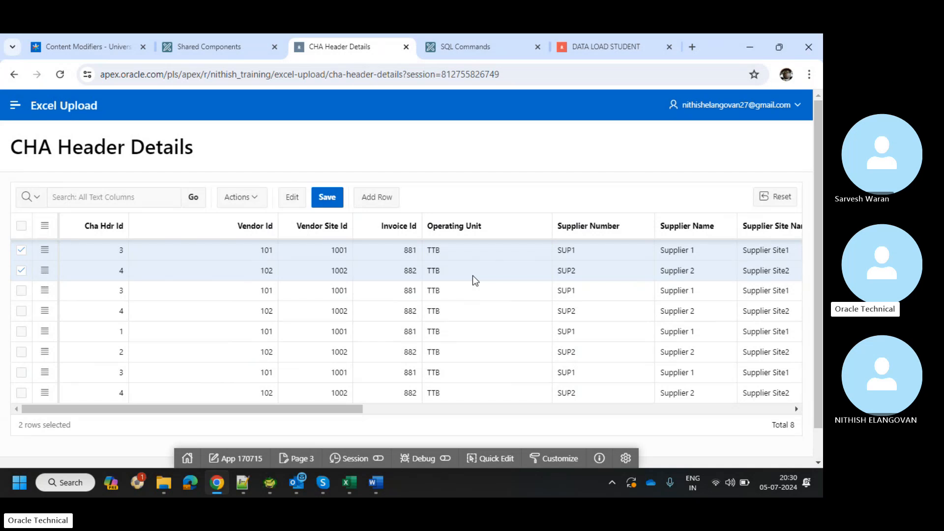
pyautogui.click(456, 252)
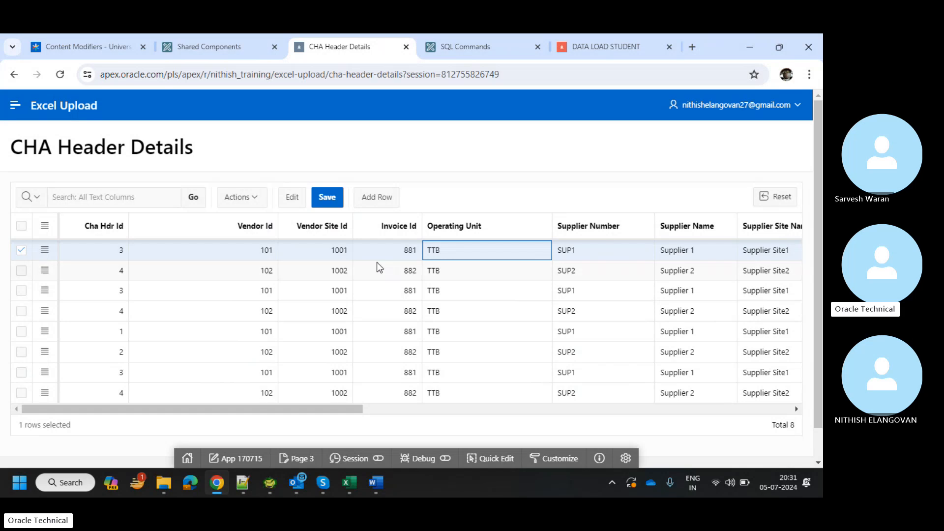
pyautogui.click(21, 270)
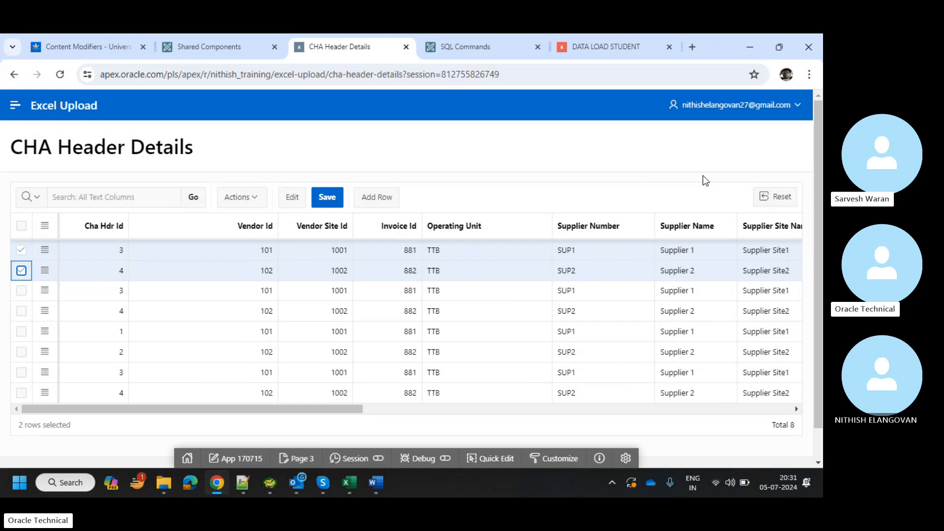
pyautogui.hotkey('alt', 'Tab')
pyautogui.click(410, 227)
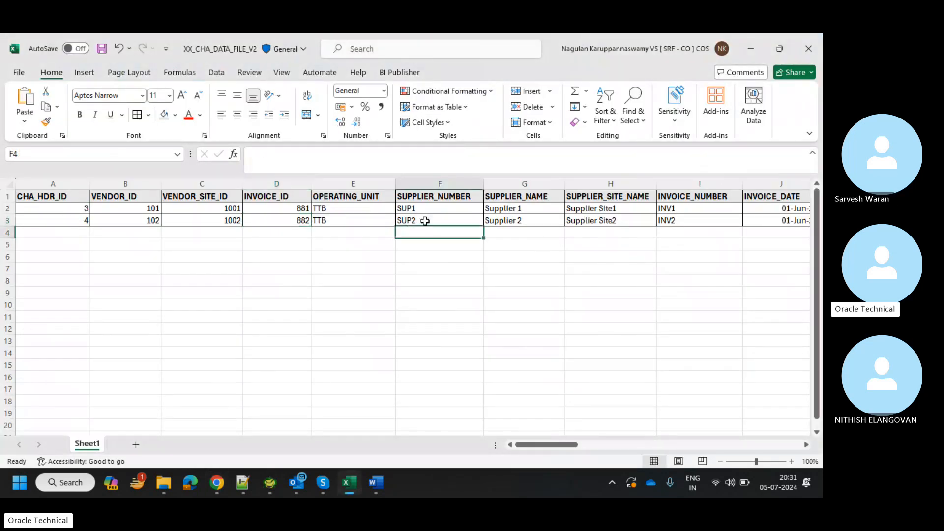
pyautogui.click(425, 221)
pyautogui.click(521, 210)
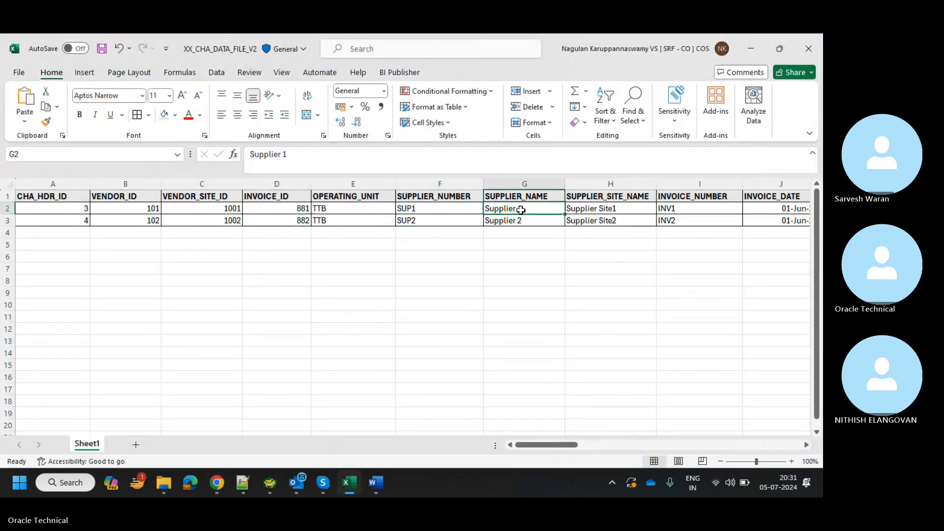
pyautogui.press('Left')
pyautogui.press('Left')
pyautogui.press('Left')
pyautogui.press('Left')
pyautogui.press('Left')
pyautogui.press('Left')
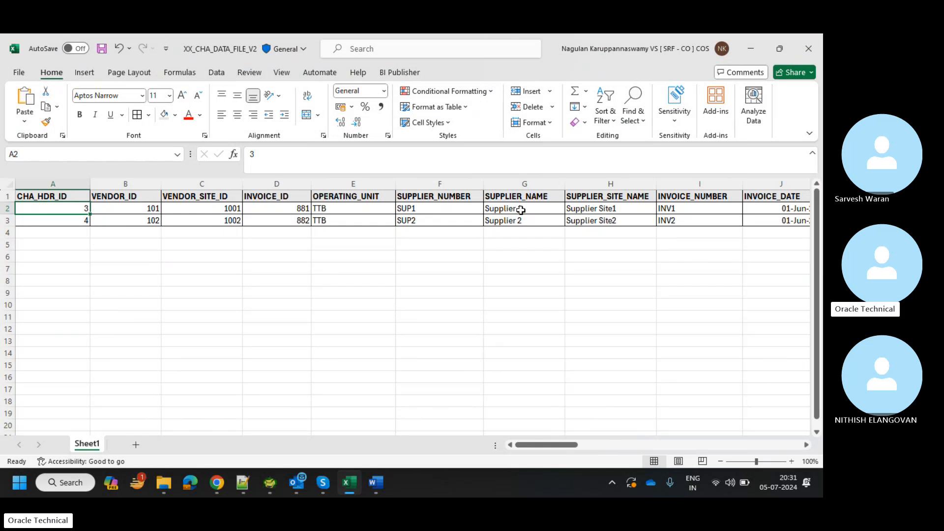
pyautogui.press('Down')
pyautogui.press('Down')
pyautogui.press('Down')
pyautogui.press('Up')
pyautogui.press('Up')
pyautogui.press('Up')
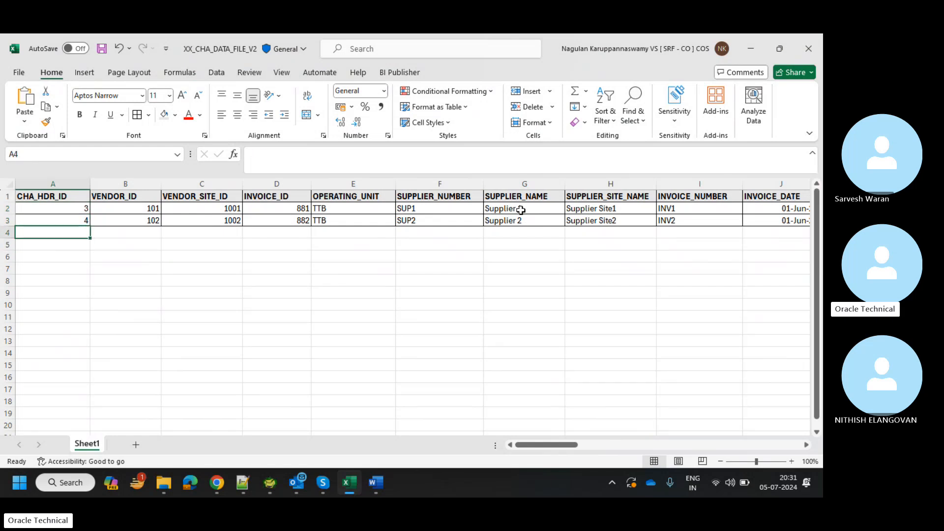
pyautogui.press('Right')
pyautogui.press('Right')
pyautogui.press('Right')
pyautogui.press('Right')
pyautogui.press('Right')
pyautogui.press('Right')
pyautogui.press('Right')
pyautogui.press('Right')
pyautogui.press('Right')
pyautogui.press('Right')
pyautogui.press('Right')
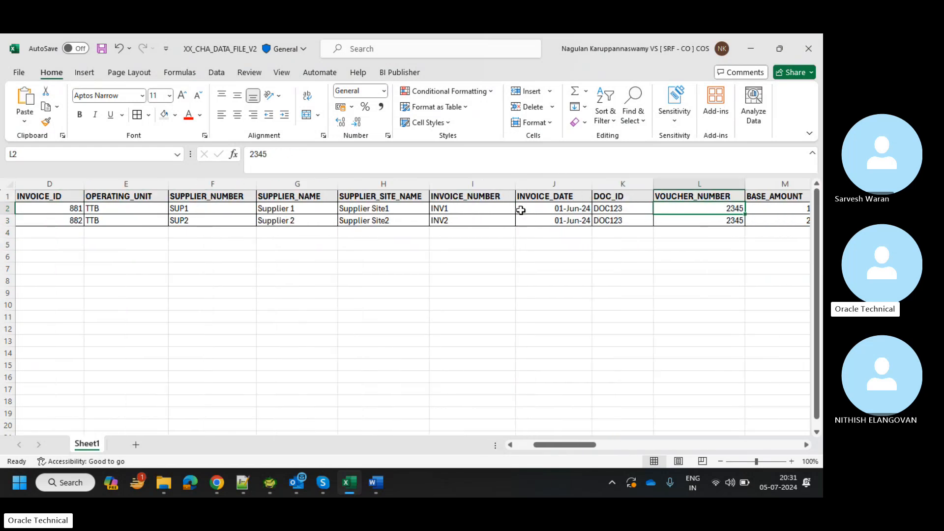
pyautogui.press('Left')
pyautogui.press('Left')
pyautogui.press('Left')
pyautogui.press('Down')
pyautogui.press('Down')
pyautogui.press('Down')
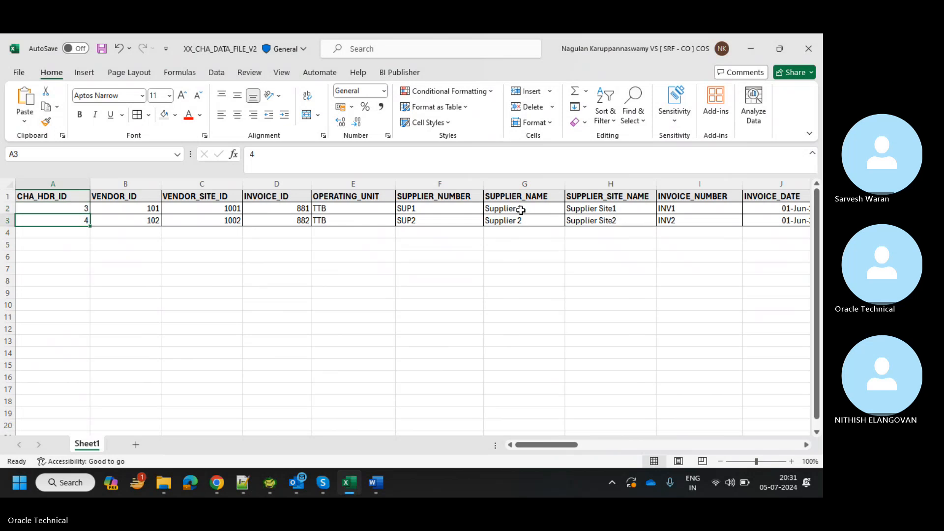
pyautogui.press('Up')
pyautogui.press('Up')
pyautogui.hotkey('ctrl', 'Up')
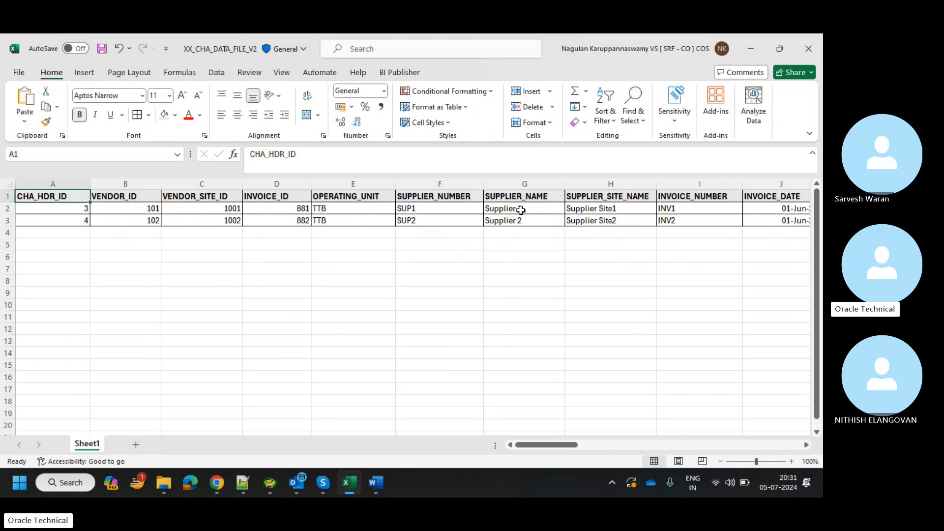
pyautogui.hotkey('ctrl', 'Down')
pyautogui.press('Down')
pyautogui.press('Down')
pyautogui.hotkey('alt', 'Tab')
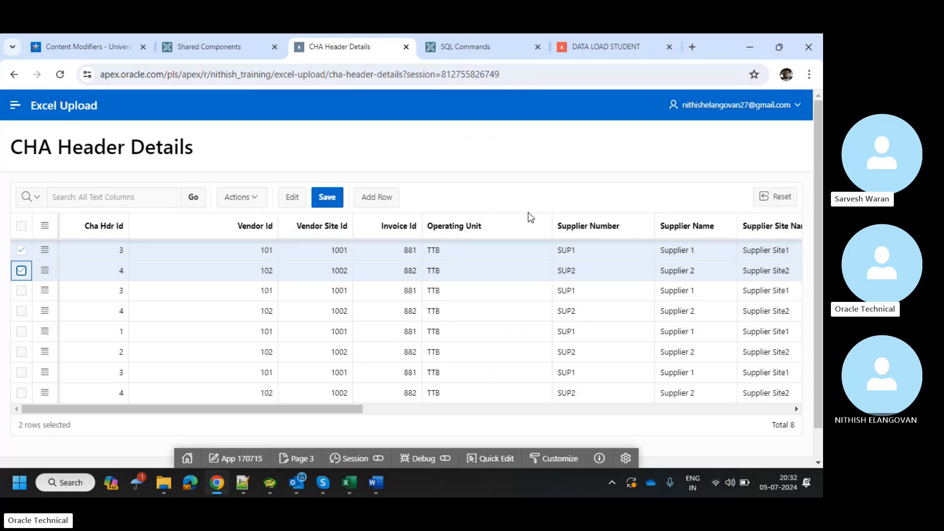
# Scroll the grid right to the Srf Gstin column and widen it to read the GSTIN values.
pyautogui.hscroll(10, 466, 277)
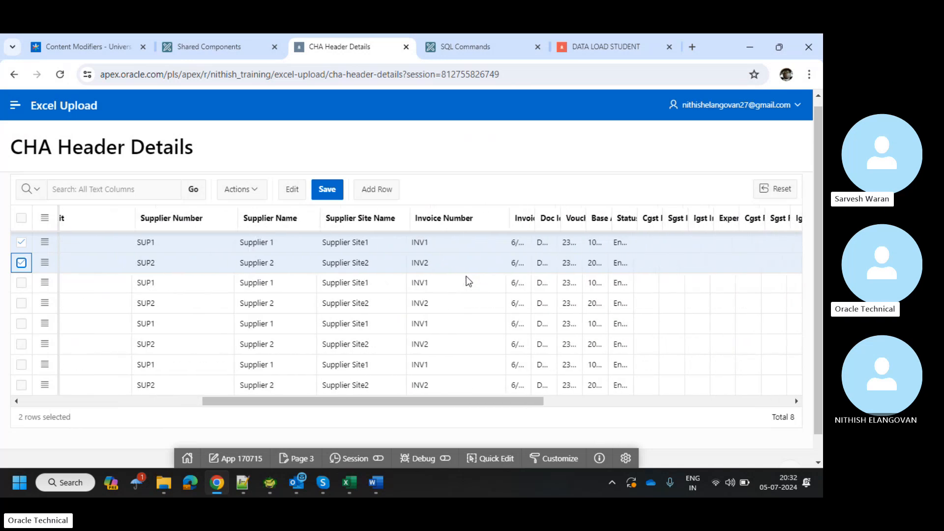
pyautogui.hscroll(10, 466, 281)
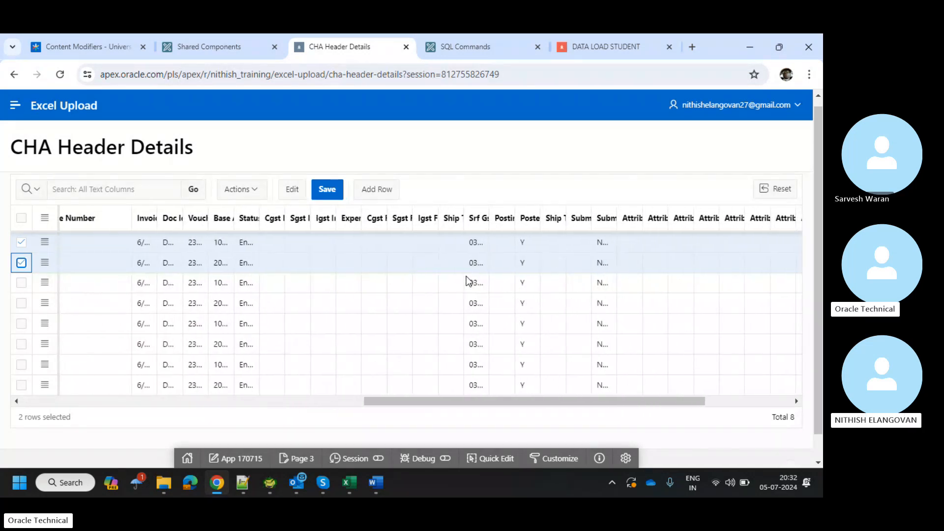
pyautogui.hscroll(5, 467, 281)
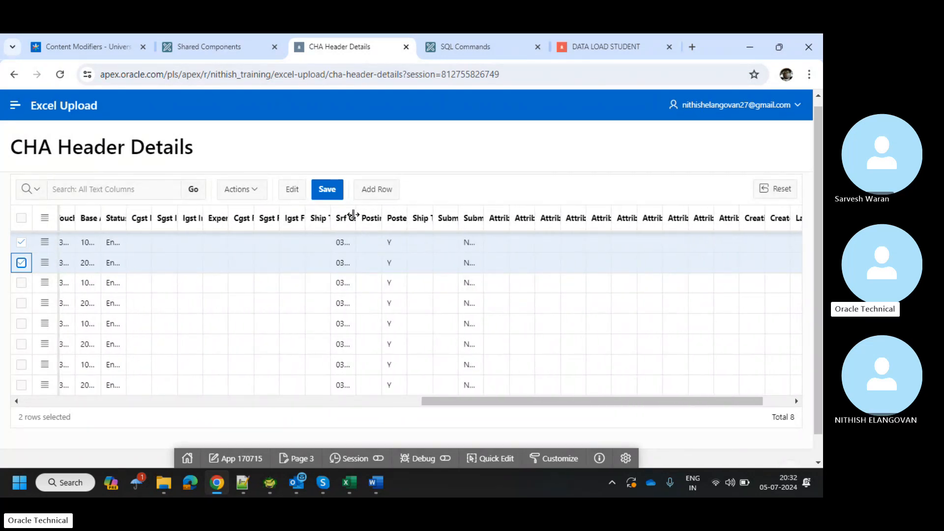
pyautogui.moveTo(353, 215); pyautogui.dragTo(396, 218)
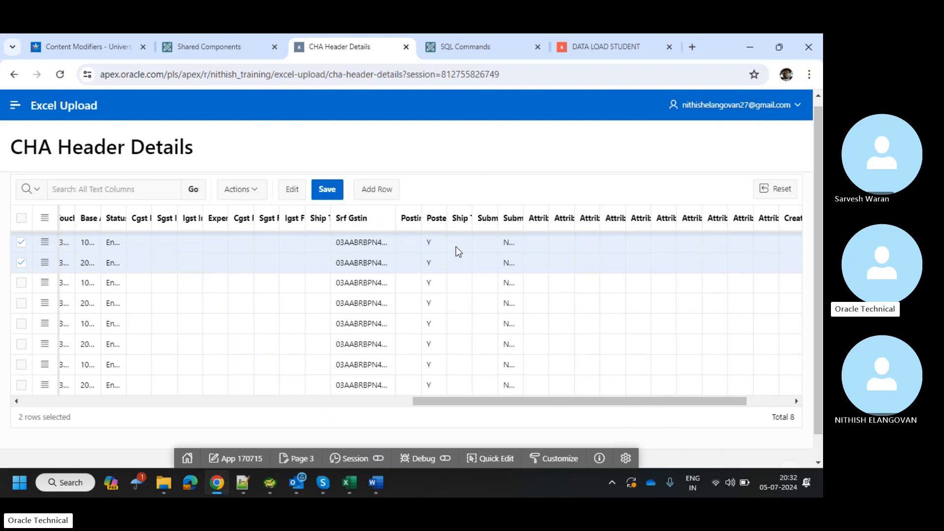
pyautogui.hscroll(-8, 456, 247)
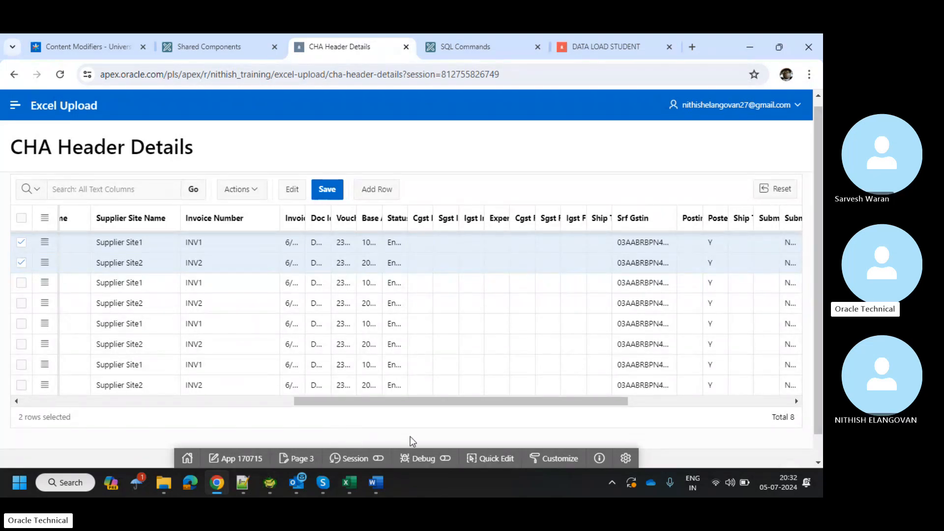
# Bring up the Skype call window, stop sharing the screen and end the call.
pyautogui.moveTo(324, 483)
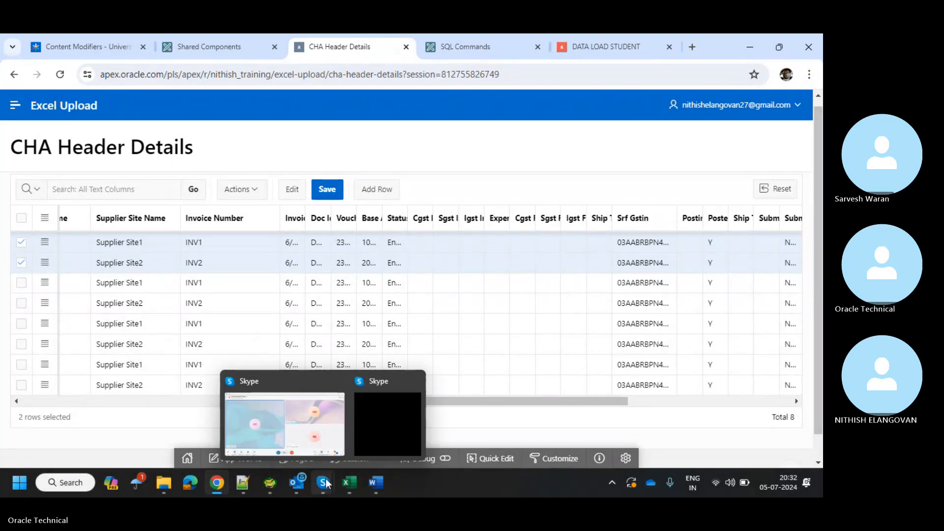
pyautogui.click(325, 445)
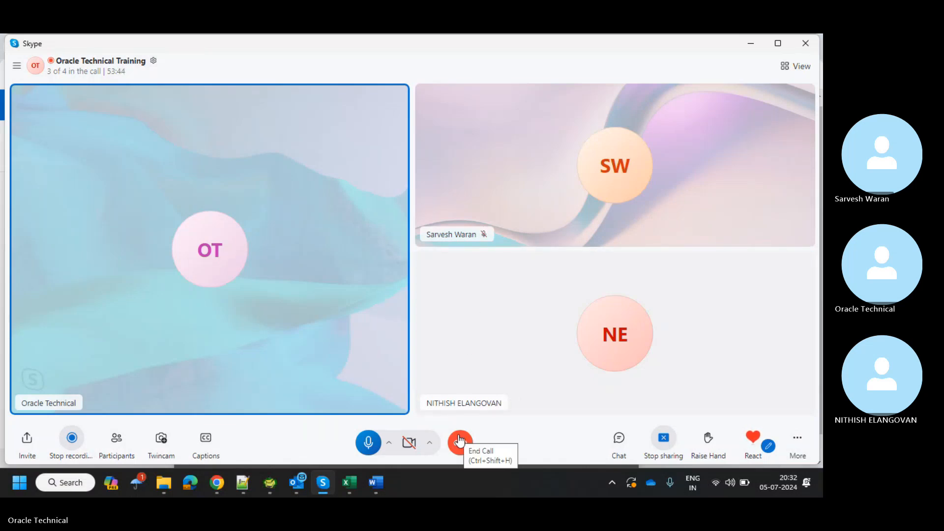
pyautogui.click(668, 434)
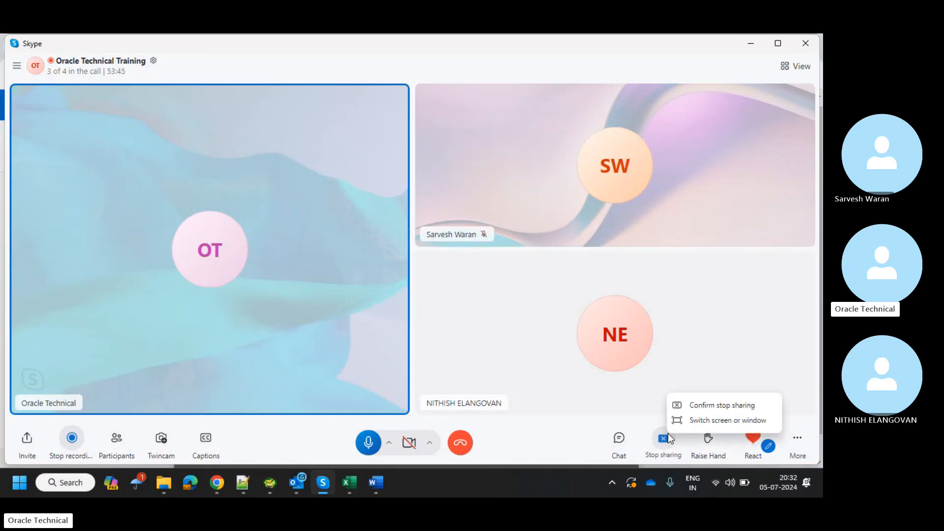
pyautogui.click(464, 443)
pyautogui.click(464, 442)
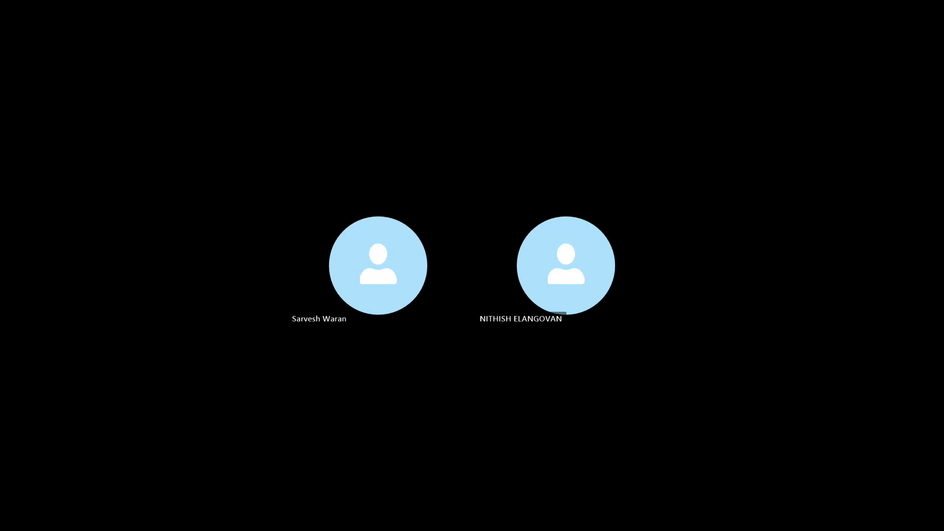